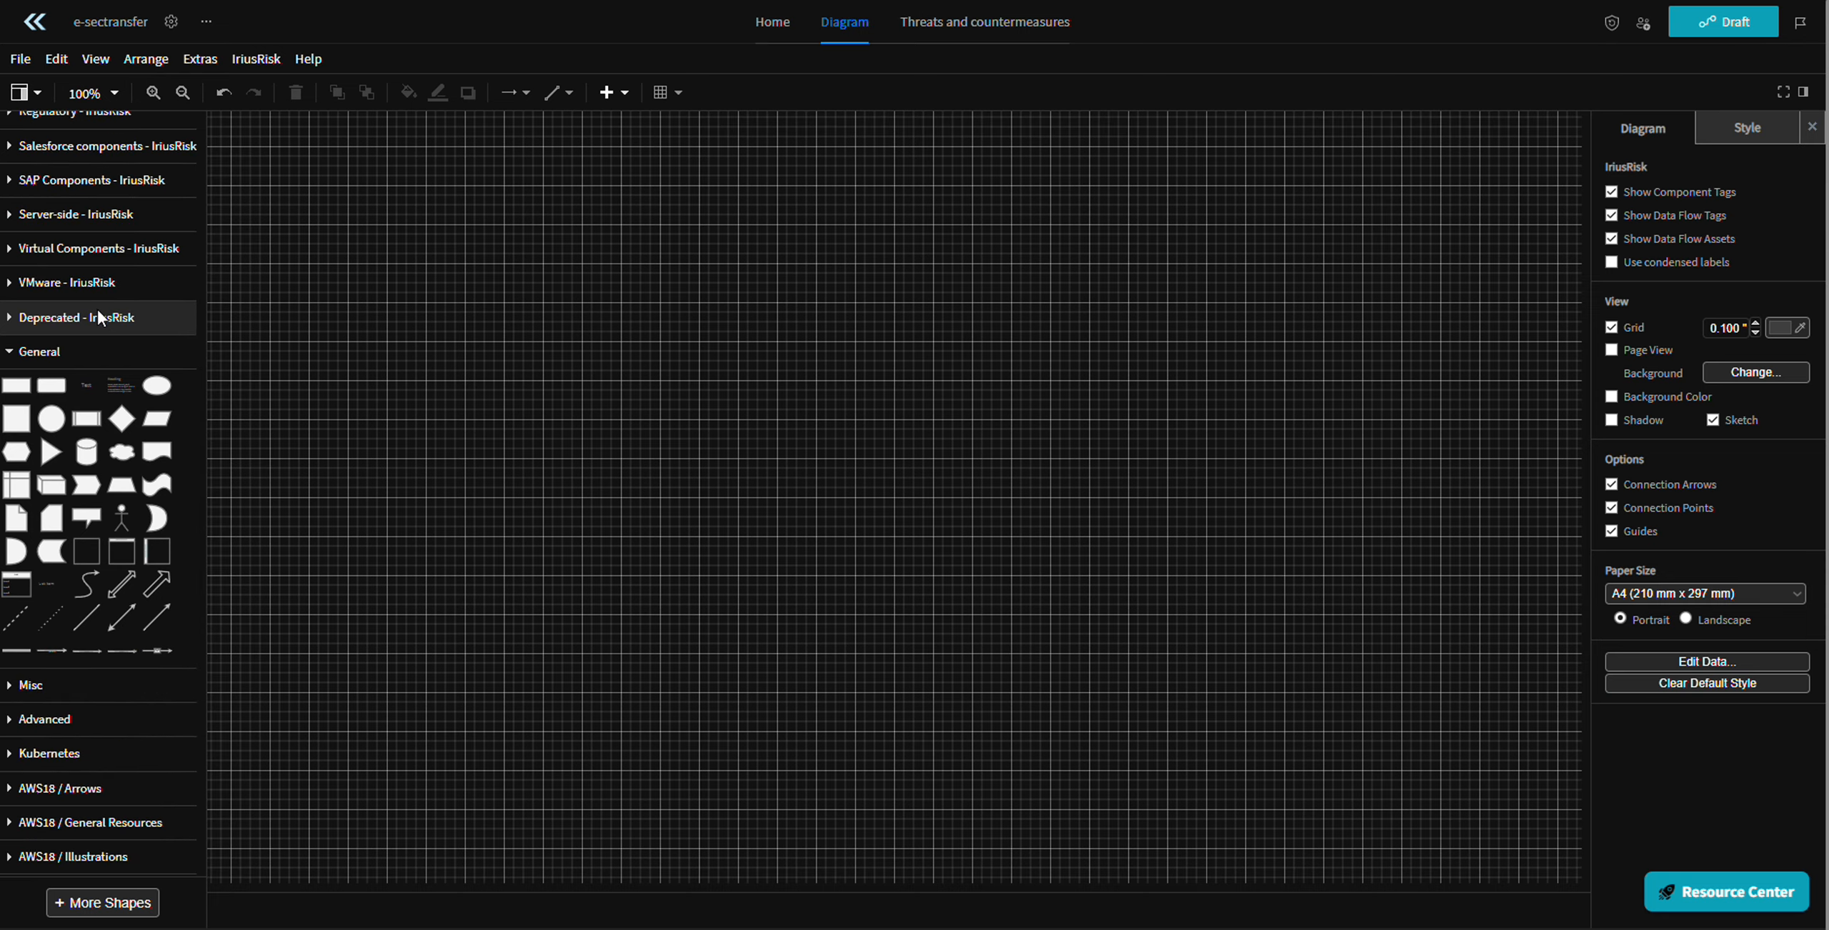
- Collapse the General shape category and look through the list of component categories
{"action": "scroll", "coordinate": [74, 314], "scroll_direction": "up", "scroll_amount": 4}
{"action": "left_click", "coordinate": [68, 350]}
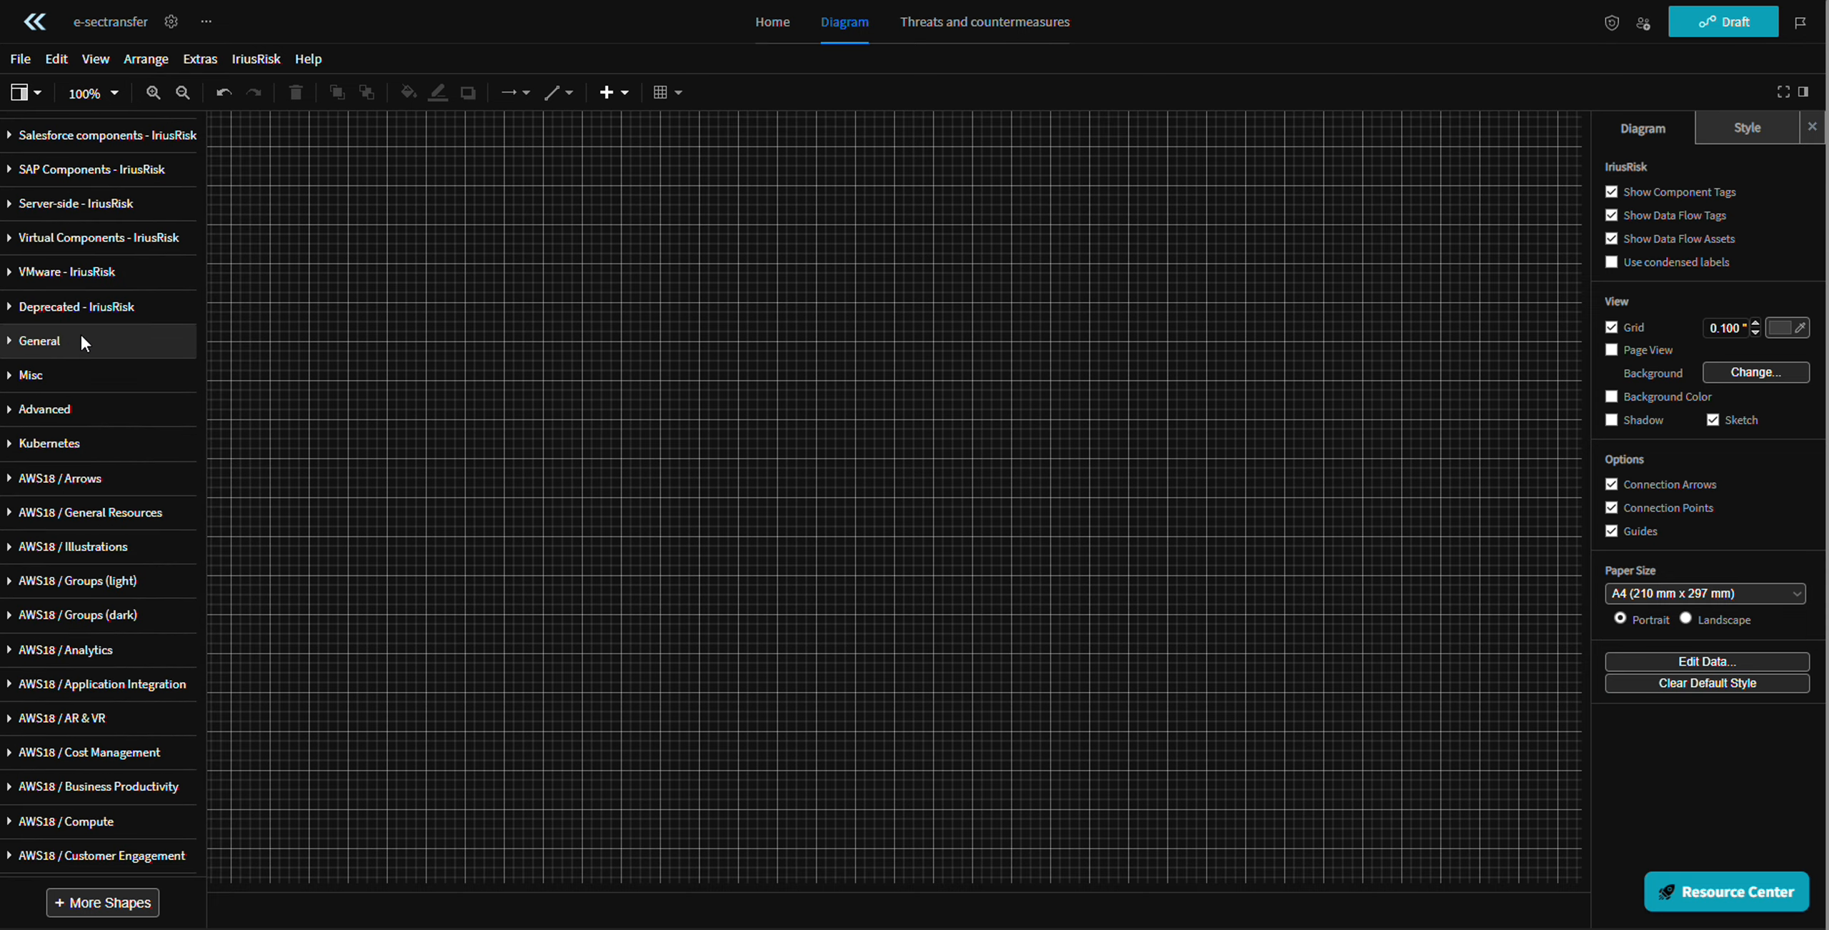
{"action": "scroll", "coordinate": [76, 325], "scroll_direction": "down", "scroll_amount": 7}
{"action": "scroll", "coordinate": [83, 350], "scroll_direction": "up", "scroll_amount": 6}
{"action": "scroll", "coordinate": [93, 368], "scroll_direction": "up", "scroll_amount": 10}
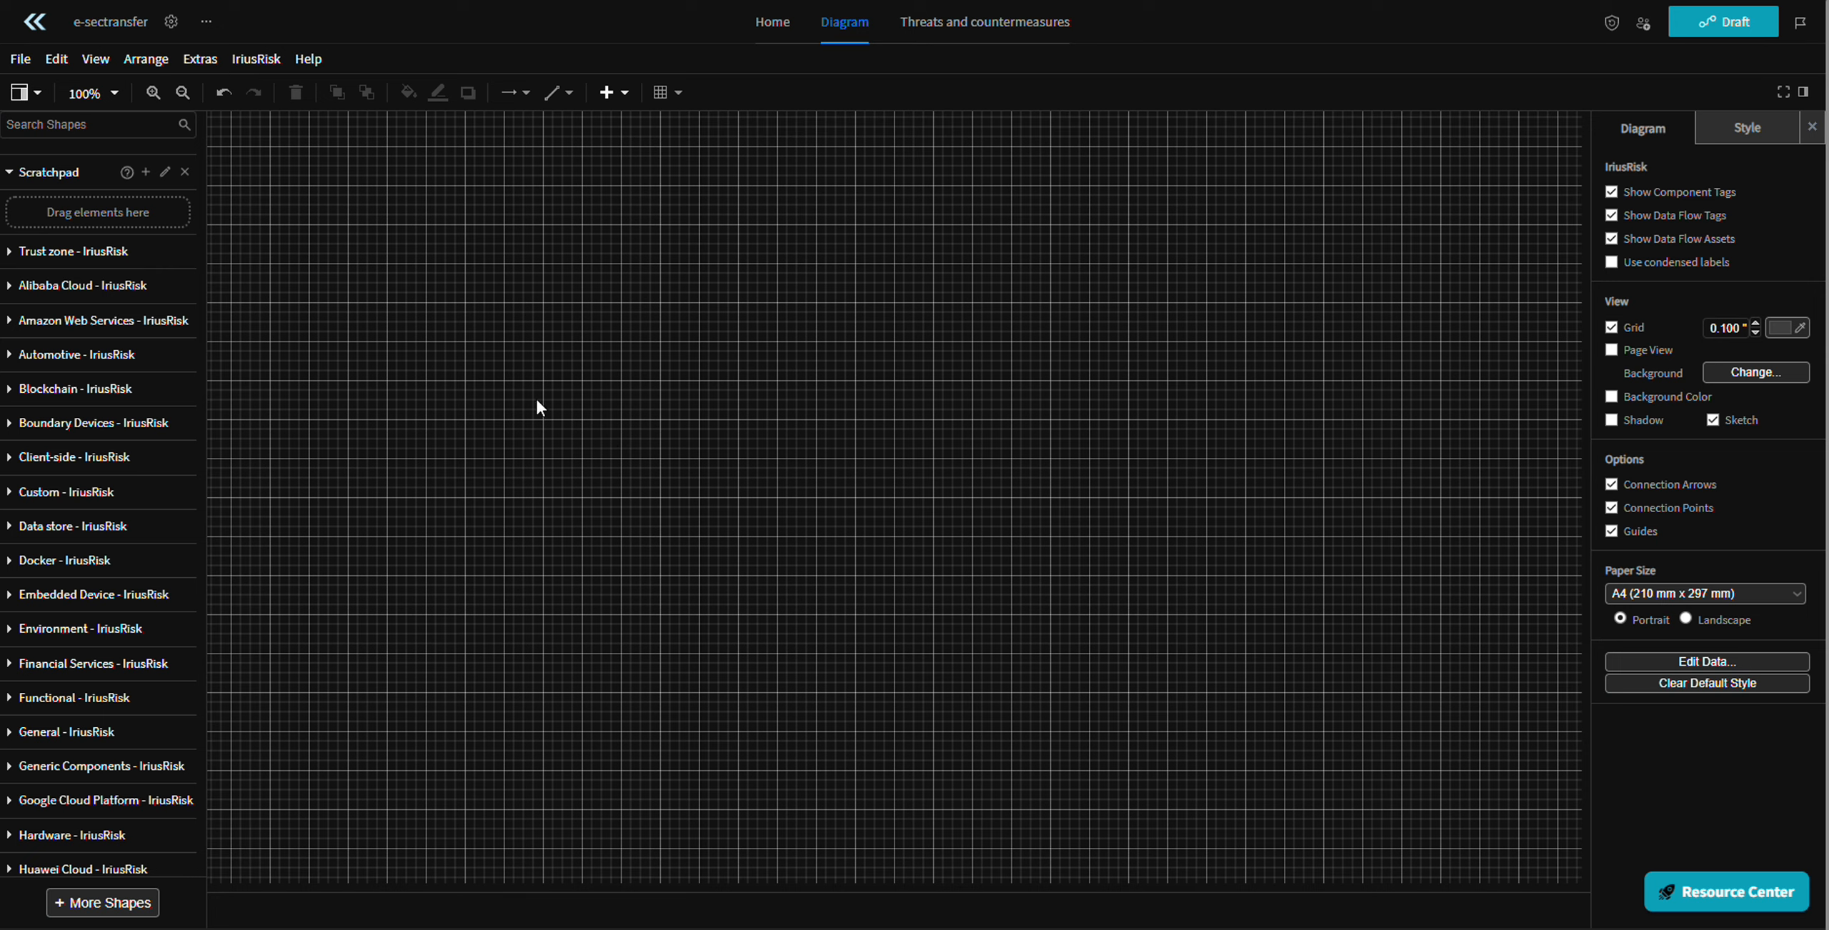
- Search the component library for "financial" and place a Transaction History component on the upper part of the canvas
{"action": "left_click", "coordinate": [81, 124]}
{"action": "type", "text": "financial"}
{"action": "key", "text": "Return"}
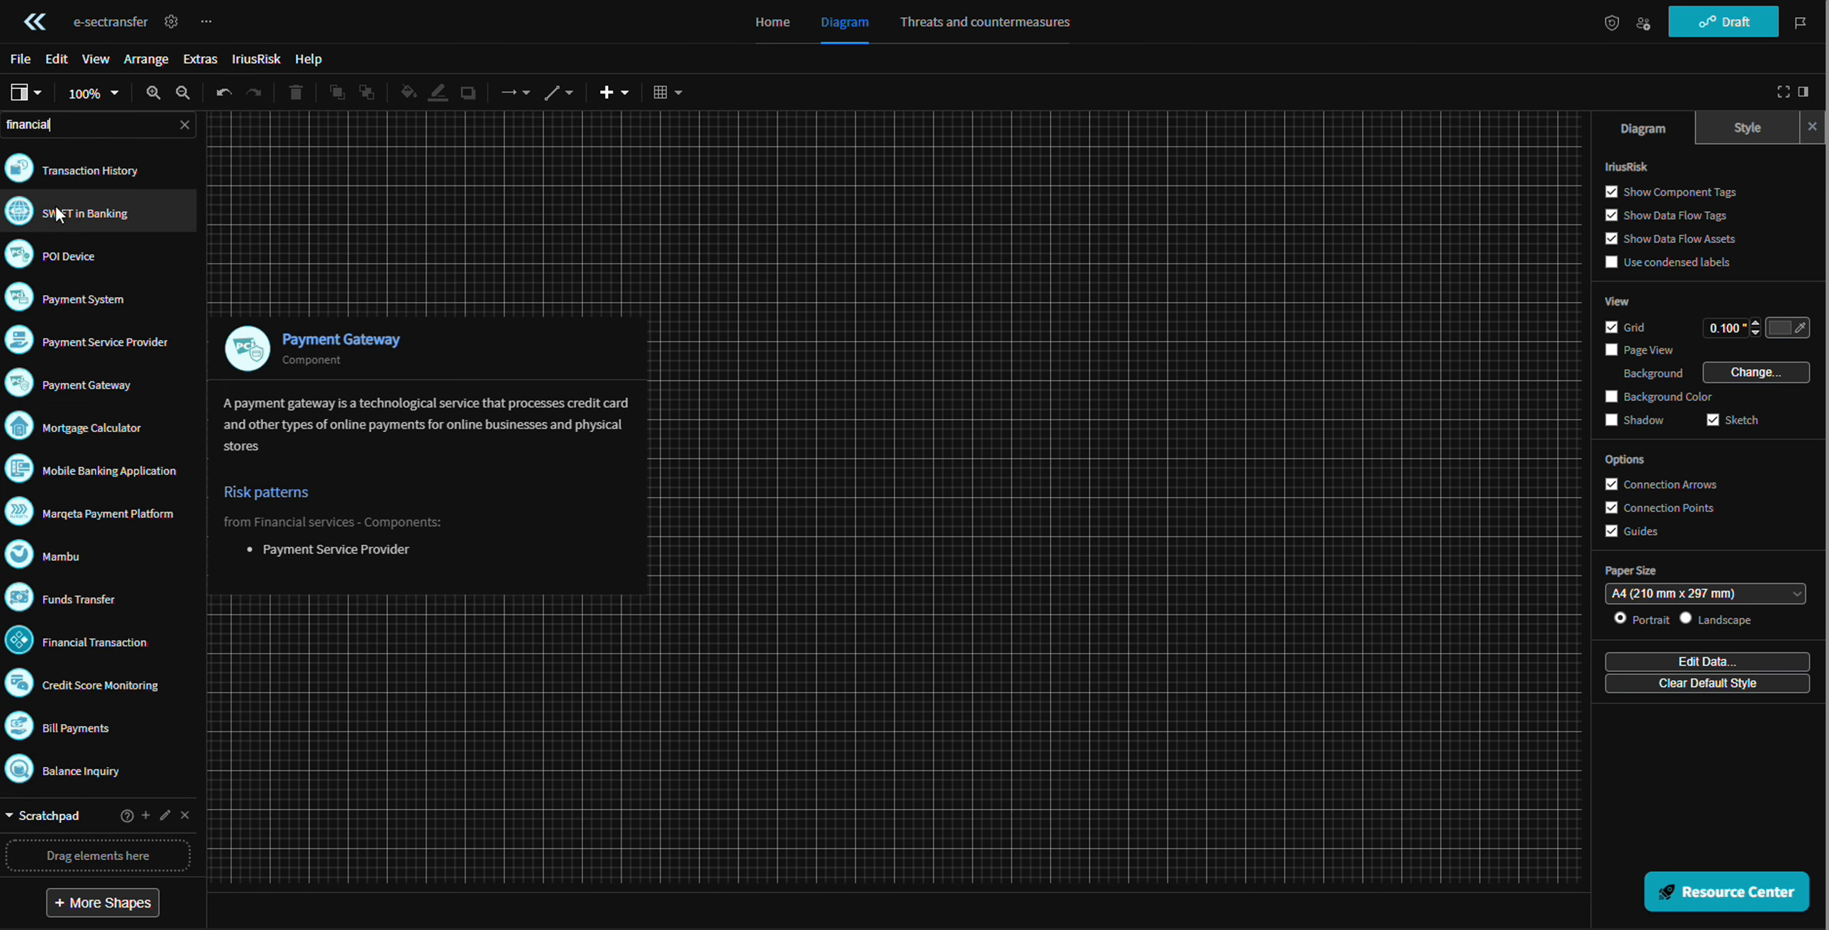
{"action": "left_click", "coordinate": [78, 173]}
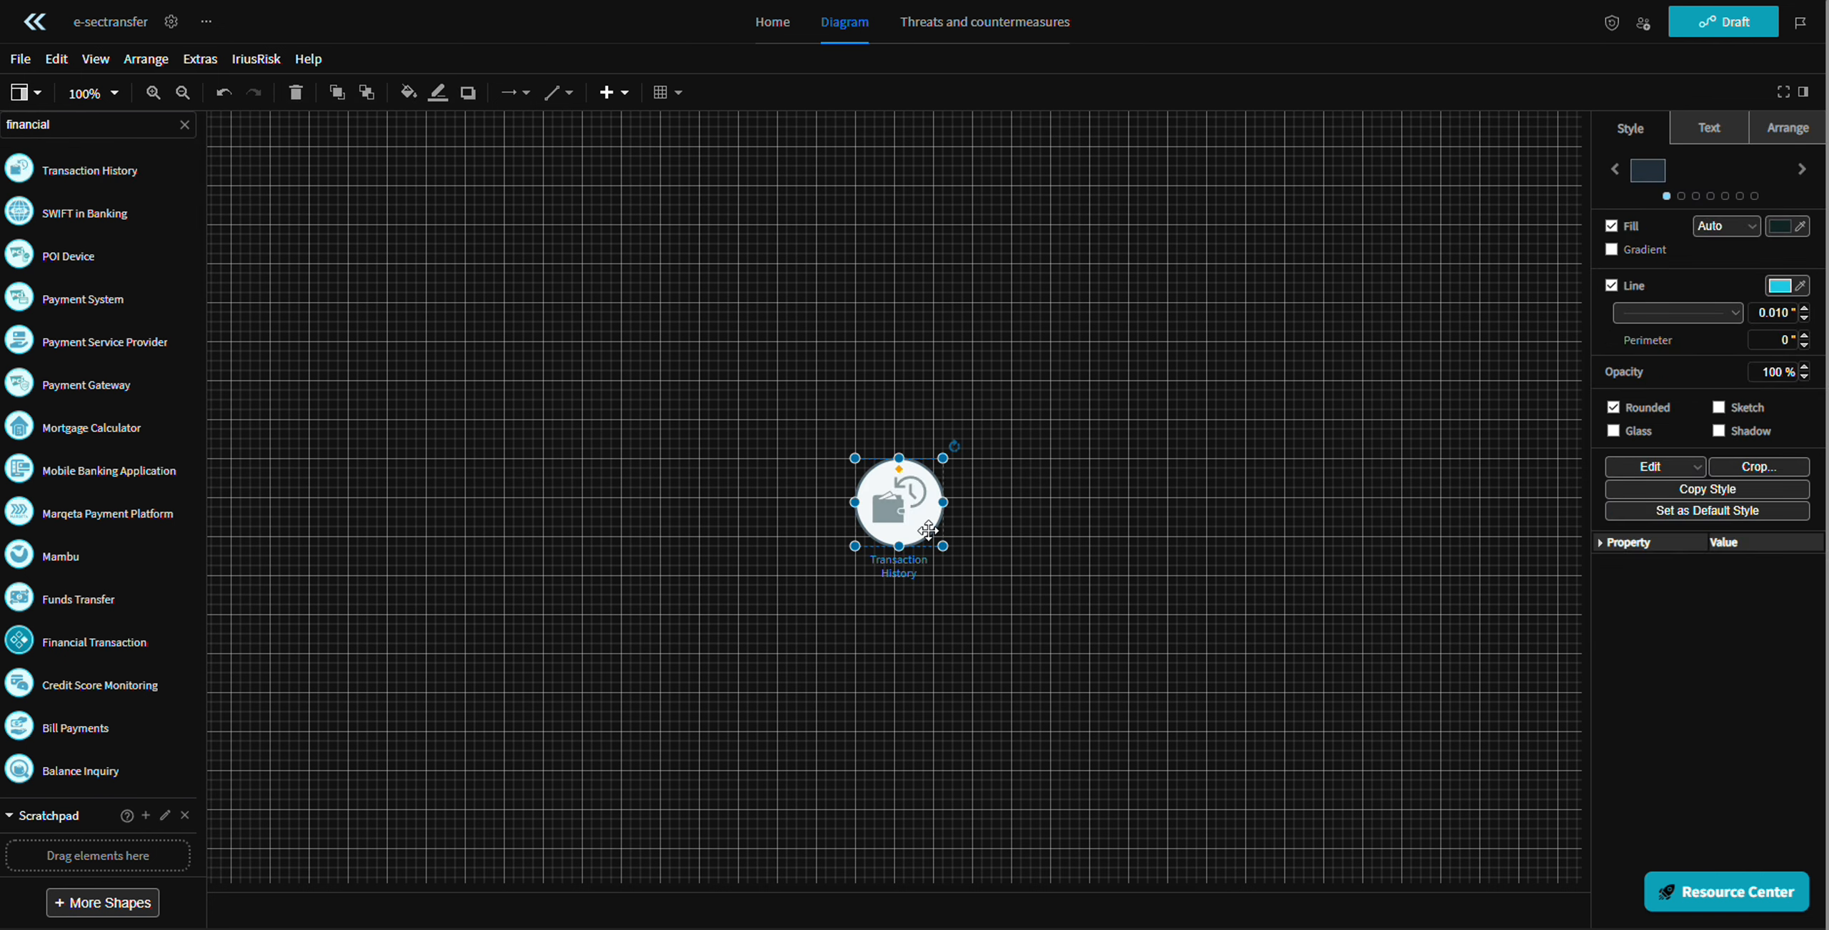
{"action": "left_click_drag", "start_coordinate": [919, 520], "coordinate": [714, 404]}
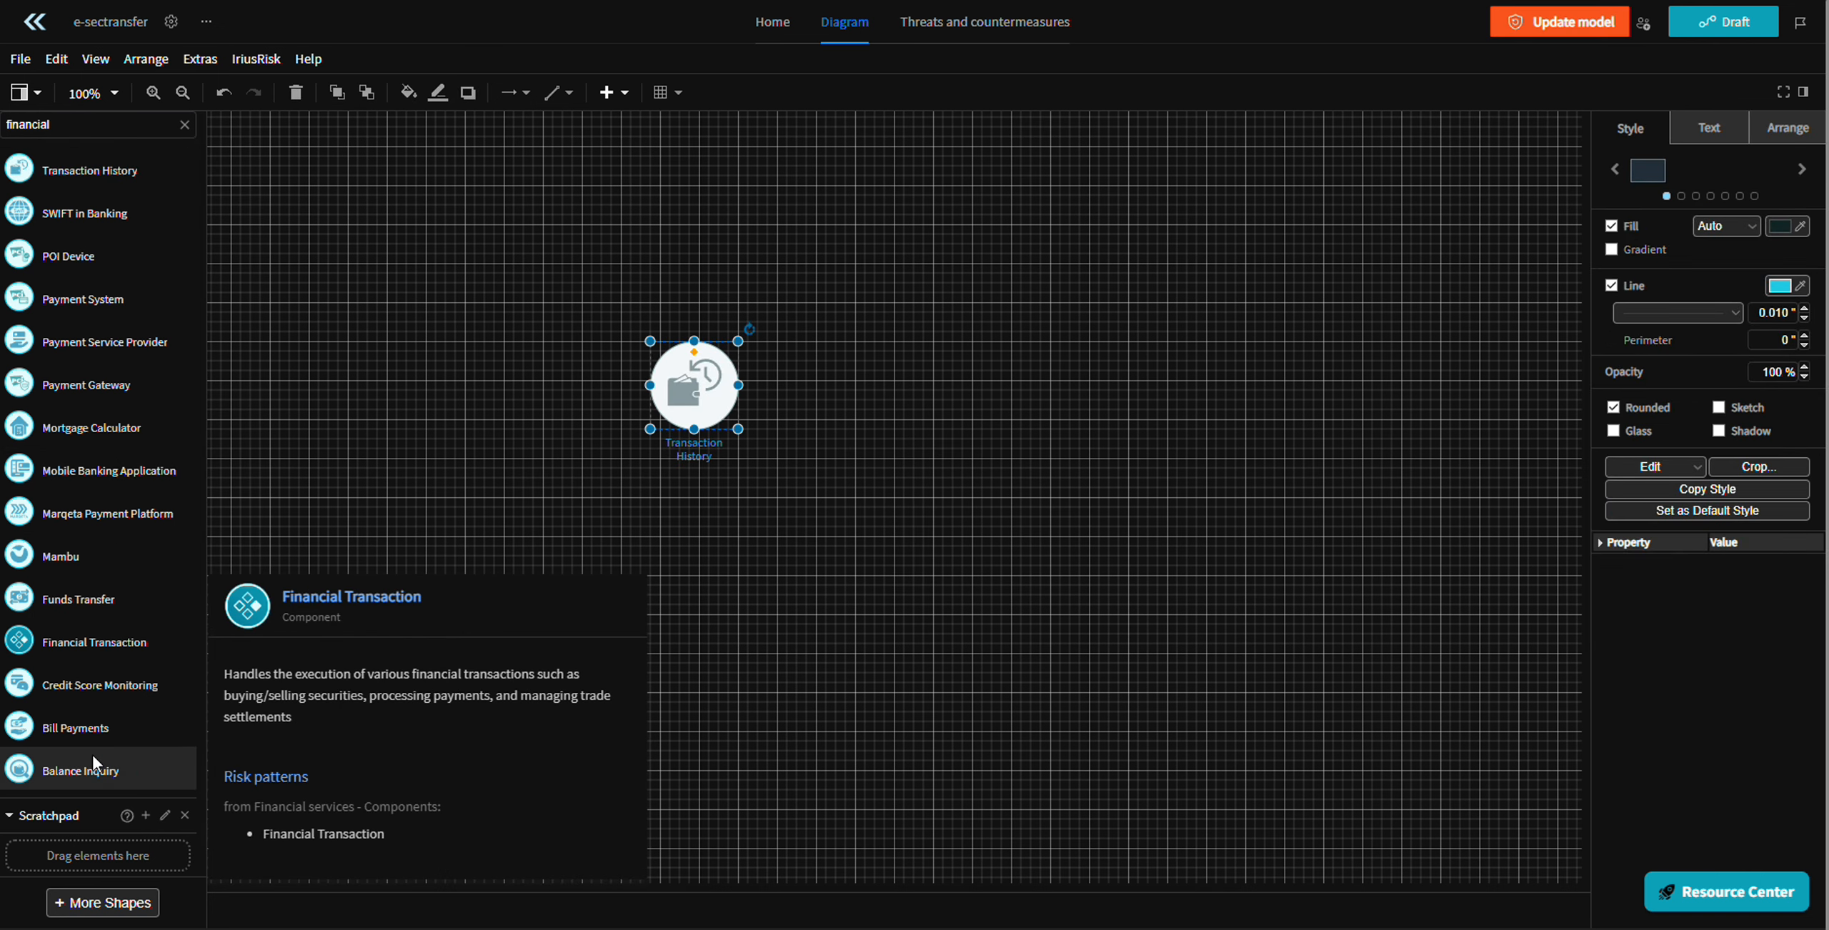
- Add a Financial Transaction component directly above Transaction History
{"action": "mouse_move", "coordinate": [86, 703]}
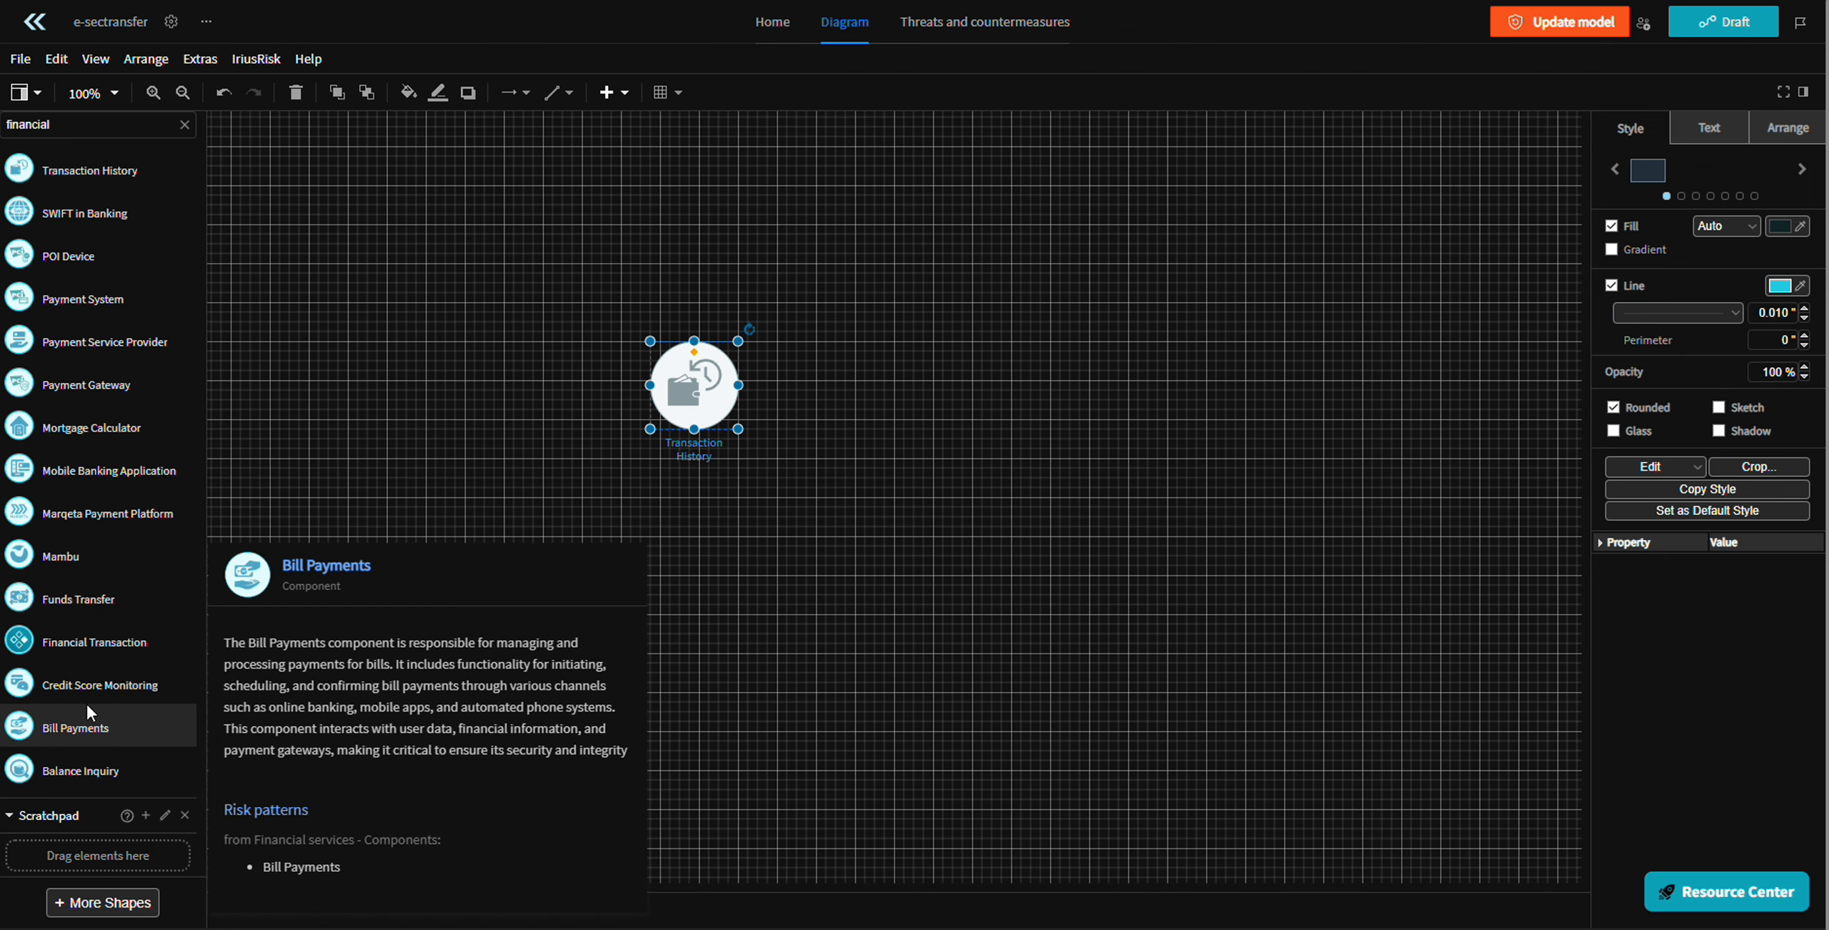
{"action": "mouse_move", "coordinate": [103, 600]}
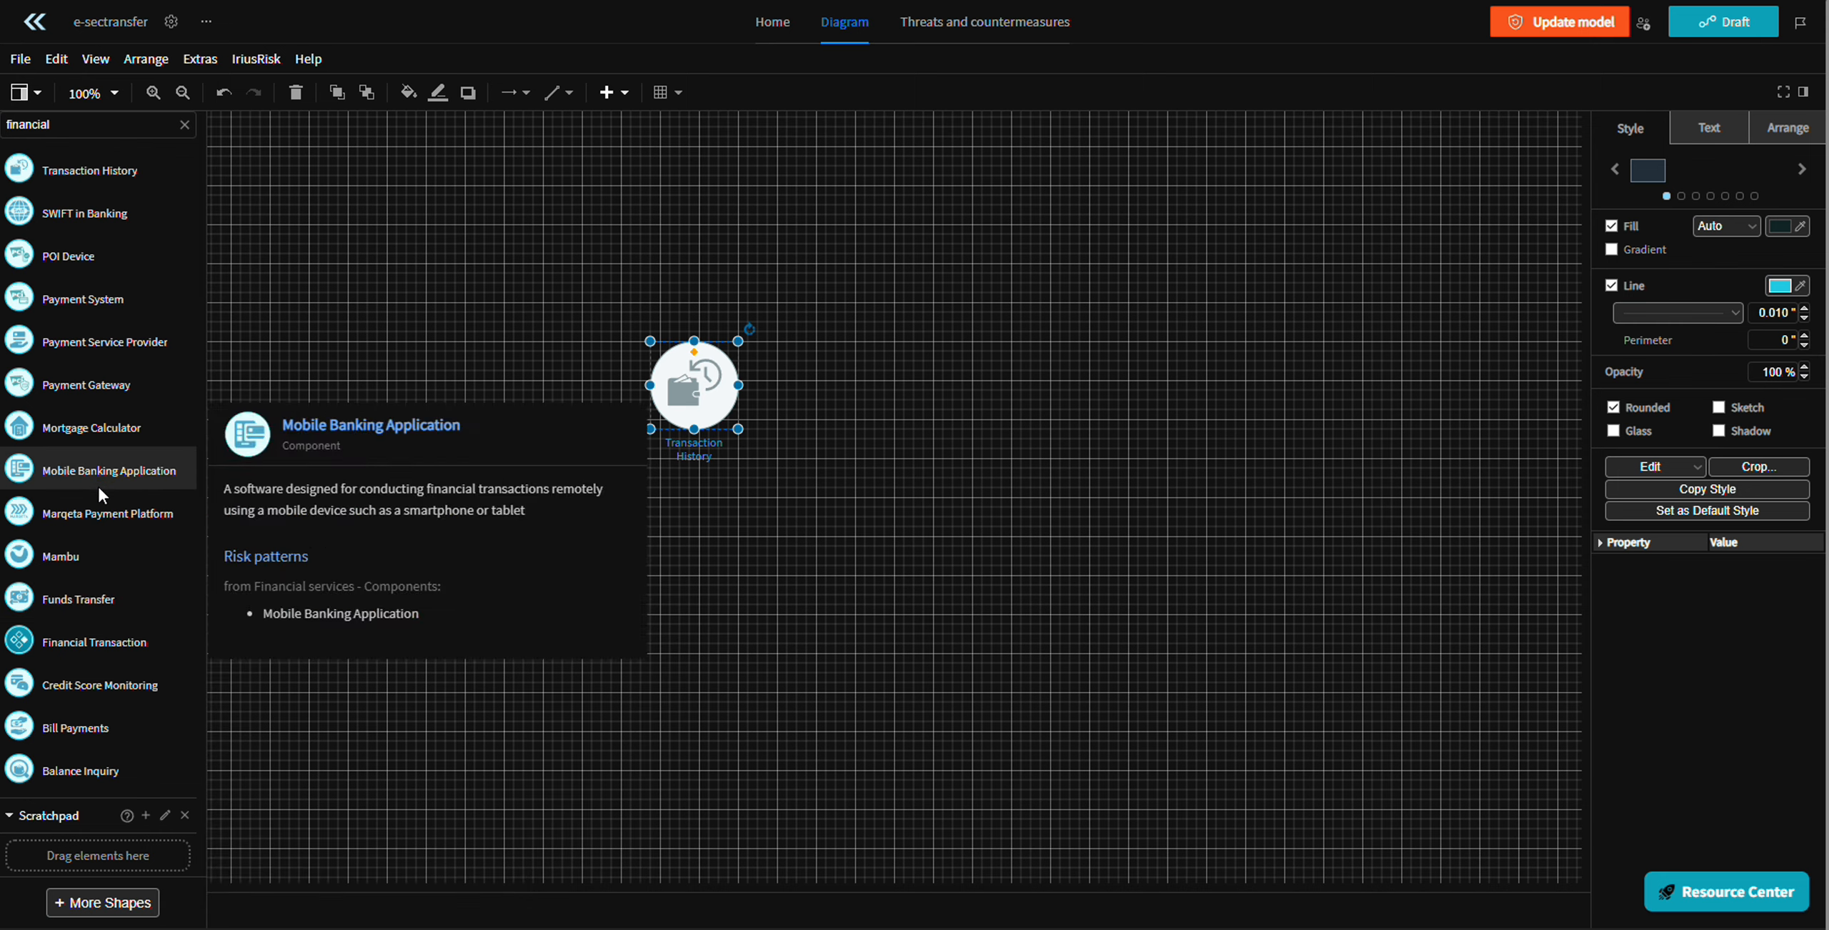
{"action": "left_click", "coordinate": [94, 642]}
{"action": "left_click_drag", "start_coordinate": [900, 511], "coordinate": [695, 283]}
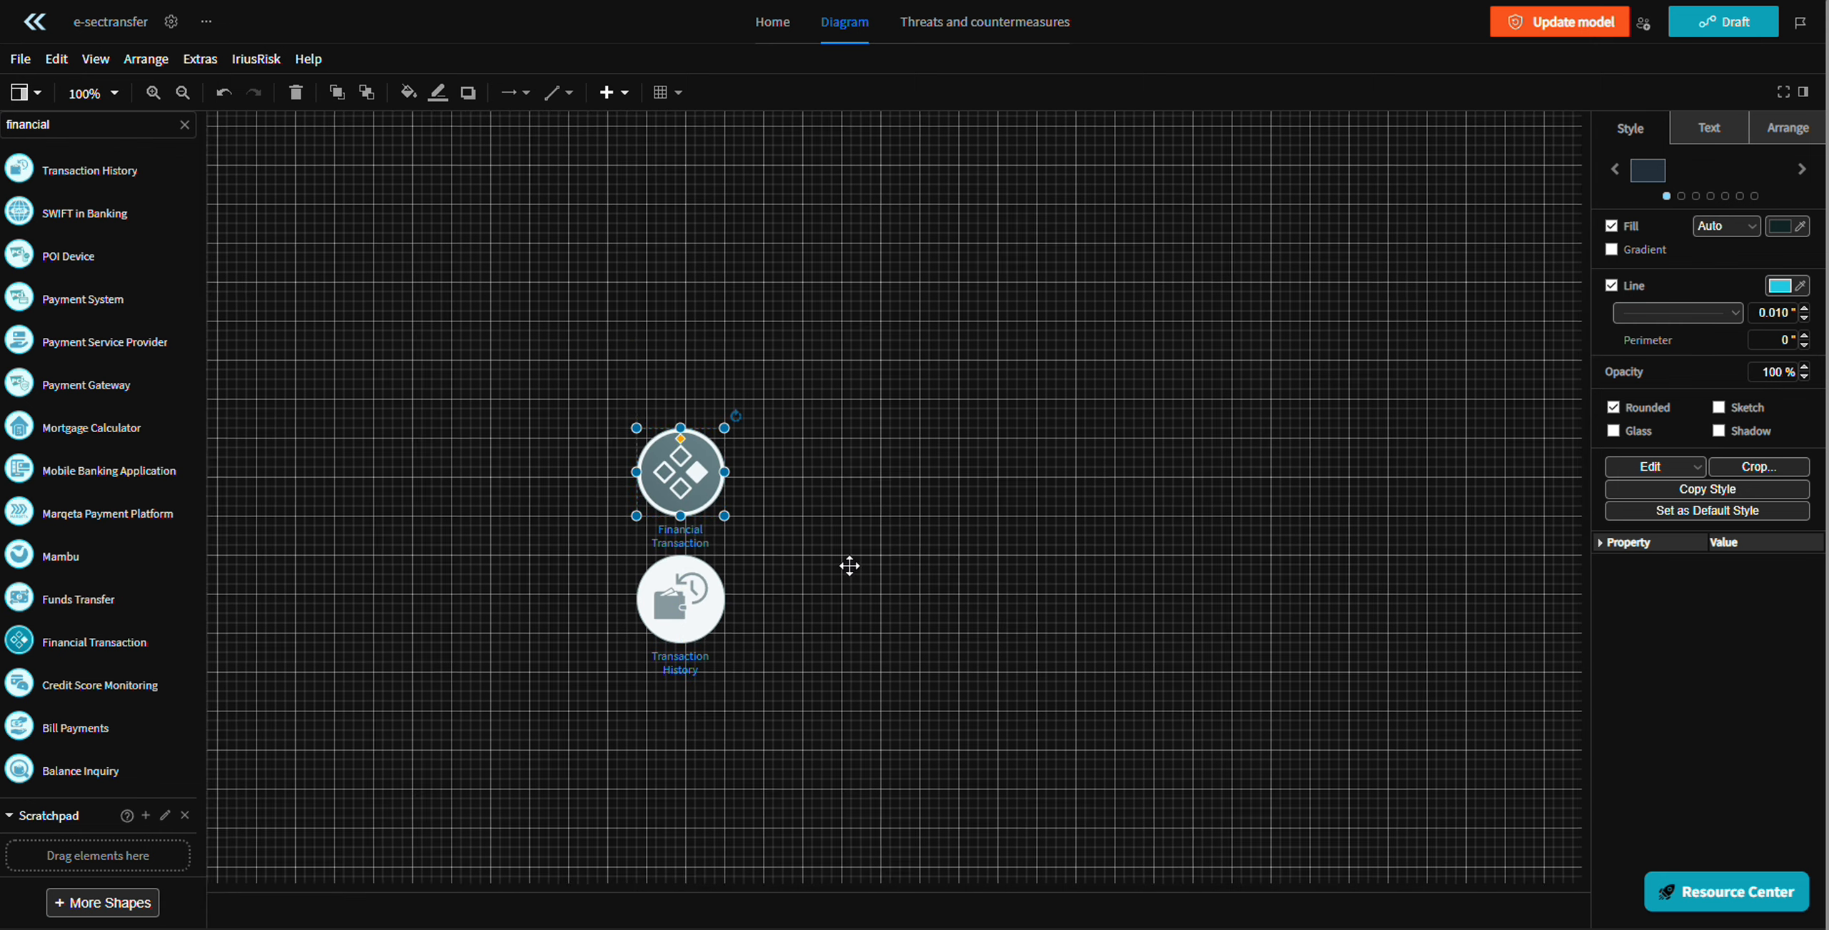
{"action": "left_click", "coordinate": [923, 514]}
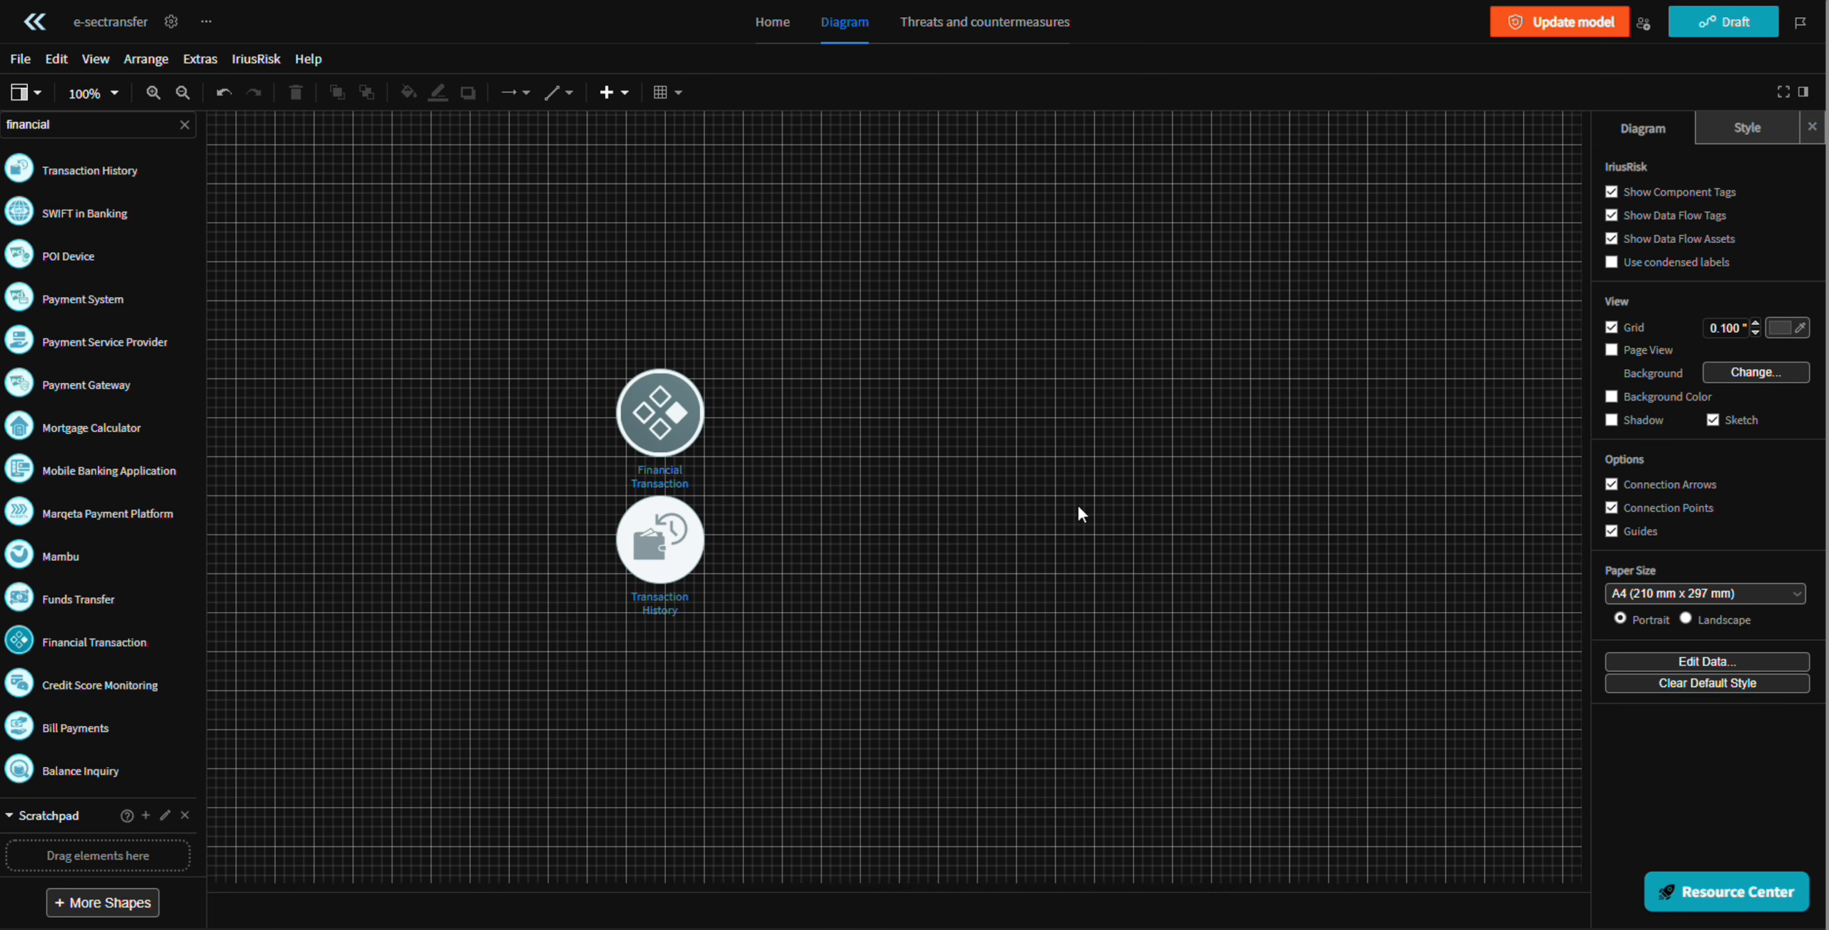
{"action": "left_click_drag", "start_coordinate": [1078, 508], "coordinate": [1401, 509]}
- Search the components for "postgres" and place PostgreSQL to the right of Financial Transaction, in the same row
{"action": "left_click", "coordinate": [185, 124]}
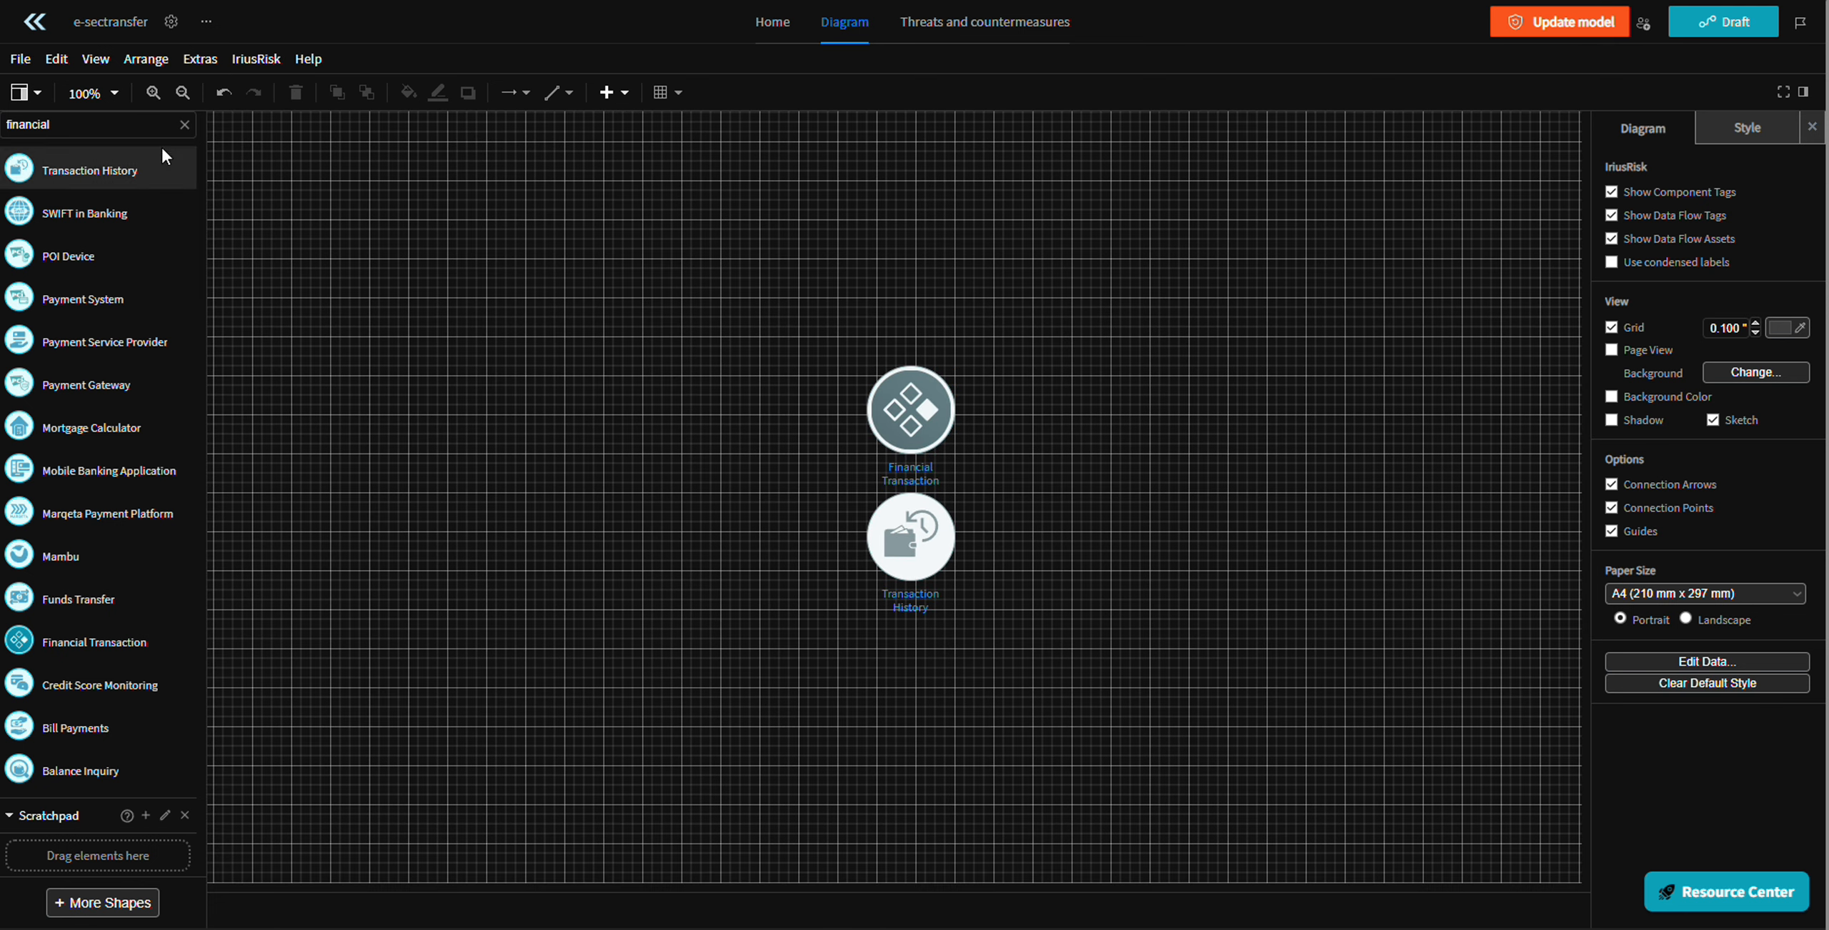
{"action": "type", "text": "postgres"}
{"action": "left_click", "coordinate": [87, 342]}
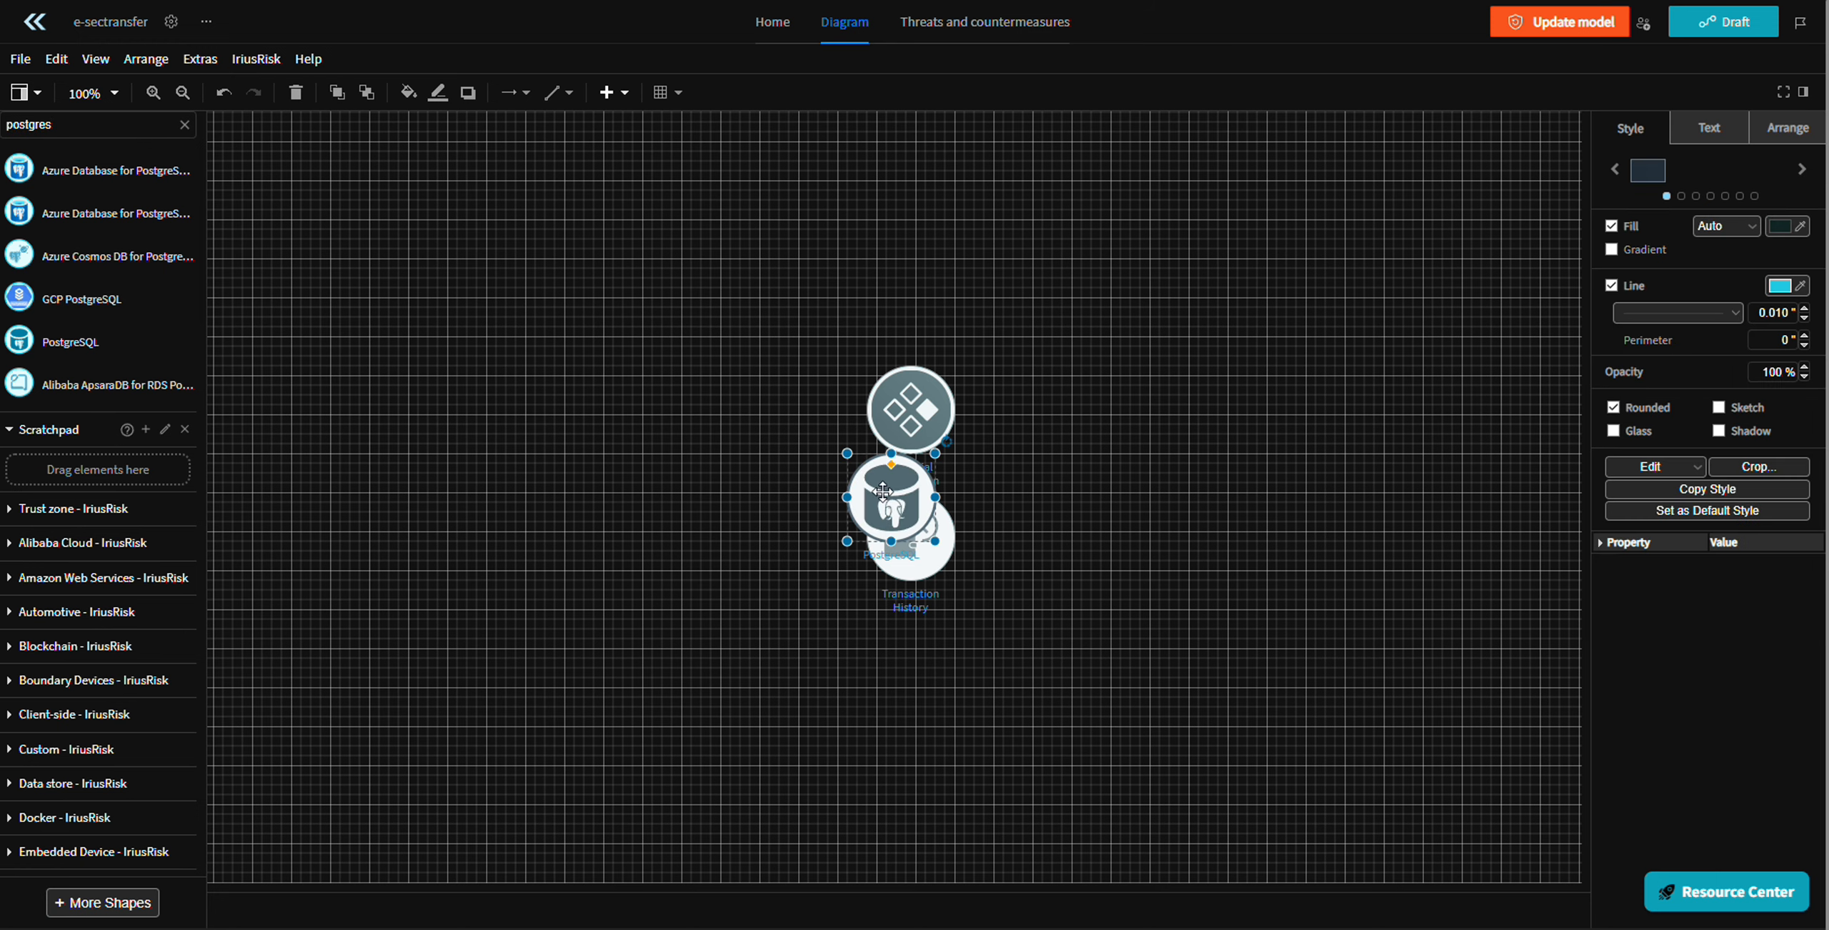
{"action": "left_click_drag", "start_coordinate": [892, 498], "coordinate": [1106, 411]}
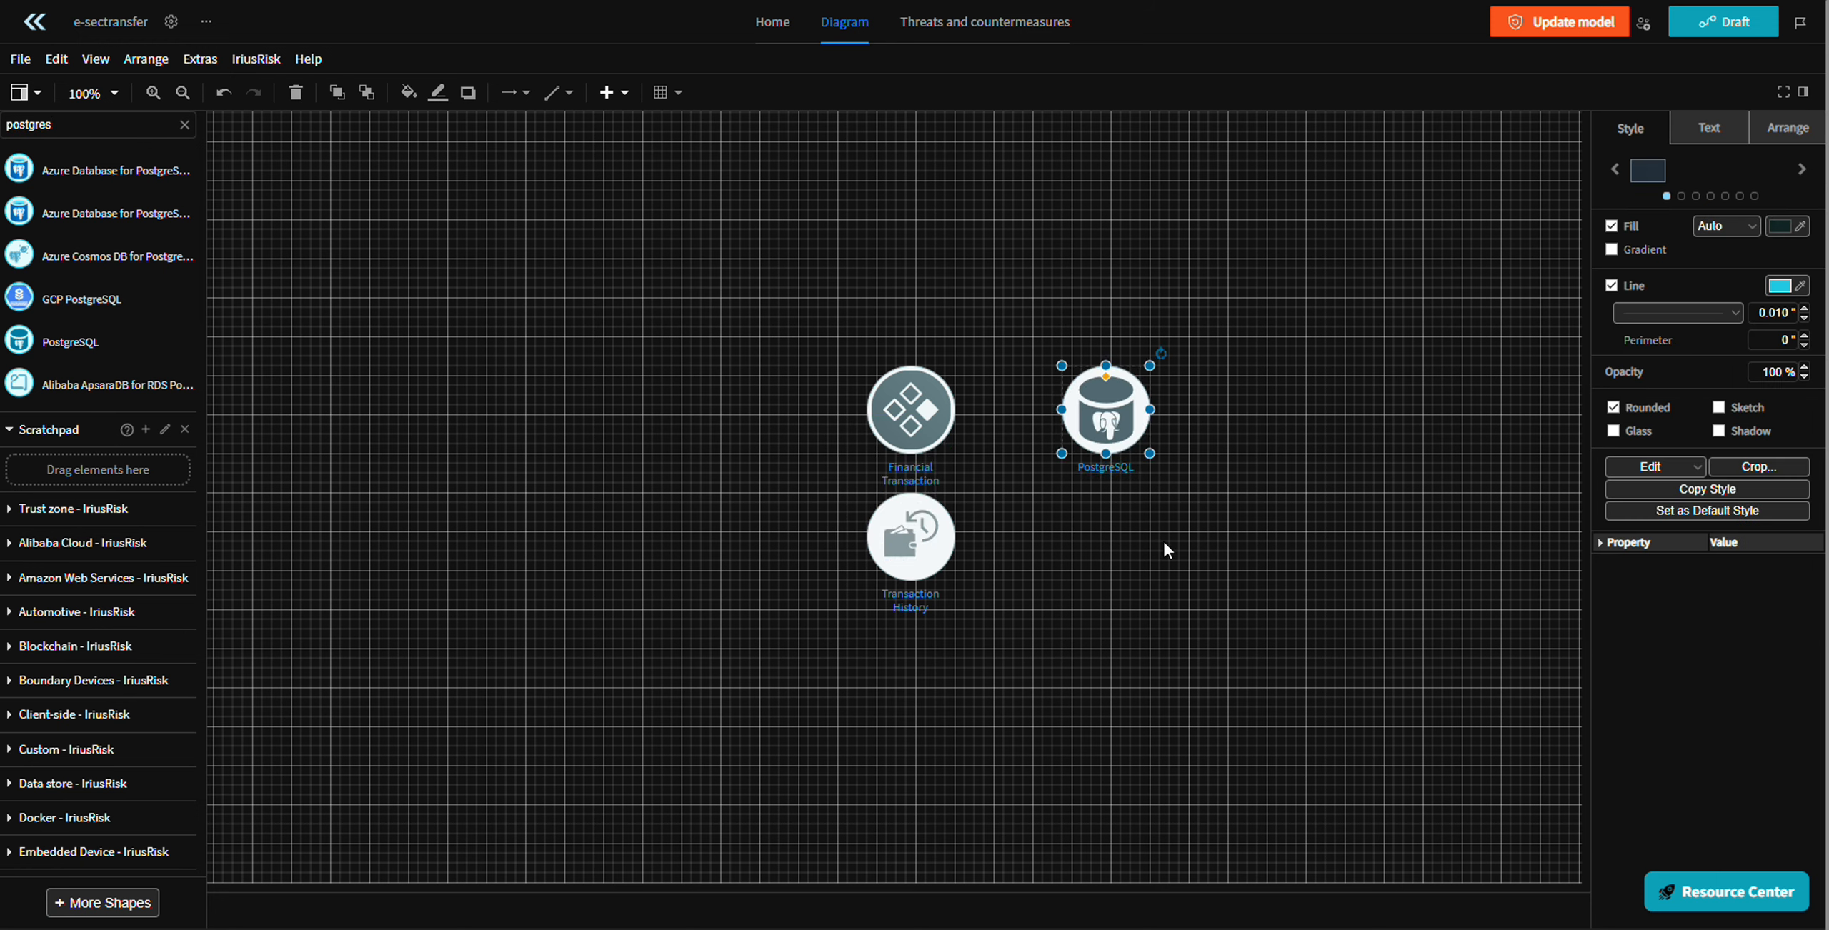
- Add RESTful Web Service and Web Client components in the row to the right of PostgreSQL
{"action": "double_click", "coordinate": [87, 125]}
{"action": "type", "text": "restful"}
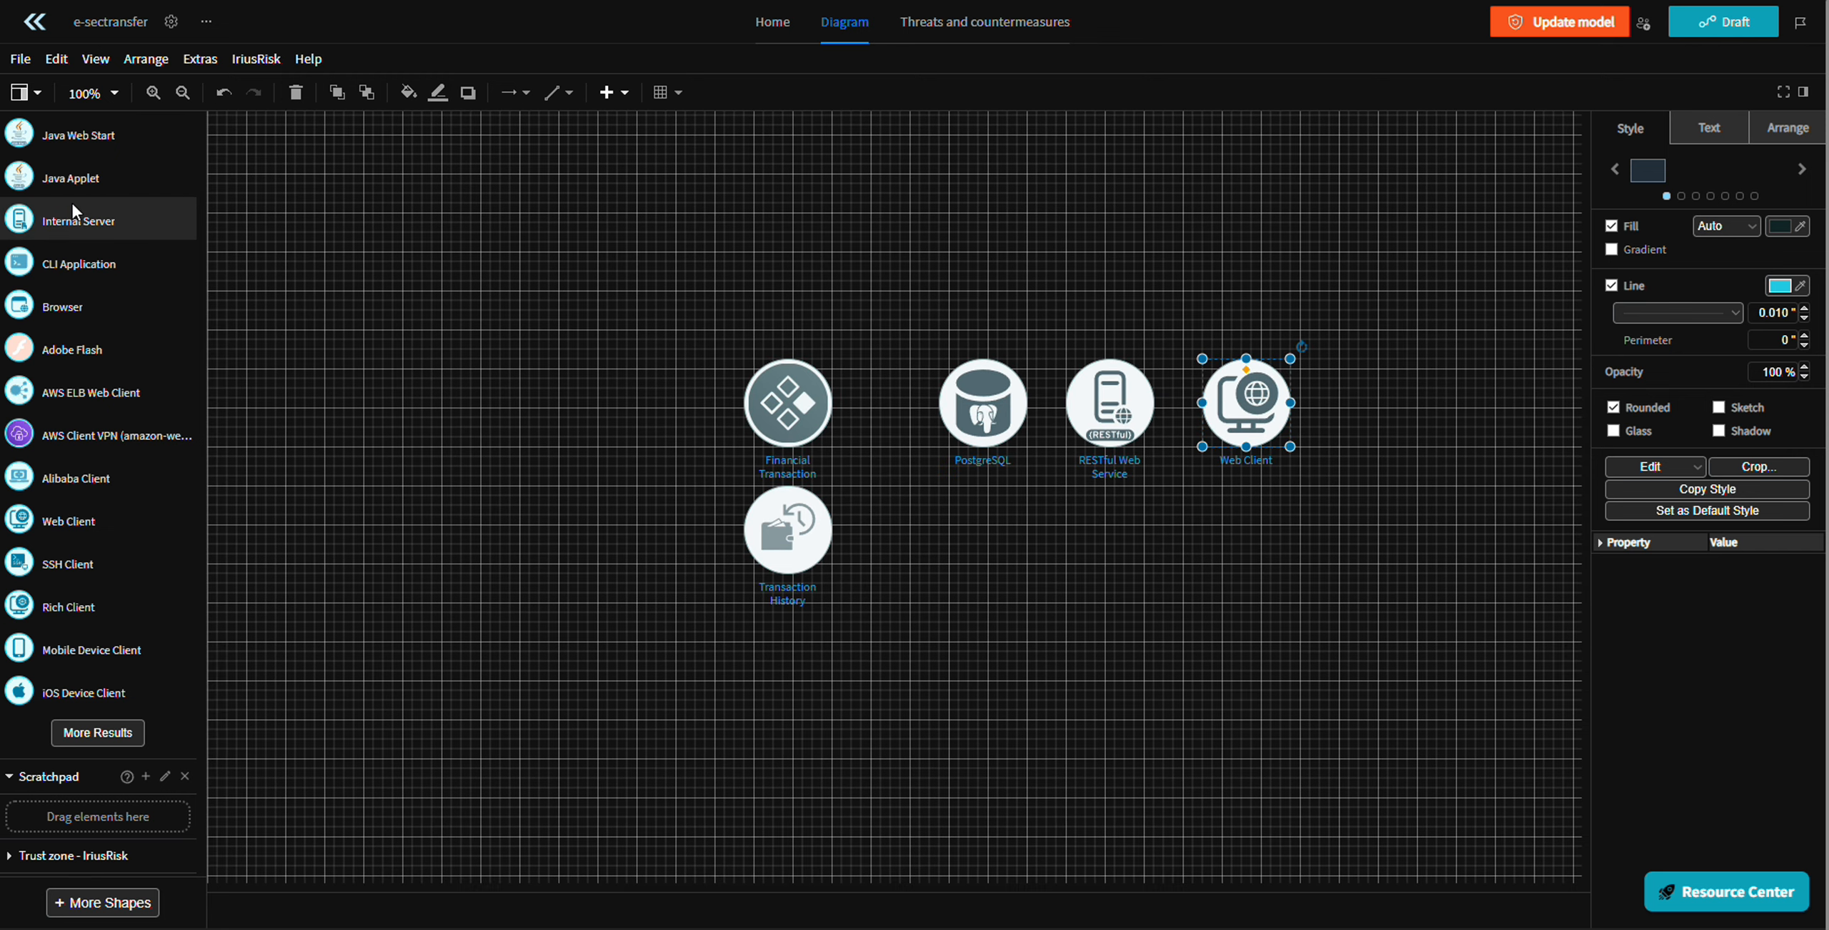
- Search the component library for "internet"
{"action": "scroll", "coordinate": [75, 211], "scroll_direction": "up", "scroll_amount": 4}
{"action": "key", "text": "Return"}
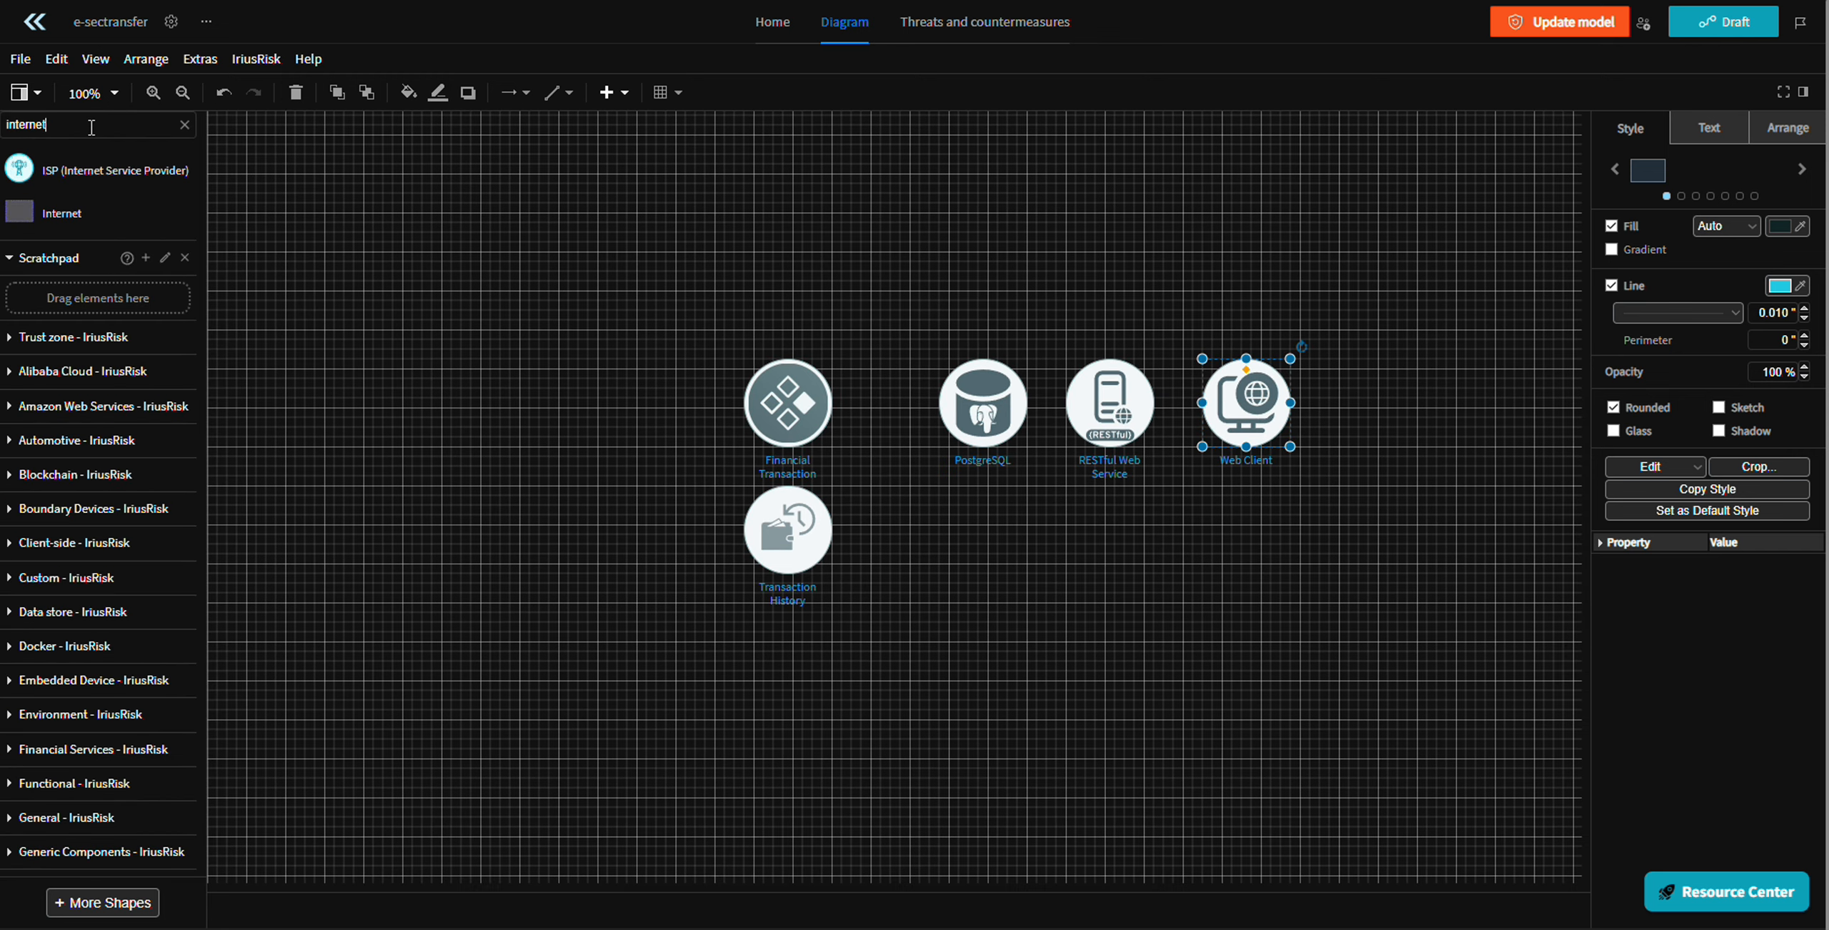
{"action": "mouse_move", "coordinate": [97, 227]}
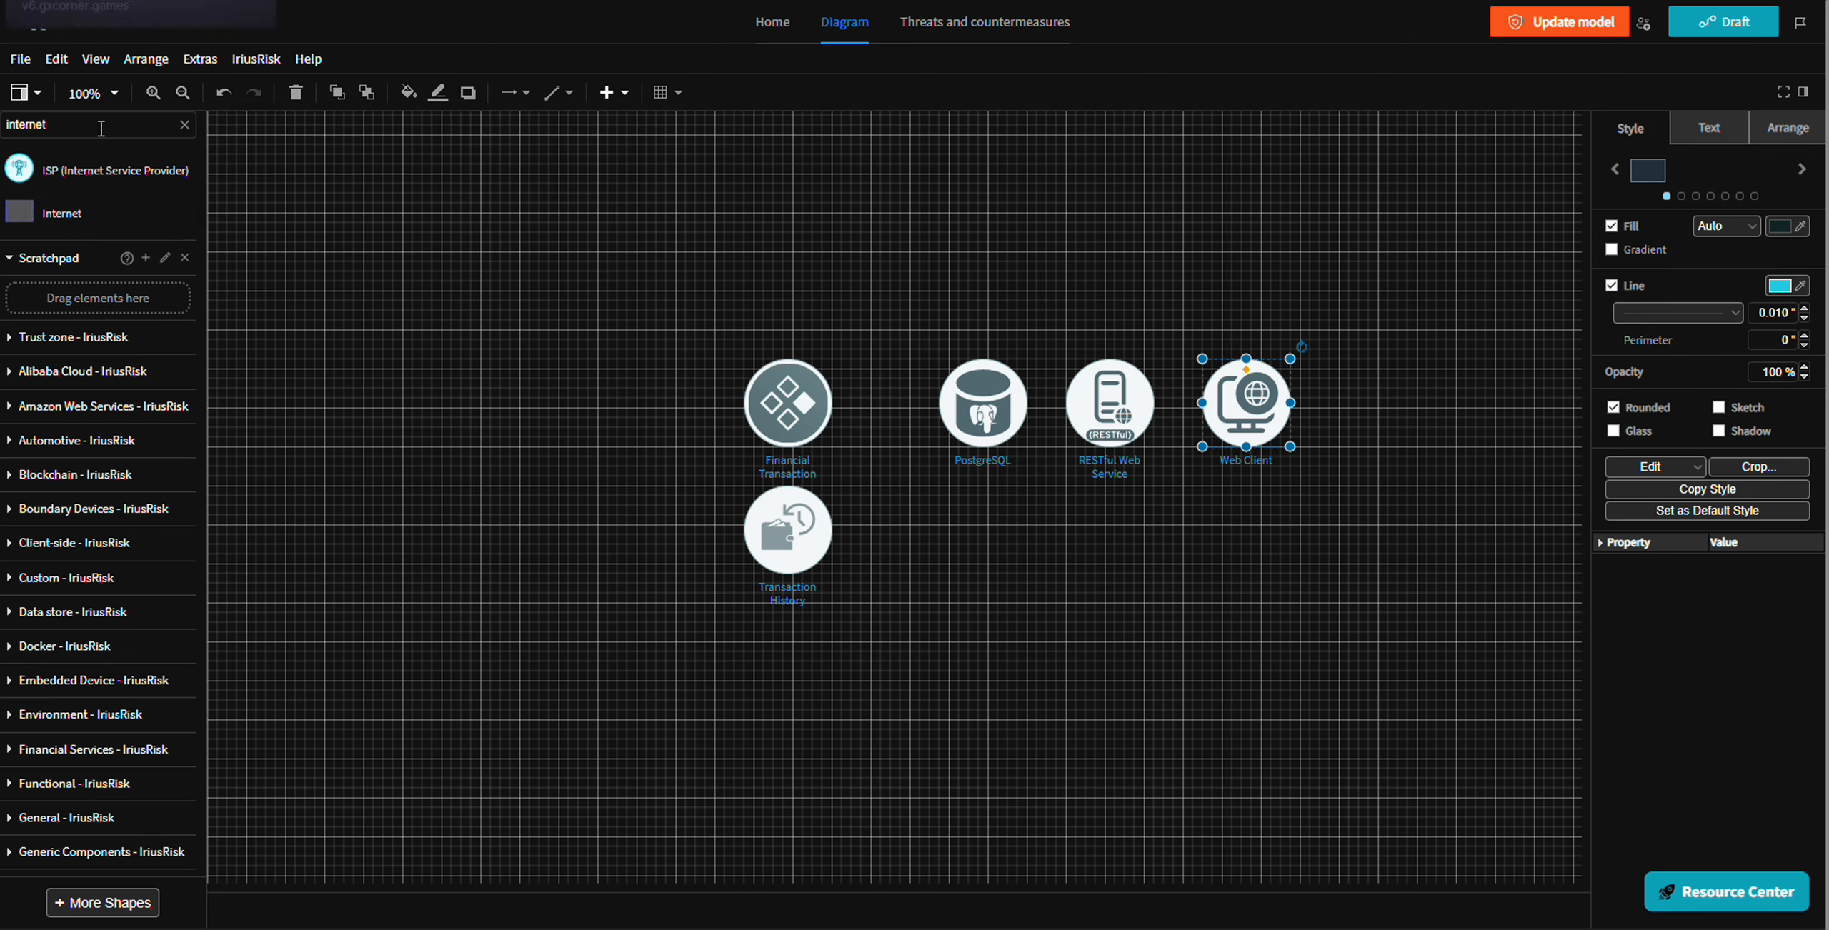
- Search the components for "brow" and place a Browser to the left of Financial Transaction, in the same row
{"action": "double_click", "coordinate": [92, 128]}
{"action": "type", "text": "brow"}
{"action": "key", "text": "Return"}
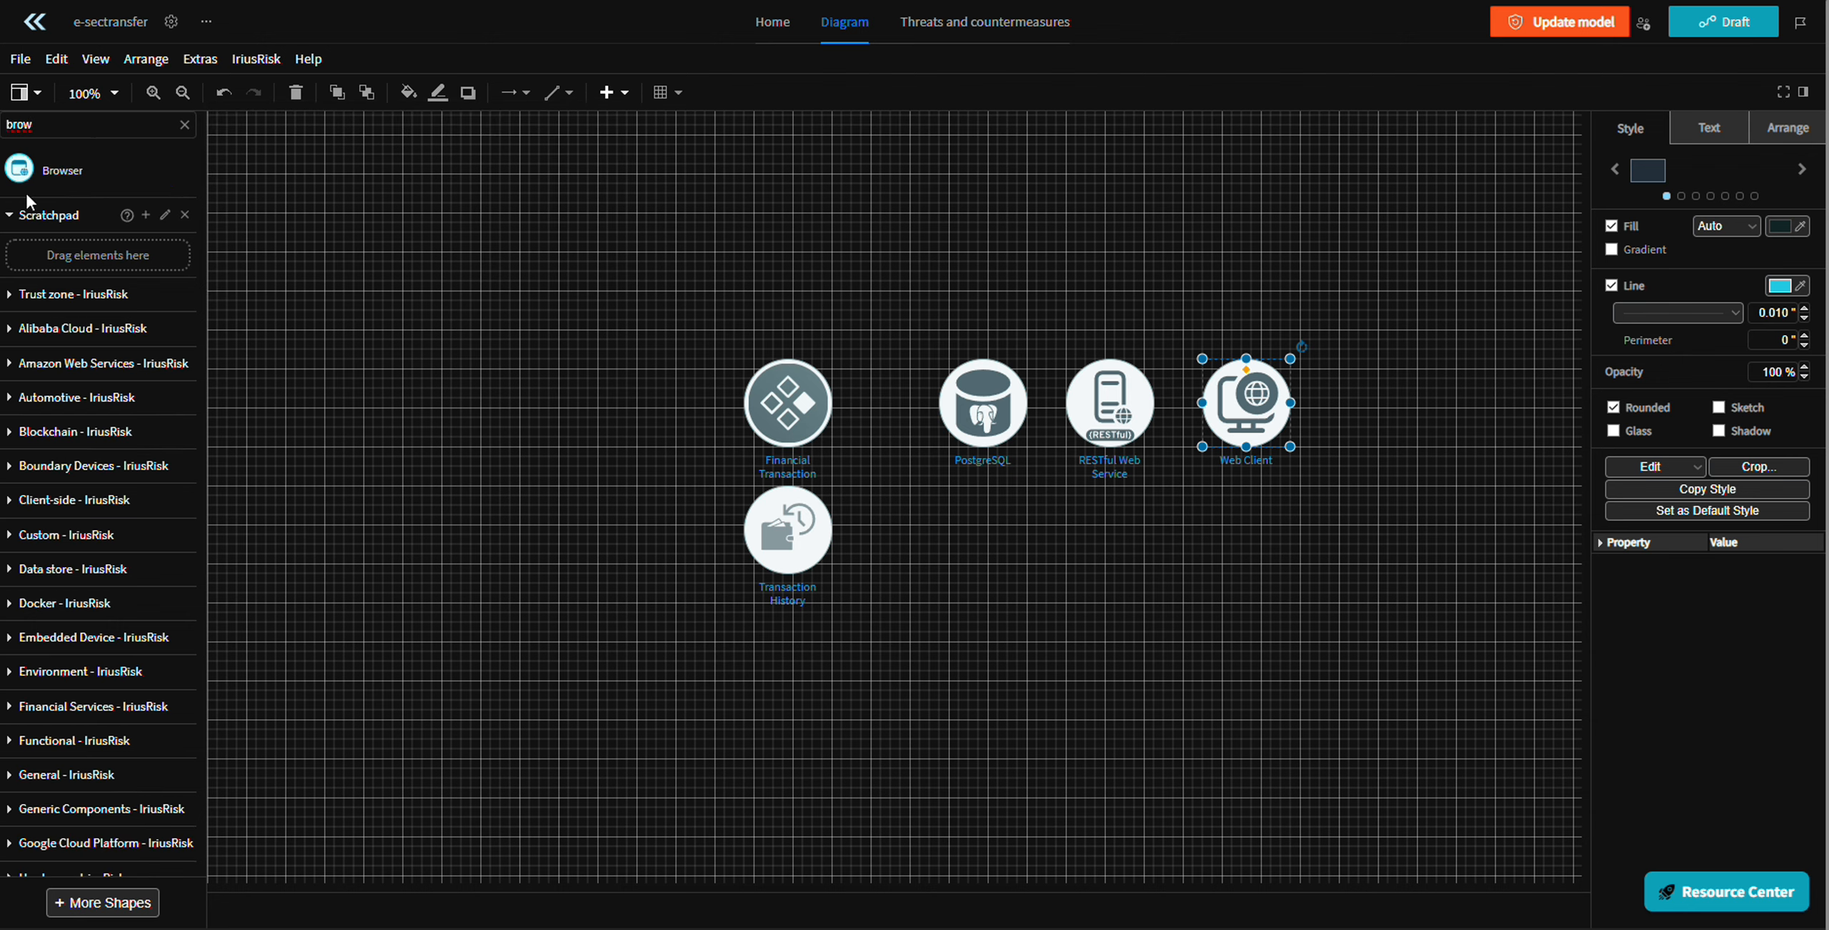
{"action": "left_click_drag", "start_coordinate": [27, 179], "coordinate": [629, 414]}
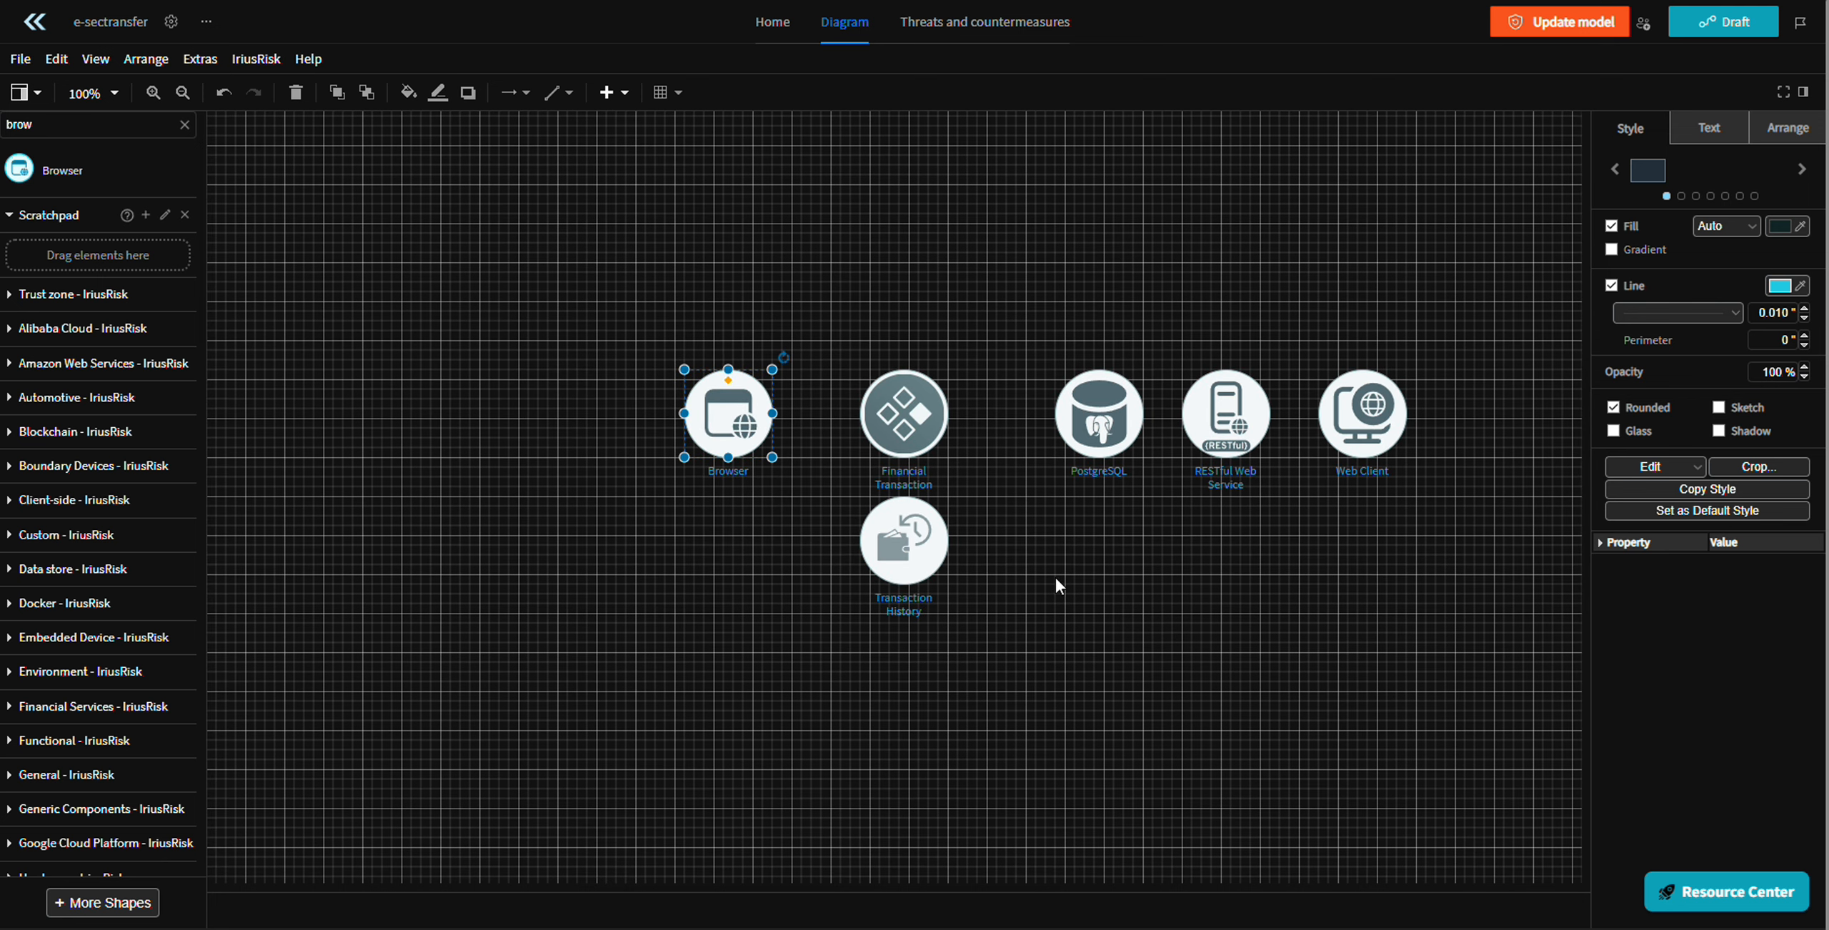
{"action": "left_click", "coordinate": [1081, 559]}
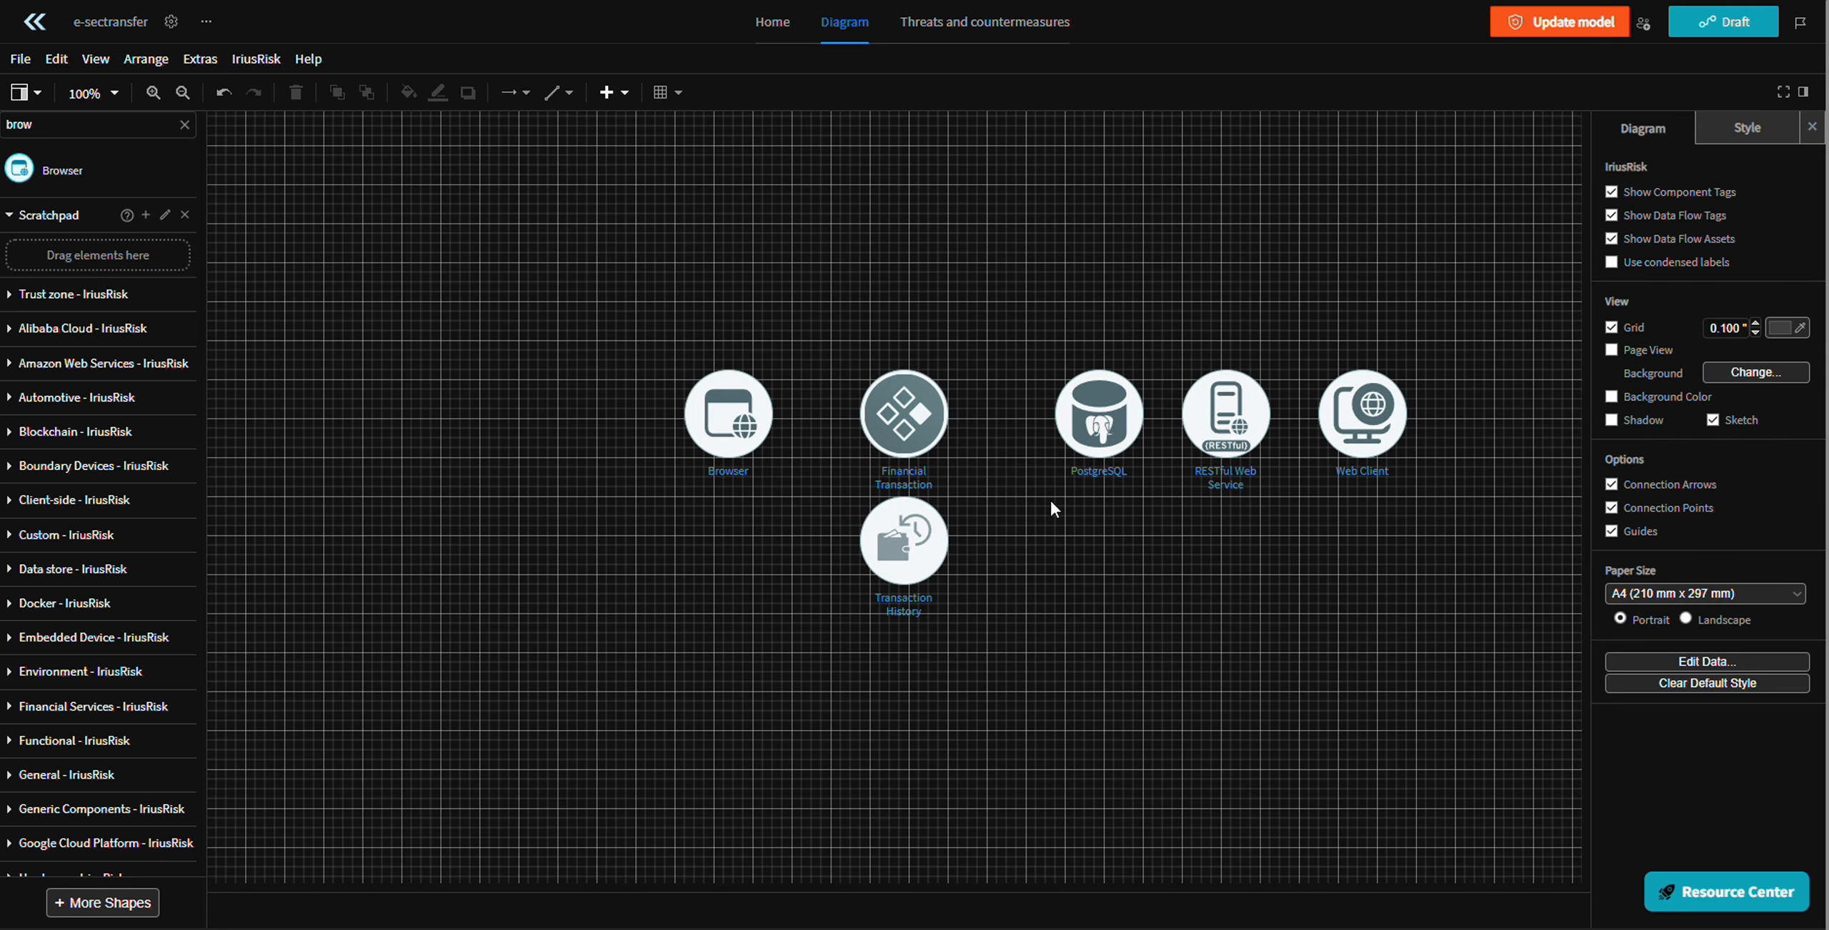
- Search for "docker env" and place a Docker Environment component well below Transaction History, in the same column
{"action": "double_click", "coordinate": [69, 123]}
{"action": "type", "text": "docker env"}
{"action": "key", "text": "Return"}
{"action": "left_click", "coordinate": [106, 175]}
{"action": "left_click_drag", "start_coordinate": [865, 486], "coordinate": [970, 788]}
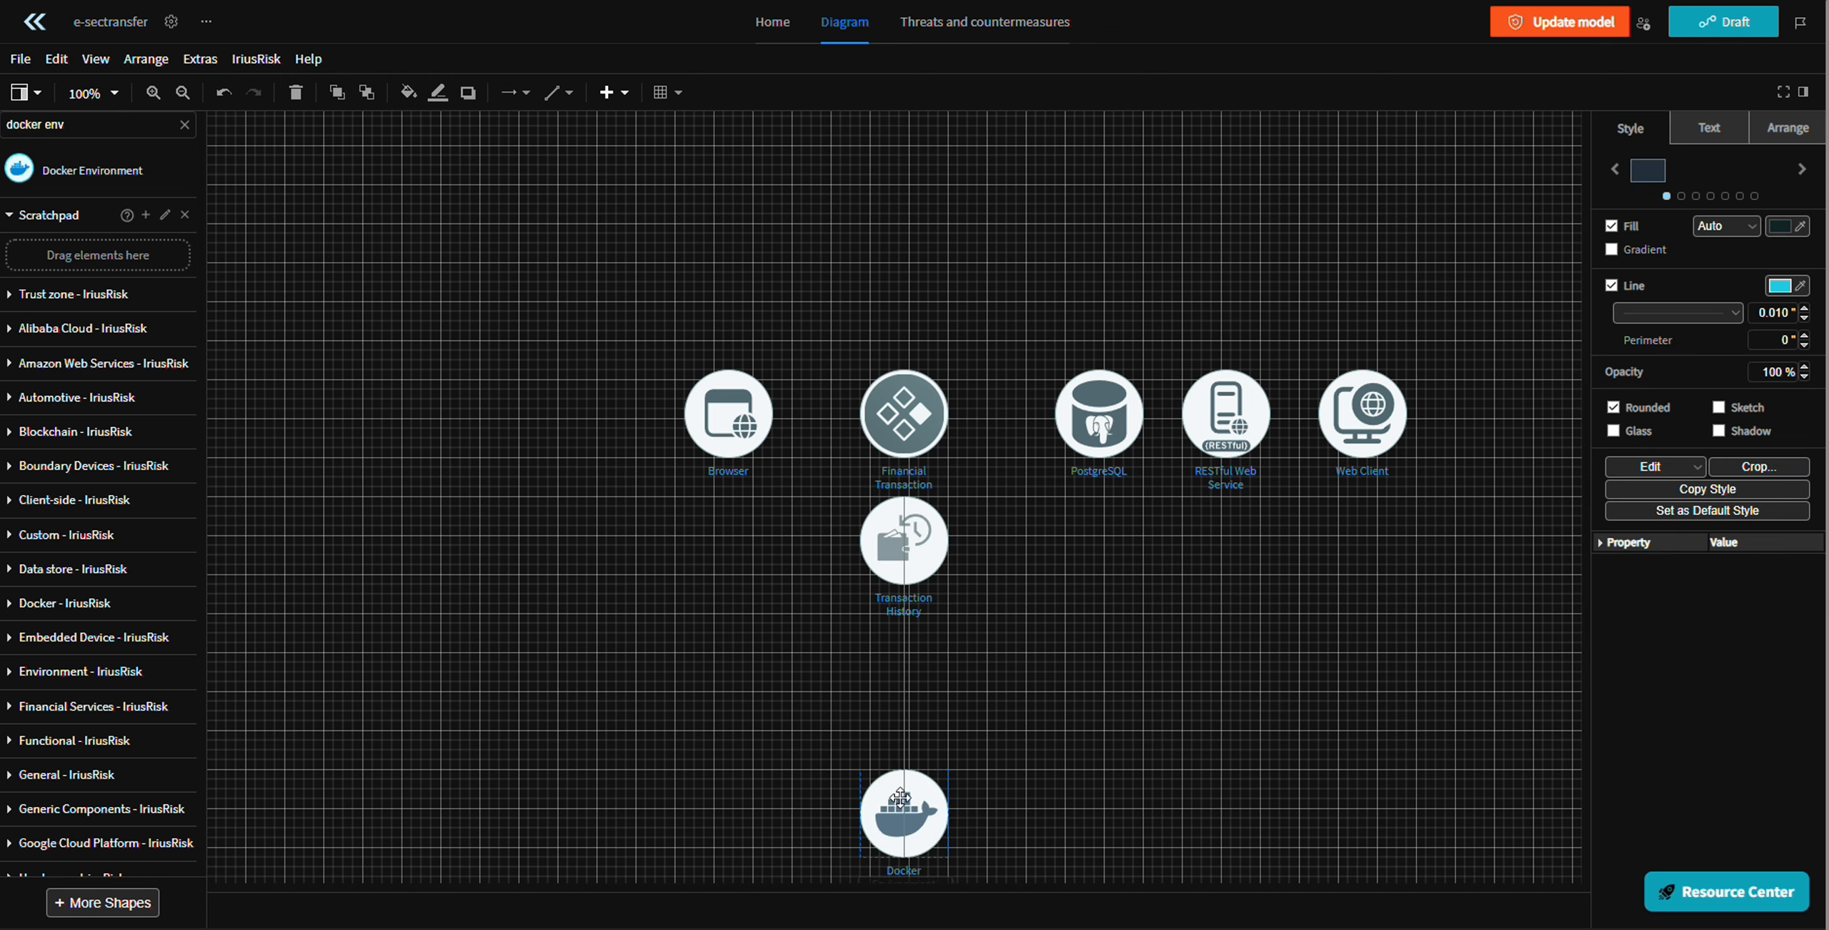
- Find the Docker Container component and place it to the right of Docker Environment
{"action": "key", "text": "BackSpace"}
{"action": "key", "text": "BackSpace"}
{"action": "type", "text": "contian"}
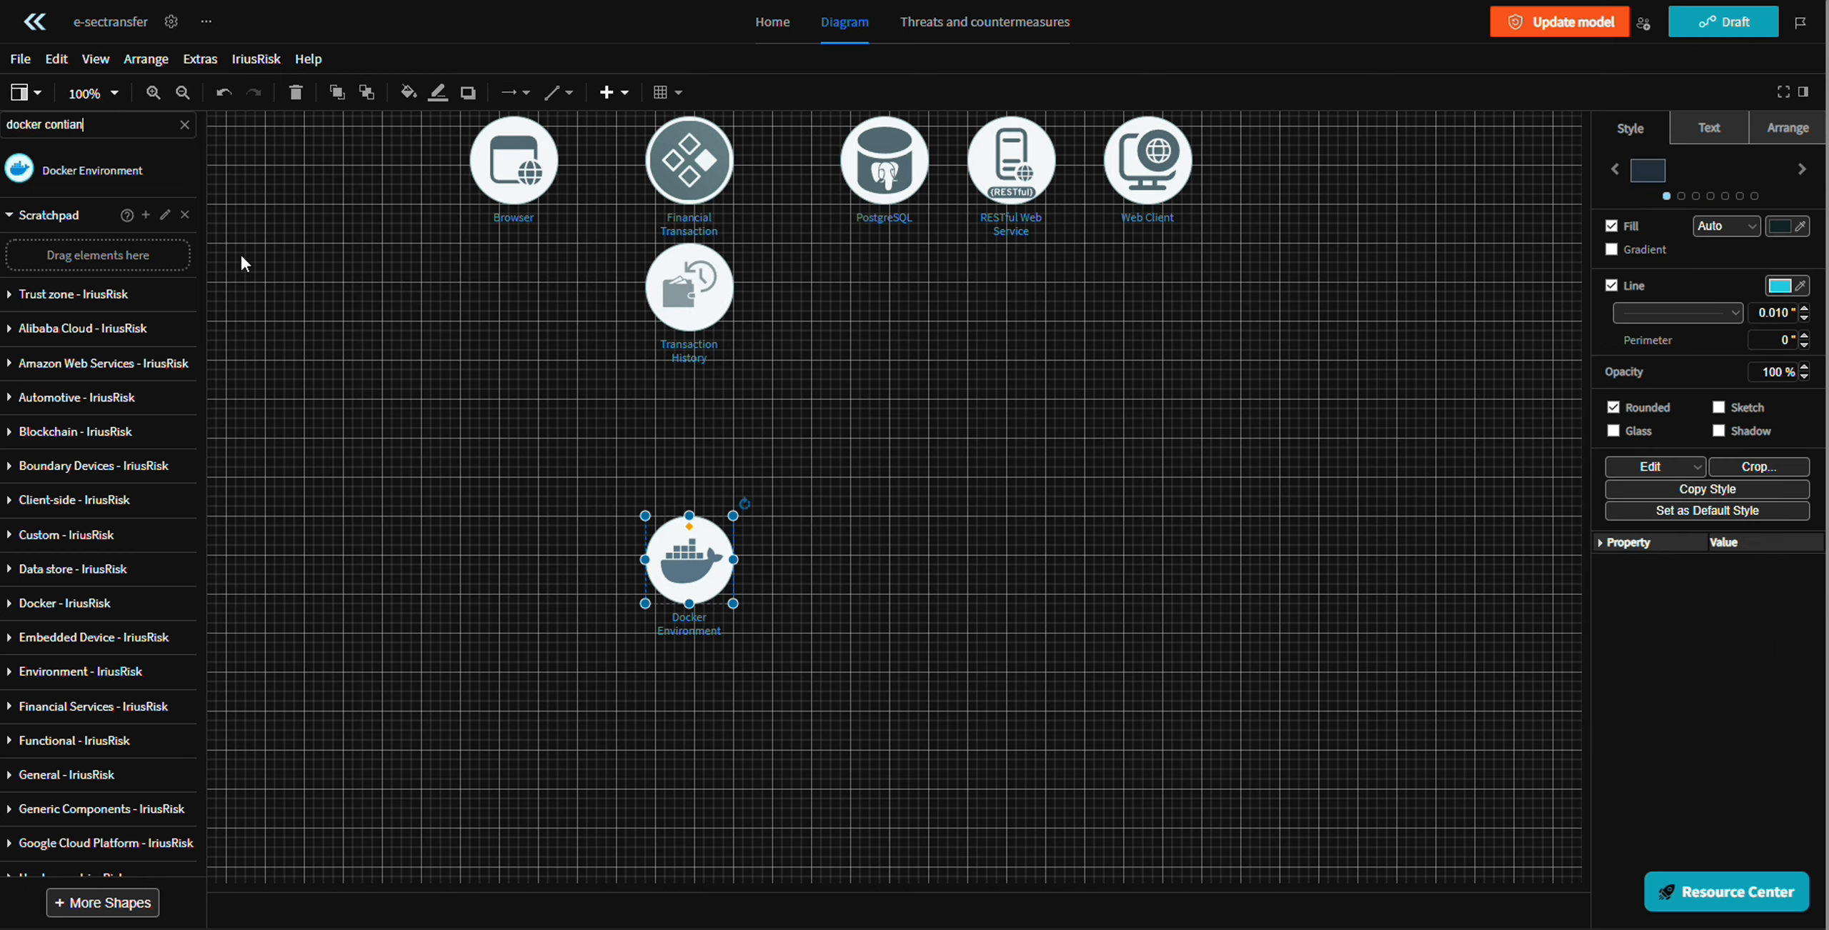
{"action": "key", "text": "BackSpace"}
{"action": "key", "text": "BackSpace"}
{"action": "key", "text": "BackSpace"}
{"action": "type", "text": "ai"}
{"action": "key", "text": "Return"}
{"action": "left_click", "coordinate": [100, 173]}
{"action": "left_click_drag", "start_coordinate": [862, 509], "coordinate": [793, 565]}
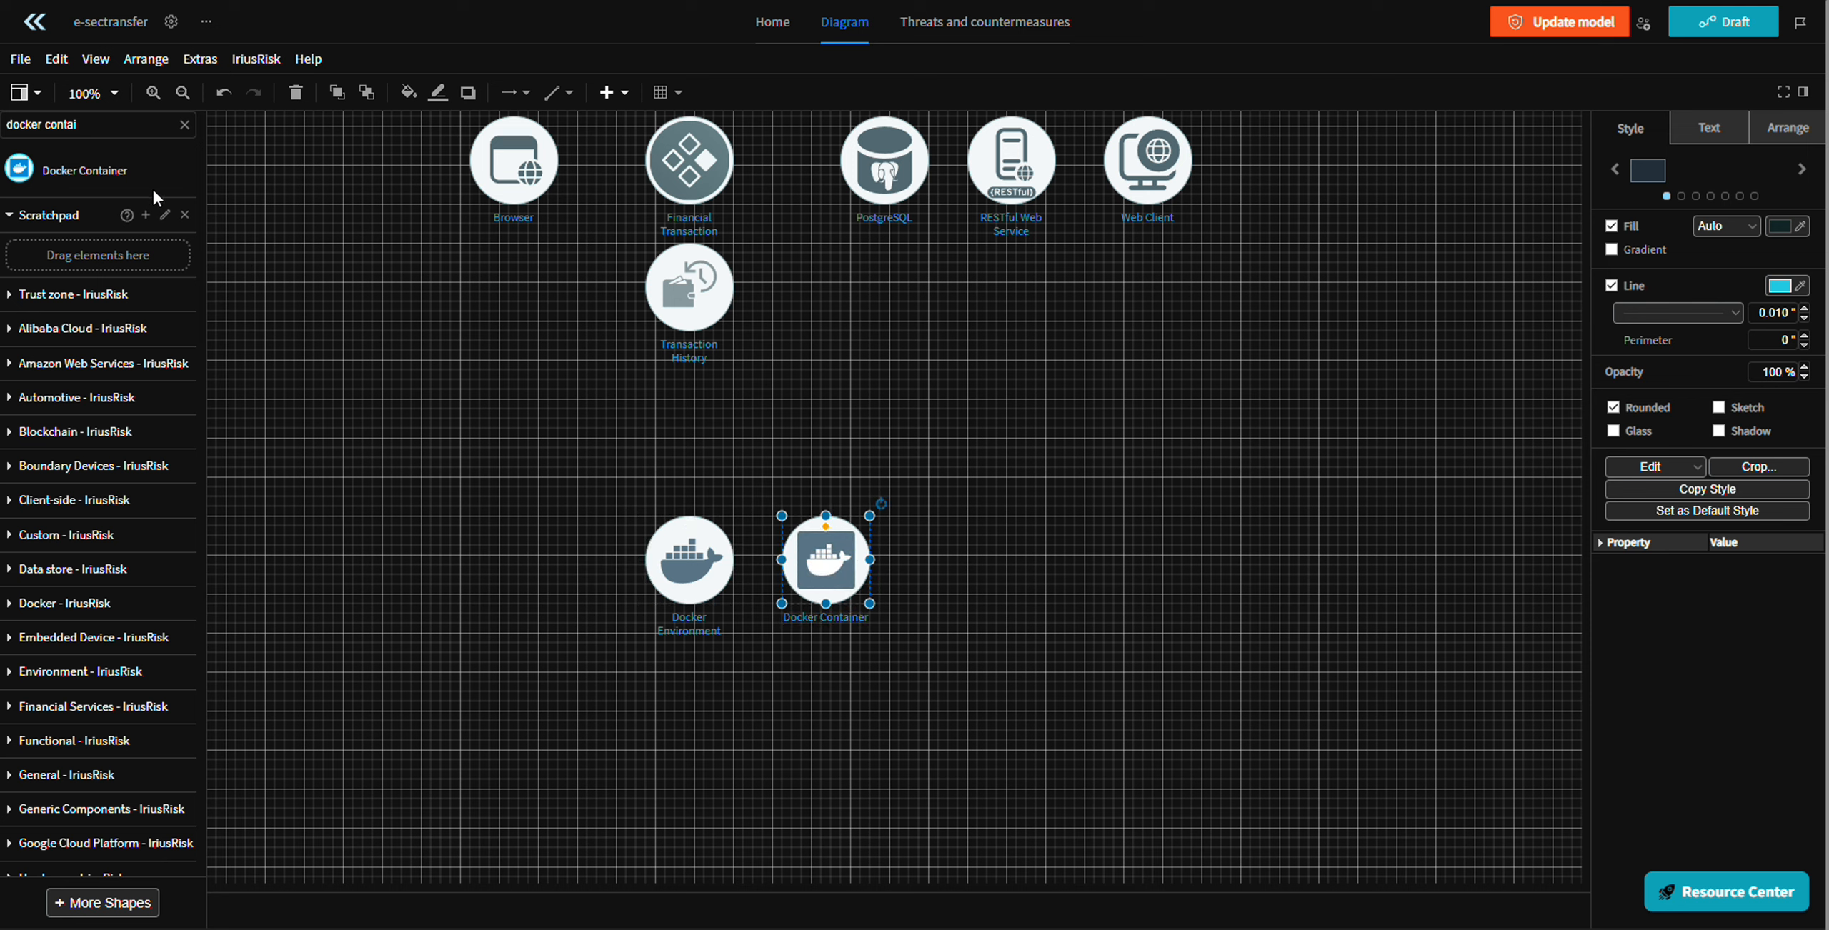
- Search for "ngin" and place an NGINX Server to the right of Docker Container
{"action": "triple_click", "coordinate": [43, 124]}
{"action": "type", "text": "ngin"}
{"action": "key", "text": "Return"}
{"action": "left_click", "coordinate": [75, 170]}
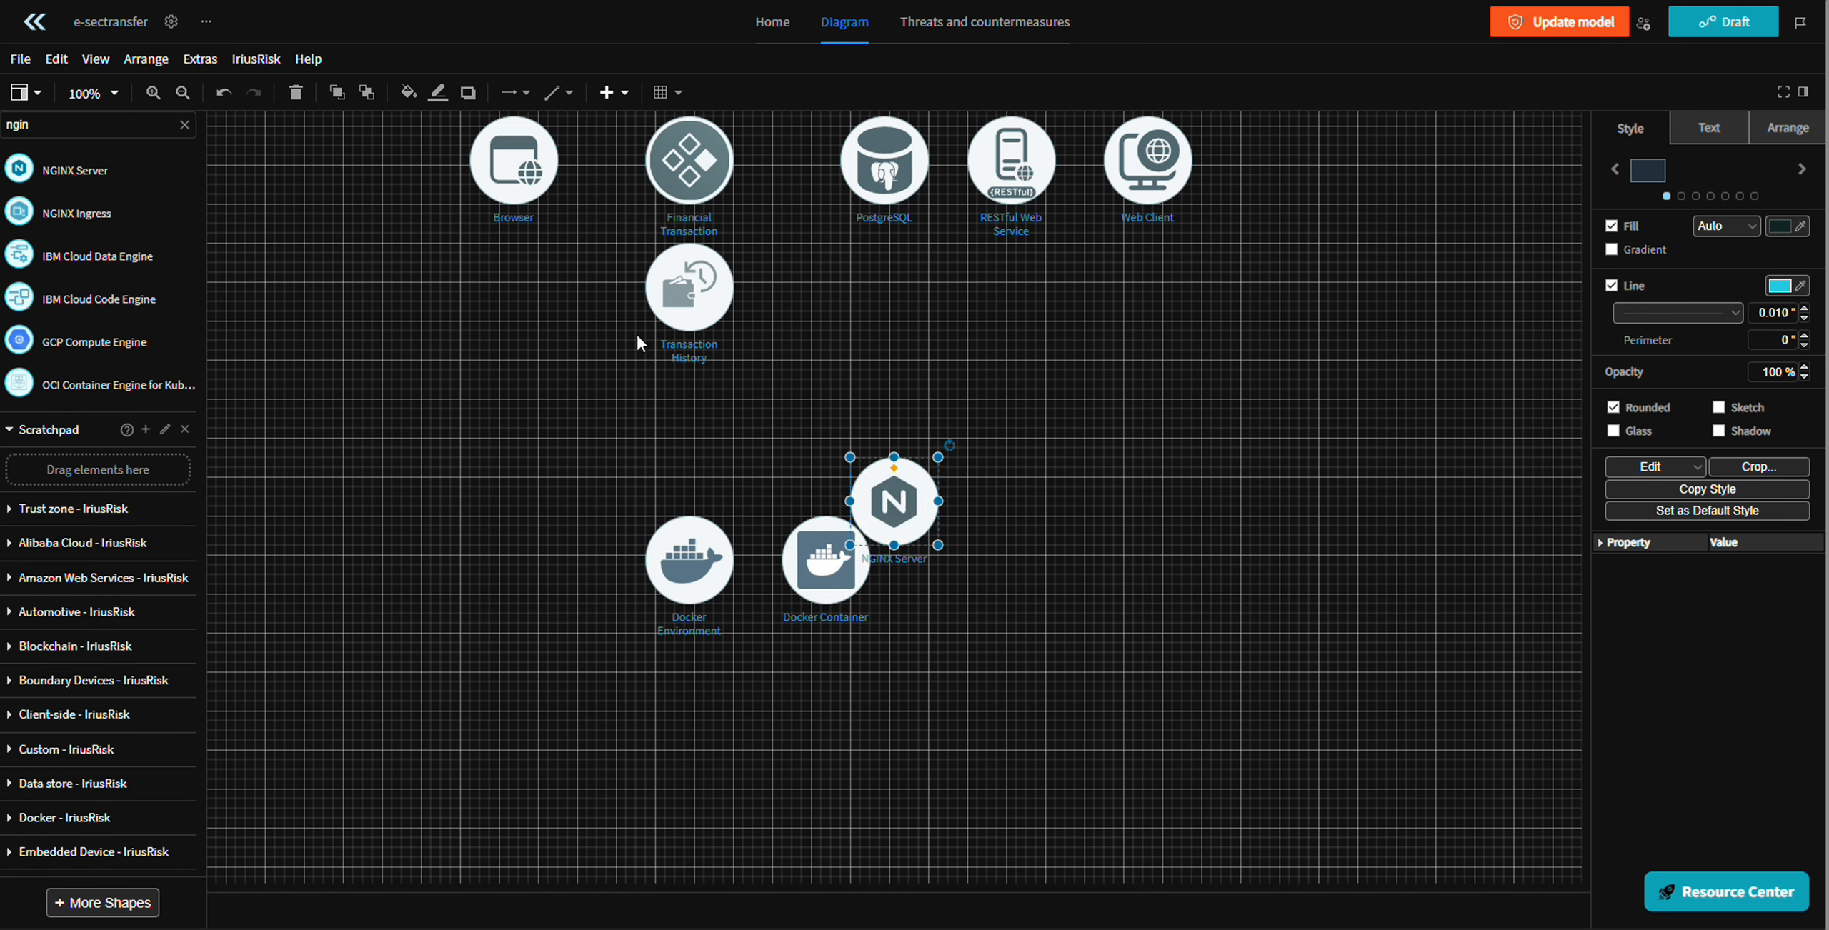
{"action": "left_click_drag", "start_coordinate": [894, 500], "coordinate": [962, 560]}
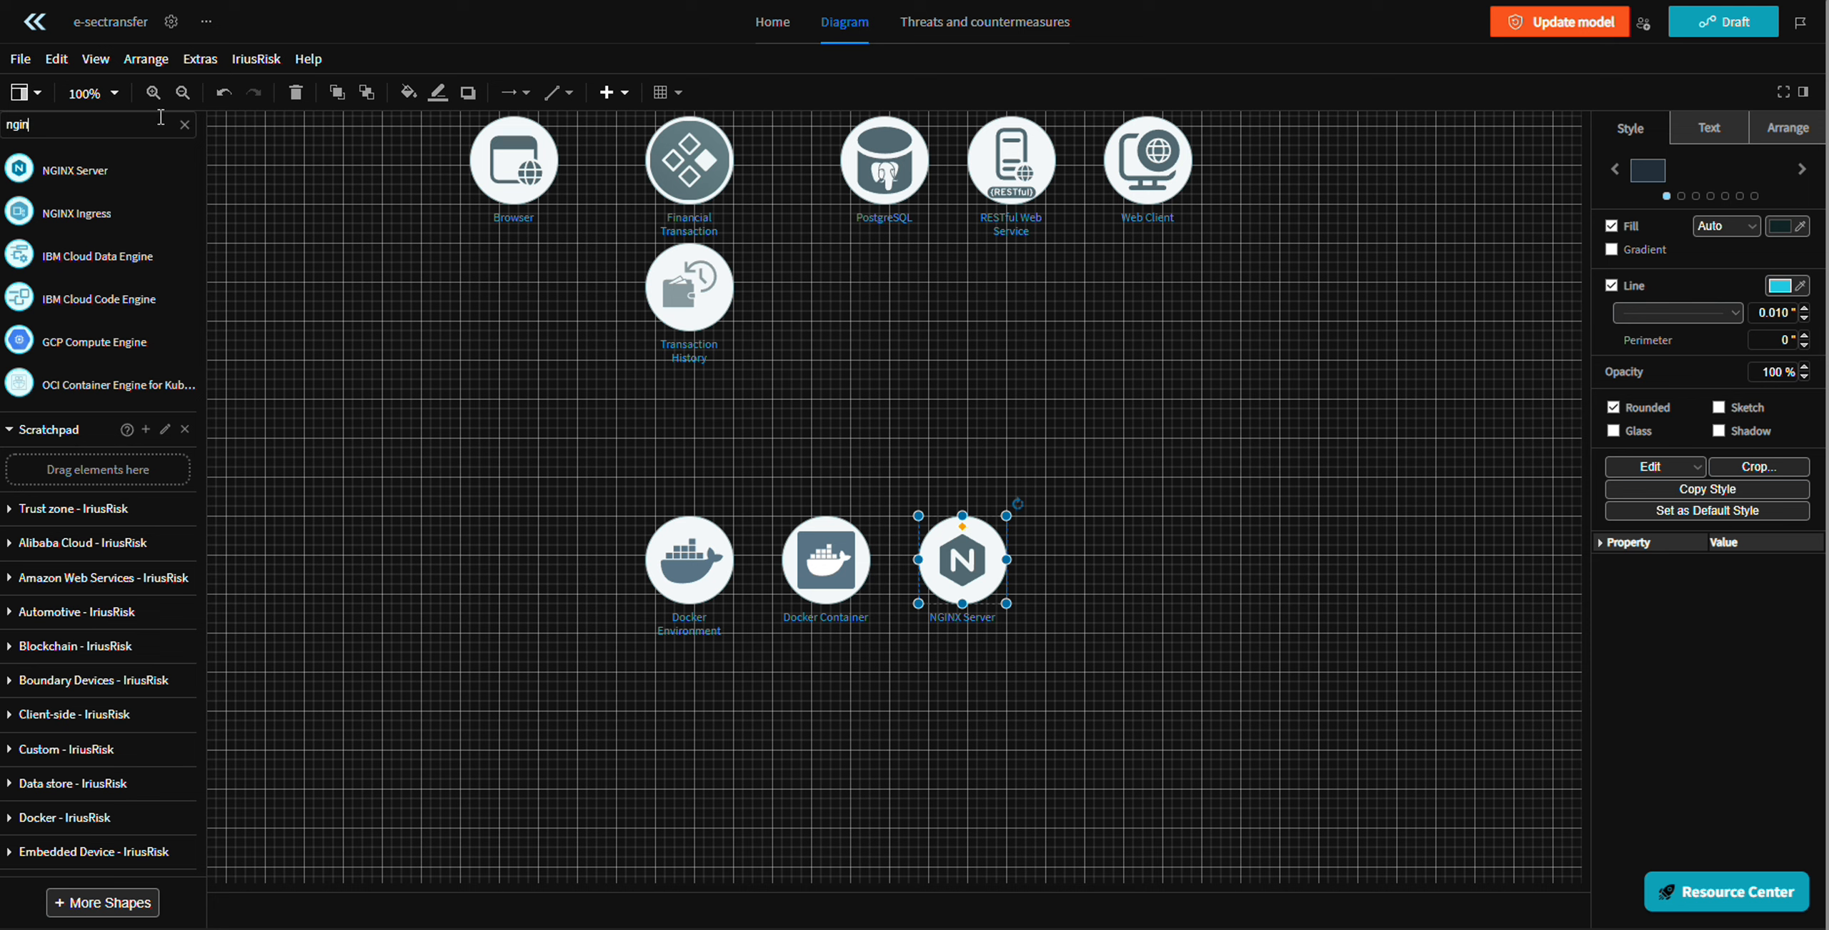
- Search for "virtual machi" and place the generic Virtual Machine component to the left of Docker Environment
{"action": "left_click", "coordinate": [164, 118]}
{"action": "type", "text": "virtual"}
{"action": "key", "text": "Return"}
{"action": "type", "text": "machibne"}
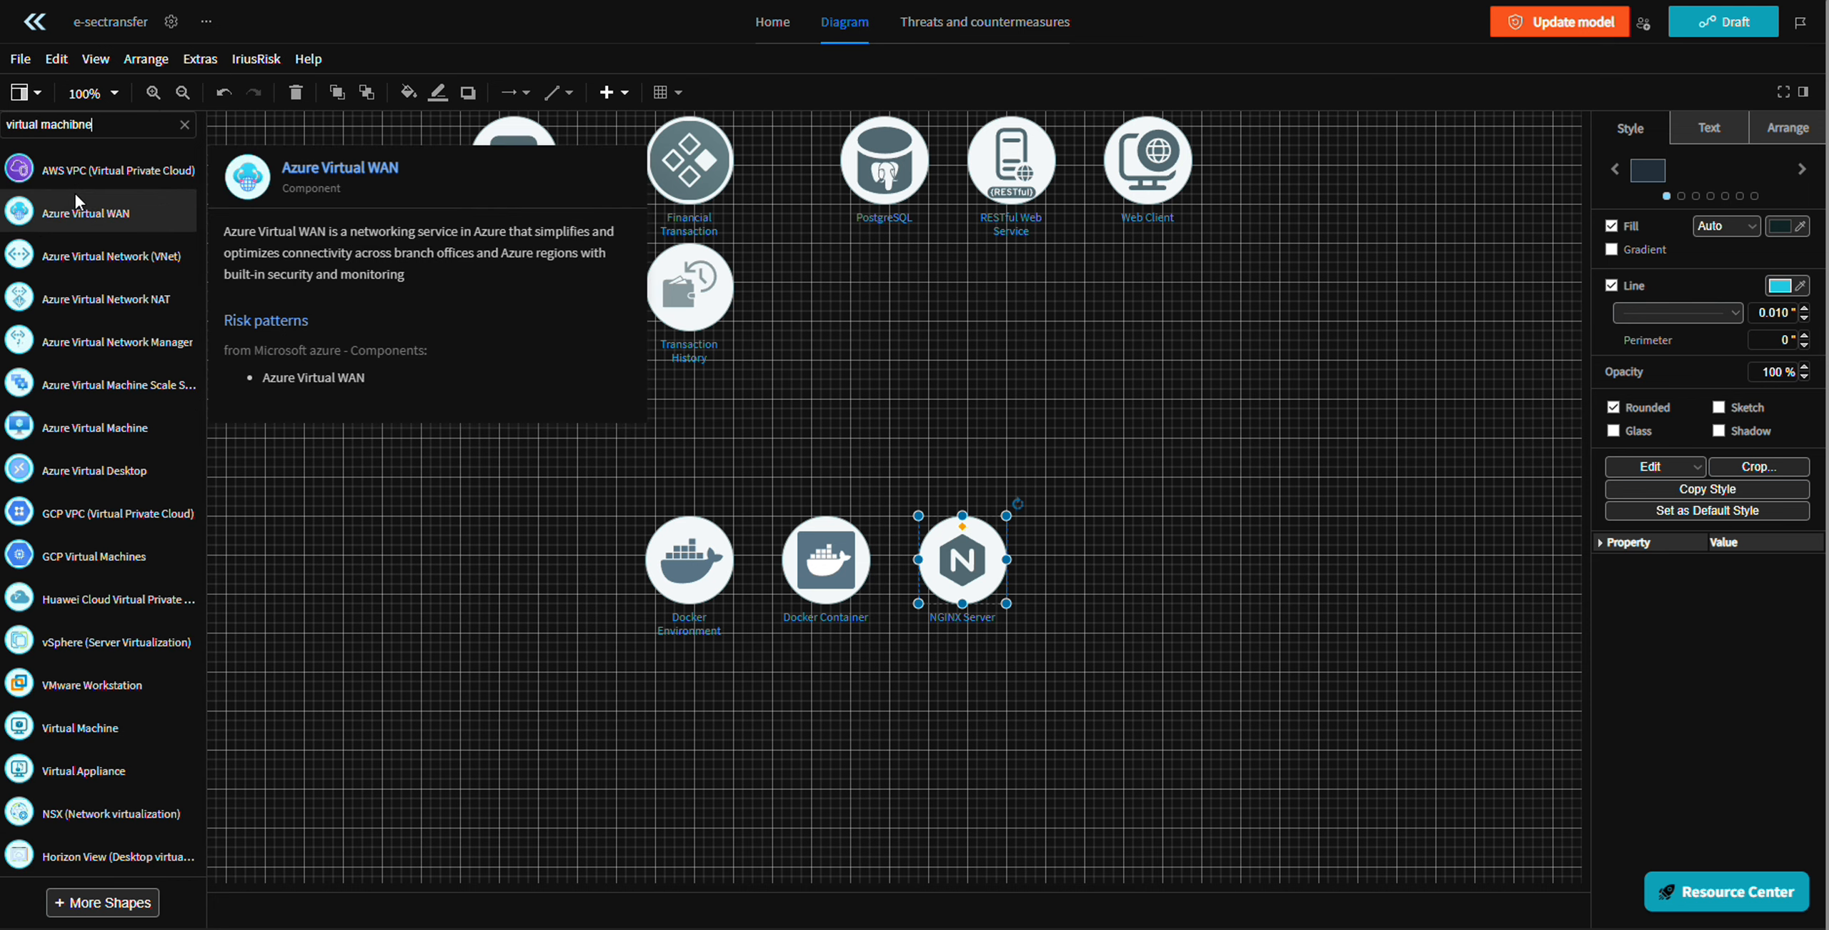
{"action": "key", "text": "BackSpace"}
{"action": "key", "text": "BackSpace"}
{"action": "key", "text": "BackSpace"}
{"action": "key", "text": "Return"}
{"action": "left_click", "coordinate": [80, 299]}
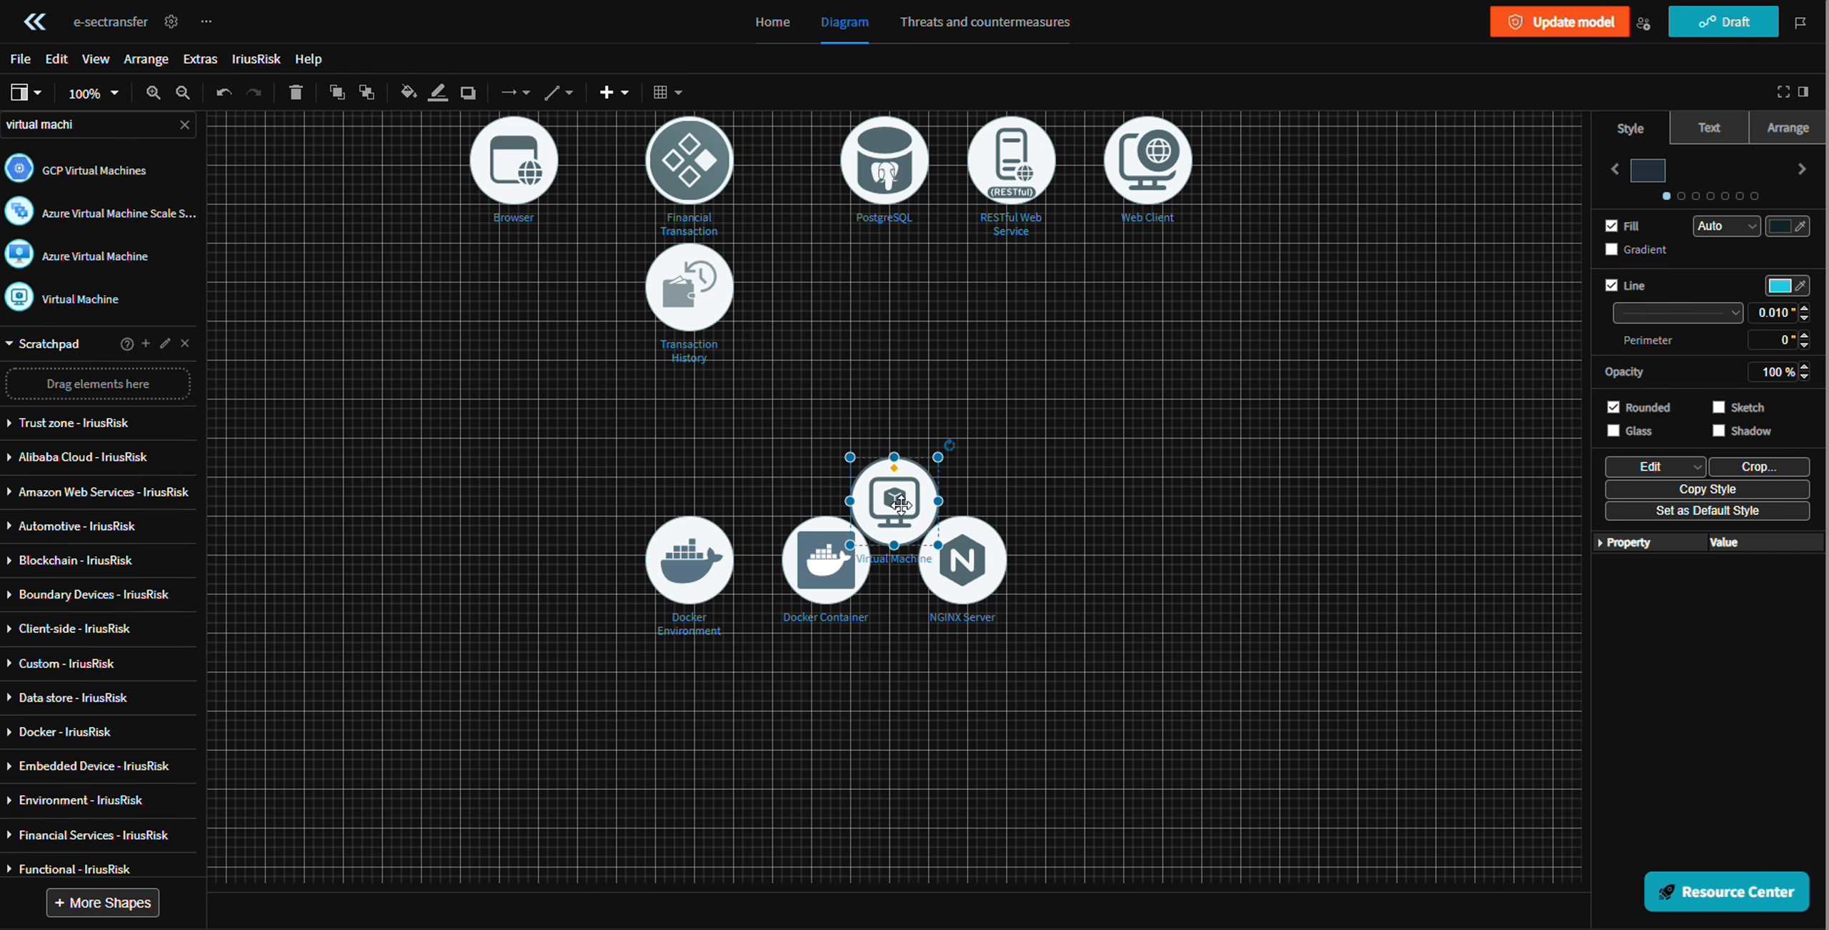
{"action": "left_click_drag", "start_coordinate": [900, 504], "coordinate": [578, 562]}
{"action": "left_click", "coordinate": [996, 469]}
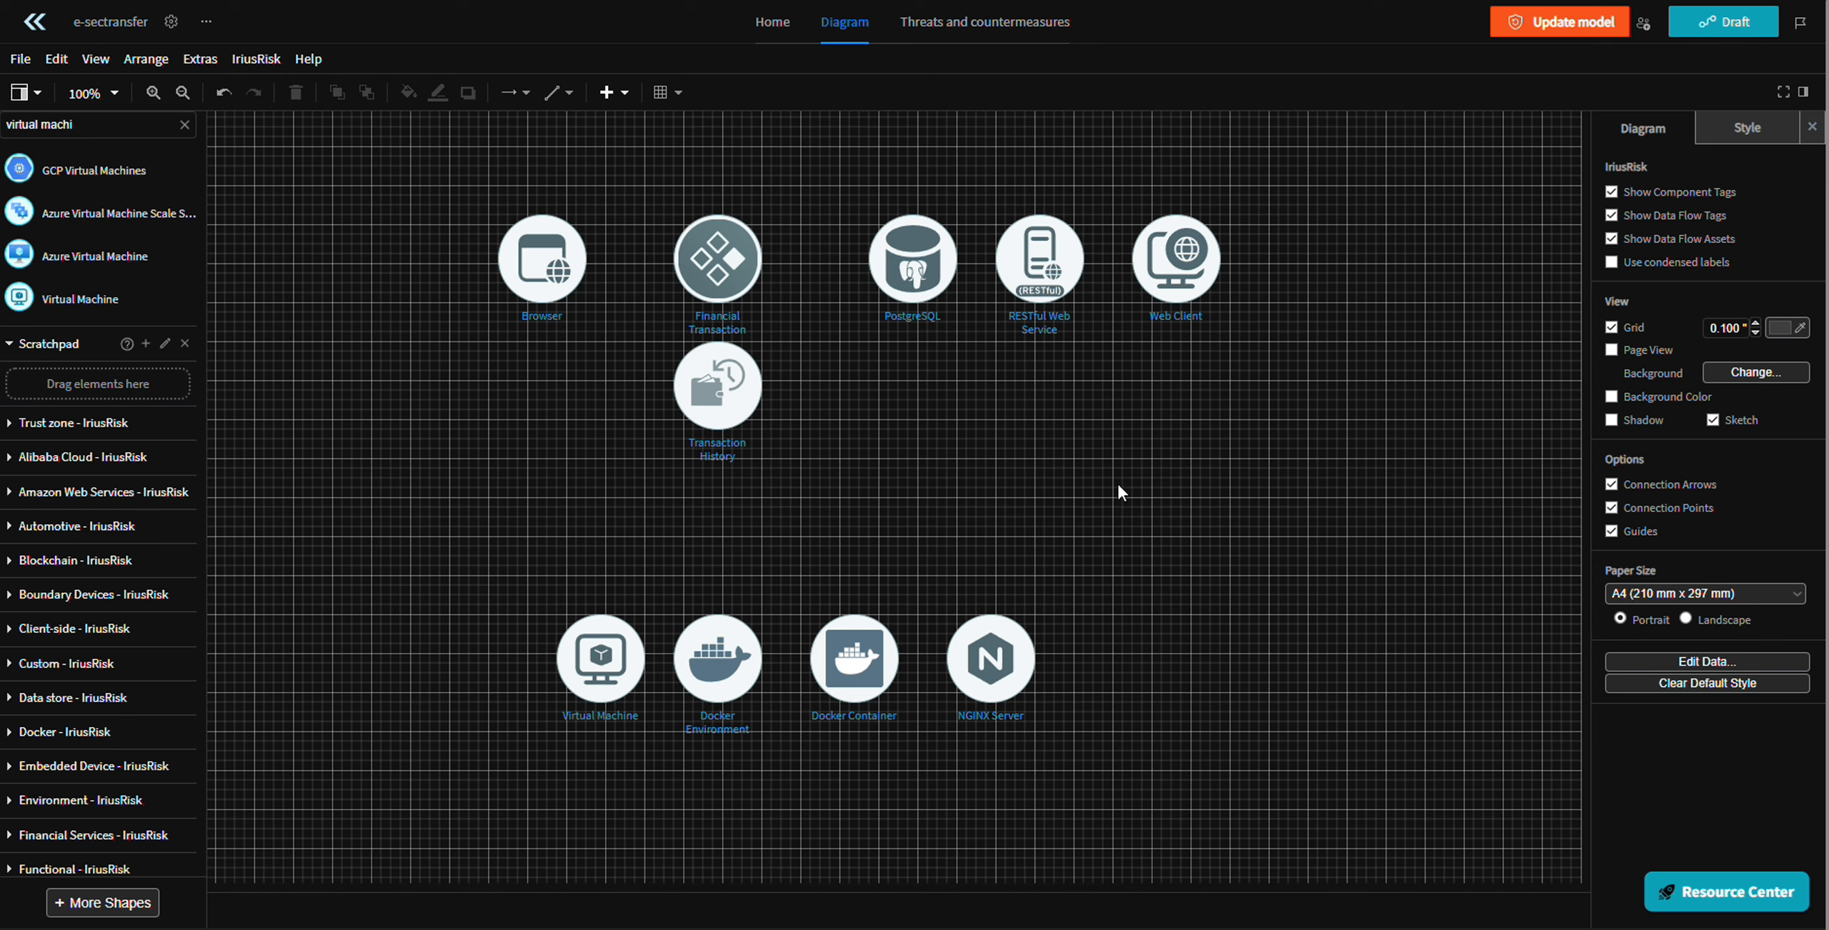
{"action": "left_click_drag", "start_coordinate": [872, 455], "coordinate": [1293, 453]}
{"action": "left_click_drag", "start_coordinate": [801, 447], "coordinate": [1087, 422]}
{"action": "triple_click", "coordinate": [105, 125]}
{"action": "type", "text": "broes"}
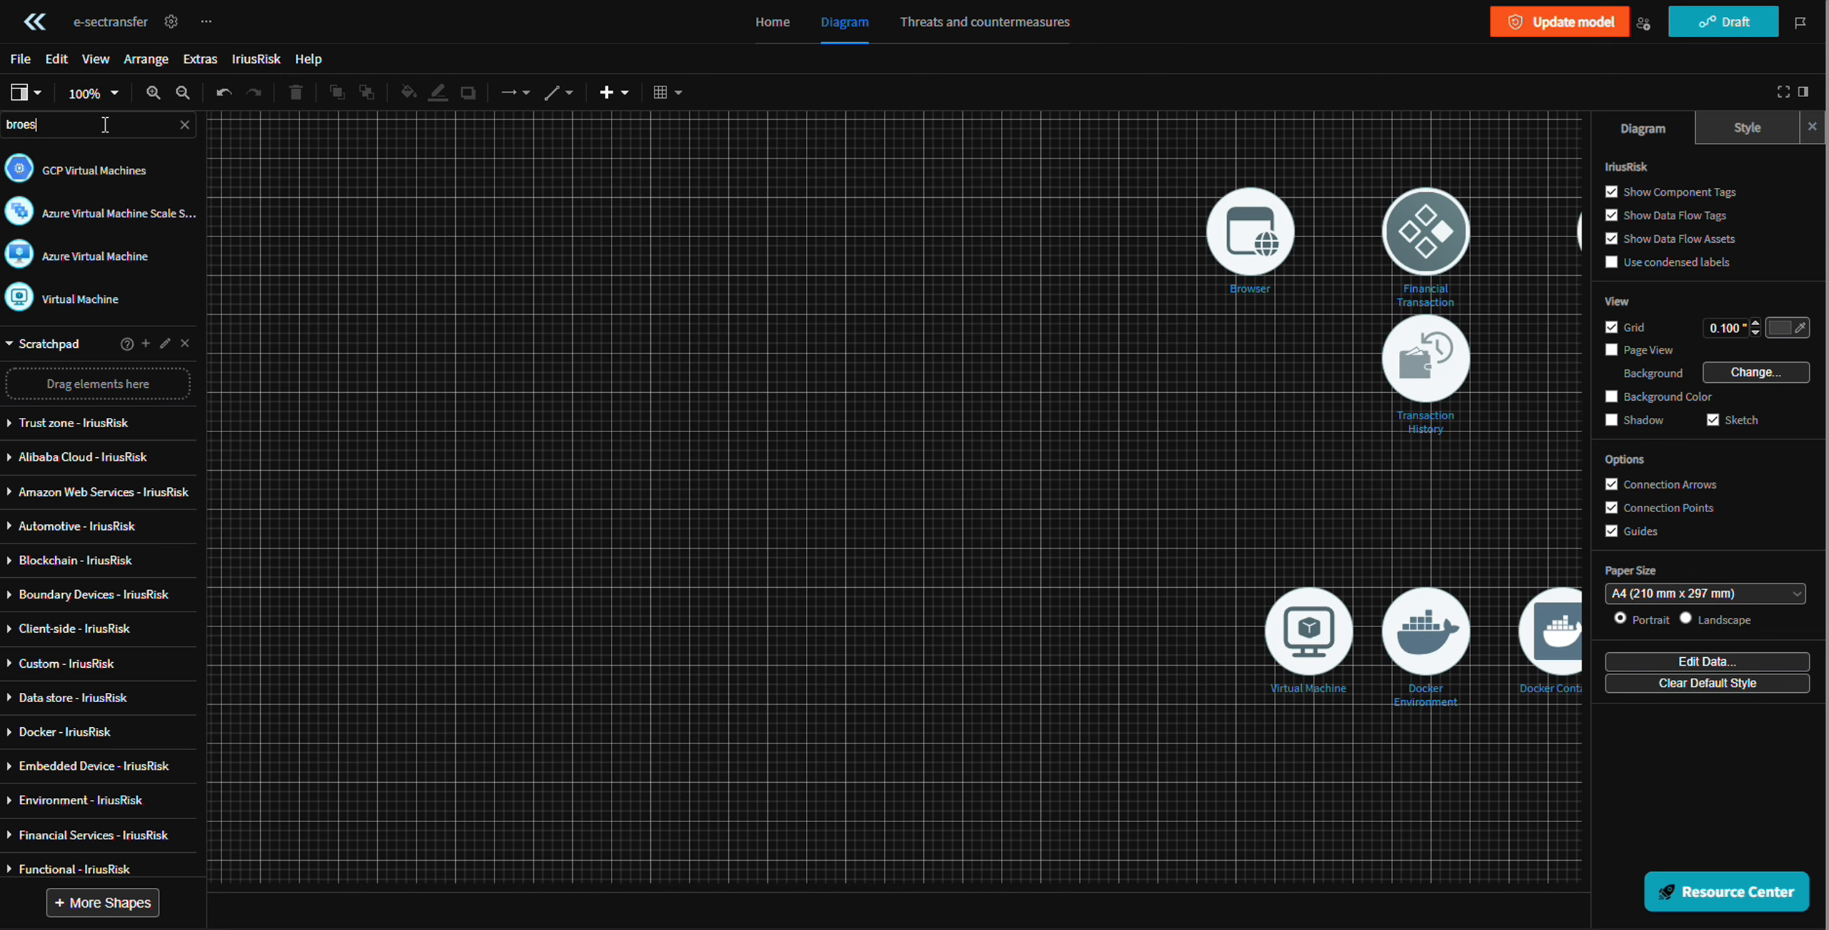
{"action": "type", "text": "o"}
- Search for "internet" and place an Internet trust zone on the empty canvas to the left of the components
{"action": "triple_click", "coordinate": [105, 125]}
{"action": "type", "text": "intern"}
{"action": "key", "text": "BackSpace"}
{"action": "key", "text": "BackSpace"}
{"action": "key", "text": "BackSpace"}
{"action": "key", "text": "BackSpace"}
{"action": "key", "text": "BackSpace"}
{"action": "key", "text": "BackSpace"}
{"action": "type", "text": "internet"}
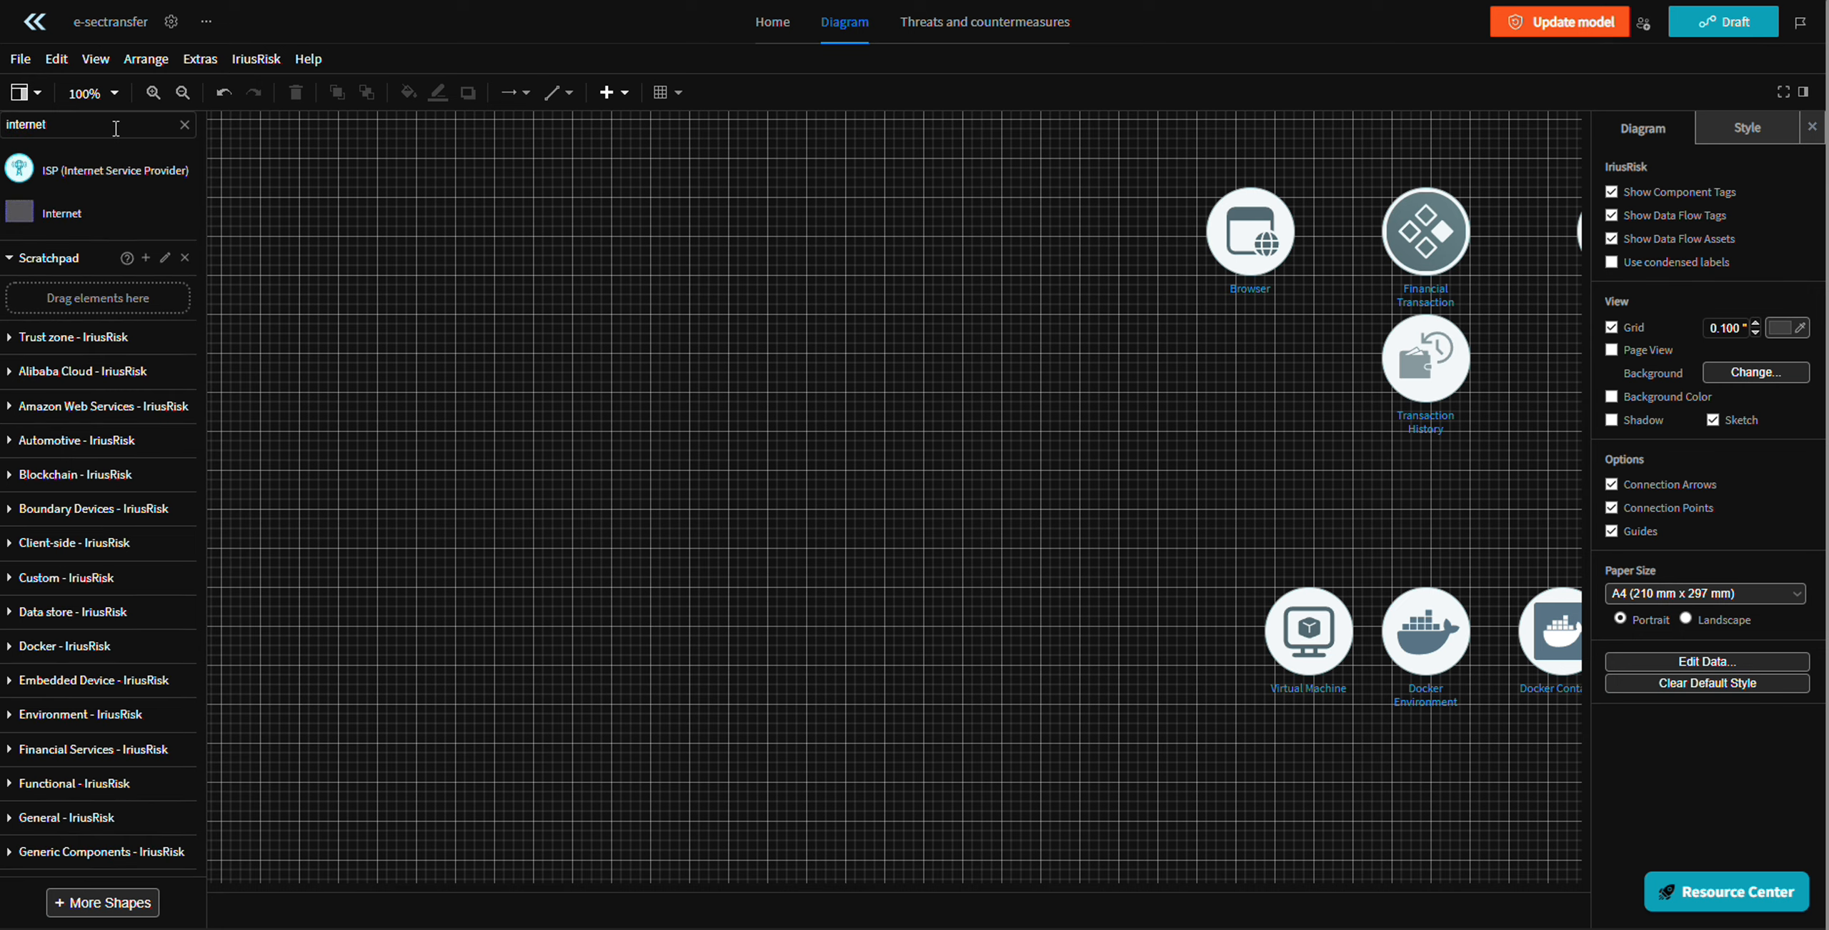
{"action": "left_click_drag", "start_coordinate": [320, 298], "coordinate": [647, 421]}
{"action": "left_click", "coordinate": [868, 449]}
{"action": "left_click", "coordinate": [73, 127]}
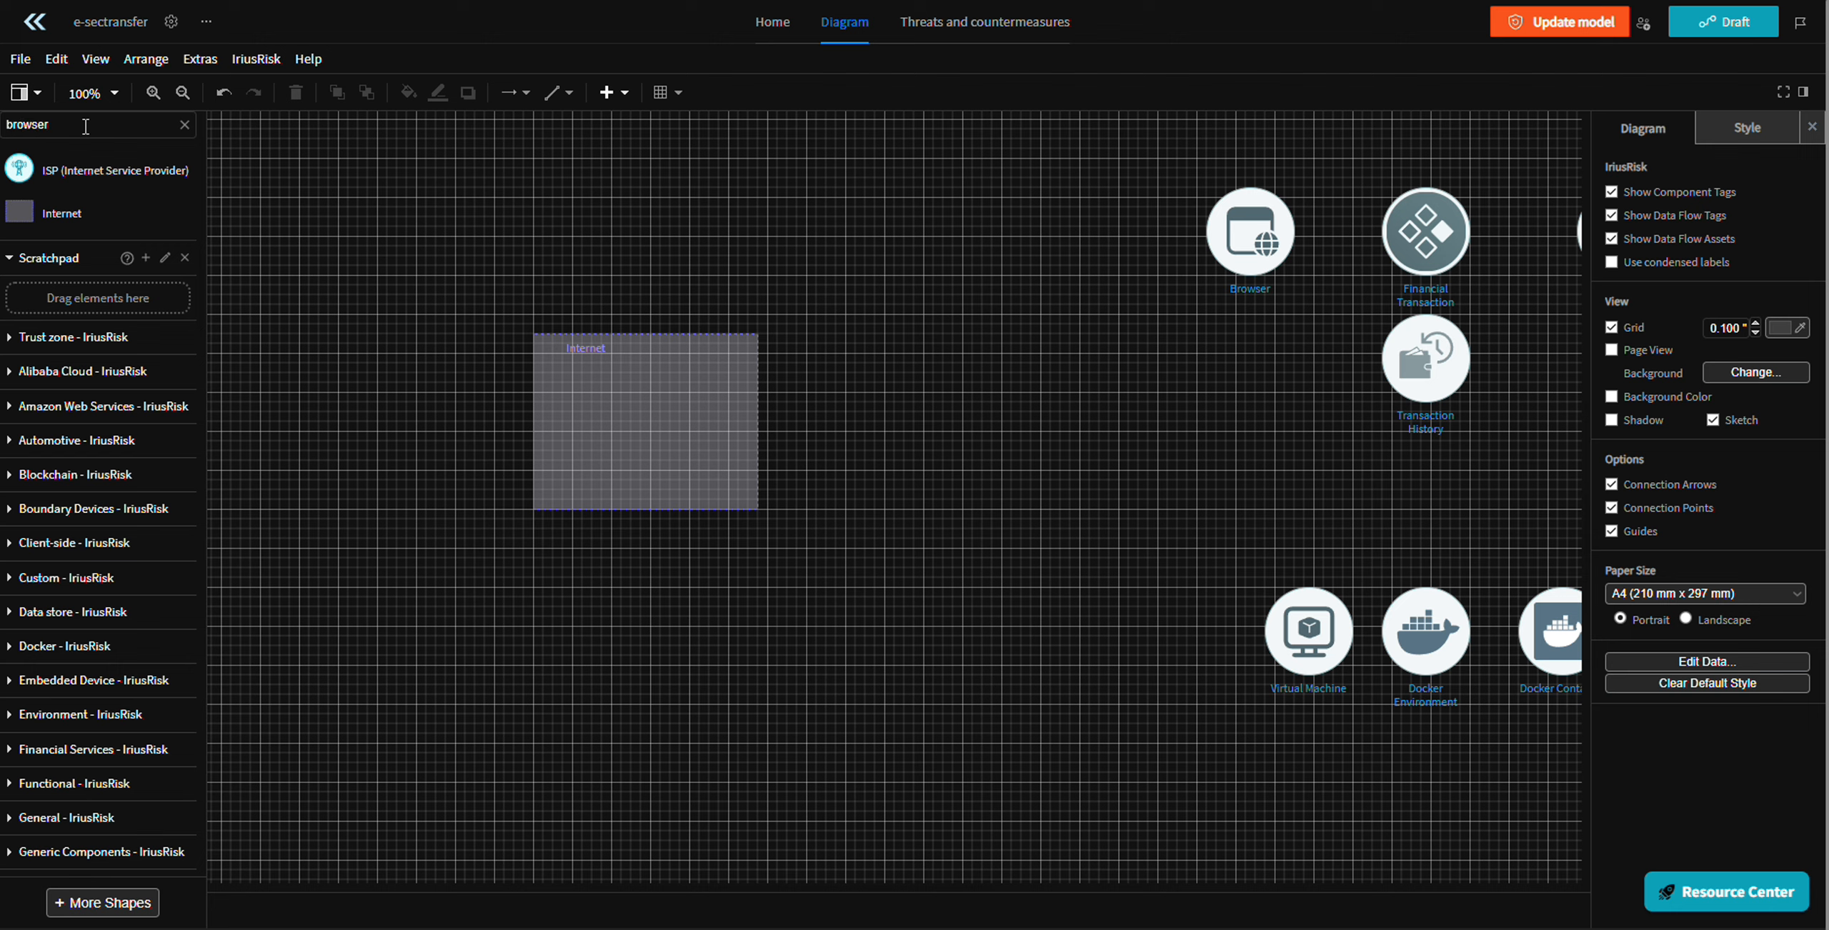
{"action": "key", "text": "BackSpace"}
{"action": "key", "text": "BackSpace"}
{"action": "key", "text": "BackSpace"}
{"action": "key", "text": "BackSpace"}
{"action": "key", "text": "BackSpace"}
{"action": "key", "text": "BackSpace"}
{"action": "key", "text": "BackSpace"}
- Search for "untr" and place an Untrusted zone - Third Party SaaS trust zone directly below the Internet zone
{"action": "type", "text": "untre"}
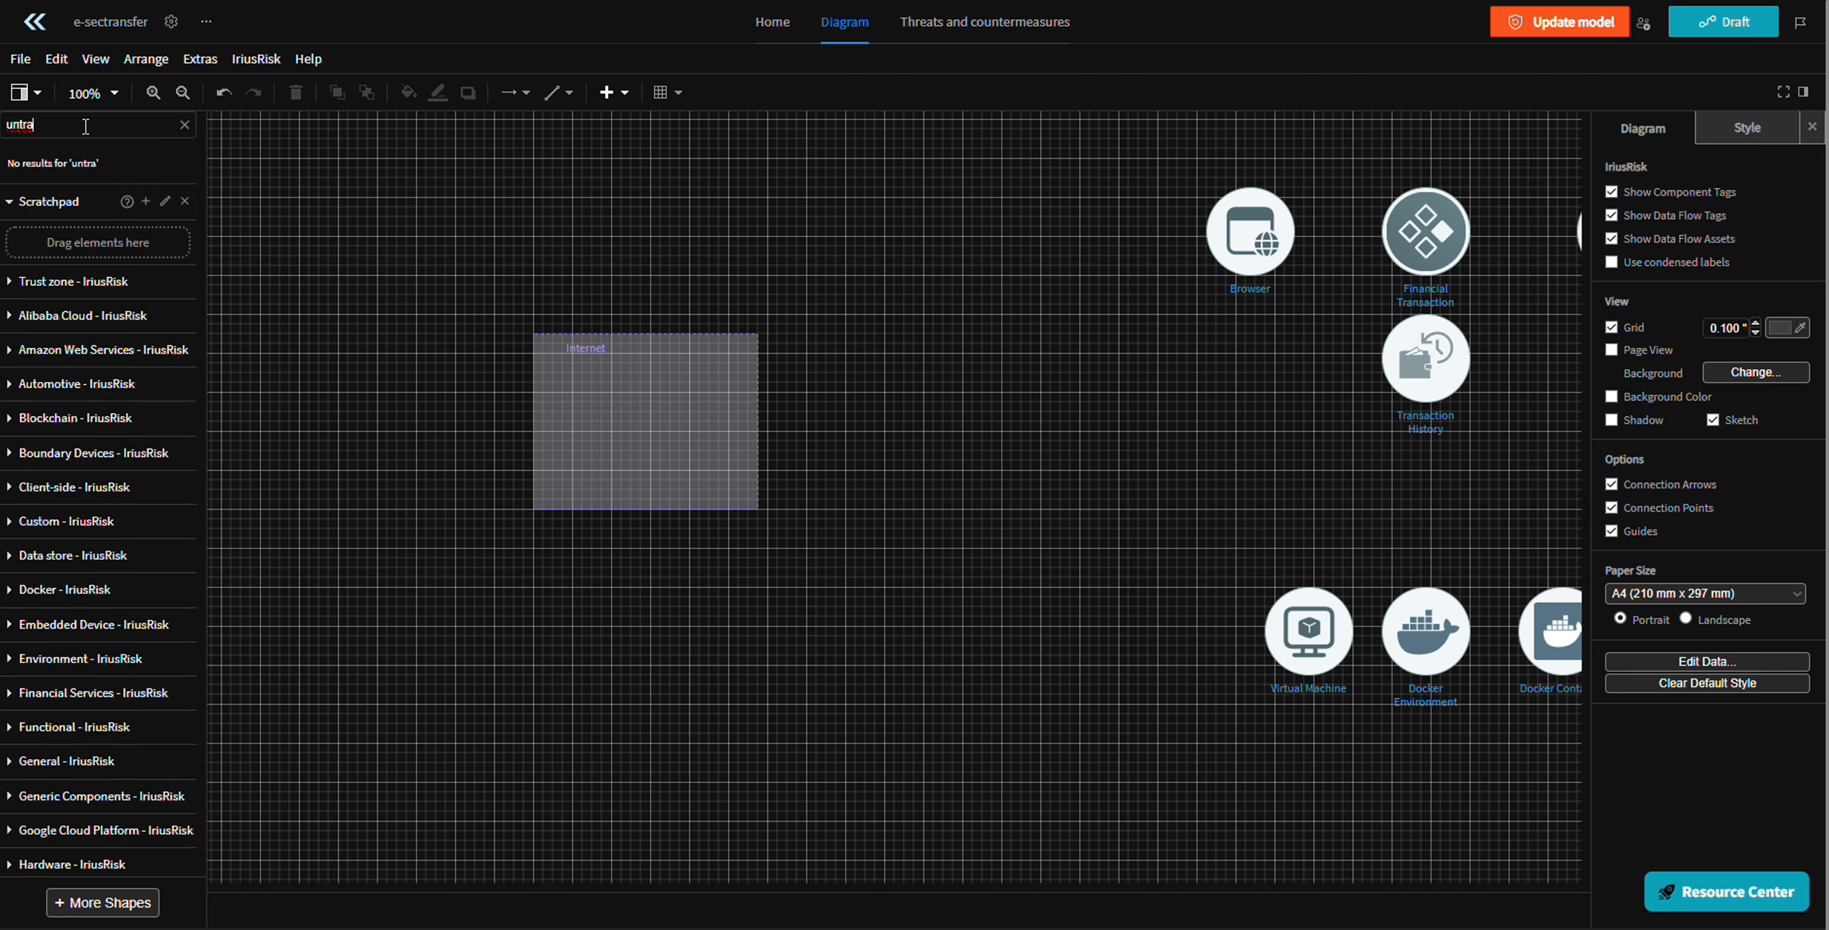
{"action": "key", "text": "BackSpace"}
{"action": "mouse_move", "coordinate": [146, 172]}
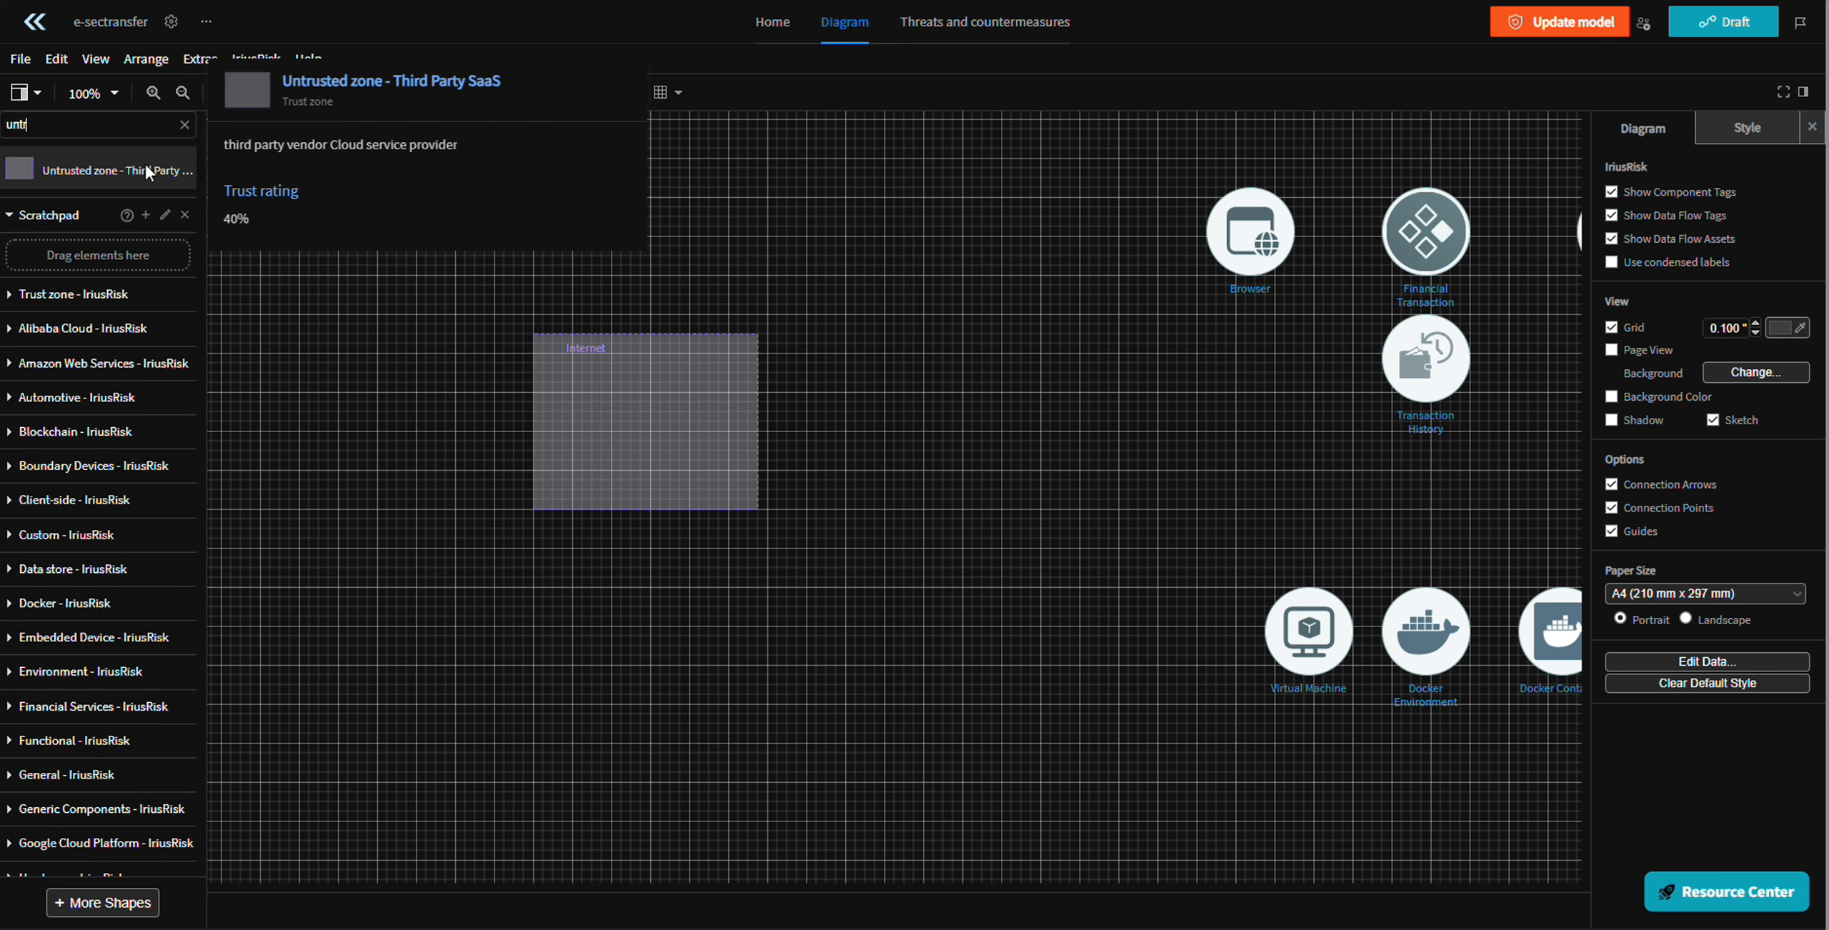
{"action": "left_click_drag", "start_coordinate": [147, 171], "coordinate": [628, 618]}
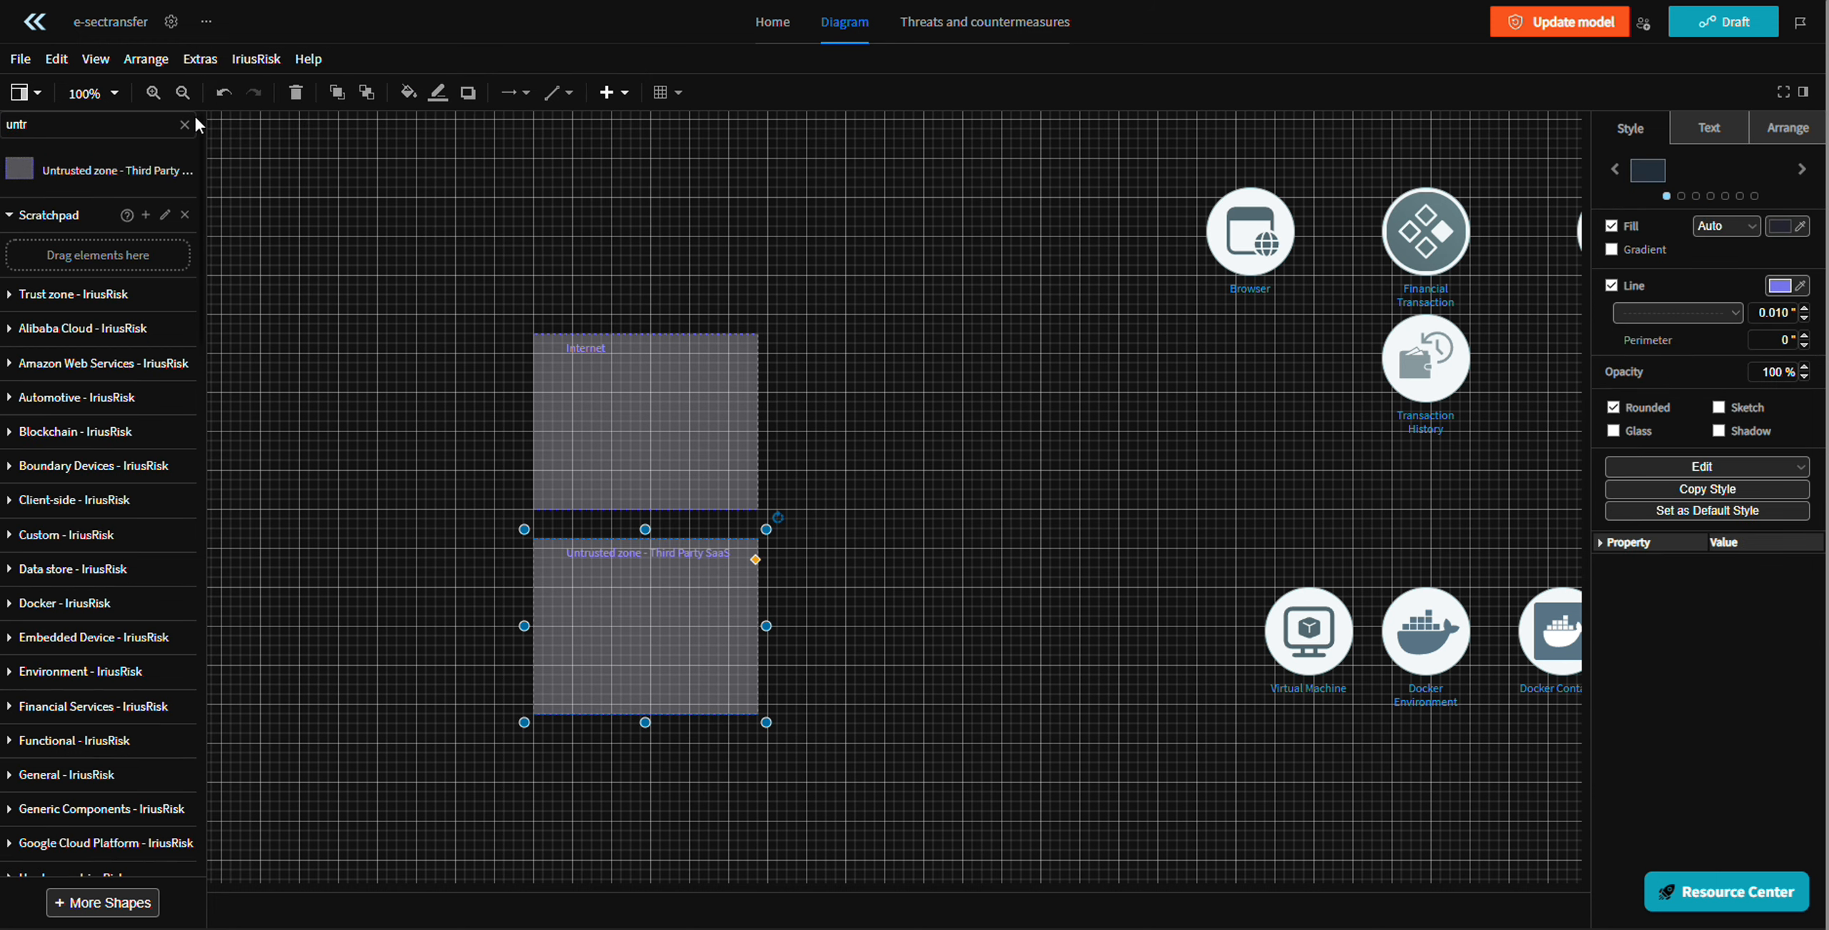
- Search for "private" and place a Private Subnet trust zone to the right of the Internet zone
{"action": "double_click", "coordinate": [137, 121]}
{"action": "key", "text": "BackSpace"}
{"action": "type", "text": "private"}
{"action": "mouse_move", "coordinate": [60, 598]}
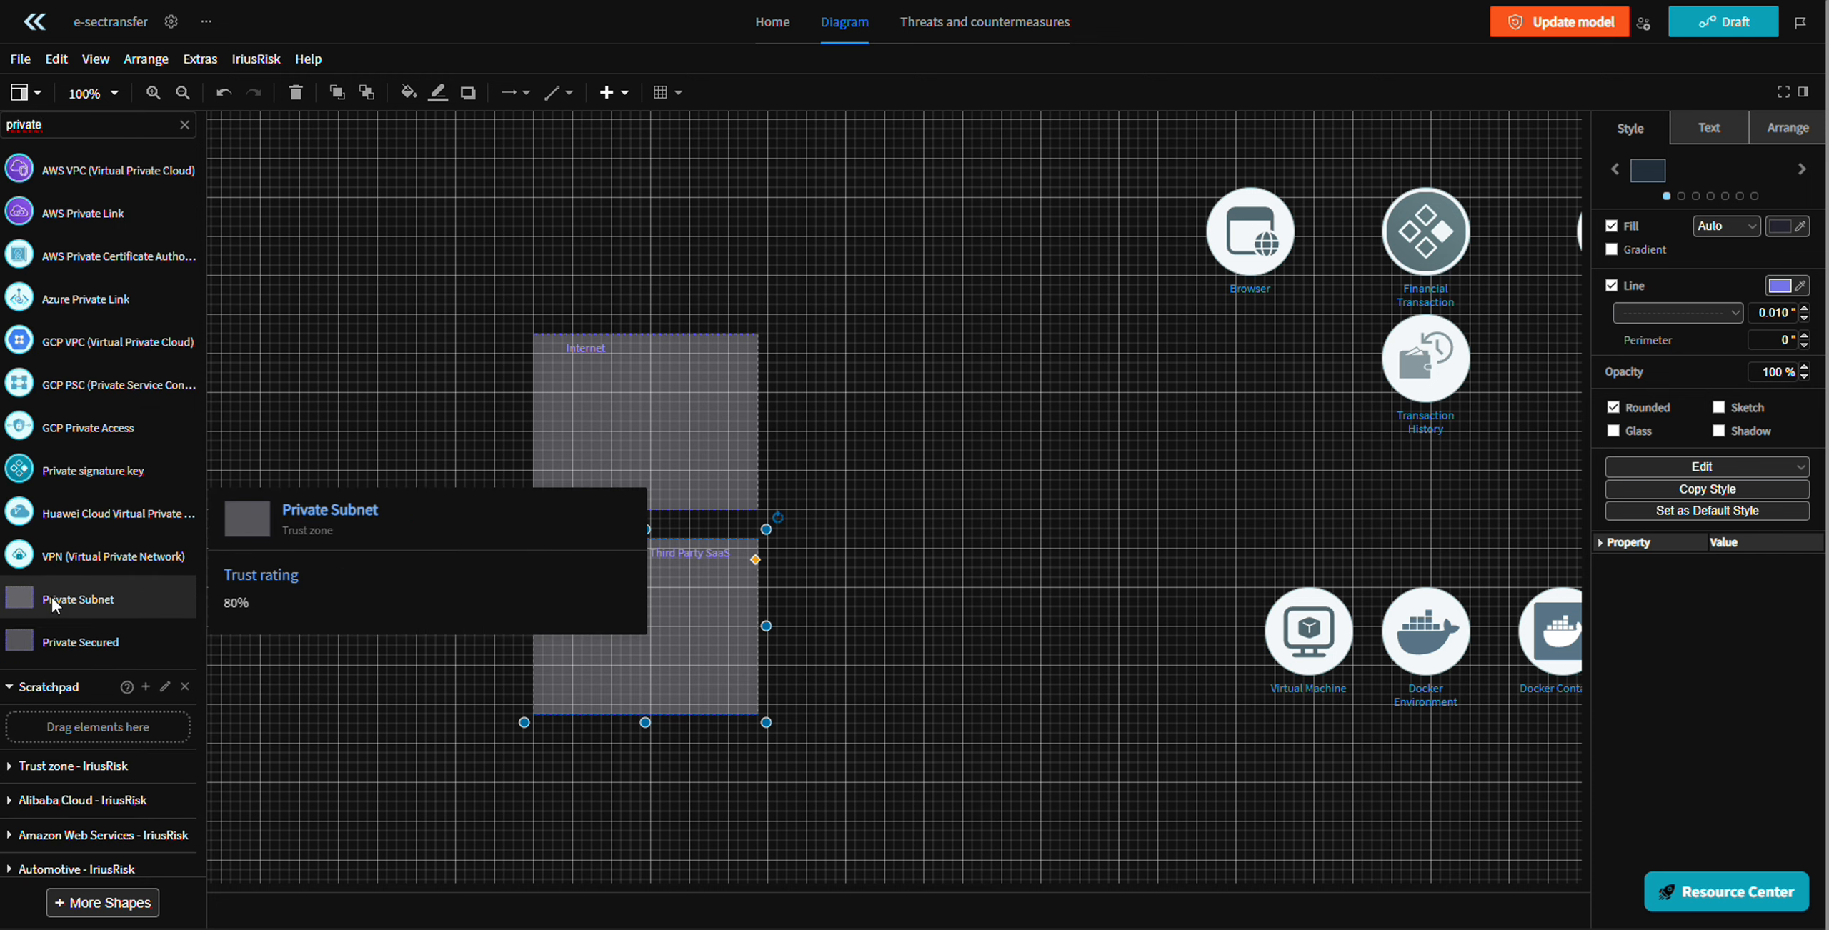
{"action": "left_click_drag", "start_coordinate": [55, 603], "coordinate": [955, 429]}
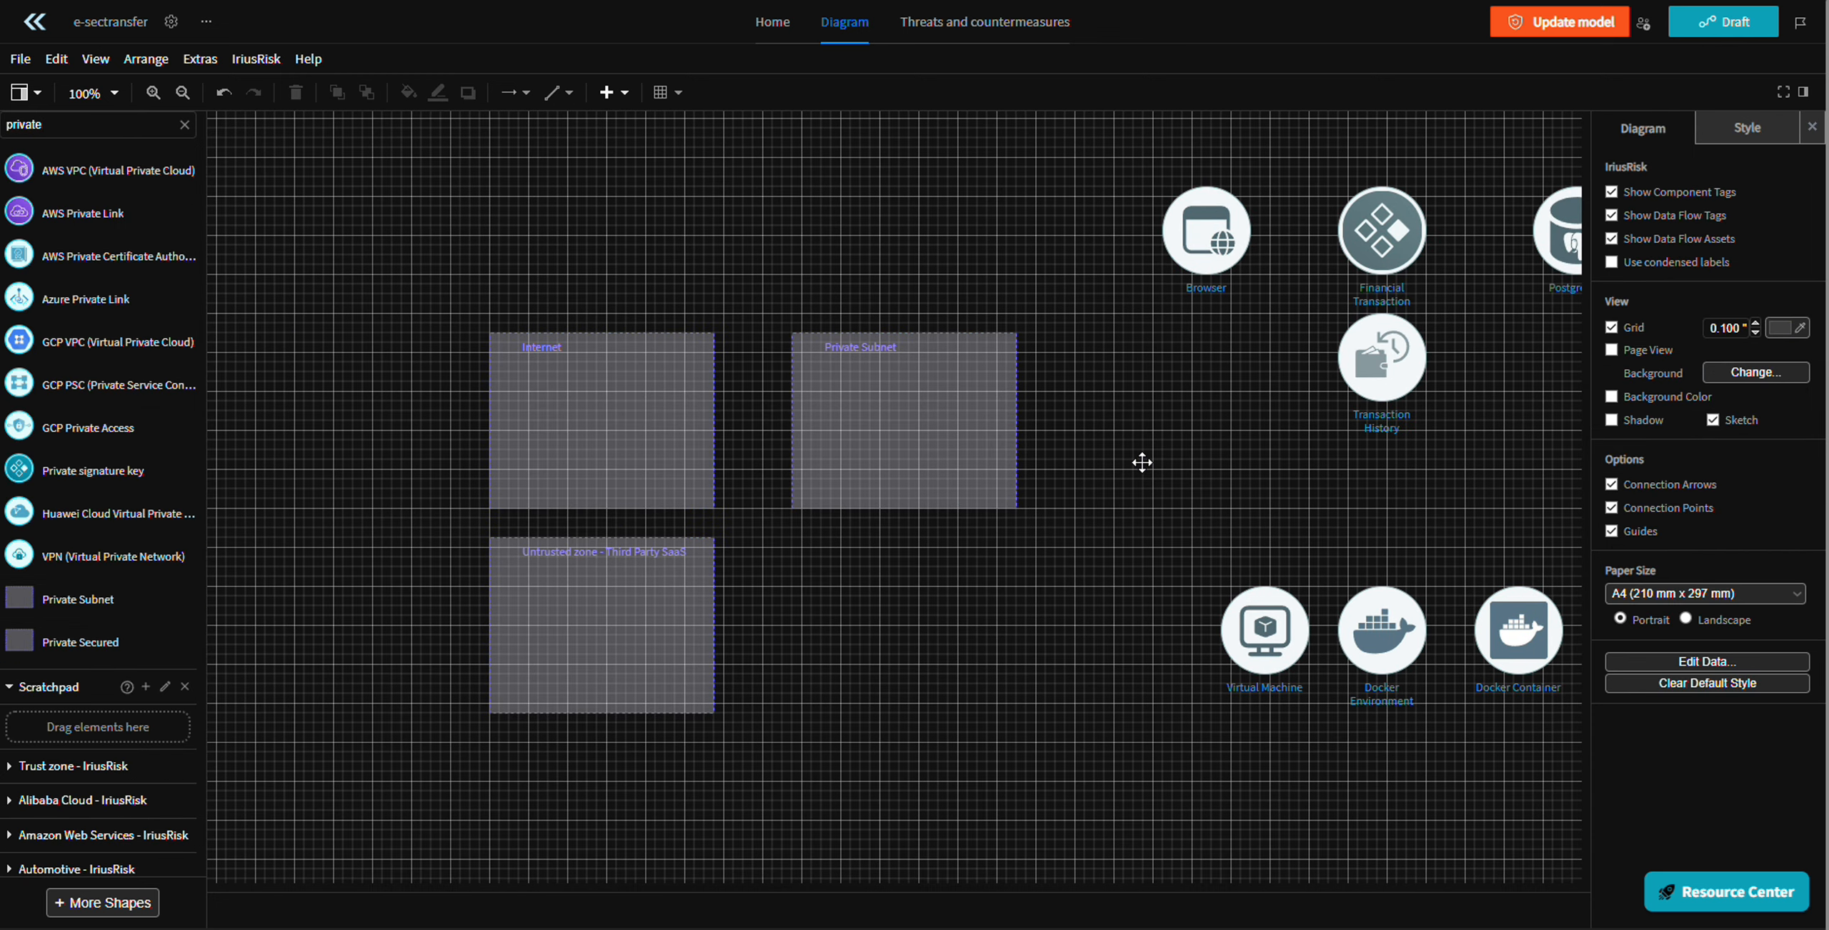
{"action": "mouse_move", "coordinate": [150, 657]}
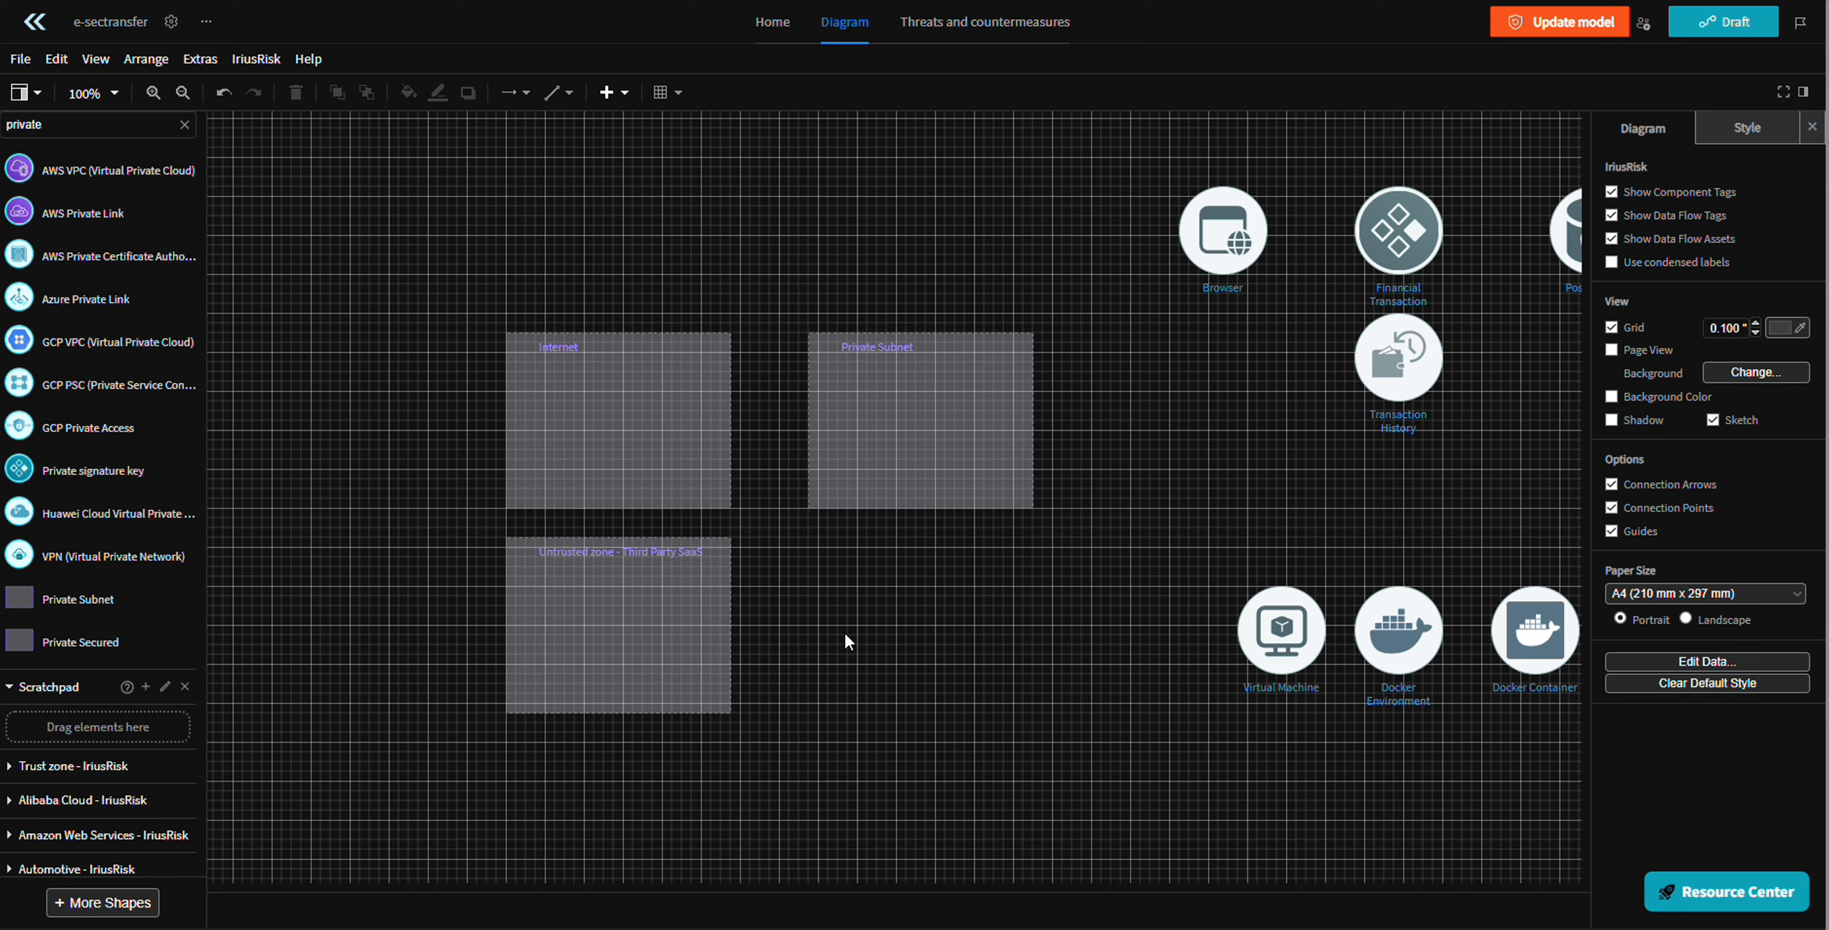
- Move the Private Subnet zone closer to the Internet zone, search for "private" and place a Private Secured trust zone directly below it
{"action": "type", "text": "zone"}
{"action": "key", "text": "Return"}
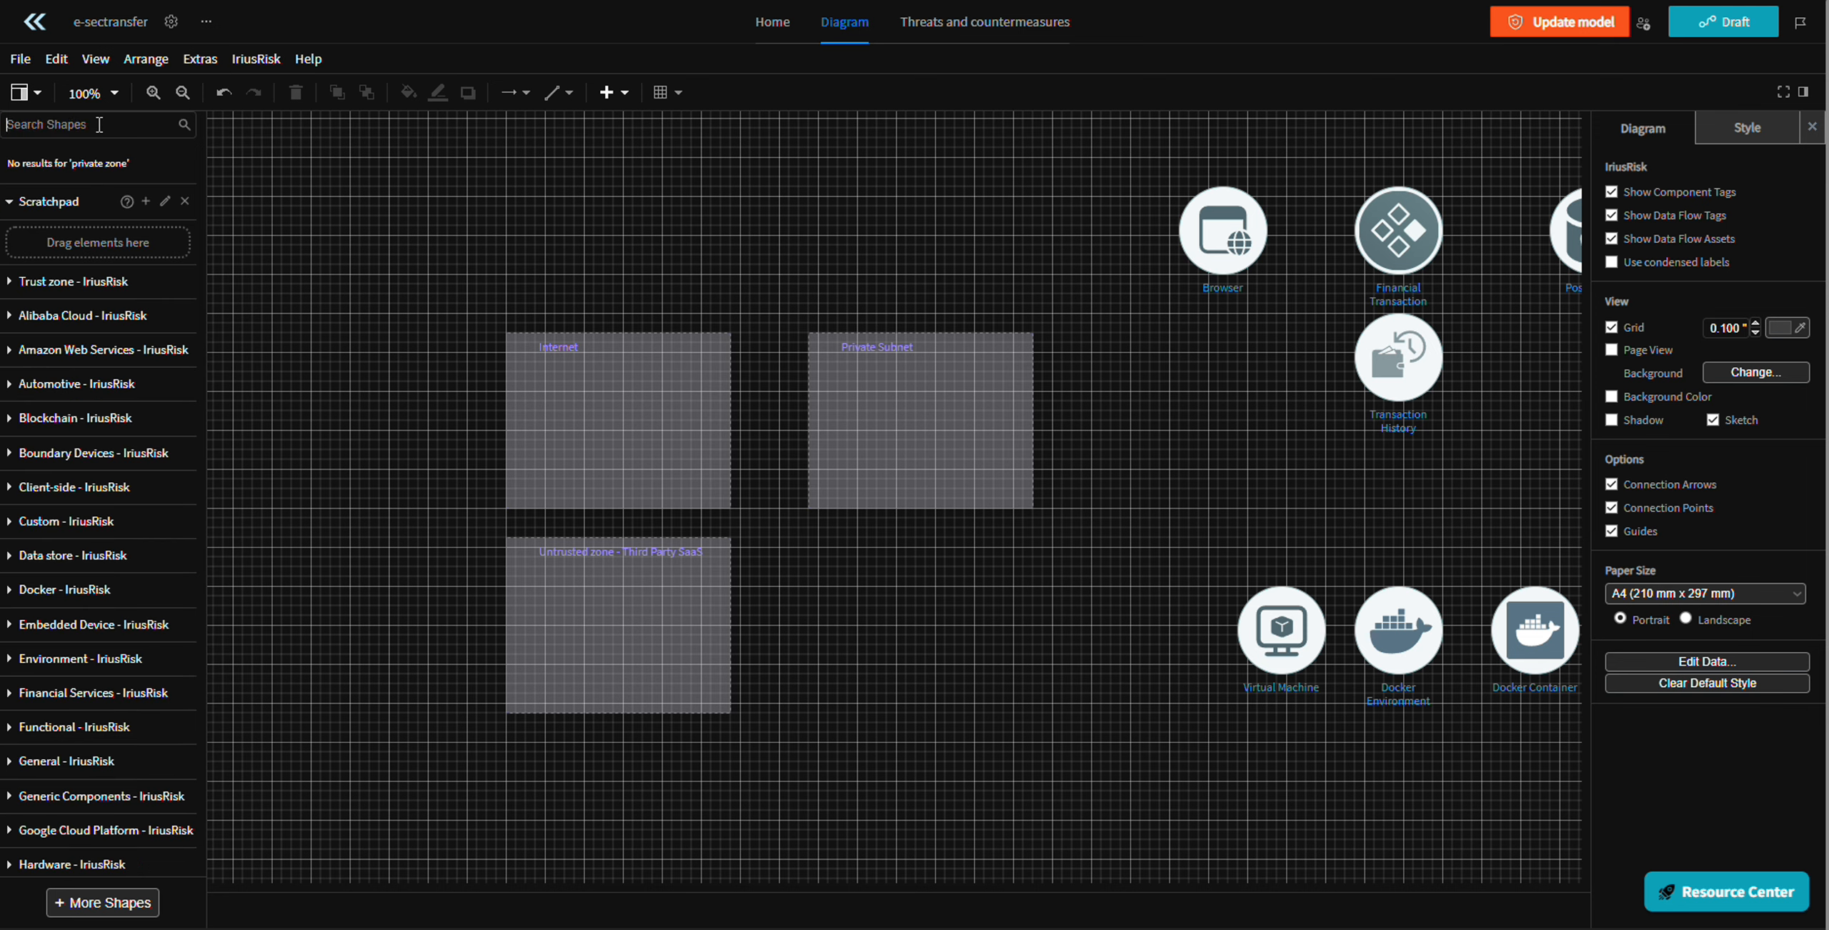
{"action": "left_click_drag", "start_coordinate": [981, 462], "coordinate": [950, 464]}
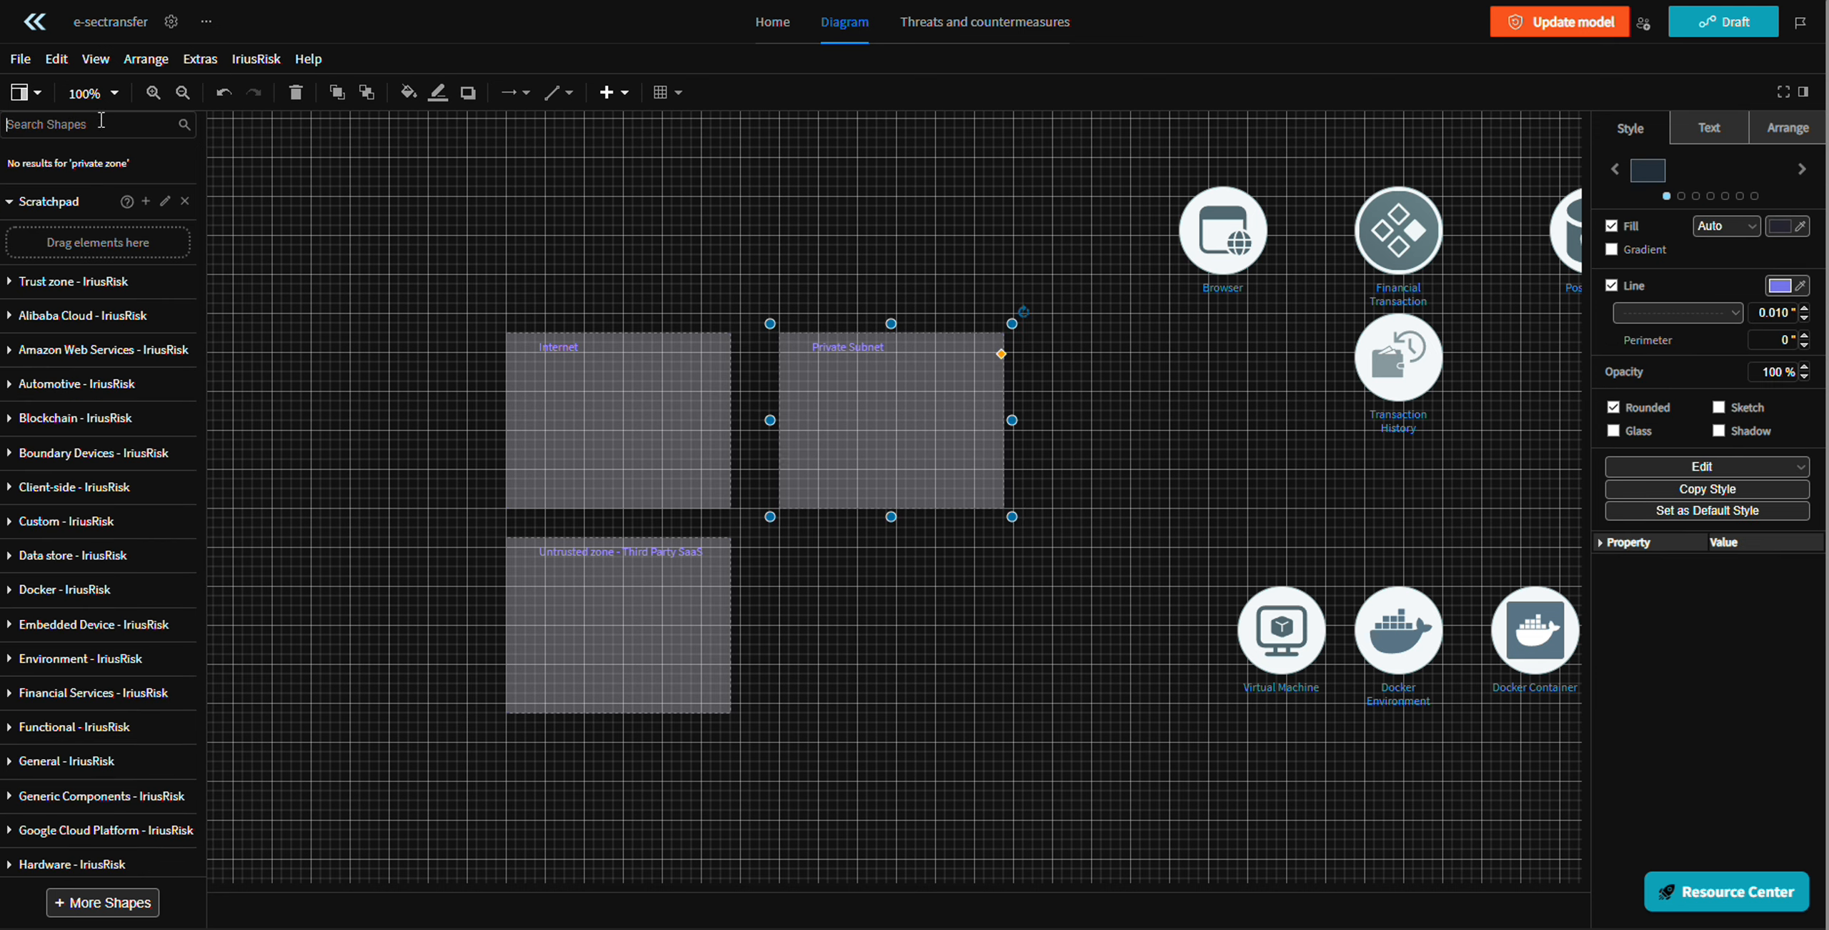
{"action": "type", "text": "privated"}
{"action": "key", "text": "BackSpace"}
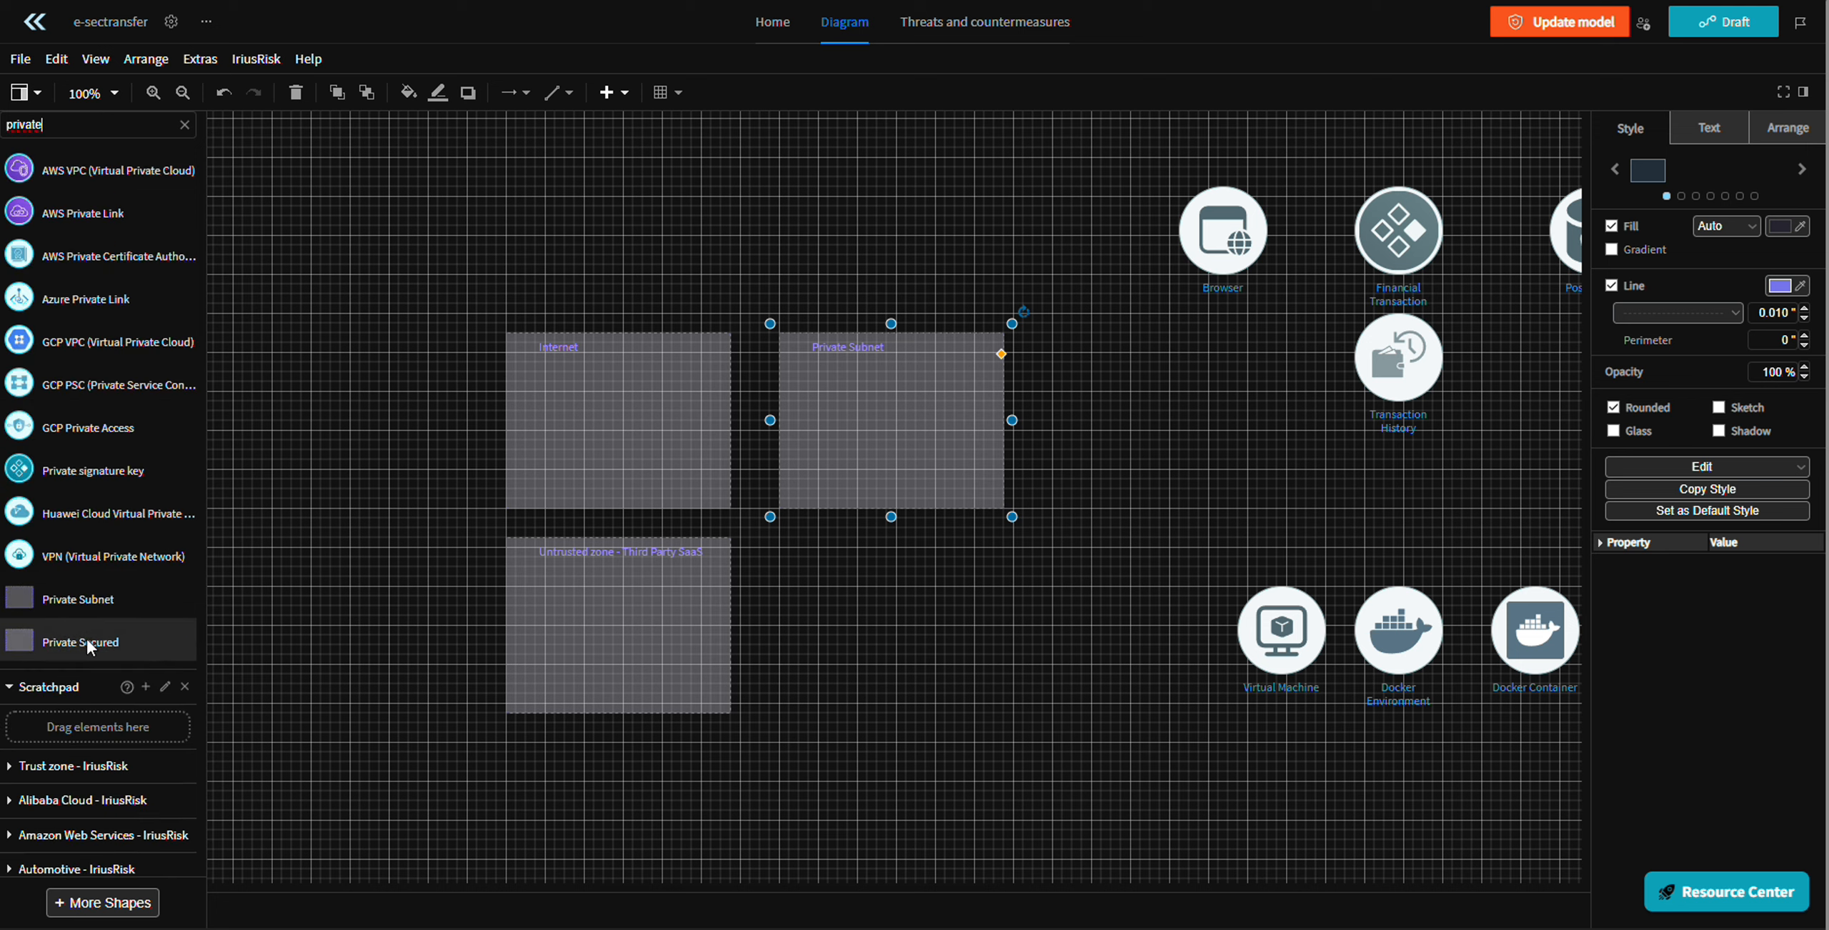
{"action": "left_click_drag", "start_coordinate": [82, 642], "coordinate": [891, 652]}
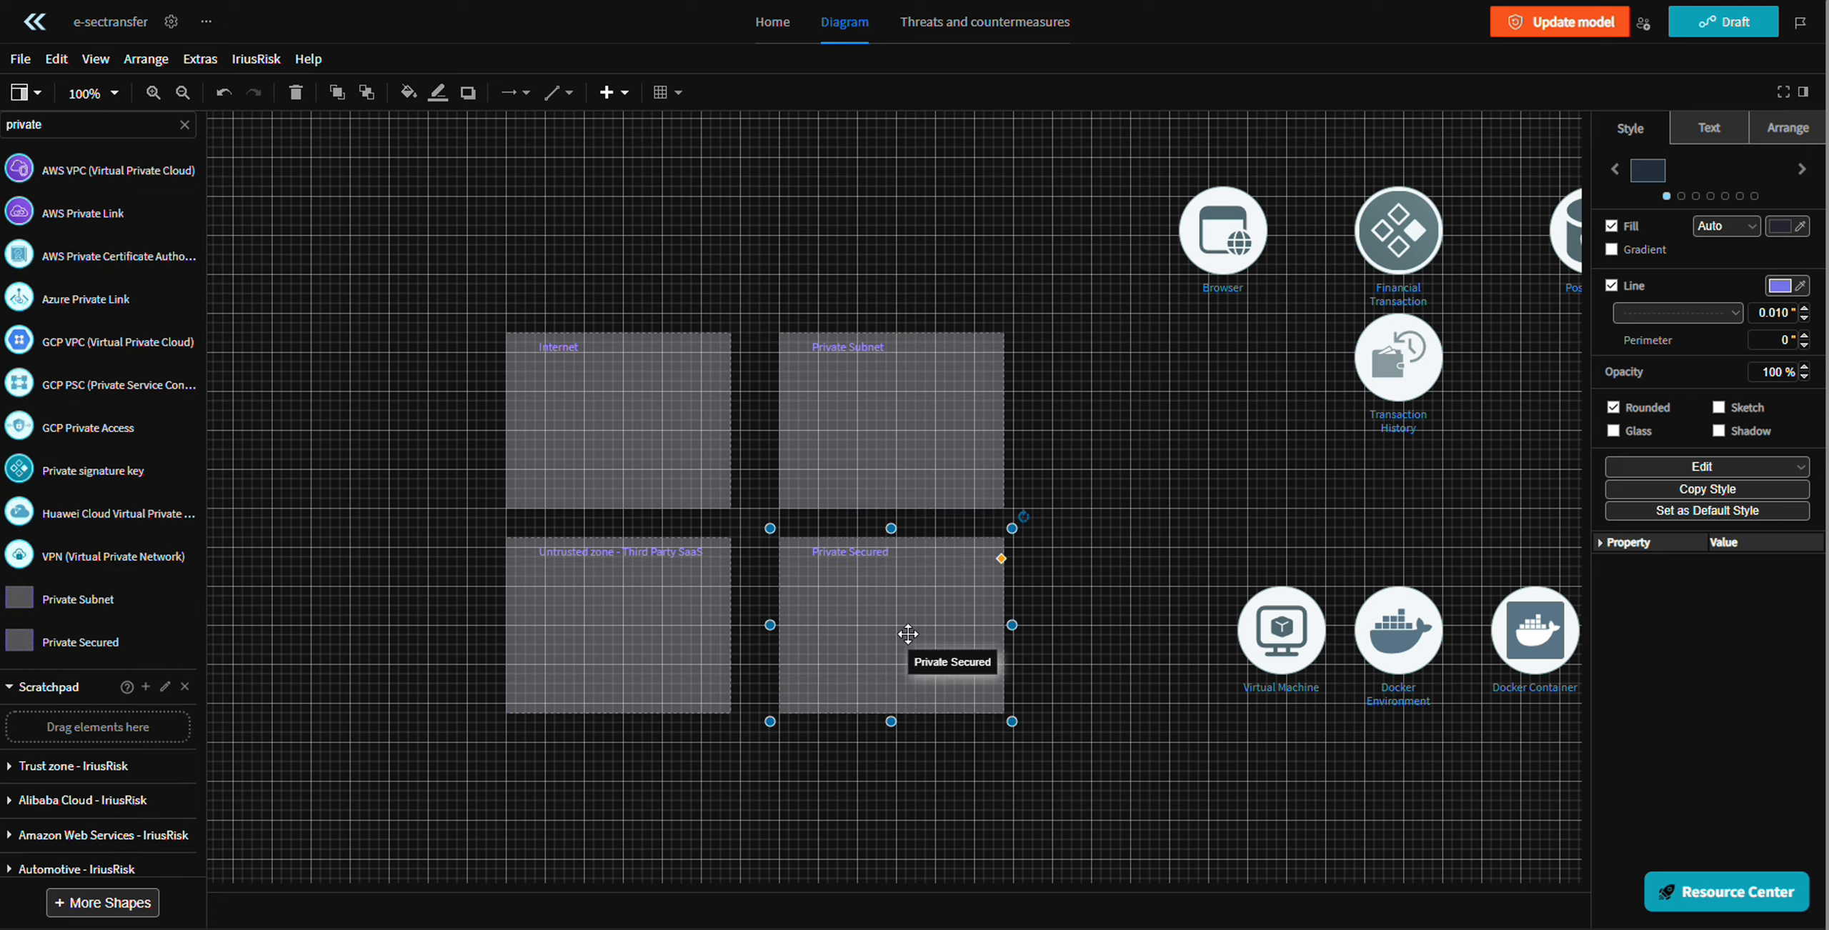
{"action": "left_click", "coordinate": [1121, 526]}
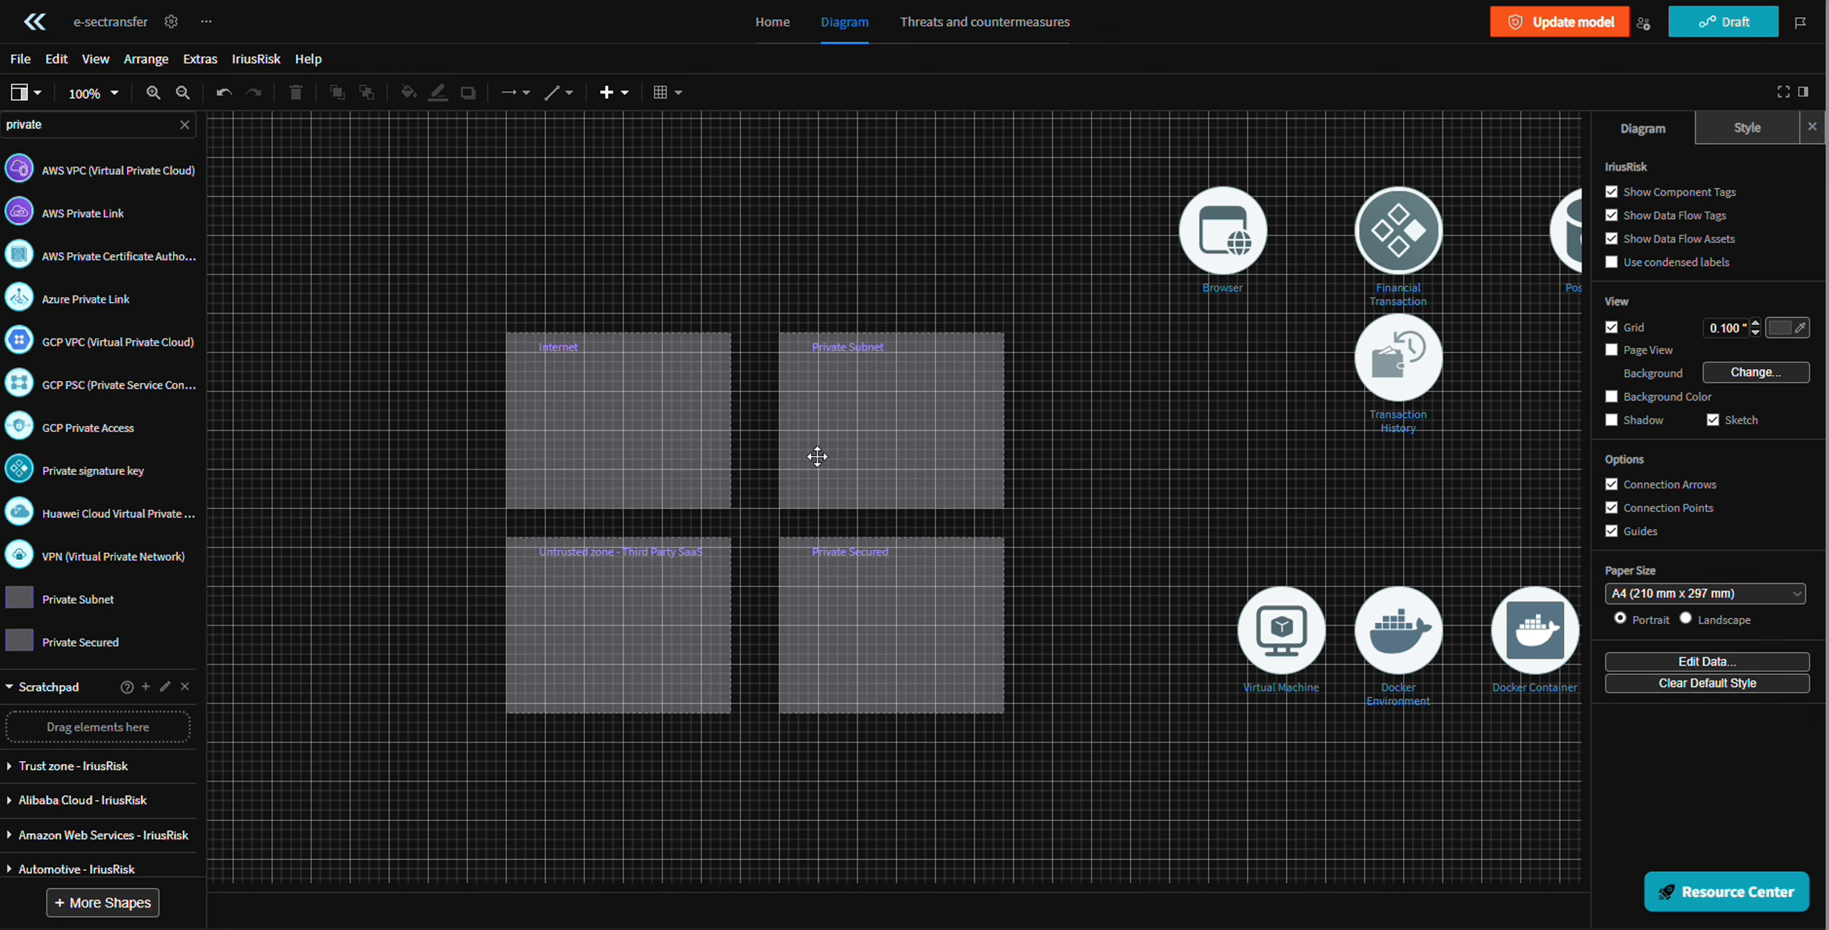
- Delete the Private Subnet trust zone
{"action": "mouse_move", "coordinate": [93, 649]}
{"action": "mouse_move", "coordinate": [90, 615]}
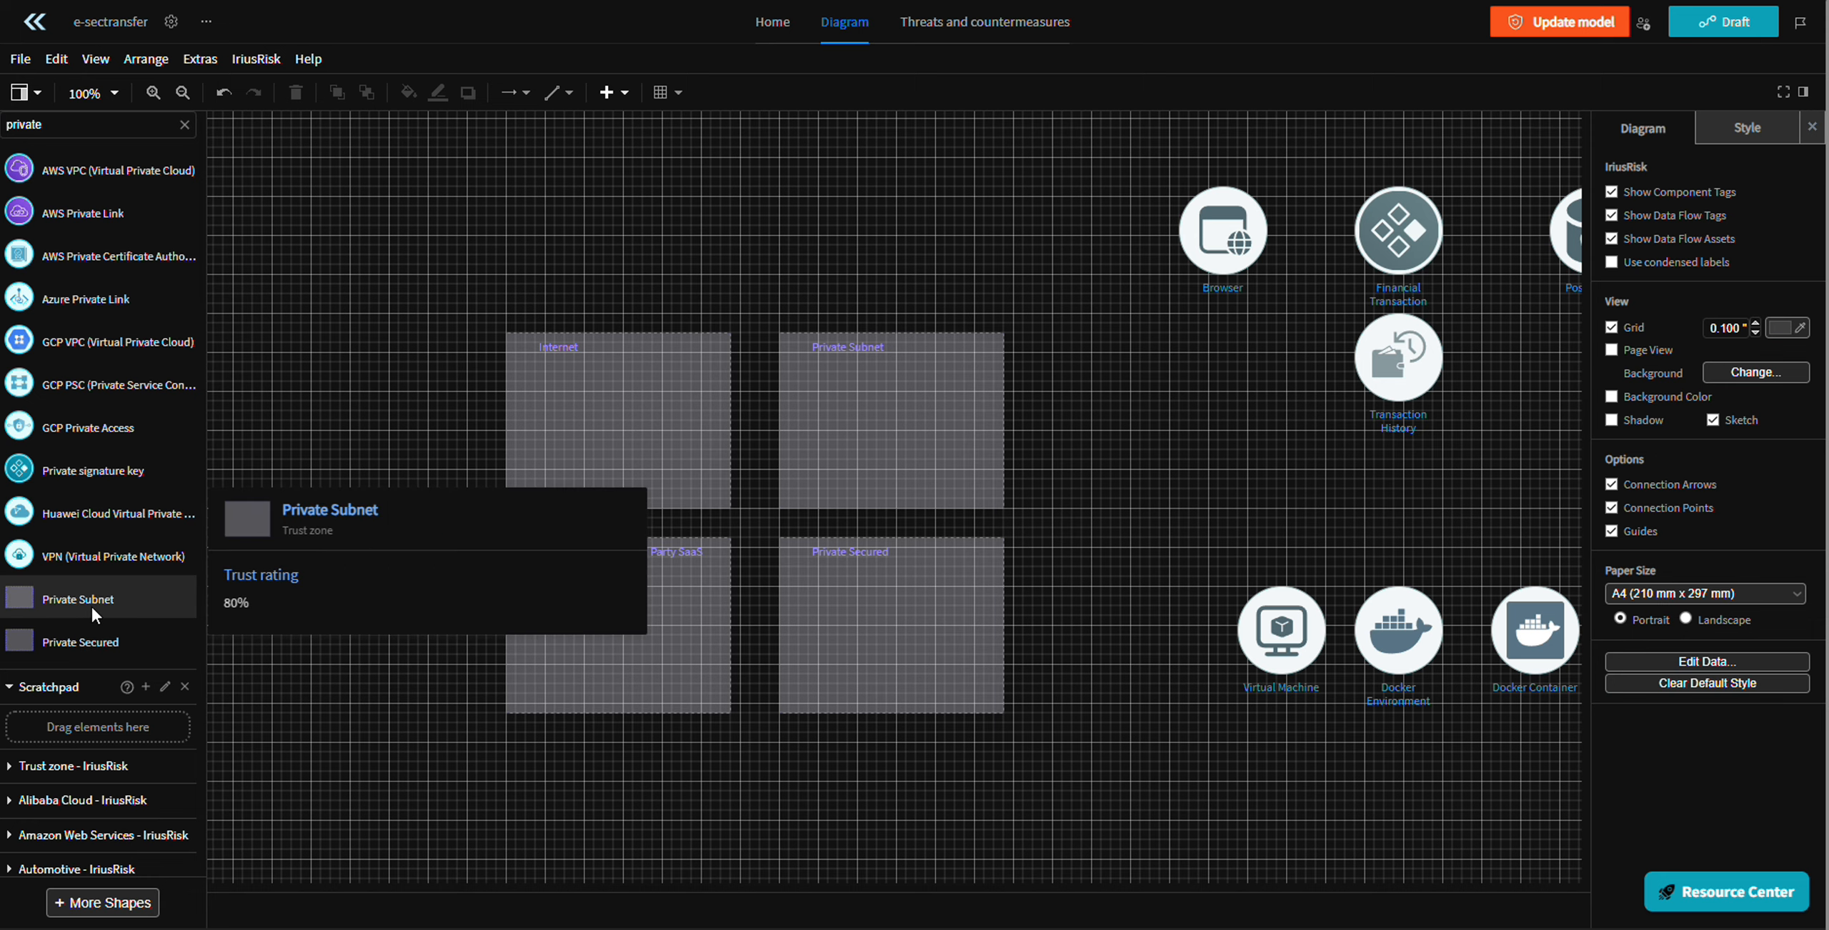
{"action": "left_click", "coordinate": [858, 453]}
{"action": "key", "text": "Delete"}
{"action": "scroll", "coordinate": [858, 453], "scroll_direction": "right", "scroll_amount": 5}
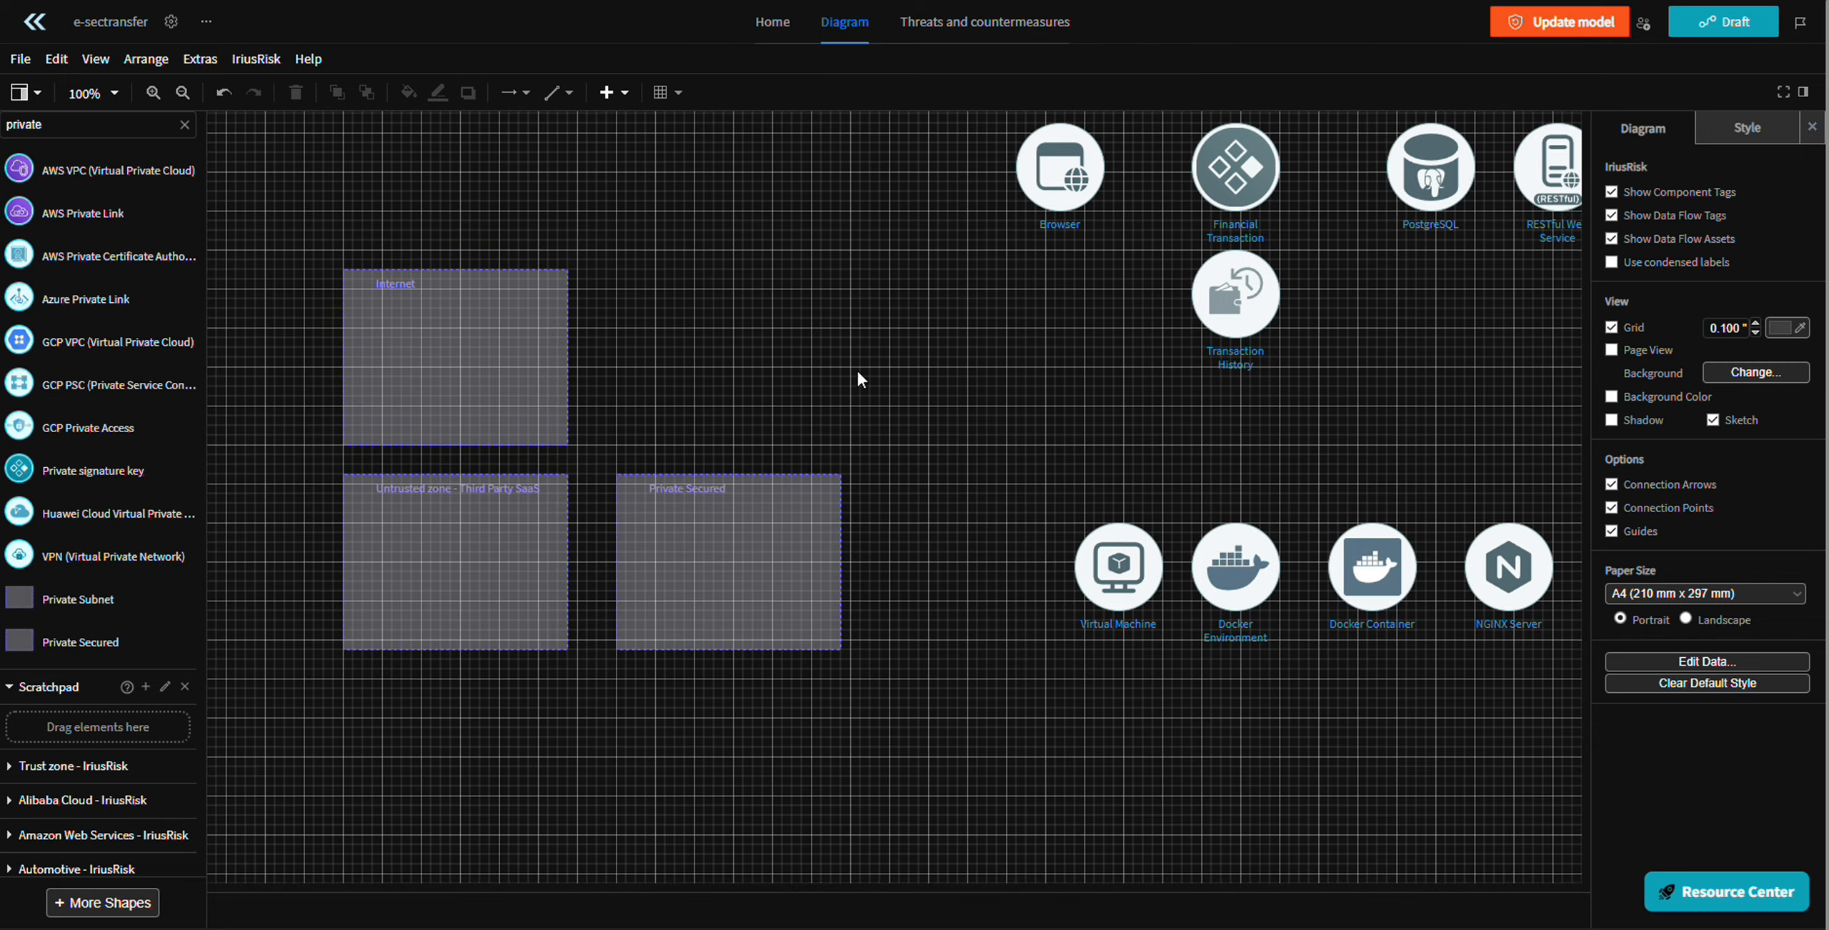
- Enlarge the Internet zone into a wide area and nest an enlarged Untrusted zone - Third Party SaaS inside its left part
{"action": "scroll", "coordinate": [702, 306], "scroll_direction": "down", "scroll_amount": 2}
{"action": "left_click_drag", "start_coordinate": [890, 522], "coordinate": [1184, 519]}
{"action": "left_click_drag", "start_coordinate": [984, 636], "coordinate": [668, 350]}
{"action": "left_click_drag", "start_coordinate": [731, 407], "coordinate": [793, 503]}
{"action": "scroll", "coordinate": [633, 389], "scroll_direction": "up", "scroll_amount": 4}
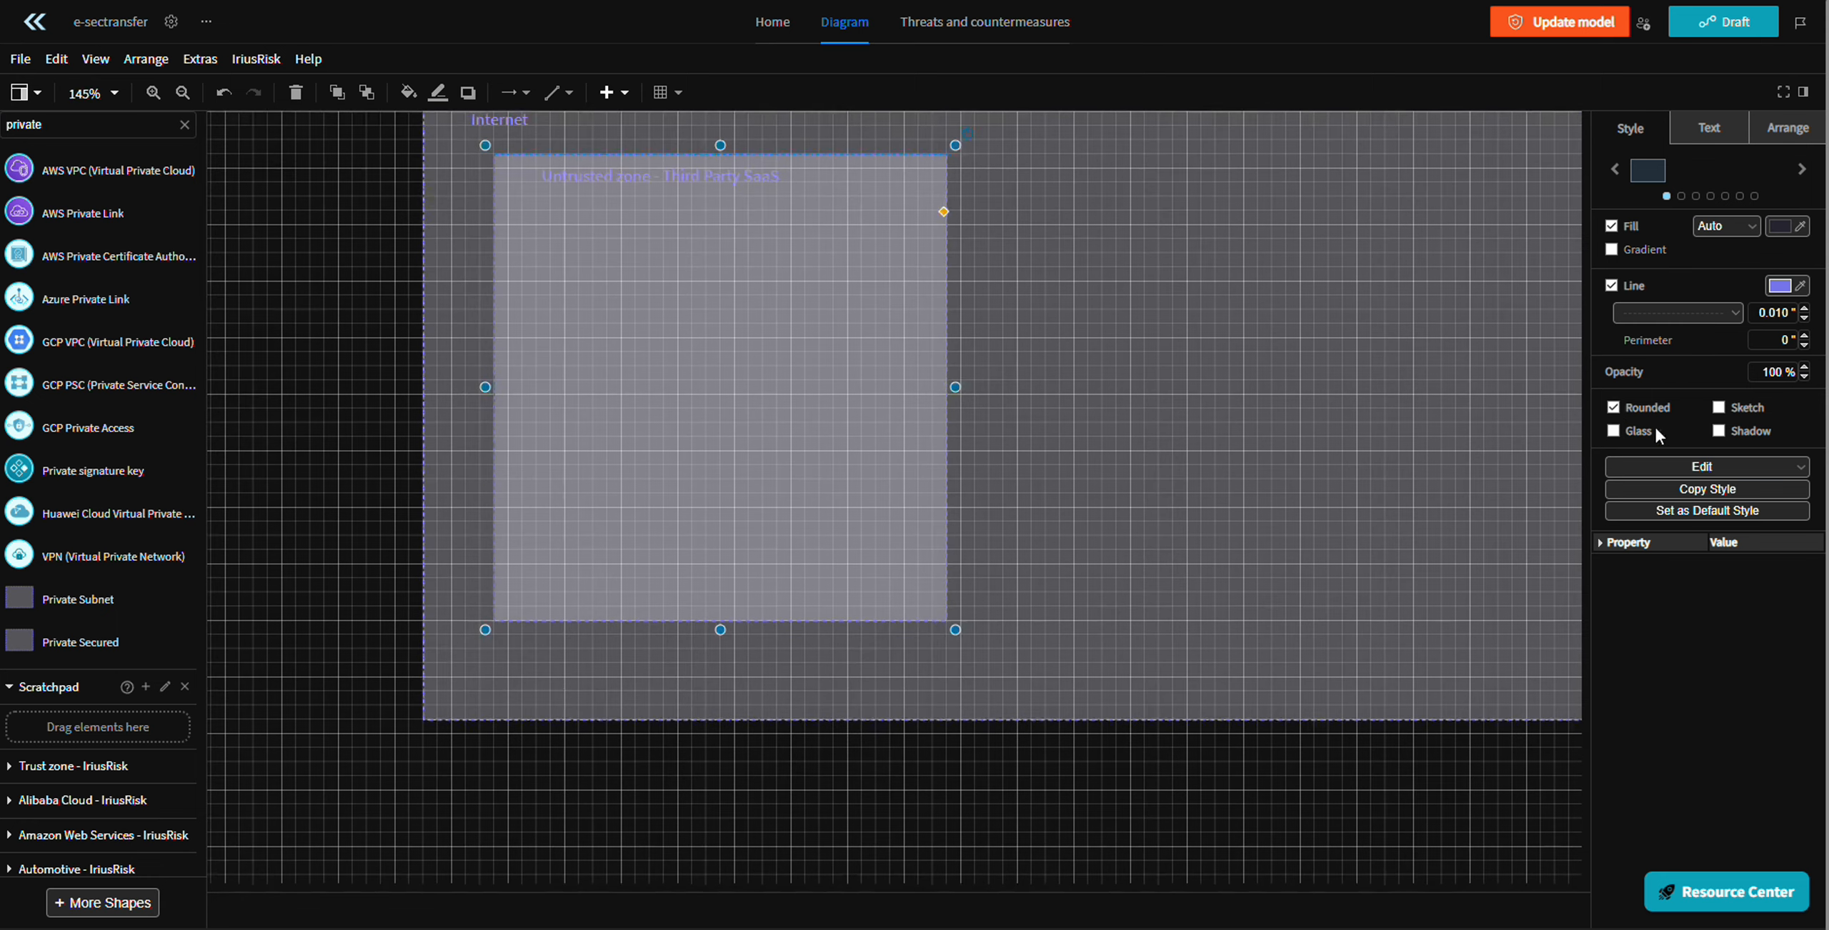
- Turn off the diagram's grid display
{"action": "key", "text": "Escape"}
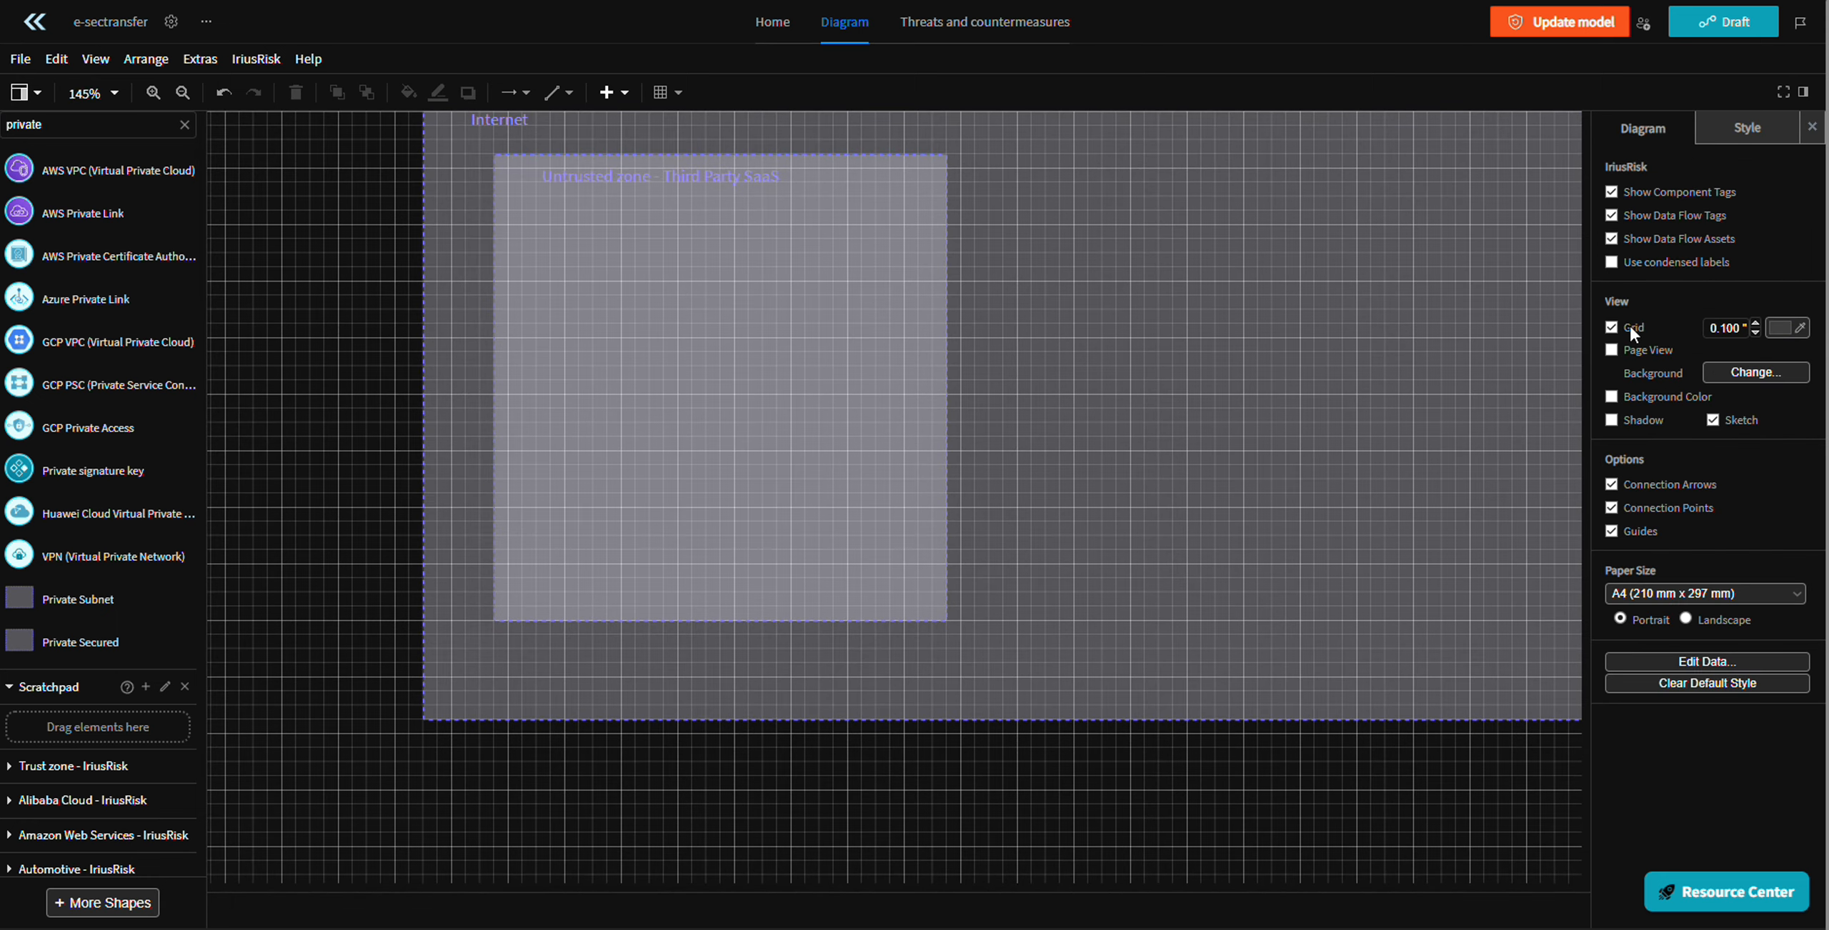
{"action": "left_click", "coordinate": [1629, 326]}
{"action": "scroll", "coordinate": [822, 308], "scroll_direction": "down", "scroll_amount": 2}
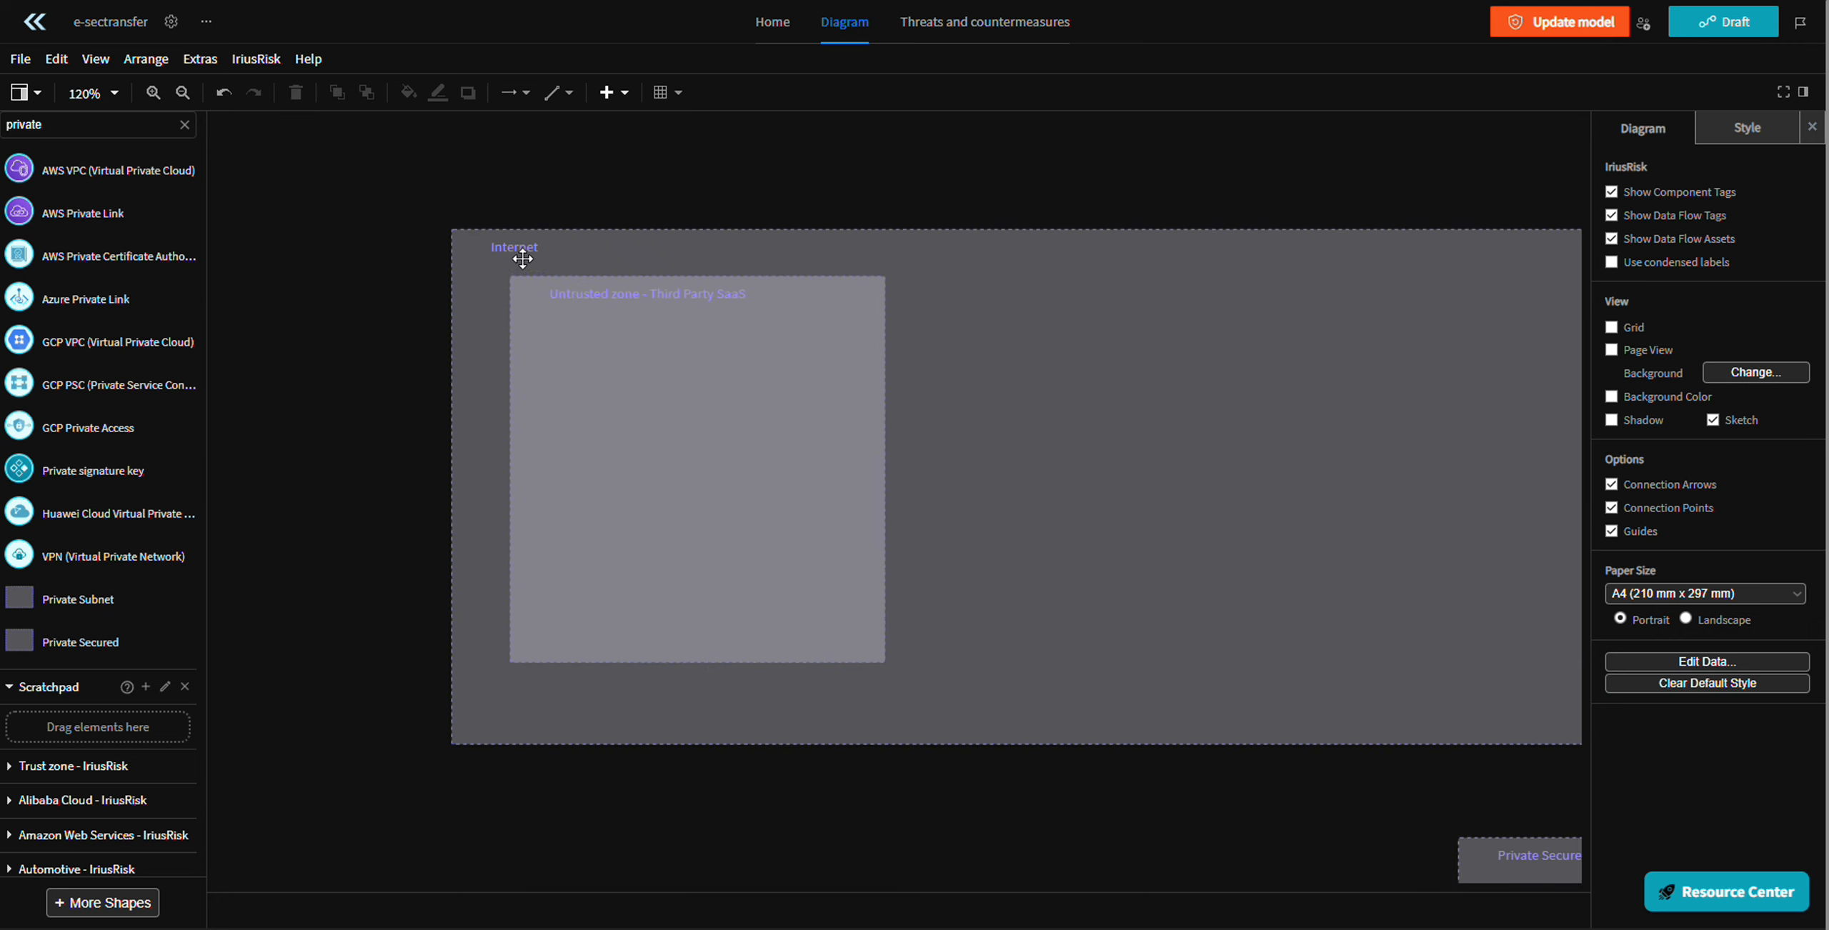
- Shrink the Untrusted zone - Third Party SaaS and reposition it within the left part of the Internet zone
{"action": "left_click", "coordinate": [819, 412]}
{"action": "left_click_drag", "start_coordinate": [886, 662], "coordinate": [867, 593]}
{"action": "left_click_drag", "start_coordinate": [713, 481], "coordinate": [731, 512]}
{"action": "left_click_drag", "start_coordinate": [821, 420], "coordinate": [786, 431]}
{"action": "key", "text": "ctrl+z"}
{"action": "scroll", "coordinate": [779, 391], "scroll_direction": "down", "scroll_amount": 3}
{"action": "left_click_drag", "start_coordinate": [1048, 454], "coordinate": [678, 396]}
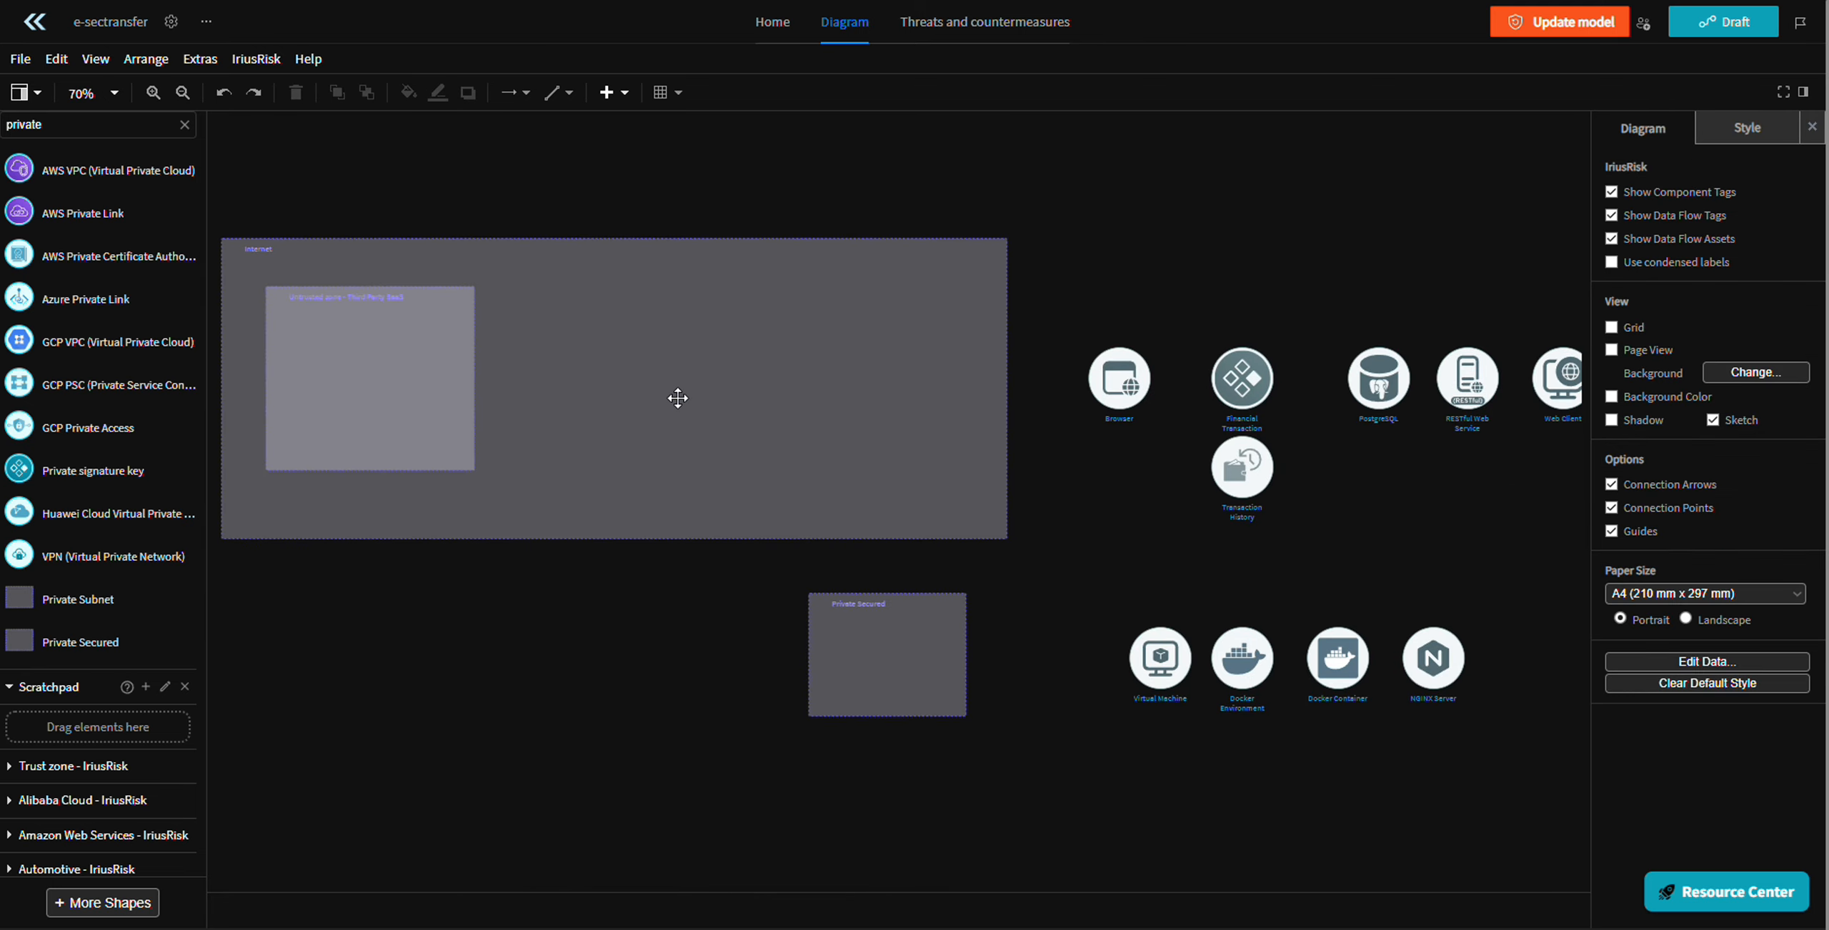
- Move the Browser component into the Untrusted zone - Third Party SaaS and shrink the zone around it
{"action": "left_click", "coordinate": [1115, 377]}
{"action": "left_click_drag", "start_coordinate": [1115, 377], "coordinate": [351, 376]}
{"action": "scroll", "coordinate": [808, 449], "scroll_direction": "up", "scroll_amount": 3}
{"action": "left_click", "coordinate": [847, 554]}
{"action": "left_click_drag", "start_coordinate": [947, 629], "coordinate": [840, 542]}
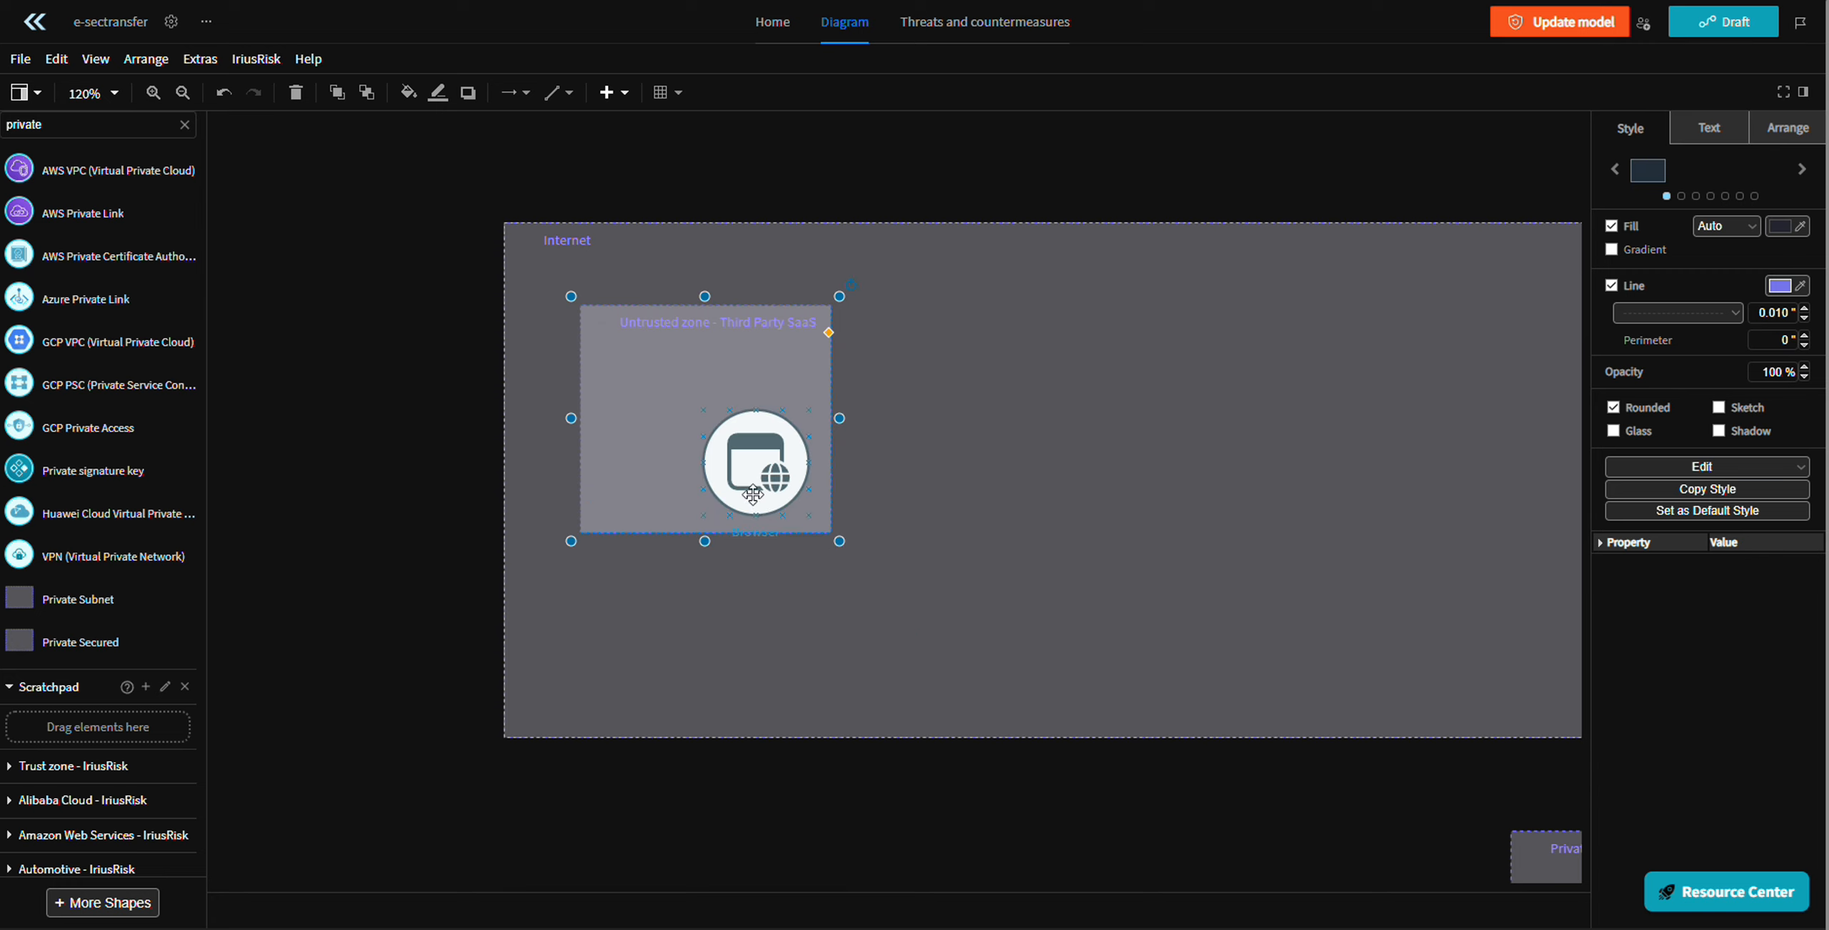
- Widen and heighten the Untrusted zone - Third Party SaaS and center the Browser component inside it
{"action": "left_click", "coordinate": [777, 468]}
{"action": "left_click", "coordinate": [804, 359]}
{"action": "left_click_drag", "start_coordinate": [838, 418], "coordinate": [951, 420]}
{"action": "left_click_drag", "start_coordinate": [764, 465], "coordinate": [1092, 577]}
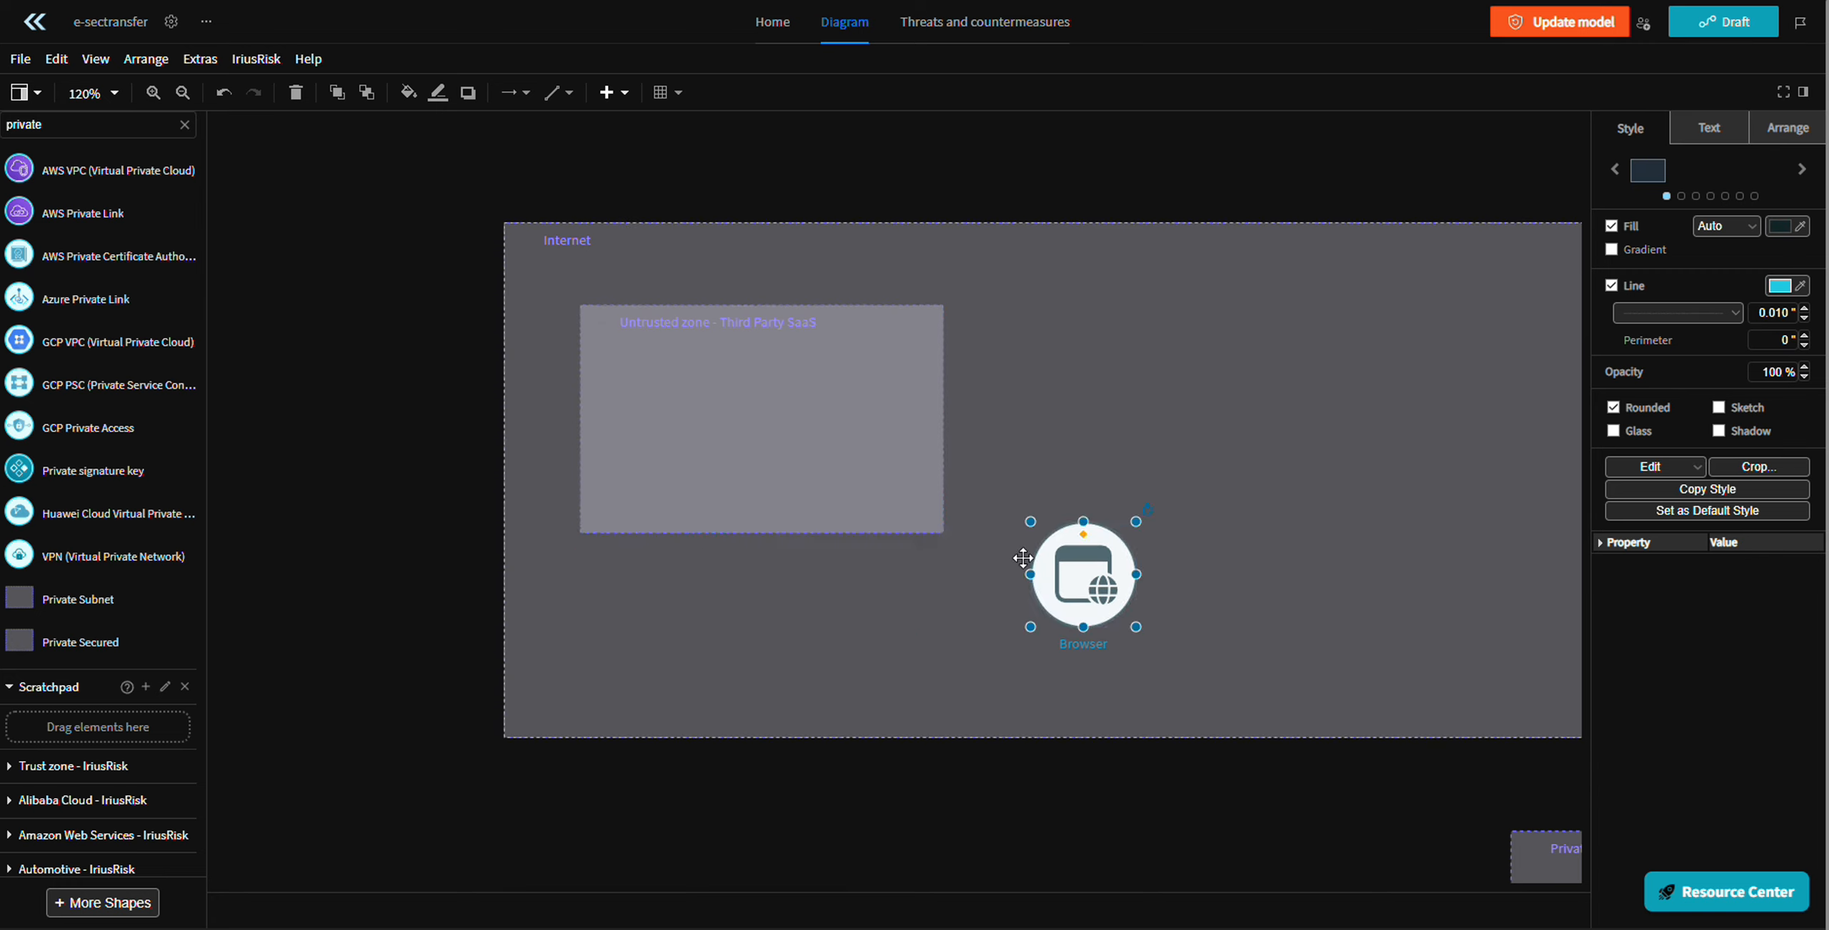
{"action": "left_click", "coordinate": [907, 500]}
{"action": "left_click_drag", "start_coordinate": [952, 542], "coordinate": [936, 613]}
{"action": "left_click_drag", "start_coordinate": [1096, 609], "coordinate": [762, 483]}
{"action": "left_click_drag", "start_coordinate": [843, 475], "coordinate": [428, 398]}
{"action": "left_click", "coordinate": [436, 429]}
- Shift the Private Secured zone further left beneath the Internet zone
{"action": "scroll", "coordinate": [436, 429], "scroll_direction": "down", "scroll_amount": 2}
{"action": "left_click", "coordinate": [798, 698]}
{"action": "left_click_drag", "start_coordinate": [1118, 803], "coordinate": [986, 786]}
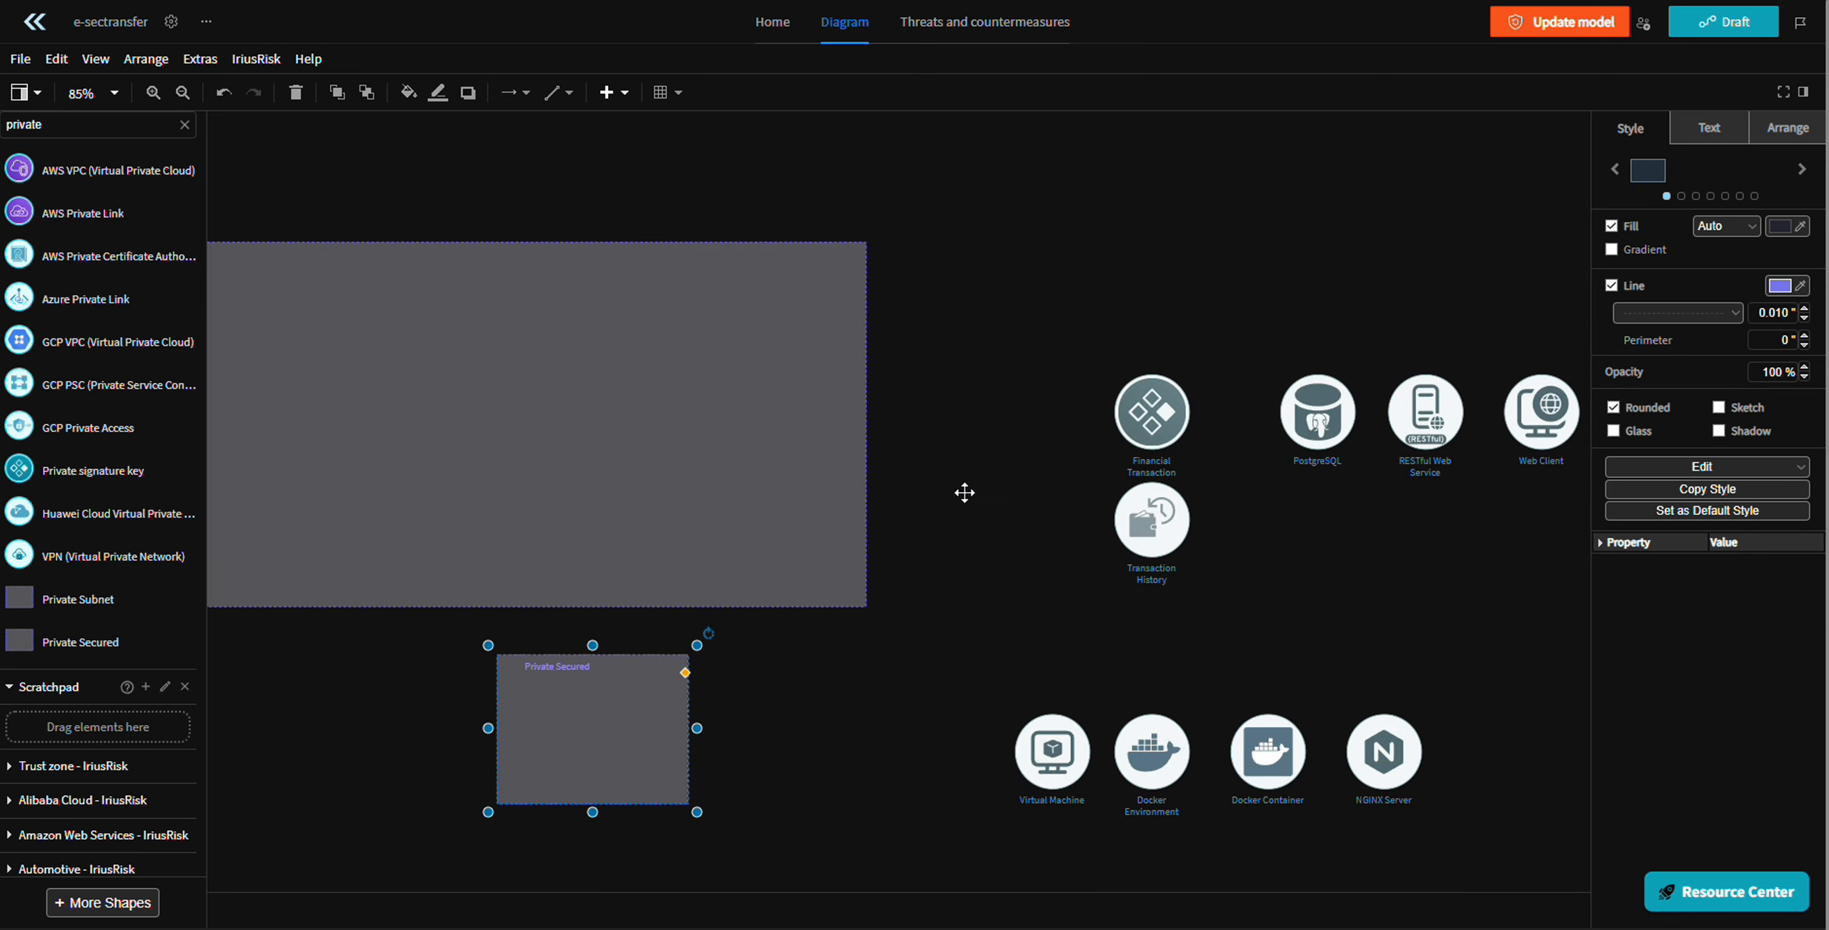
- Search for "ec2" and place the AWS EC2 (Elastic Compute Cloud) component in the right part of the Internet zone
{"action": "left_click", "coordinate": [97, 125]}
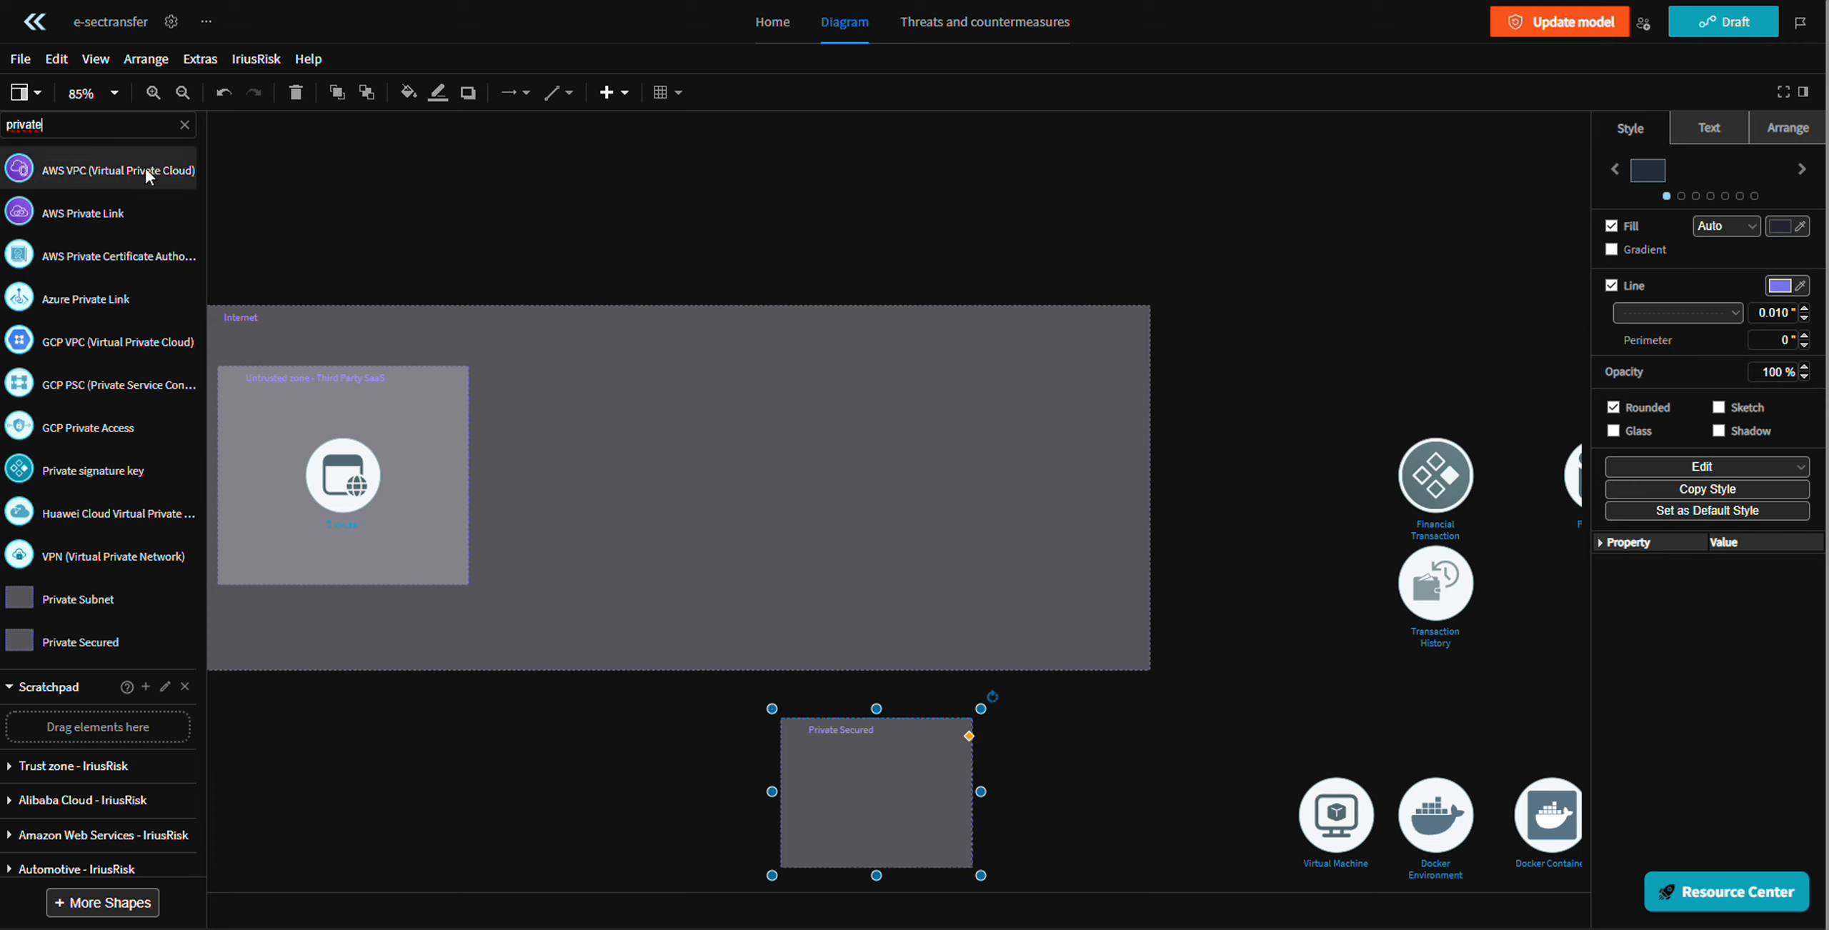
{"action": "mouse_move", "coordinate": [146, 175]}
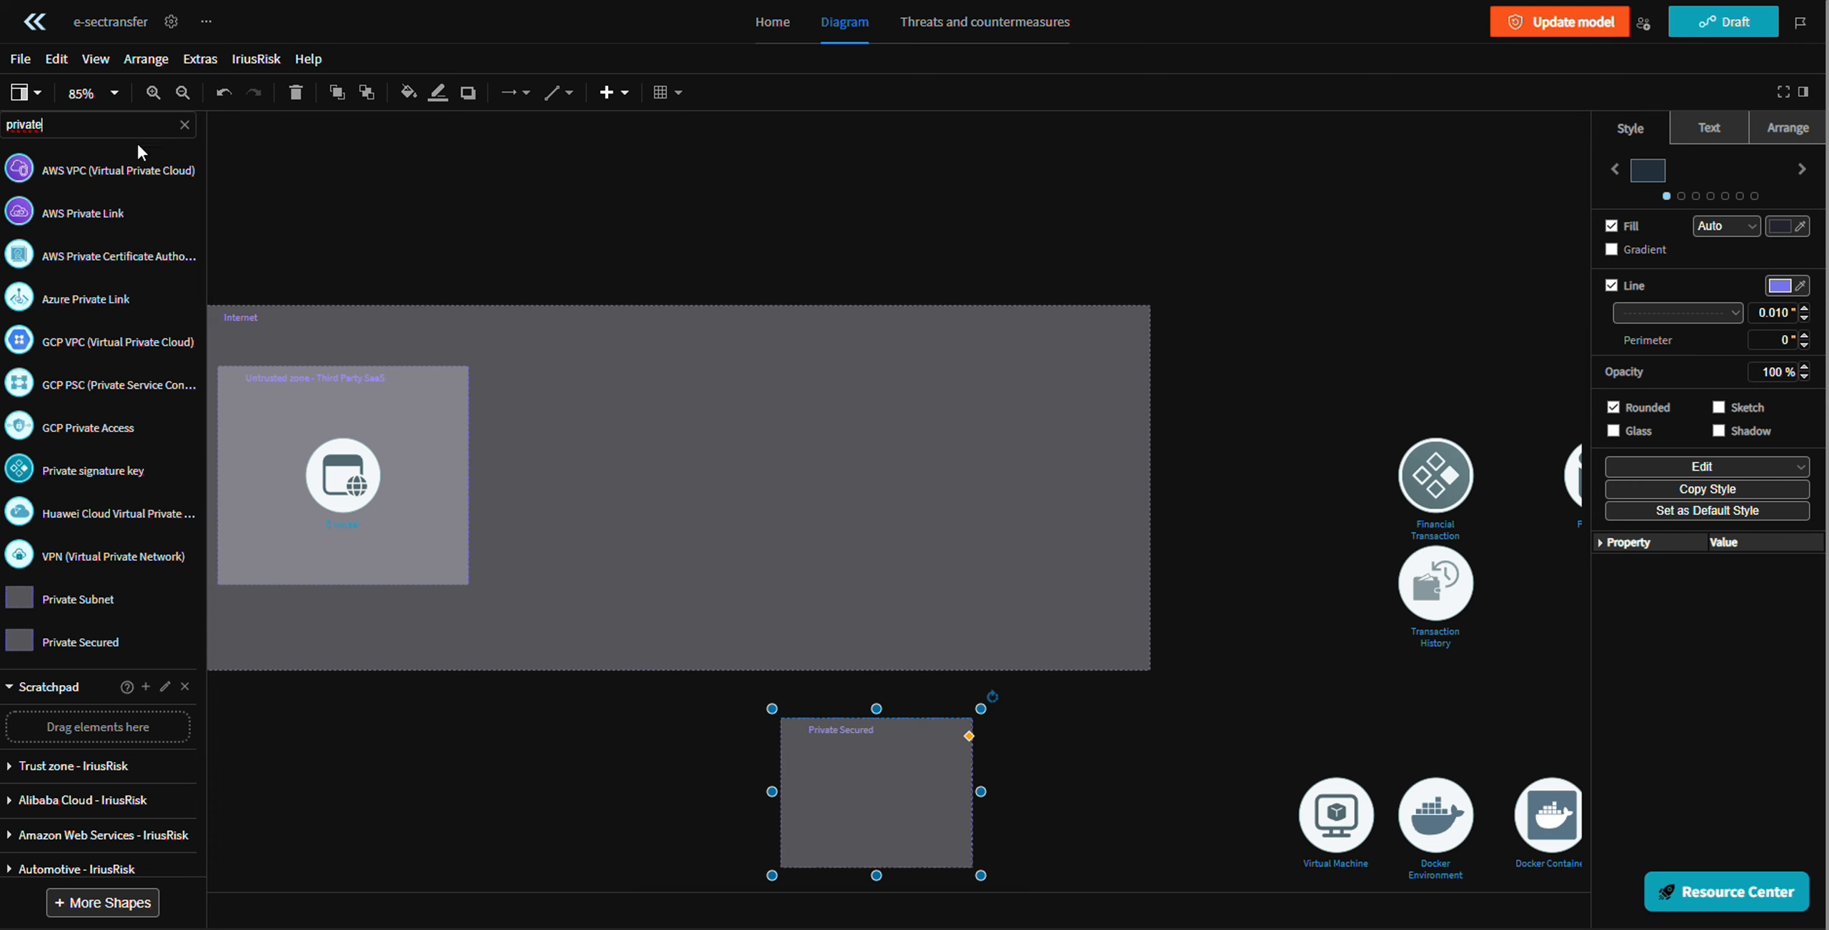
{"action": "left_click", "coordinate": [184, 125]}
{"action": "type", "text": "ed"}
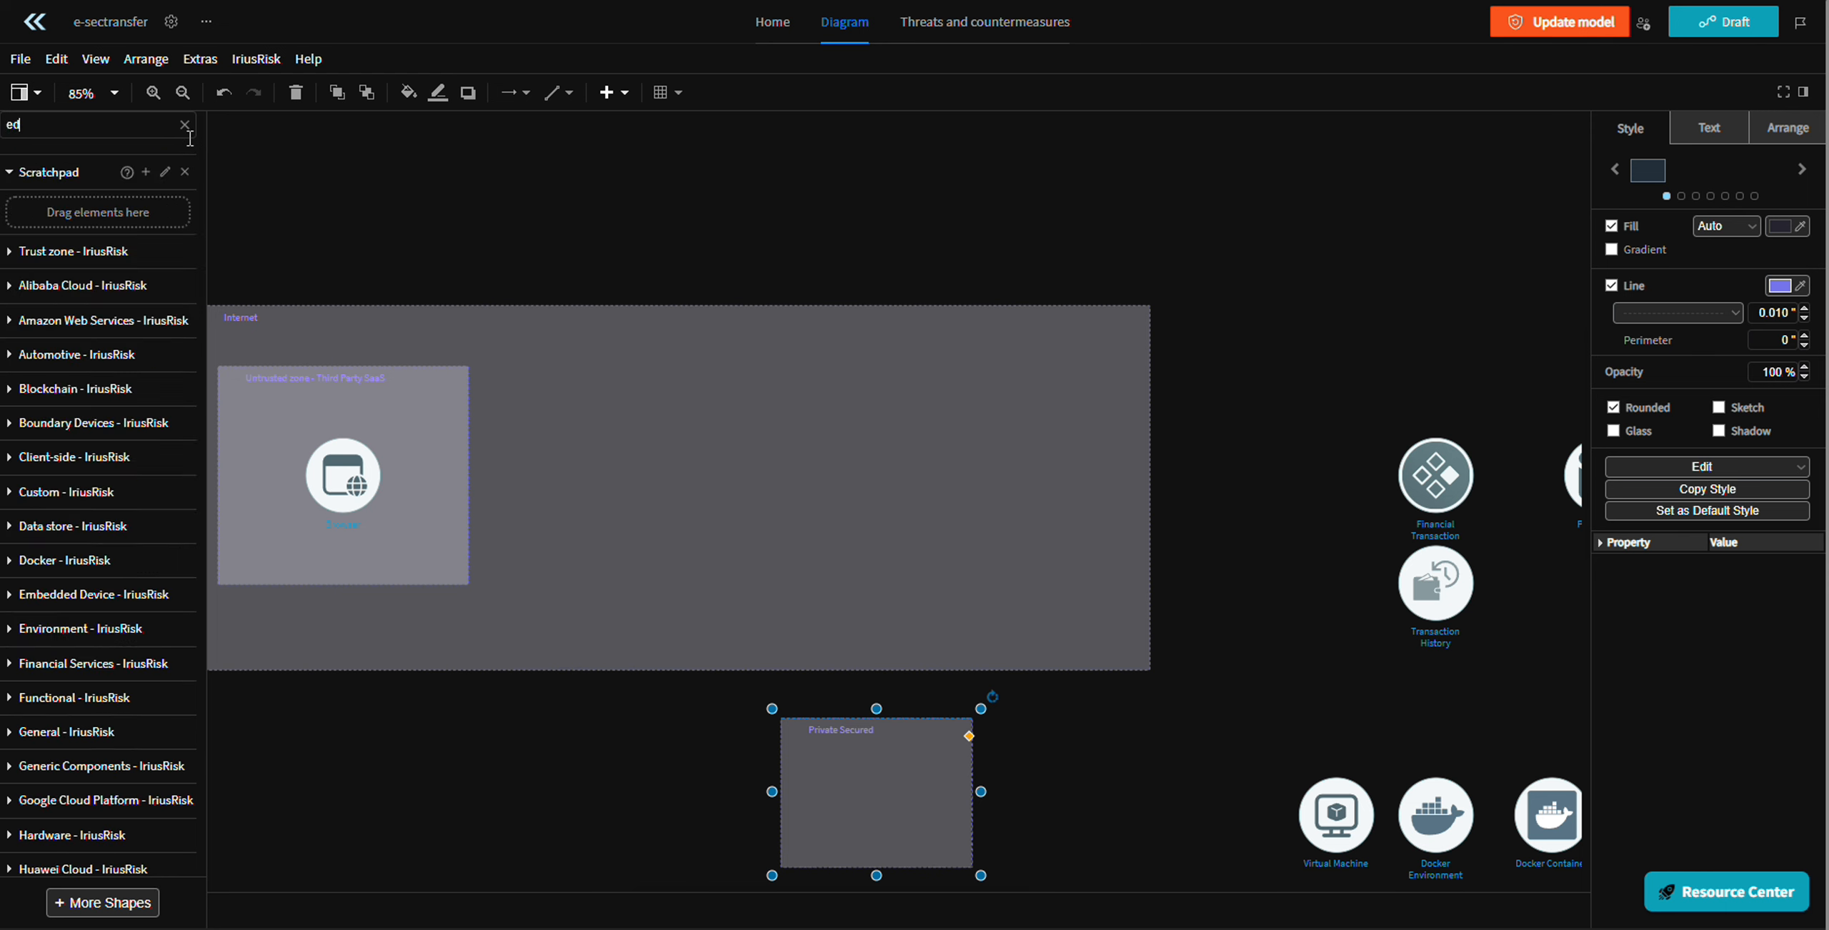
{"action": "type", "text": "2"}
{"action": "mouse_move", "coordinate": [141, 216]}
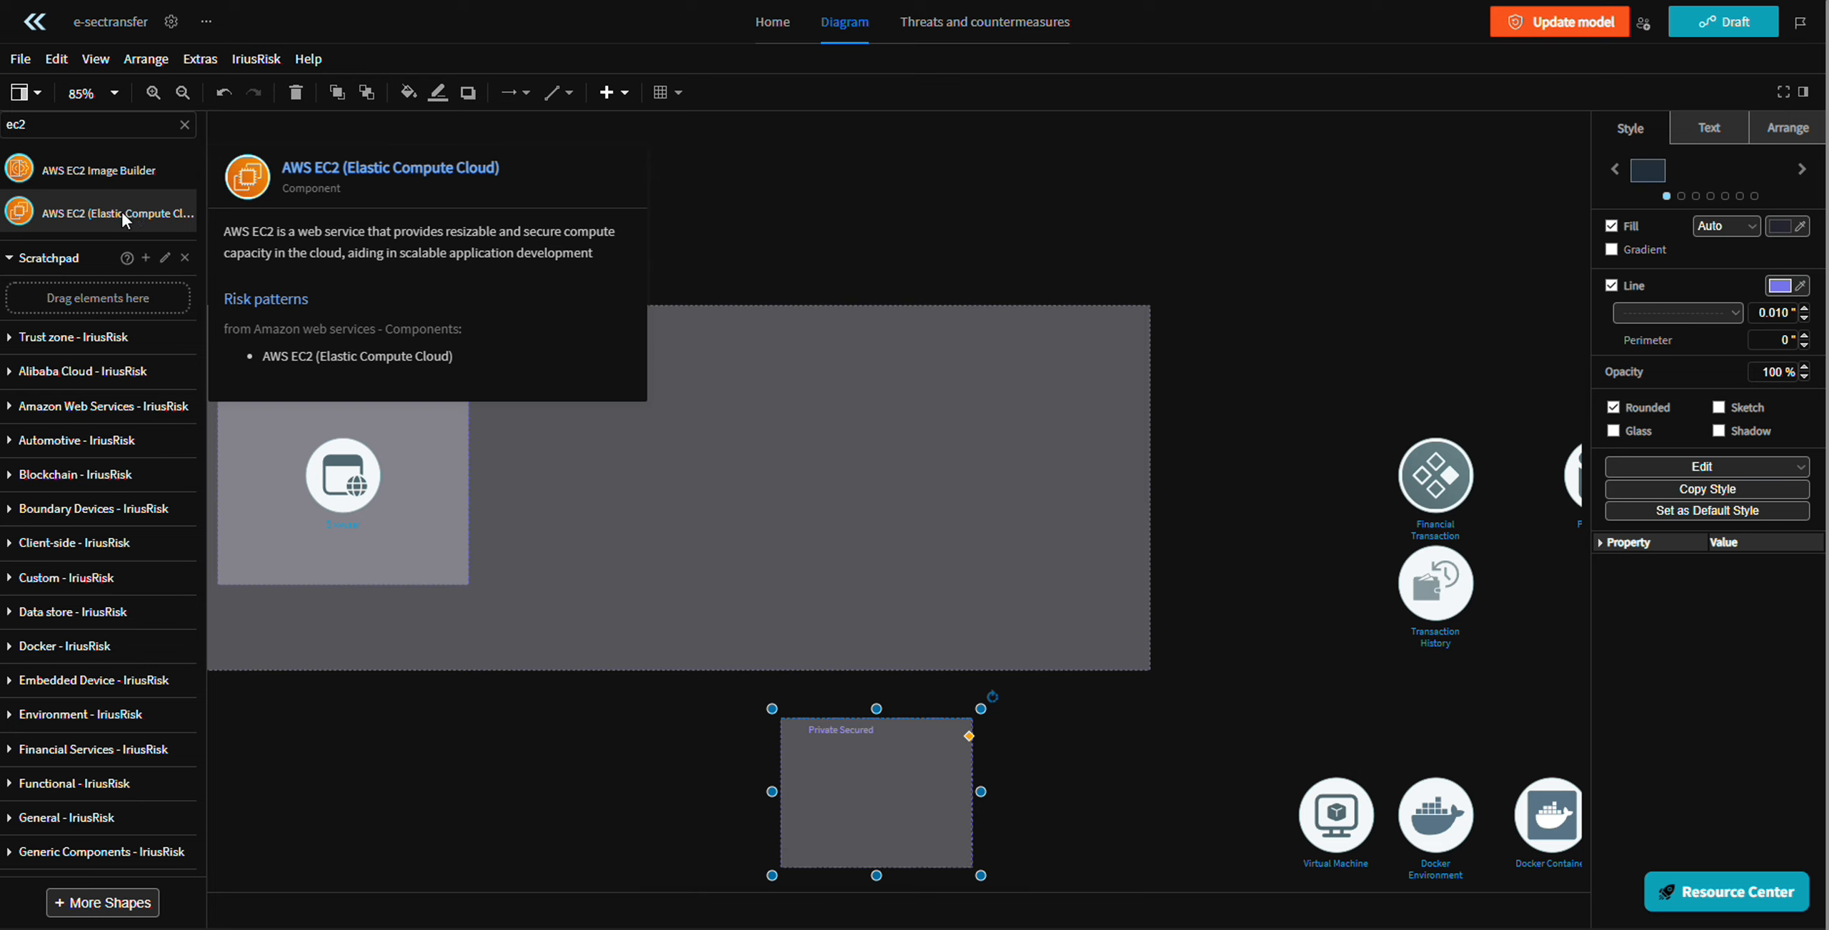
{"action": "left_click", "coordinate": [125, 220]}
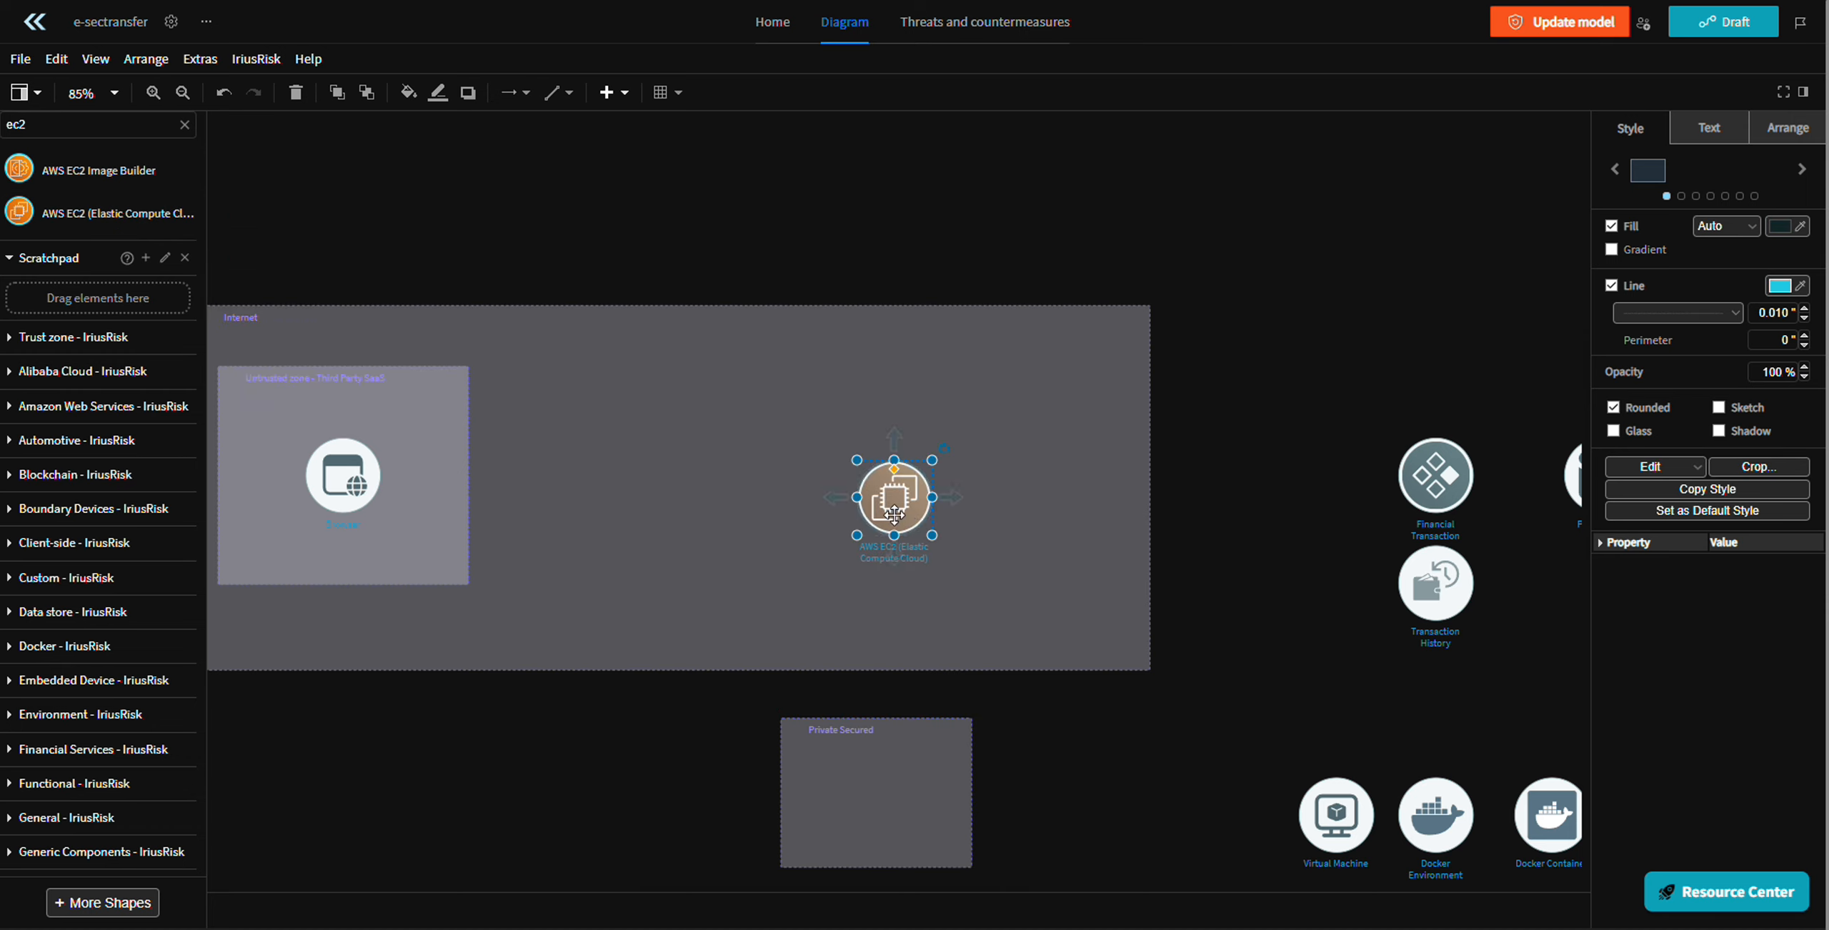
- Enlarge the AWS EC2 component into a wide box beside the Untrusted zone and shift it slightly upward
{"action": "left_click_drag", "start_coordinate": [893, 511], "coordinate": [1094, 621]}
{"action": "left_click_drag", "start_coordinate": [900, 545], "coordinate": [903, 535]}
{"action": "left_click_drag", "start_coordinate": [904, 538], "coordinate": [893, 541]}
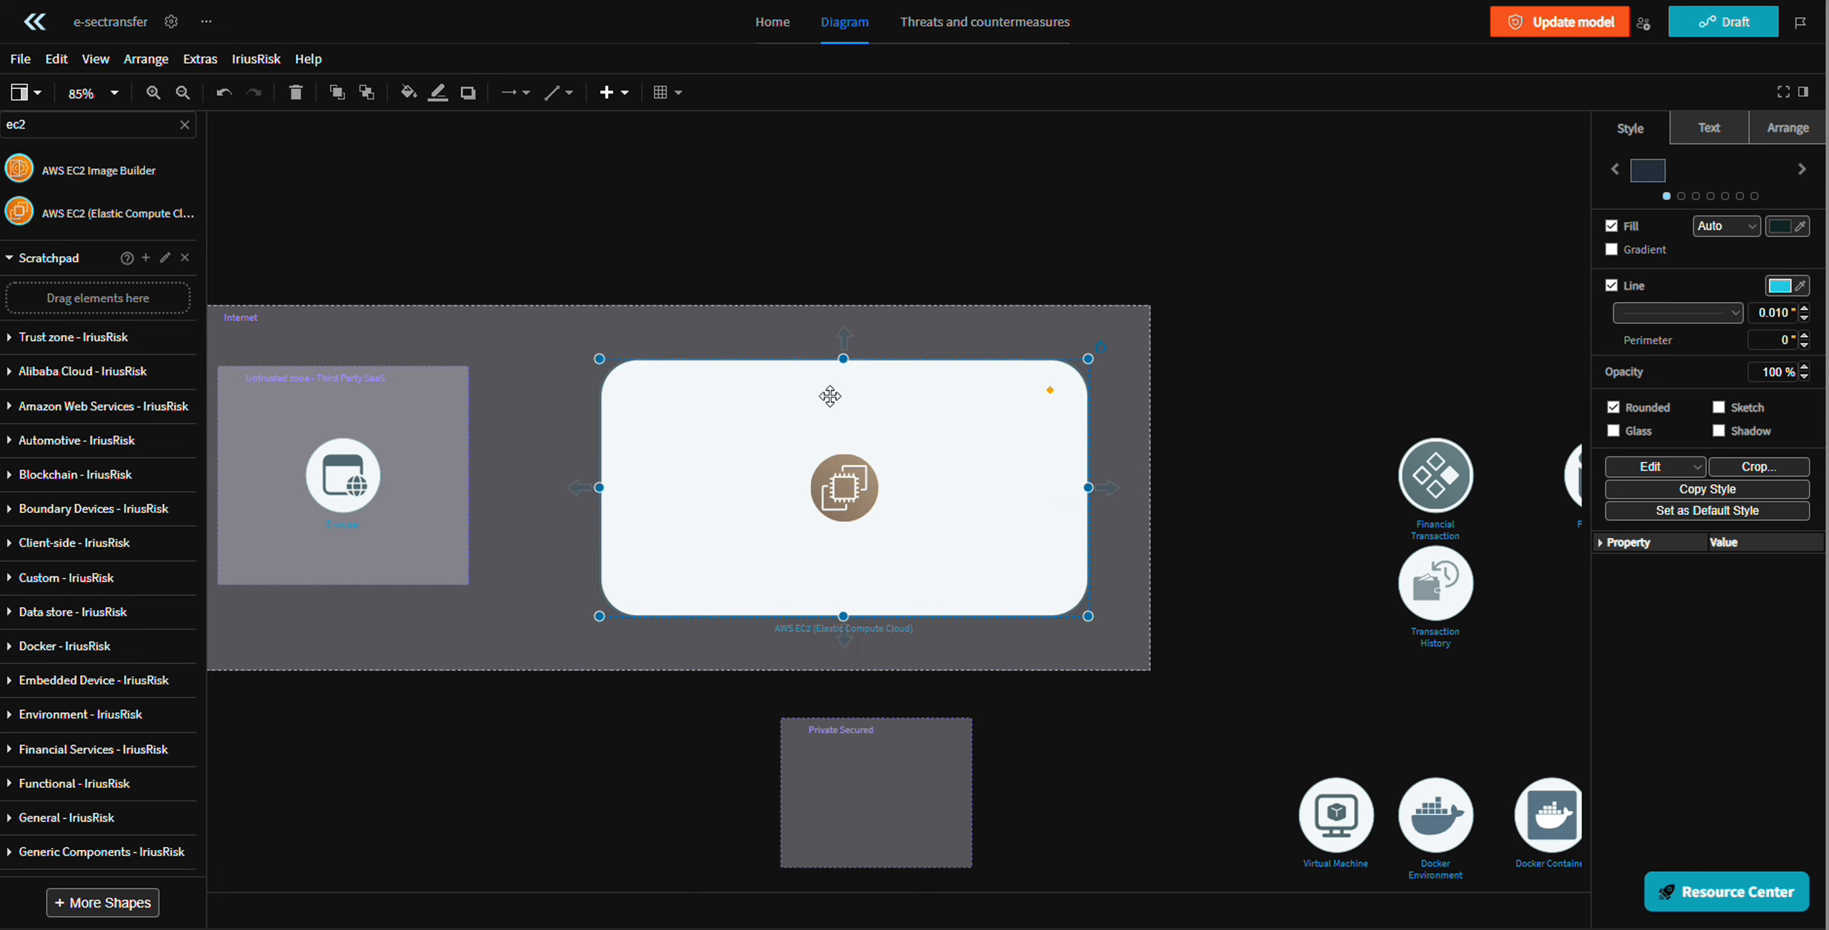
{"action": "left_click", "coordinate": [950, 343]}
{"action": "left_click_drag", "start_coordinate": [998, 424], "coordinate": [904, 353]}
{"action": "left_click_drag", "start_coordinate": [803, 402], "coordinate": [803, 390]}
{"action": "left_click", "coordinate": [767, 281]}
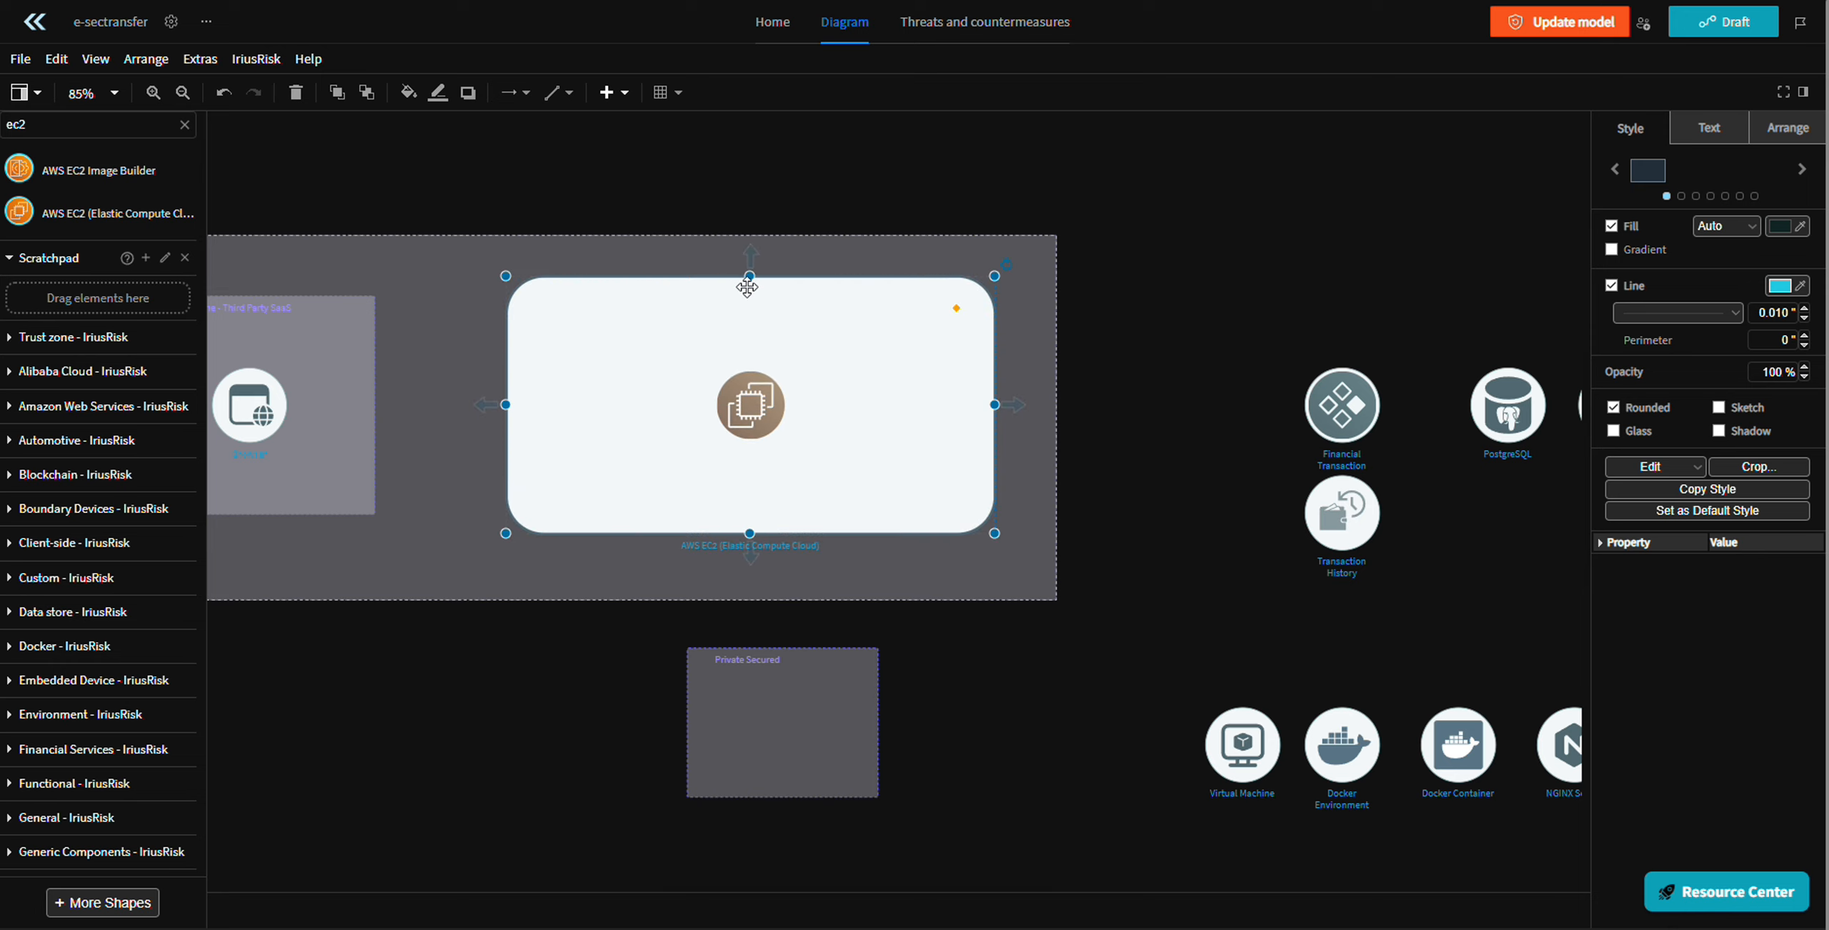
- Extend the AWS EC2 box upward, leftward and downward to nearly fill the Internet zone's height
{"action": "left_click_drag", "start_coordinate": [750, 277], "coordinate": [747, 258]}
{"action": "left_click_drag", "start_coordinate": [507, 395], "coordinate": [466, 394]}
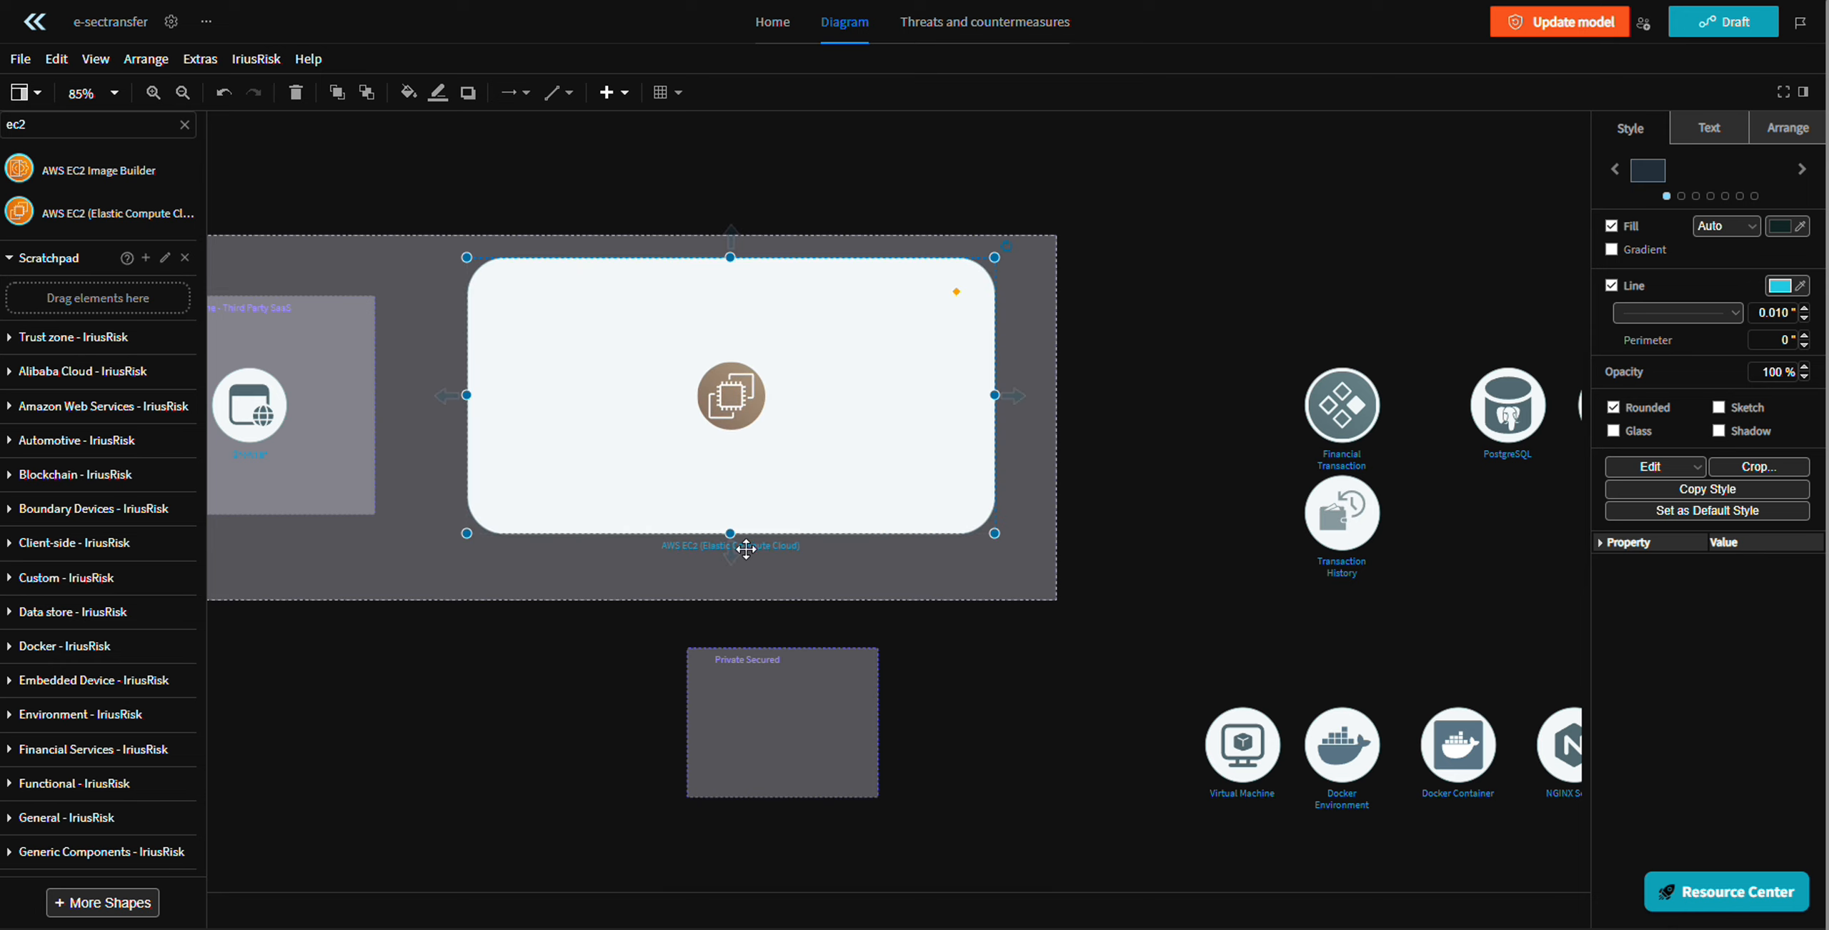
{"action": "left_click_drag", "start_coordinate": [727, 534], "coordinate": [728, 568]}
{"action": "left_click", "coordinate": [1005, 412]}
{"action": "key", "text": "ctrl+z"}
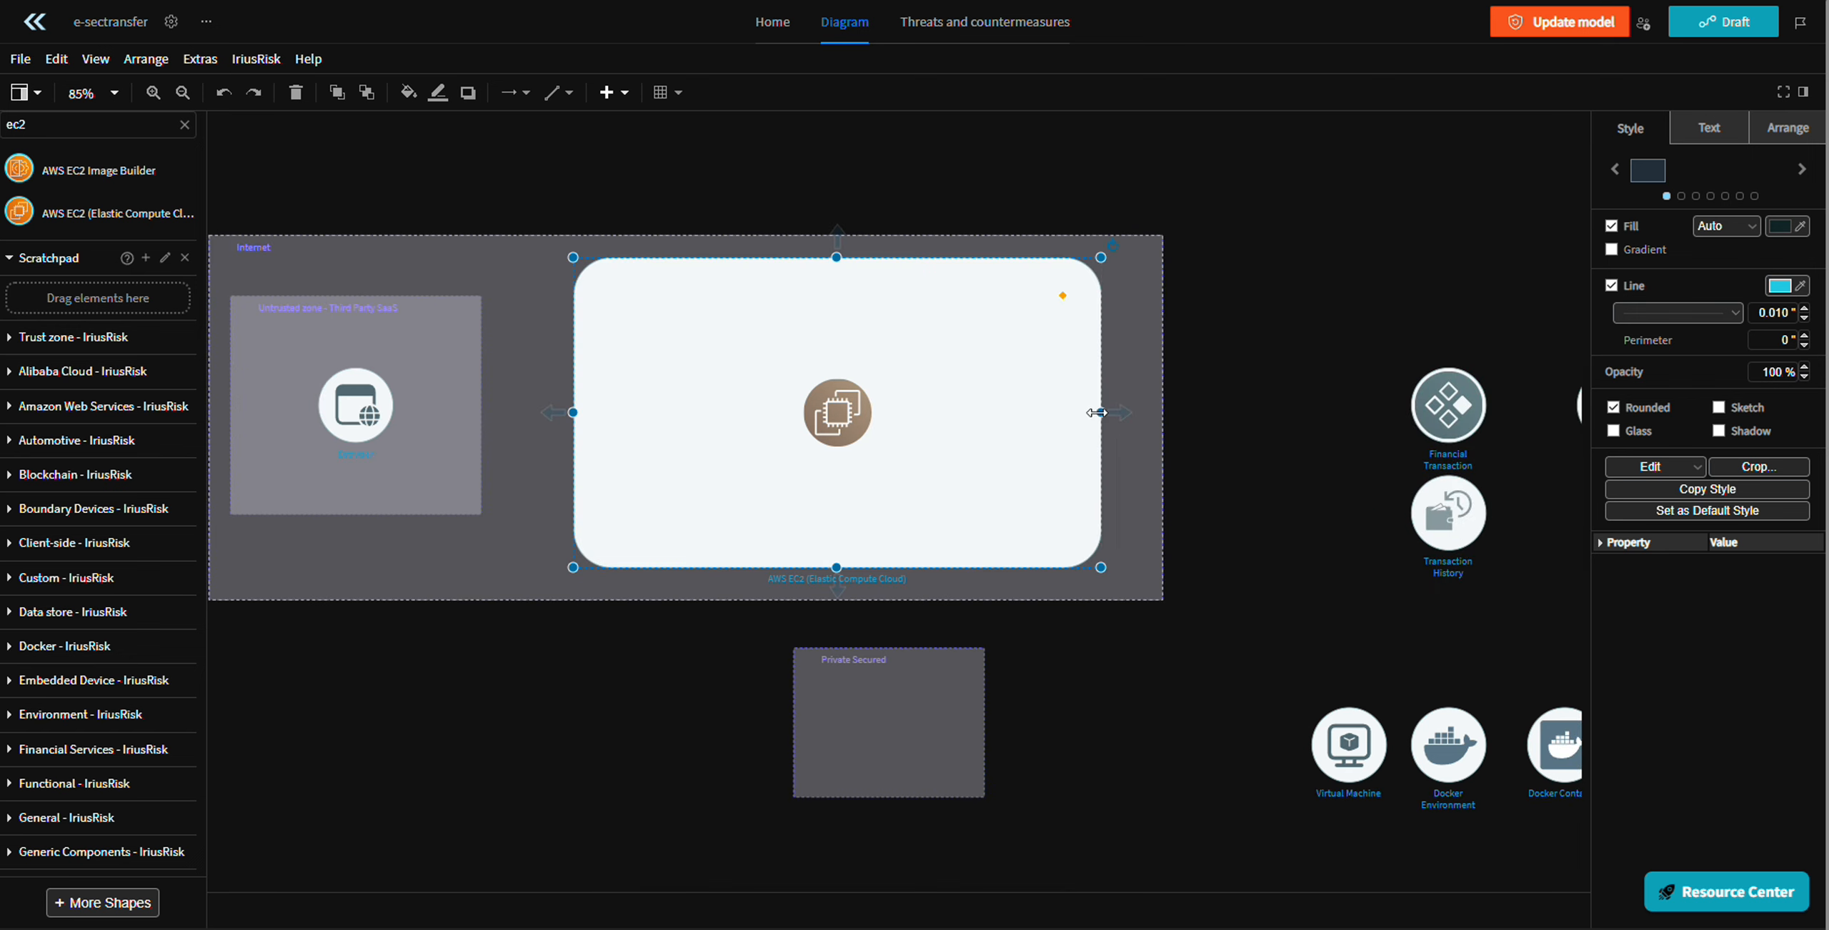
- Widen the AWS EC2 box to the right together with the Internet zone, and delete the Private Secured trust zone
{"action": "left_click_drag", "start_coordinate": [1105, 413], "coordinate": [1228, 413]}
{"action": "left_click", "coordinate": [1078, 394]}
{"action": "left_click", "coordinate": [1163, 443]}
{"action": "left_click", "coordinate": [1107, 420]}
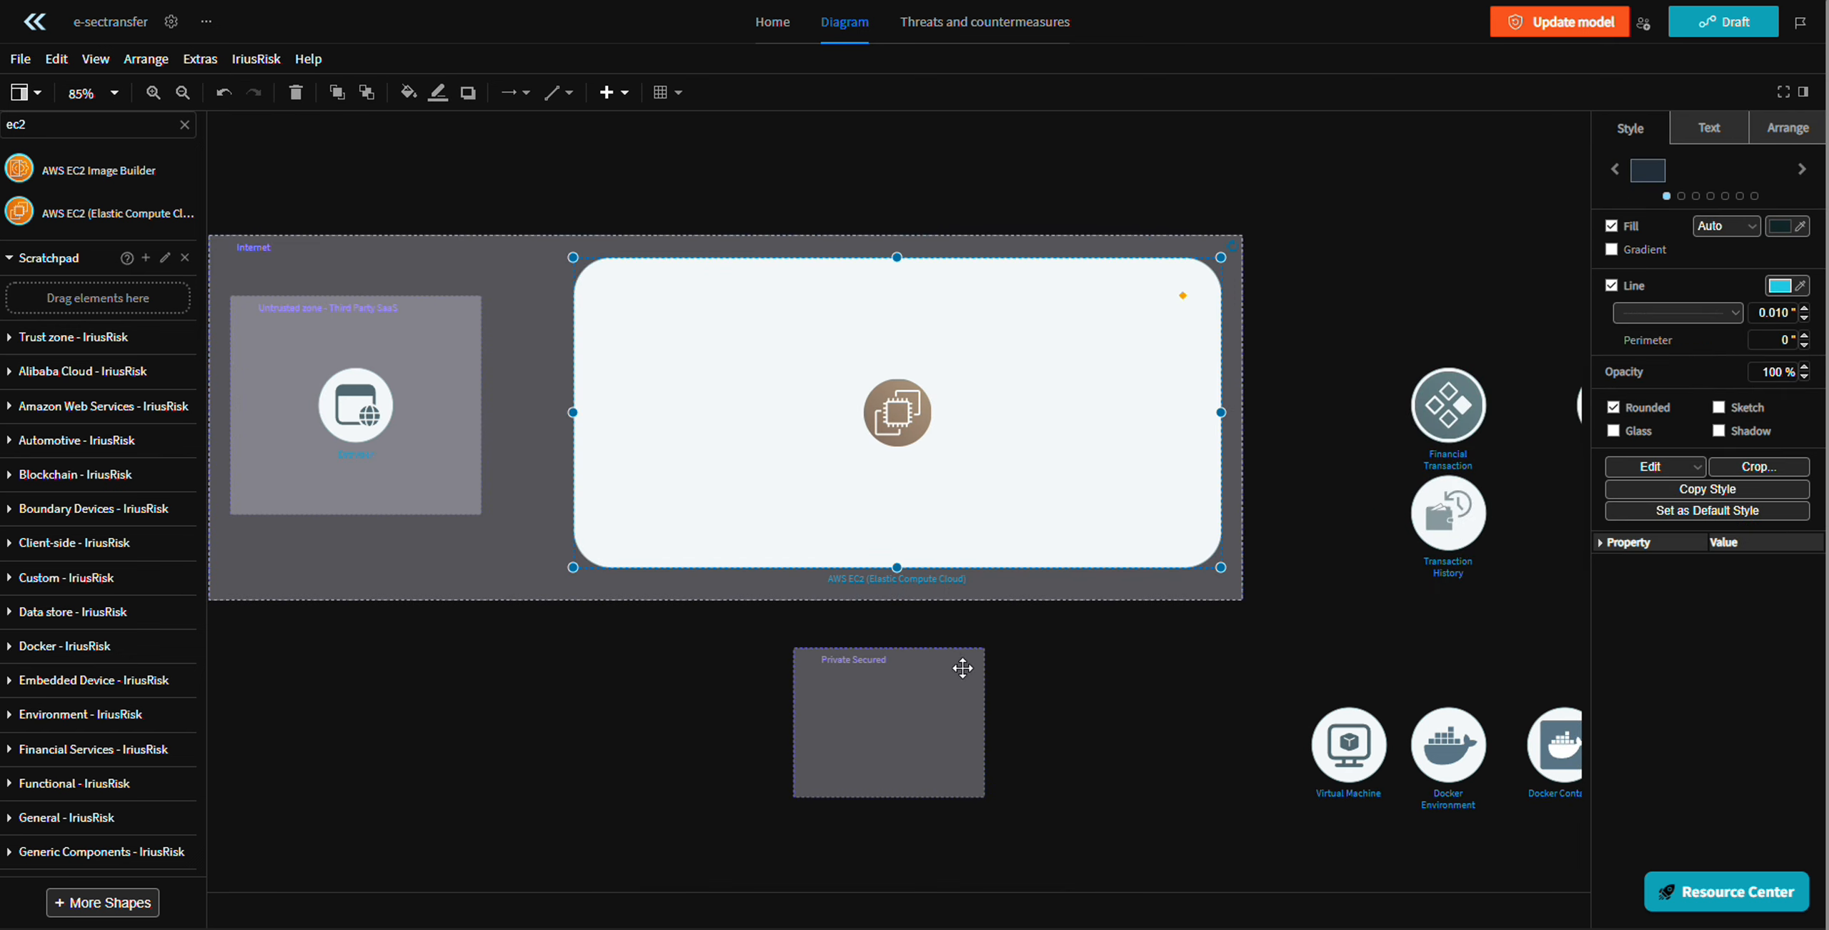
{"action": "left_click", "coordinate": [961, 670]}
{"action": "key", "text": "Delete"}
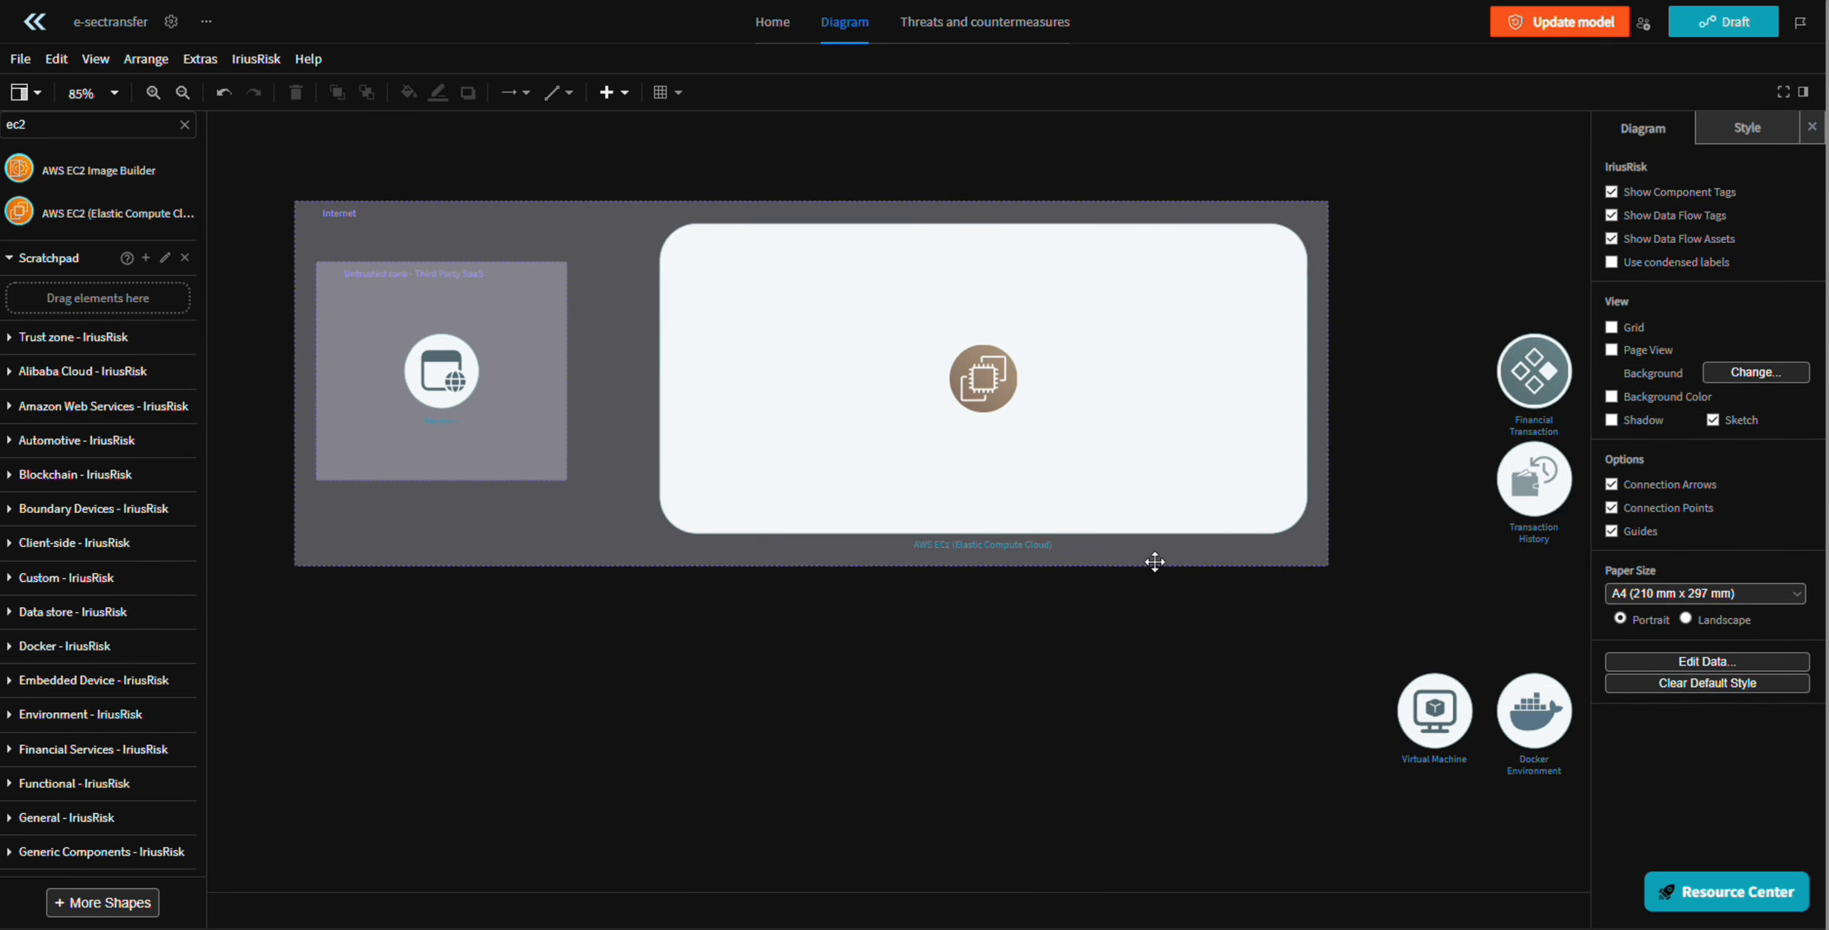
- Move the Docker Environment component into the AWS EC2 box and enlarge it to nearly fill that box
{"action": "left_click_drag", "start_coordinate": [1111, 771], "coordinate": [359, 388]}
{"action": "left_click_drag", "start_coordinate": [648, 472], "coordinate": [1167, 649]}
{"action": "left_click_drag", "start_coordinate": [1086, 608], "coordinate": [1079, 593]}
- Extend the Internet zone's top edge upward and the AWS EC2 box's bottom edge downward for more inner space
{"action": "left_click", "coordinate": [857, 338]}
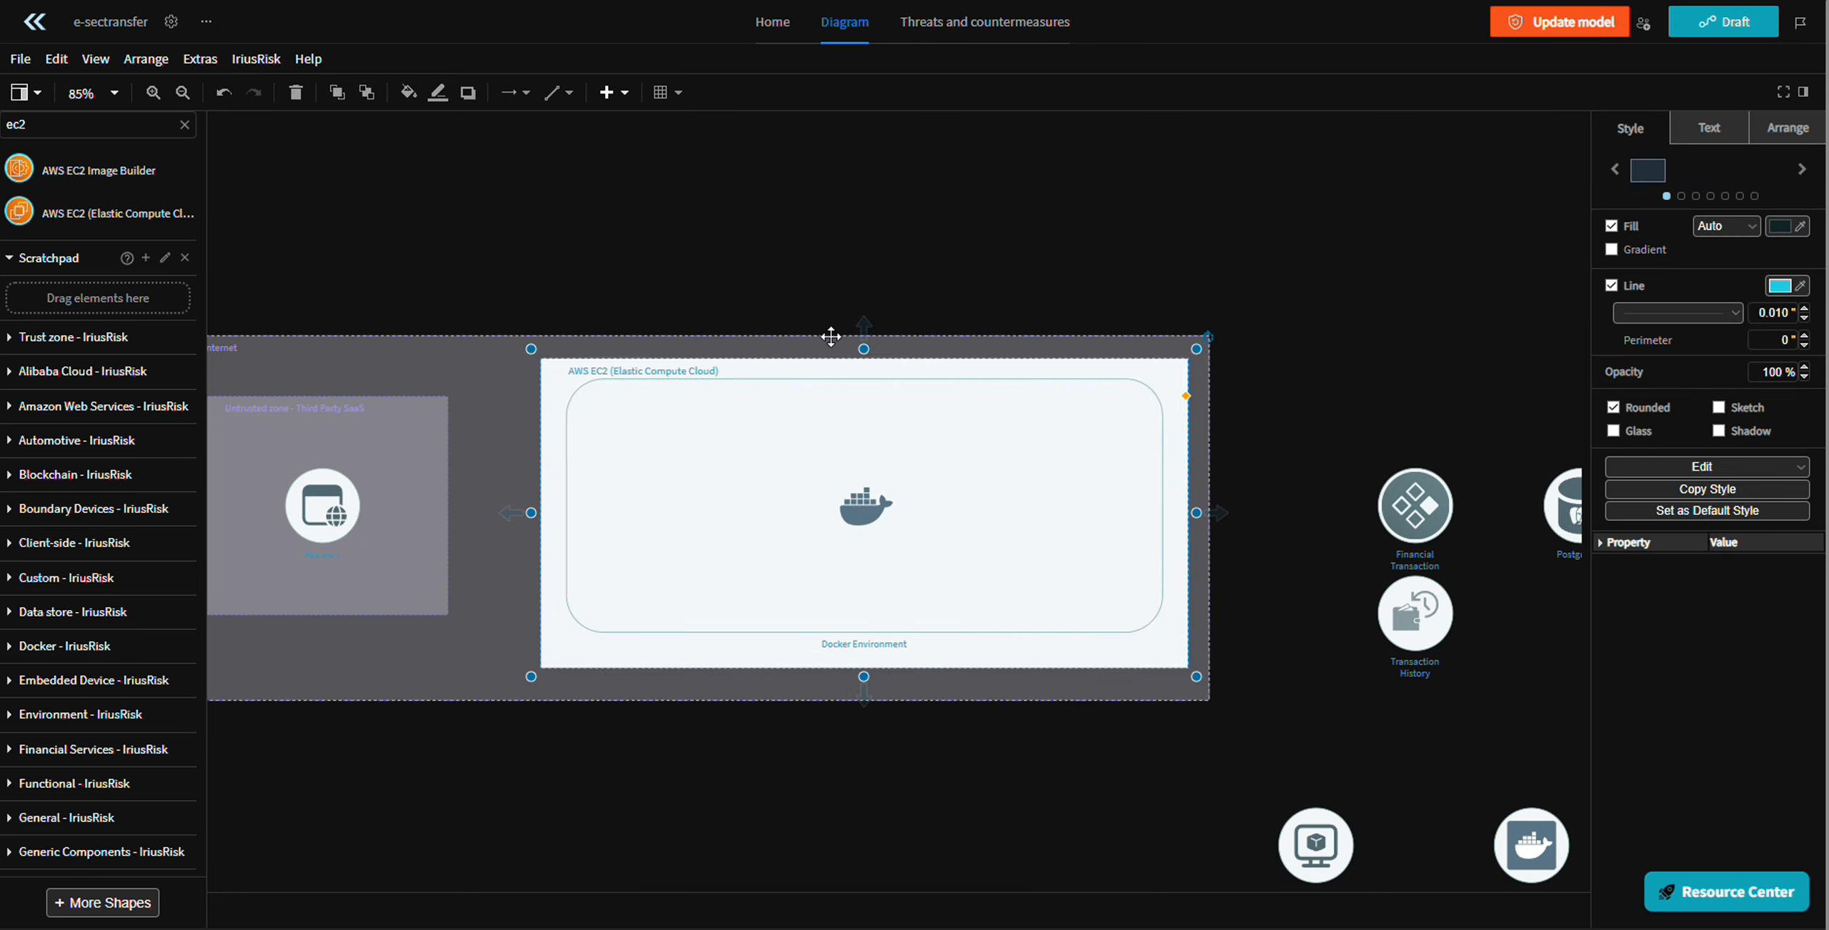
{"action": "left_click_drag", "start_coordinate": [690, 318], "coordinate": [690, 309]}
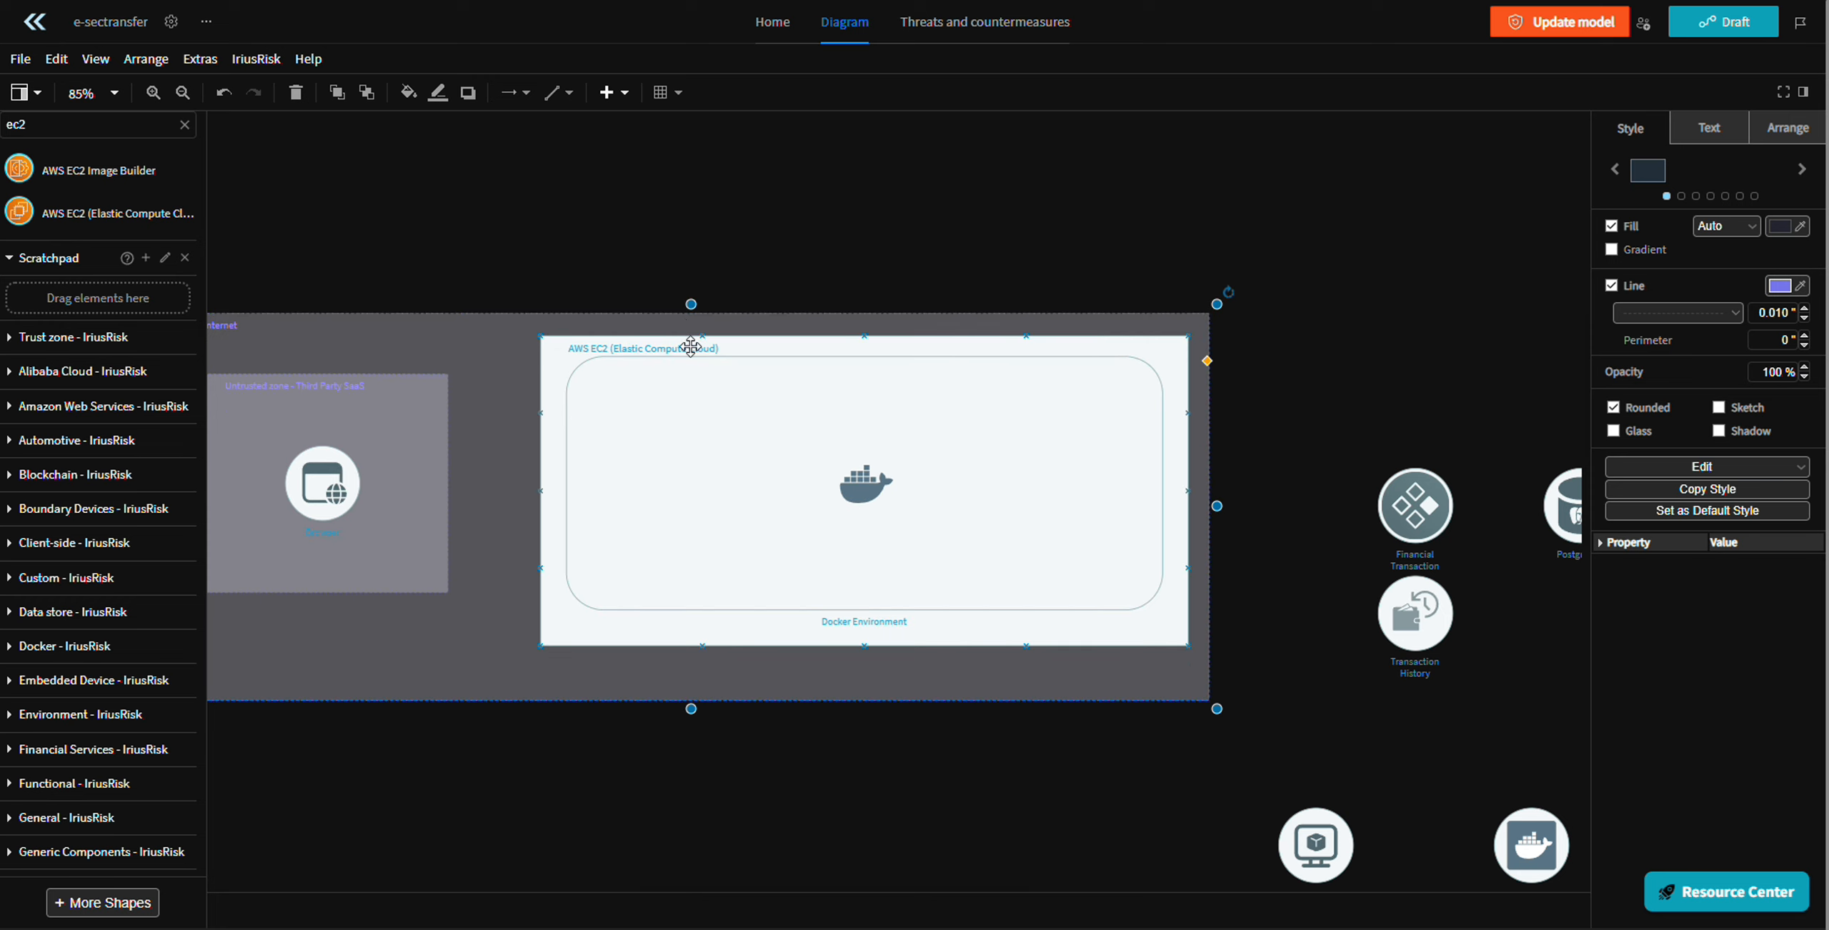
{"action": "left_click", "coordinate": [692, 347]}
{"action": "left_click_drag", "start_coordinate": [865, 654], "coordinate": [866, 673]}
{"action": "left_click_drag", "start_coordinate": [864, 637], "coordinate": [864, 644]}
{"action": "left_click_drag", "start_coordinate": [853, 525], "coordinate": [758, 529]}
{"action": "left_click_drag", "start_coordinate": [1071, 452], "coordinate": [695, 438]}
- Extend the AWS EC2 box leftward and widen the Docker Environment inside it
{"action": "left_click", "coordinate": [527, 490]}
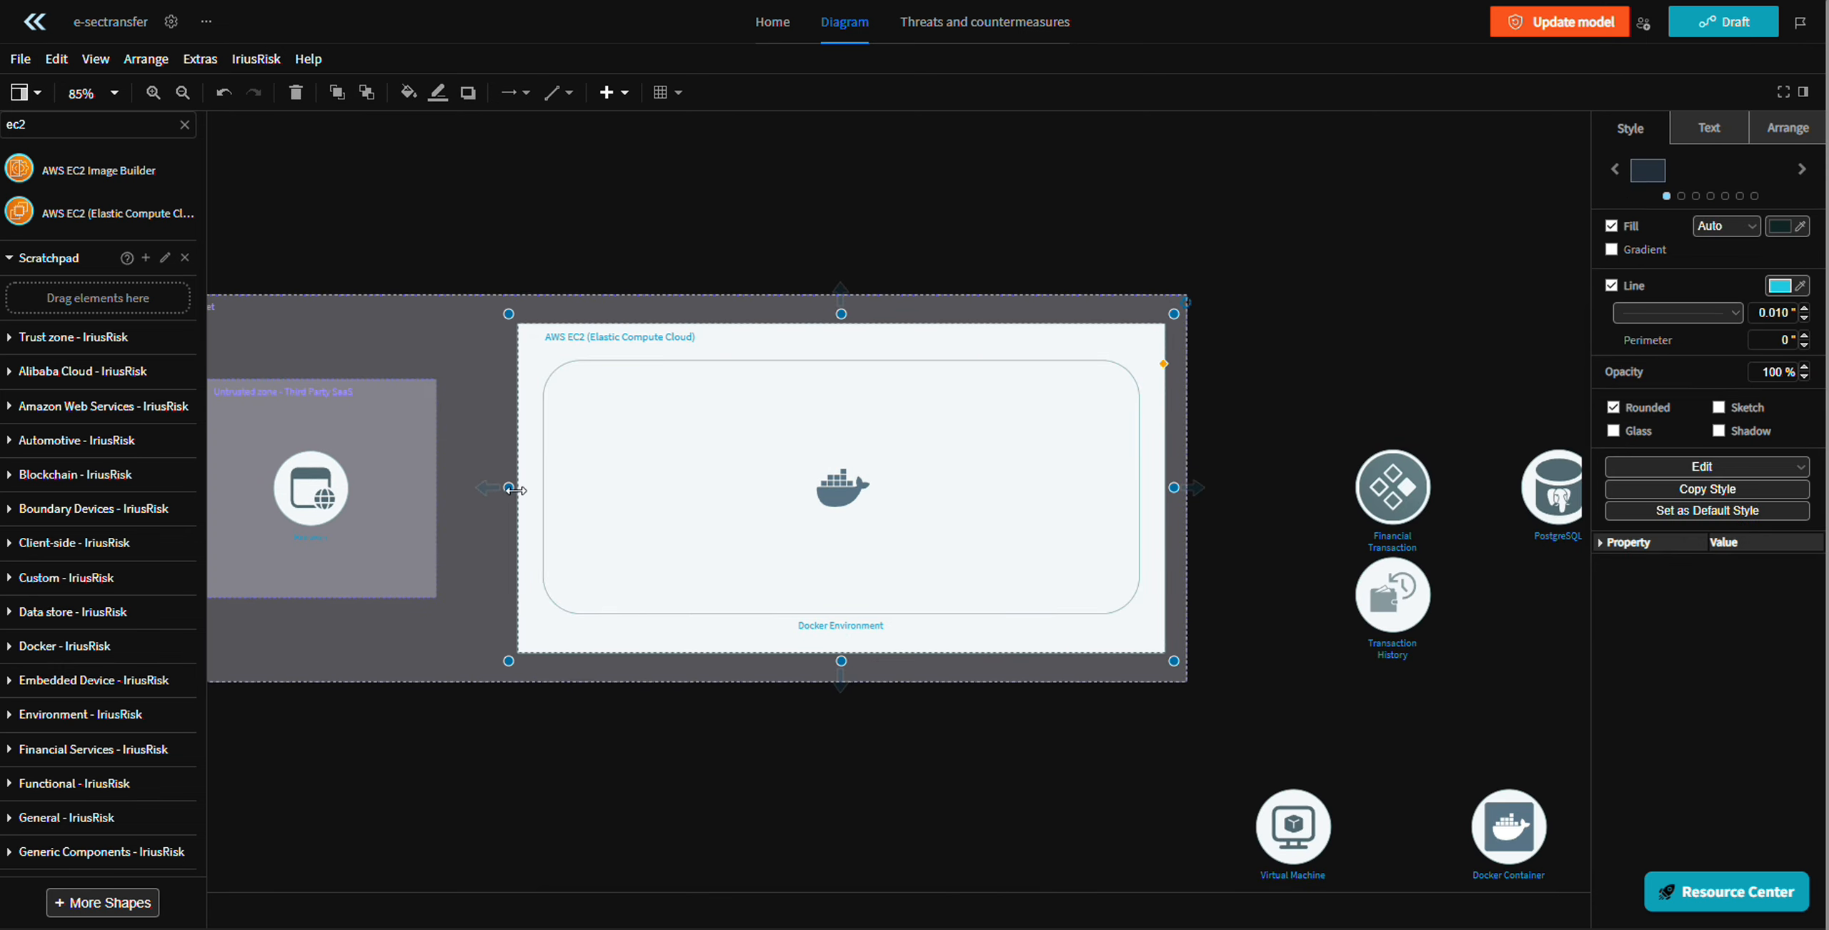
{"action": "left_click_drag", "start_coordinate": [515, 490], "coordinate": [484, 490]}
{"action": "left_click", "coordinate": [968, 604]}
{"action": "left_click_drag", "start_coordinate": [1106, 482], "coordinate": [1141, 485]}
- Move the Docker Environment out of AWS EC2 onto the canvas below, with the Virtual Machine component just above it
{"action": "left_click_drag", "start_coordinate": [1249, 458], "coordinate": [1233, 356]}
{"action": "left_click_drag", "start_coordinate": [1270, 744], "coordinate": [618, 360]}
{"action": "left_click_drag", "start_coordinate": [755, 388], "coordinate": [865, 797]}
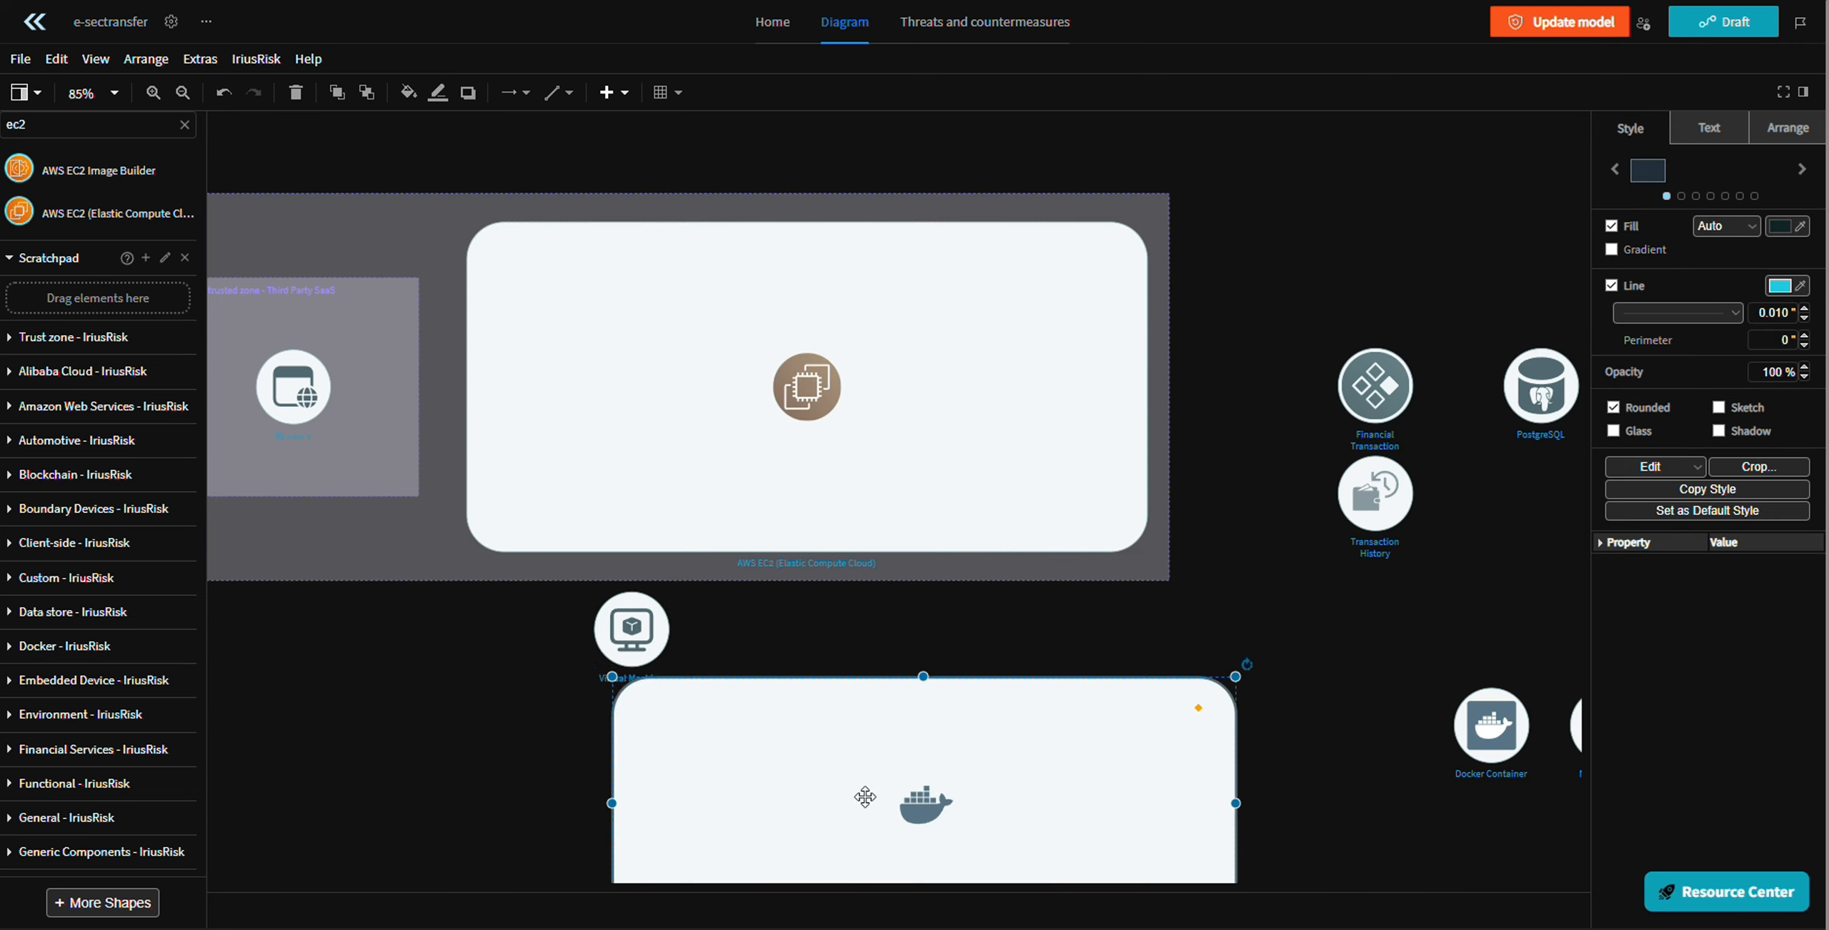
- Place the Virtual Machine component inside the AWS EC2 box and enlarge it to nearly fill that box
{"action": "left_click_drag", "start_coordinate": [632, 629], "coordinate": [1131, 531]}
{"action": "left_click_drag", "start_coordinate": [971, 472], "coordinate": [971, 470]}
{"action": "left_click", "coordinate": [886, 620]}
- Shrink the Docker Environment box and move it inside the Virtual Machine
{"action": "left_click", "coordinate": [1165, 707]}
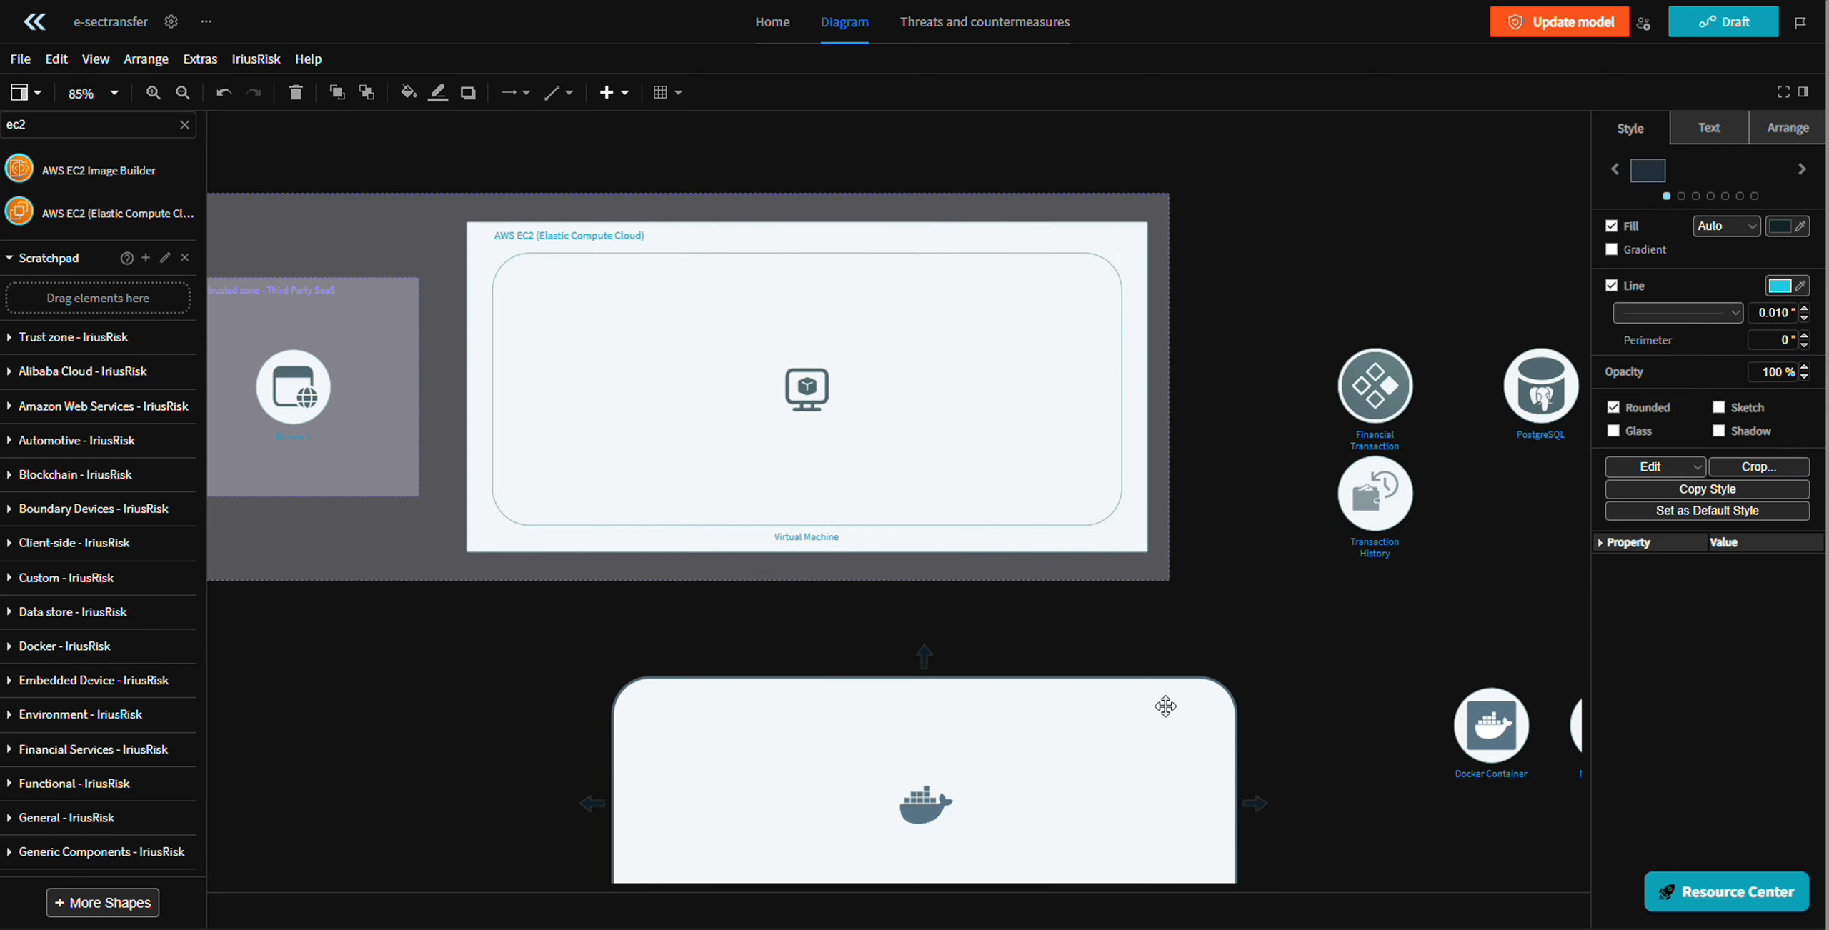
{"action": "left_click_drag", "start_coordinate": [1236, 678], "coordinate": [1105, 734]}
{"action": "left_click_drag", "start_coordinate": [966, 810], "coordinate": [853, 395]}
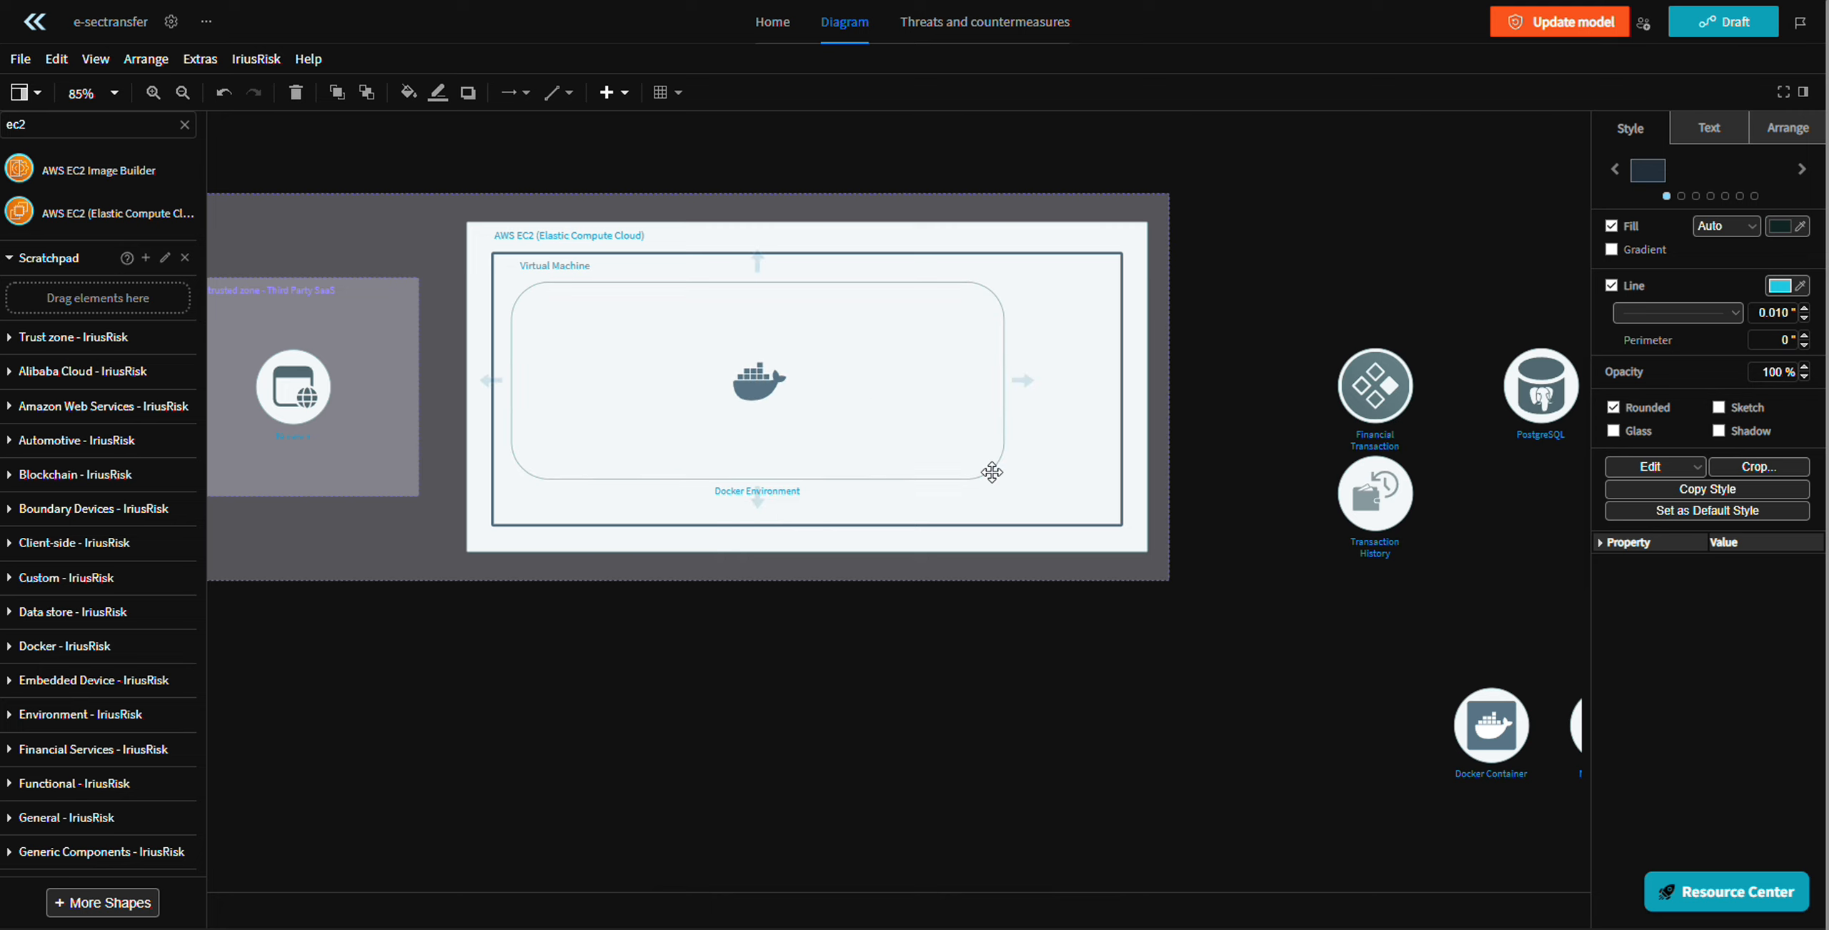
- Enlarge the Docker Environment to nearly fill the Virtual Machine, raising its bottom edge to fit its label inside
{"action": "left_click_drag", "start_coordinate": [999, 474], "coordinate": [1100, 512]}
{"action": "mouse_move", "coordinate": [1047, 486]}
{"action": "left_mouse_down"}
{"action": "mouse_move", "coordinate": [1058, 475]}
{"action": "mouse_move", "coordinate": [1045, 480]}
{"action": "left_mouse_up"}
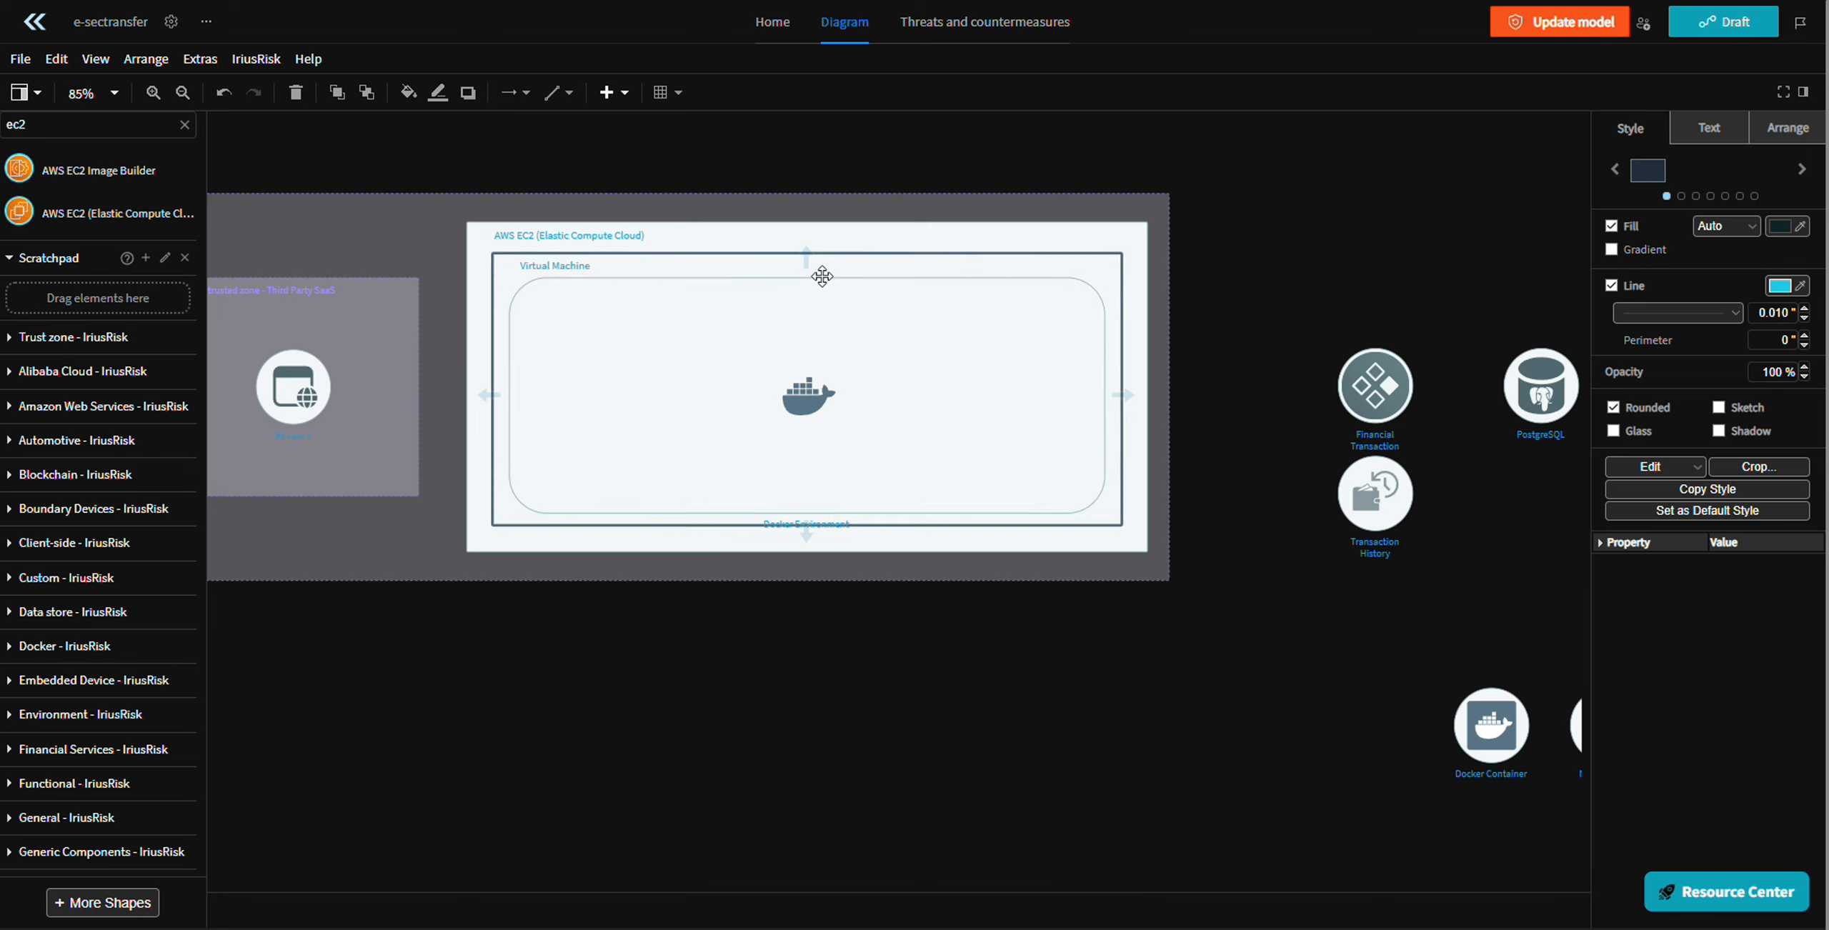
{"action": "scroll", "coordinate": [805, 264], "scroll_direction": "up", "scroll_amount": 3}
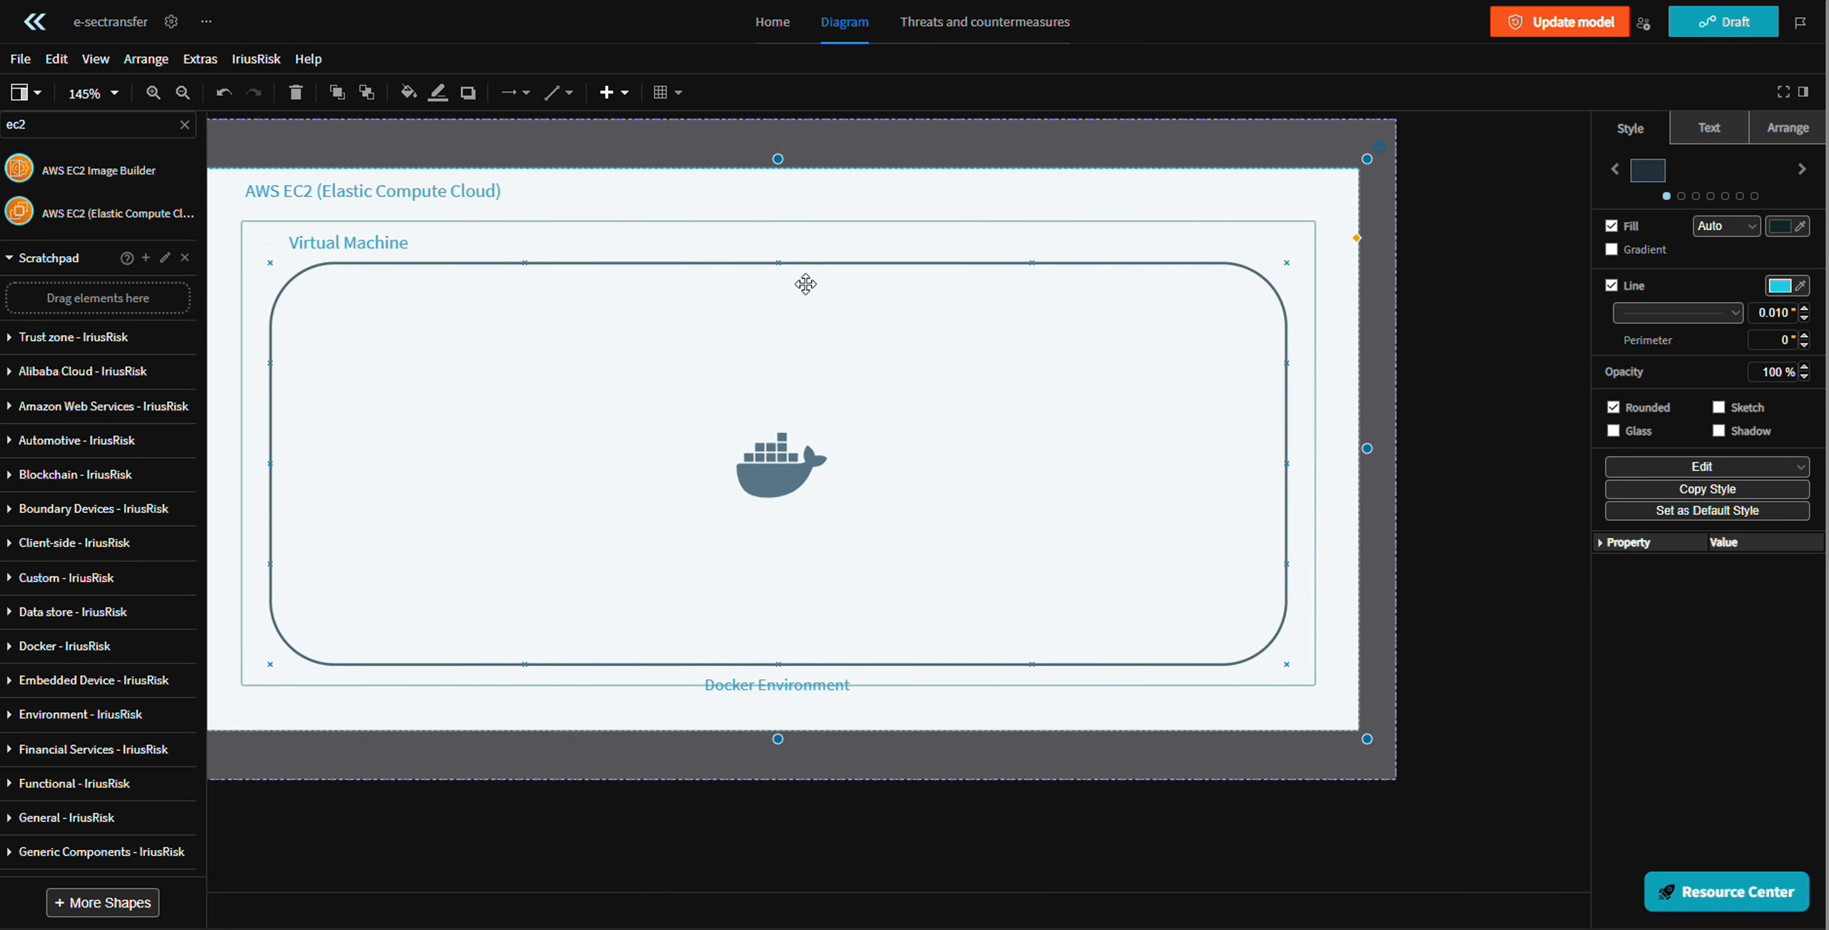
{"action": "left_click", "coordinate": [786, 267]}
{"action": "left_click", "coordinate": [546, 327]}
{"action": "scroll", "coordinate": [628, 364], "scroll_direction": "down", "scroll_amount": 2}
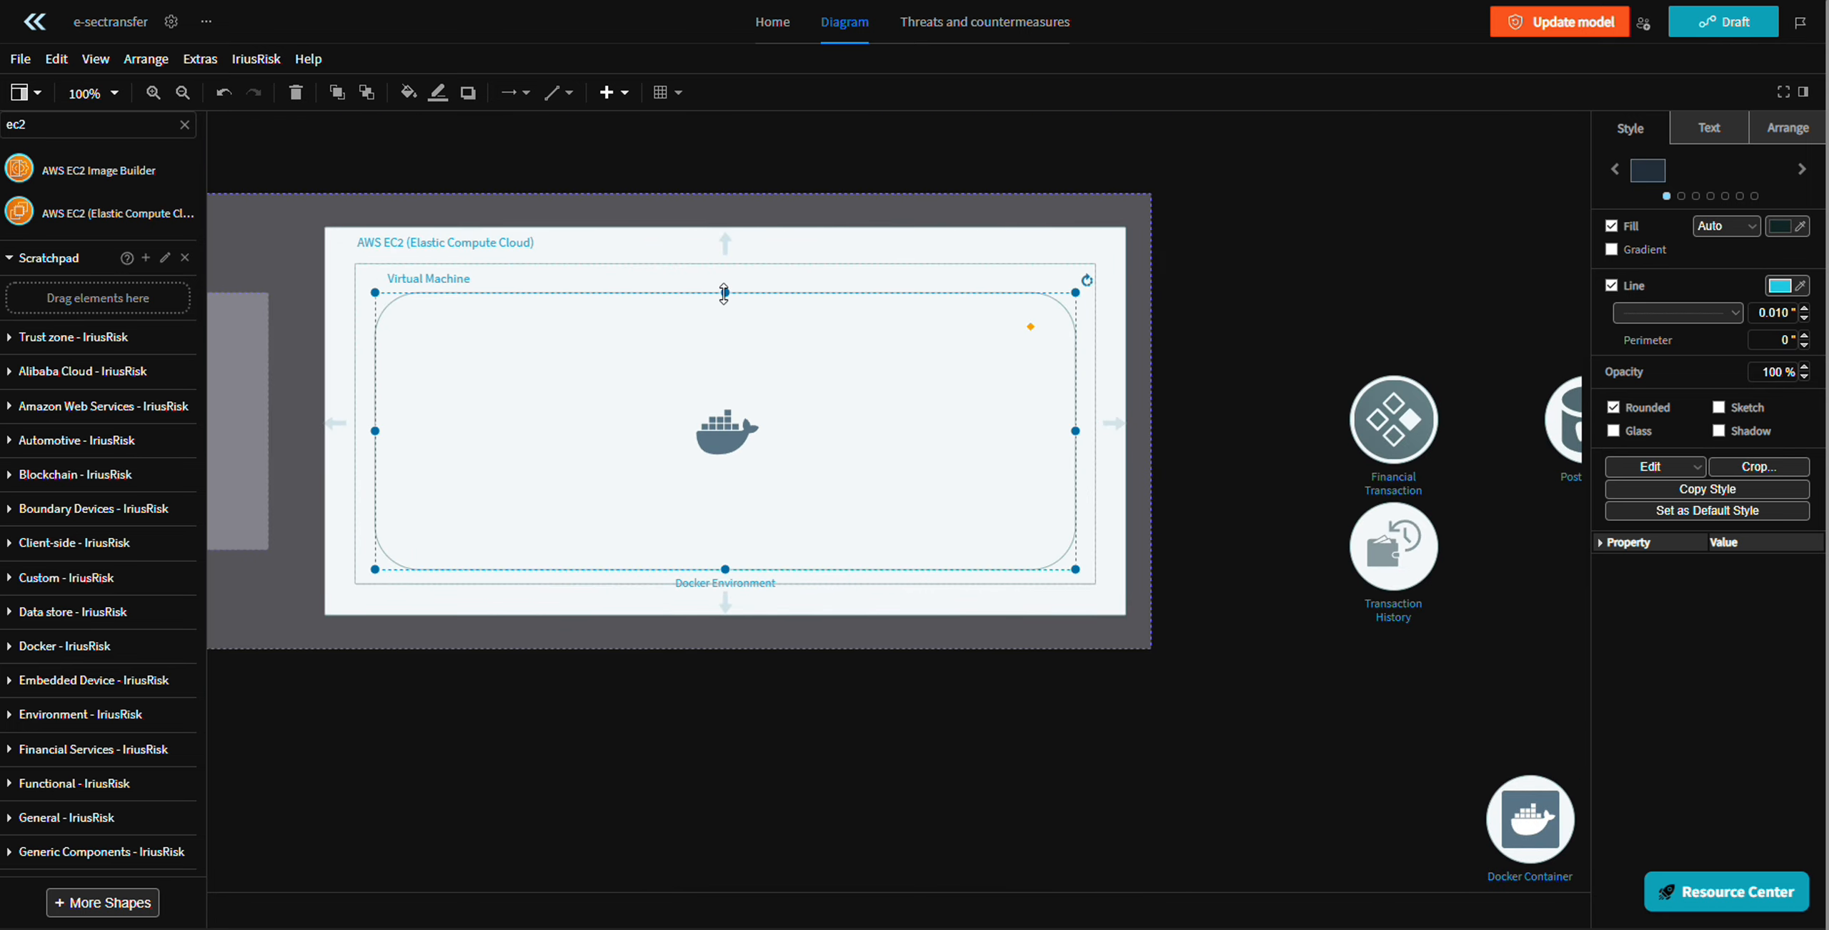
{"action": "left_click_drag", "start_coordinate": [645, 369], "coordinate": [716, 353]}
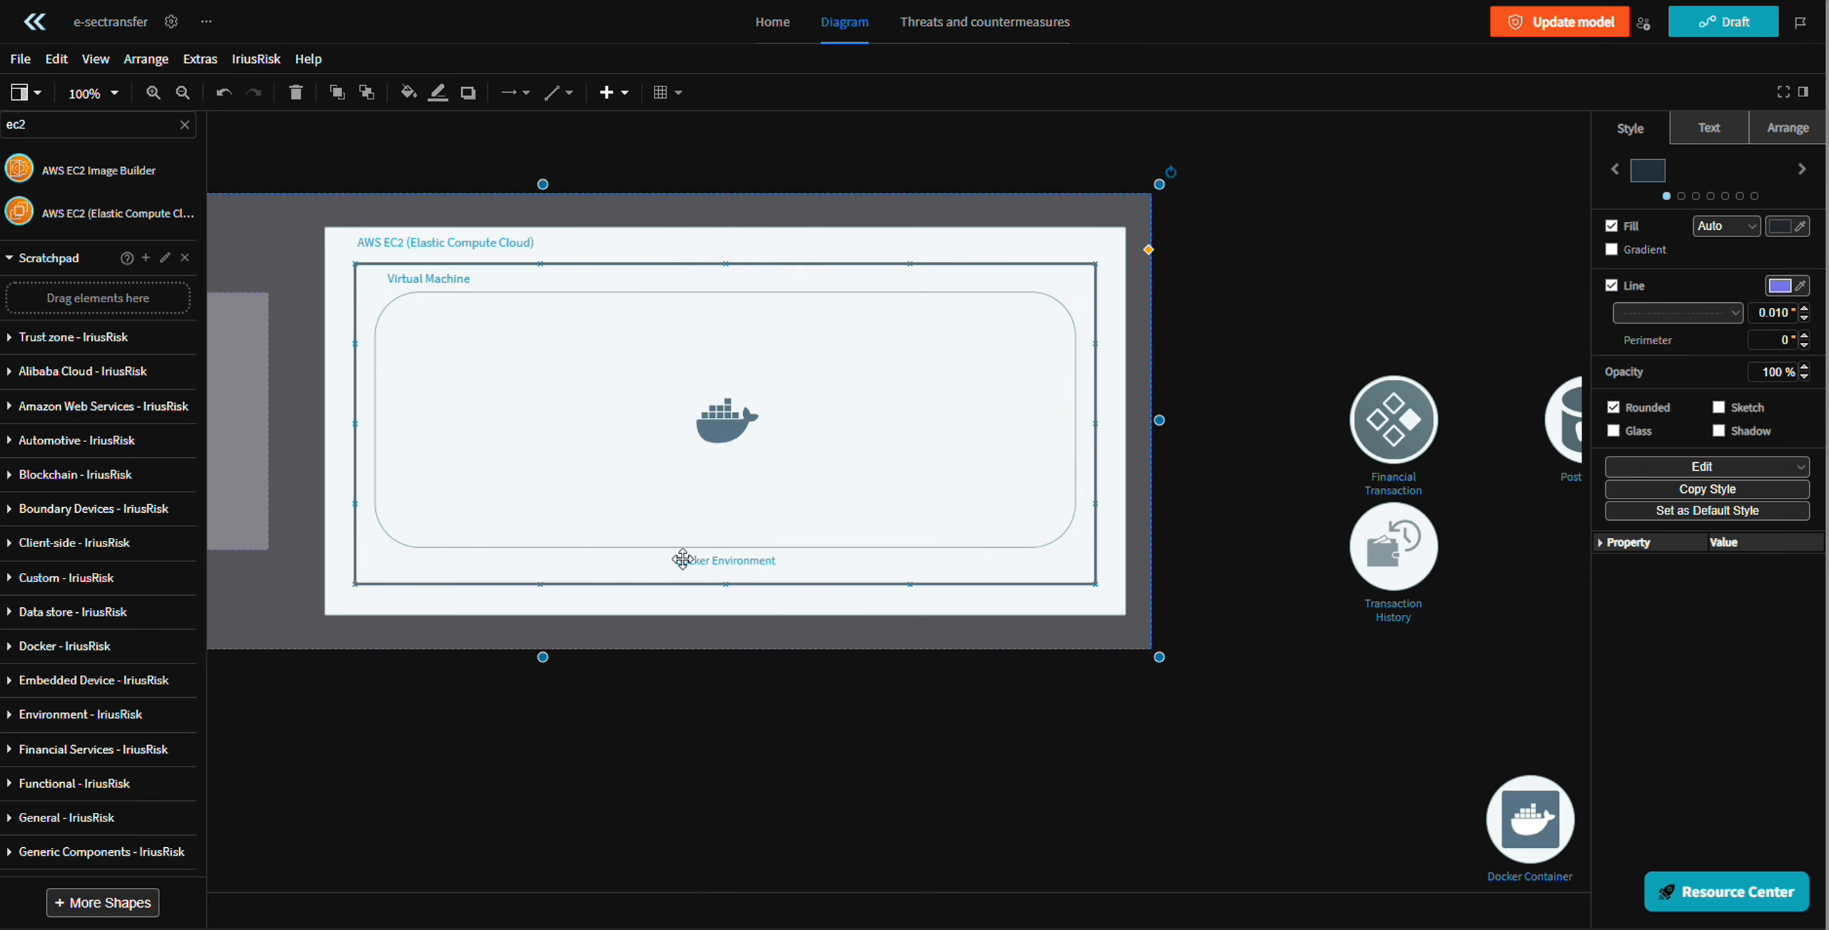
- Place three enlarged Docker Container components side by side inside the Docker Environment
{"action": "left_click", "coordinate": [1286, 559]}
{"action": "left_click_drag", "start_coordinate": [1511, 836], "coordinate": [726, 812]}
{"action": "left_click_drag", "start_coordinate": [612, 701], "coordinate": [523, 323]}
{"action": "left_click_drag", "start_coordinate": [637, 208], "coordinate": [608, 238]}
{"action": "mouse_move", "coordinate": [543, 311]}
{"action": "left_mouse_down"}
{"action": "mouse_move", "coordinate": [537, 295]}
{"action": "mouse_move", "coordinate": [747, 325]}
{"action": "mouse_move", "coordinate": [959, 305]}
{"action": "left_mouse_up"}
{"action": "left_click", "coordinate": [604, 641]}
{"action": "key", "text": "Delete"}
{"action": "left_click", "coordinate": [523, 349]}
{"action": "left_click", "coordinate": [1143, 330]}
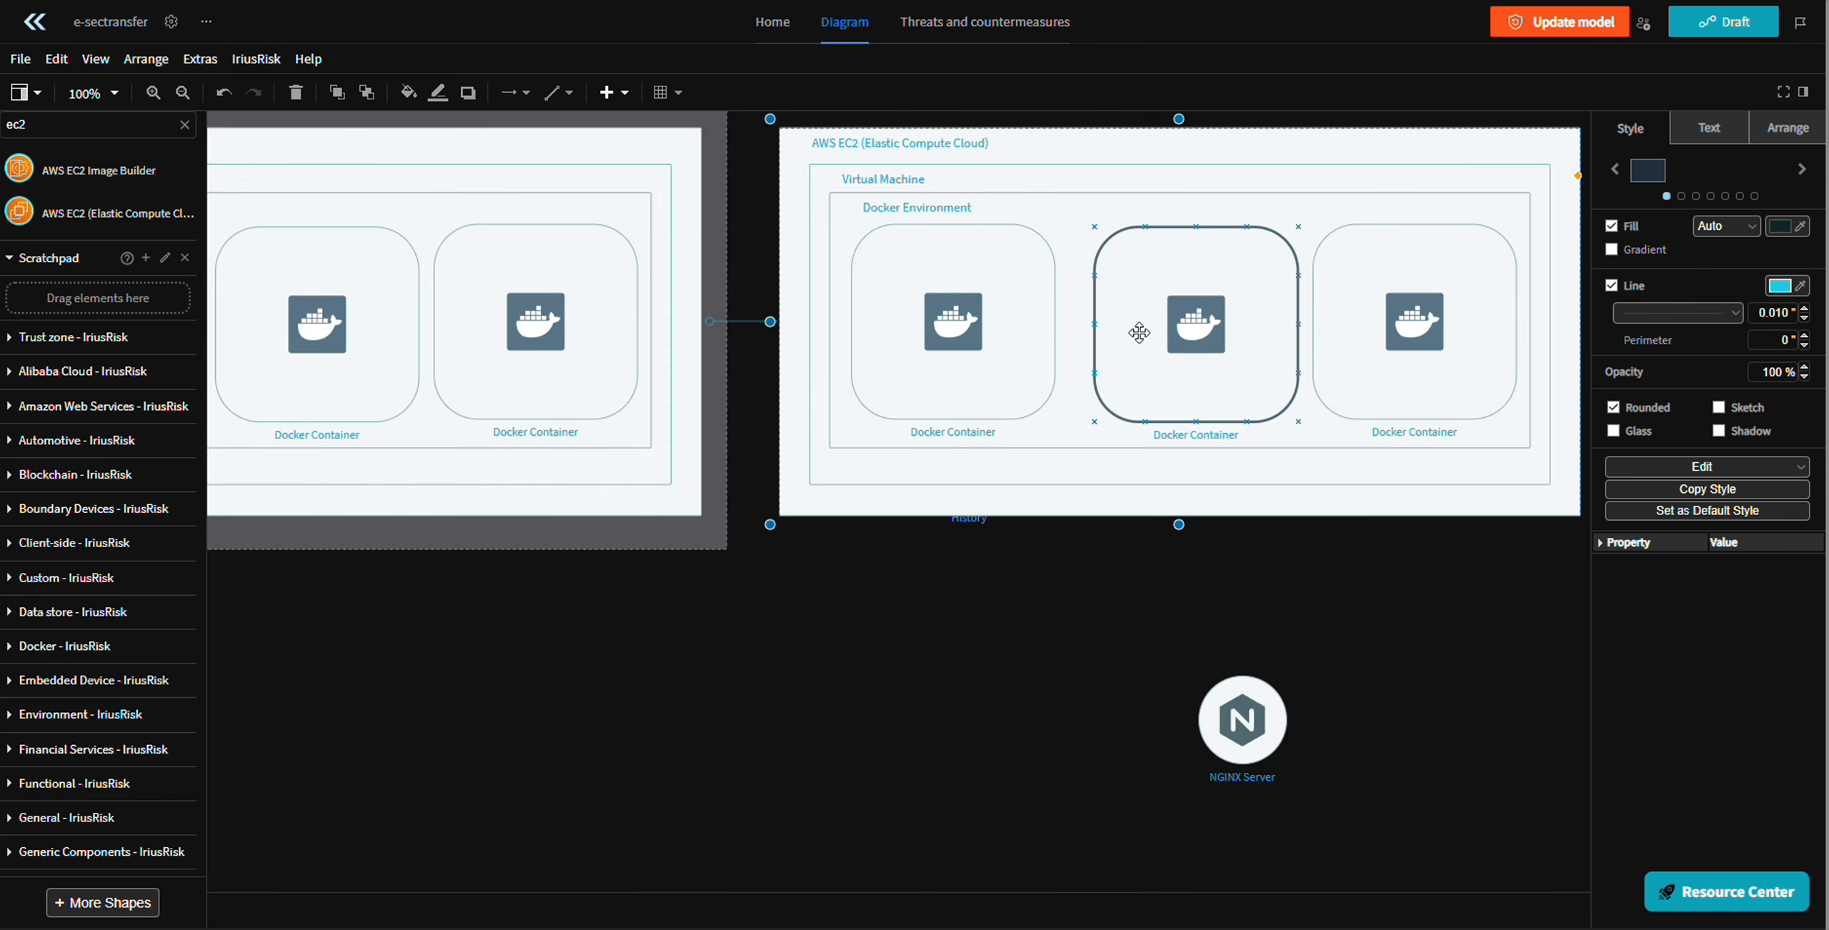
{"action": "key", "text": "ctrl+z"}
- Widen the AWS EC2, Virtual Machine and Docker Environment boxes slightly to the right within the Internet zone
{"action": "left_click_drag", "start_coordinate": [707, 396], "coordinate": [909, 539]}
{"action": "left_click", "coordinate": [909, 539]}
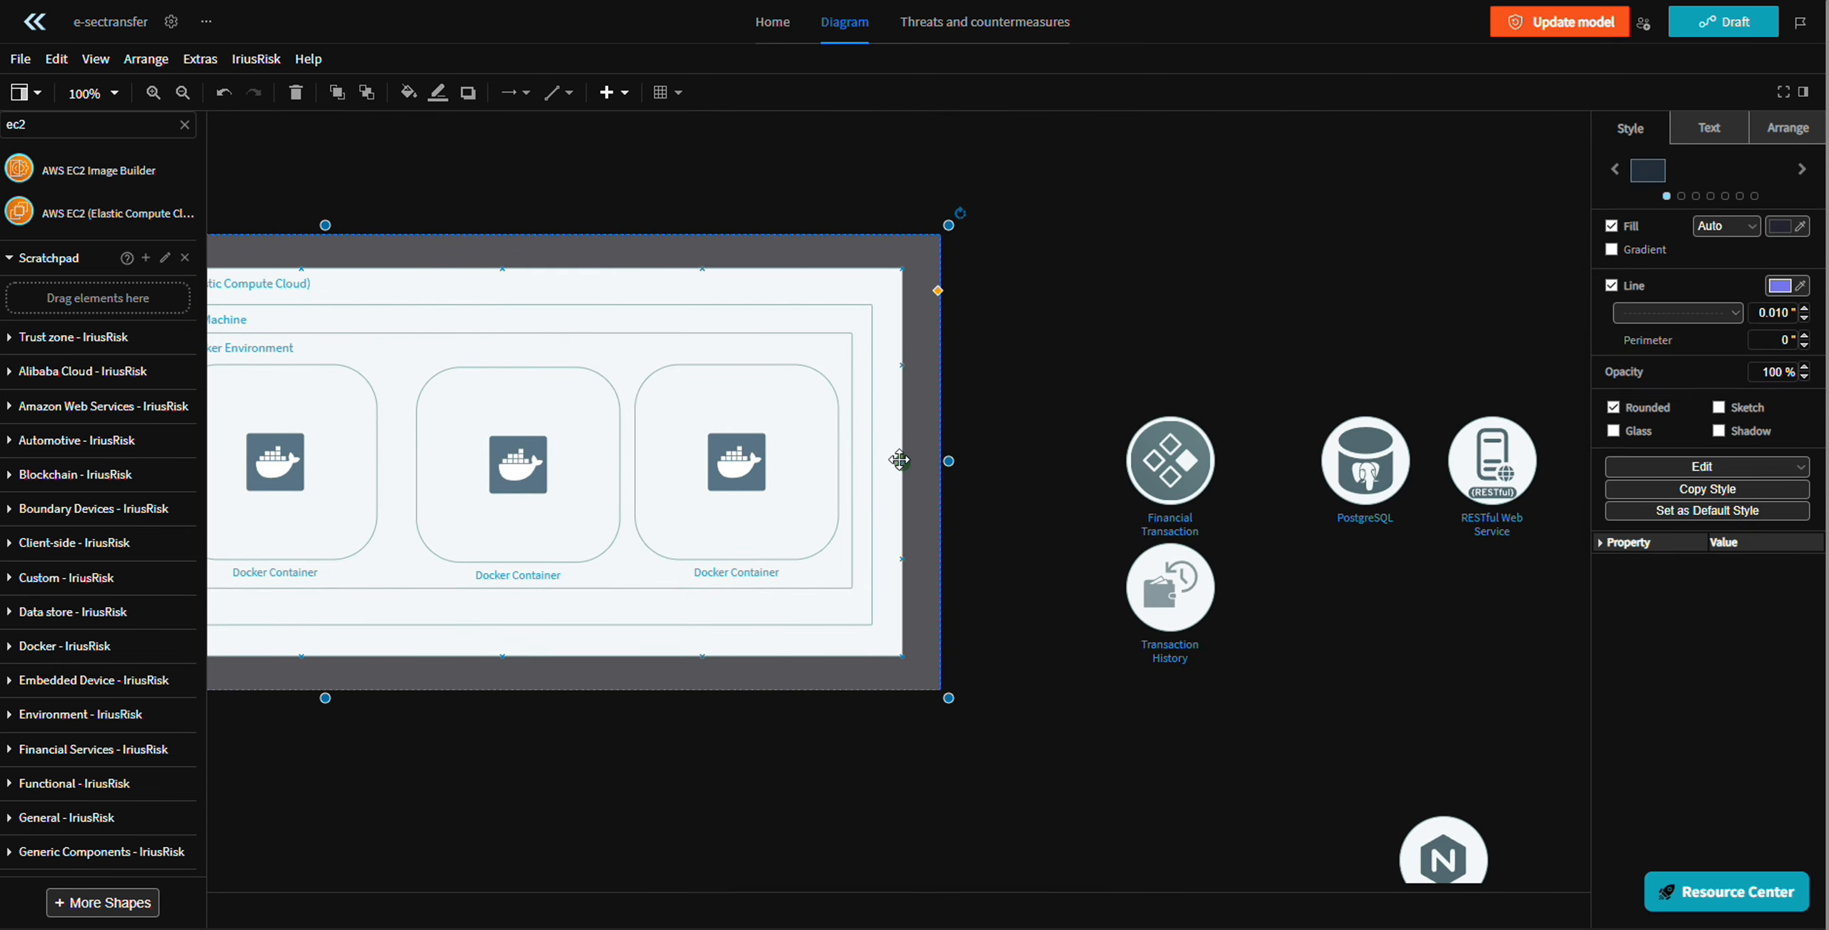
{"action": "left_click", "coordinate": [863, 461]}
{"action": "left_click_drag", "start_coordinate": [918, 459], "coordinate": [874, 463]}
{"action": "left_click", "coordinate": [847, 462]}
{"action": "left_click_drag", "start_coordinate": [812, 469], "coordinate": [911, 453]}
{"action": "left_click", "coordinate": [920, 454]}
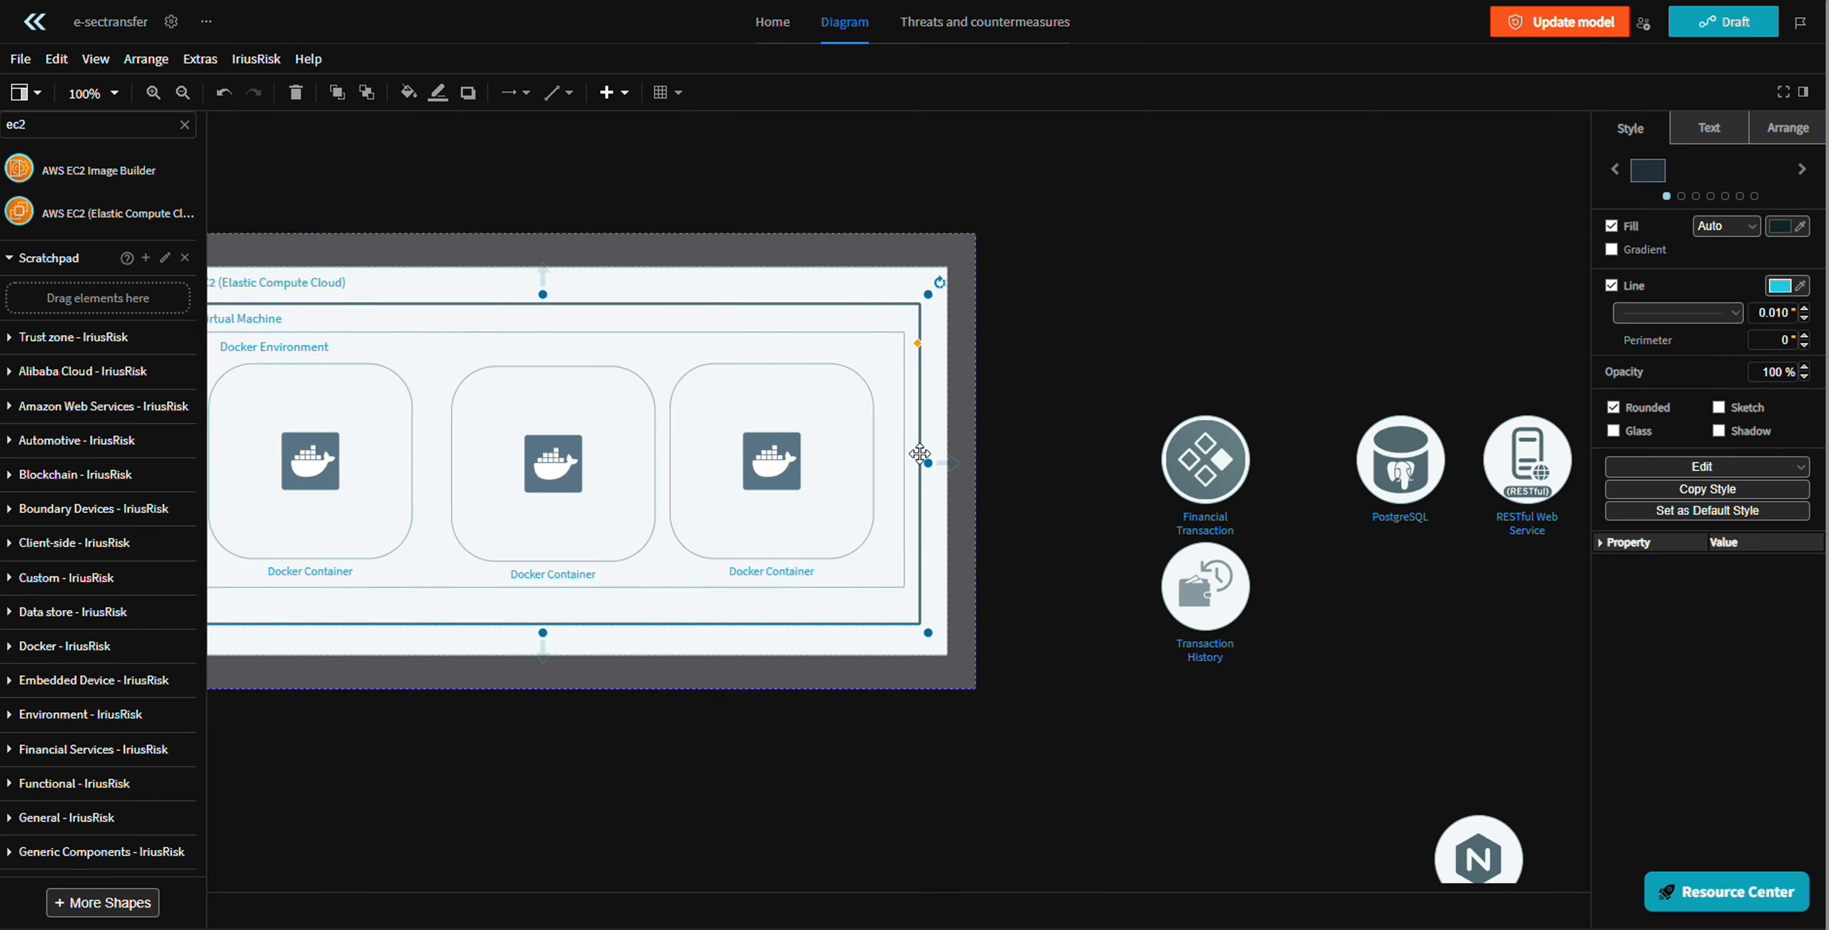
{"action": "left_click", "coordinate": [984, 416]}
- Shift the second and third Docker Containers so all three are evenly spaced in the Docker Environment
{"action": "left_click_drag", "start_coordinate": [698, 486], "coordinate": [743, 488]}
{"action": "left_click", "coordinate": [568, 482]}
{"action": "left_click_drag", "start_coordinate": [567, 481], "coordinate": [566, 495]}
- Move the Web Client component onto the canvas below the Internet zone and enlarge it into a rounded box
{"action": "left_click_drag", "start_coordinate": [512, 636], "coordinate": [770, 607]}
{"action": "scroll", "coordinate": [731, 559], "scroll_direction": "down", "scroll_amount": 1}
{"action": "scroll", "coordinate": [731, 559], "scroll_direction": "up", "scroll_amount": 1}
{"action": "left_click_drag", "start_coordinate": [1182, 721], "coordinate": [708, 666]}
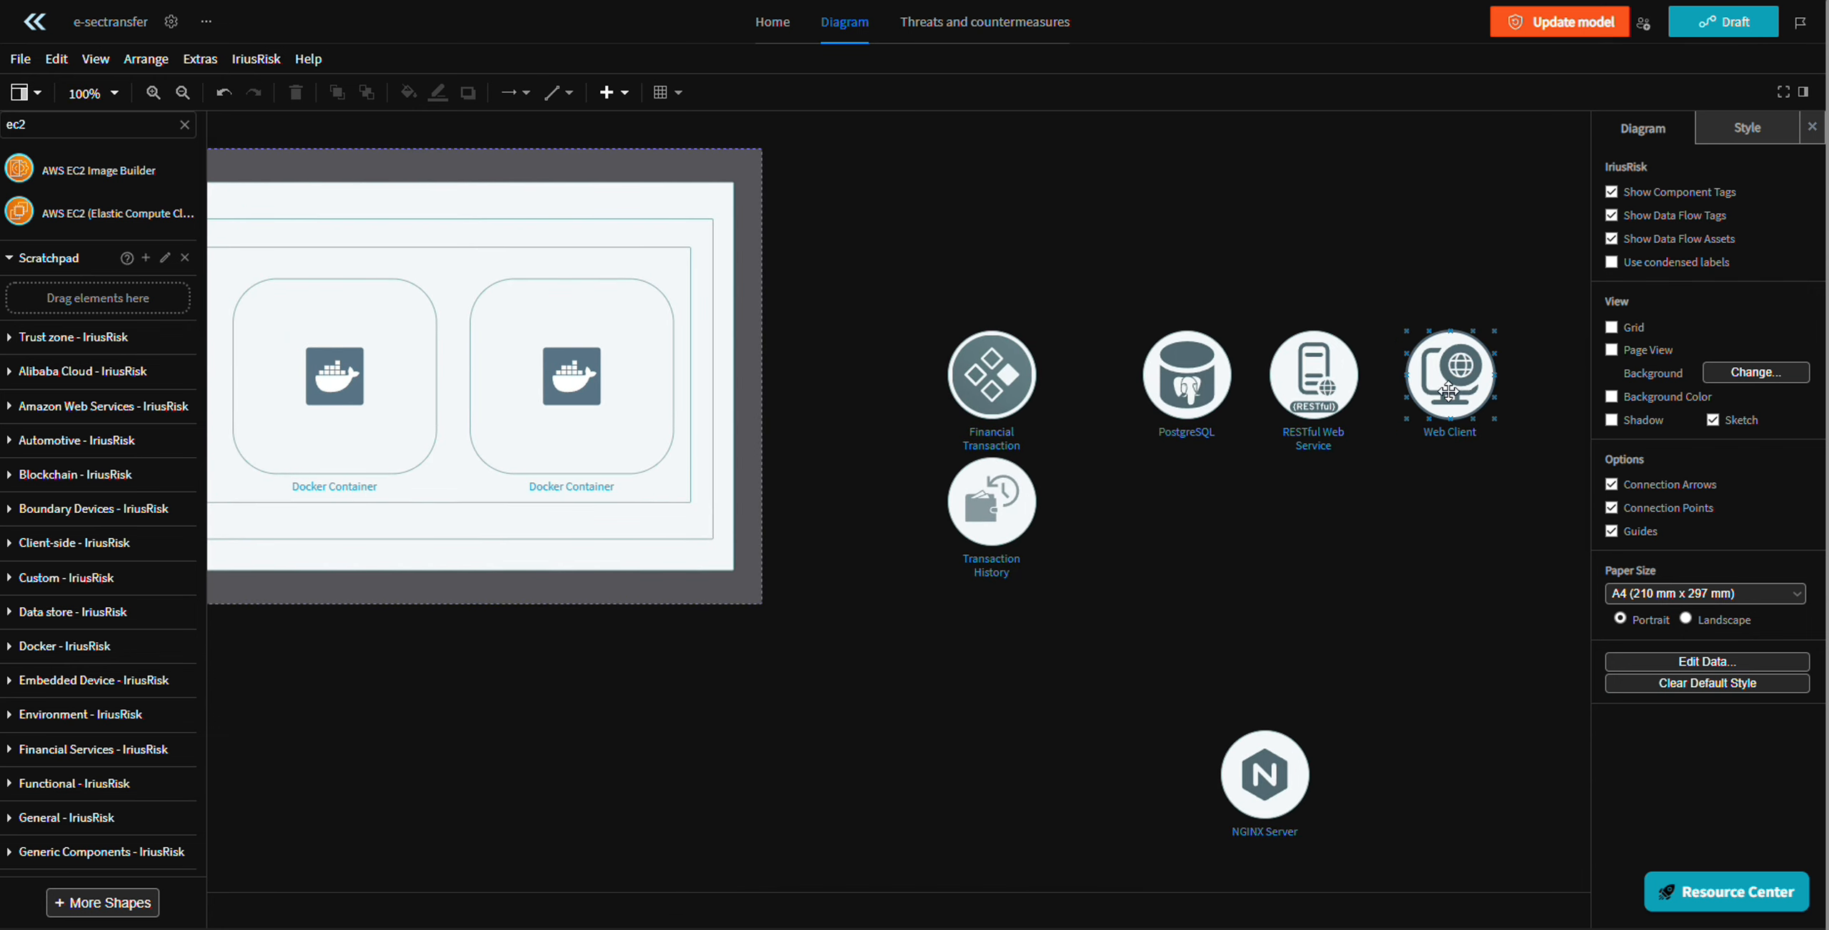
{"action": "left_click_drag", "start_coordinate": [1451, 375], "coordinate": [307, 757]}
{"action": "left_click_drag", "start_coordinate": [617, 573], "coordinate": [1385, 615]}
{"action": "left_click_drag", "start_coordinate": [1044, 814], "coordinate": [984, 855]}
- Increase the height of the Internet zone and extend the AWS EC2 box downward to nearly fill it
{"action": "left_click_drag", "start_coordinate": [874, 555], "coordinate": [795, 653]}
{"action": "left_click", "coordinate": [790, 304]}
{"action": "left_click_drag", "start_coordinate": [839, 283], "coordinate": [837, 208]}
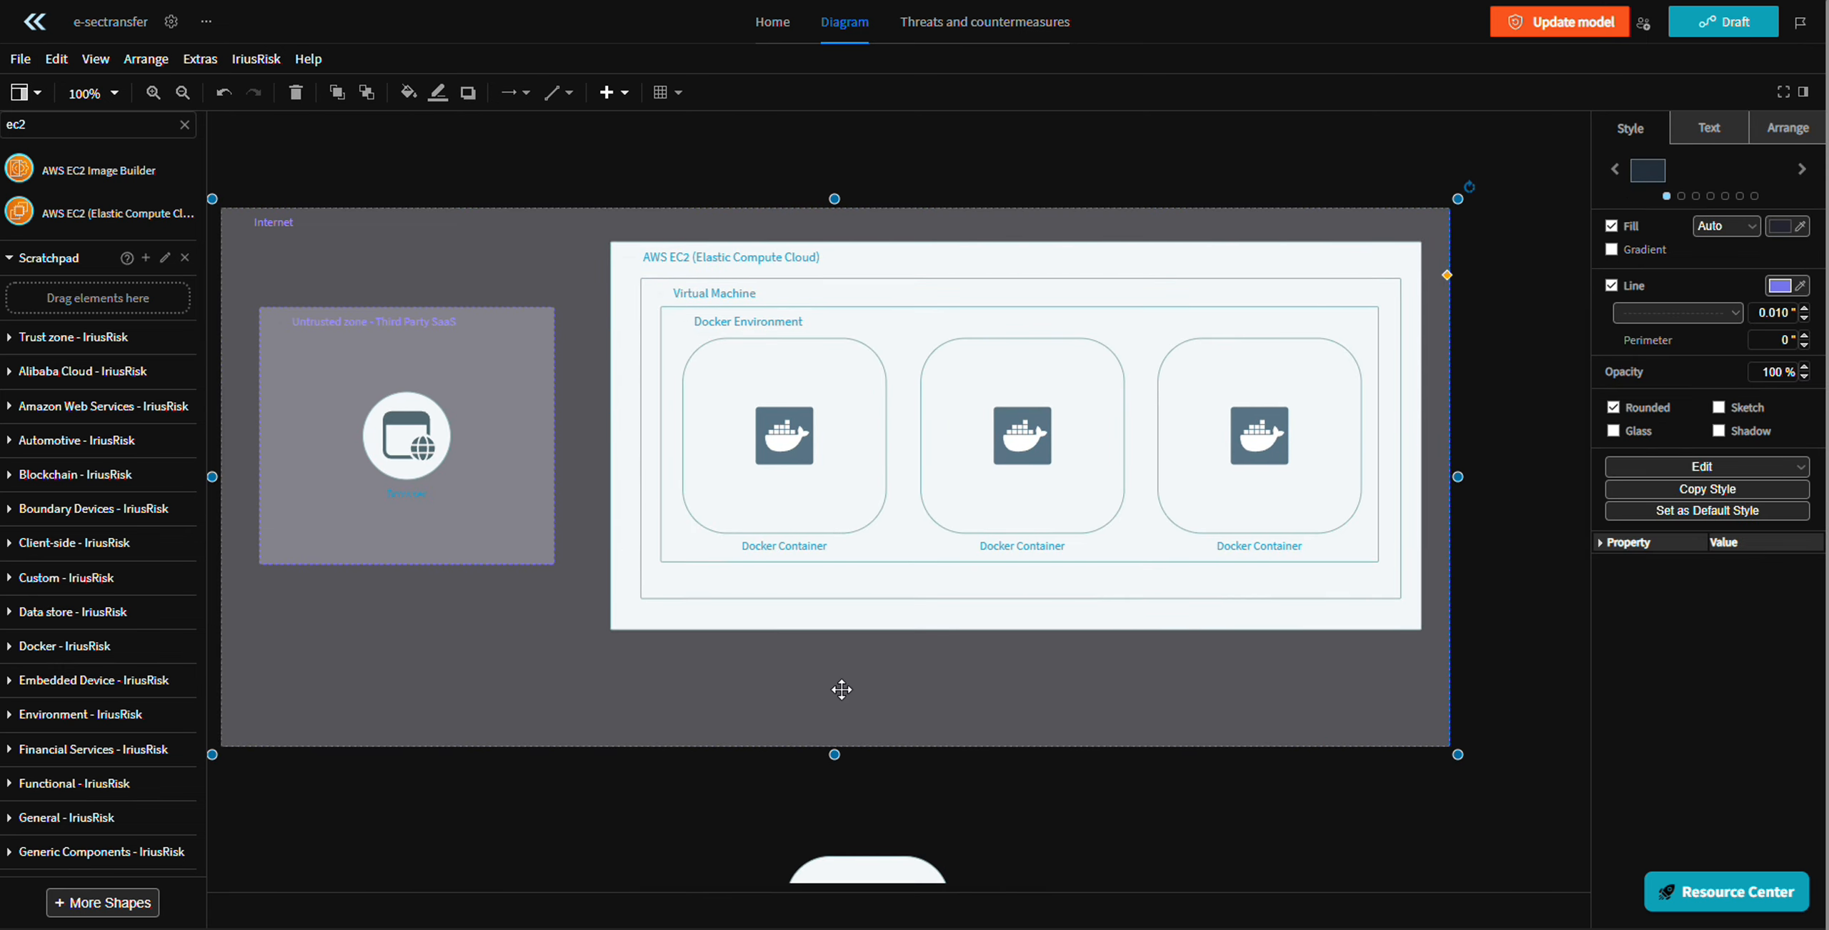
{"action": "left_click", "coordinate": [838, 613]}
{"action": "left_click_drag", "start_coordinate": [1017, 713], "coordinate": [1017, 711]}
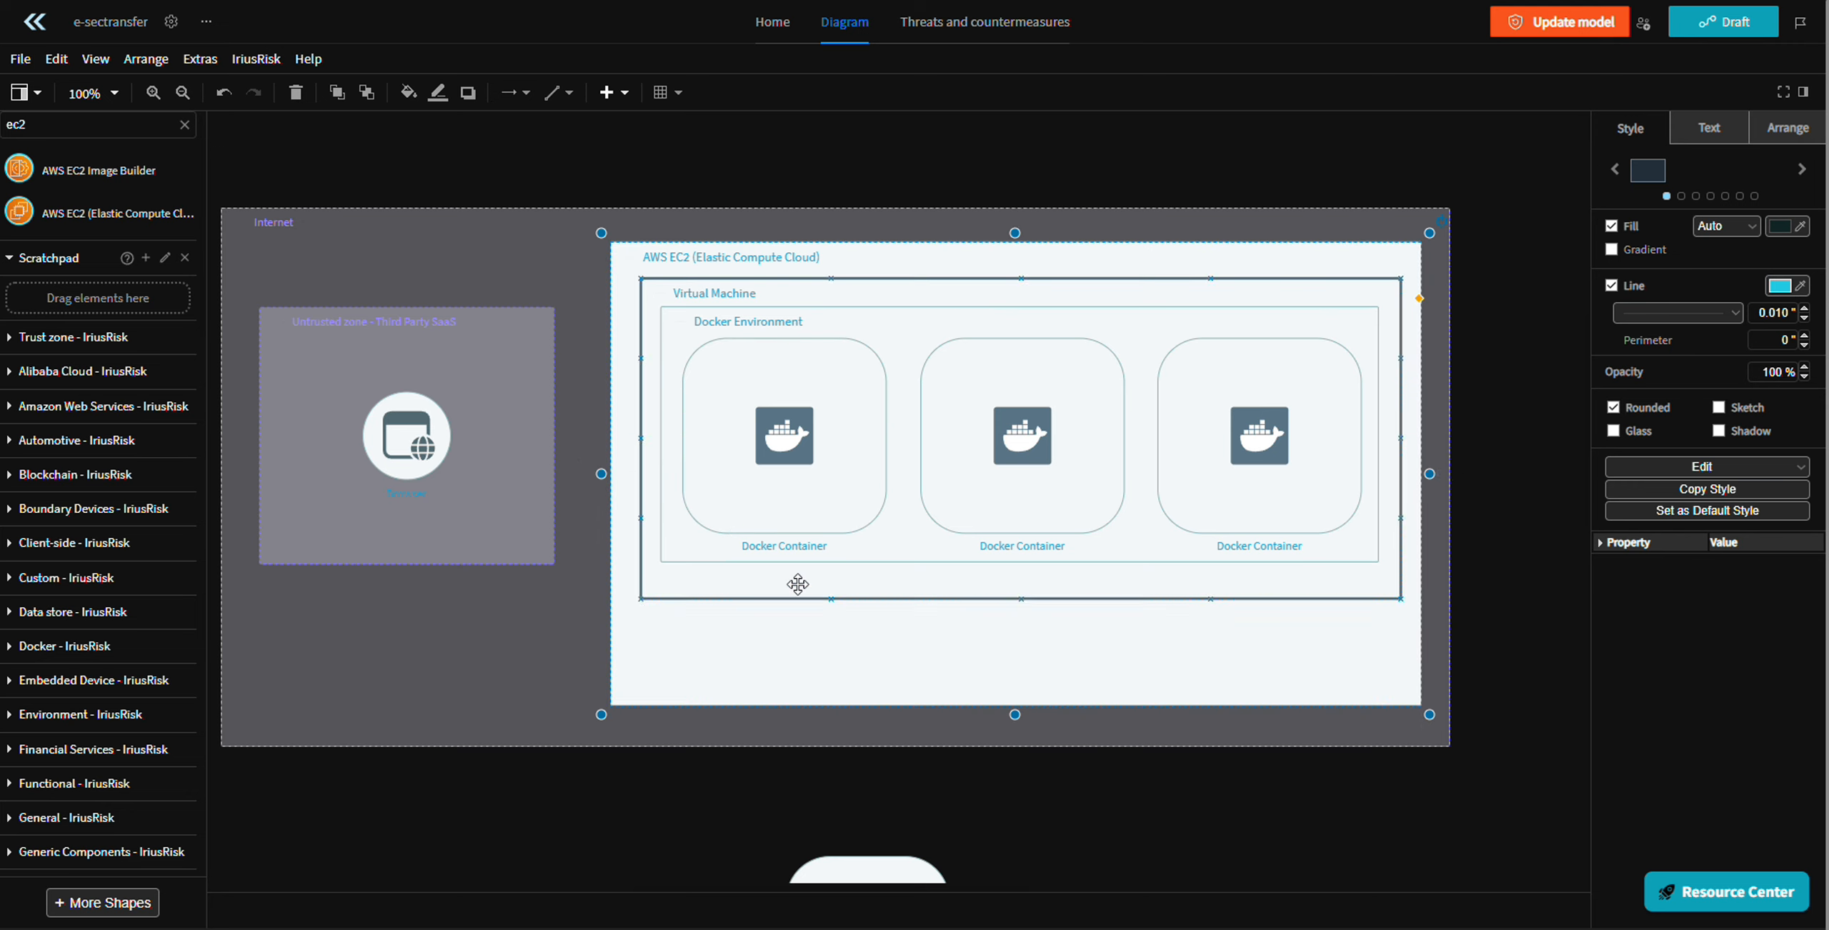
- Extend the Virtual Machine and Docker Environment boxes downward inside the taller AWS EC2 box
{"action": "left_click", "coordinate": [1019, 583]}
{"action": "left_click_drag", "start_coordinate": [1019, 608], "coordinate": [1014, 656]}
{"action": "left_click", "coordinate": [1019, 563]}
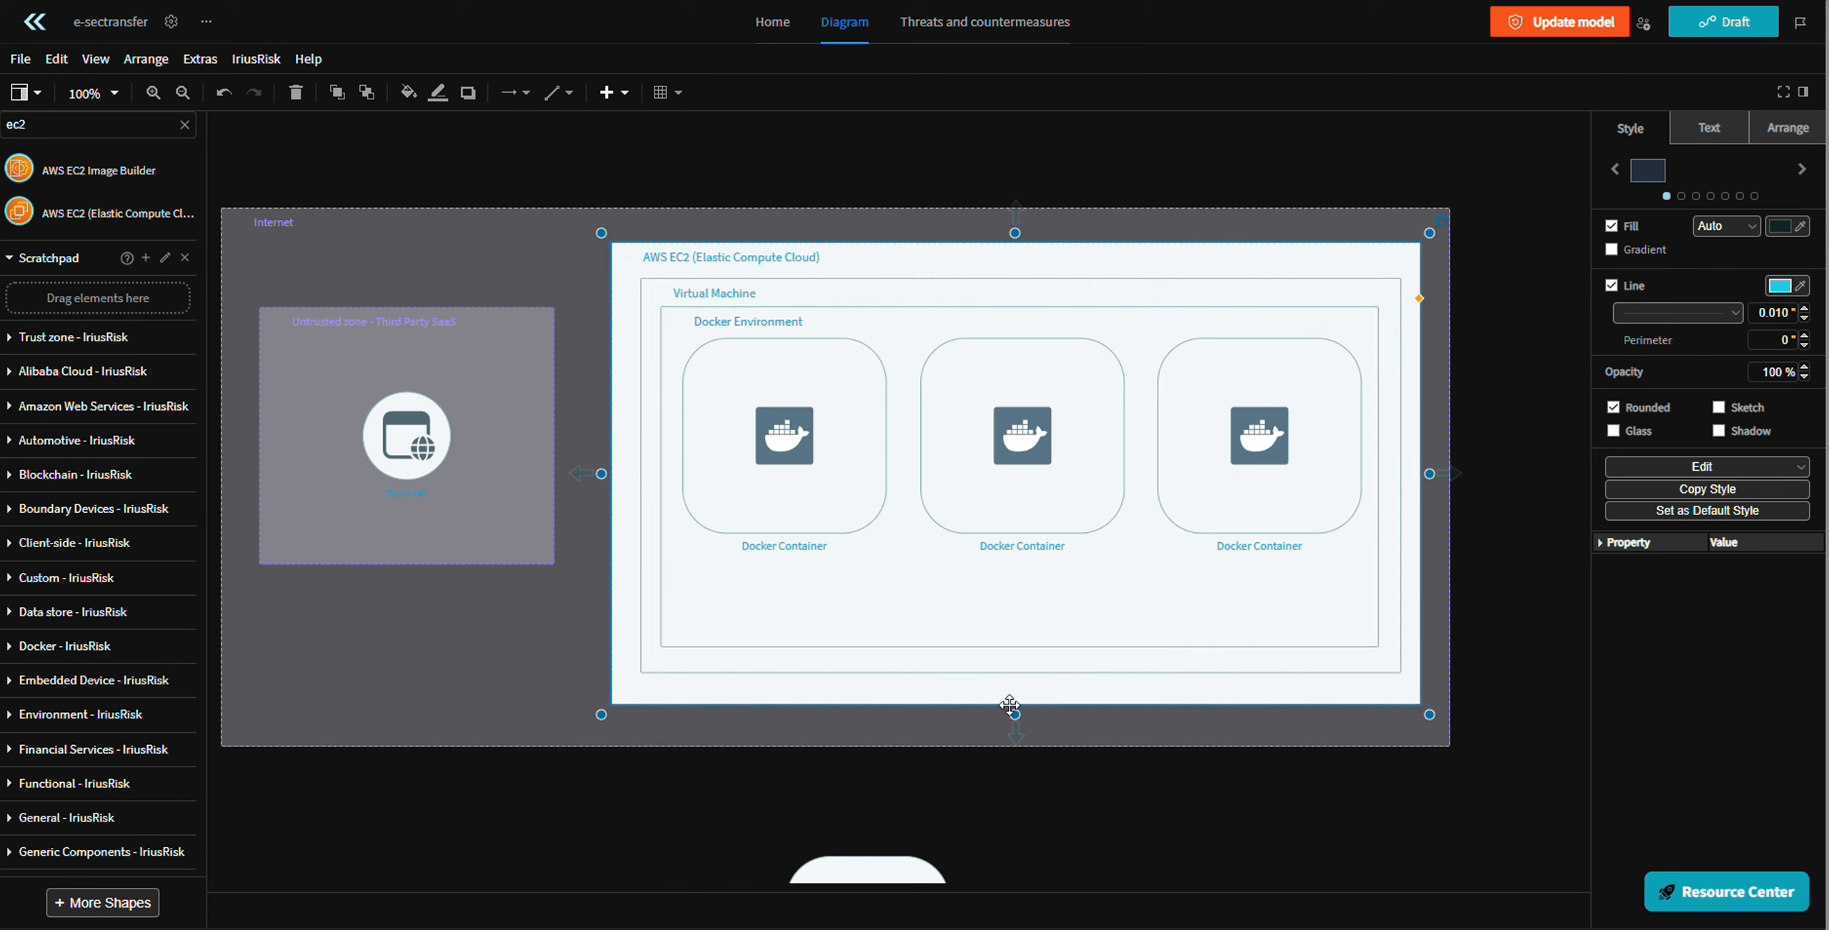
- Move the three Docker Containers down so they sit vertically centred and aligned in the Docker Environment
{"action": "left_click_drag", "start_coordinate": [807, 465], "coordinate": [814, 492]}
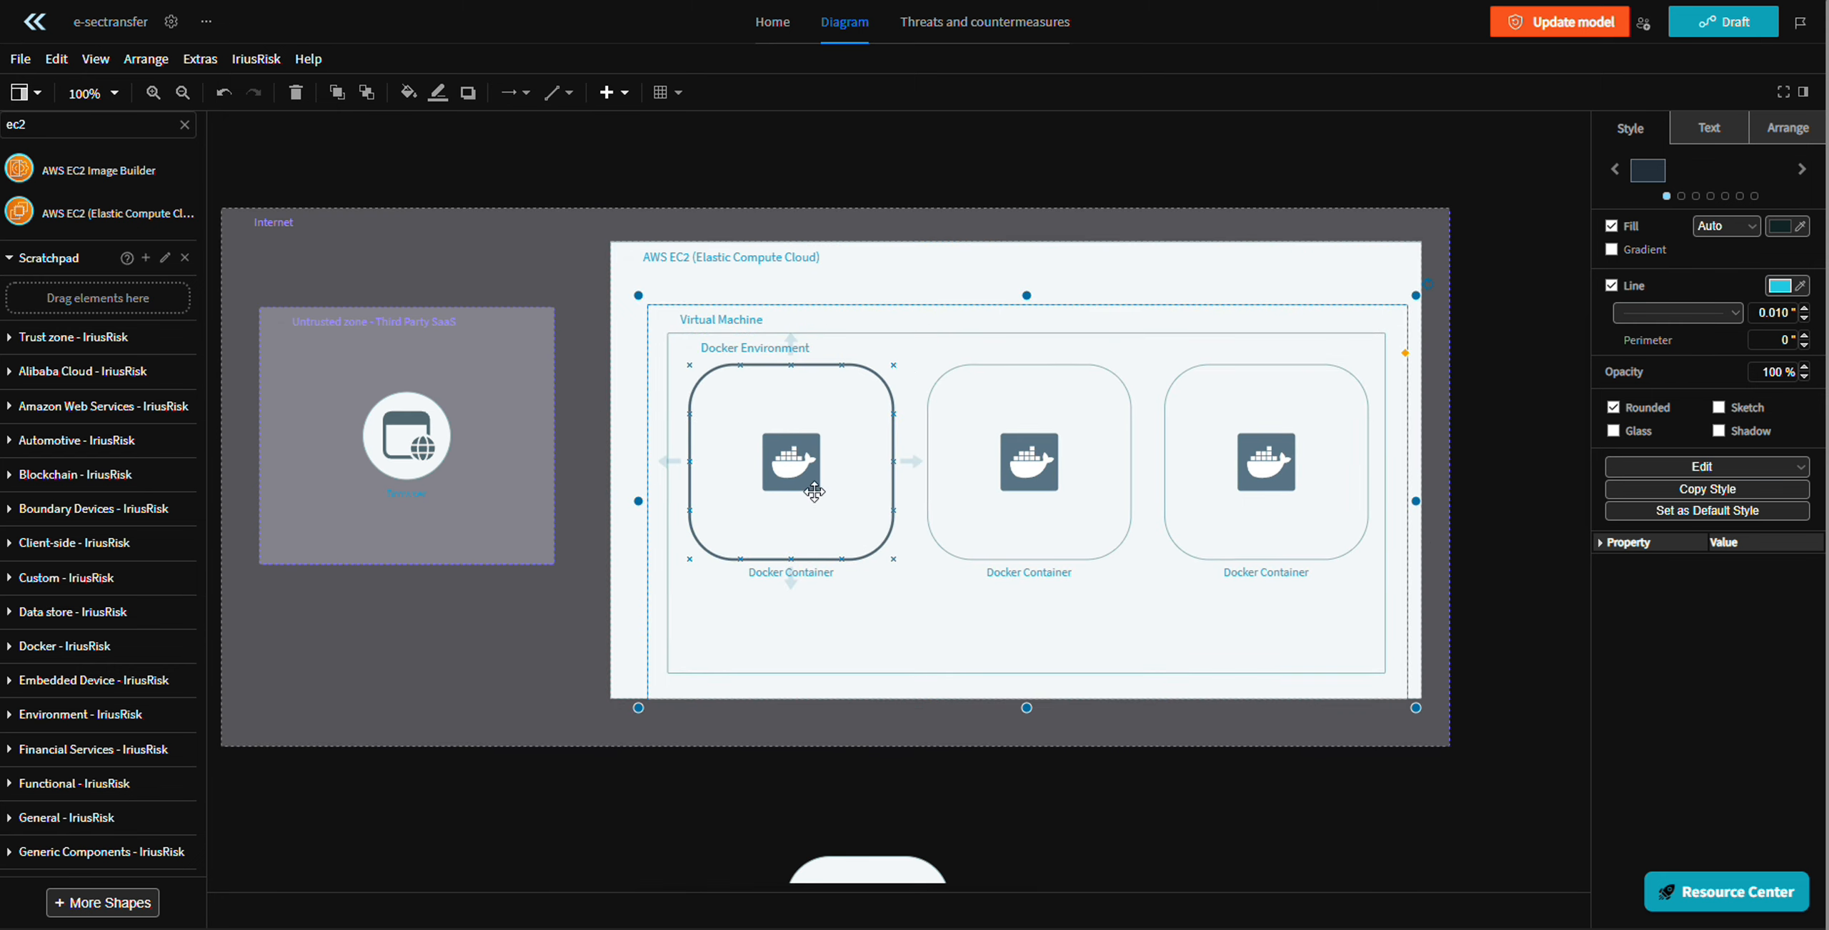
{"action": "key", "text": "ctrl+z"}
{"action": "left_click_drag", "start_coordinate": [778, 436], "coordinate": [775, 475]}
{"action": "left_click_drag", "start_coordinate": [1018, 437], "coordinate": [1022, 479]}
{"action": "left_click_drag", "start_coordinate": [1222, 452], "coordinate": [1223, 493]}
{"action": "left_click_drag", "start_coordinate": [1054, 468], "coordinate": [1049, 468]}
{"action": "left_click", "coordinate": [996, 194]}
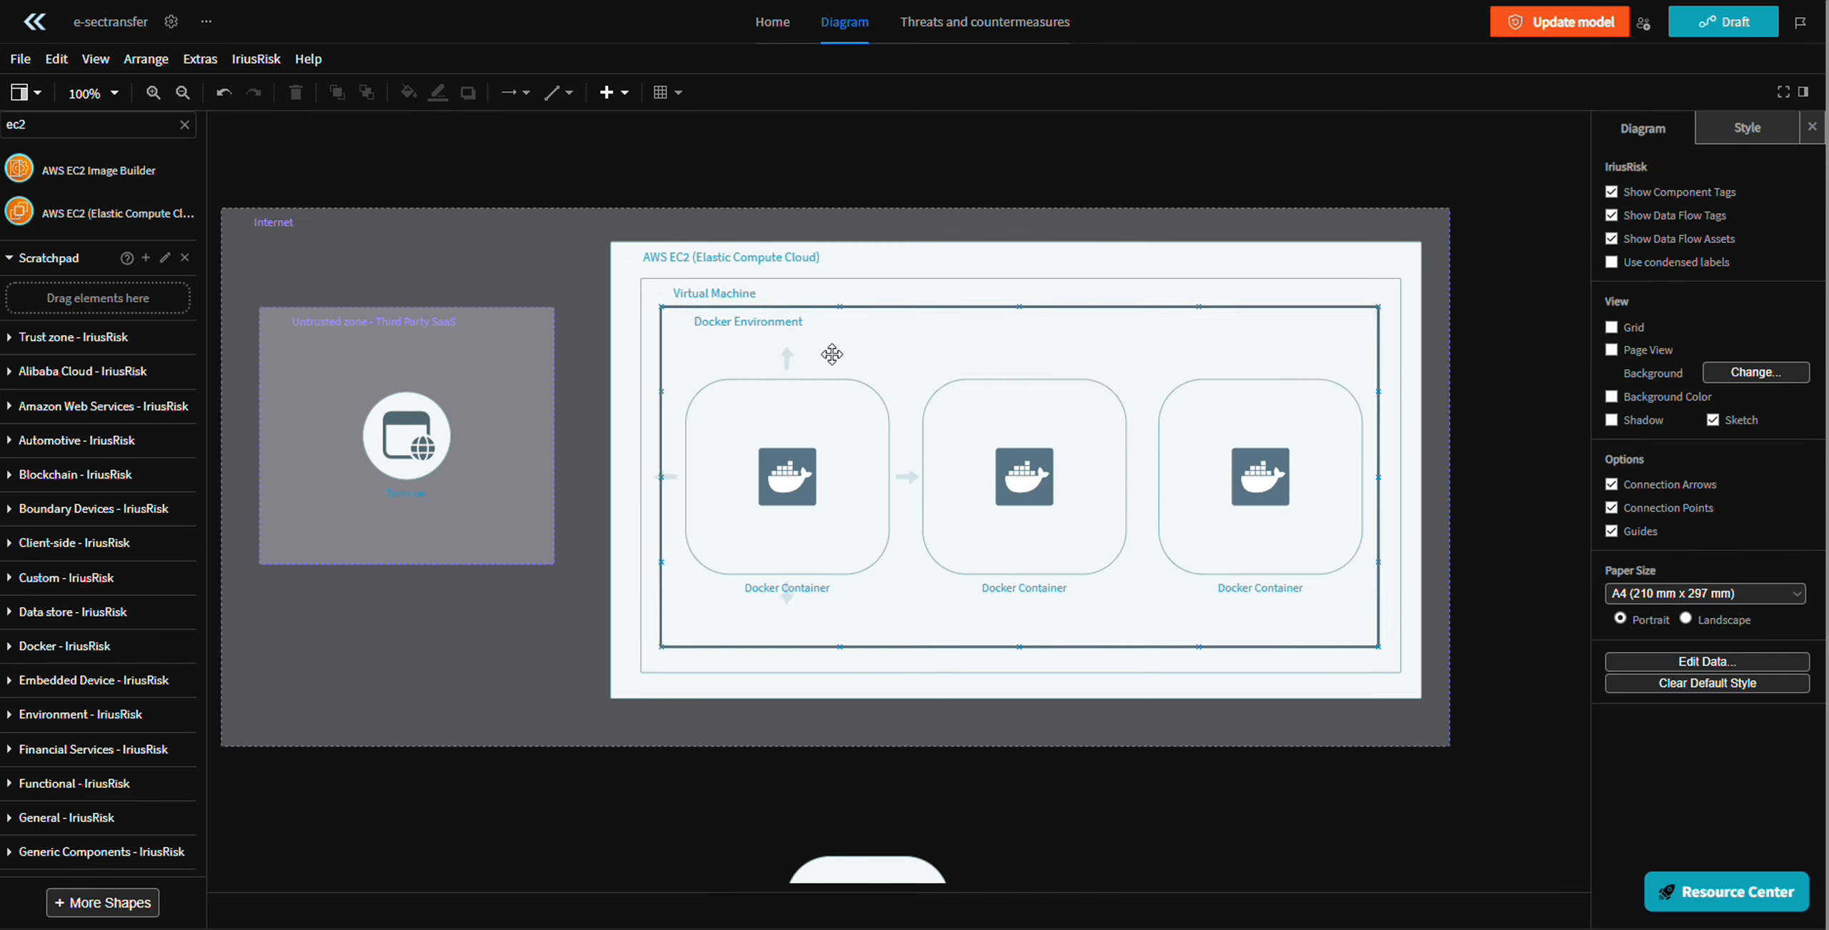
- Reduce the Docker Environment's height slightly, leaving more space between it and the Virtual Machine's label and bottom edge
{"action": "left_click", "coordinate": [832, 354]}
{"action": "left_click", "coordinate": [1022, 332]}
{"action": "double_click", "coordinate": [1027, 338]}
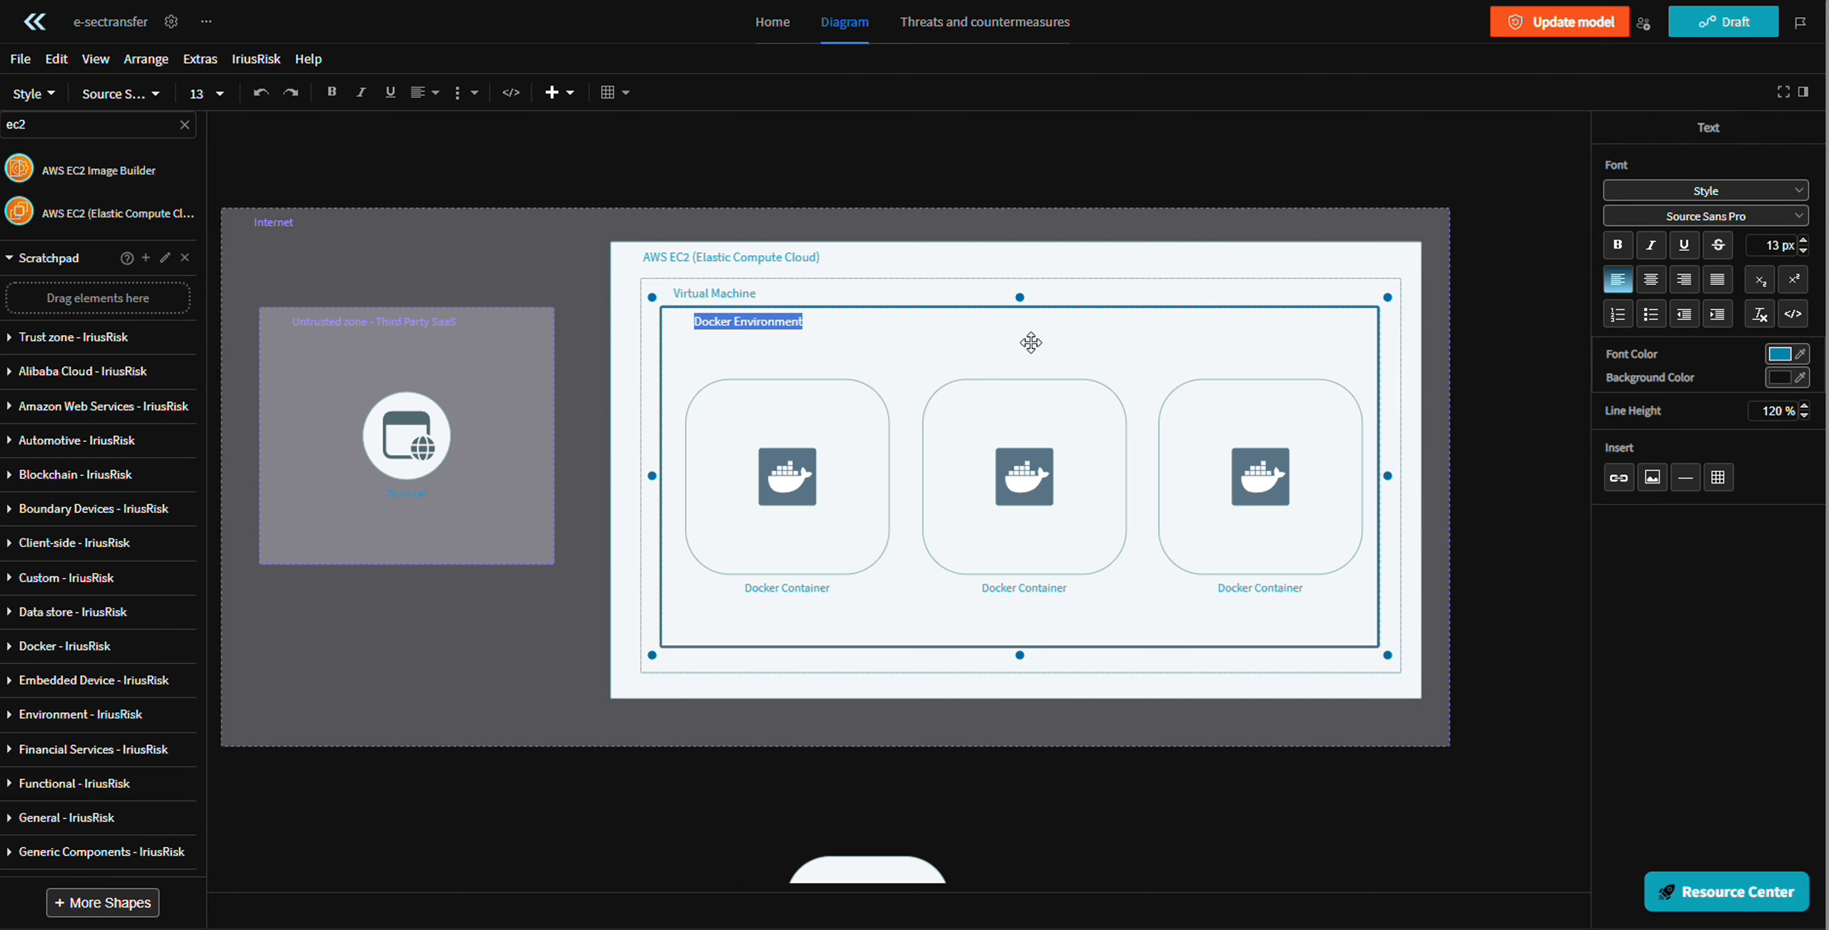
{"action": "left_click_drag", "start_coordinate": [1021, 300], "coordinate": [1008, 342]}
{"action": "left_click", "coordinate": [1008, 353]}
{"action": "double_click", "coordinate": [1008, 353]}
{"action": "left_click", "coordinate": [991, 194]}
- Place the enlarged Web Client inside the first Docker Container
{"action": "left_click", "coordinate": [467, 451]}
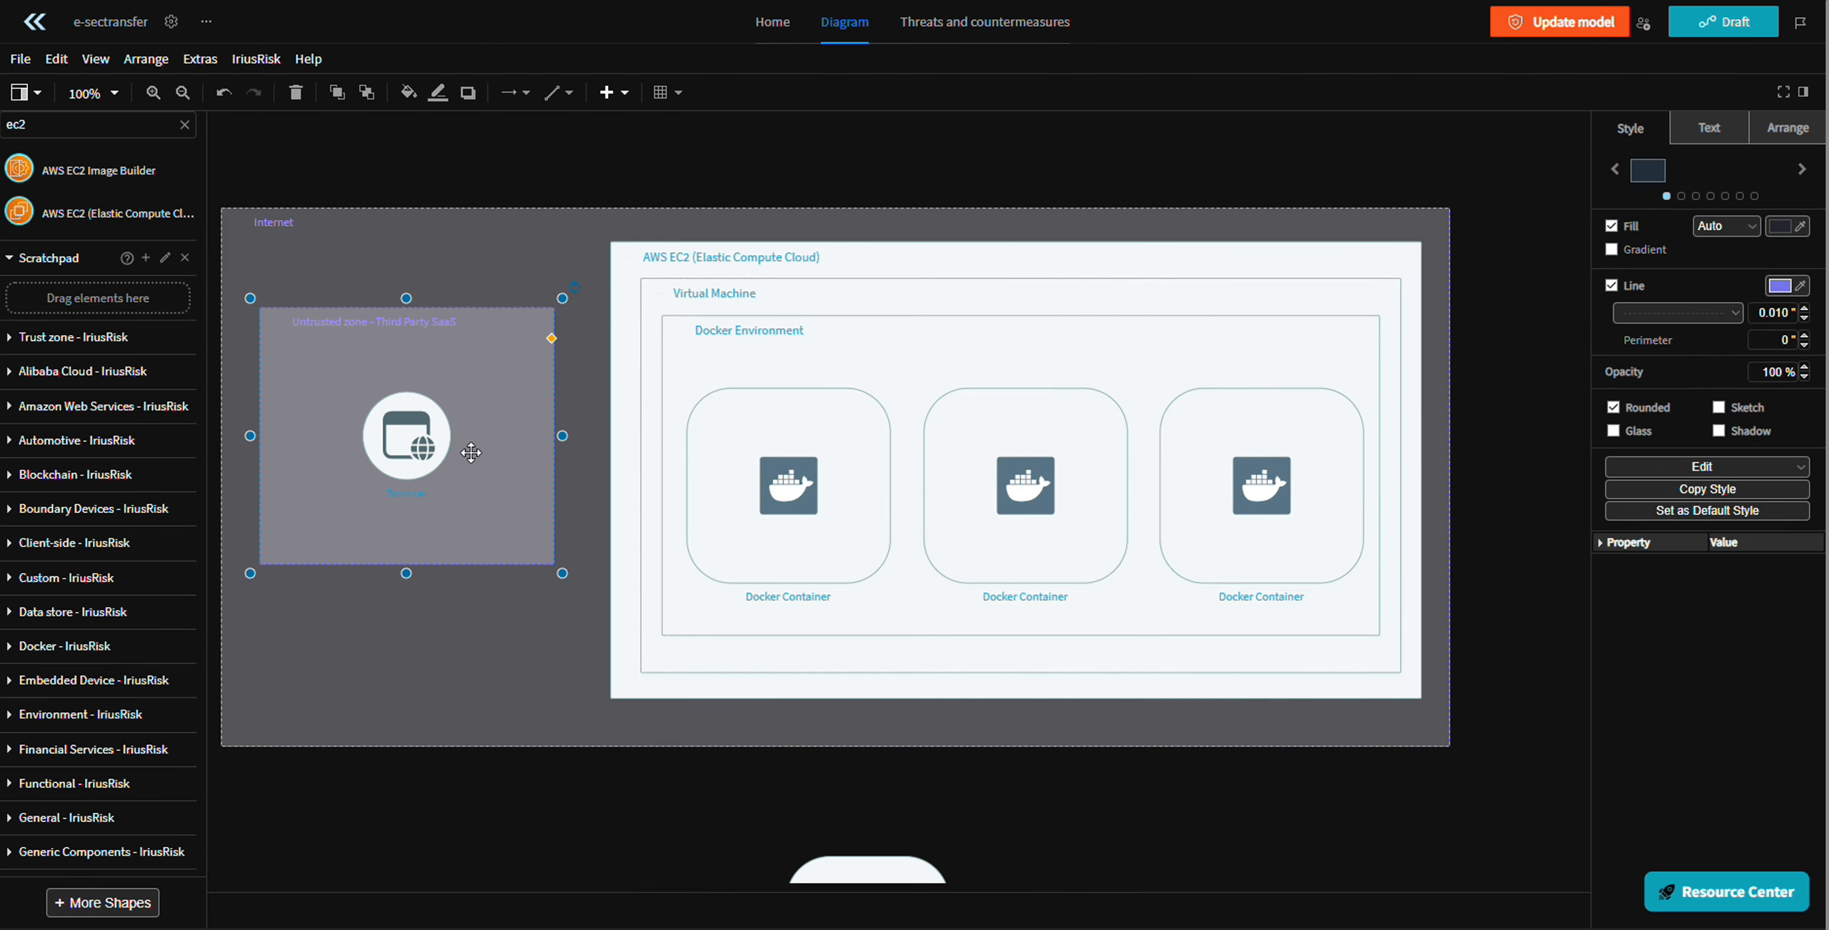
{"action": "left_click", "coordinate": [759, 784]}
{"action": "left_click_drag", "start_coordinate": [994, 581], "coordinate": [741, 567]}
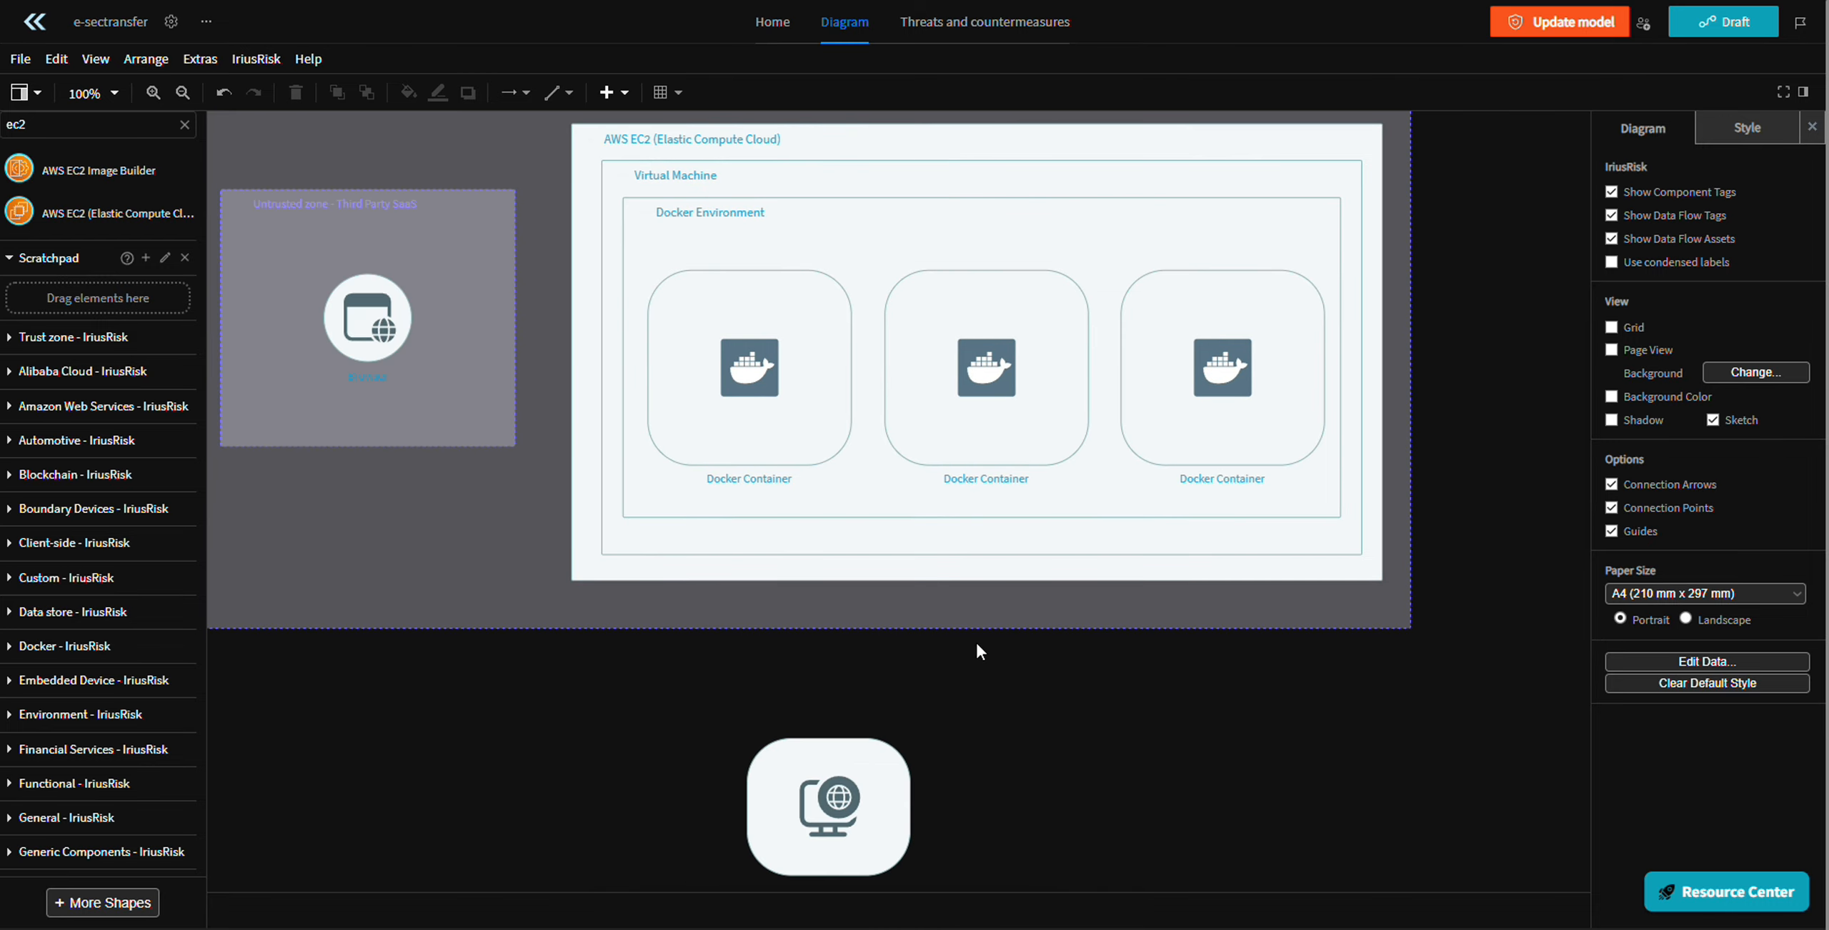
{"action": "left_click_drag", "start_coordinate": [828, 807], "coordinate": [757, 386]}
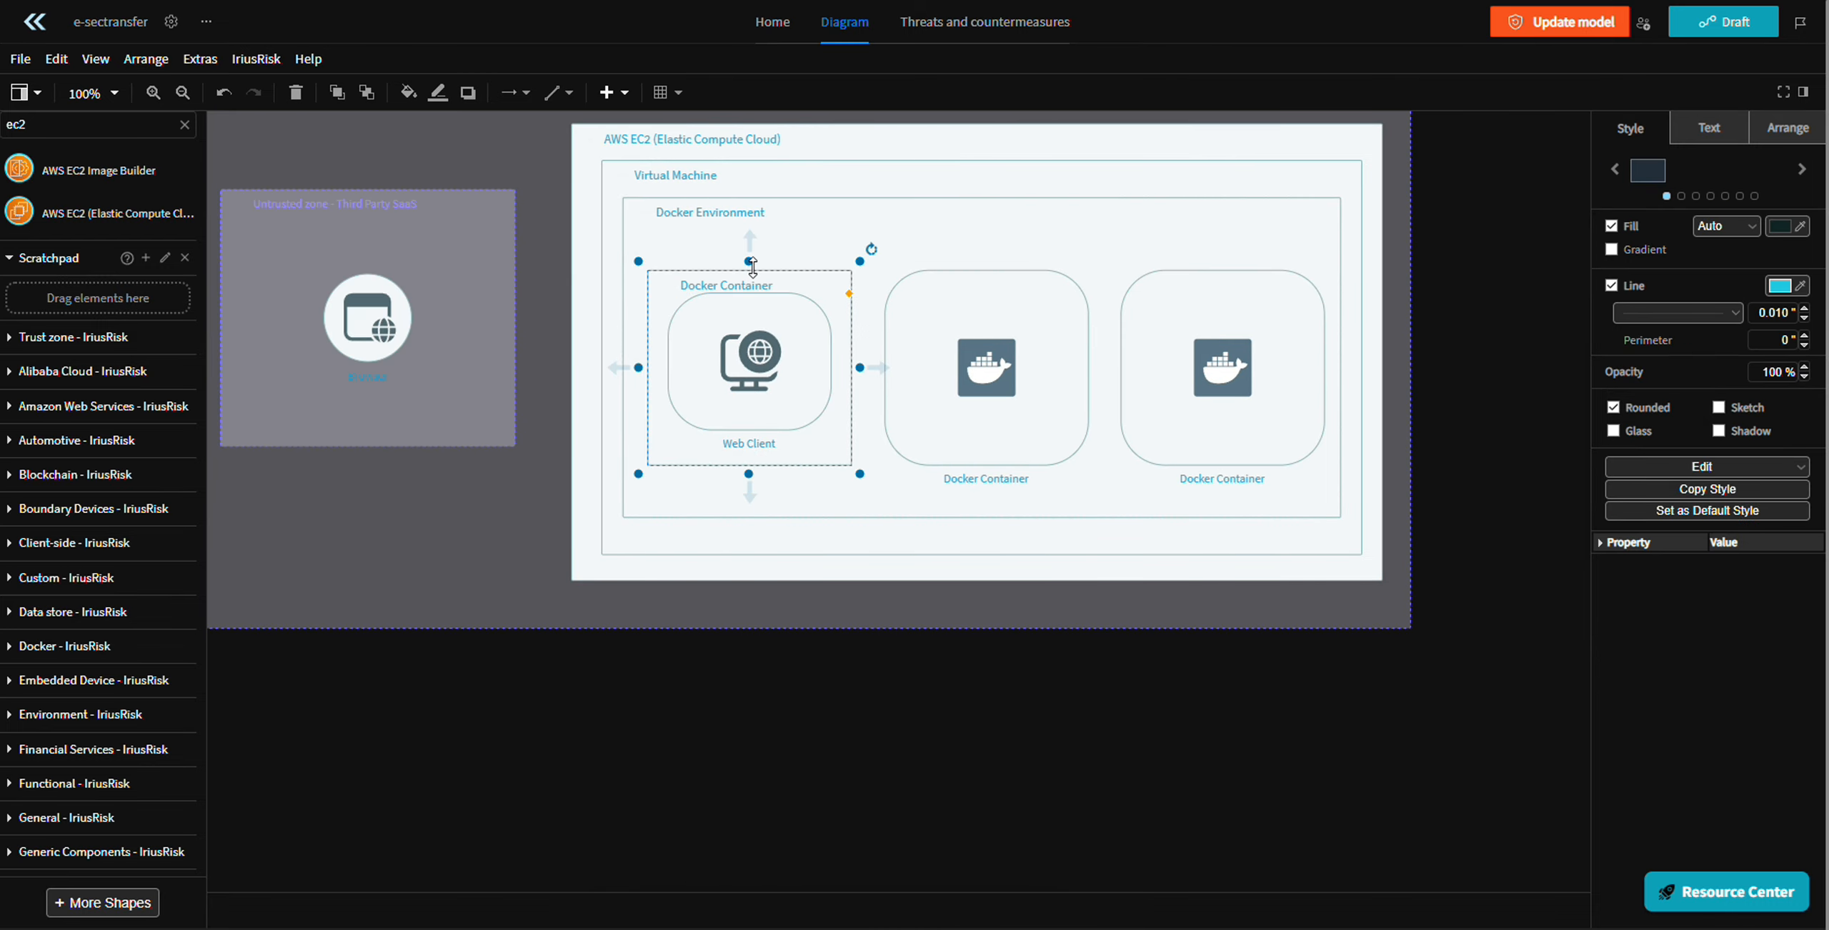
- Make the first Docker Container taller at both ends and increase the height of the Web Client inside it
{"action": "left_click_drag", "start_coordinate": [759, 243], "coordinate": [759, 242]}
{"action": "left_click_drag", "start_coordinate": [749, 475], "coordinate": [750, 487]}
{"action": "left_click_drag", "start_coordinate": [753, 358], "coordinate": [742, 349]}
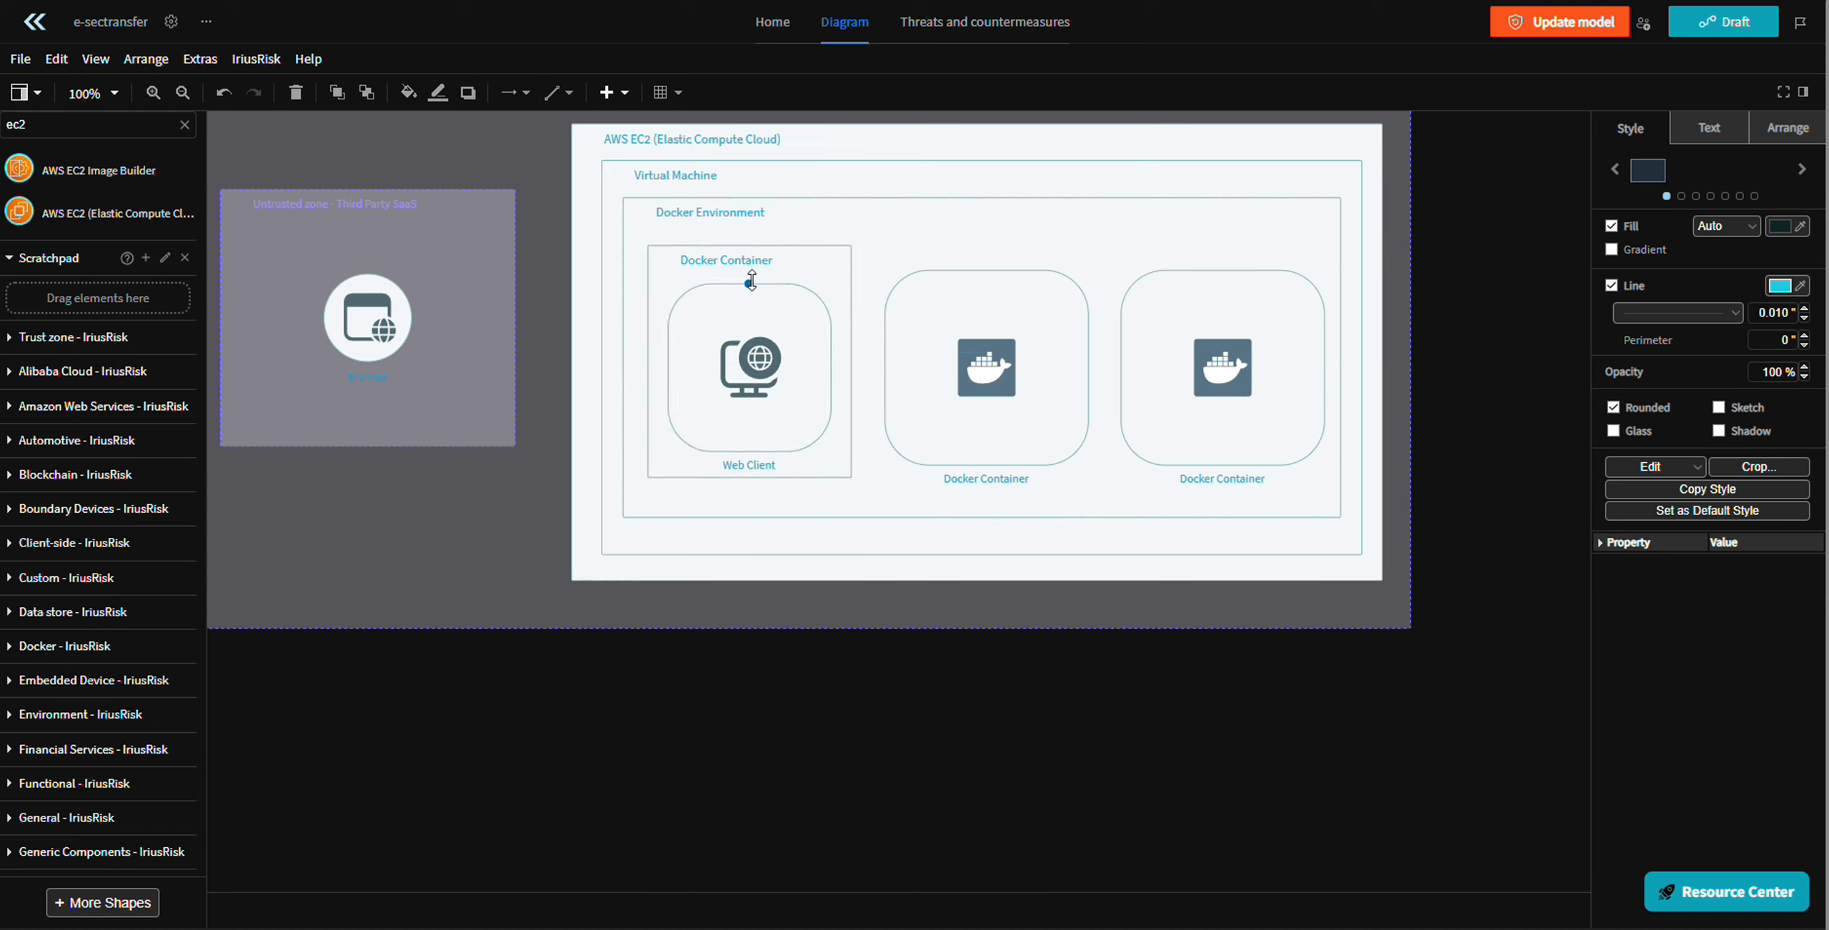
{"action": "left_click_drag", "start_coordinate": [754, 274], "coordinate": [754, 275]}
- Place the NGINX Server component in the centre of the Web Client box
{"action": "left_click_drag", "start_coordinate": [908, 547], "coordinate": [788, 596]}
{"action": "left_click_drag", "start_coordinate": [1439, 608], "coordinate": [961, 449]}
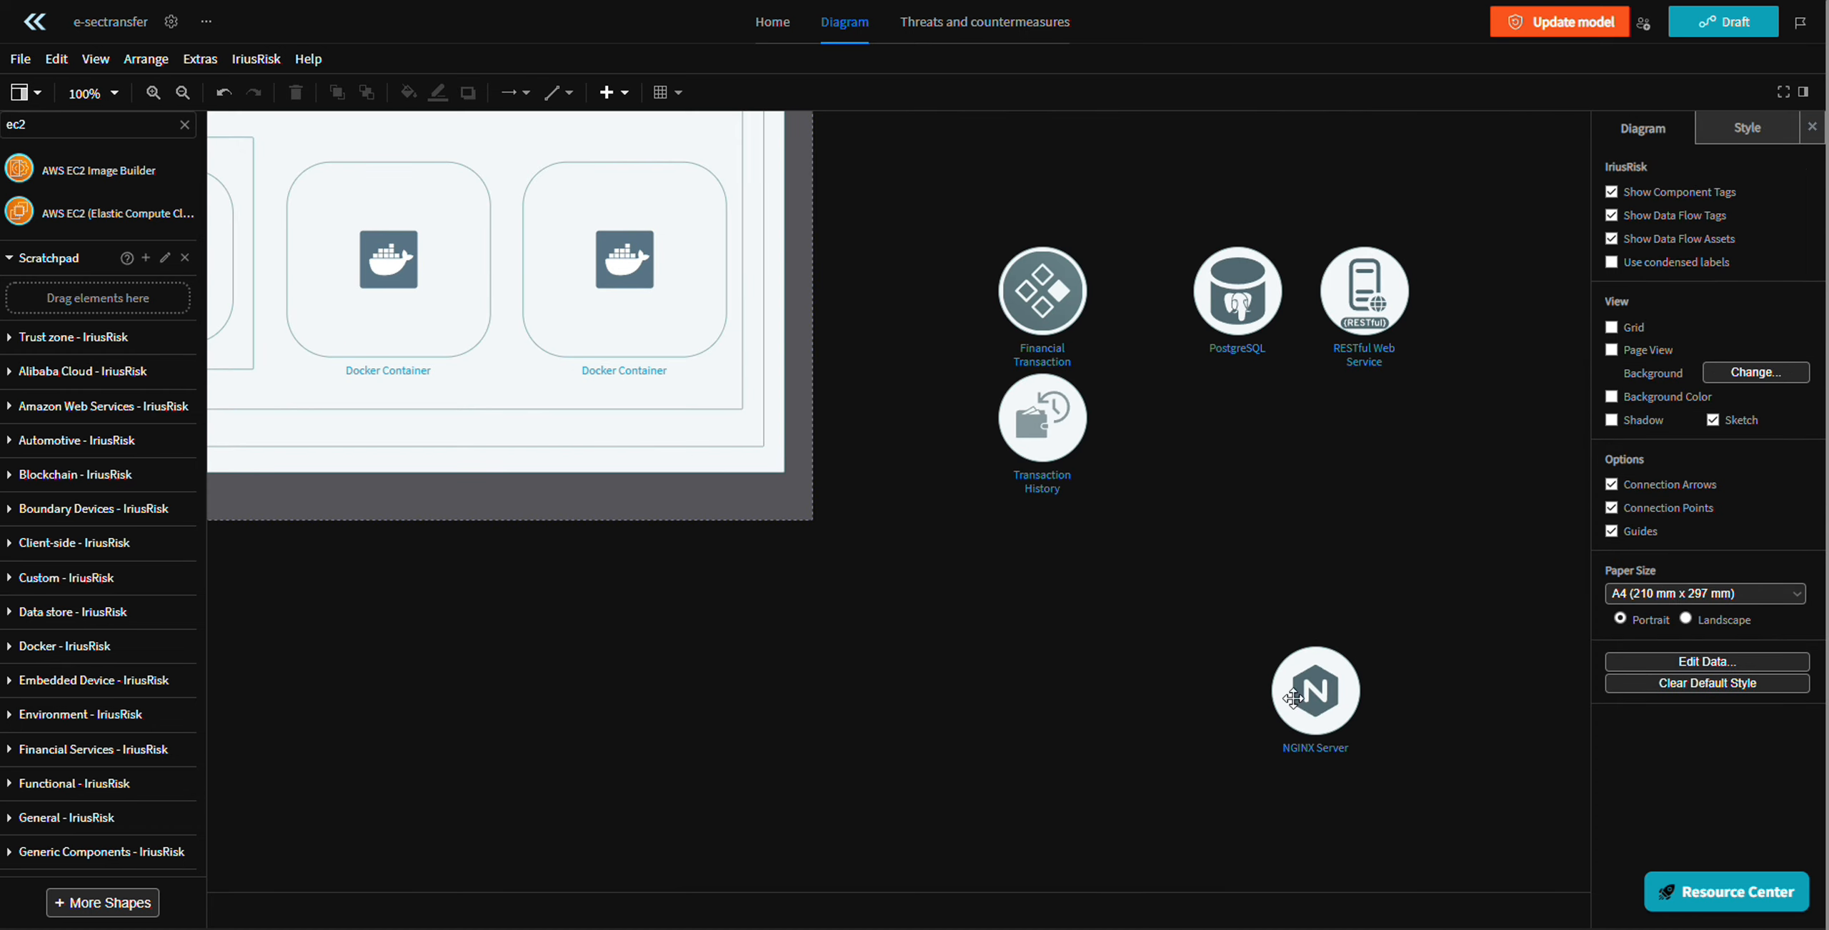
{"action": "left_click_drag", "start_coordinate": [1307, 683], "coordinate": [619, 694]}
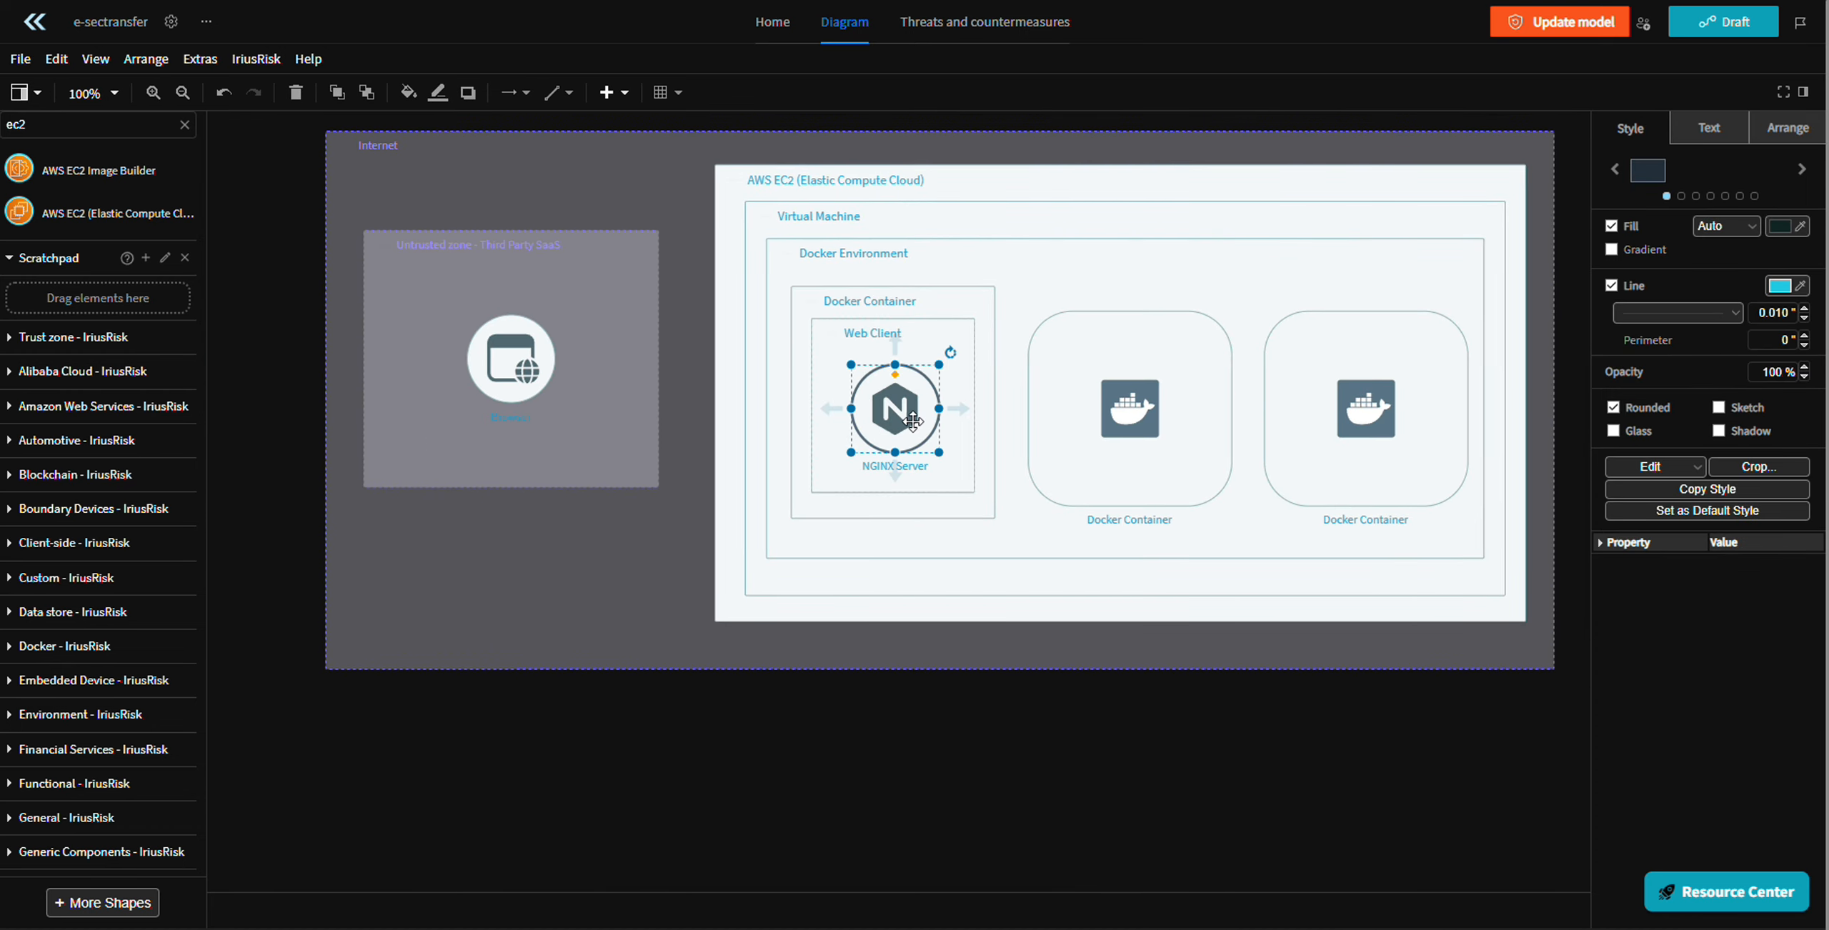
{"action": "left_click_drag", "start_coordinate": [910, 418], "coordinate": [909, 418]}
- Place the PostgreSQL component inside the third Docker Container
{"action": "left_click_drag", "start_coordinate": [1038, 568], "coordinate": [585, 612]}
{"action": "left_click_drag", "start_coordinate": [1420, 650], "coordinate": [1341, 658]}
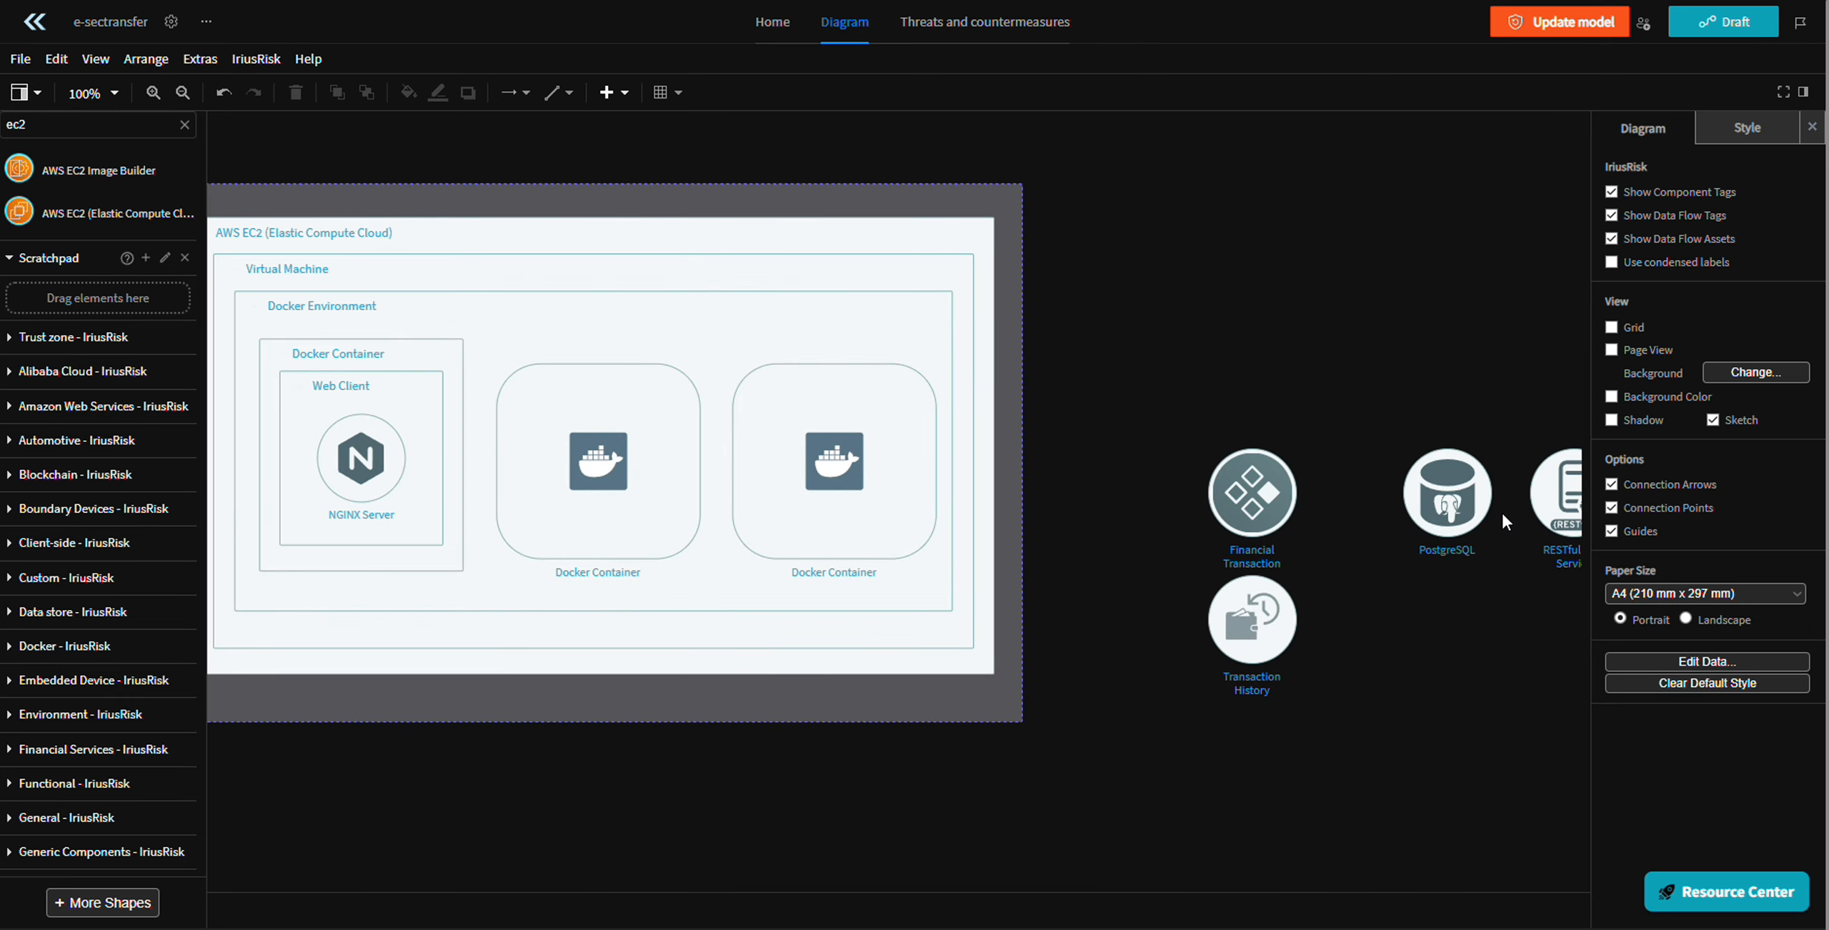
{"action": "left_click_drag", "start_coordinate": [1429, 486], "coordinate": [868, 481]}
{"action": "left_click", "coordinate": [801, 759]}
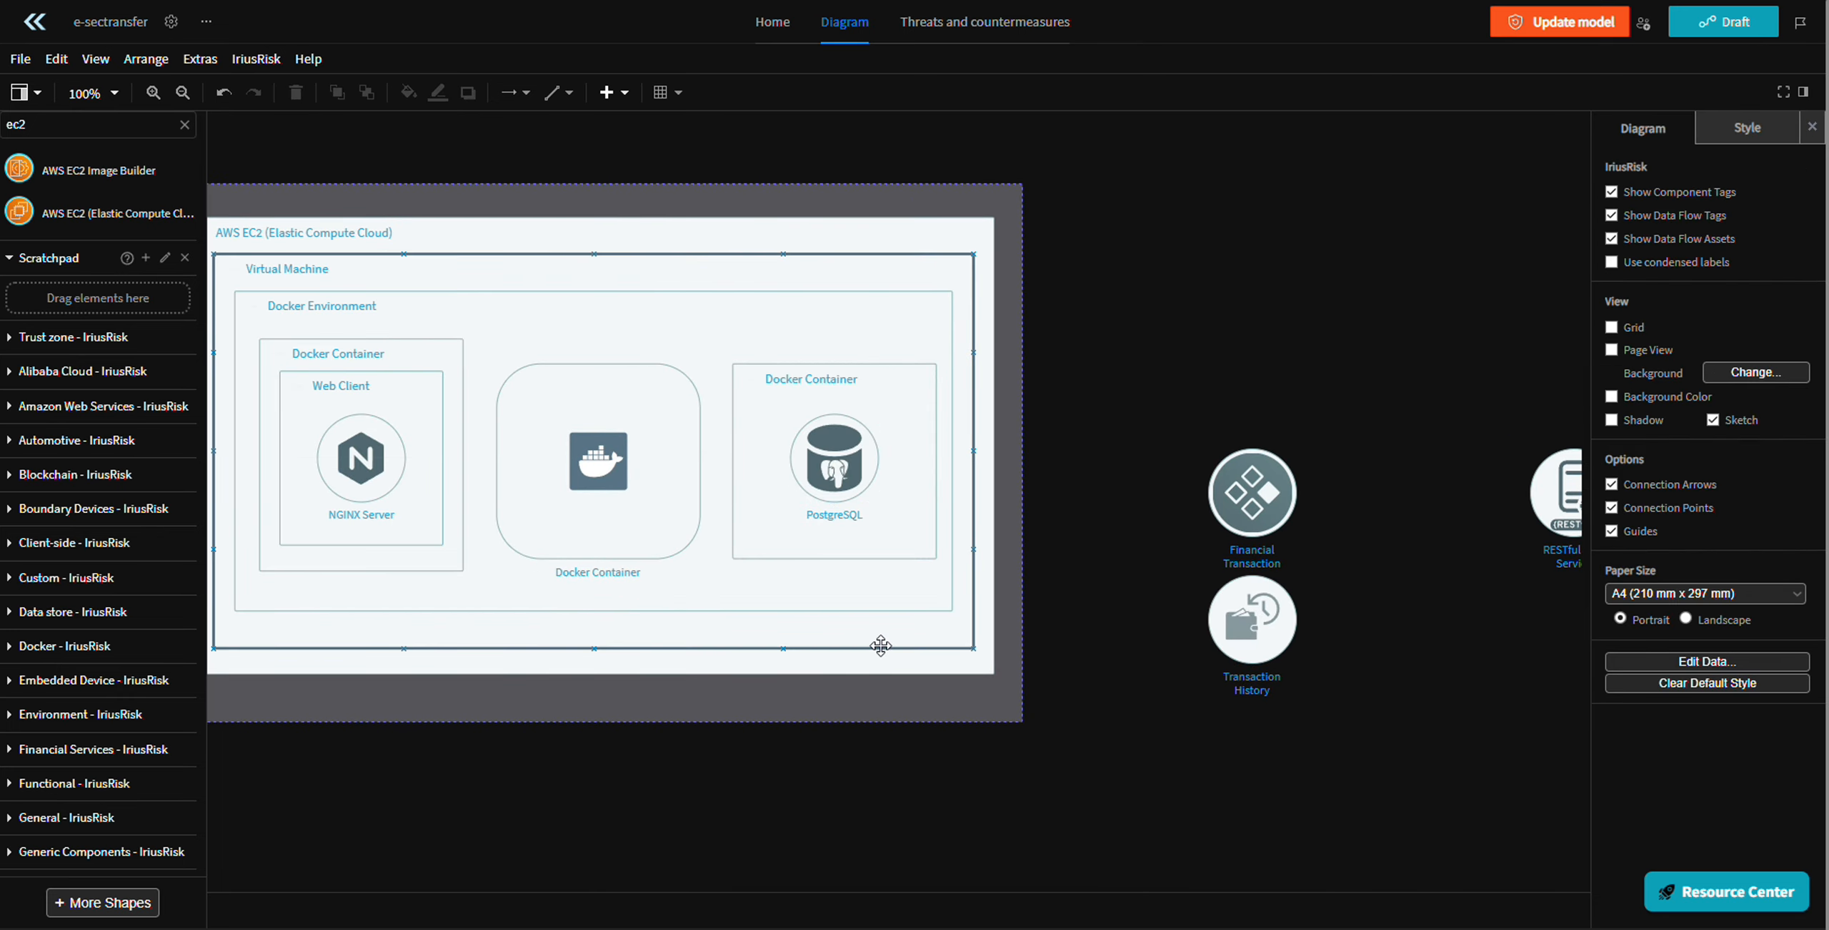
- Make the third Docker Container taller and enlarge PostgreSQL to nearly fill it
{"action": "left_click_drag", "start_coordinate": [929, 751], "coordinate": [937, 803]}
{"action": "left_click", "coordinate": [804, 452]}
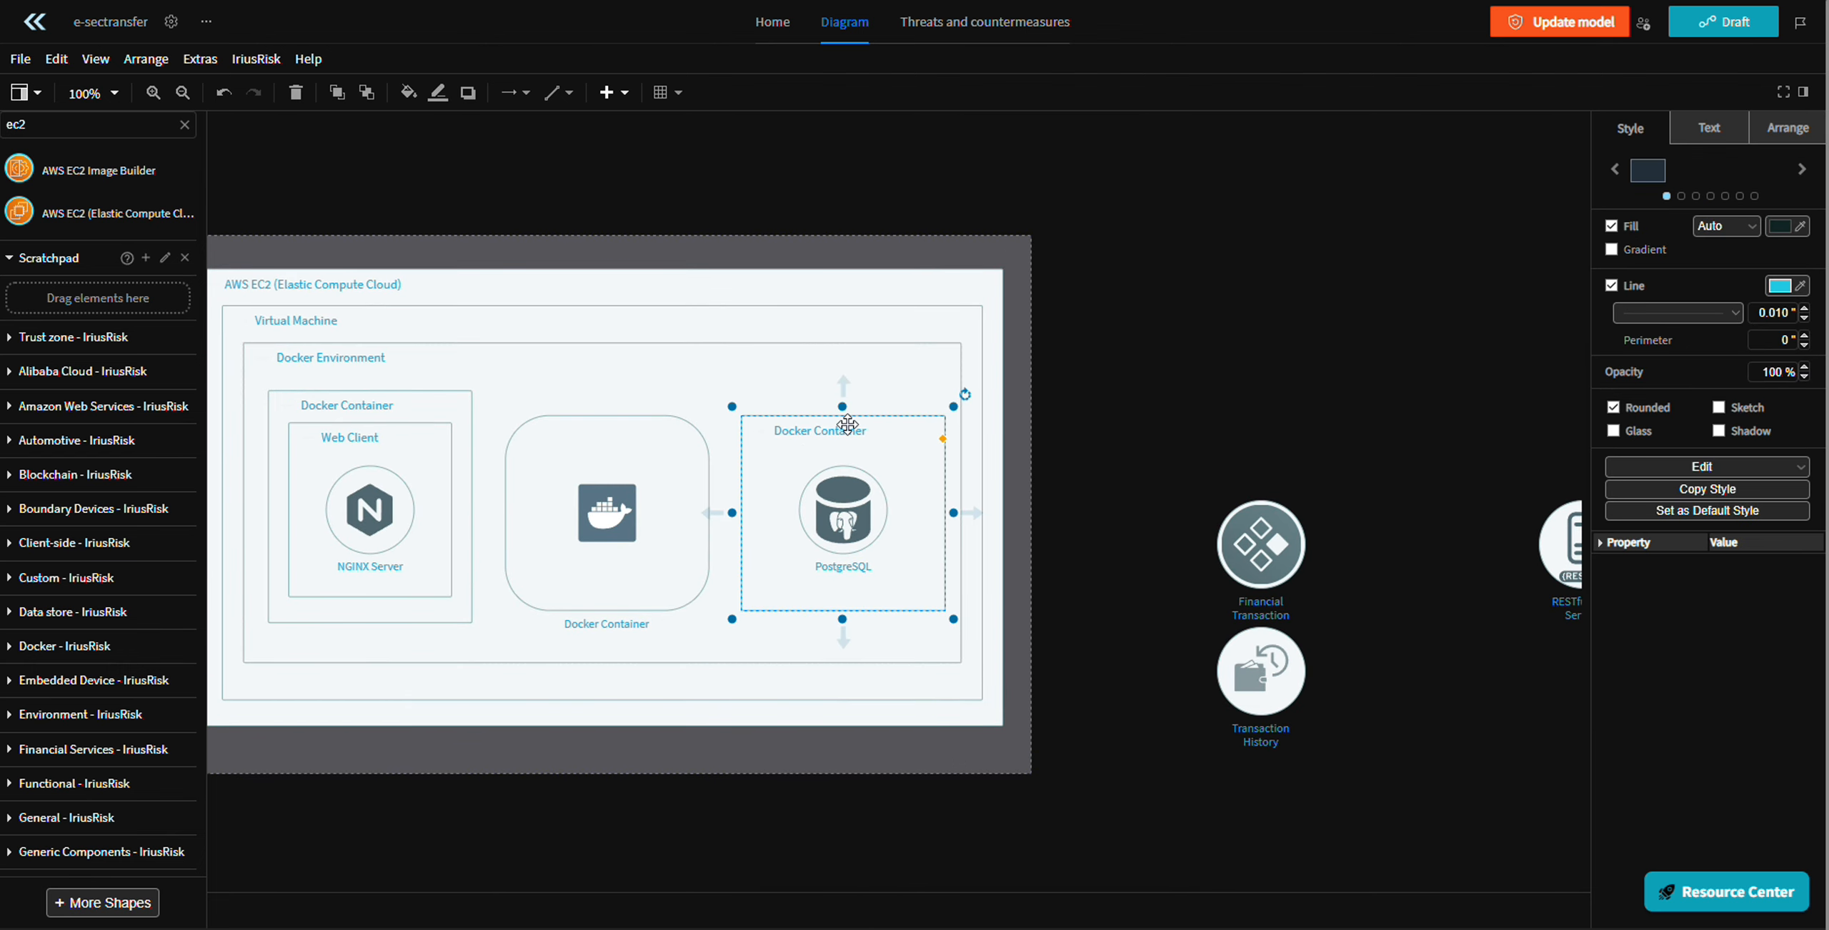
{"action": "left_click_drag", "start_coordinate": [850, 430], "coordinate": [868, 367]}
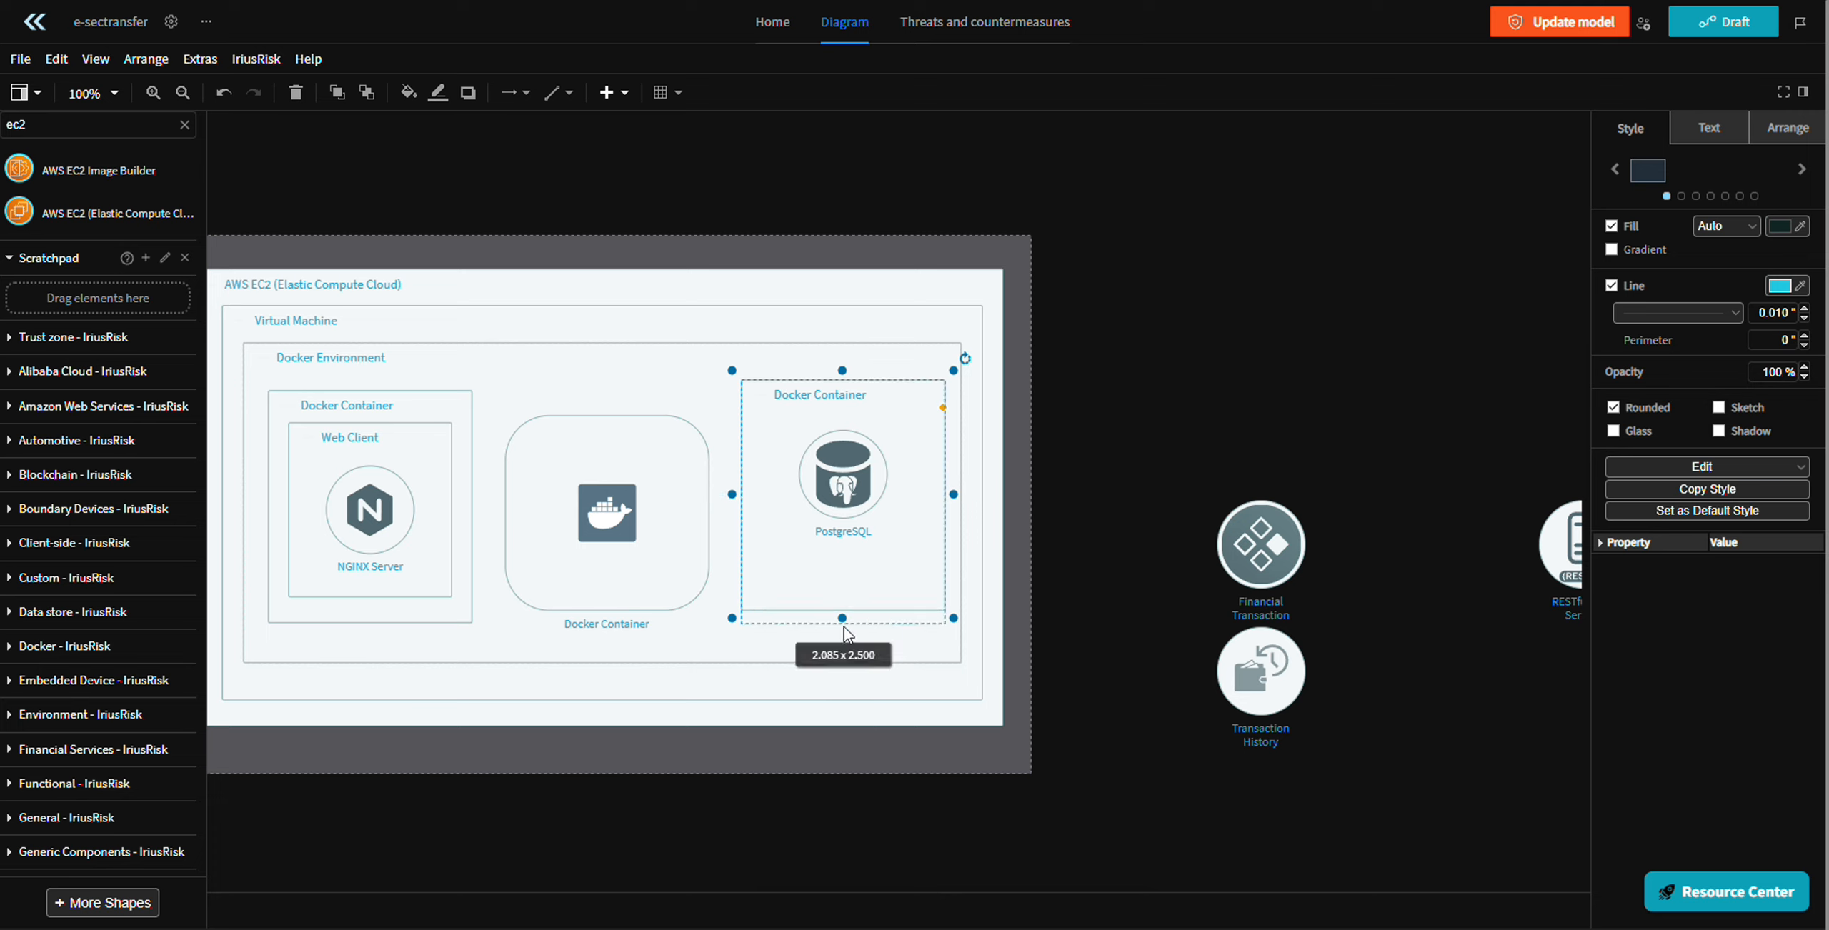
{"action": "left_click_drag", "start_coordinate": [843, 466], "coordinate": [807, 450]}
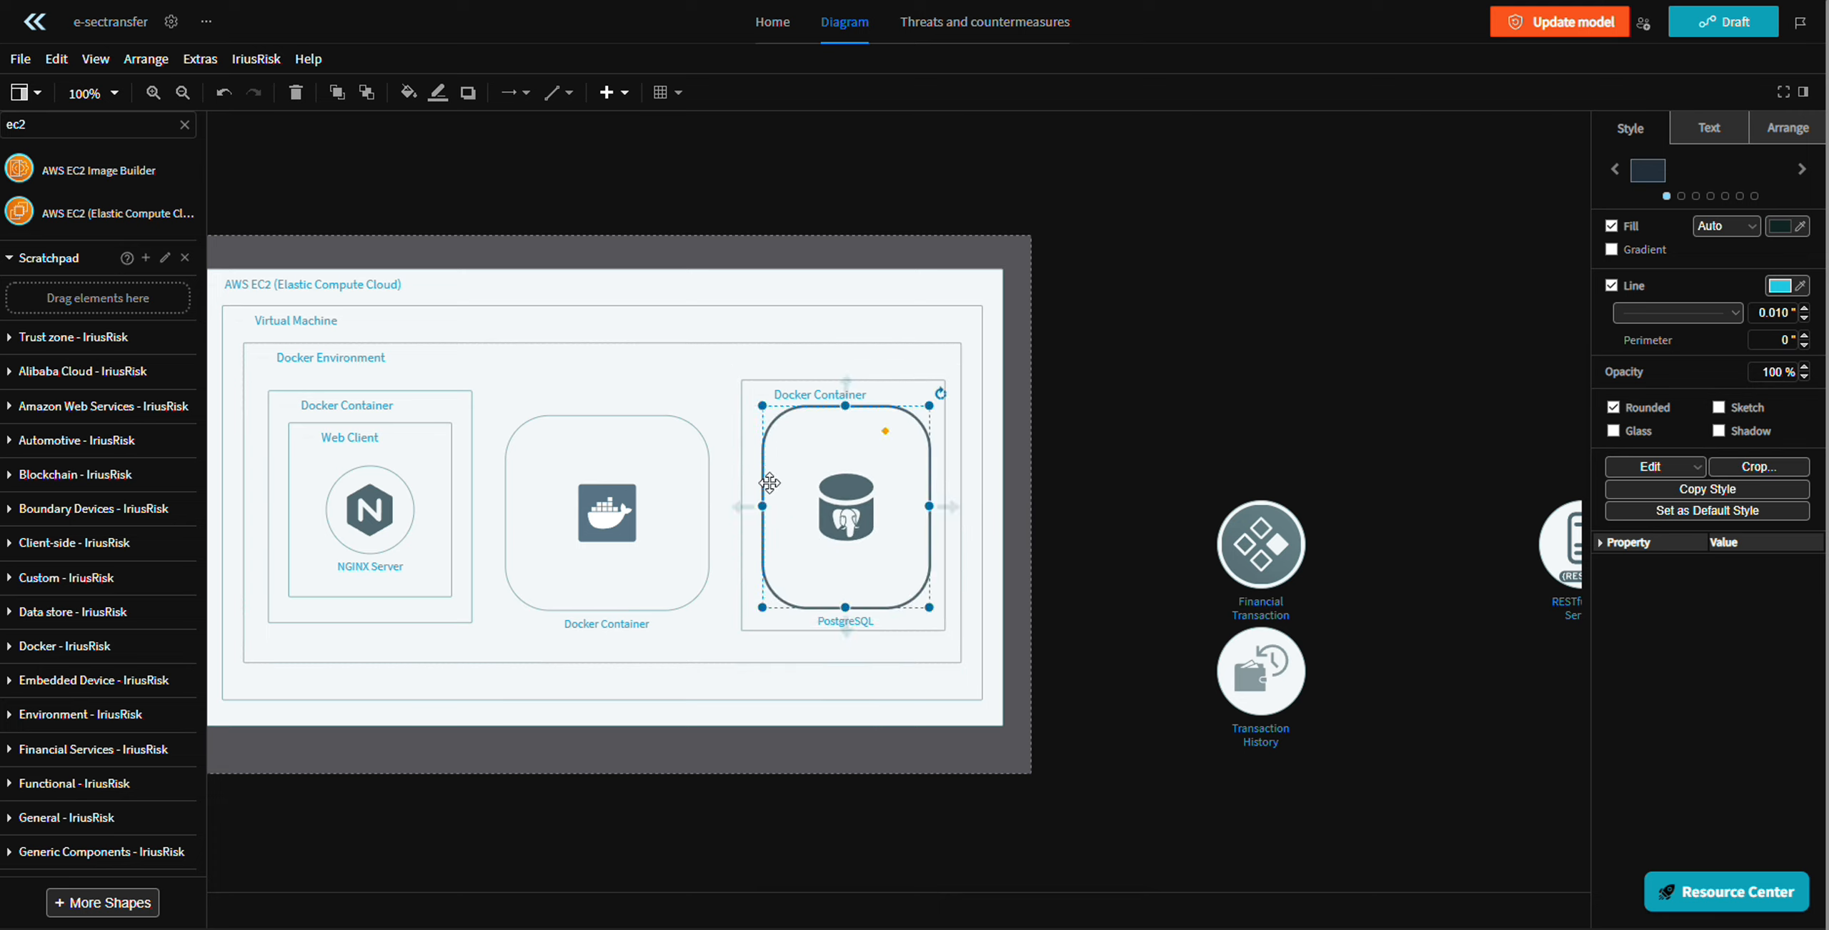
{"action": "left_click", "coordinate": [1039, 479]}
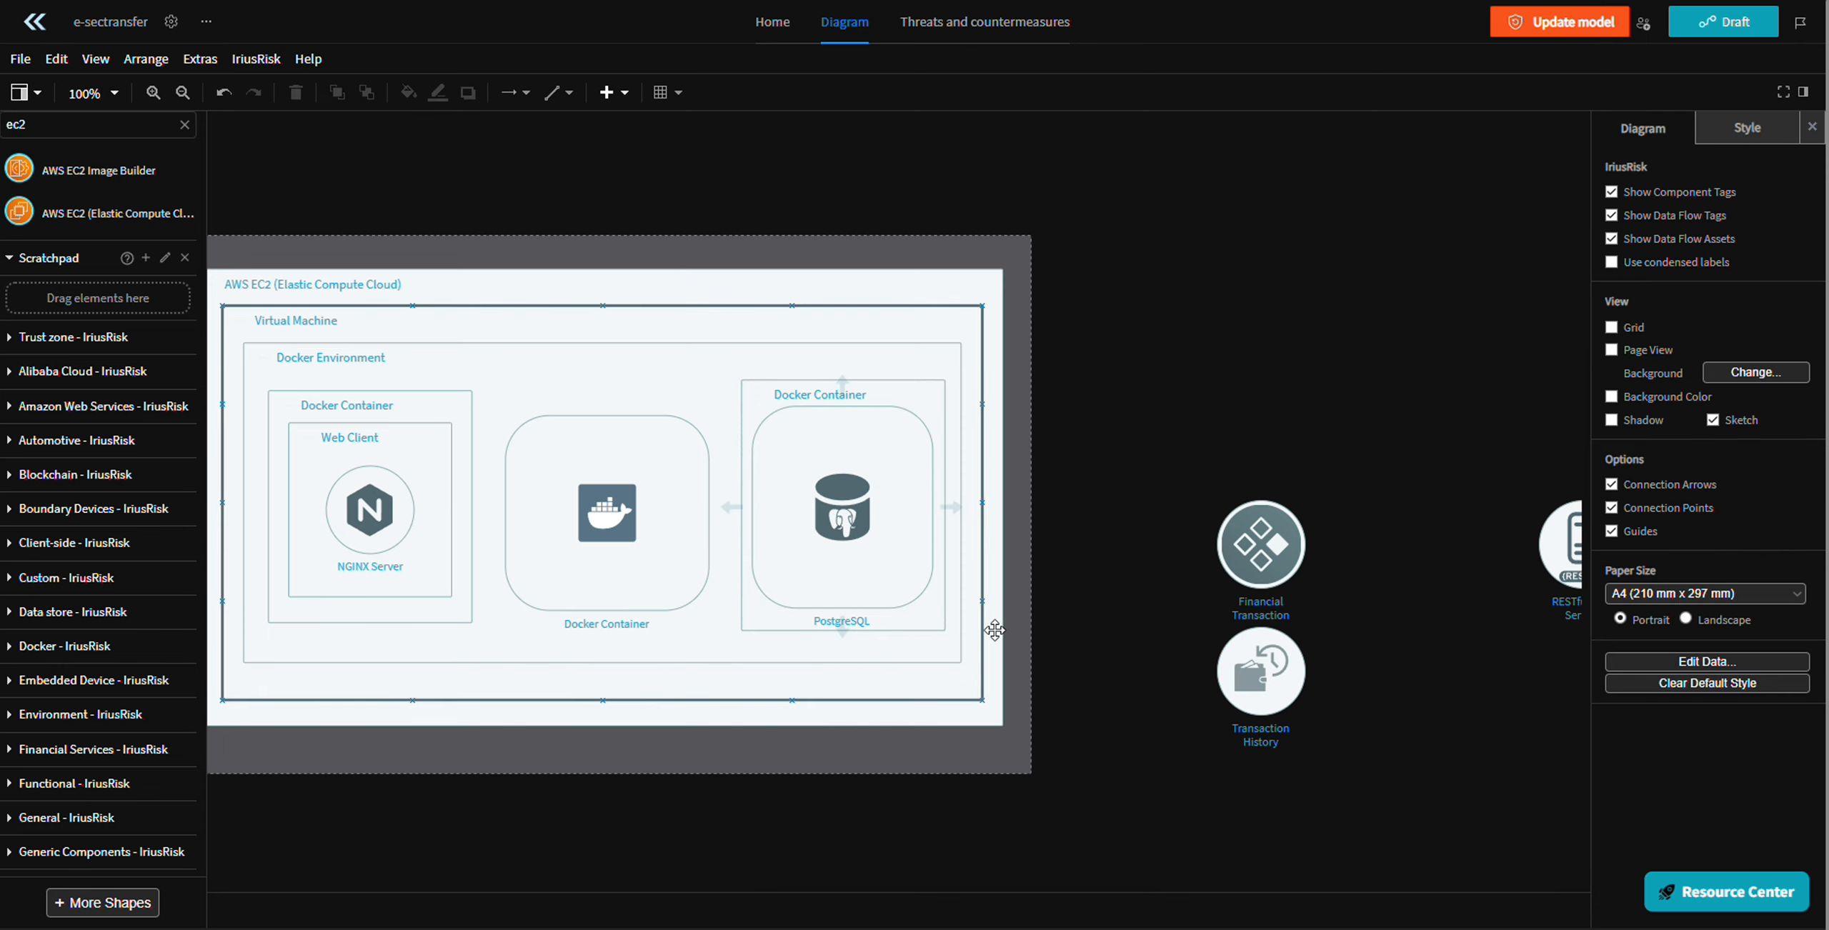
- Place the Transaction History component inside the PostgreSQL box
{"action": "left_click_drag", "start_coordinate": [1151, 748], "coordinate": [917, 727]}
{"action": "left_click_drag", "start_coordinate": [1029, 636], "coordinate": [621, 492]}
{"action": "left_click_drag", "start_coordinate": [617, 586], "coordinate": [866, 598]}
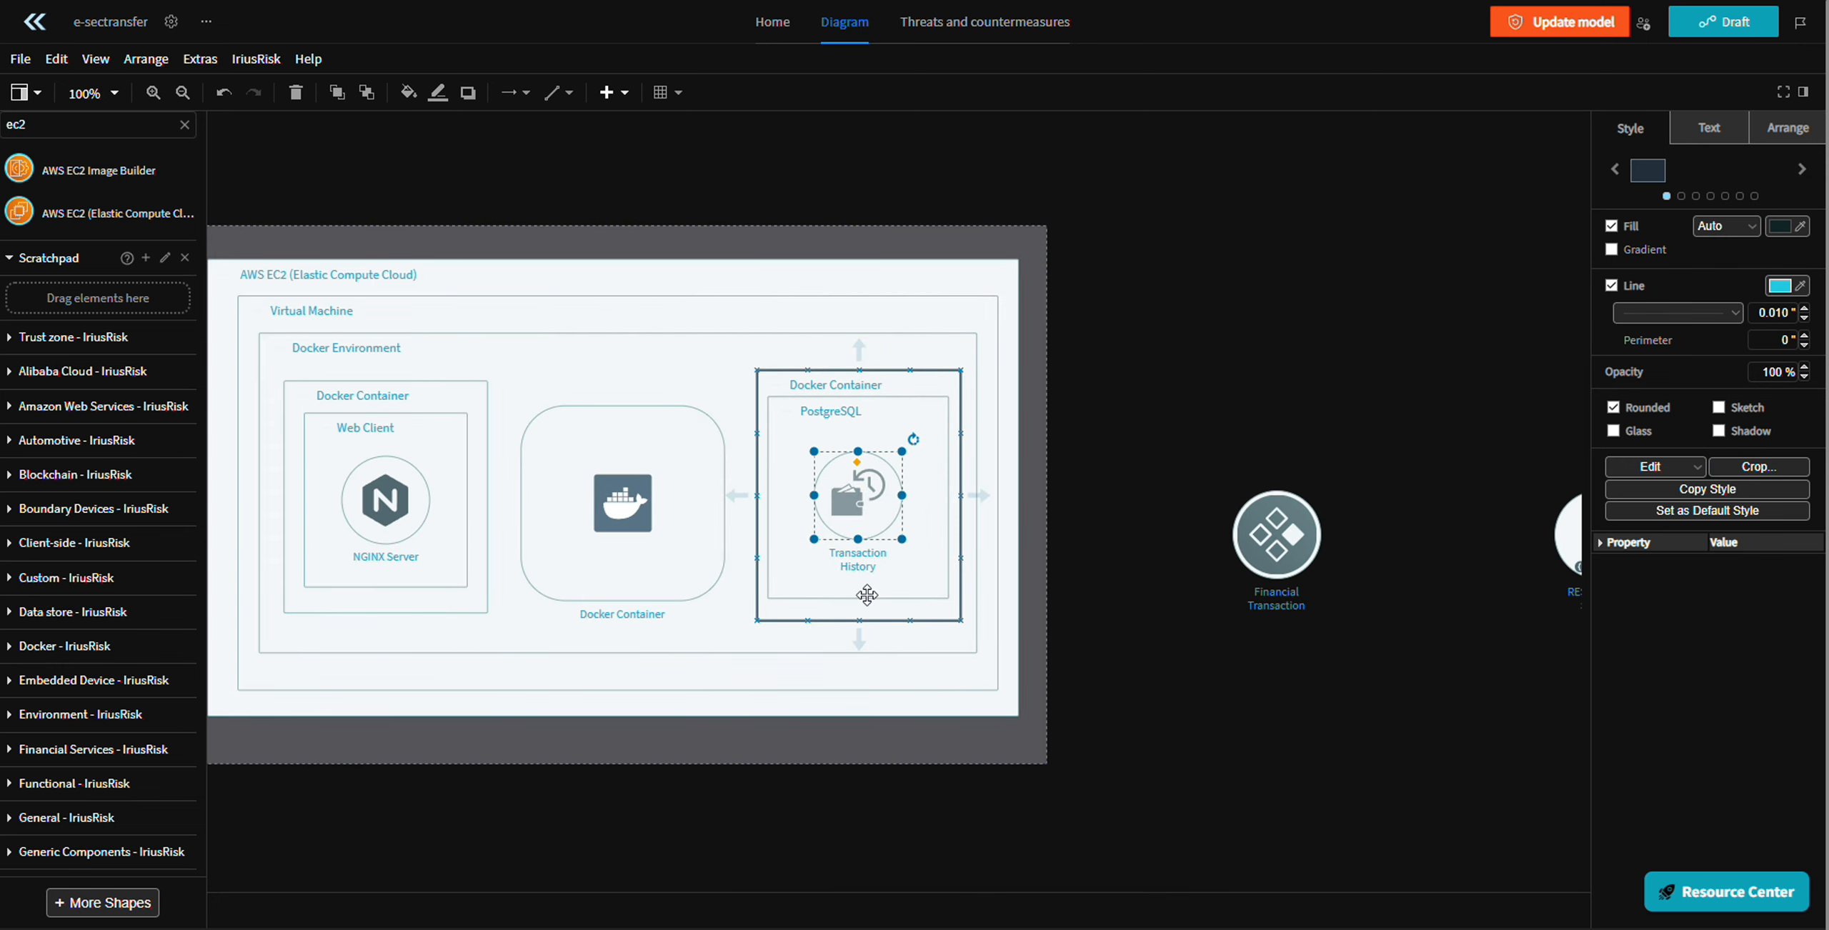
- Trim the PostgreSQL box's height slightly to leave more space below the Docker Container label
{"action": "scroll", "coordinate": [874, 575], "scroll_direction": "up", "scroll_amount": 2}
{"action": "left_click", "coordinate": [872, 357]}
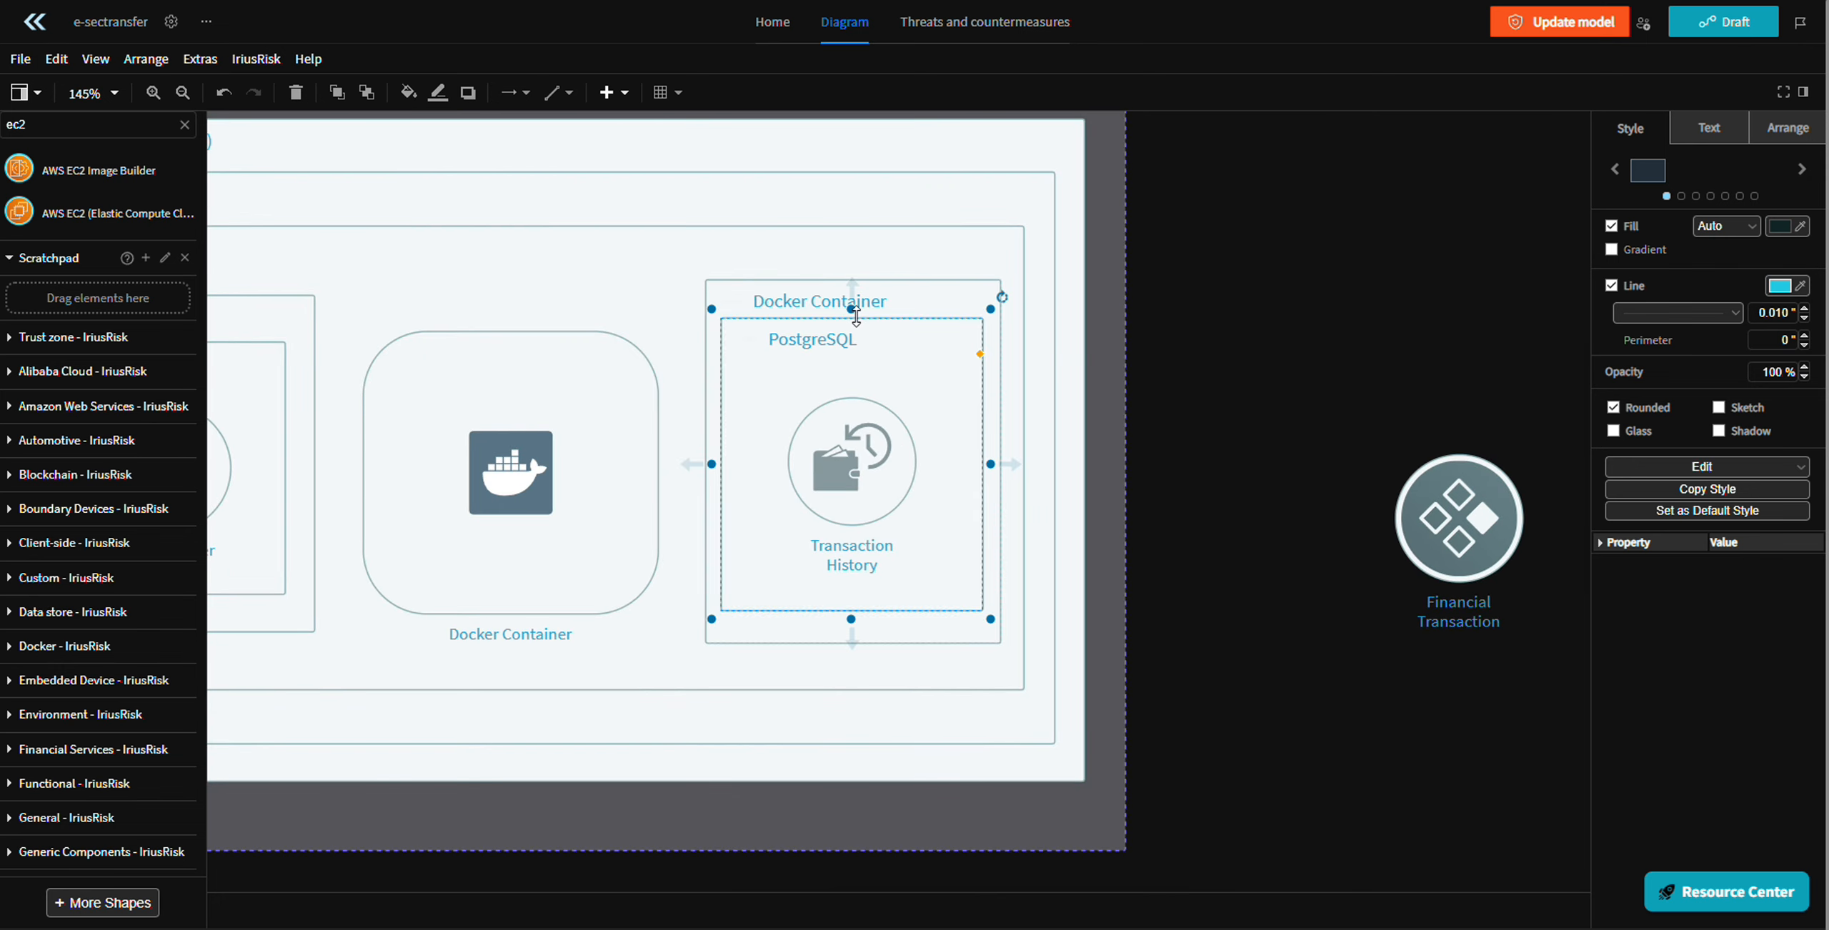
{"action": "right_click", "coordinate": [922, 335]}
{"action": "double_click", "coordinate": [808, 390]}
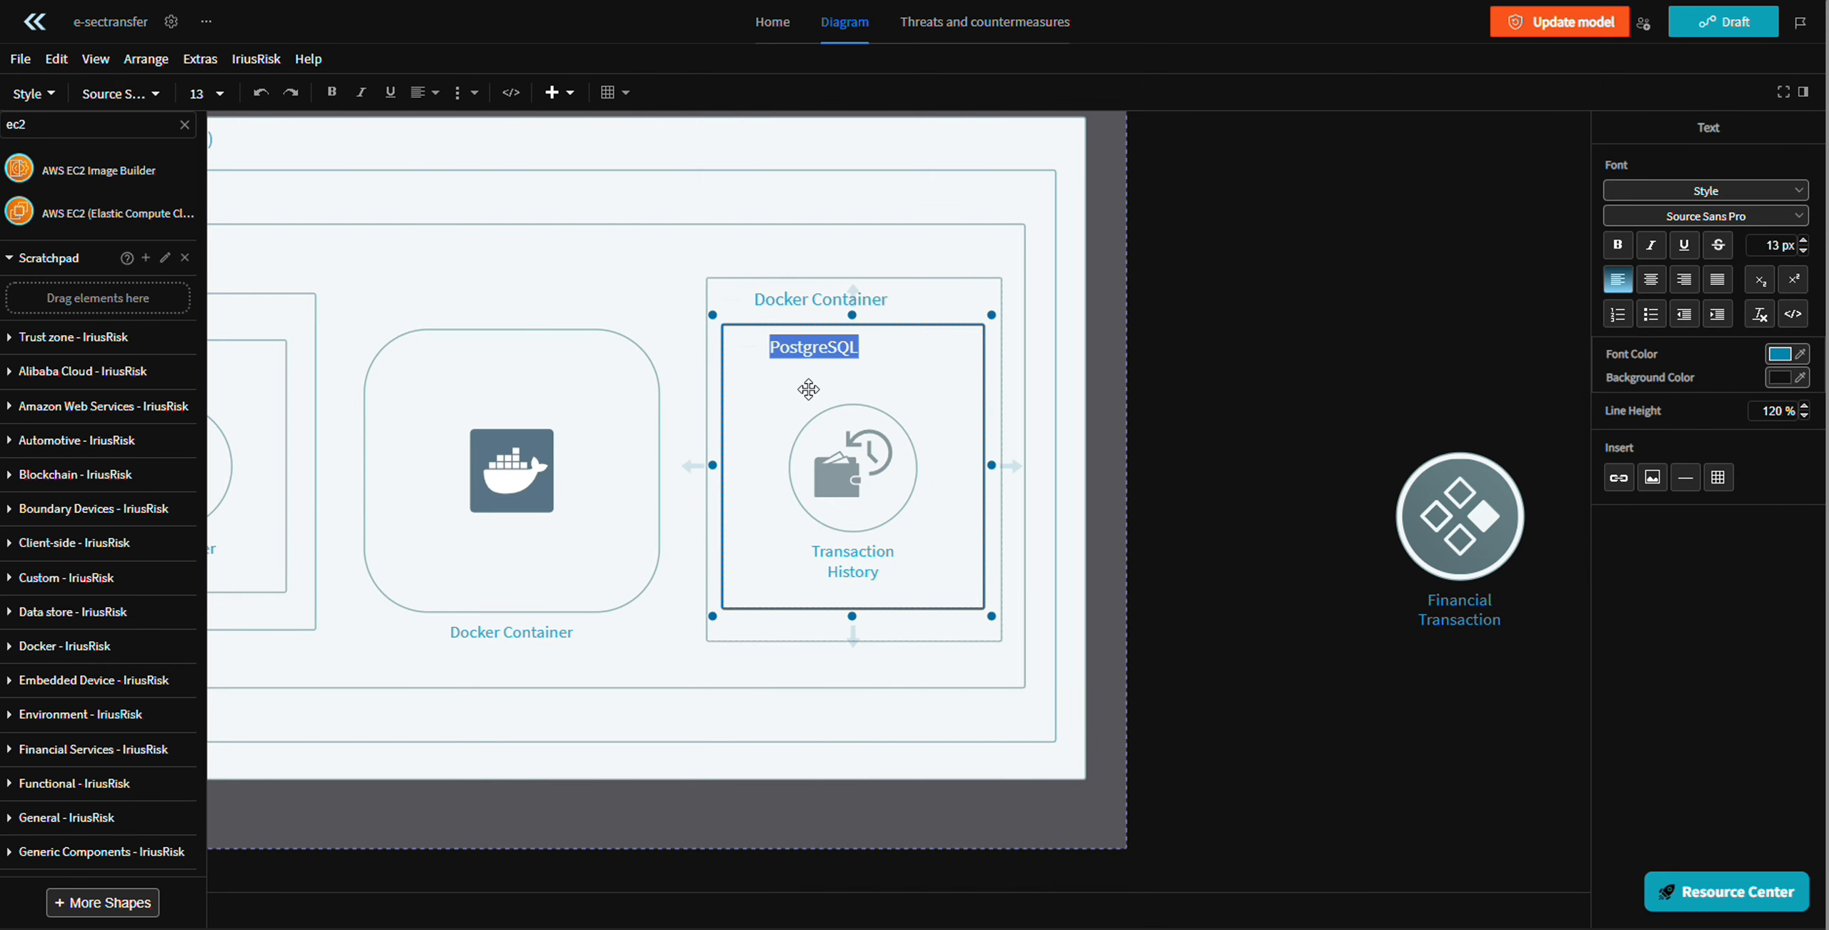
{"action": "right_click", "coordinate": [776, 401]}
{"action": "left_click", "coordinate": [1182, 452]}
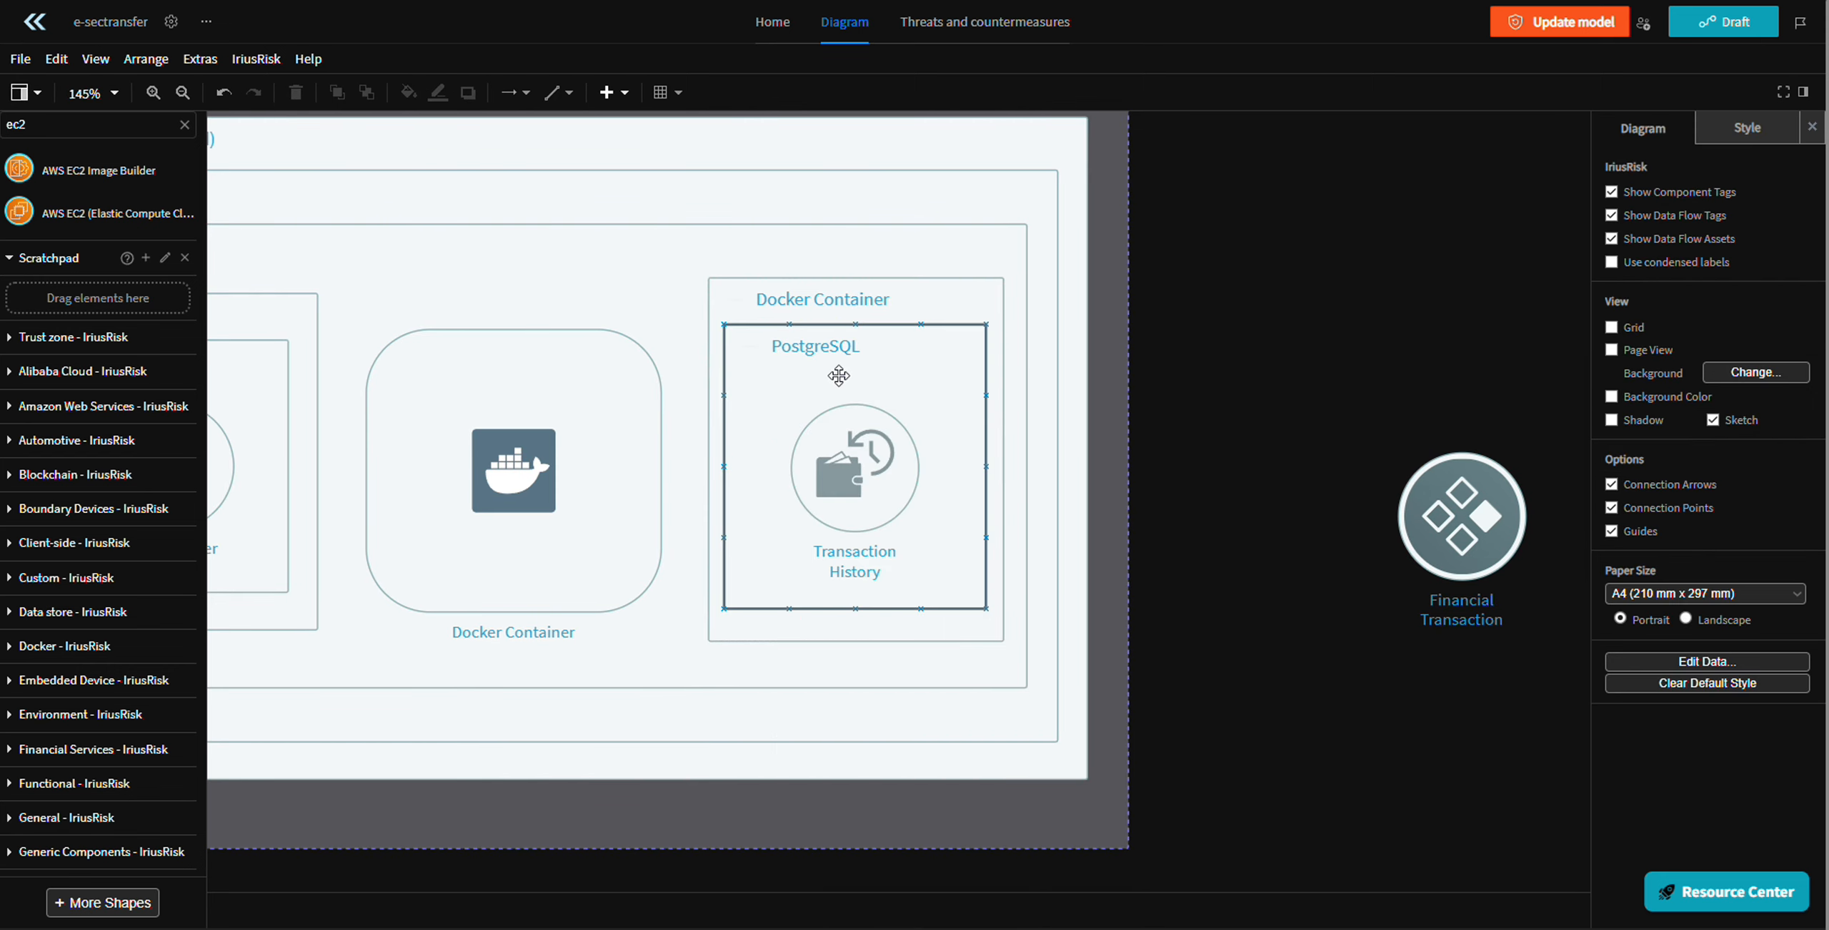
{"action": "scroll", "coordinate": [839, 375], "scroll_direction": "down", "scroll_amount": 2}
{"action": "left_click", "coordinate": [1464, 542]}
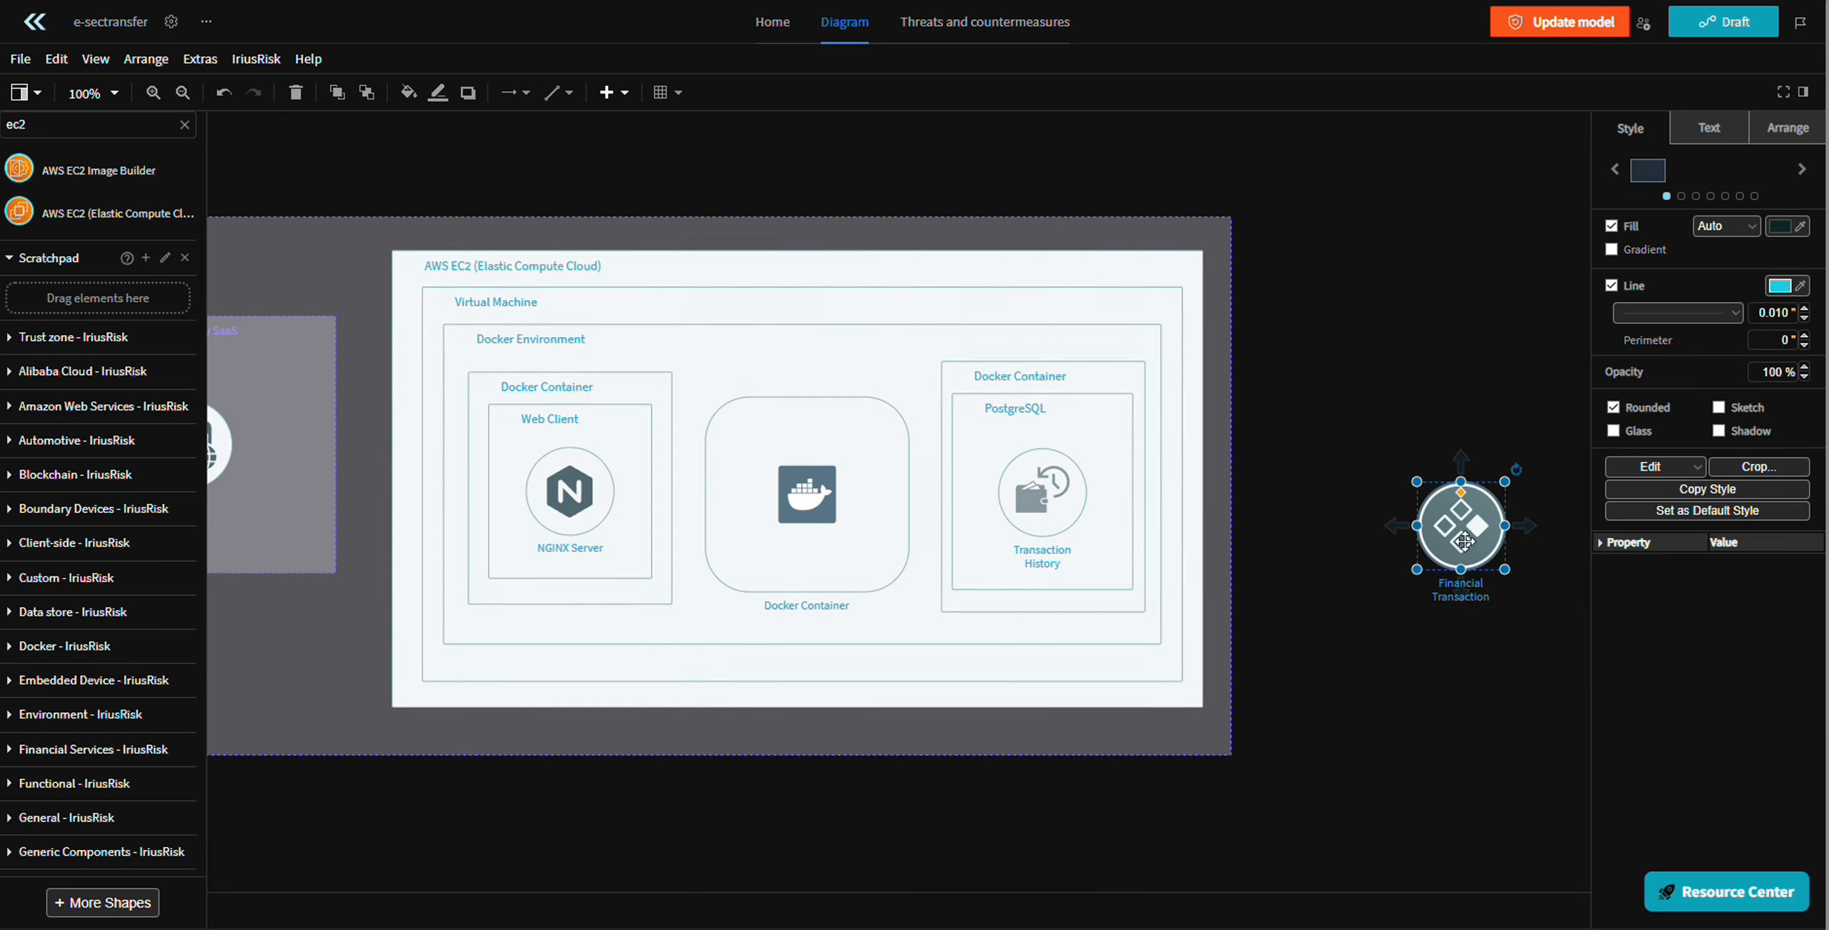
{"action": "scroll", "coordinate": [1218, 545], "scroll_direction": "down", "scroll_amount": 2}
{"action": "left_click", "coordinate": [821, 457]}
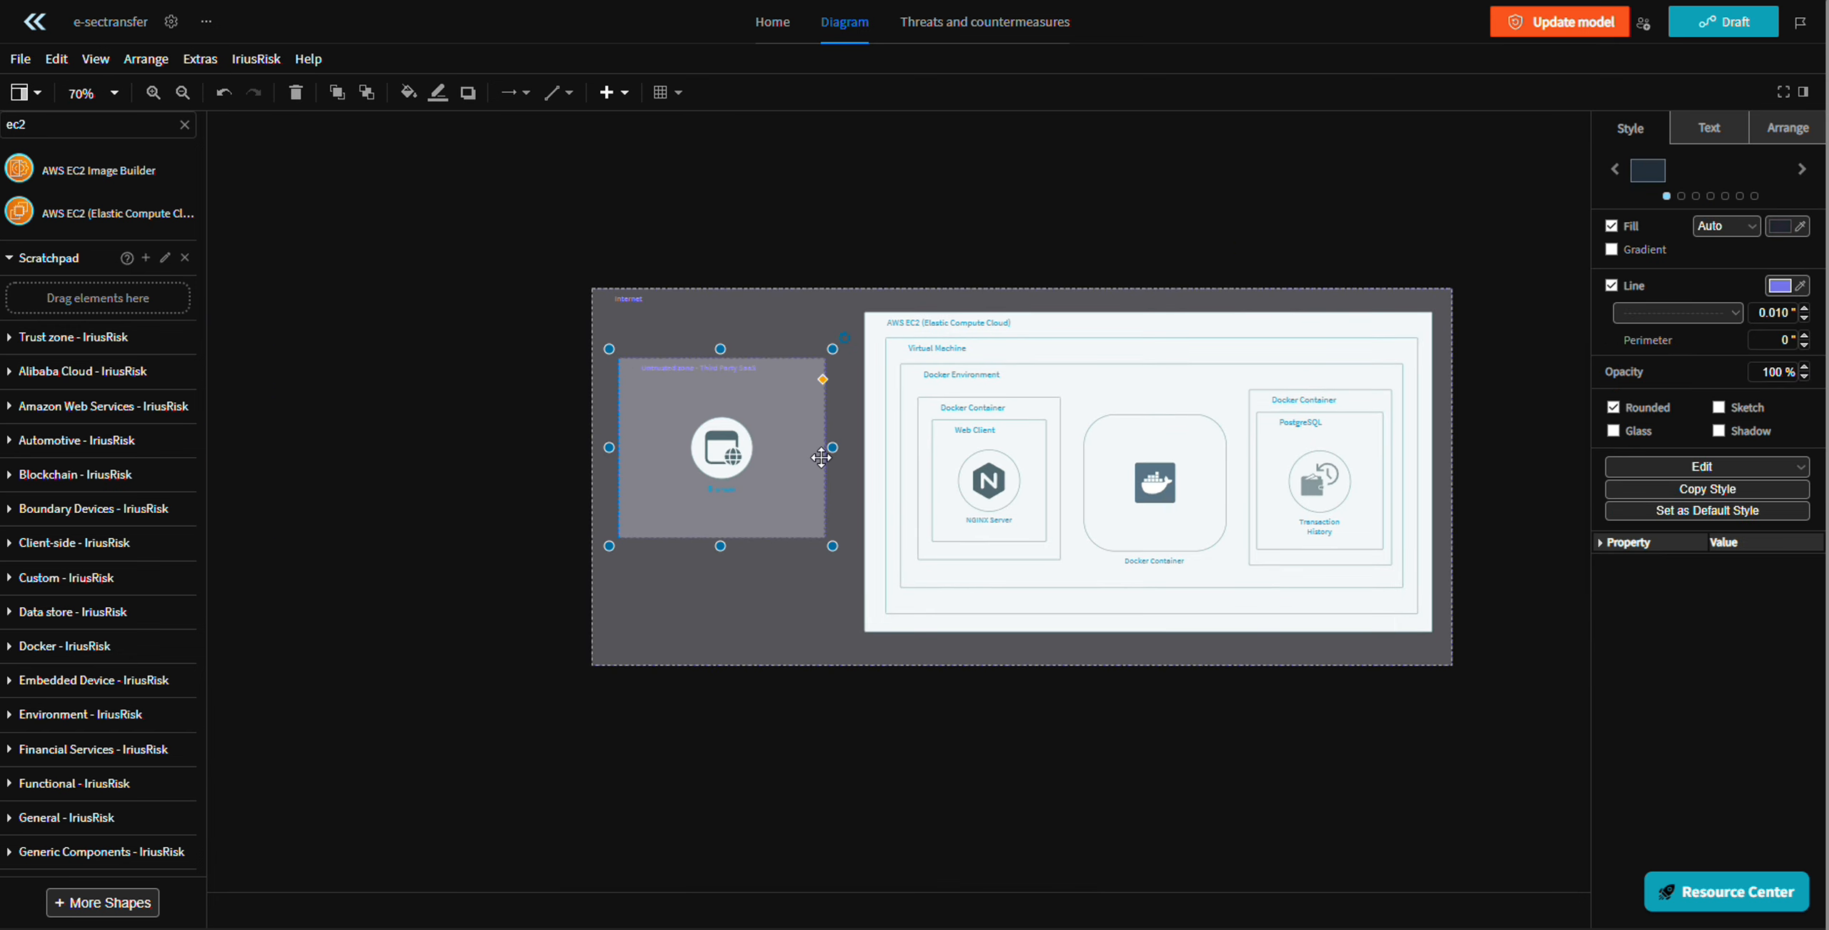
{"action": "left_click_drag", "start_coordinate": [812, 530], "coordinate": [783, 524]}
{"action": "scroll", "coordinate": [1276, 511], "scroll_direction": "up", "scroll_amount": 2}
{"action": "left_click_drag", "start_coordinate": [1278, 510], "coordinate": [646, 522]}
{"action": "key", "text": "ctrl+z"}
- Place the RESTful Web Service component in the centre of the middle Docker Container
{"action": "left_click_drag", "start_coordinate": [1322, 751], "coordinate": [837, 747]}
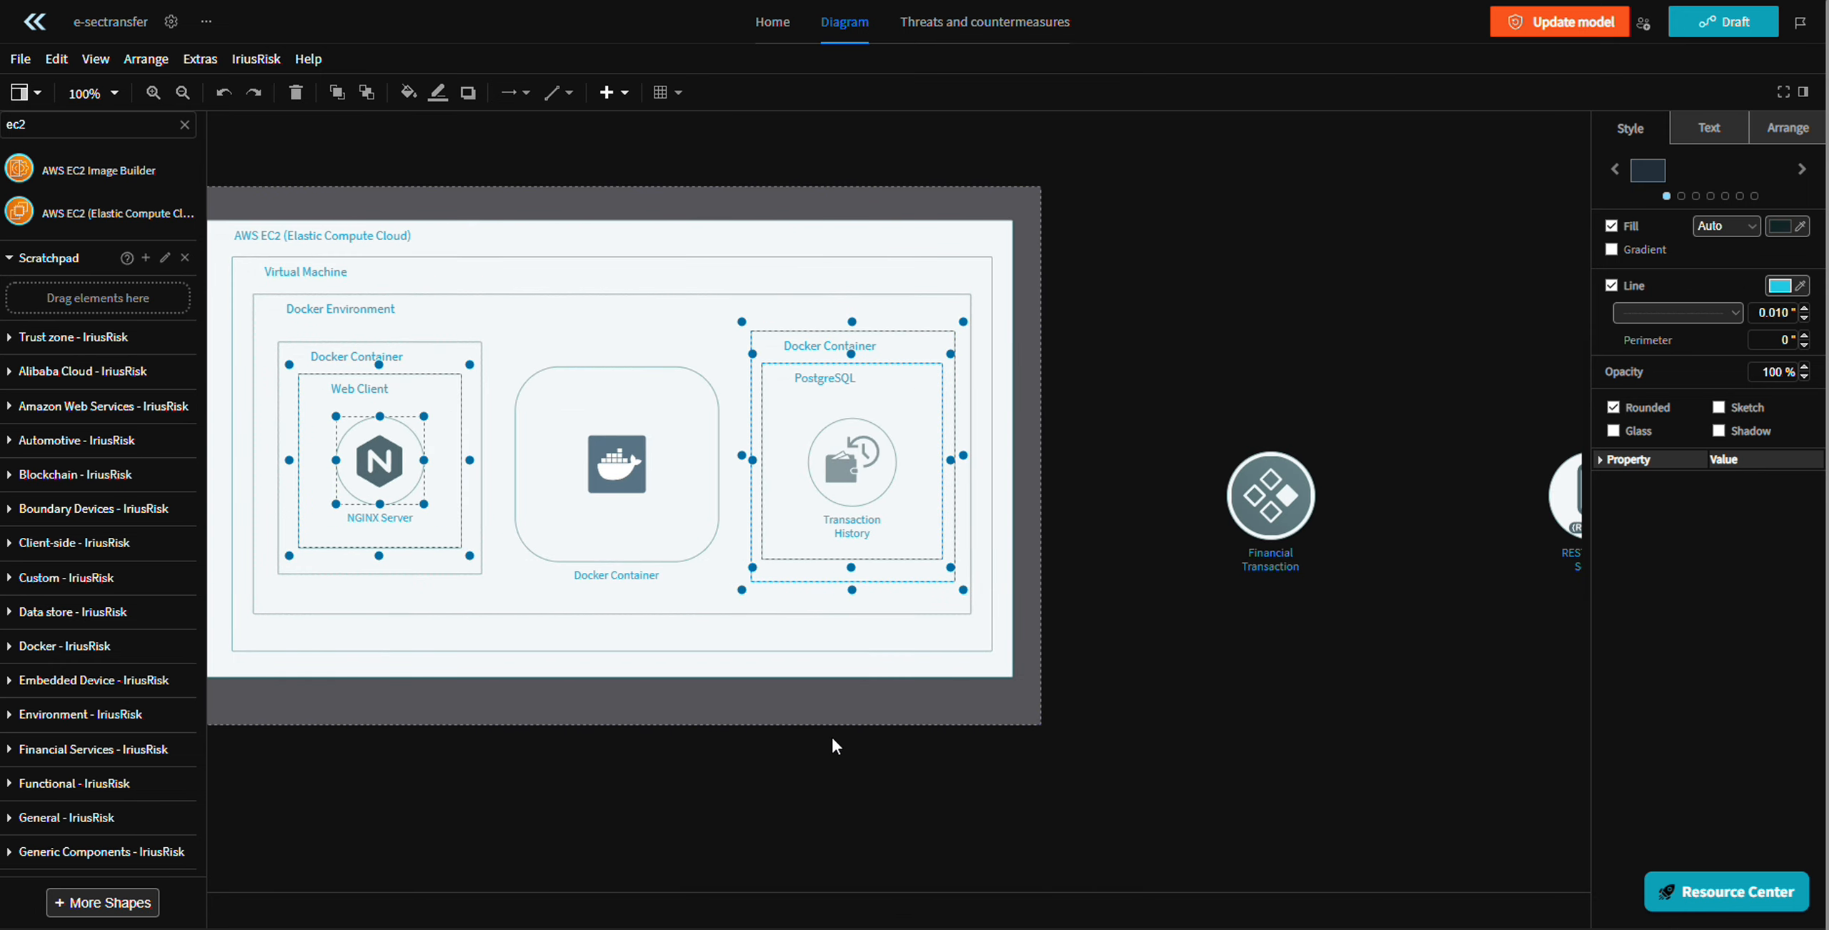
{"action": "left_click", "coordinate": [838, 748]}
{"action": "scroll", "coordinate": [1012, 520], "scroll_direction": "down", "scroll_amount": 3}
{"action": "left_click", "coordinate": [1161, 511]}
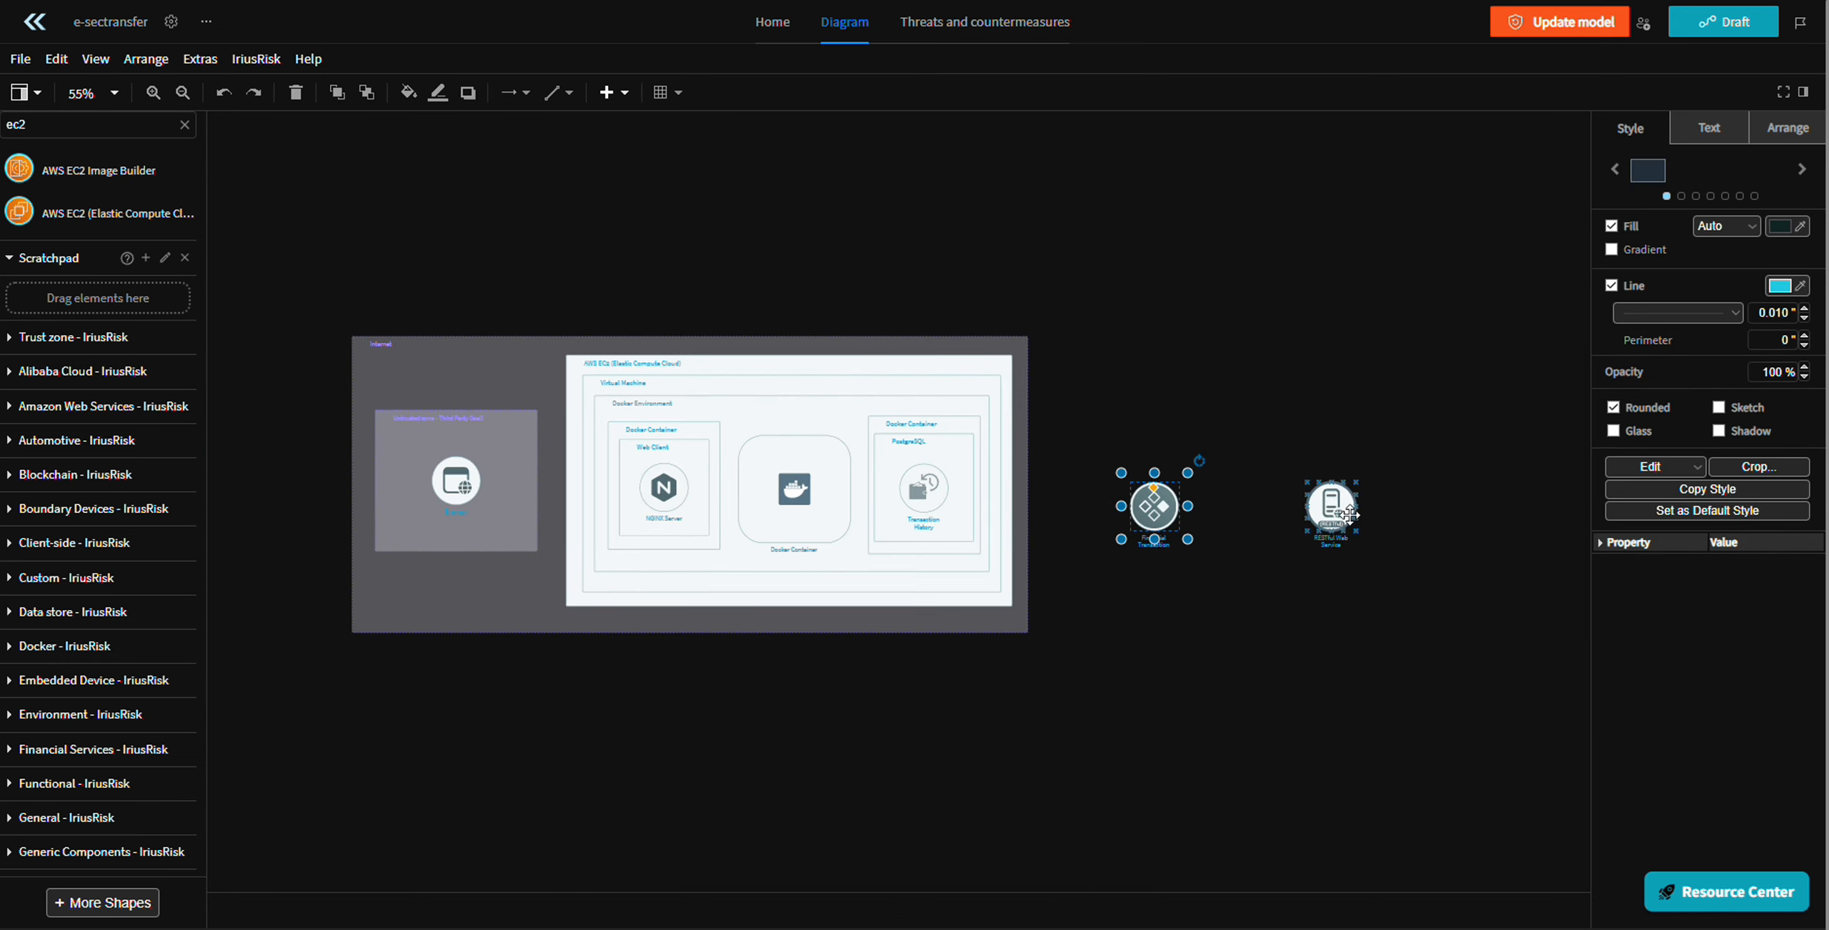
{"action": "scroll", "coordinate": [793, 495], "scroll_direction": "up", "scroll_amount": 5}
{"action": "left_click_drag", "start_coordinate": [793, 493], "coordinate": [771, 473]}
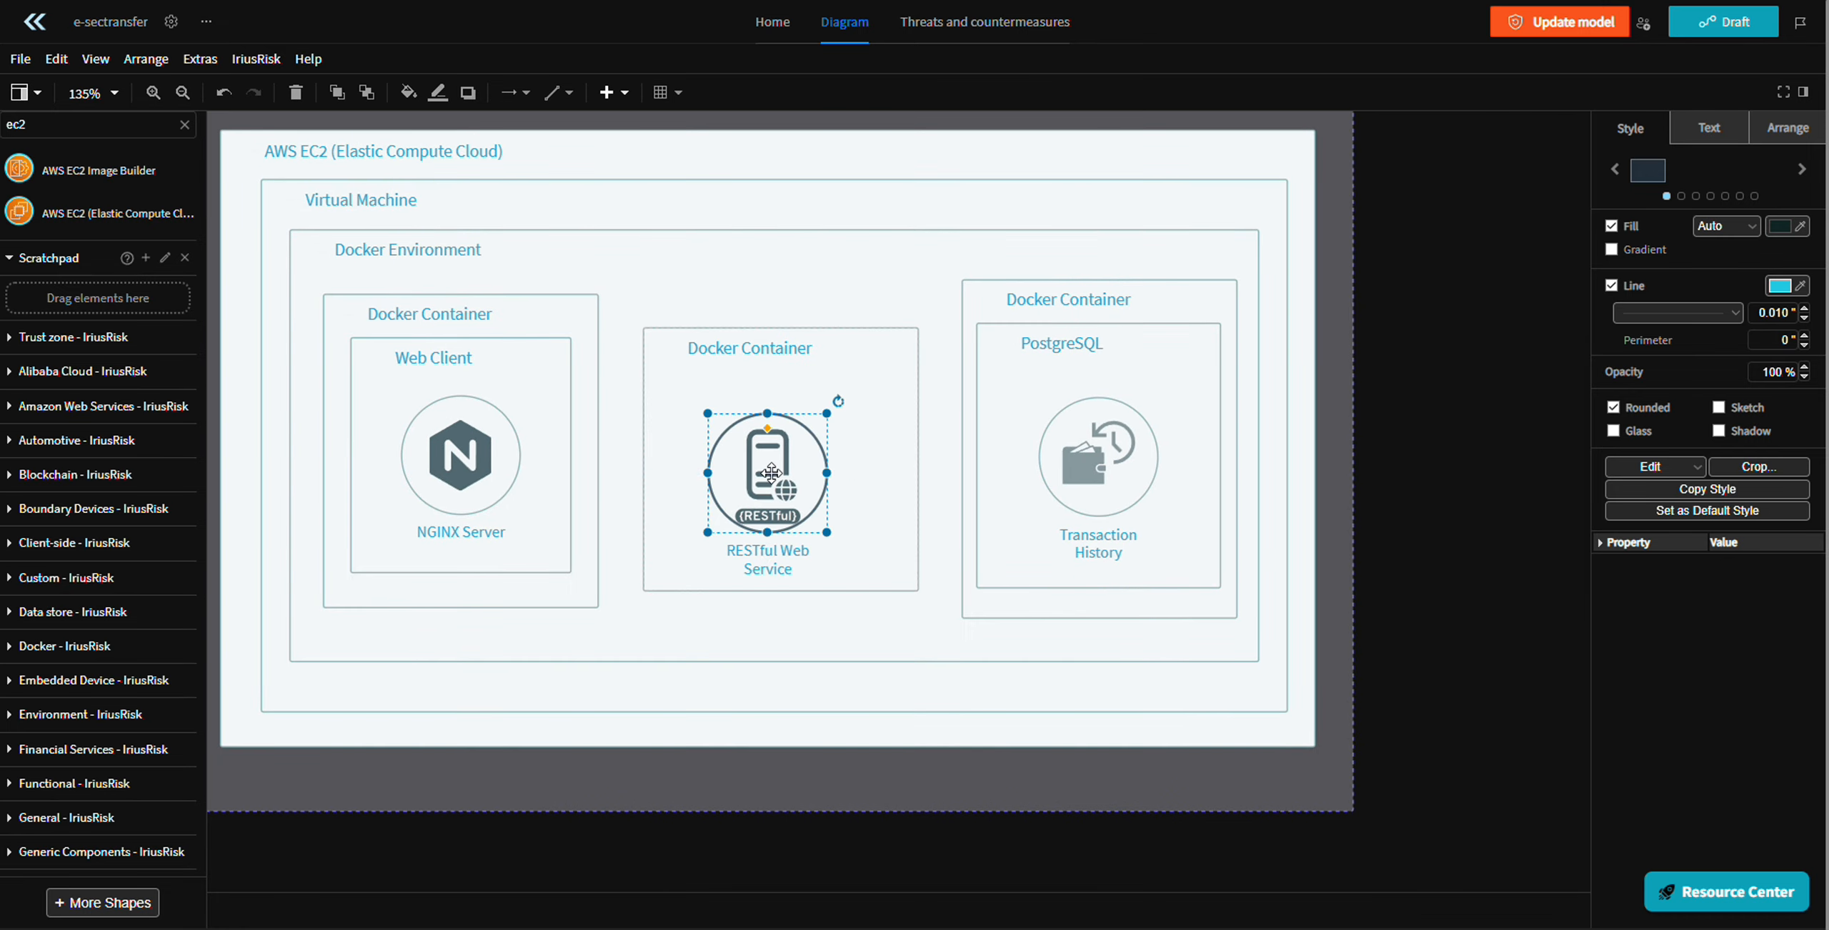
- Move the Financial Transaction component below the Internet zone, and widen that zone to about 14.21 with the AWS EC2 box extended to match
{"action": "scroll", "coordinate": [773, 464], "scroll_direction": "down", "scroll_amount": 3}
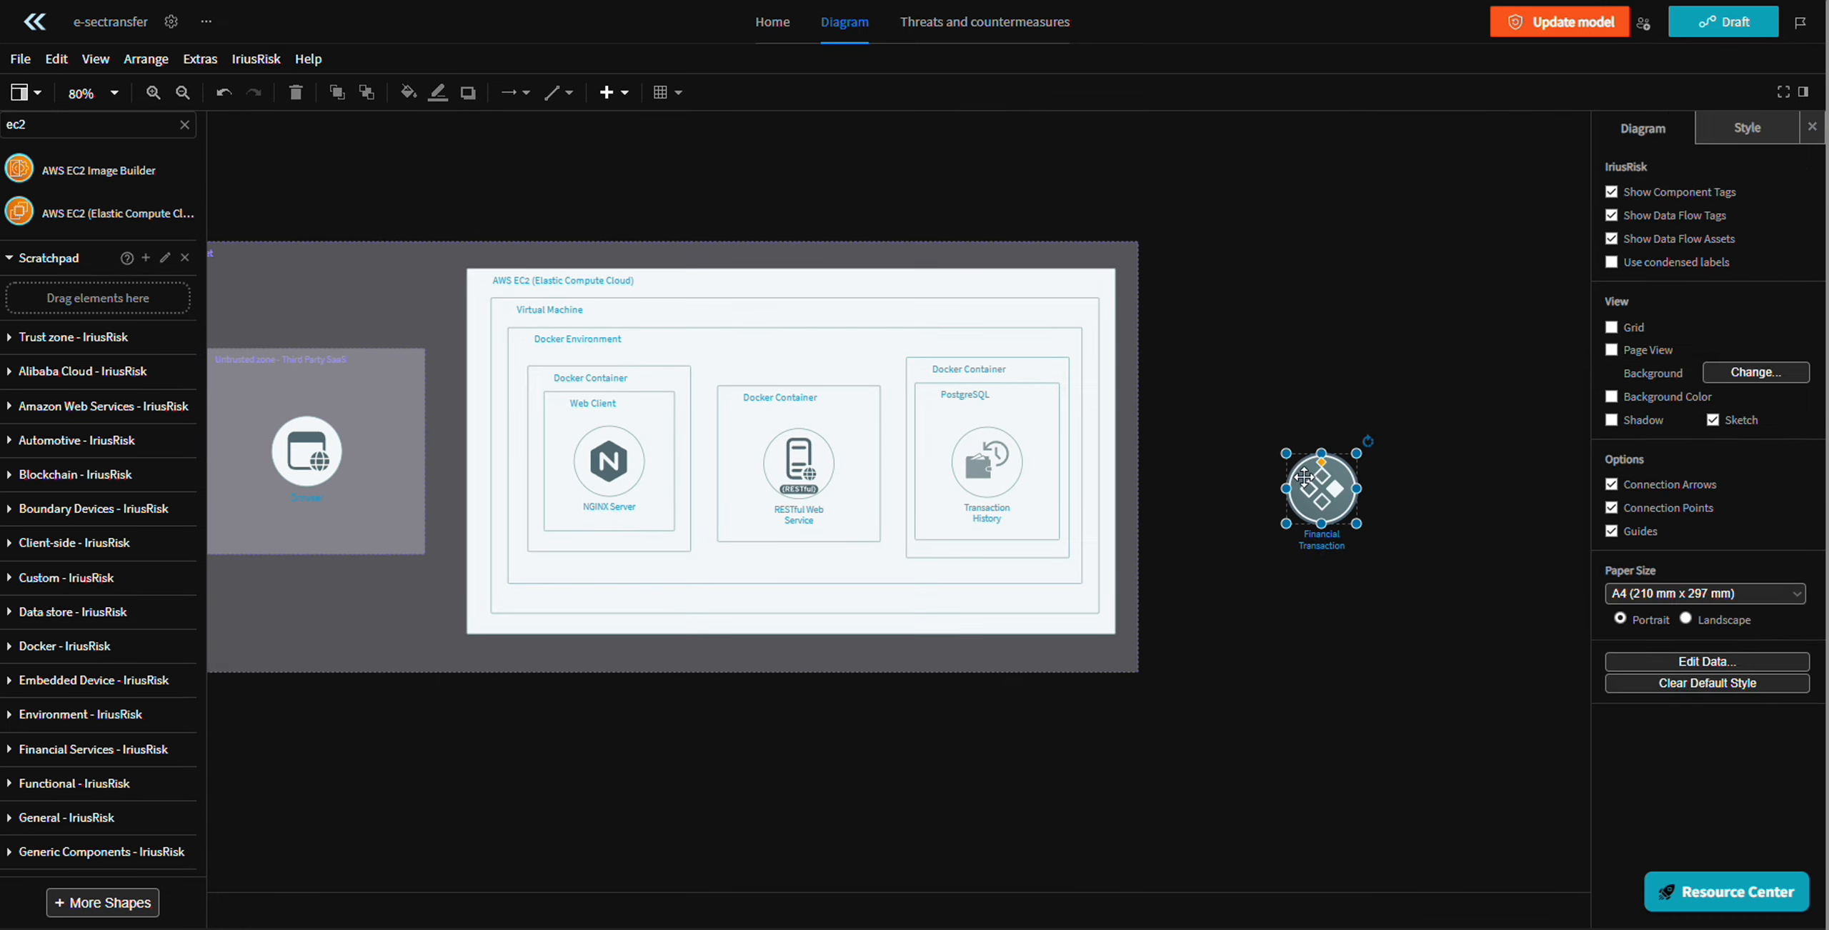
{"action": "left_click", "coordinate": [1093, 458]}
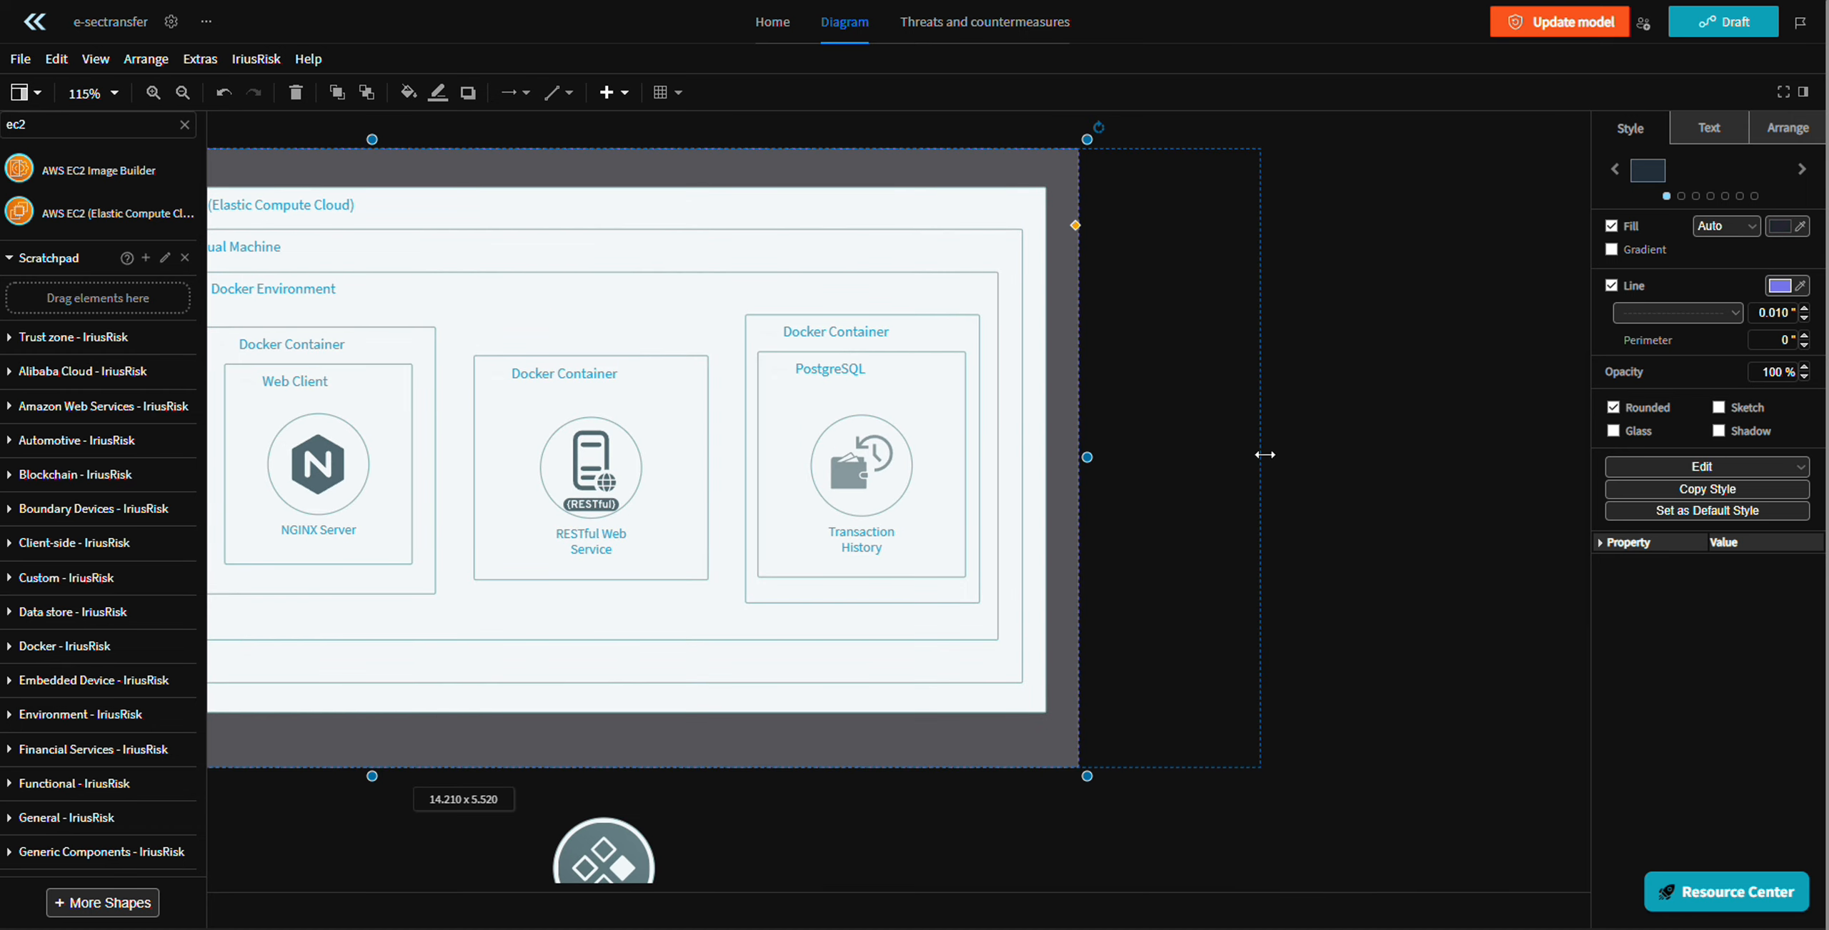
{"action": "left_click", "coordinate": [1041, 461]}
{"action": "left_click_drag", "start_coordinate": [1264, 455], "coordinate": [1237, 453]}
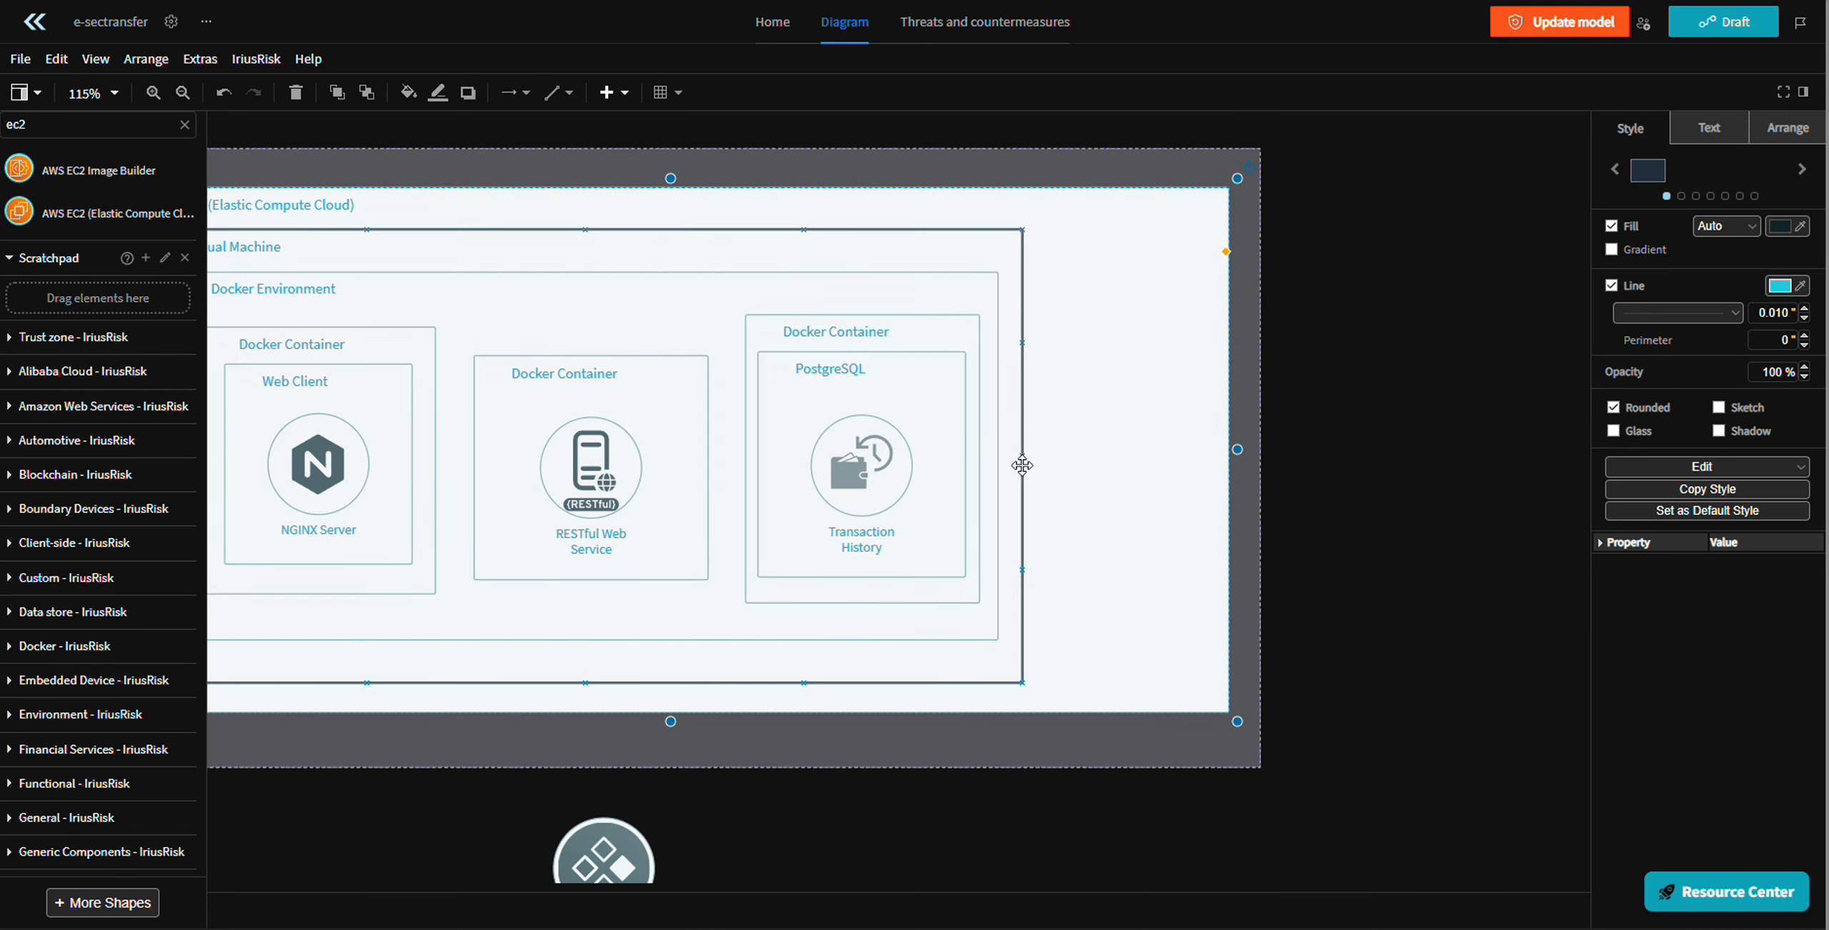
- Widen the Virtual Machine and Docker Environment boxes to the right inside the wider AWS EC2 box
{"action": "left_click", "coordinate": [1026, 457]}
{"action": "left_click_drag", "start_coordinate": [1031, 455], "coordinate": [1179, 461]}
{"action": "left_click", "coordinate": [1001, 458]}
{"action": "left_click", "coordinate": [979, 461]}
{"action": "key", "text": "ctrl+z"}
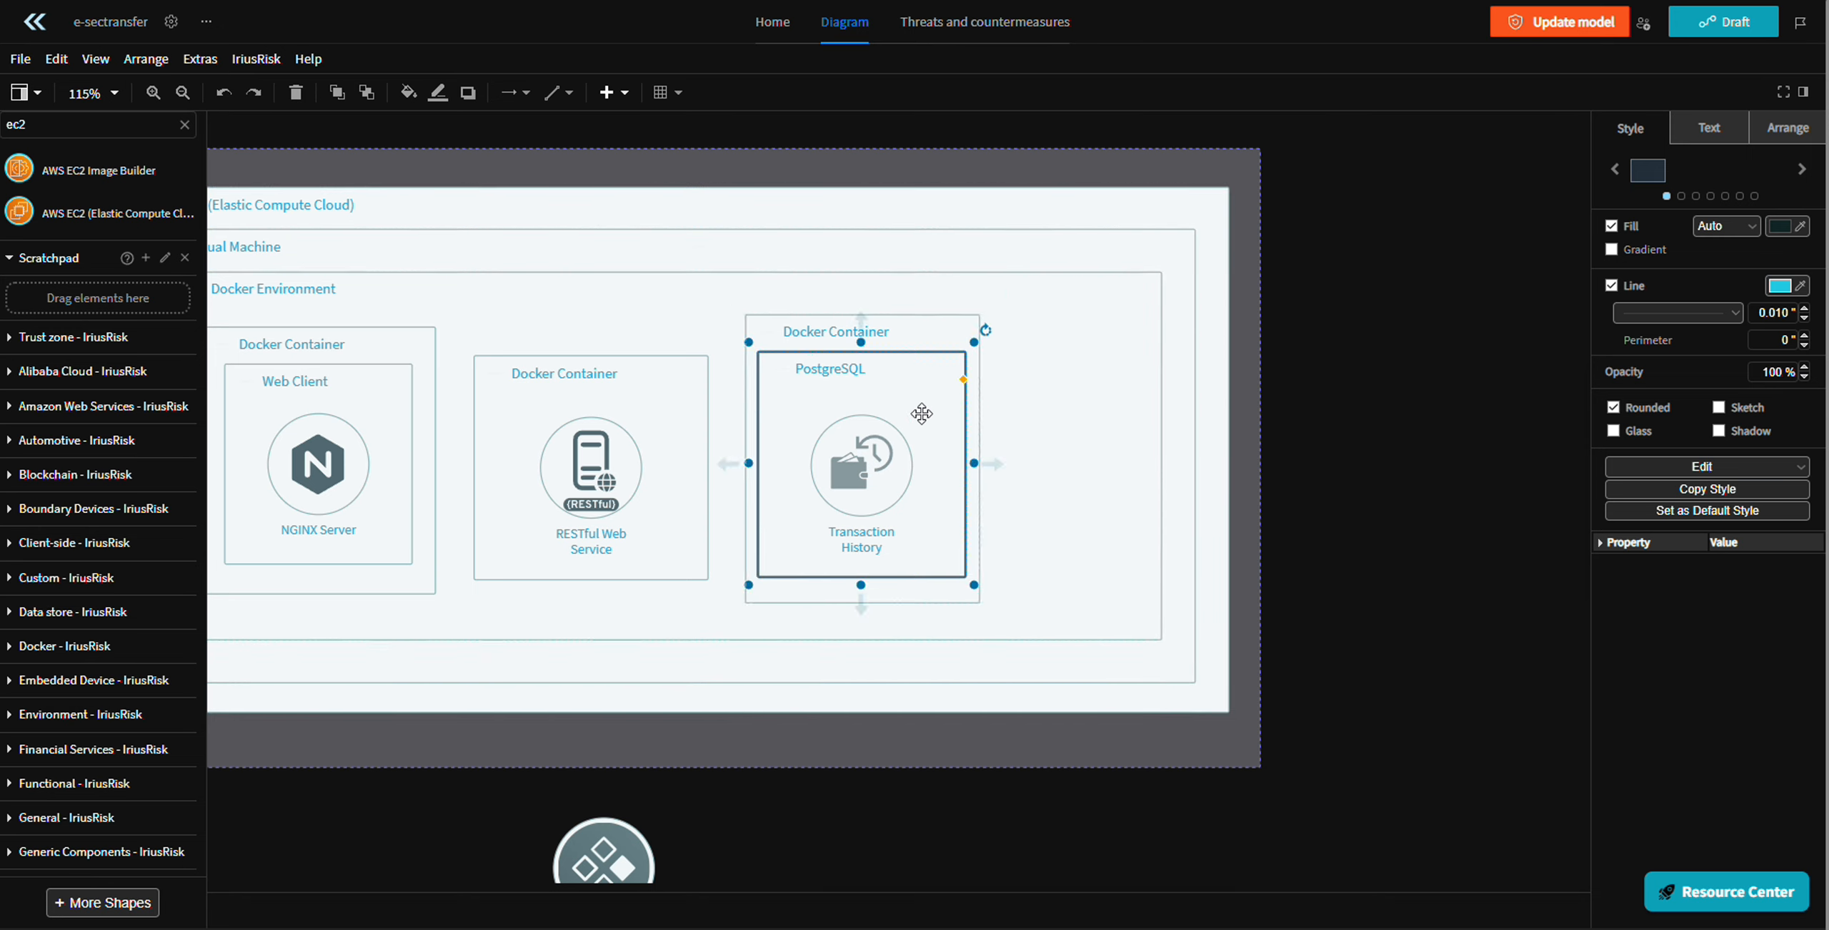
- Move the PostgreSQL Docker Container near the right edge of the Docker Environment and shift the RESTful Web Service container right between its neighbours
{"action": "left_click_drag", "start_coordinate": [922, 413], "coordinate": [1074, 414]}
{"action": "left_click_drag", "start_coordinate": [641, 410], "coordinate": [706, 397]}
{"action": "scroll", "coordinate": [706, 397], "scroll_direction": "down", "scroll_amount": 1}
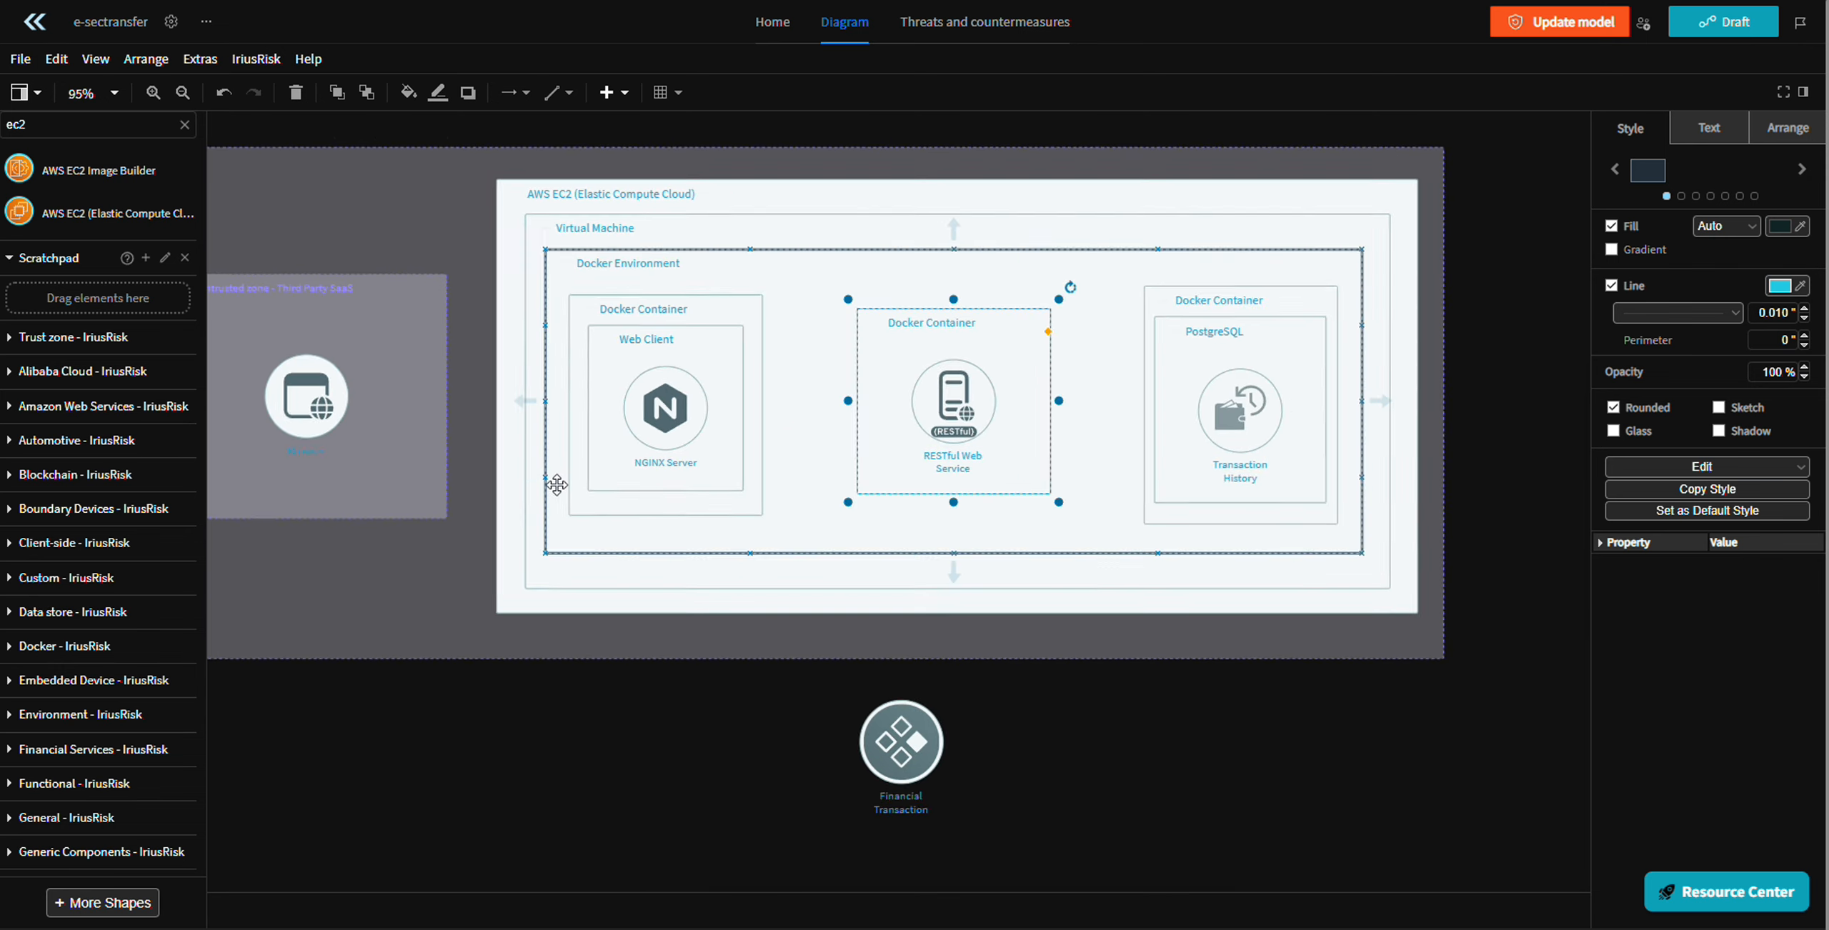
- Reposition the Financial Transaction component roughly below the middle Docker Container, outside the Internet zone
{"action": "scroll", "coordinate": [558, 485], "scroll_direction": "up", "scroll_amount": 1}
{"action": "left_click", "coordinate": [826, 769]}
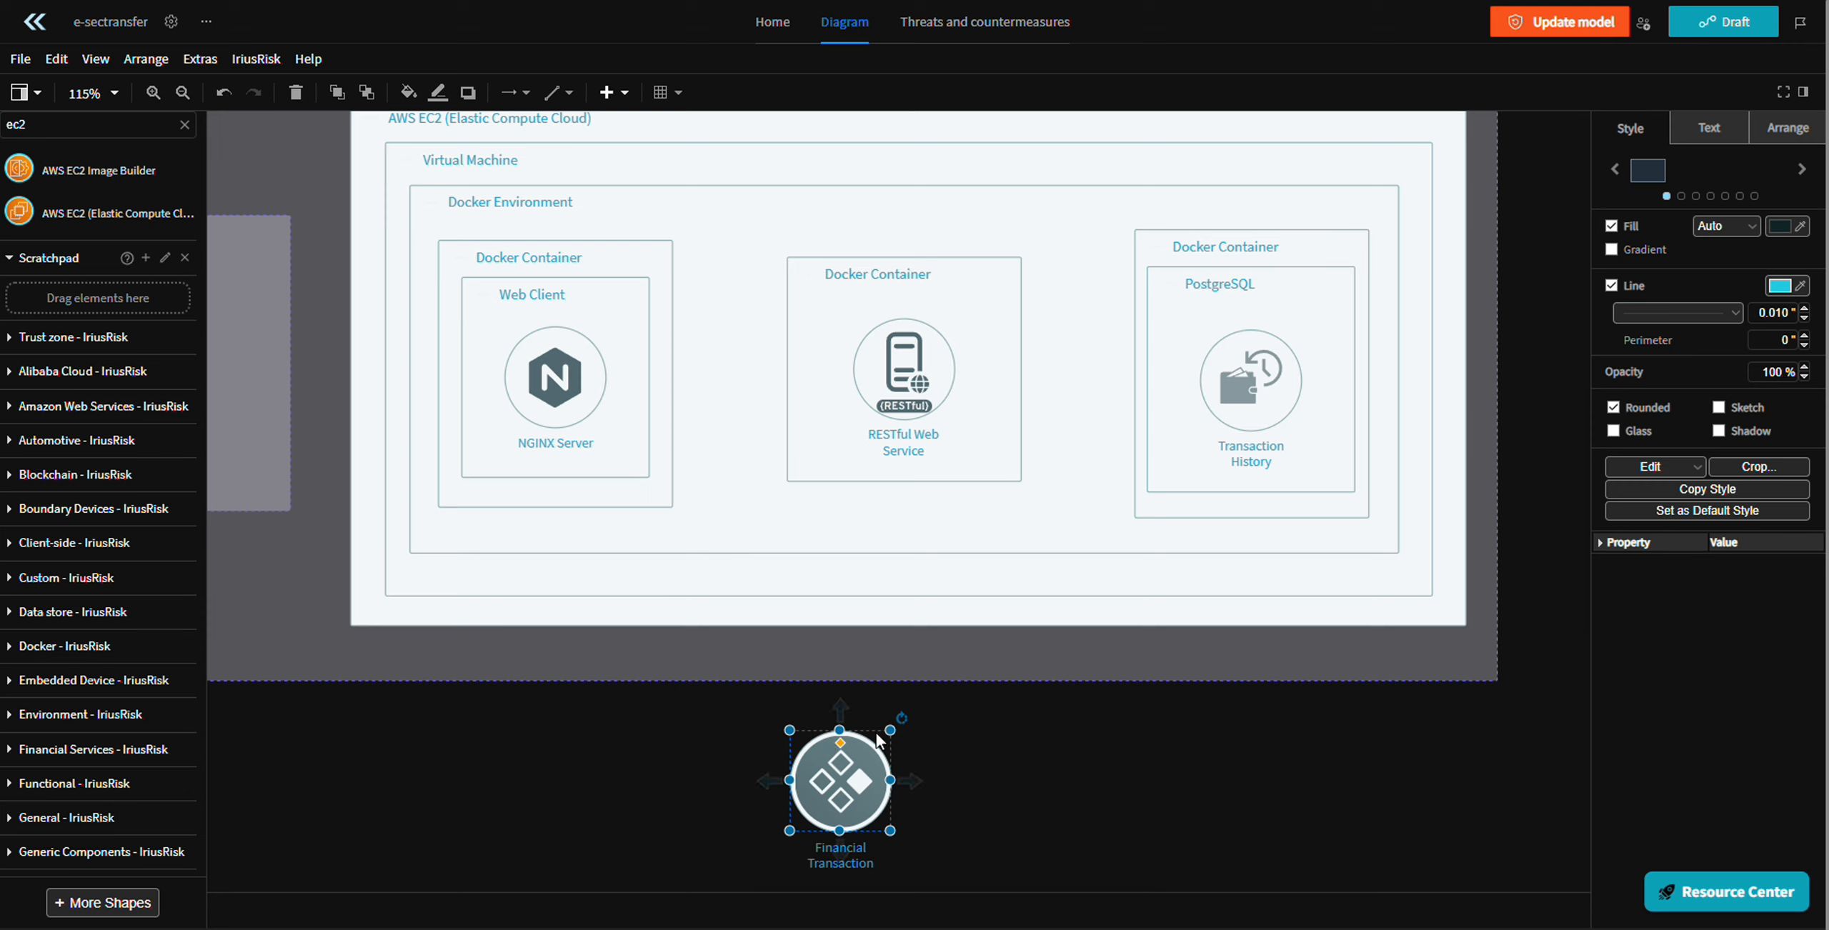
{"action": "mouse_move", "coordinate": [890, 730]}
{"action": "left_mouse_down"}
{"action": "mouse_move", "coordinate": [844, 749]}
{"action": "mouse_move", "coordinate": [879, 744]}
{"action": "left_mouse_up"}
{"action": "left_click_drag", "start_coordinate": [829, 795], "coordinate": [887, 771]}
{"action": "left_click", "coordinate": [918, 389]}
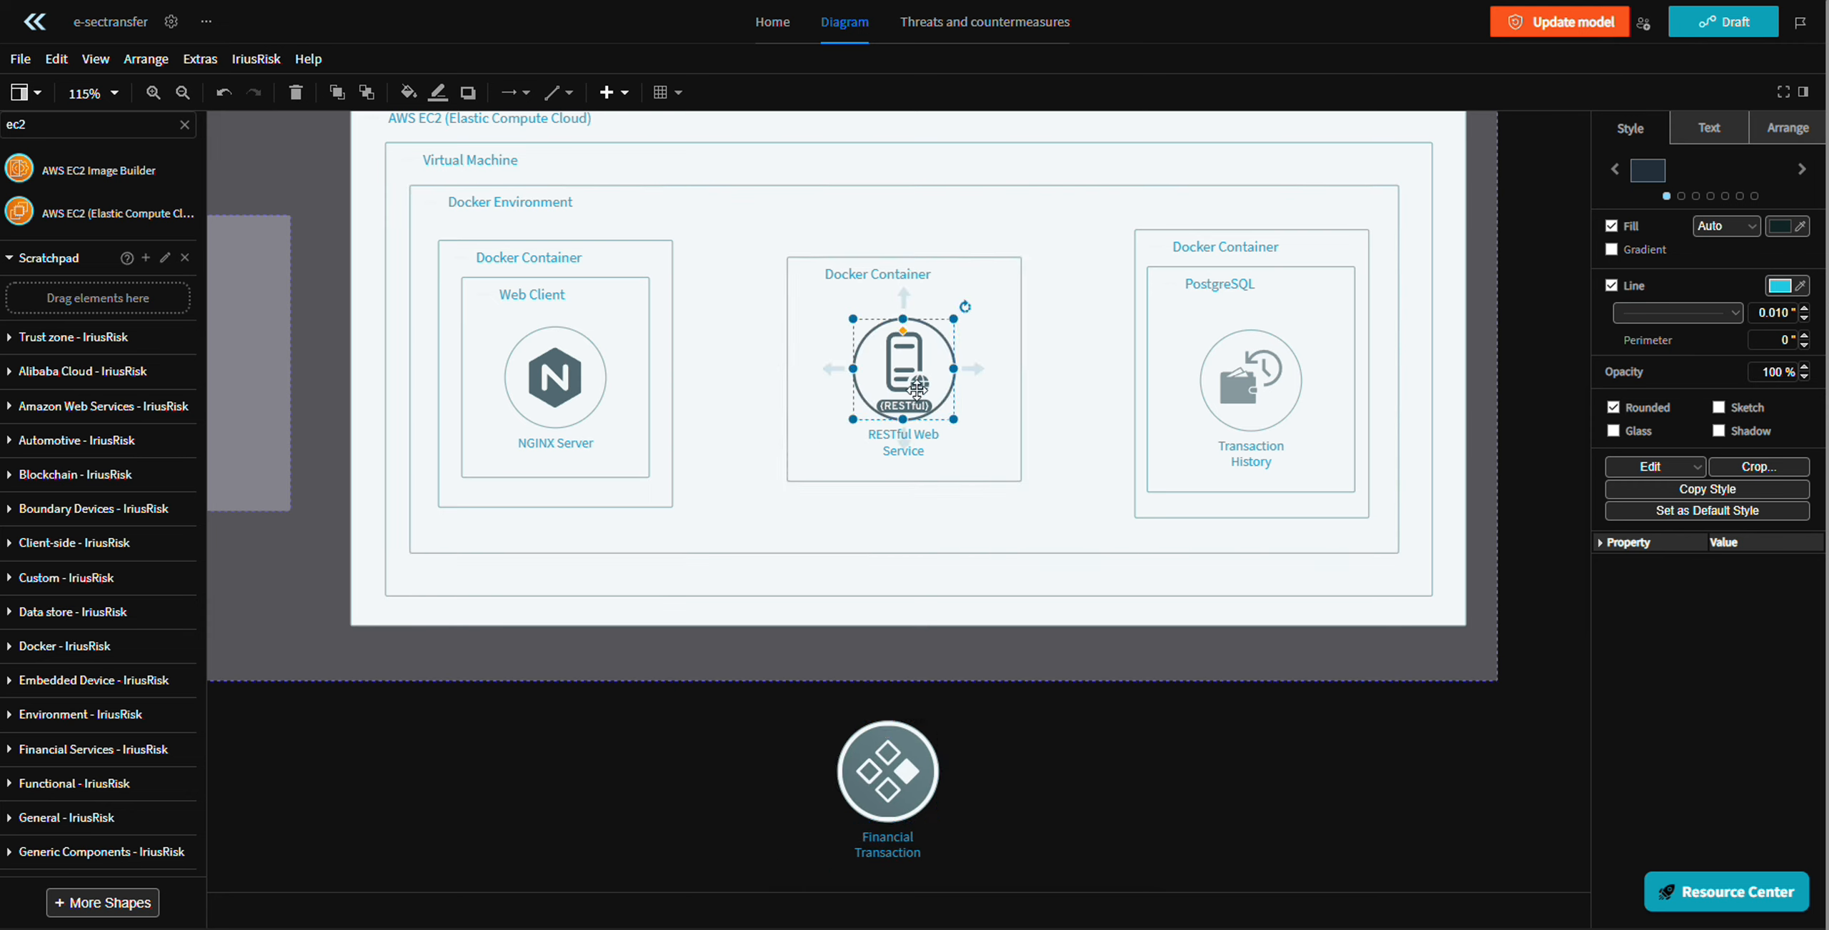
{"action": "left_click", "coordinate": [902, 292]}
{"action": "key", "text": "ctrl+z"}
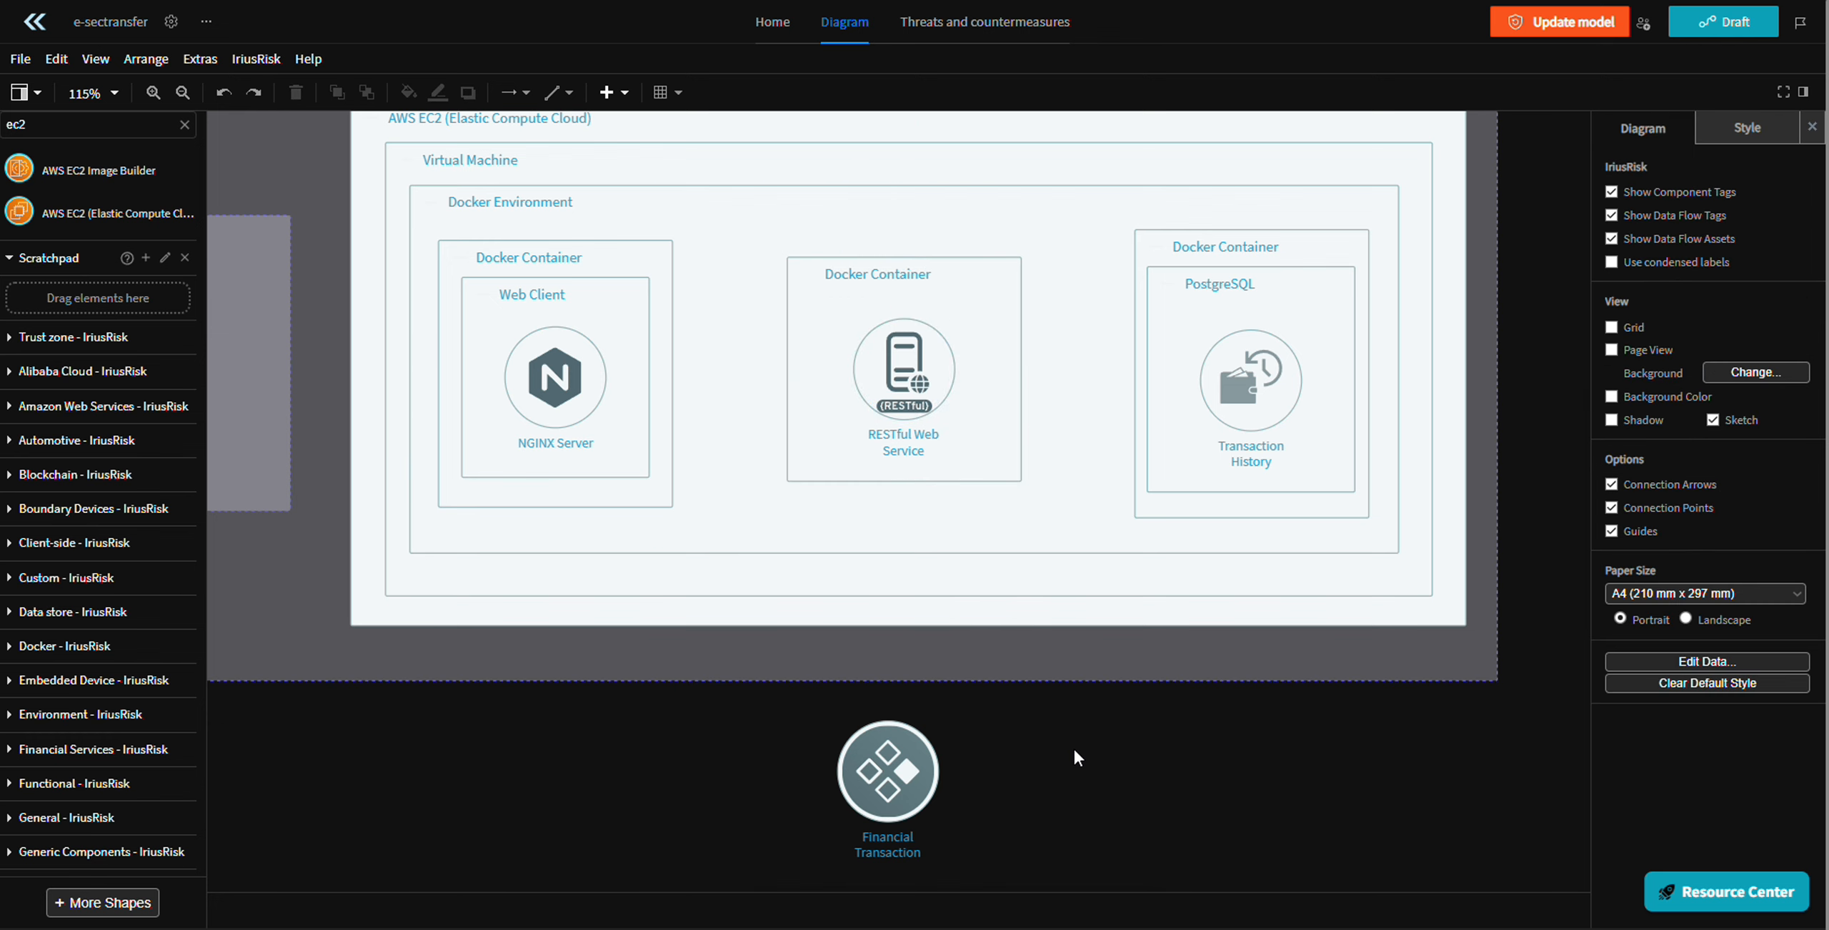
- Shift the PostgreSQL box down inside its Docker Container so its upper edge lines up with the Web Client box
{"action": "left_click", "coordinate": [1073, 386]}
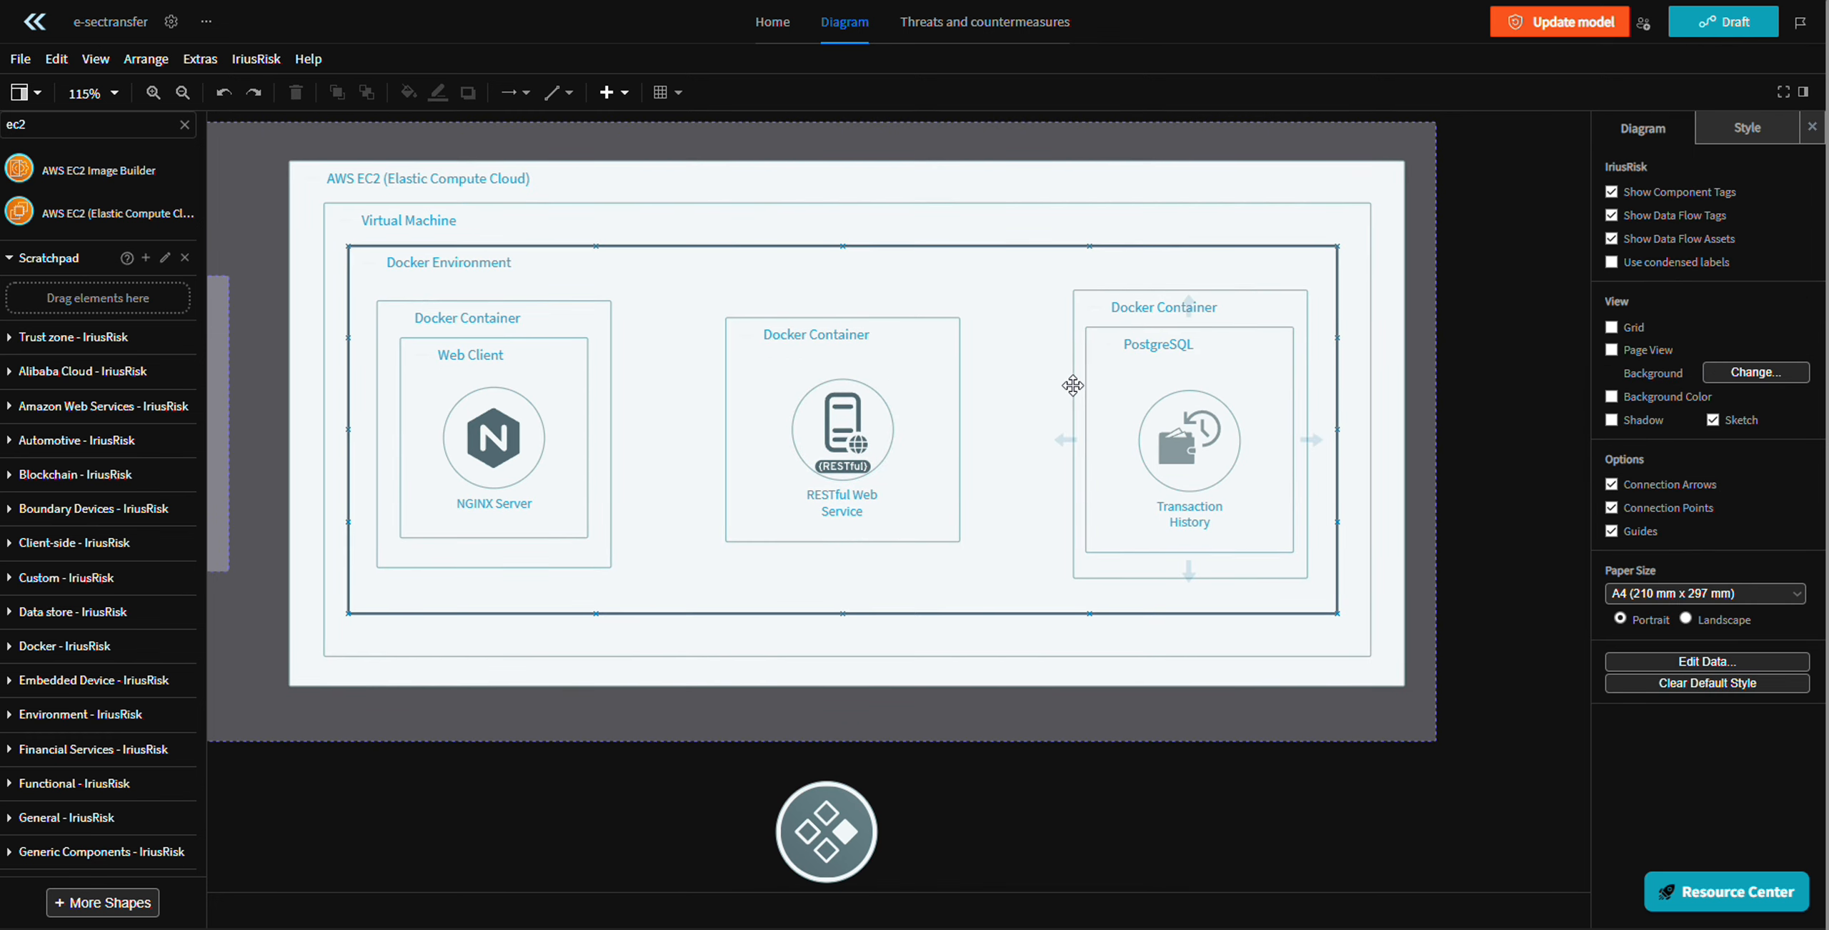
{"action": "left_click", "coordinate": [1159, 351]}
{"action": "left_click_drag", "start_coordinate": [1191, 329], "coordinate": [1233, 366]}
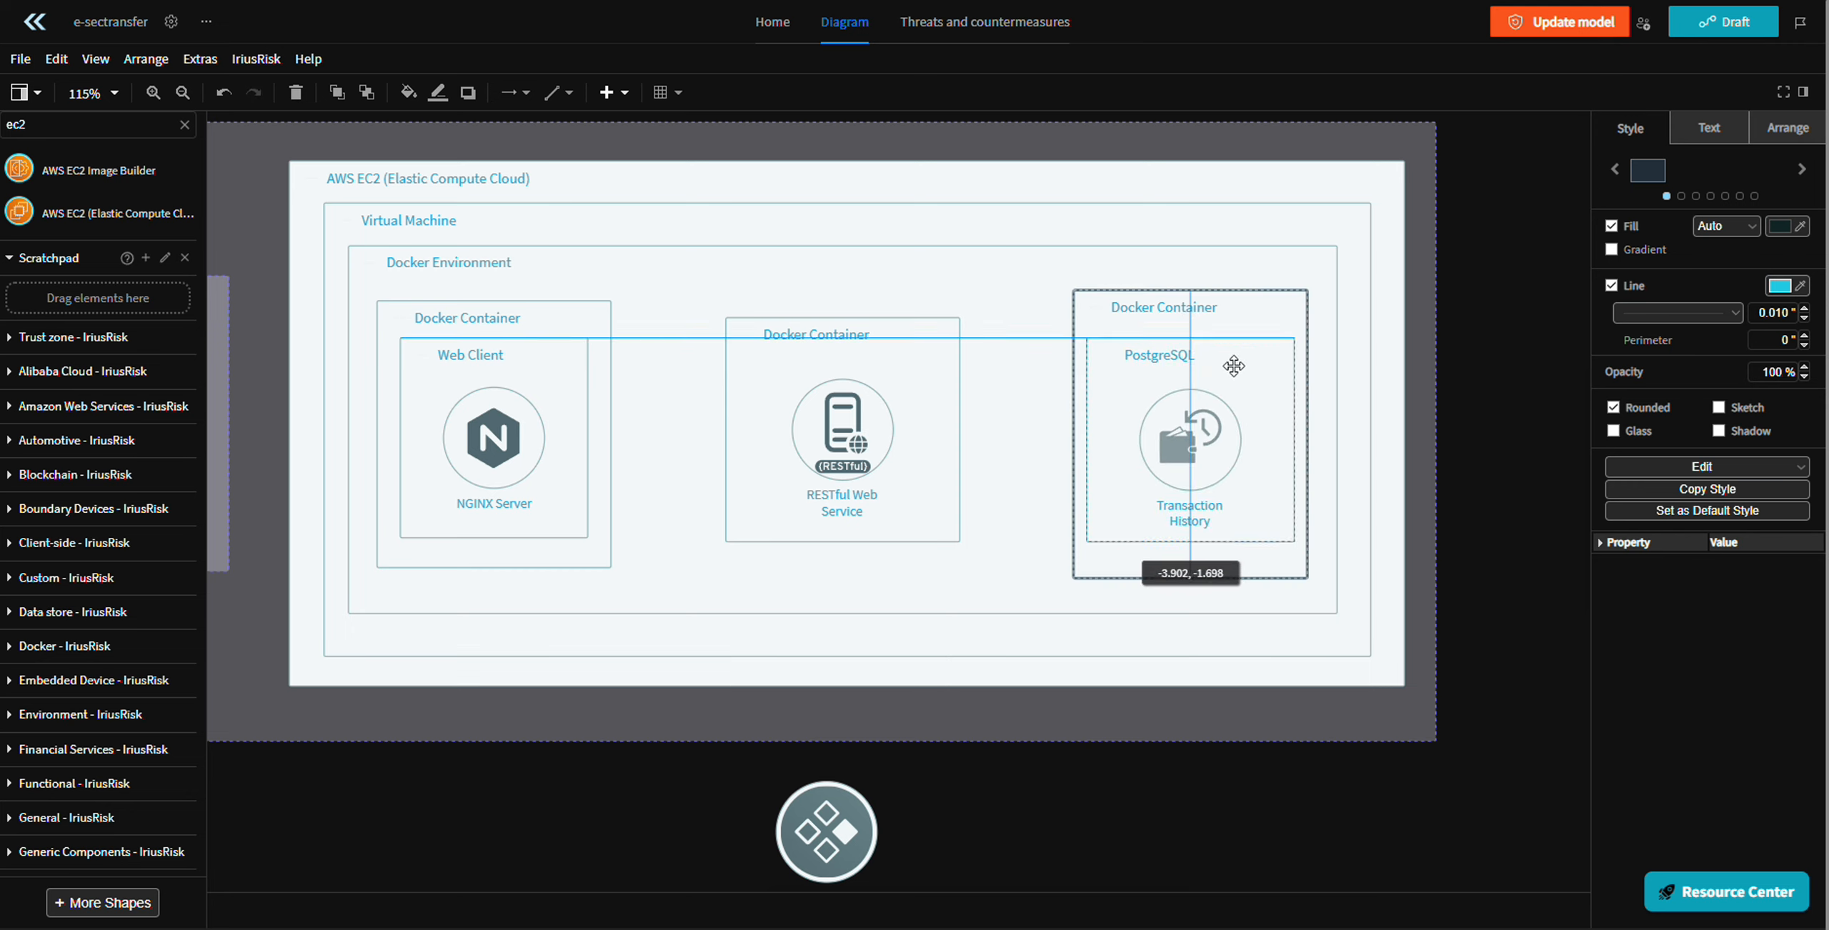
{"action": "left_click", "coordinate": [1213, 306]}
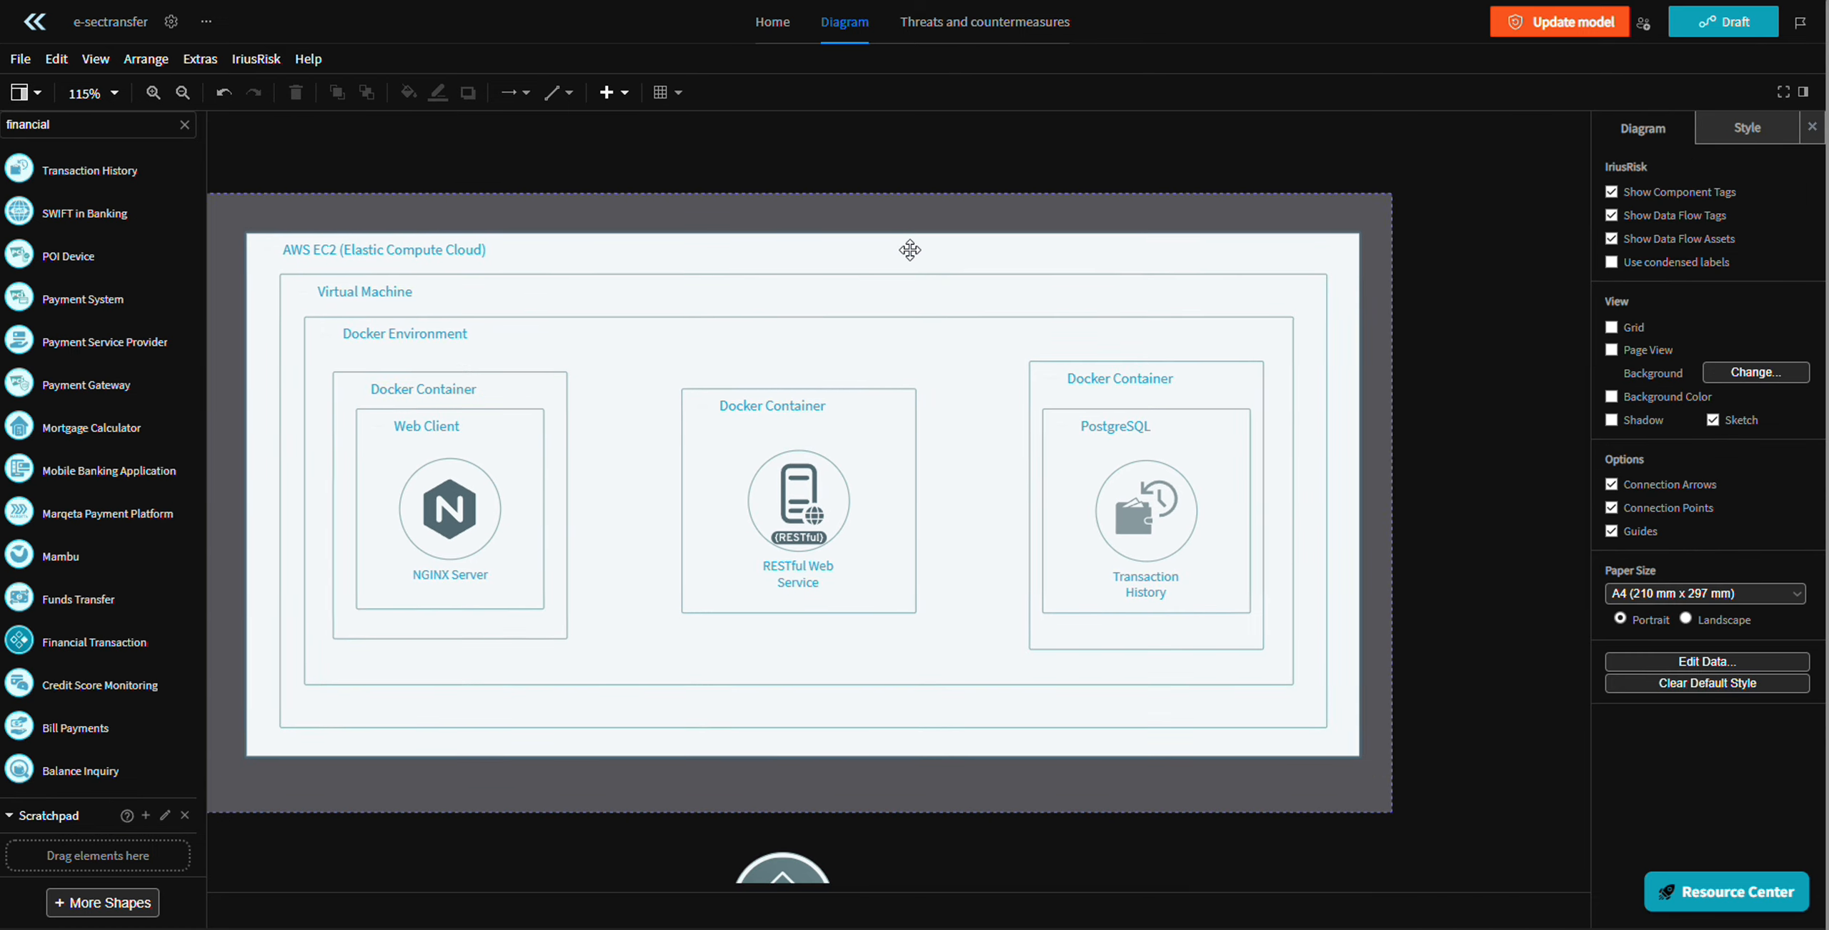
- Widen the Internet, AWS EC2, Virtual Machine and Docker Environment boxes to the right, making the Docker Environment about 11.26 wide
{"action": "scroll", "coordinate": [1325, 384], "scroll_direction": "down", "scroll_amount": 2}
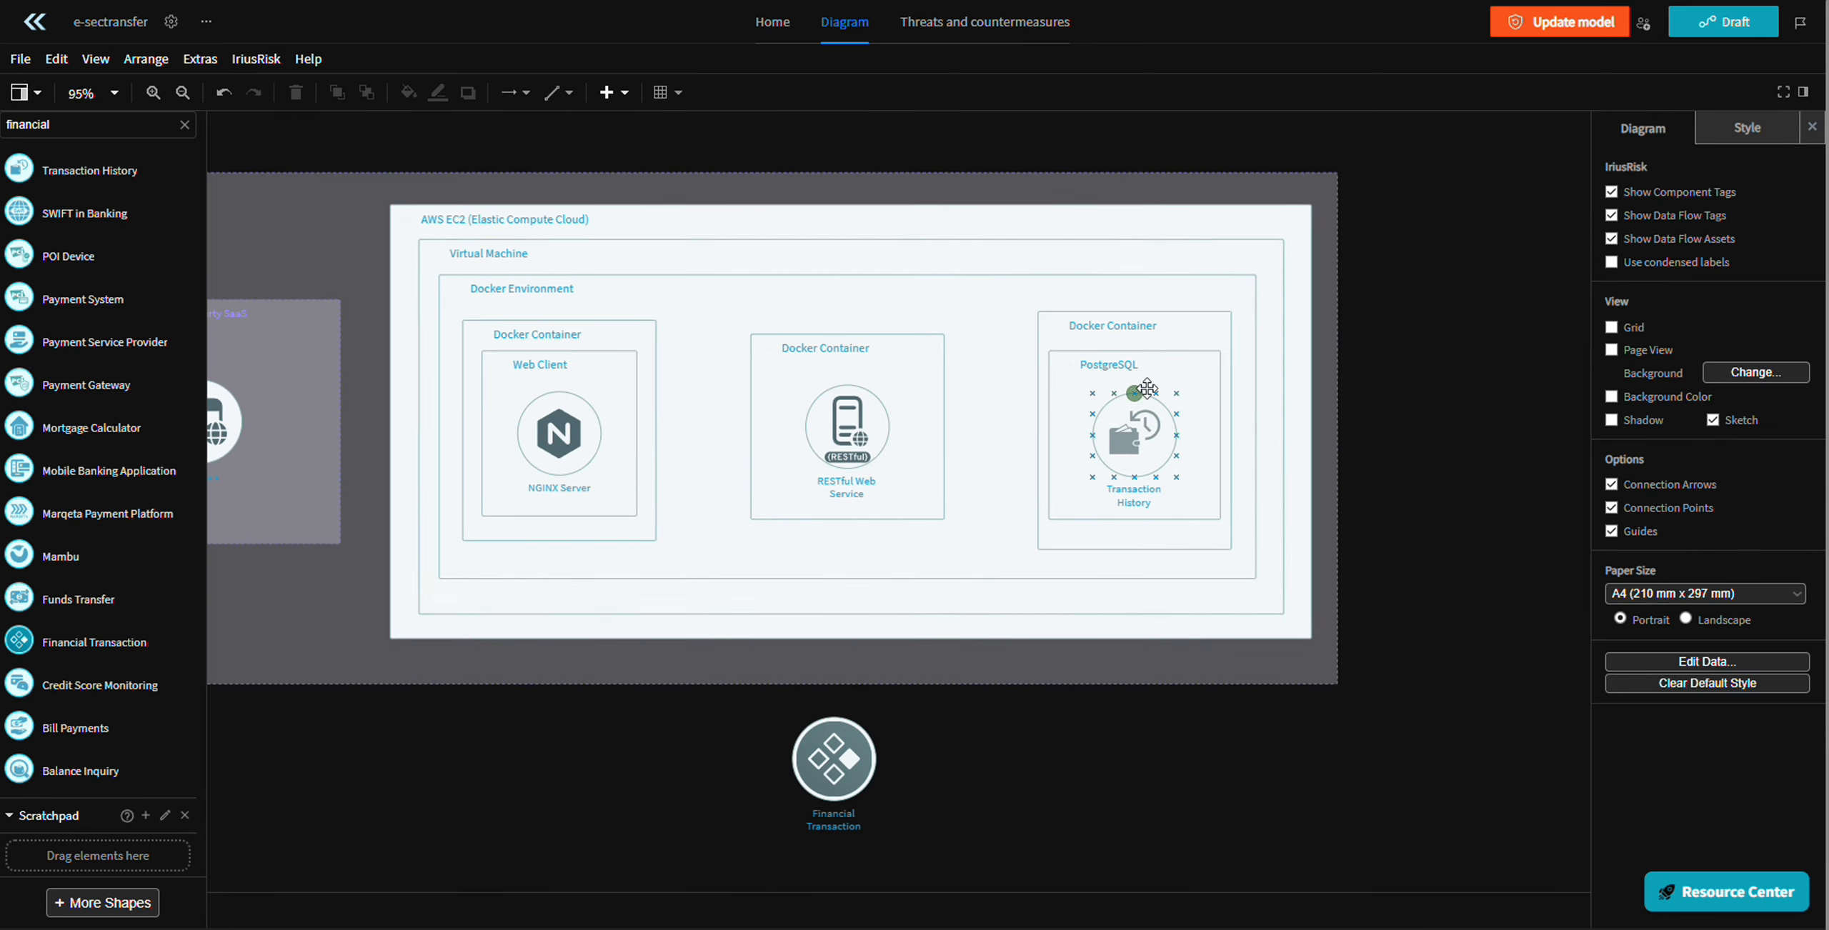
{"action": "left_click", "coordinate": [1325, 384]}
{"action": "left_click_drag", "start_coordinate": [1560, 429], "coordinate": [1469, 434]}
{"action": "left_click", "coordinate": [1247, 426]}
{"action": "left_click", "coordinate": [1218, 426]}
{"action": "mouse_move", "coordinate": [1226, 426]}
{"action": "left_mouse_down"}
{"action": "mouse_move", "coordinate": [1446, 435]}
{"action": "mouse_move", "coordinate": [1357, 429]}
{"action": "mouse_move", "coordinate": [1374, 429]}
{"action": "left_mouse_up"}
{"action": "left_click", "coordinate": [1190, 426]}
{"action": "left_click", "coordinate": [1165, 429]}
{"action": "left_click", "coordinate": [1399, 428]}
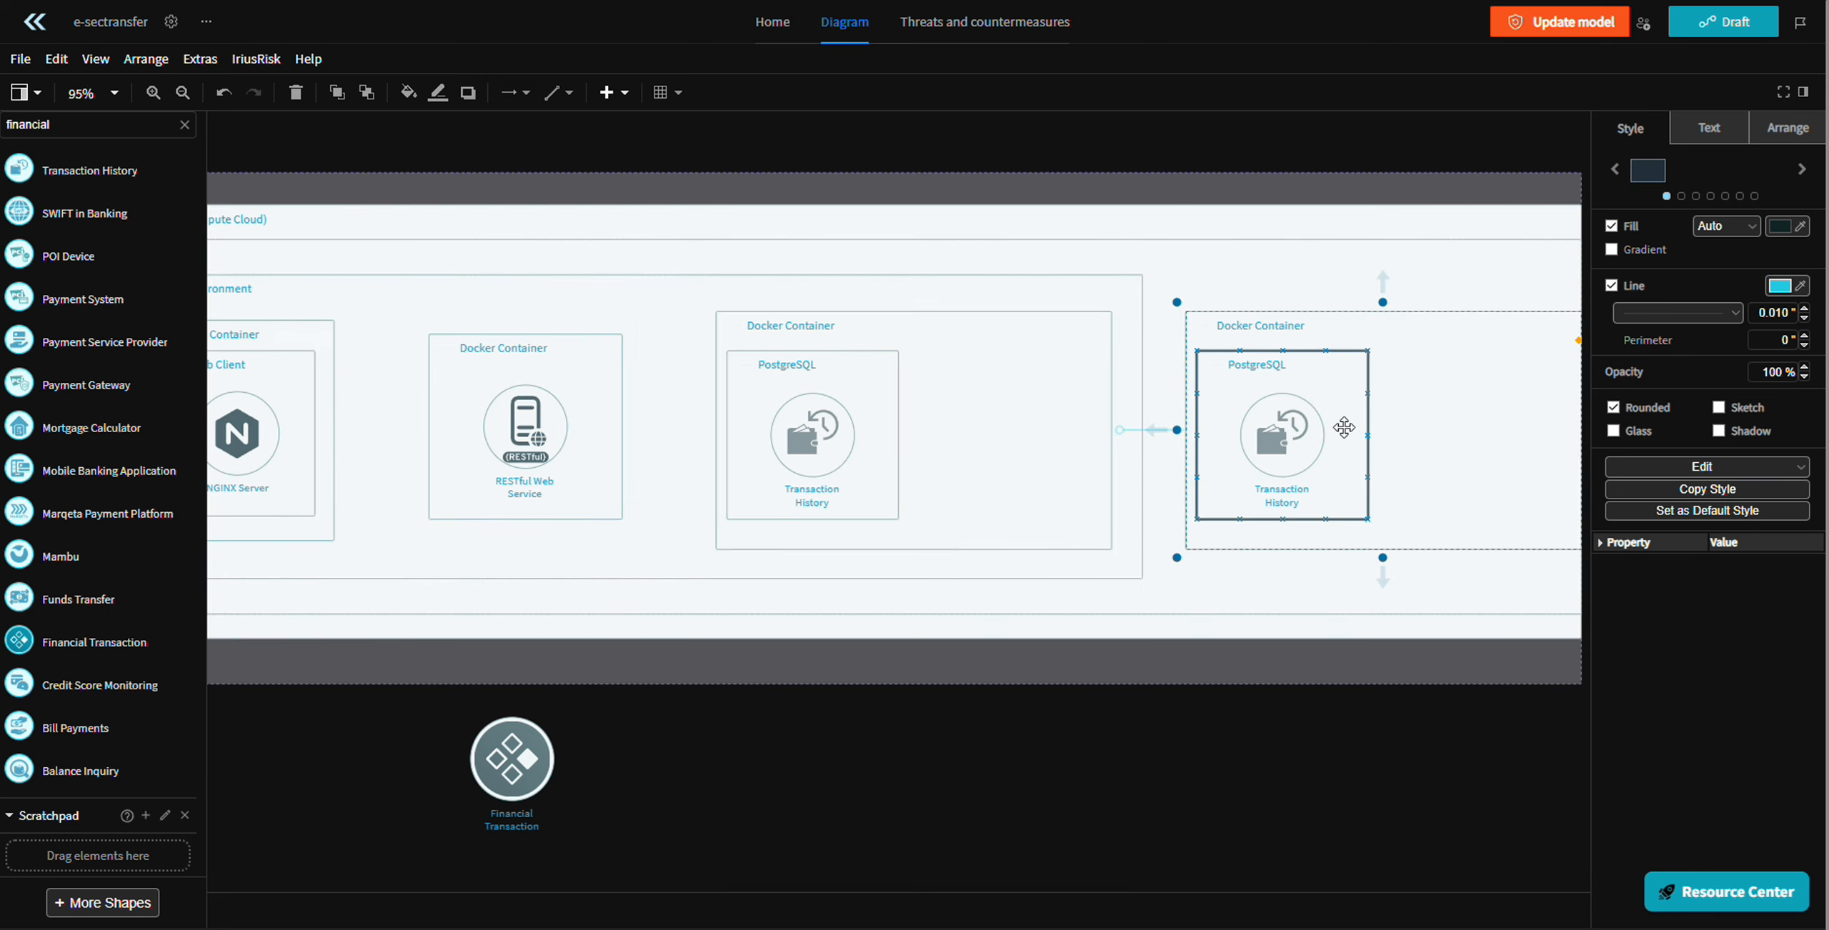
{"action": "key", "text": "ctrl+z"}
{"action": "left_click", "coordinate": [1102, 453]}
{"action": "left_click", "coordinate": [1098, 453]}
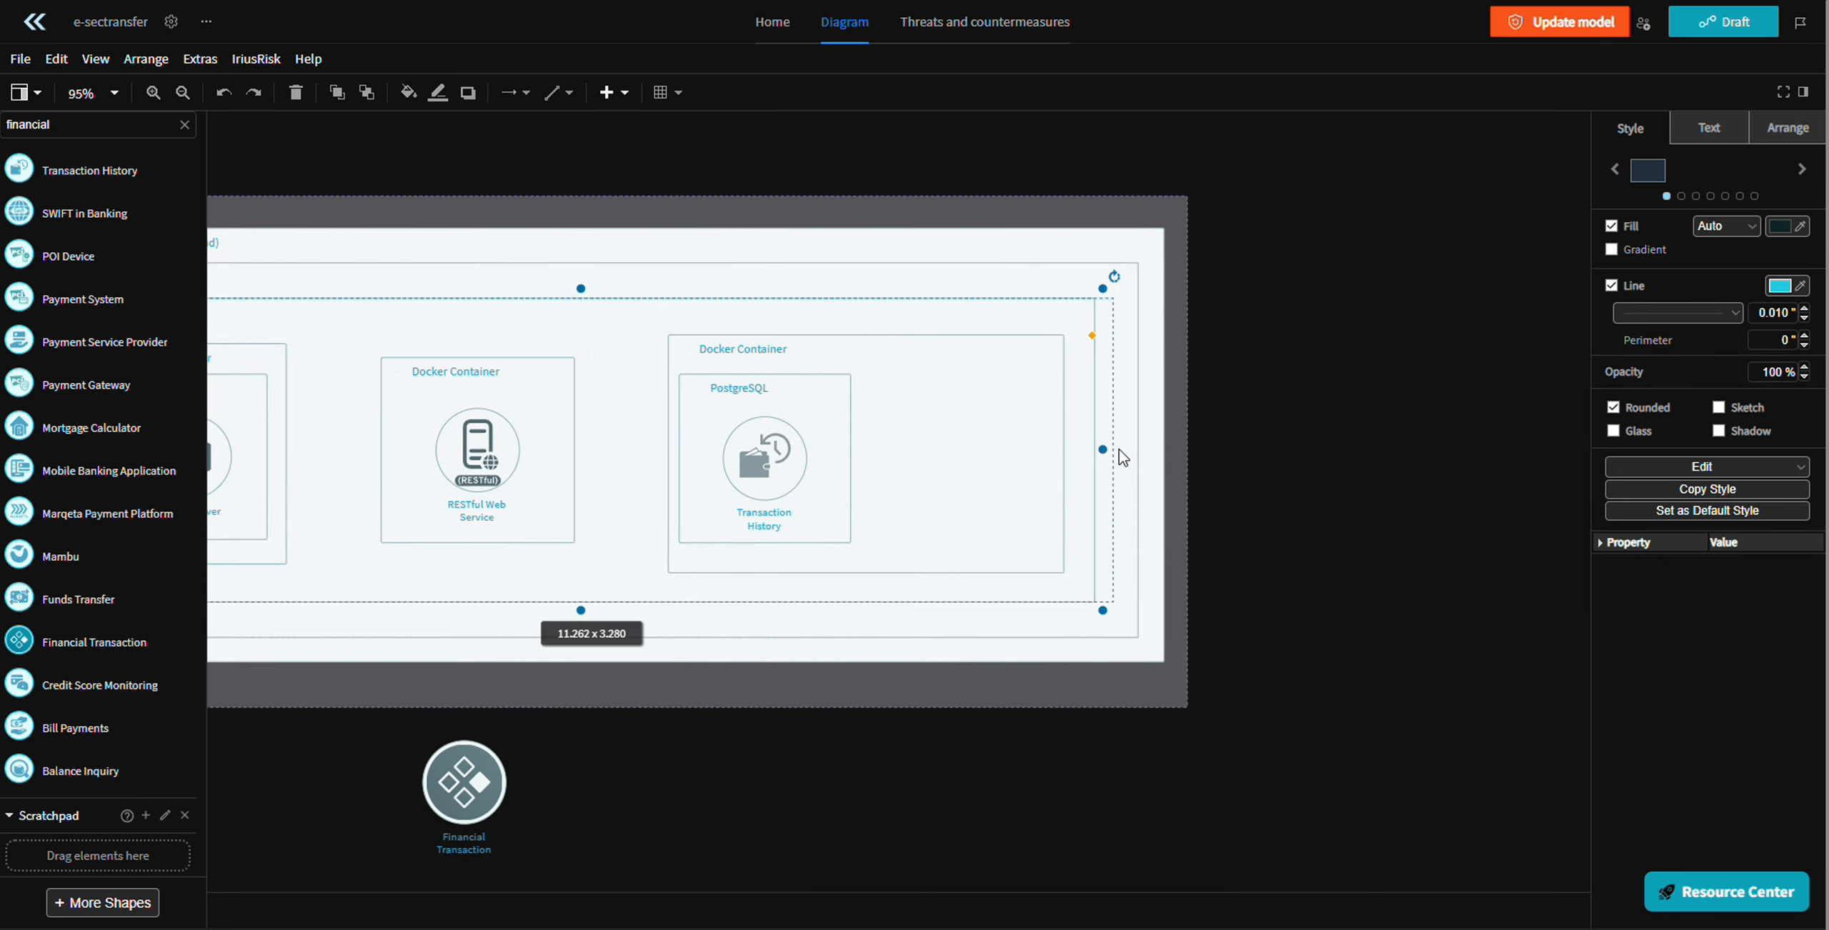
- Narrow the PostgreSQL Docker Container around its contents and move it to the right end of the Docker Environment
{"action": "left_click", "coordinate": [1064, 448]}
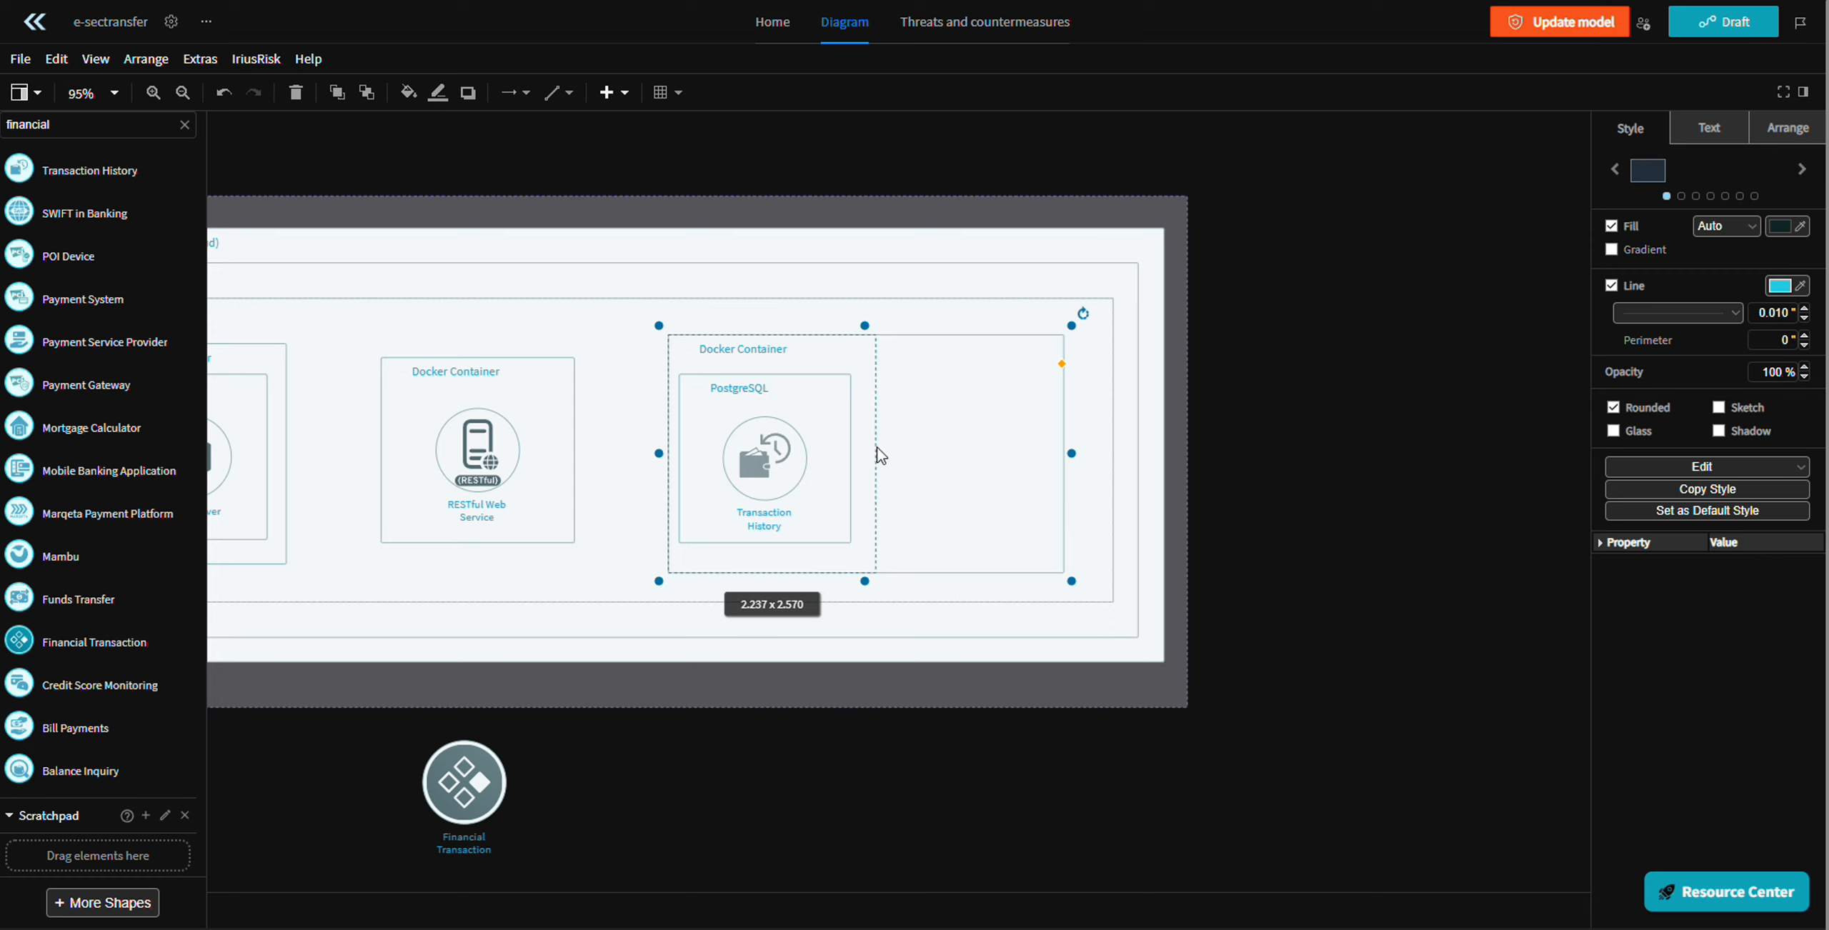
{"action": "left_click_drag", "start_coordinate": [881, 455], "coordinate": [897, 455]}
{"action": "left_click_drag", "start_coordinate": [811, 406], "coordinate": [1024, 355]}
{"action": "left_click", "coordinate": [828, 355]}
- Enlarge the middle Docker Container to about 4.23 wide and extend its lower and upper edges outward
{"action": "left_click", "coordinate": [865, 444]}
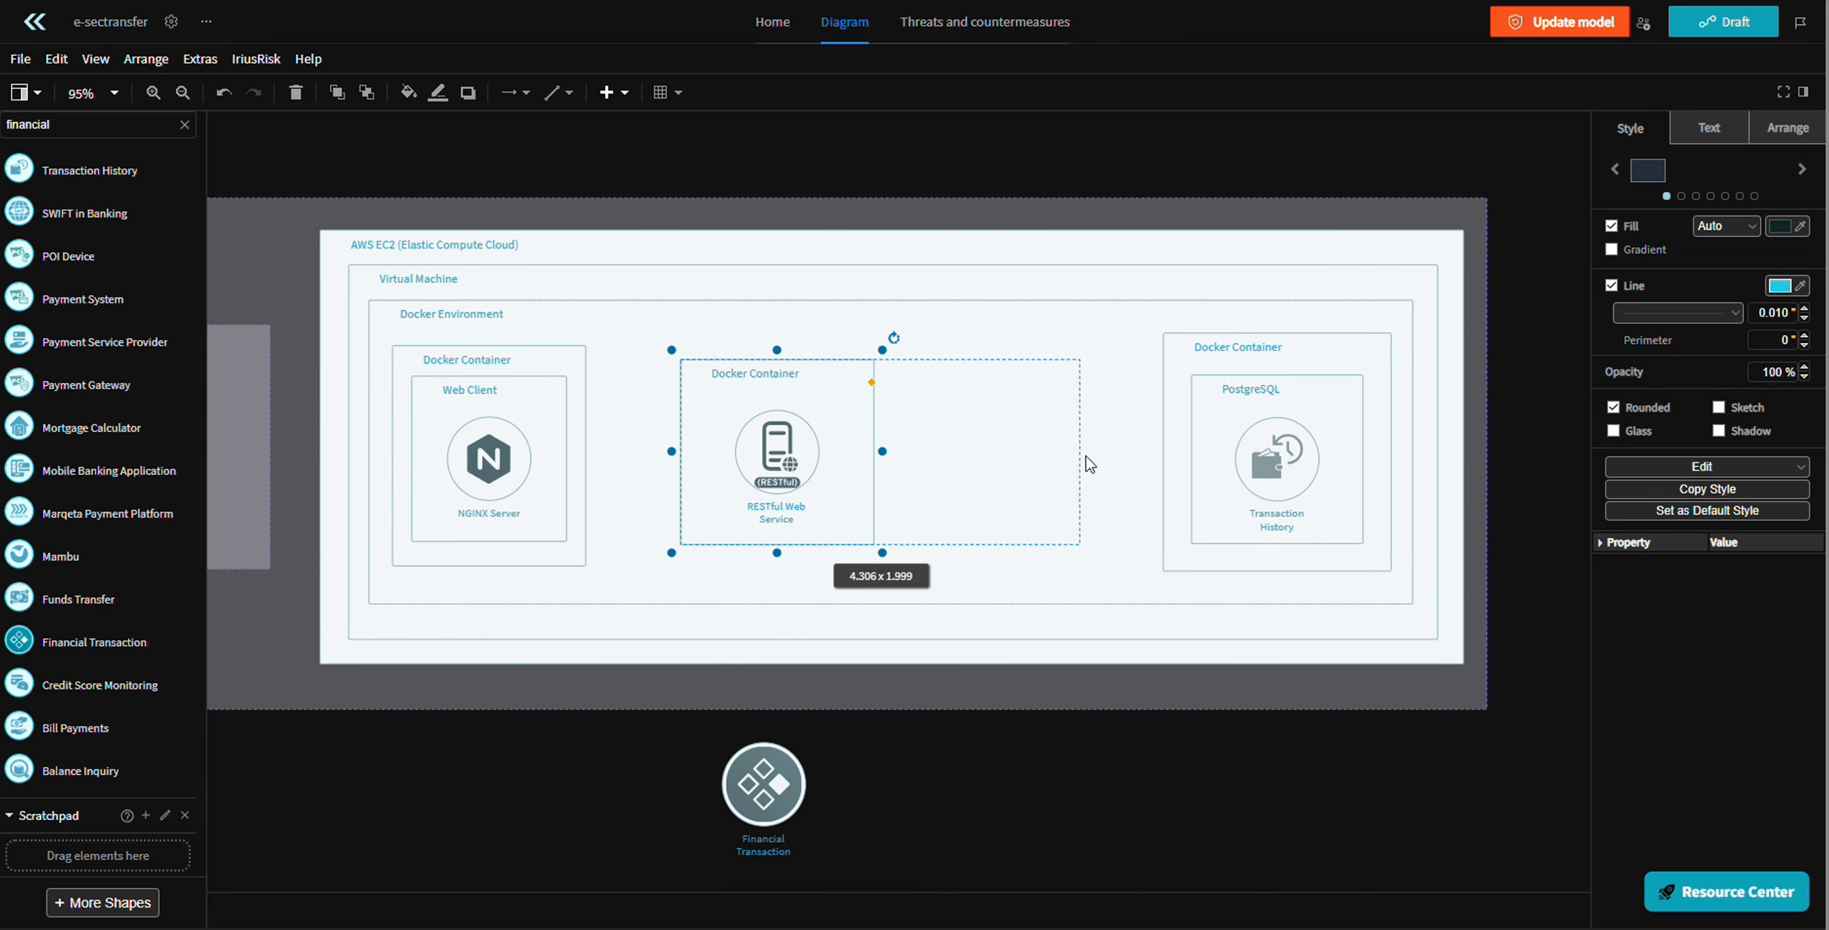
{"action": "scroll", "coordinate": [806, 445], "scroll_direction": "up", "scroll_amount": 1}
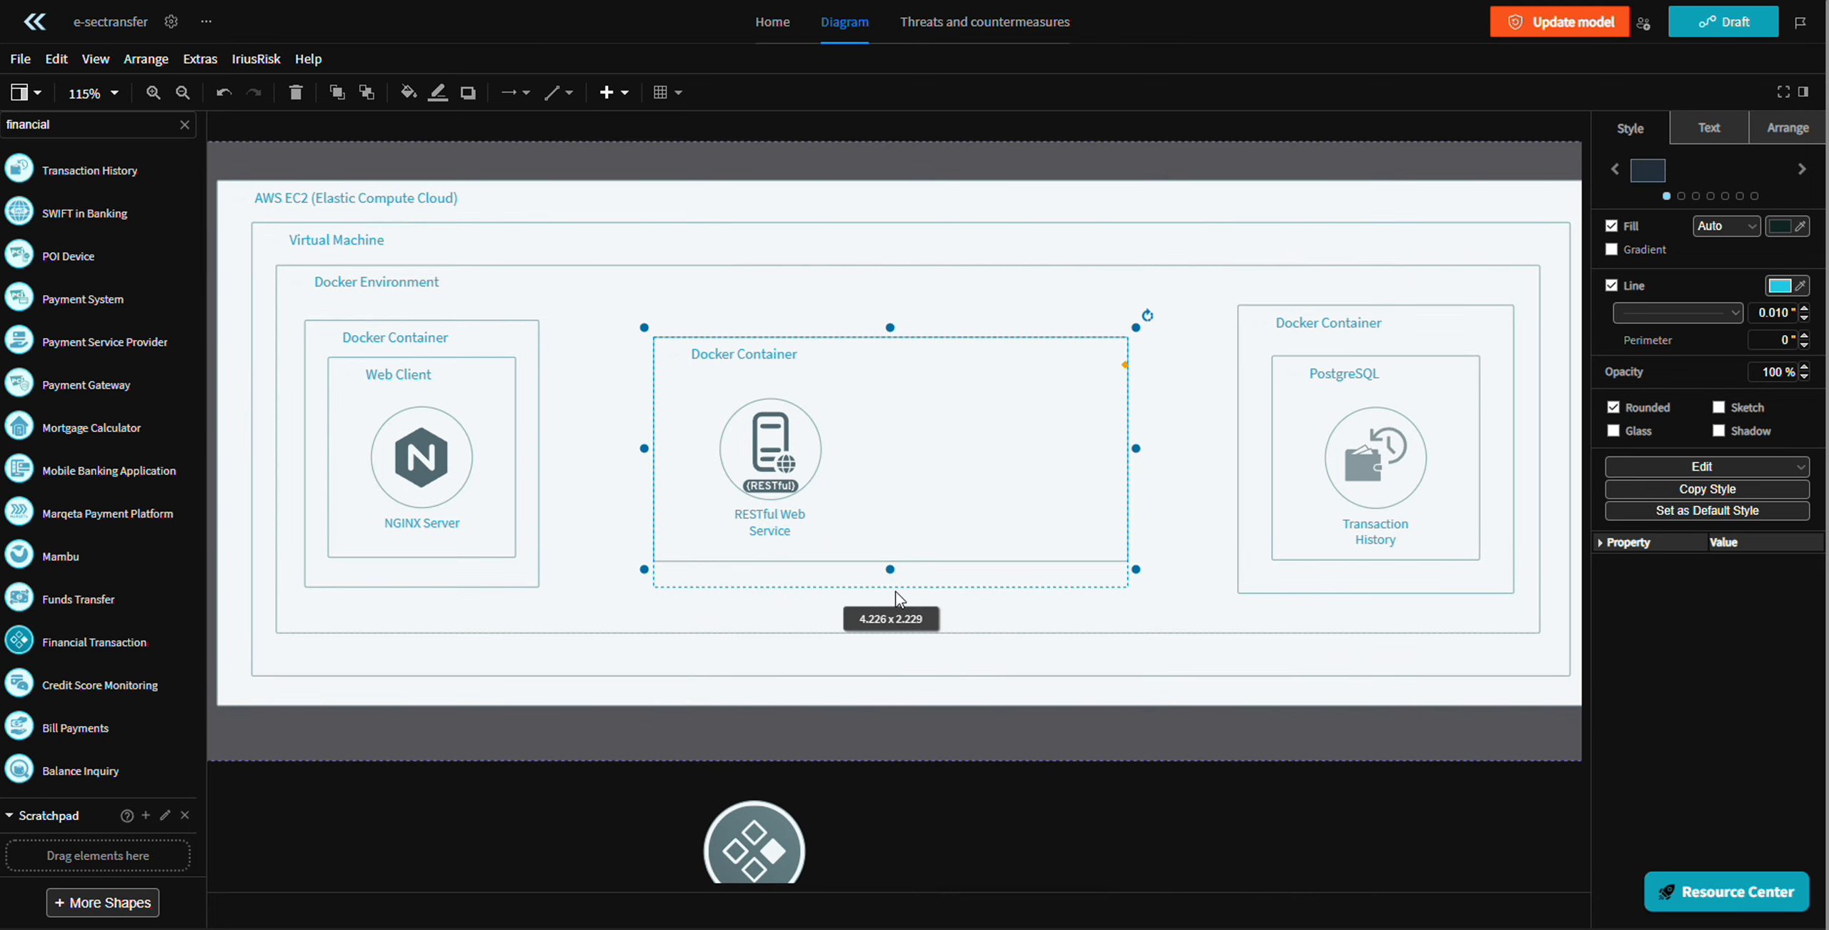
{"action": "left_click_drag", "start_coordinate": [899, 598], "coordinate": [900, 599]}
{"action": "left_click", "coordinate": [892, 338]}
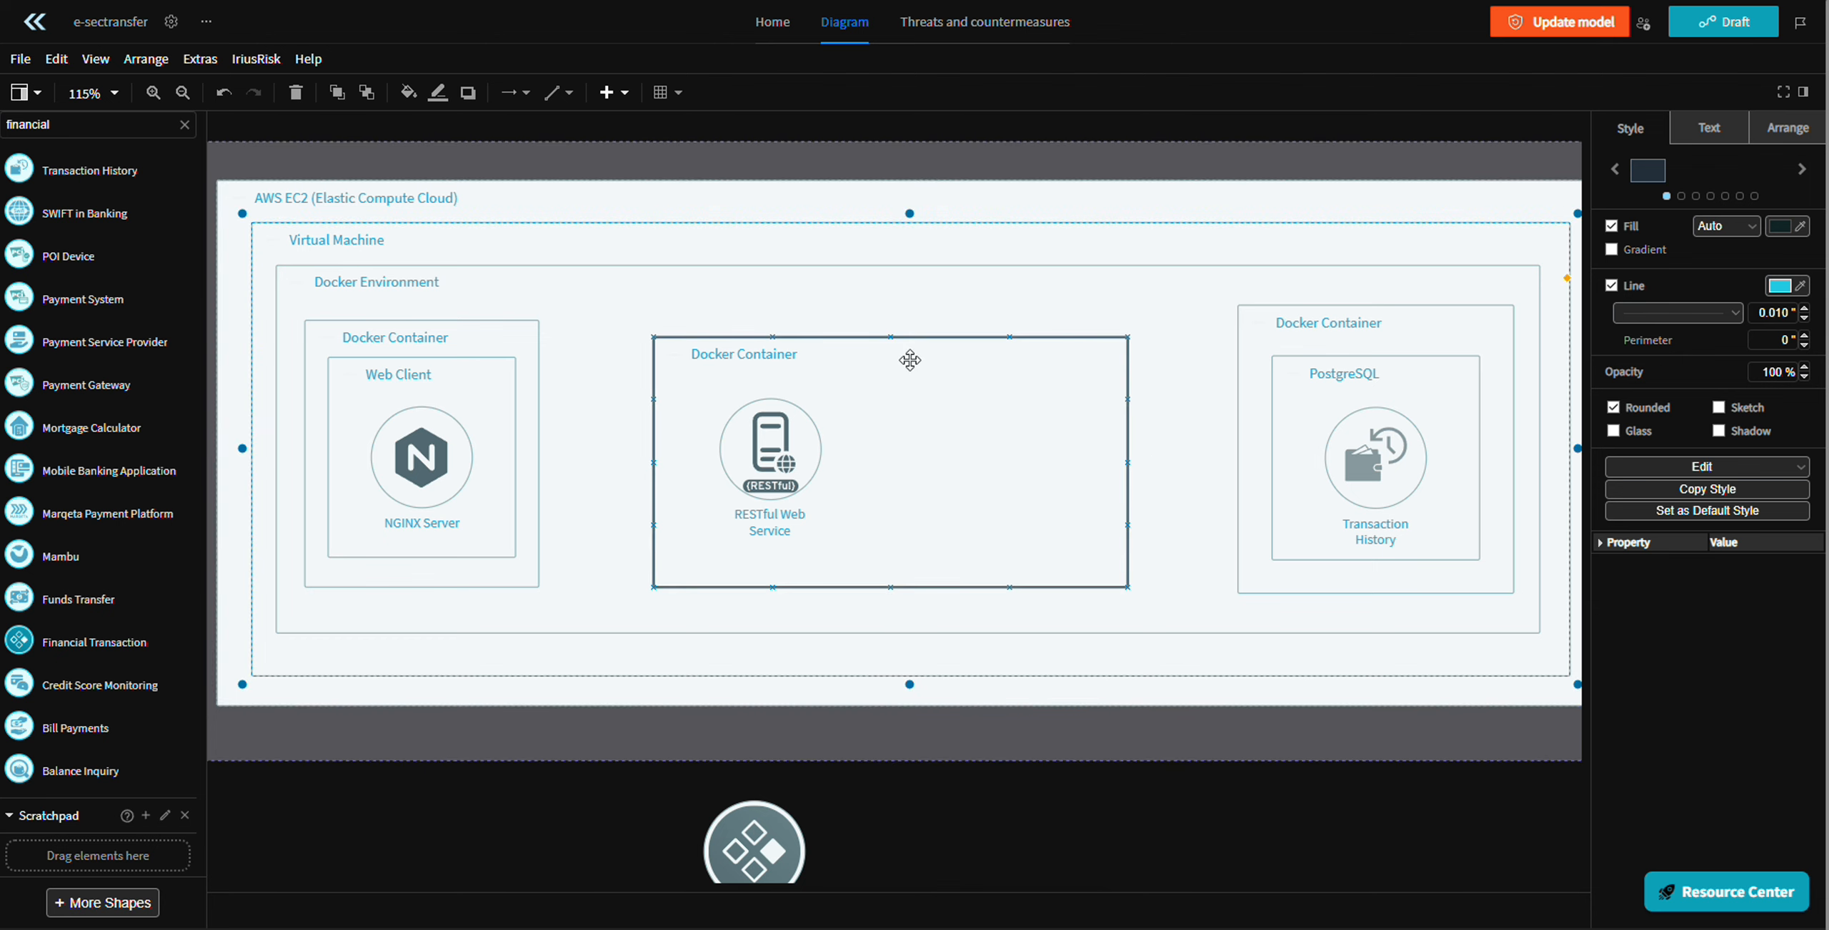
{"action": "double_click", "coordinate": [881, 346]}
{"action": "left_click_drag", "start_coordinate": [890, 327], "coordinate": [893, 311]}
- Enlarge the RESTful Web Service component to fill the middle Docker Container, and extend that container's lower edge below it
{"action": "left_click_drag", "start_coordinate": [770, 450], "coordinate": [1109, 574]}
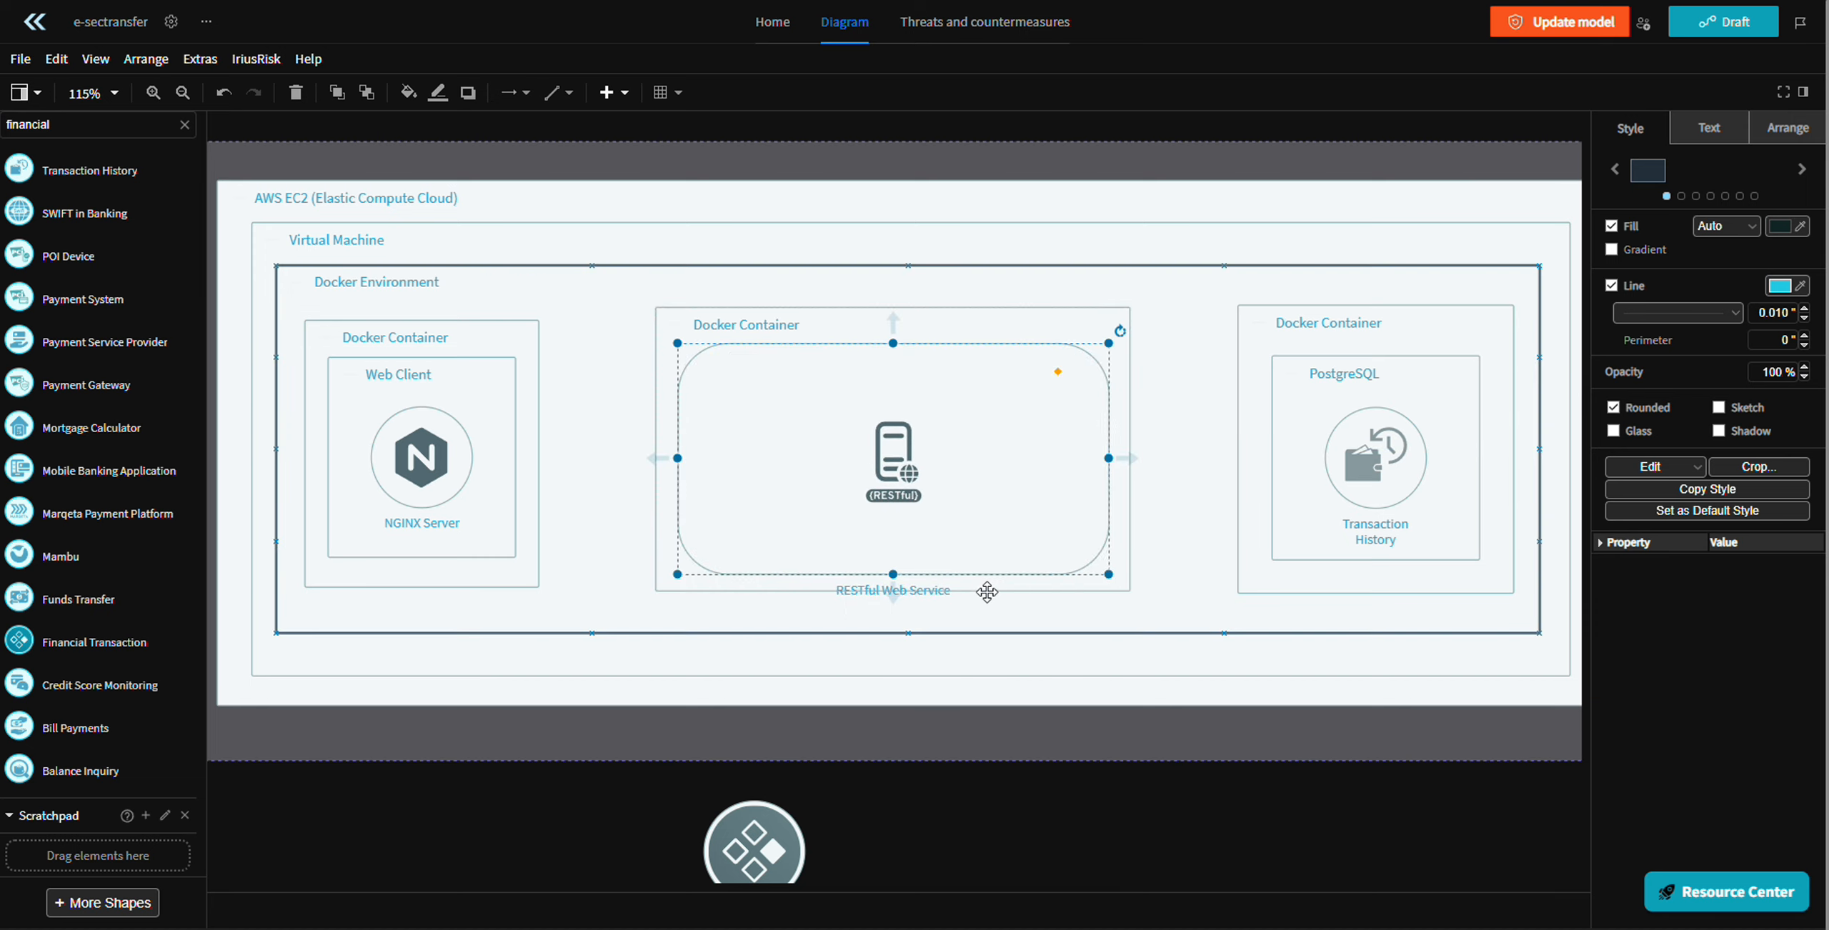
{"action": "left_click", "coordinate": [921, 584]}
{"action": "left_click_drag", "start_coordinate": [891, 609], "coordinate": [892, 610]}
{"action": "left_click_drag", "start_coordinate": [905, 490], "coordinate": [903, 485]}
- Move the Financial Transaction component inside the RESTful Web Service component
{"action": "left_click_drag", "start_coordinate": [763, 841], "coordinate": [870, 780]}
{"action": "scroll", "coordinate": [870, 786], "scroll_direction": "down", "scroll_amount": 3}
{"action": "left_click_drag", "start_coordinate": [750, 747], "coordinate": [747, 449]}
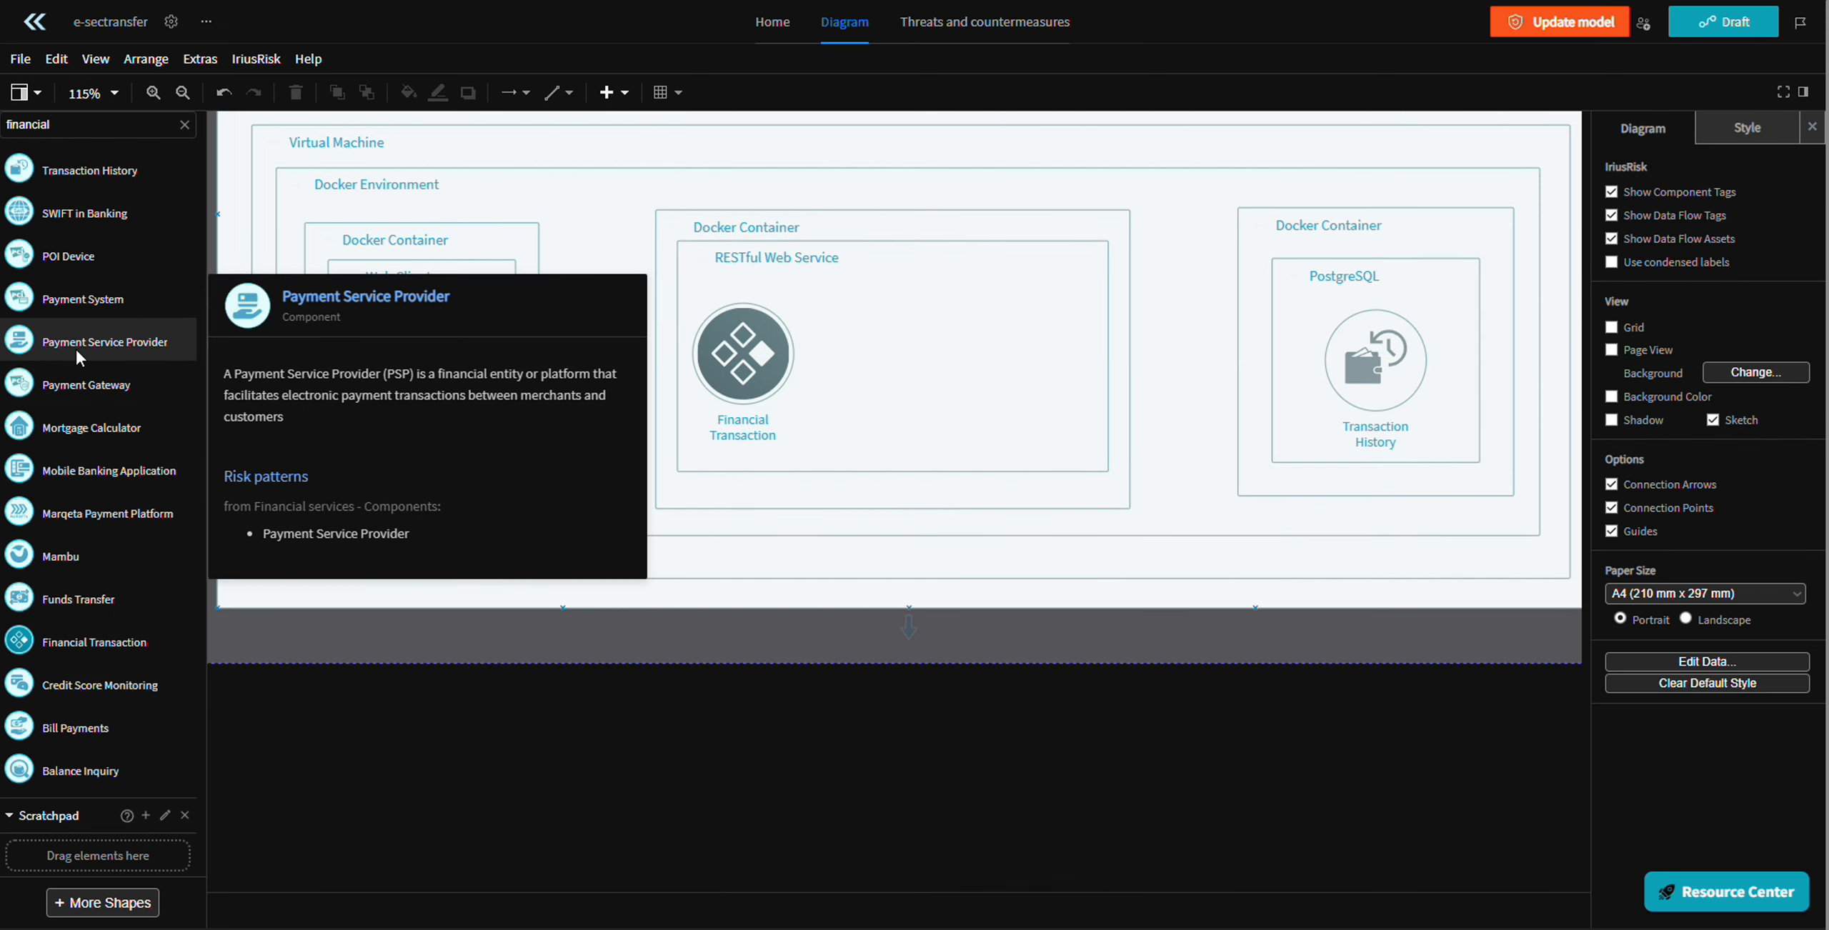
- Add a Payment System component inside RESTful Web Service and arrange it to the left of Financial Transaction
{"action": "mouse_move", "coordinate": [98, 308]}
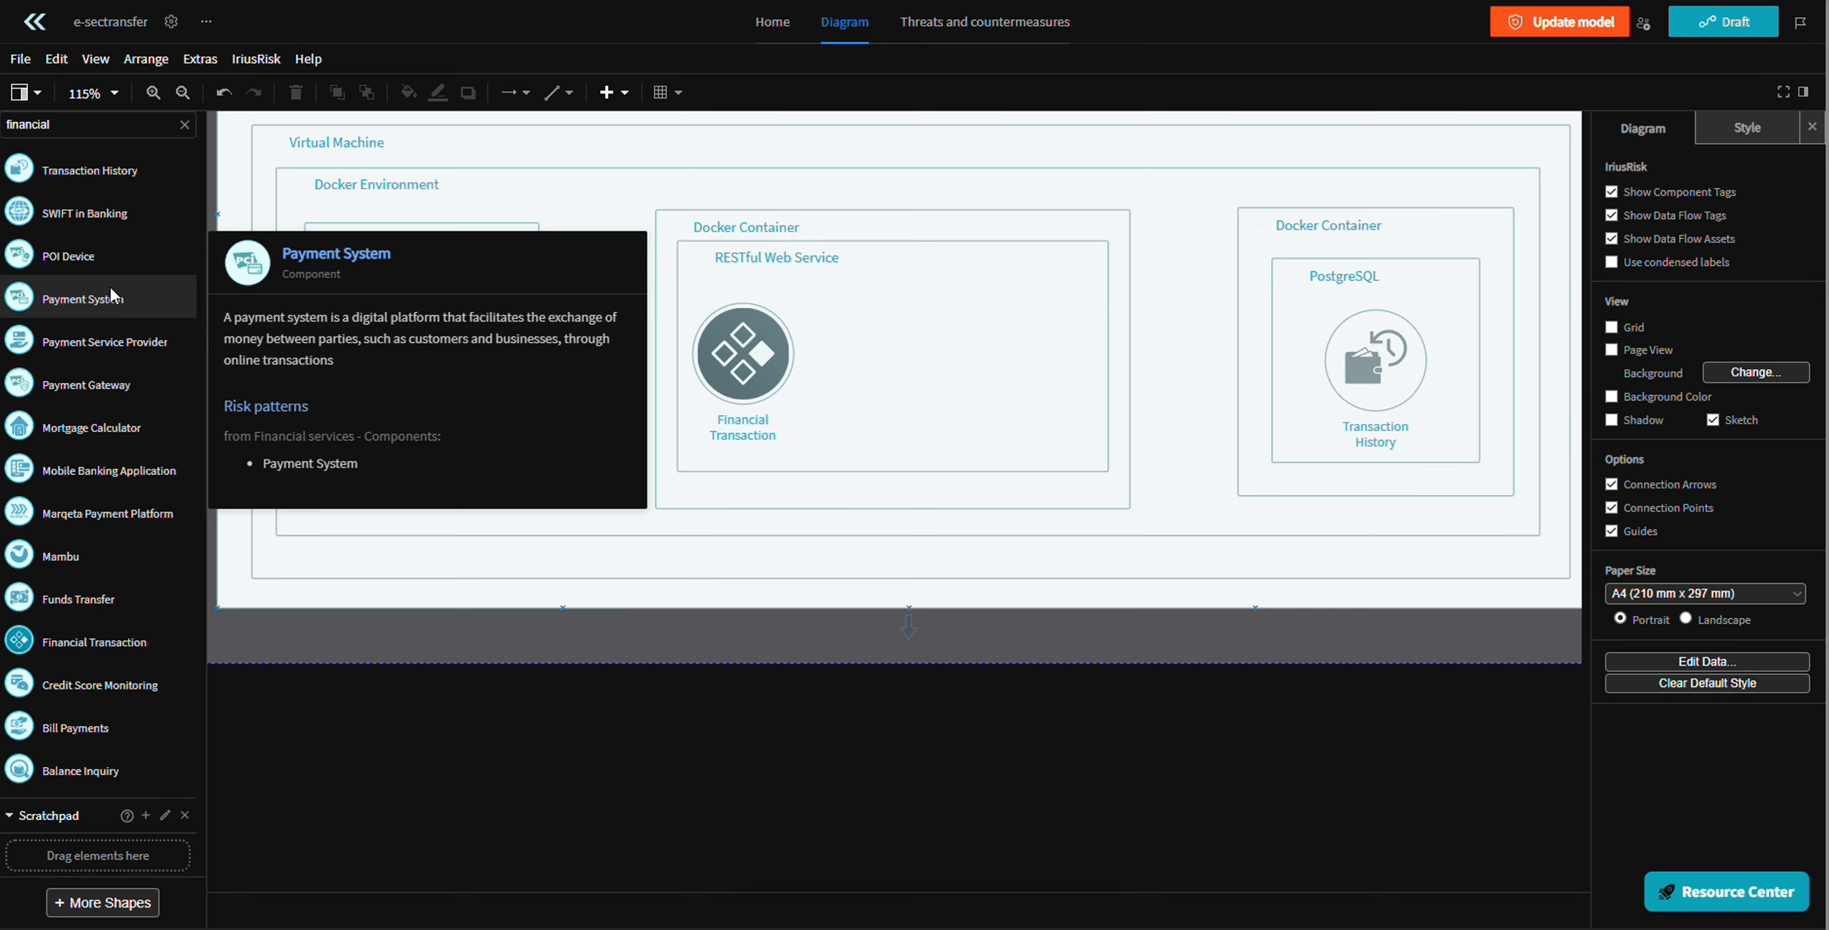
{"action": "left_click_drag", "start_coordinate": [118, 306], "coordinate": [846, 367]}
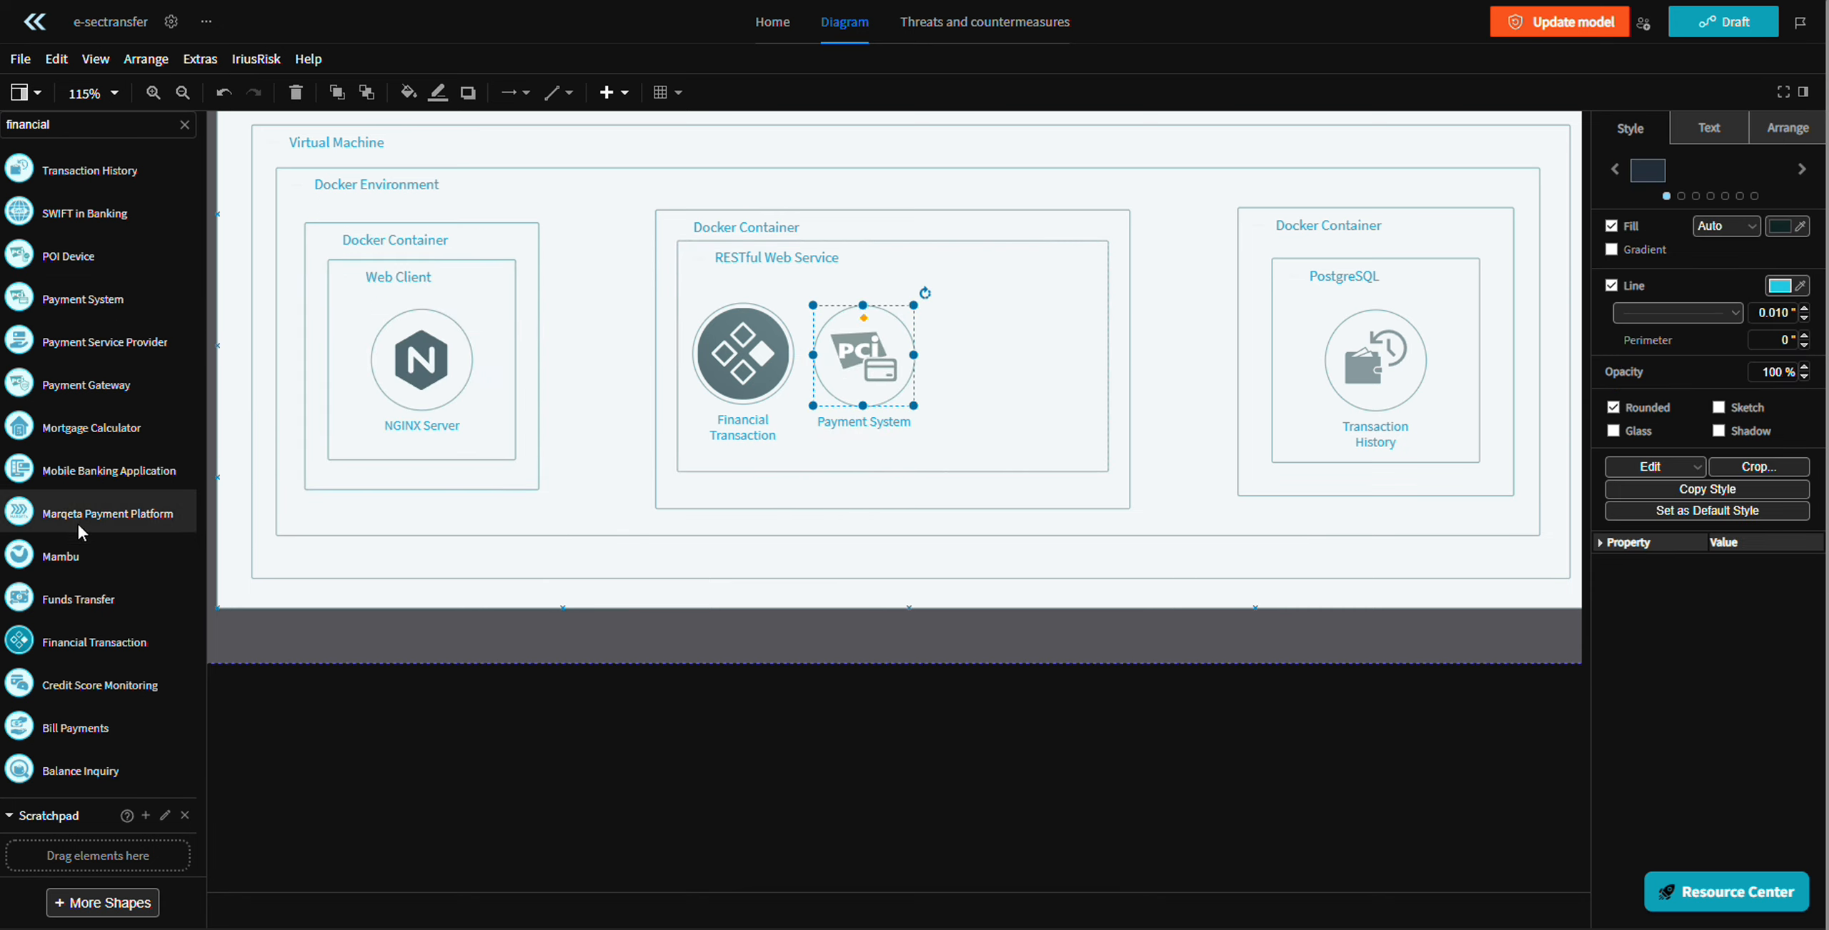
{"action": "mouse_move", "coordinate": [83, 735]}
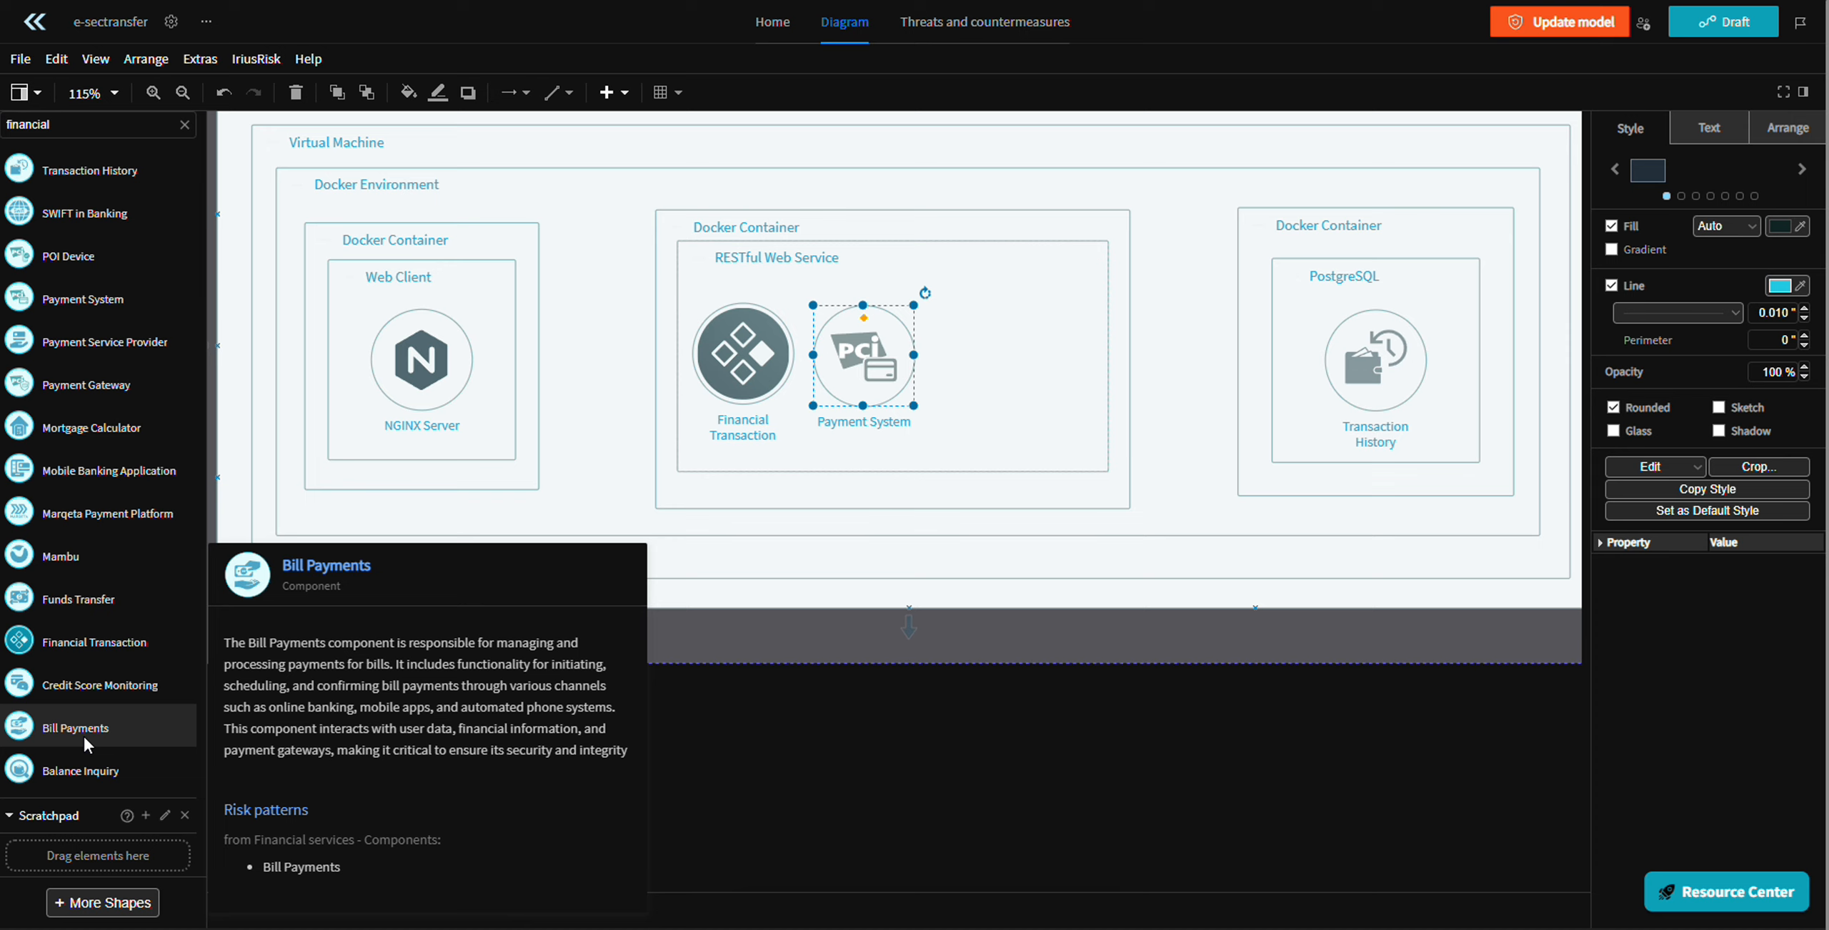
{"action": "left_click_drag", "start_coordinate": [743, 354], "coordinate": [1012, 348]}
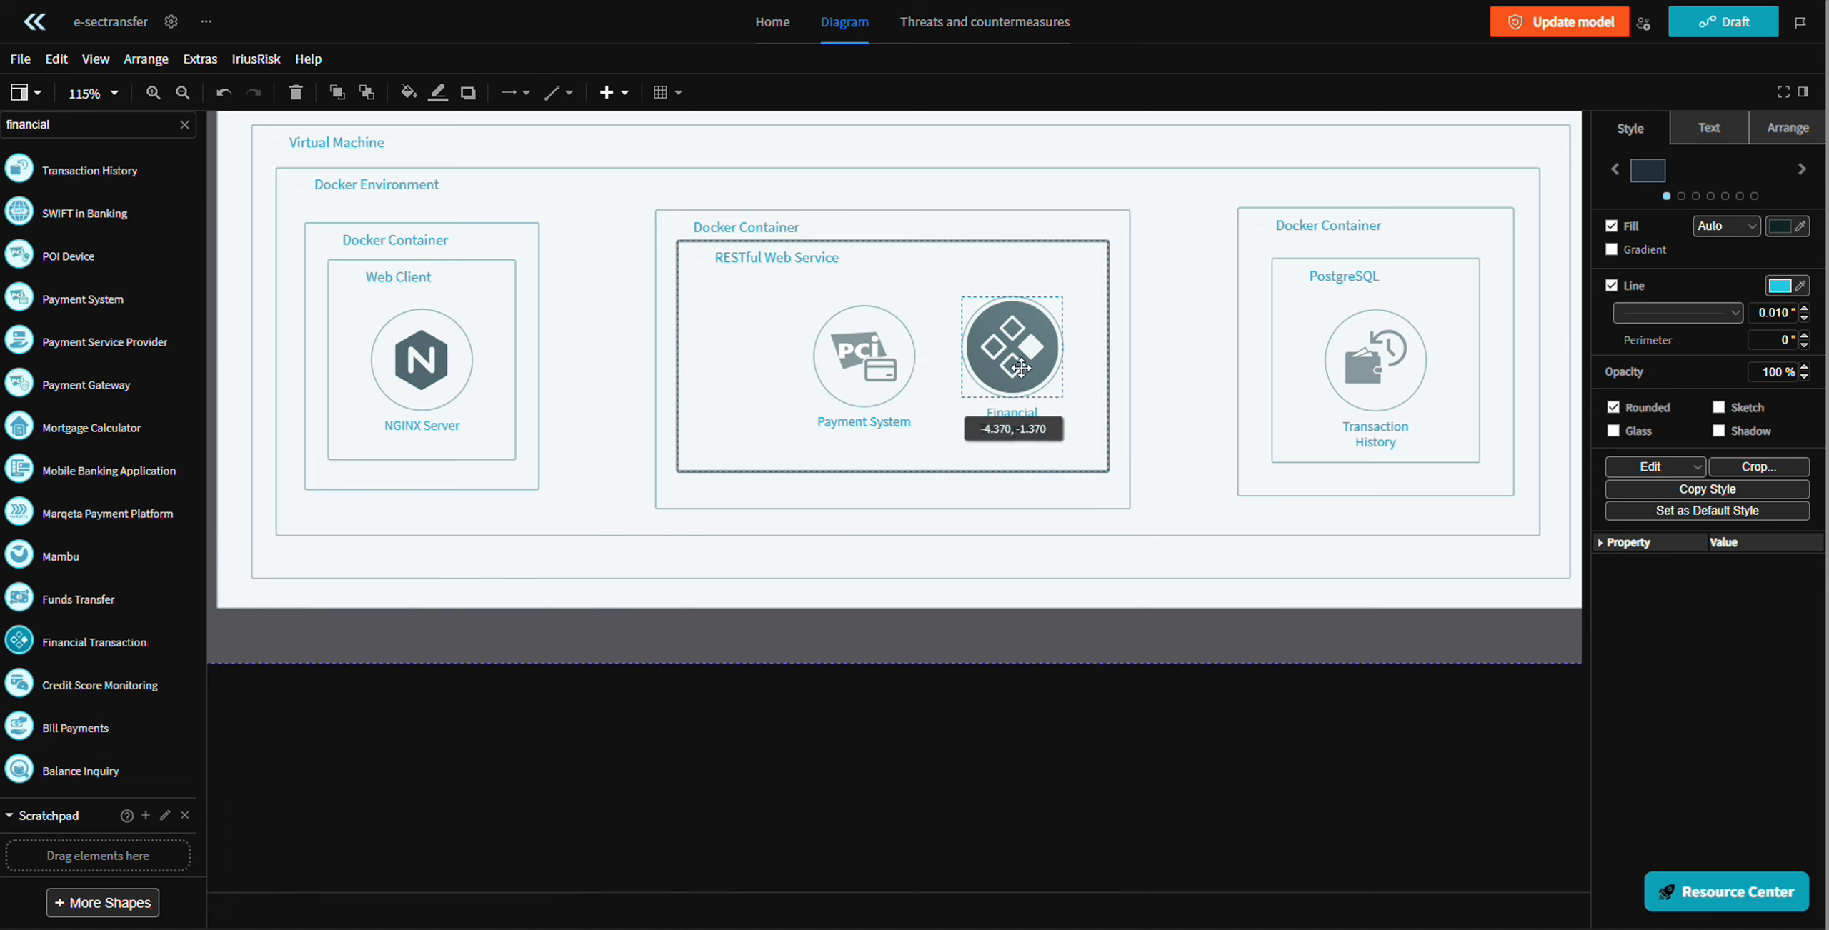
{"action": "left_click_drag", "start_coordinate": [866, 365], "coordinate": [756, 366]}
{"action": "left_click_drag", "start_coordinate": [1011, 348], "coordinate": [878, 356]}
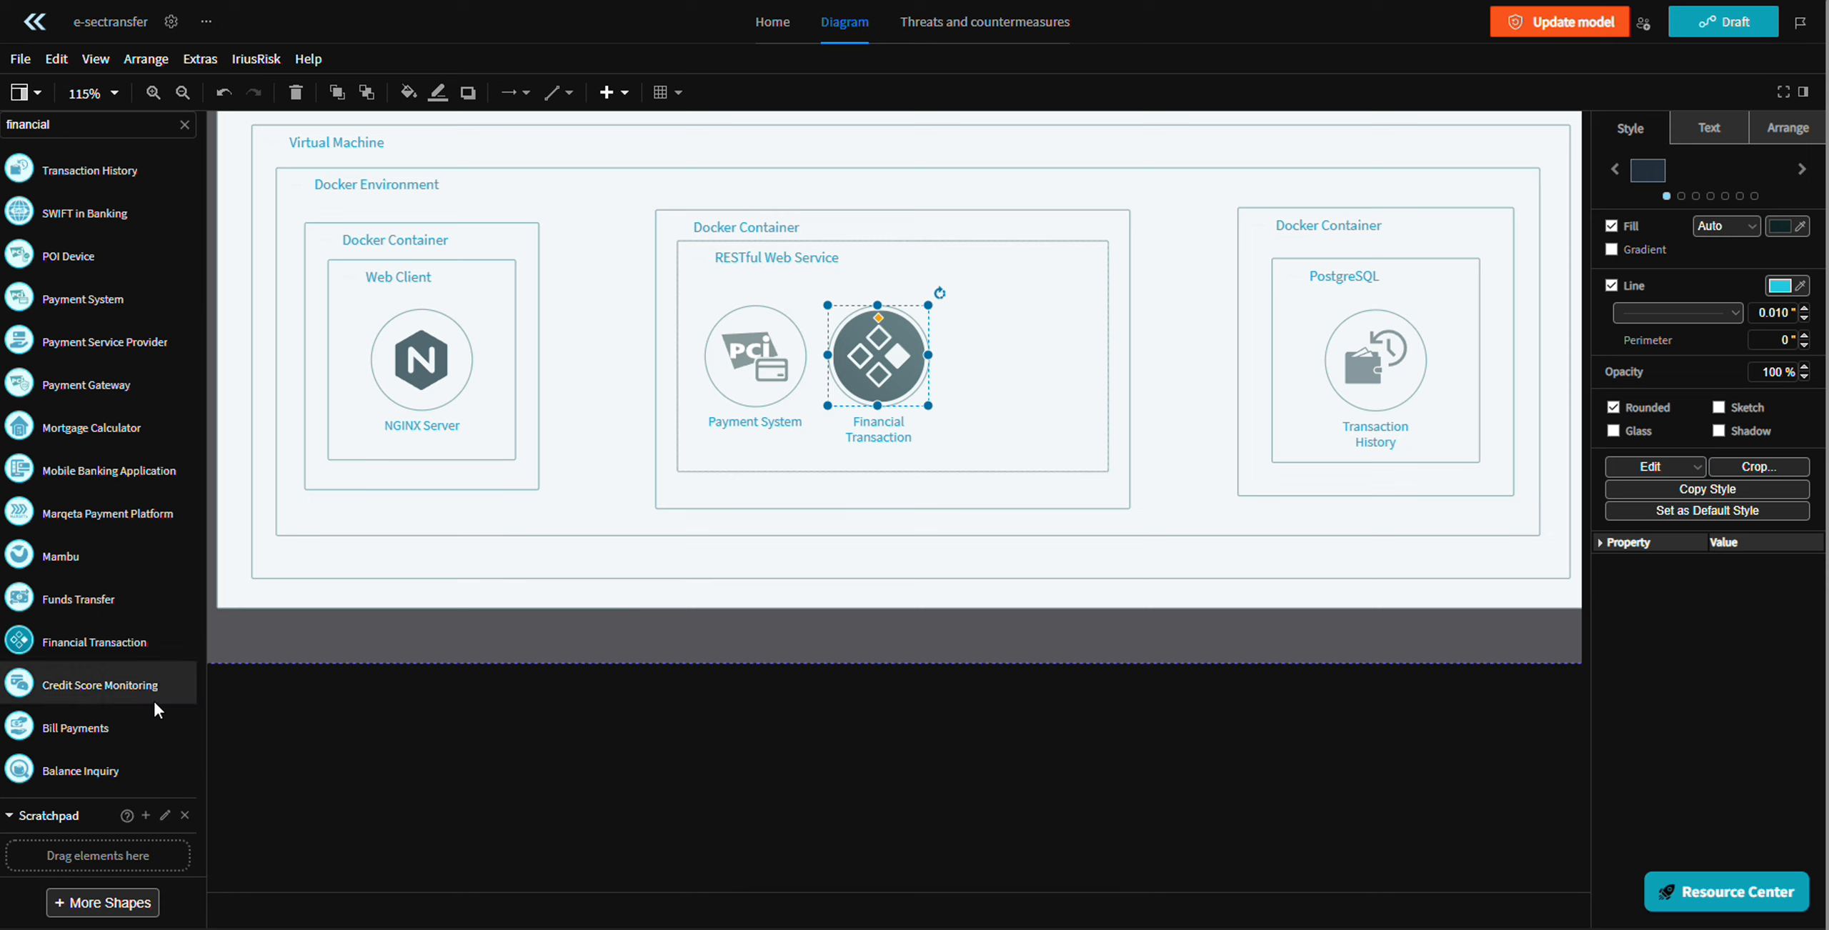
- Add a Funds Transfer component inside RESTful Web Service, to the right of Financial Transaction
{"action": "mouse_move", "coordinate": [85, 681]}
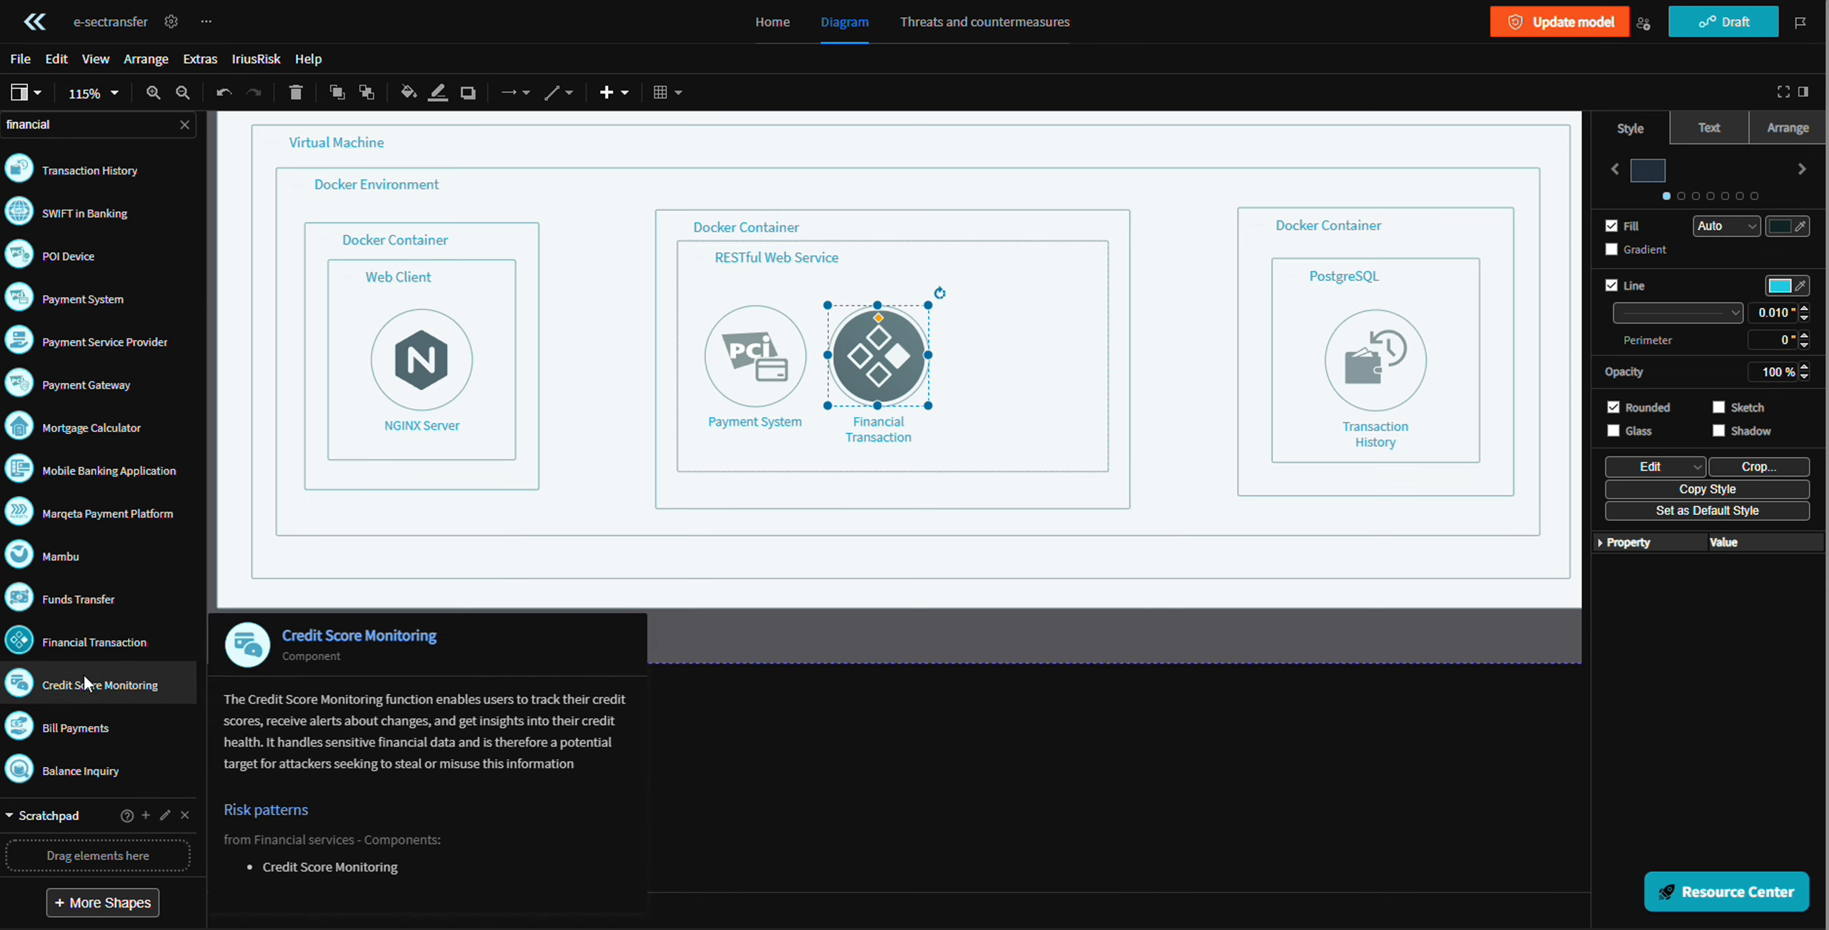
{"action": "mouse_move", "coordinate": [64, 607]}
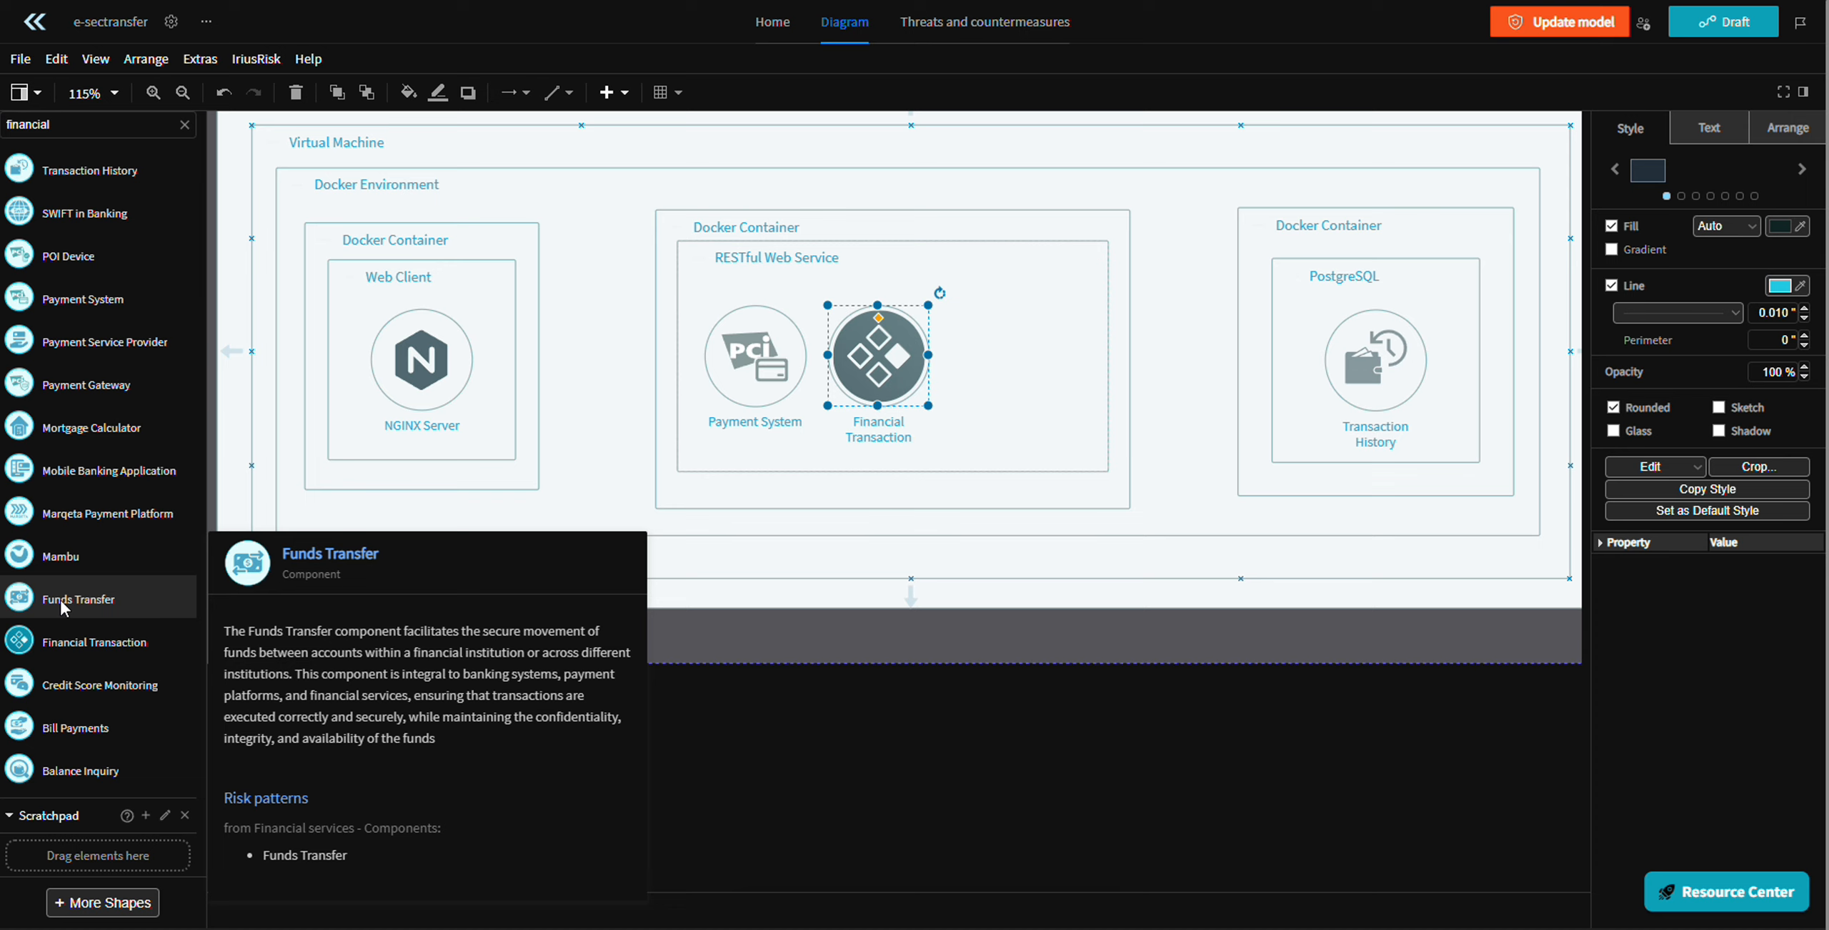
{"action": "left_click_drag", "start_coordinate": [60, 600], "coordinate": [1004, 366]}
{"action": "left_click", "coordinate": [1049, 633]}
- Extend the upper edge of the middle Docker Container slightly to give its label more room
{"action": "left_click", "coordinate": [892, 212]}
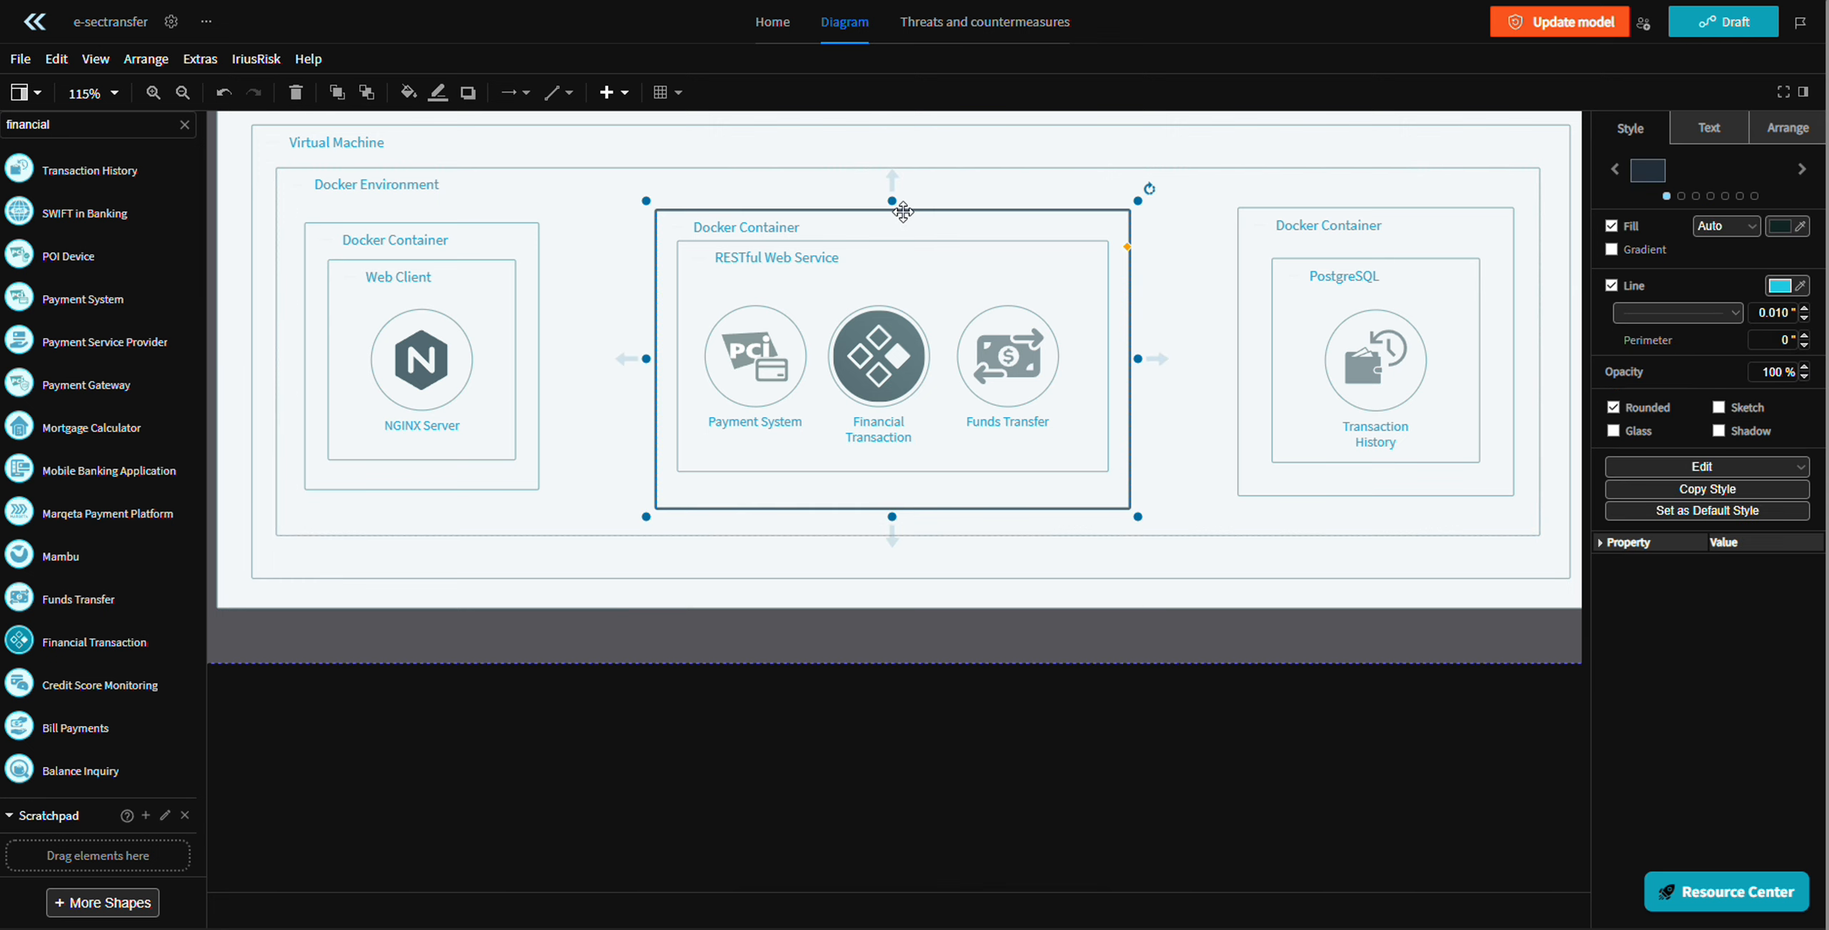
{"action": "left_click_drag", "start_coordinate": [893, 209], "coordinate": [882, 252]}
{"action": "scroll", "coordinate": [834, 533], "scroll_direction": "down", "scroll_amount": 1}
{"action": "left_click", "coordinate": [834, 532]}
{"action": "scroll", "coordinate": [834, 533], "scroll_direction": "up", "scroll_amount": 2}
- Widen the left Docker Container and the Web Client box inside it slightly
{"action": "left_click", "coordinate": [537, 465]}
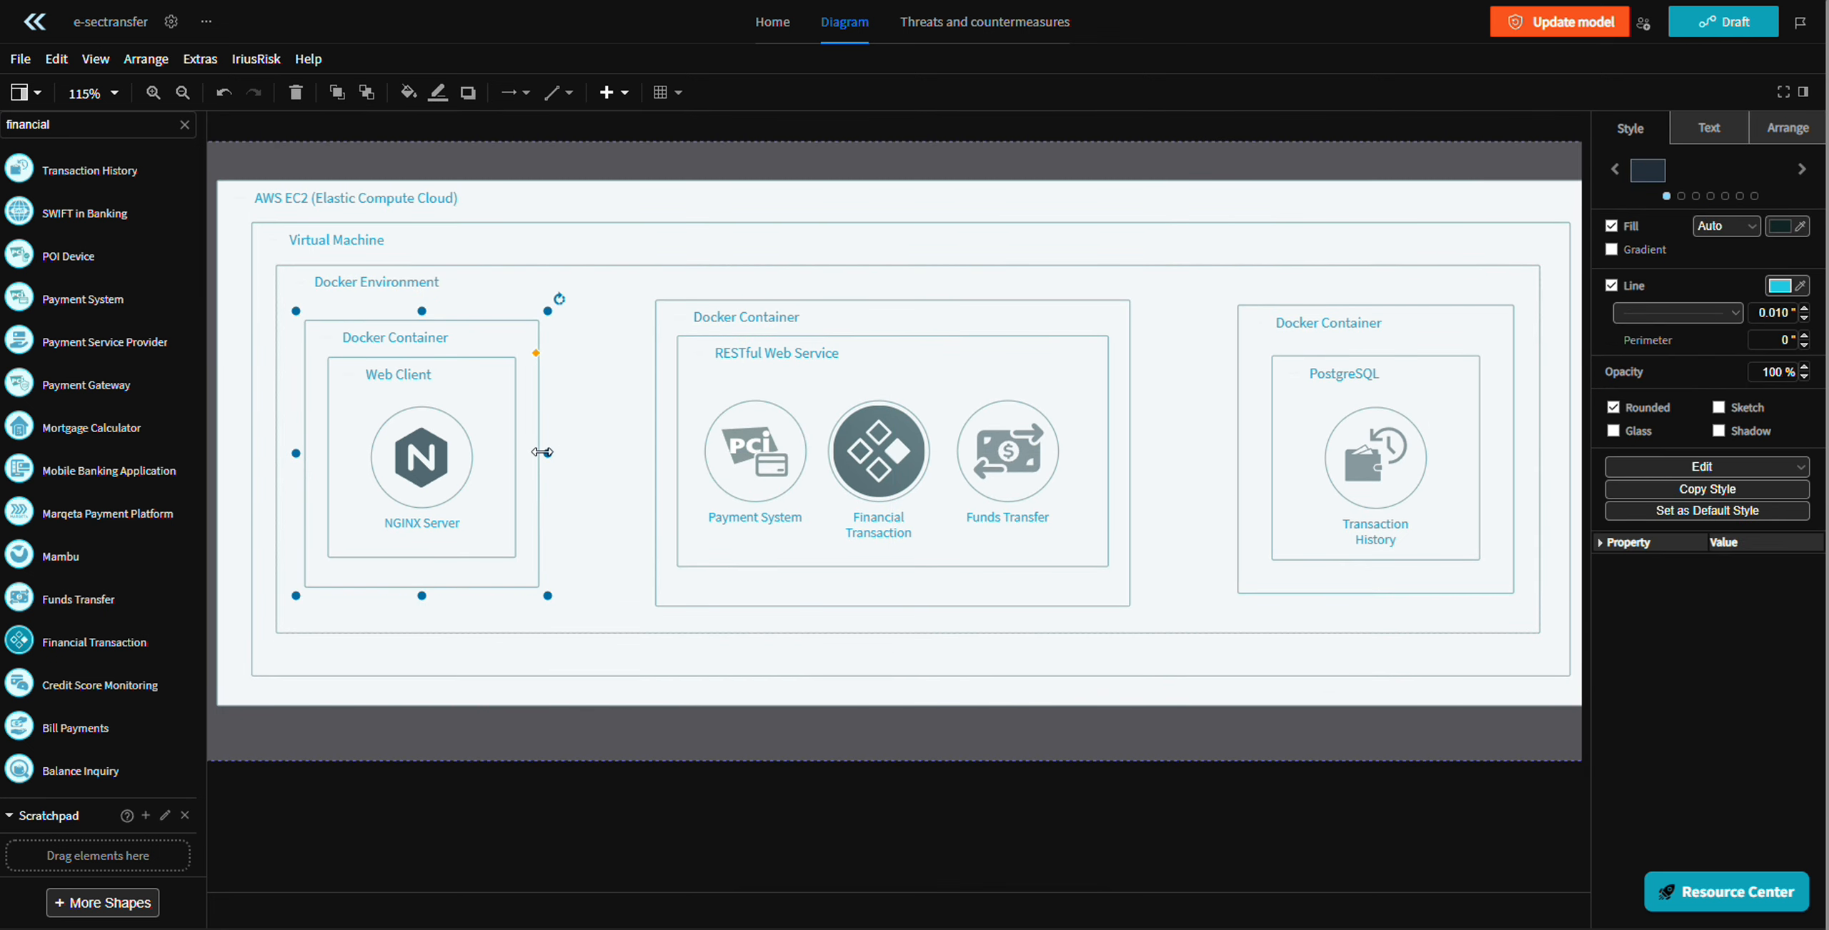
{"action": "left_click", "coordinate": [500, 450]}
{"action": "left_click_drag", "start_coordinate": [500, 450], "coordinate": [498, 448]}
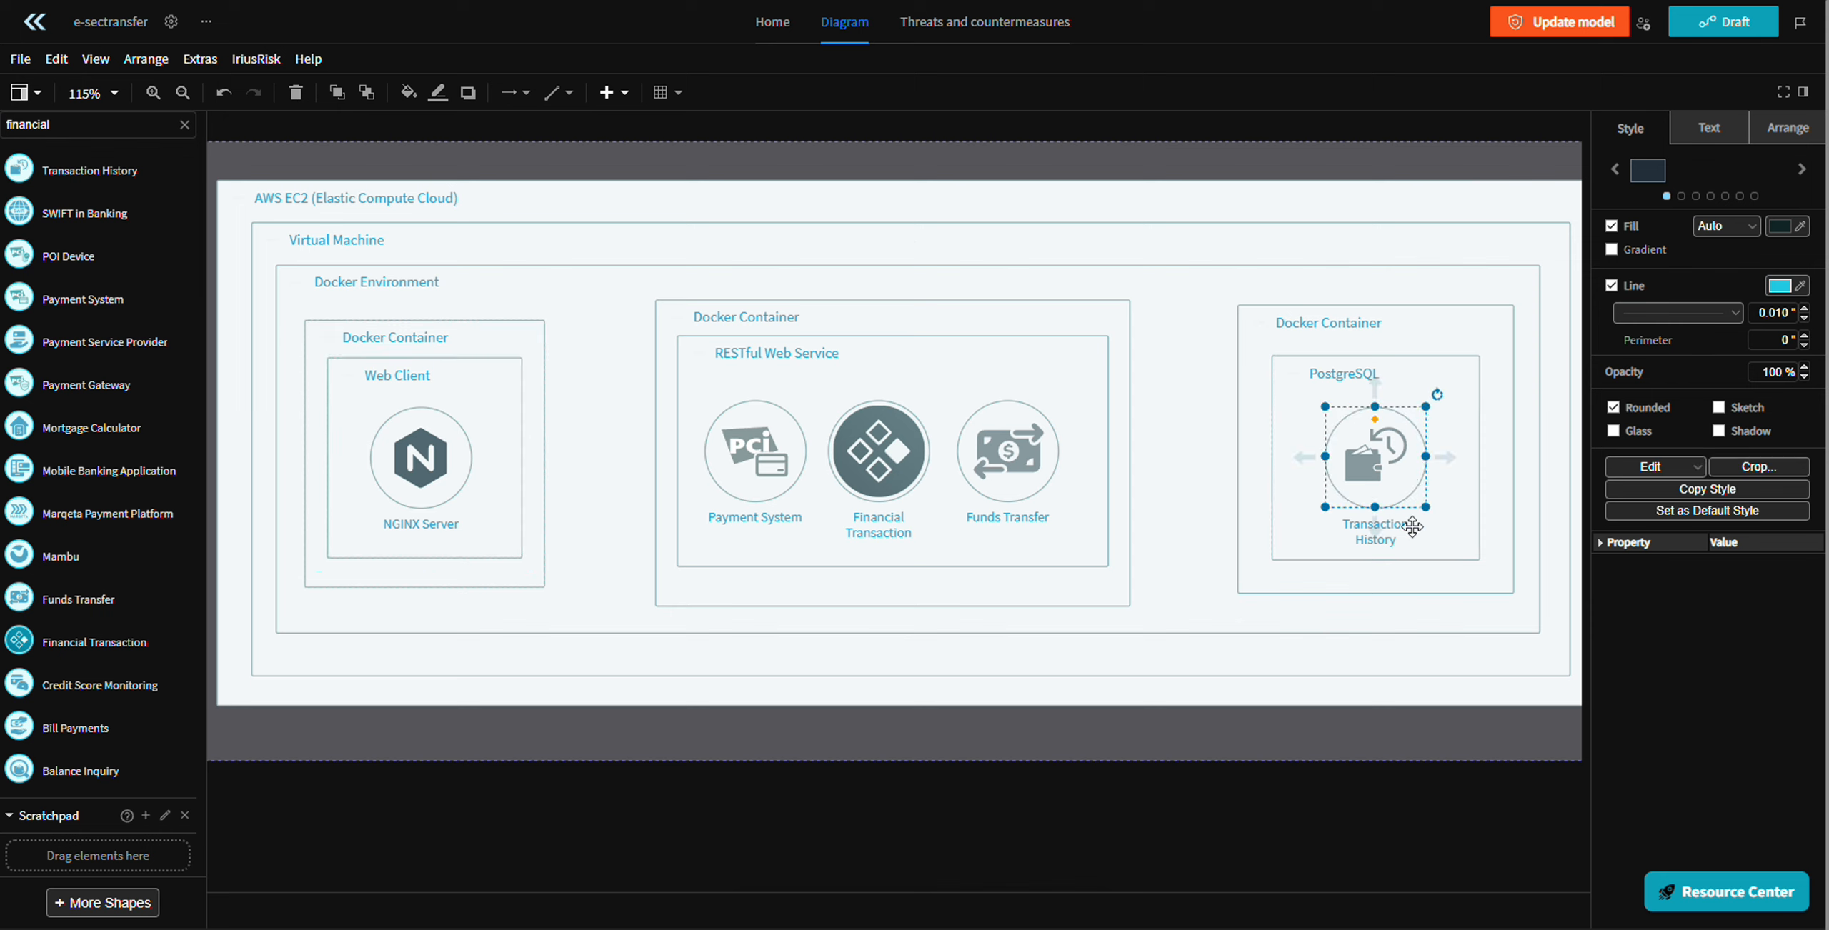
- Delete the Transaction History component from PostgreSQL and reduce the size of the PostgreSQL component
{"action": "key", "text": "Delete"}
{"action": "left_click", "coordinate": [1384, 536]}
{"action": "left_click_drag", "start_coordinate": [1480, 560], "coordinate": [1443, 526]}
- Shrink the right Docker Container from its lower-right corner to fit more closely around PostgreSQL
{"action": "left_click", "coordinate": [1507, 564]}
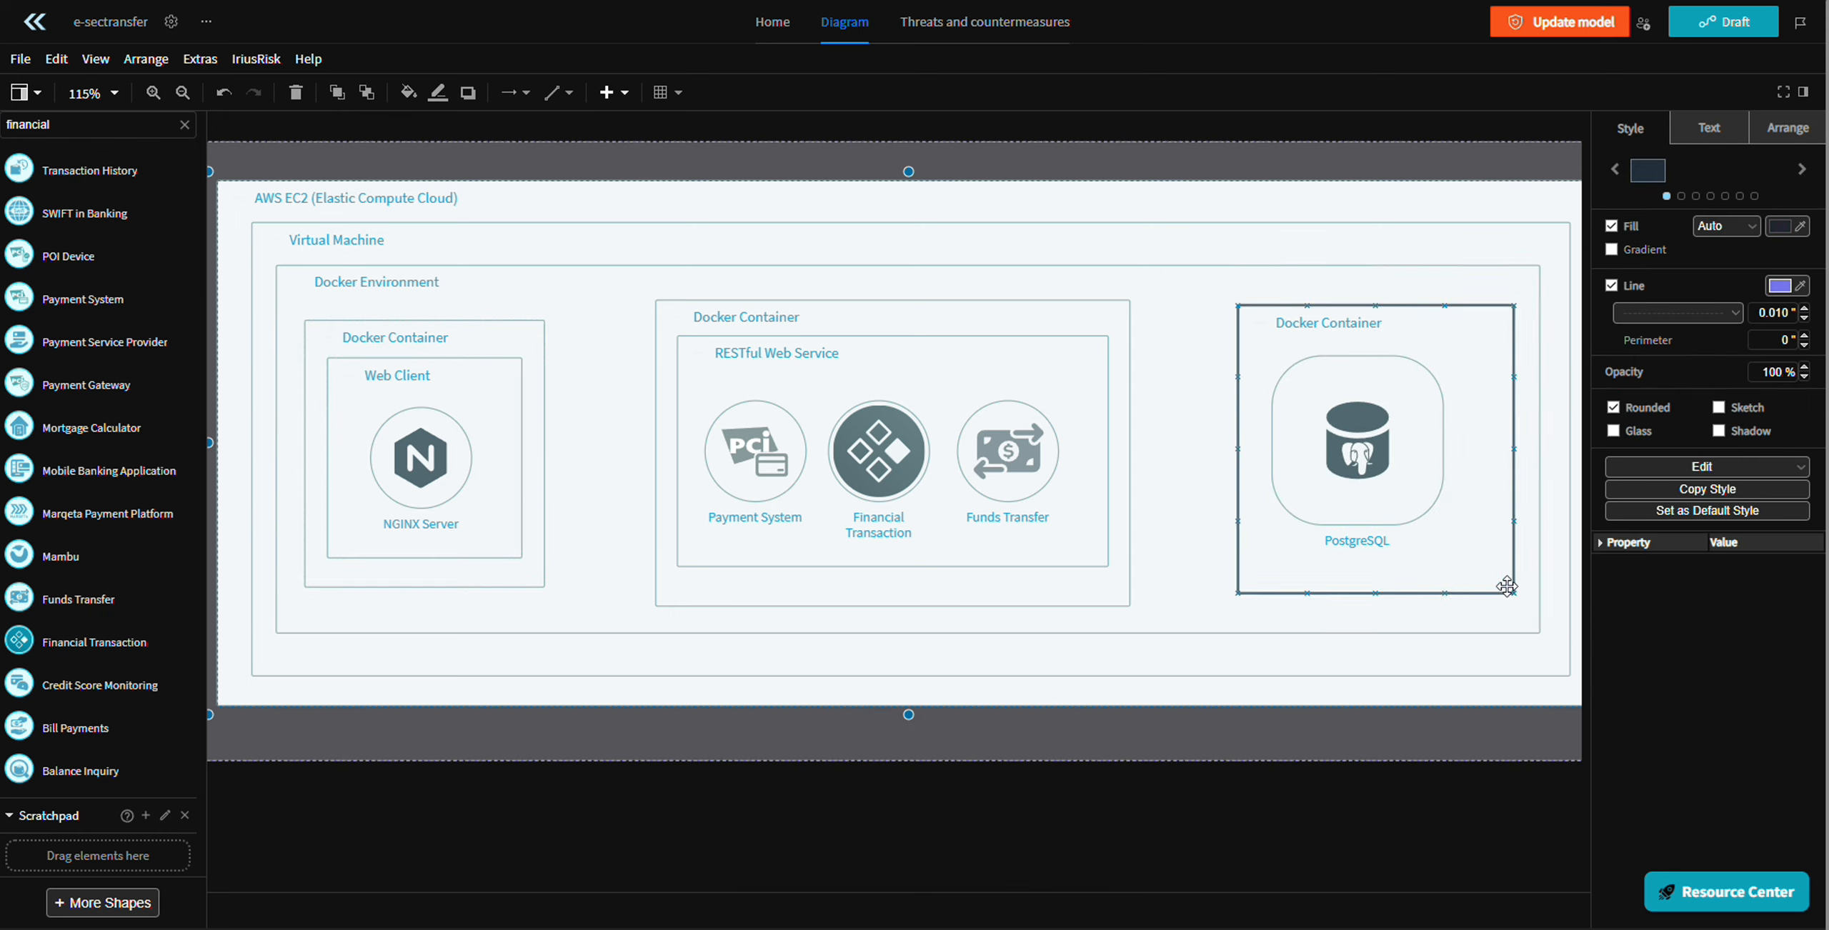
{"action": "double_click", "coordinate": [1505, 586]}
{"action": "left_click_drag", "start_coordinate": [1521, 601], "coordinate": [1497, 570]}
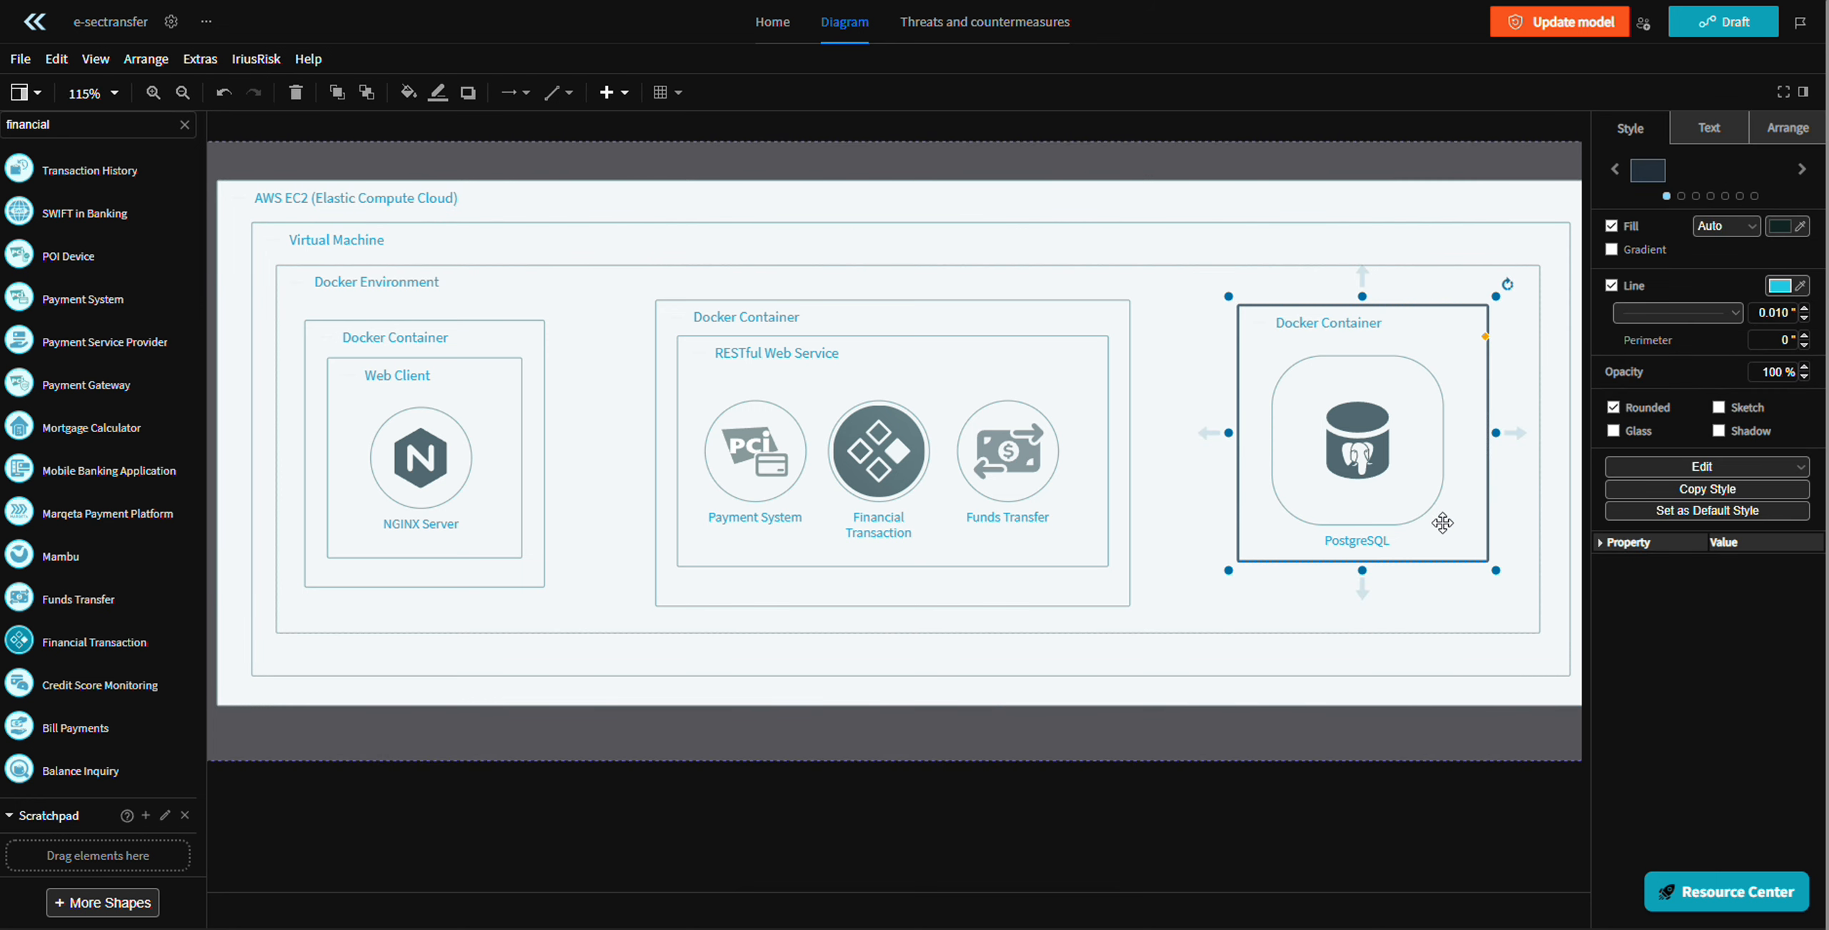
- Centre PostgreSQL within its Docker Container and shift the container slightly down and right in the Docker Environment
{"action": "left_click", "coordinate": [1374, 467]}
{"action": "left_click_drag", "start_coordinate": [1373, 466], "coordinate": [1379, 460]}
{"action": "left_click_drag", "start_coordinate": [1442, 545], "coordinate": [1463, 566]}
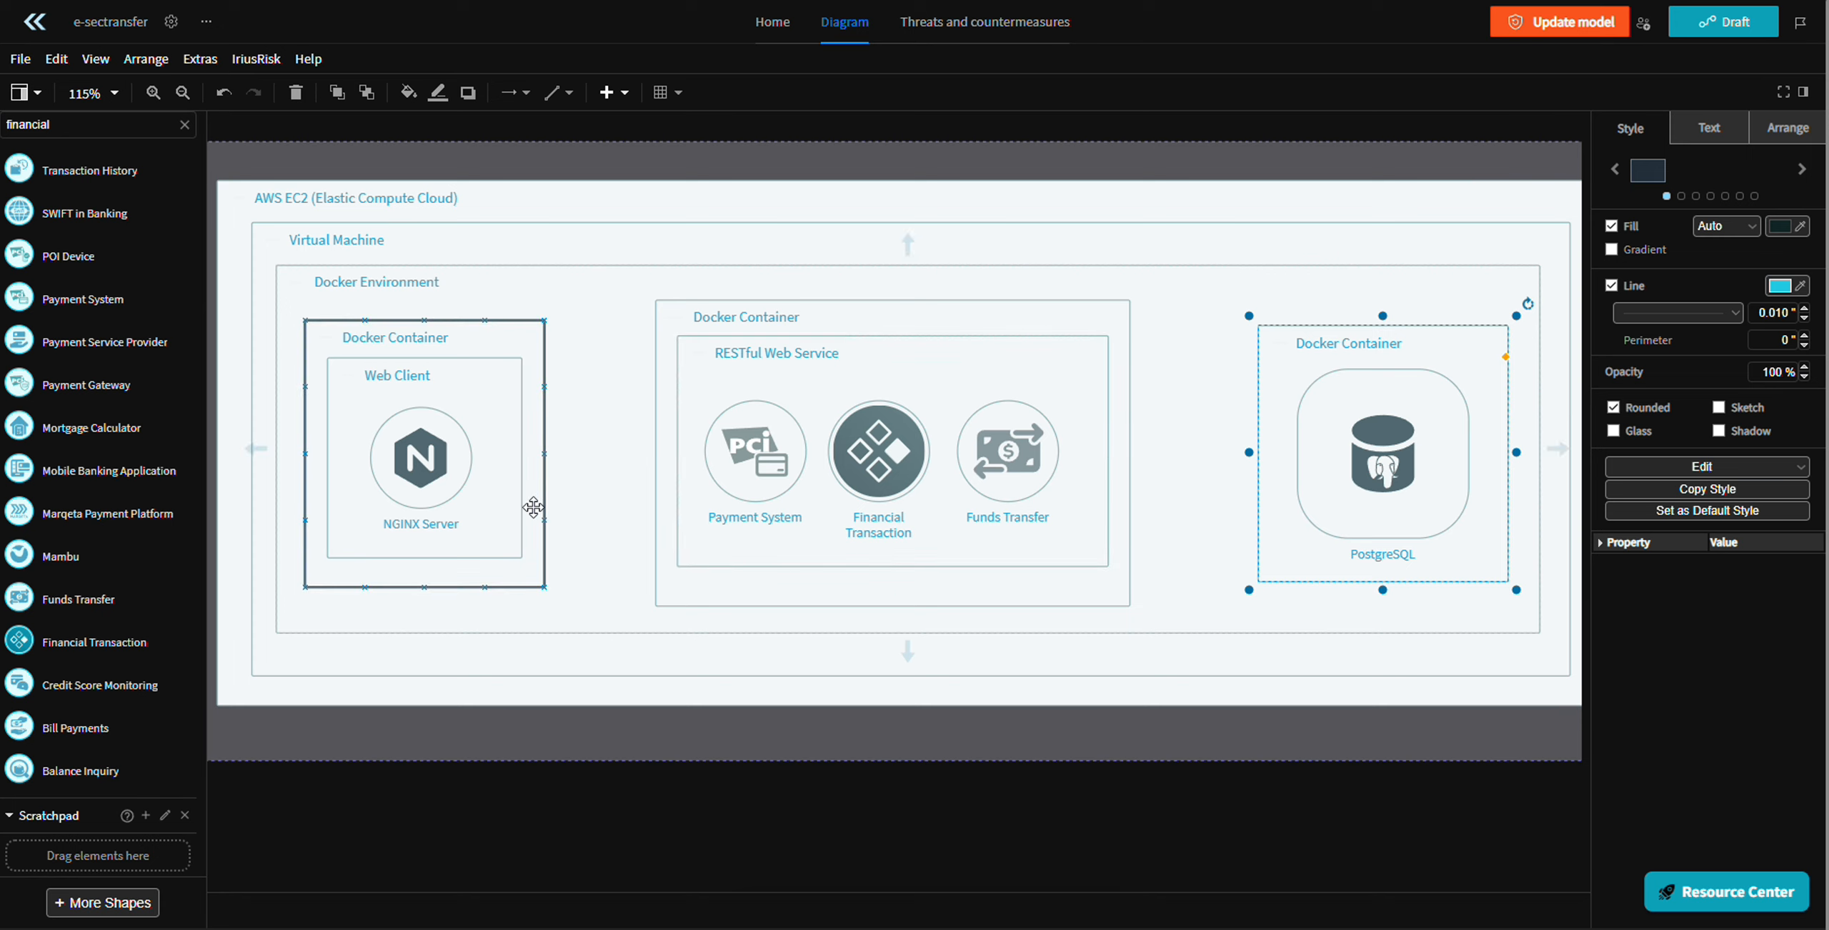
- Widen the left Docker Container and its Web Client box further, with the NGINX Server centred inside
{"action": "left_click", "coordinate": [541, 449]}
{"action": "left_click", "coordinate": [522, 448]}
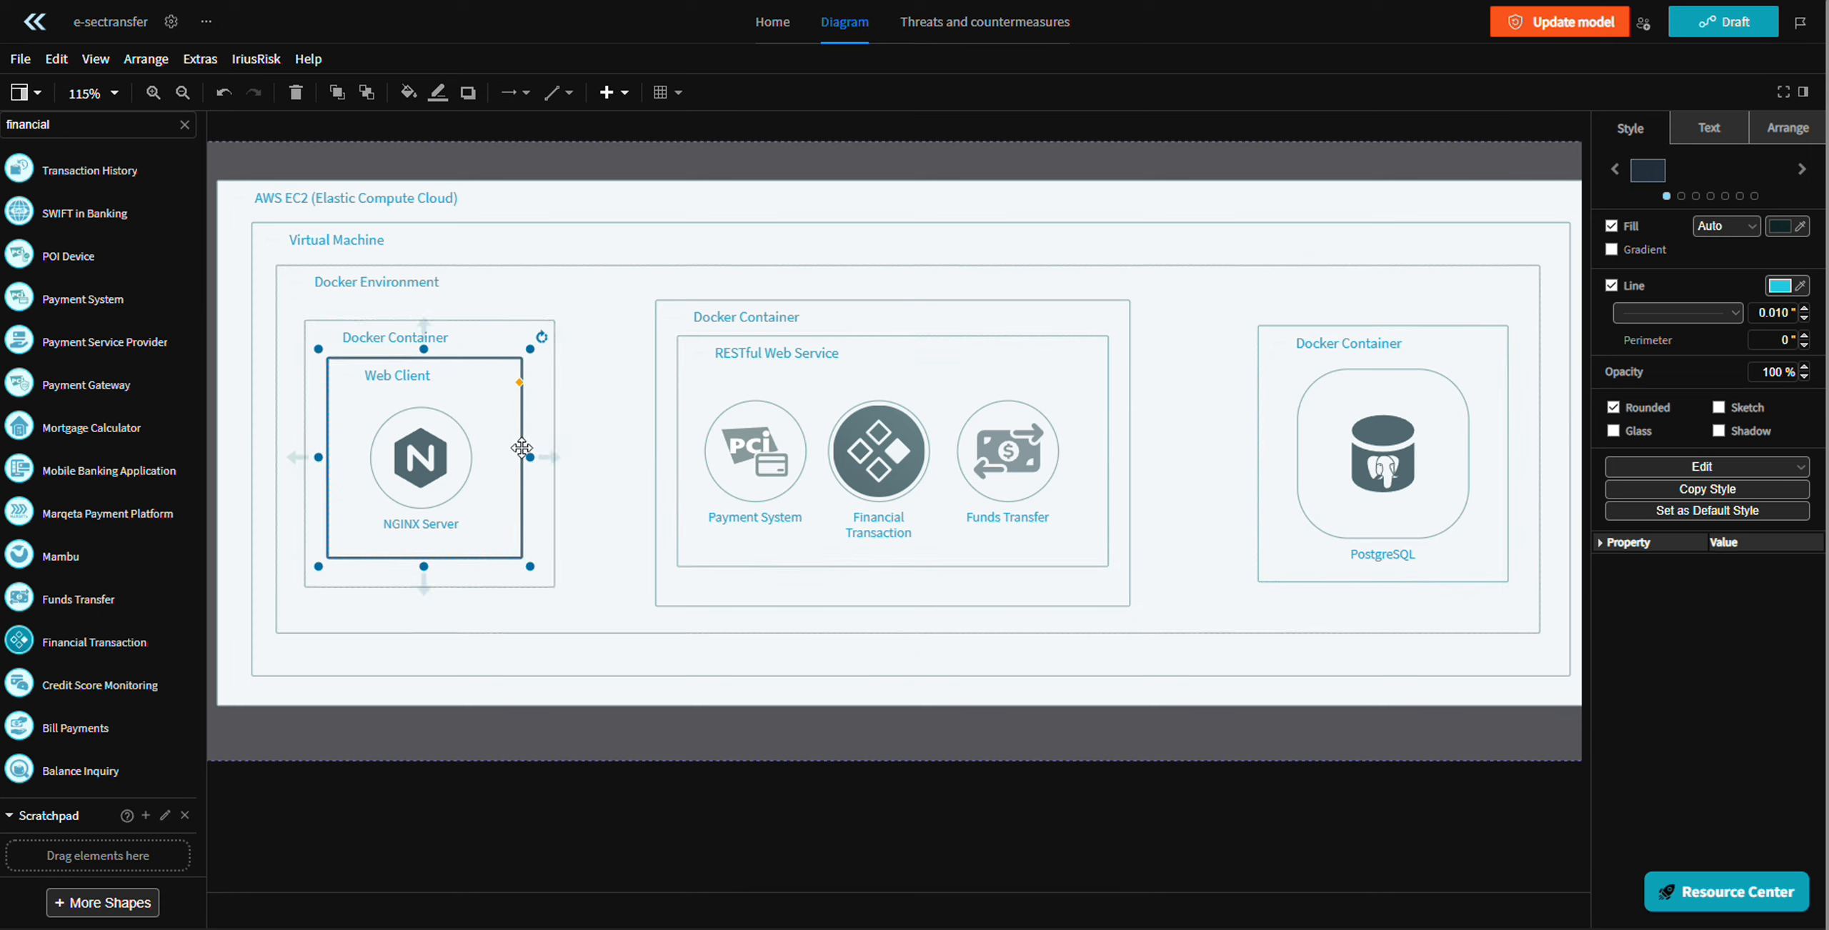
{"action": "left_click_drag", "start_coordinate": [431, 452], "coordinate": [502, 421]}
{"action": "left_click", "coordinate": [511, 426]}
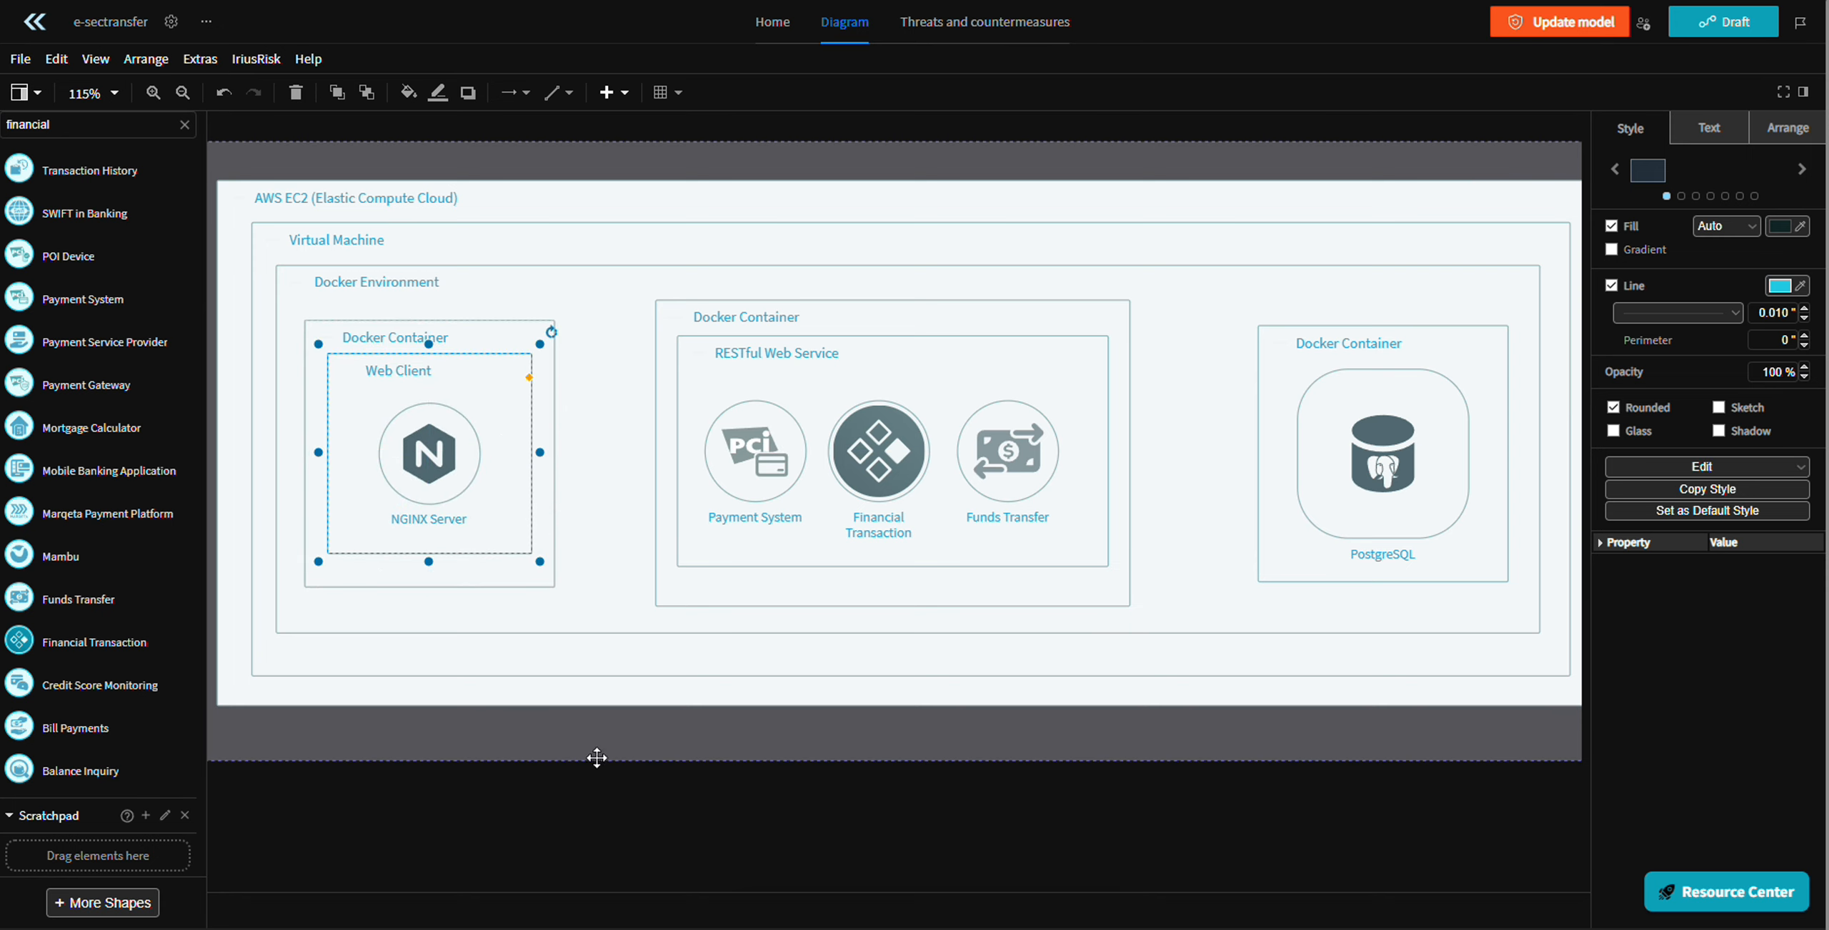
- Nudge the middle Docker Container slightly right to even out the spacing between the three containers
{"action": "left_click", "coordinate": [596, 762]}
{"action": "scroll", "coordinate": [633, 629], "scroll_direction": "down", "scroll_amount": 1}
{"action": "scroll", "coordinate": [686, 650], "scroll_direction": "left", "scroll_amount": 4}
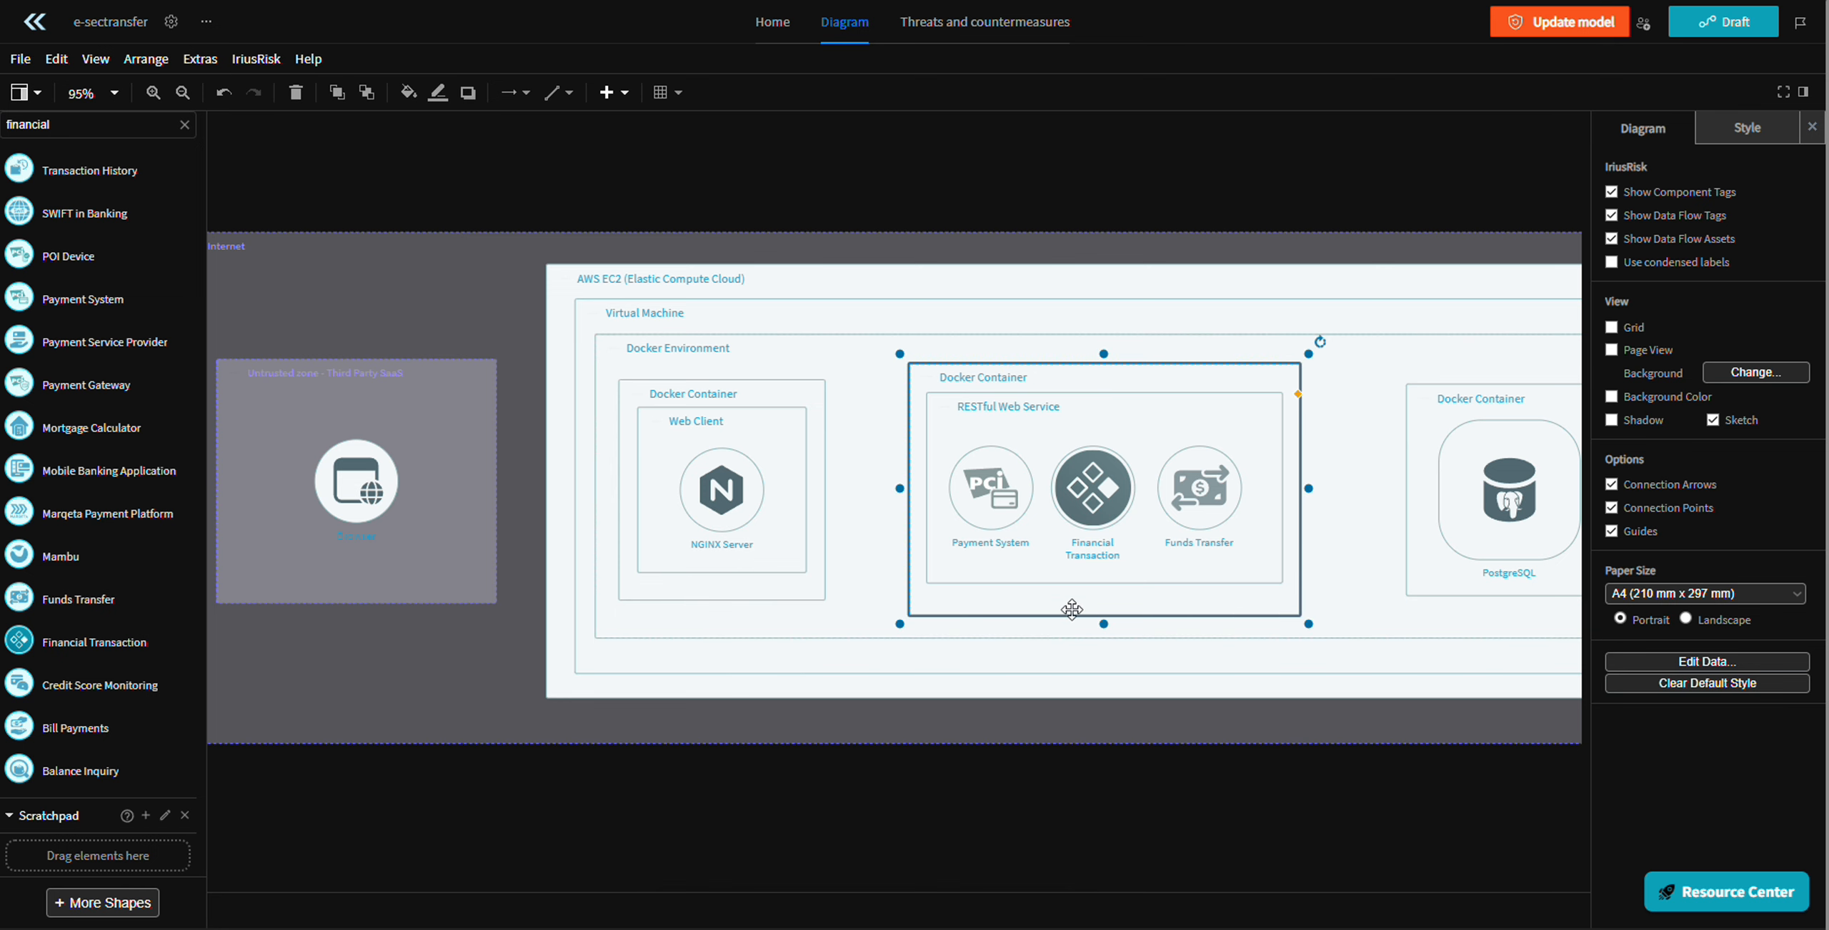
{"action": "left_click_drag", "start_coordinate": [1068, 614], "coordinate": [1080, 611]}
- Connect the component in the Untrusted zone - Third Party SaaS to the Web Client box with a data flow
{"action": "mouse_move", "coordinate": [1110, 716]}
{"action": "left_mouse_down"}
{"action": "mouse_move", "coordinate": [996, 718]}
{"action": "mouse_move", "coordinate": [1220, 686]}
{"action": "mouse_move", "coordinate": [1093, 692]}
{"action": "left_mouse_up"}
{"action": "scroll", "coordinate": [1093, 692], "scroll_direction": "down", "scroll_amount": 1}
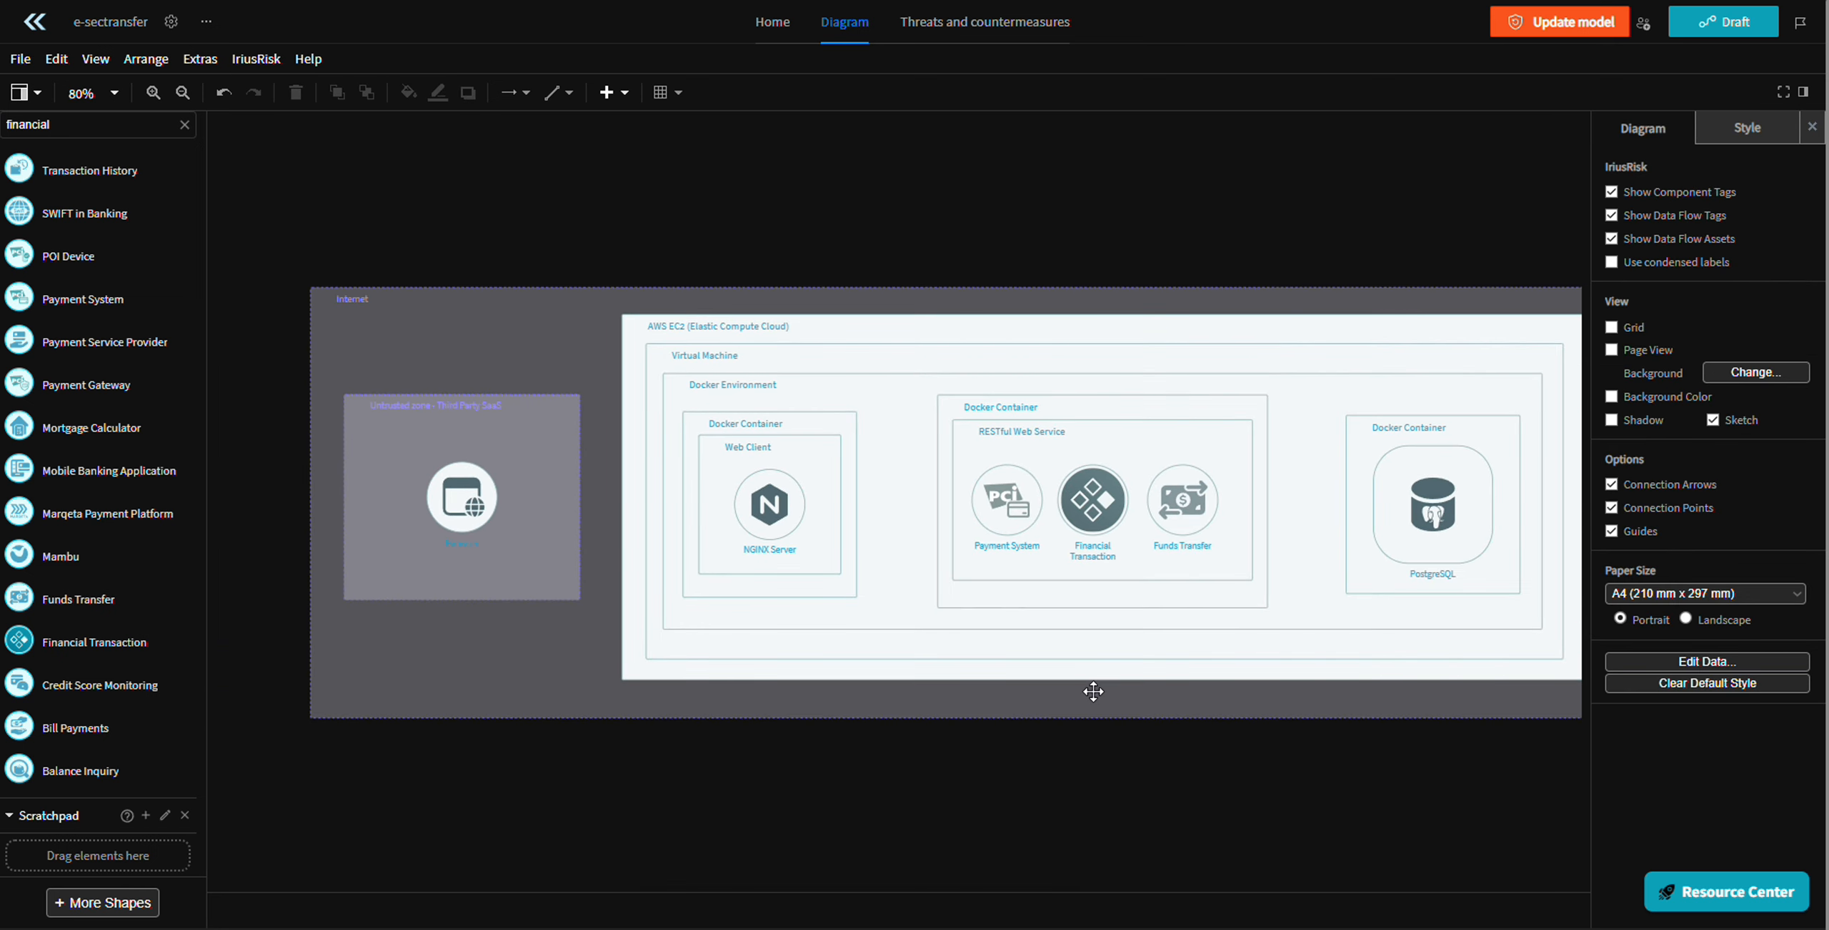
{"action": "left_click_drag", "start_coordinate": [1262, 554], "coordinate": [1350, 484]}
{"action": "scroll", "coordinate": [686, 448], "scroll_direction": "up", "scroll_amount": 3}
{"action": "scroll", "coordinate": [686, 448], "scroll_direction": "down", "scroll_amount": 1}
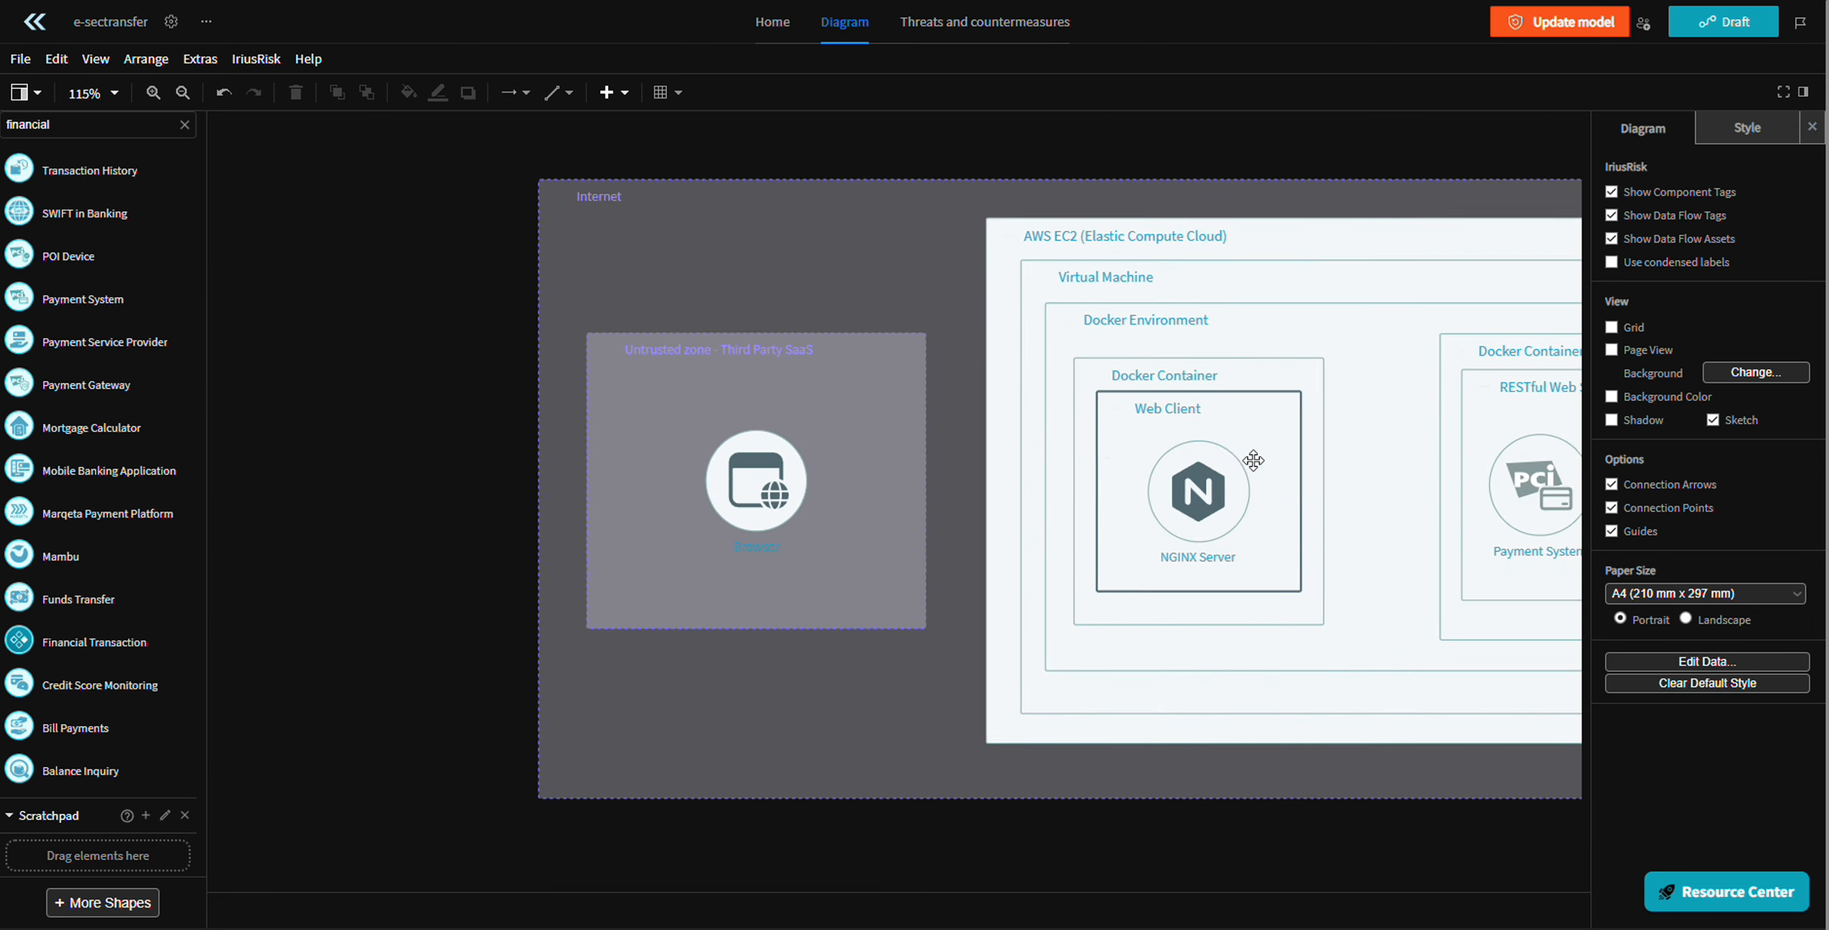
{"action": "left_click", "coordinate": [748, 481]}
{"action": "left_click_drag", "start_coordinate": [750, 485], "coordinate": [1039, 477]}
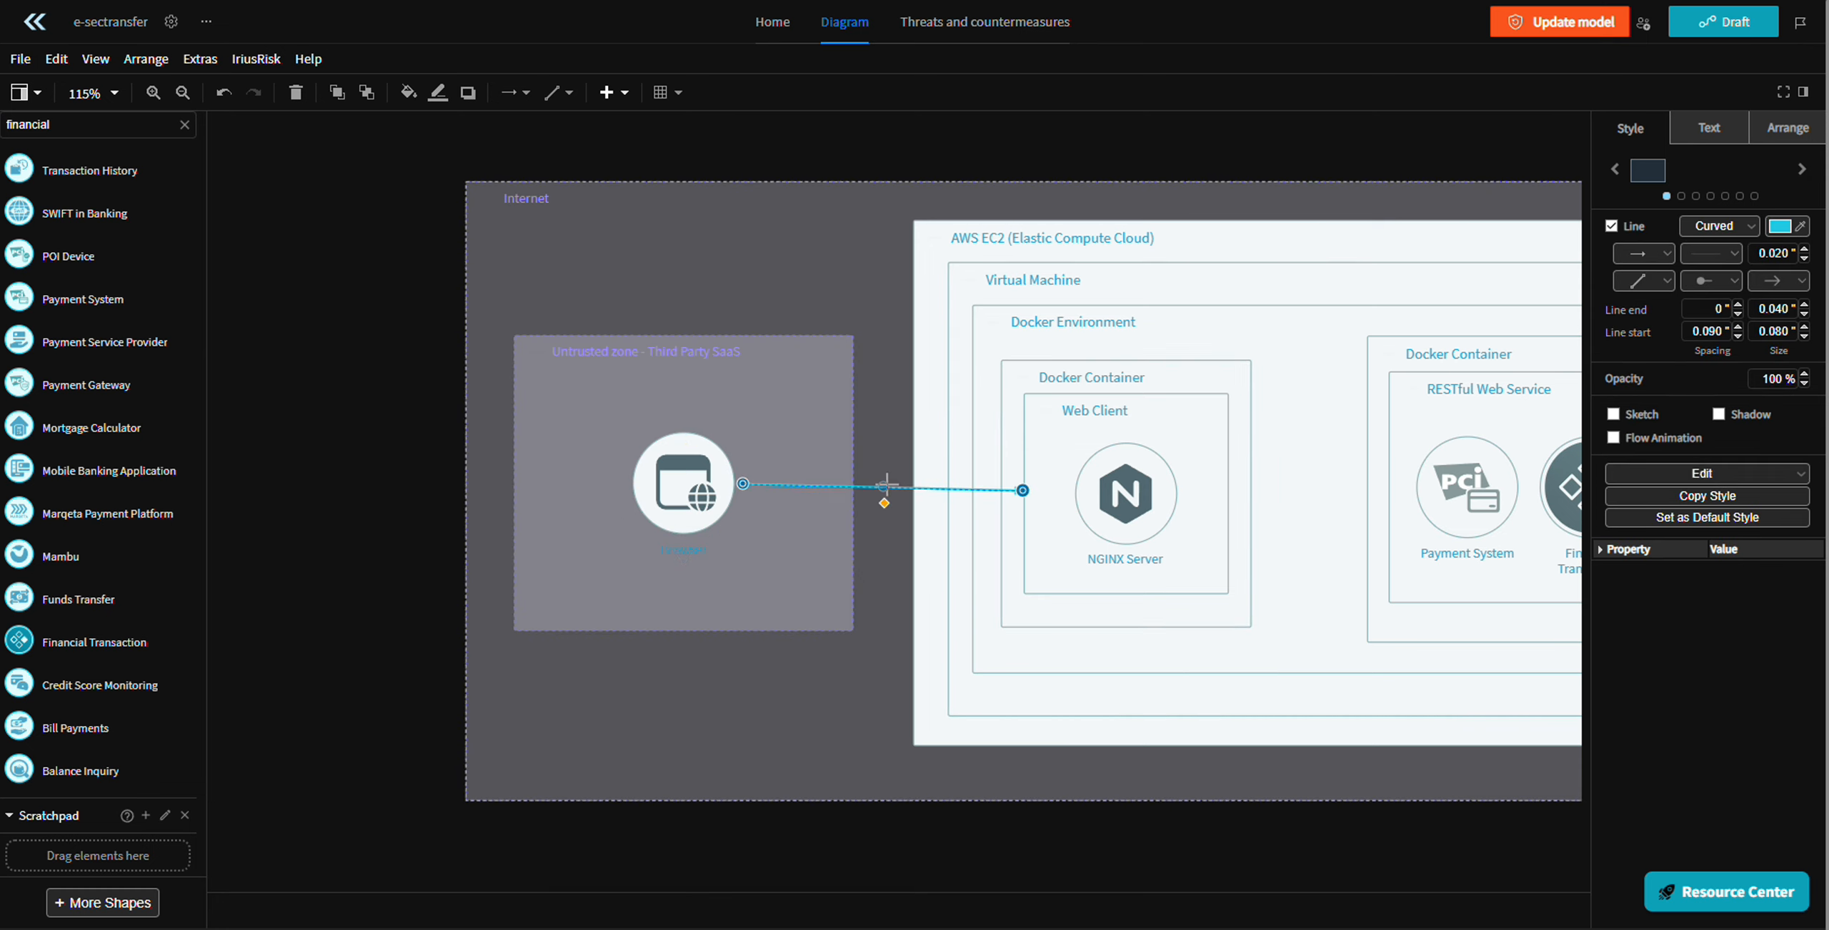
- Bend the data flow between Browser and Web Client upward and add a second, downward-curving flow back to Browser
{"action": "left_click_drag", "start_coordinate": [883, 487], "coordinate": [878, 426]}
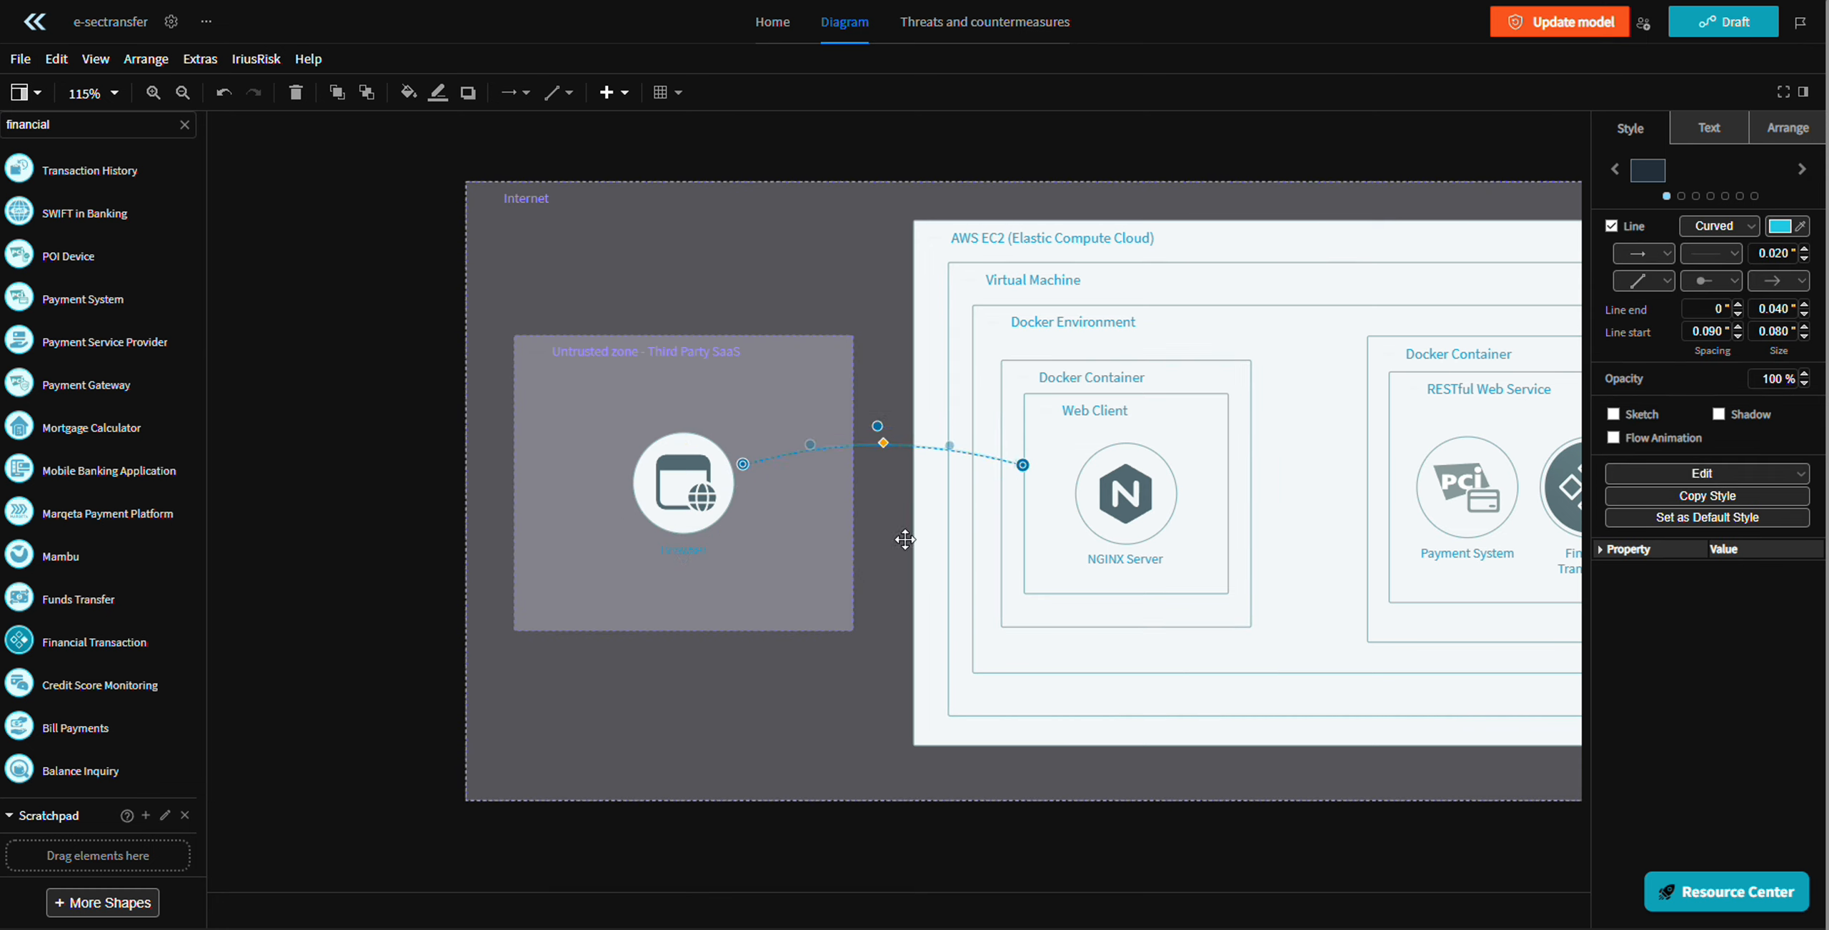
{"action": "left_click", "coordinate": [1045, 522]}
{"action": "left_click", "coordinate": [736, 493]}
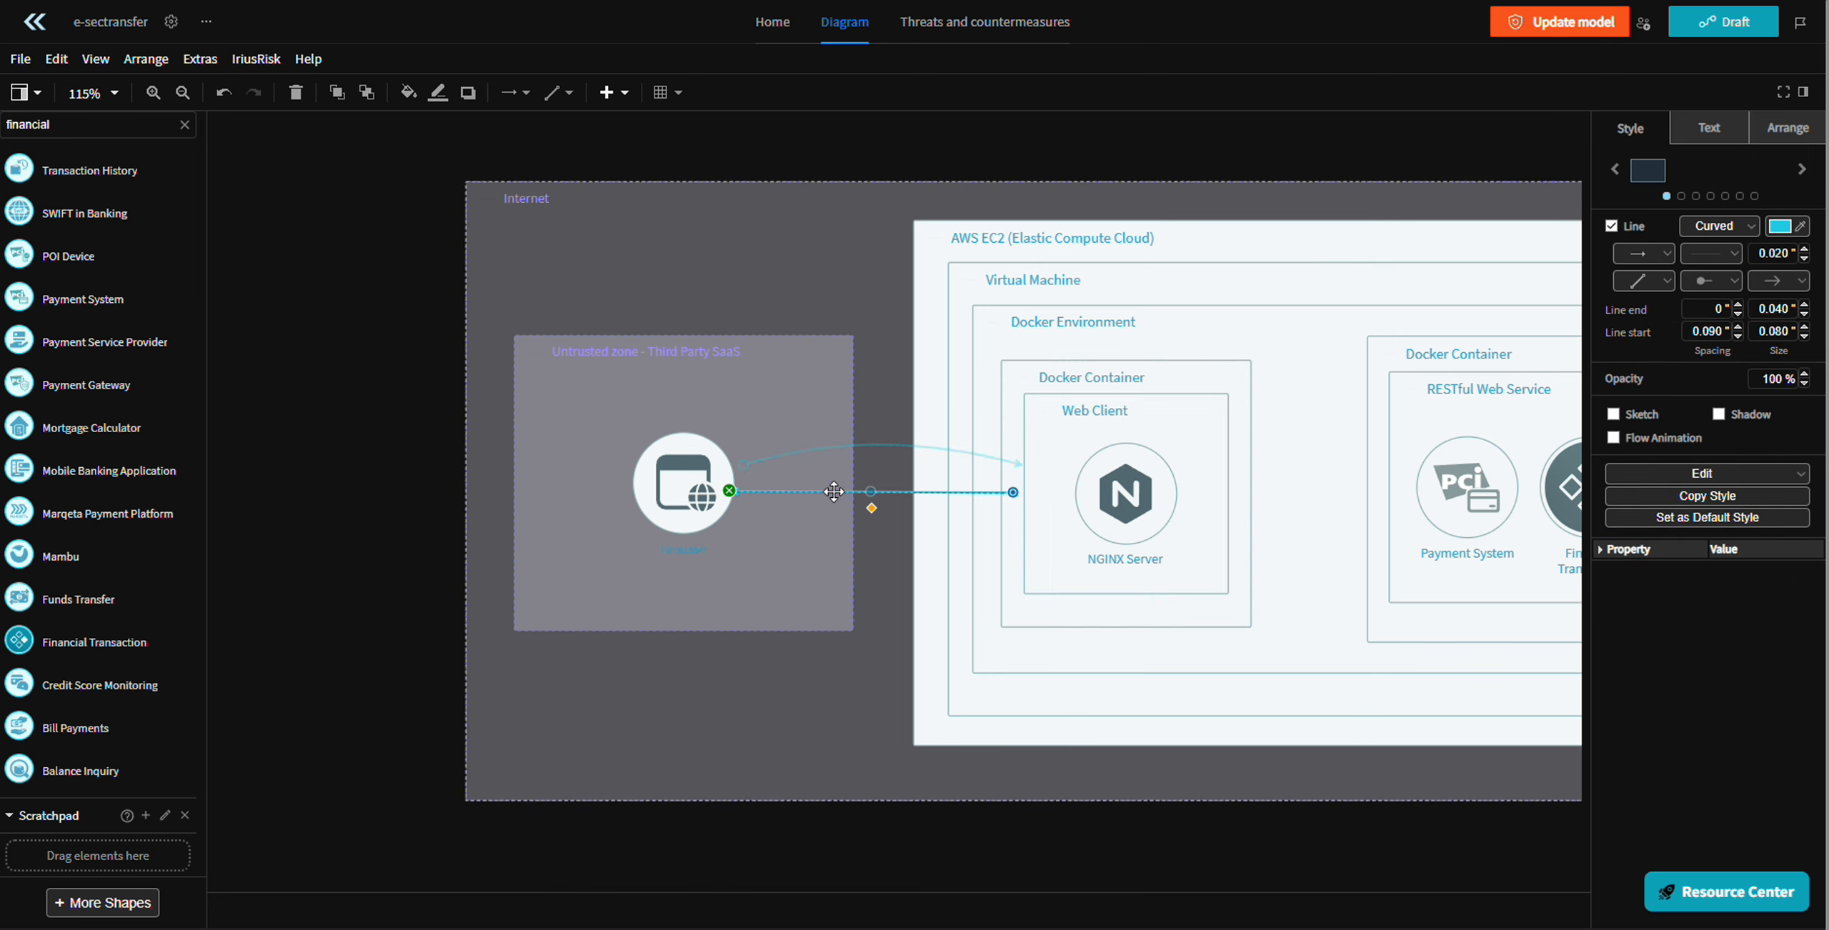
{"action": "left_click", "coordinate": [407, 516]}
- Delete both data flows between Browser and the Web Client box
{"action": "left_click", "coordinate": [871, 448]}
{"action": "key", "text": "Delete"}
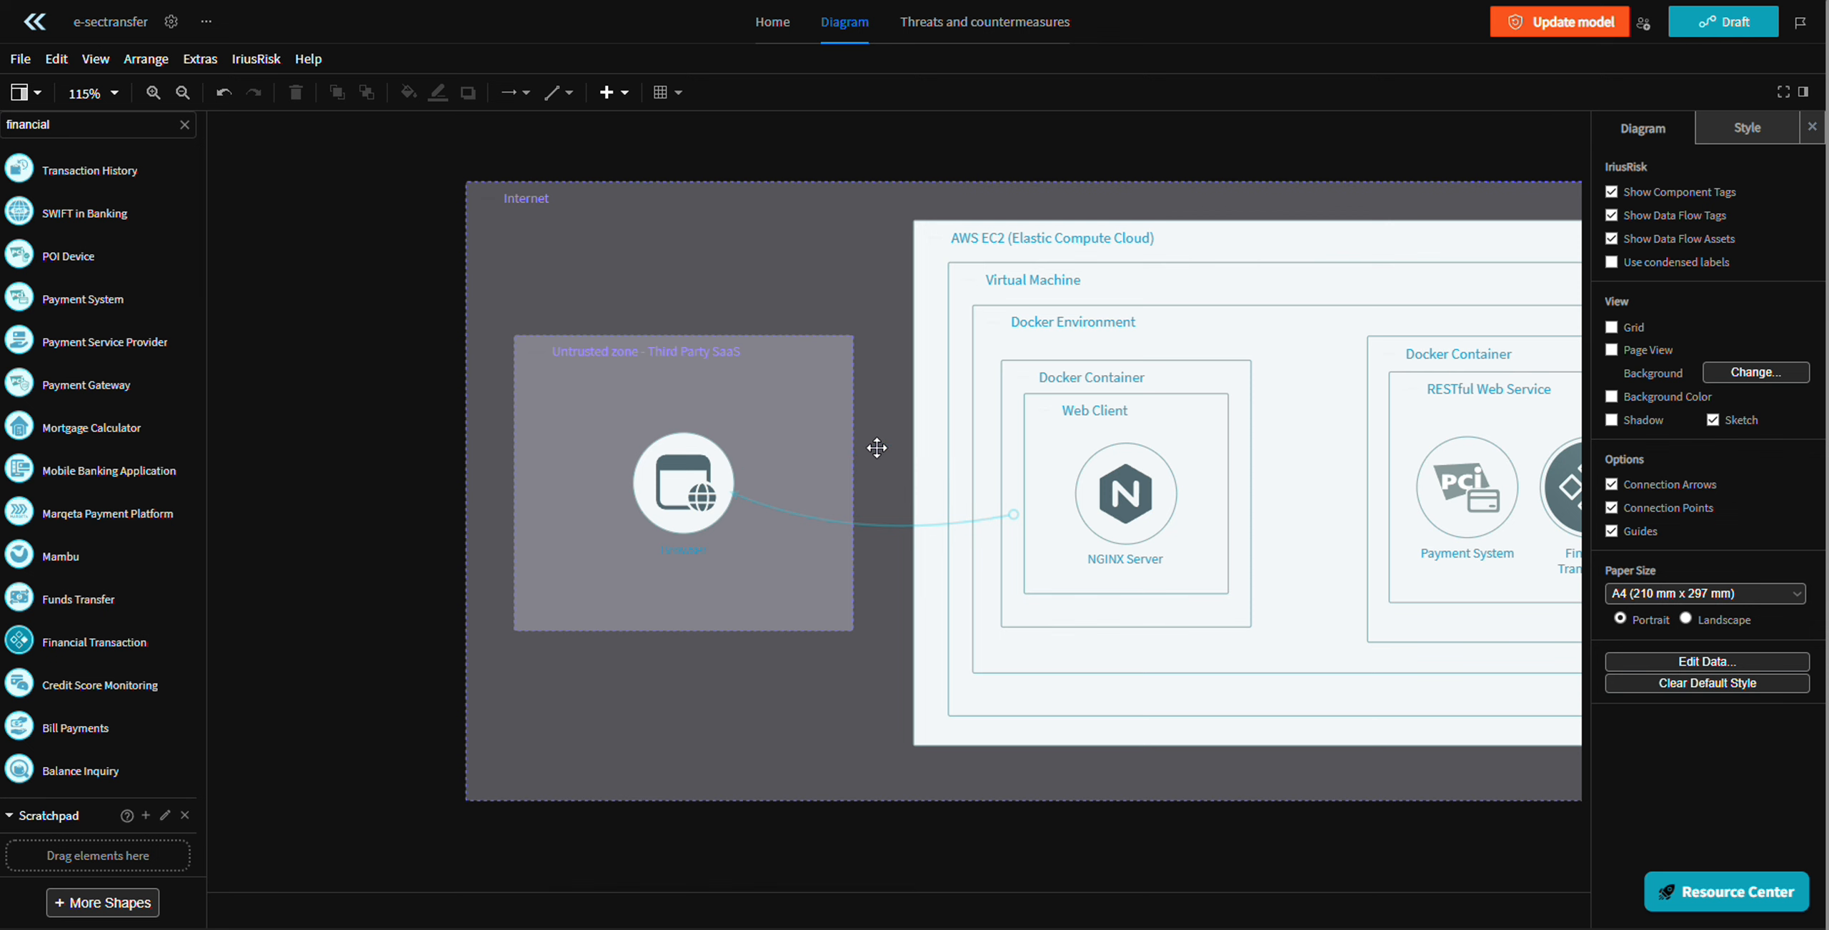
{"action": "left_click", "coordinate": [910, 525]}
{"action": "key", "text": "Delete"}
- Widen the Internet zone and move AWS EC2 right within it, opening a gap beside the Untrusted zone
{"action": "left_click", "coordinate": [462, 494]}
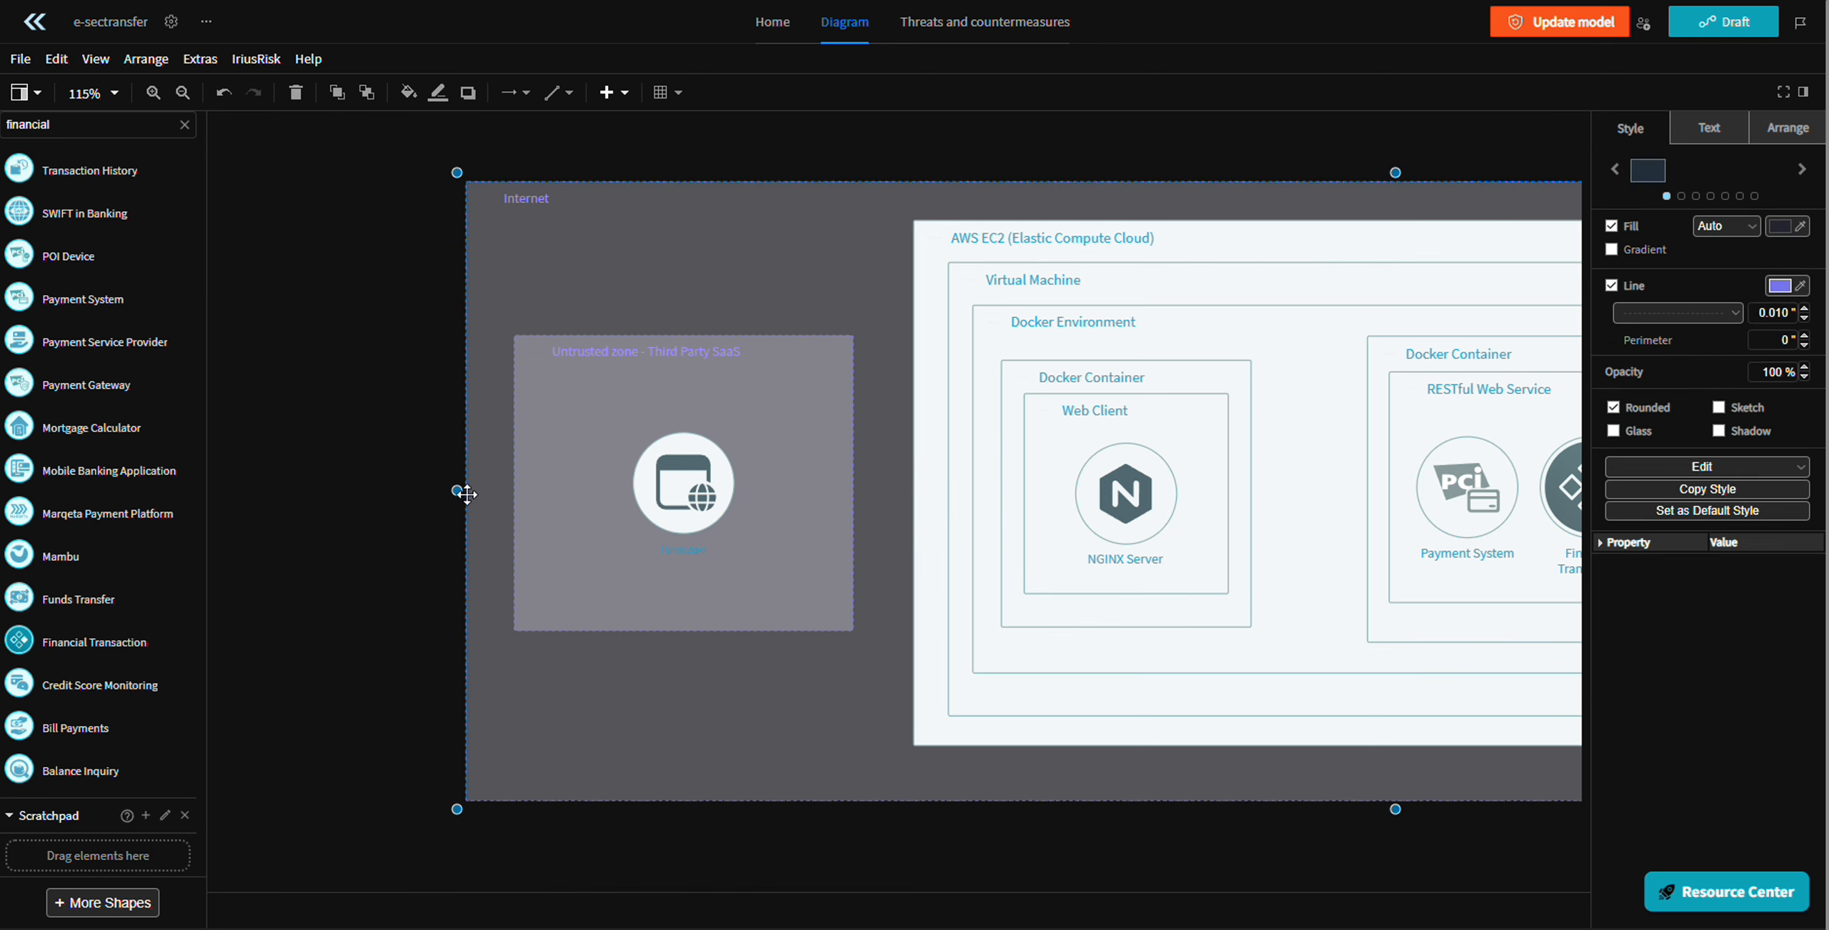
{"action": "left_click_drag", "start_coordinate": [461, 494], "coordinate": [296, 498]}
{"action": "left_click", "coordinate": [990, 506]}
{"action": "scroll", "coordinate": [1065, 500], "scroll_direction": "down", "scroll_amount": 3}
{"action": "left_click_drag", "start_coordinate": [1064, 499], "coordinate": [638, 504]}
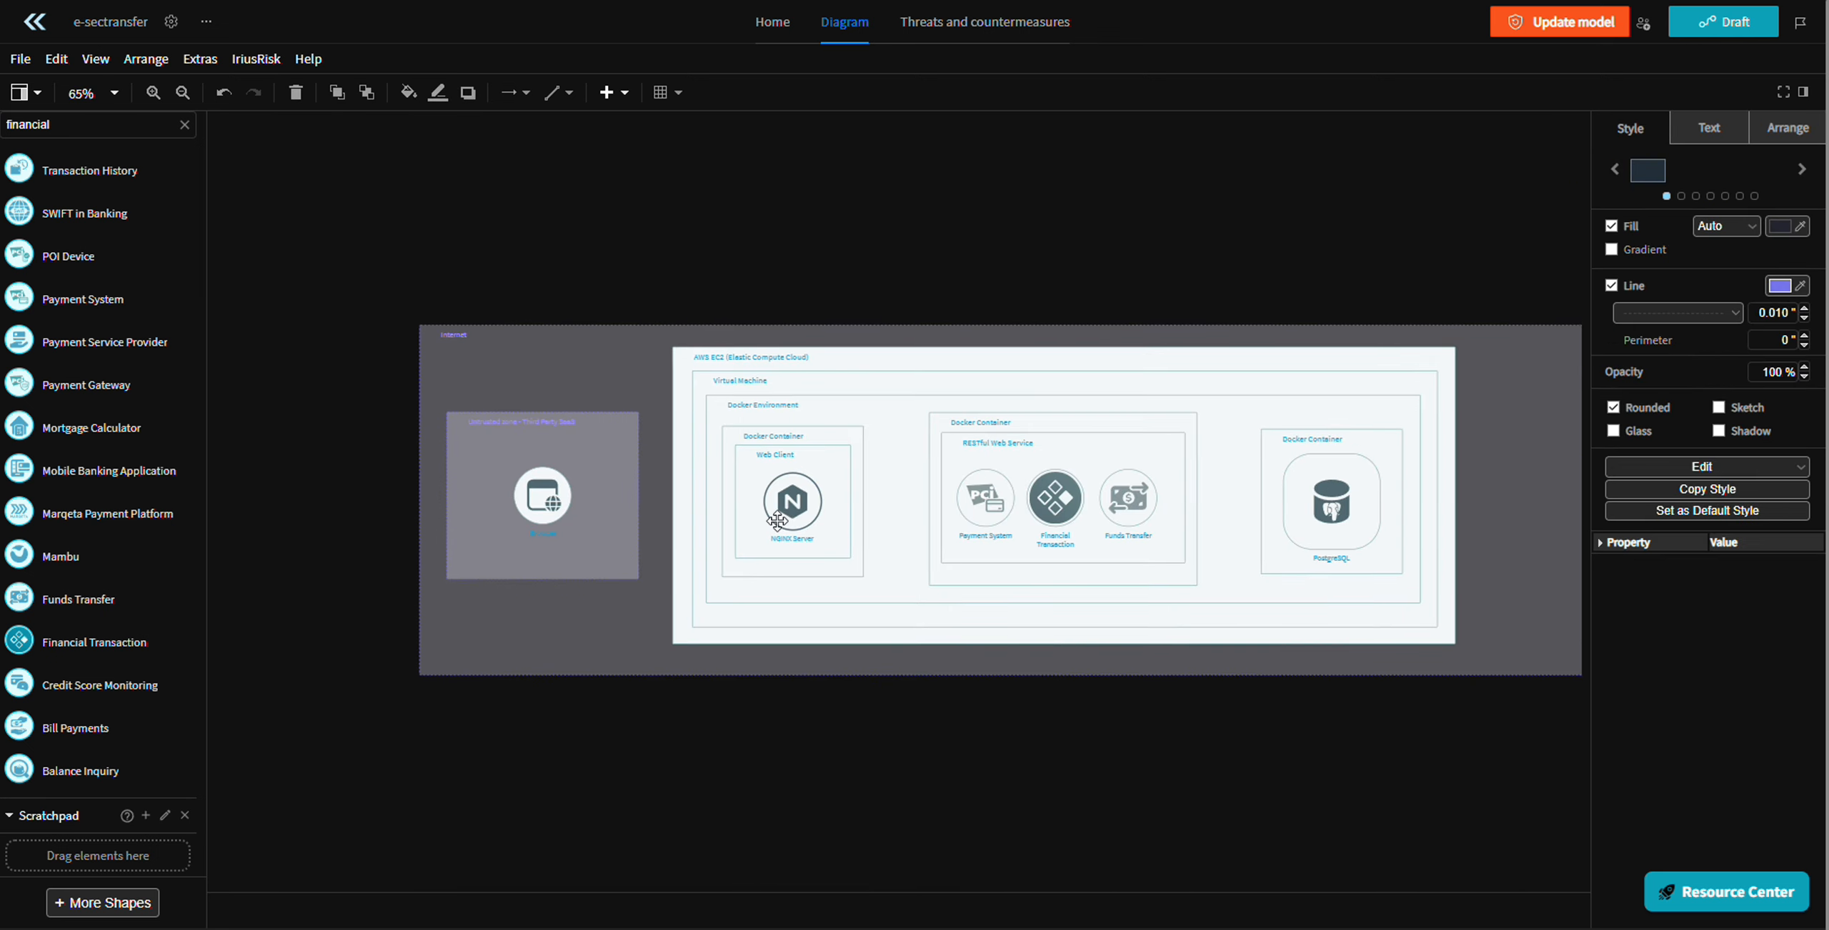
{"action": "left_click_drag", "start_coordinate": [1294, 404], "coordinate": [1246, 410]}
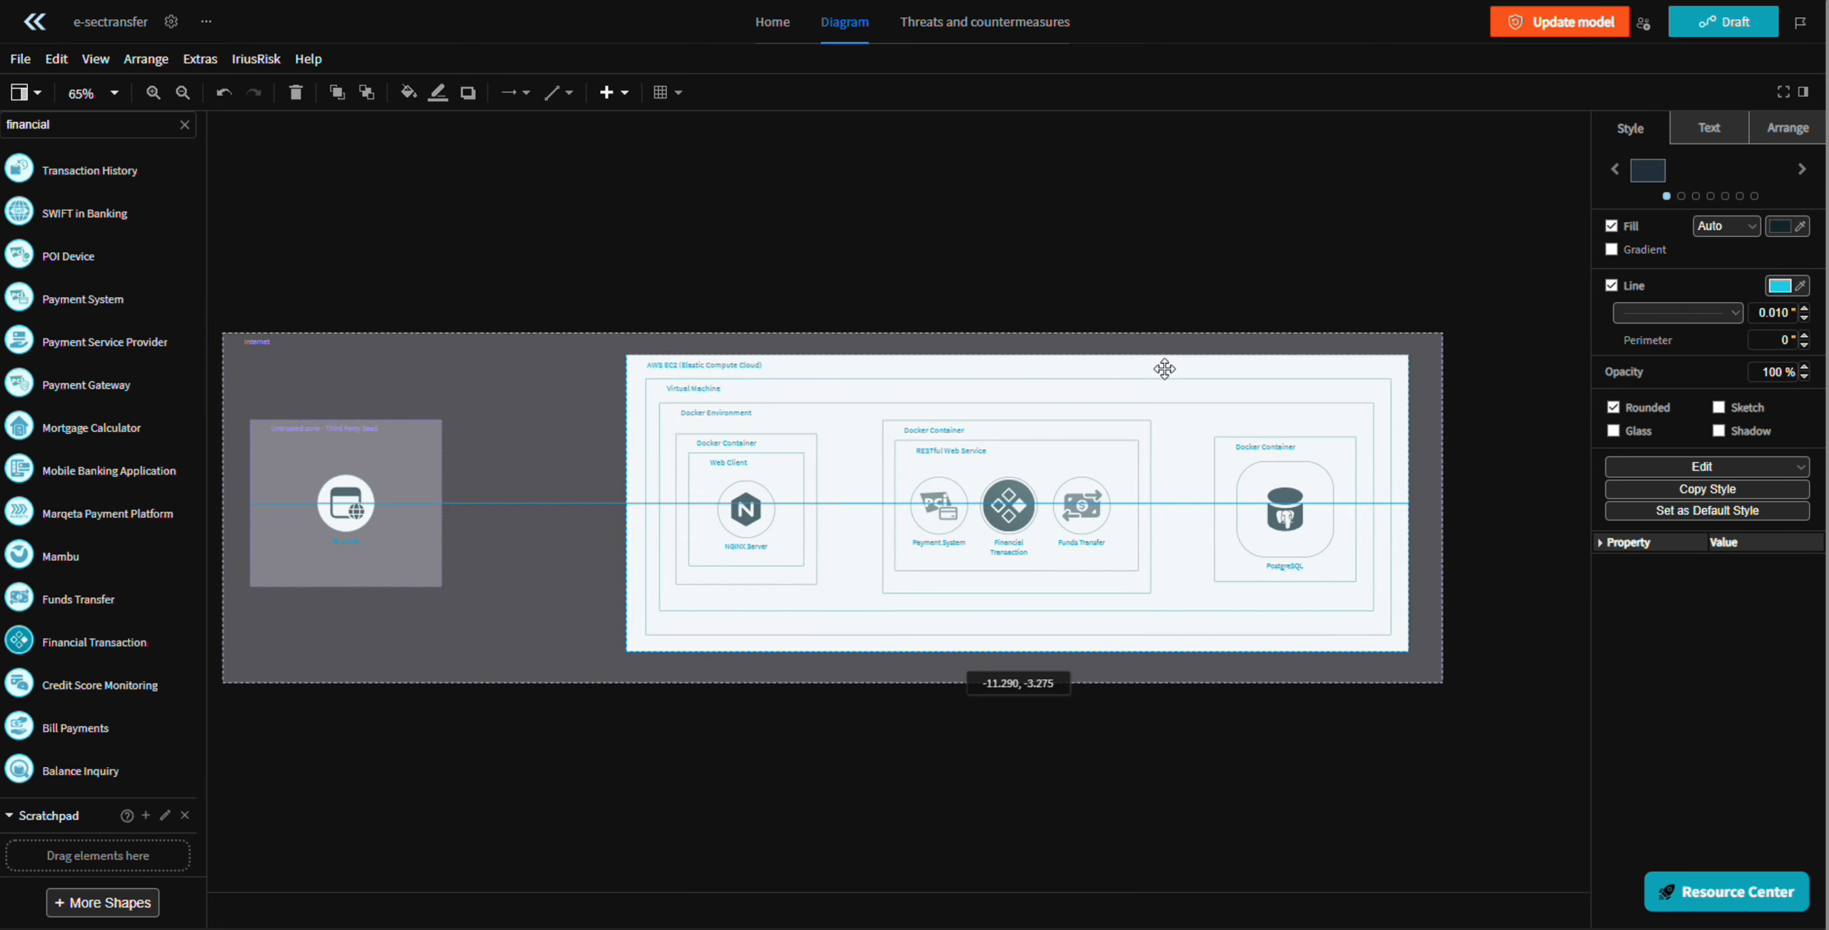
- Find AWS CloudFront in the component library and place it between the Untrusted zone and AWS EC2
{"action": "scroll", "coordinate": [489, 423], "scroll_direction": "up", "scroll_amount": 3}
{"action": "left_click_drag", "start_coordinate": [489, 423], "coordinate": [694, 403]}
{"action": "left_click_drag", "start_coordinate": [343, 339], "coordinate": [418, 283]}
{"action": "left_click", "coordinate": [102, 129]}
{"action": "type", "text": "cloudfr"}
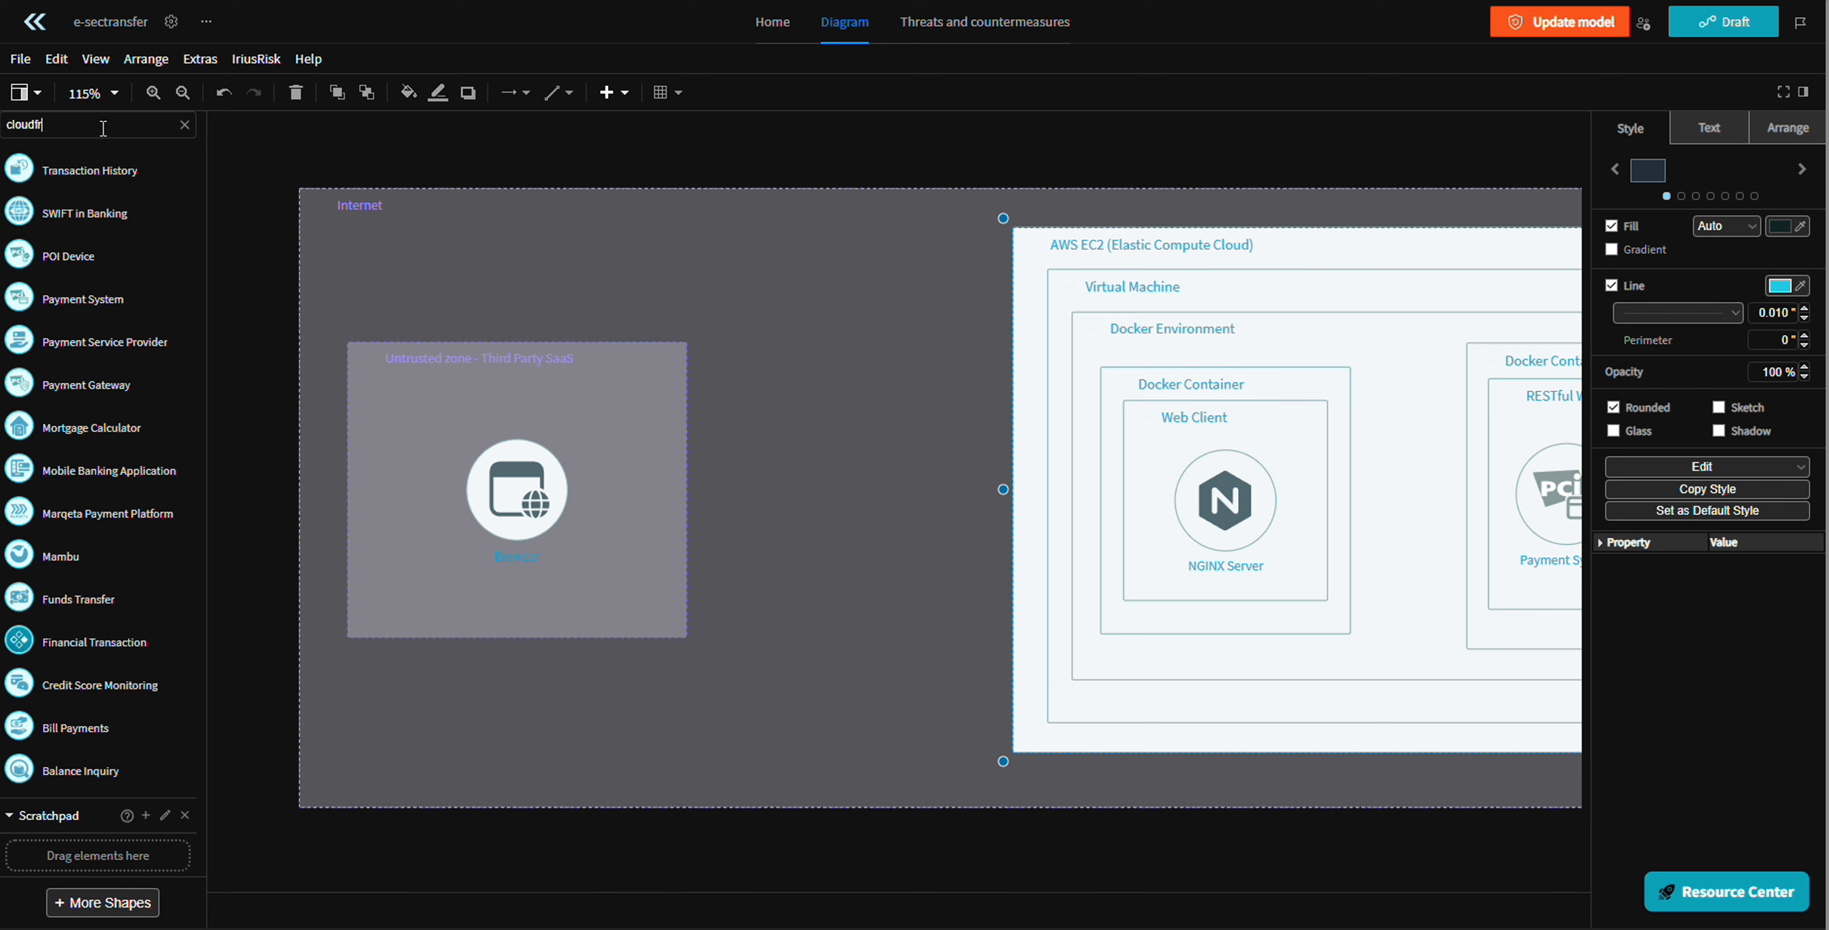
{"action": "type", "text": "on"}
{"action": "left_click", "coordinate": [108, 170]}
{"action": "left_click_drag", "start_coordinate": [880, 507], "coordinate": [896, 498]}
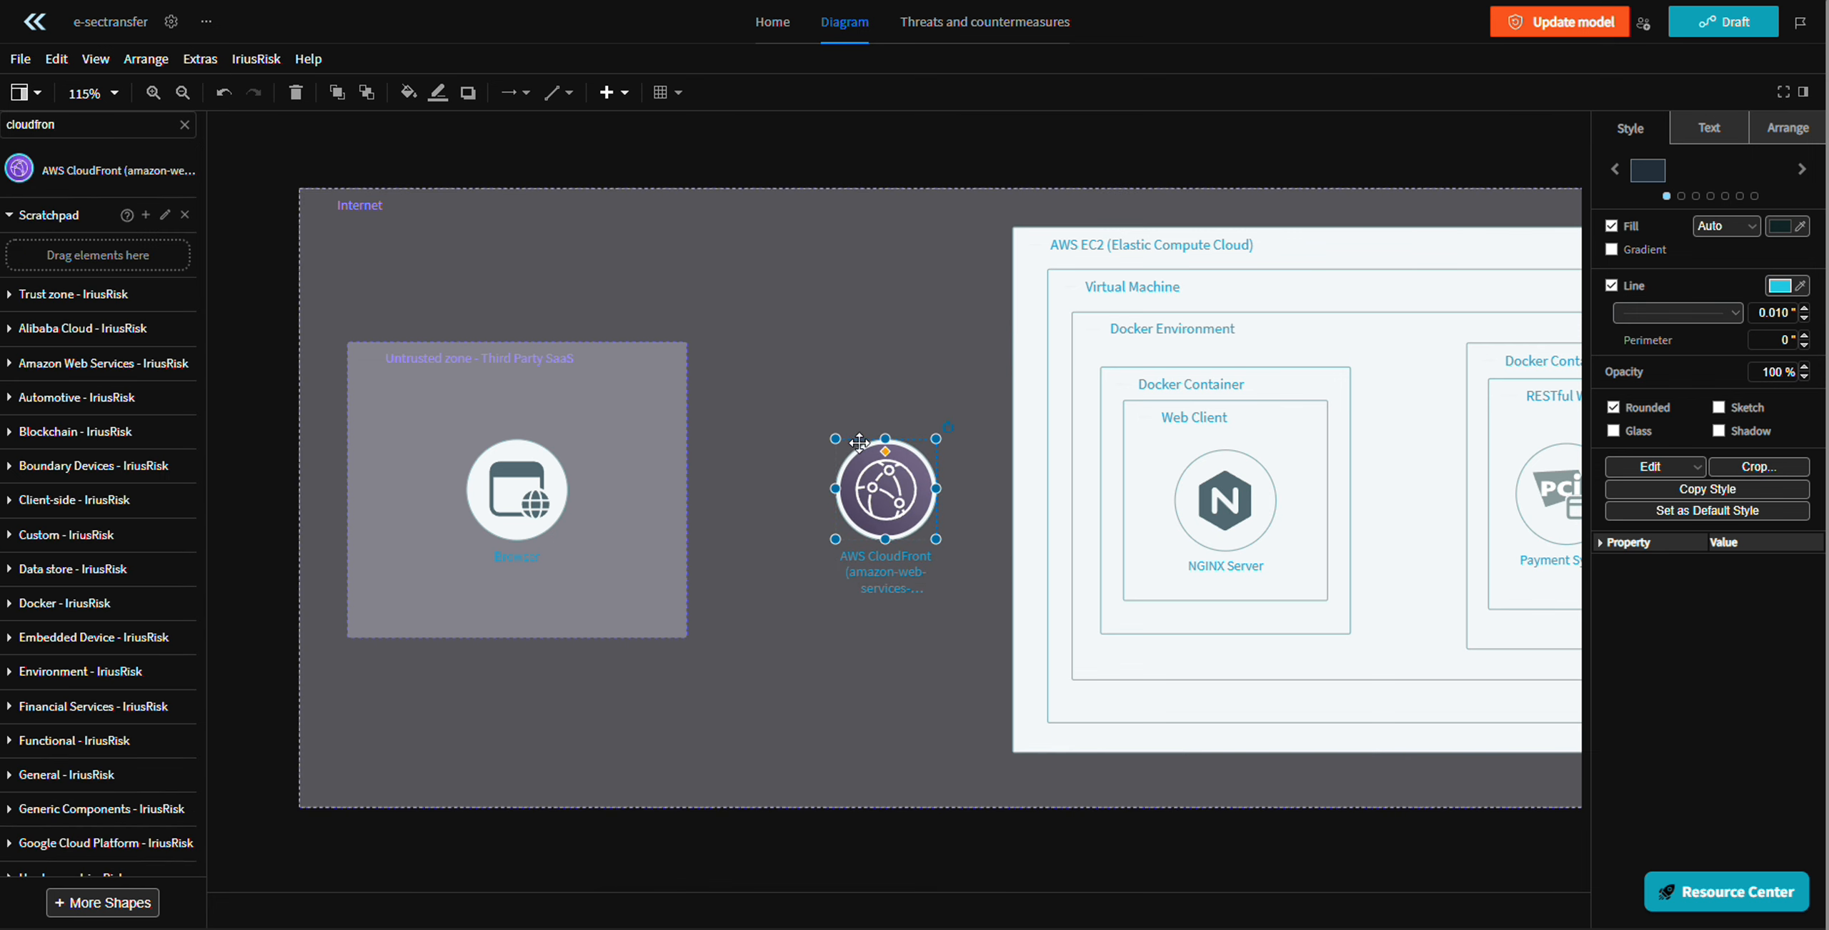
- Find AWS WAF (Web Application Firewall) in the component library and nest it inside AWS CloudFront
{"action": "left_click", "coordinate": [100, 129]}
{"action": "type", "text": "waf"}
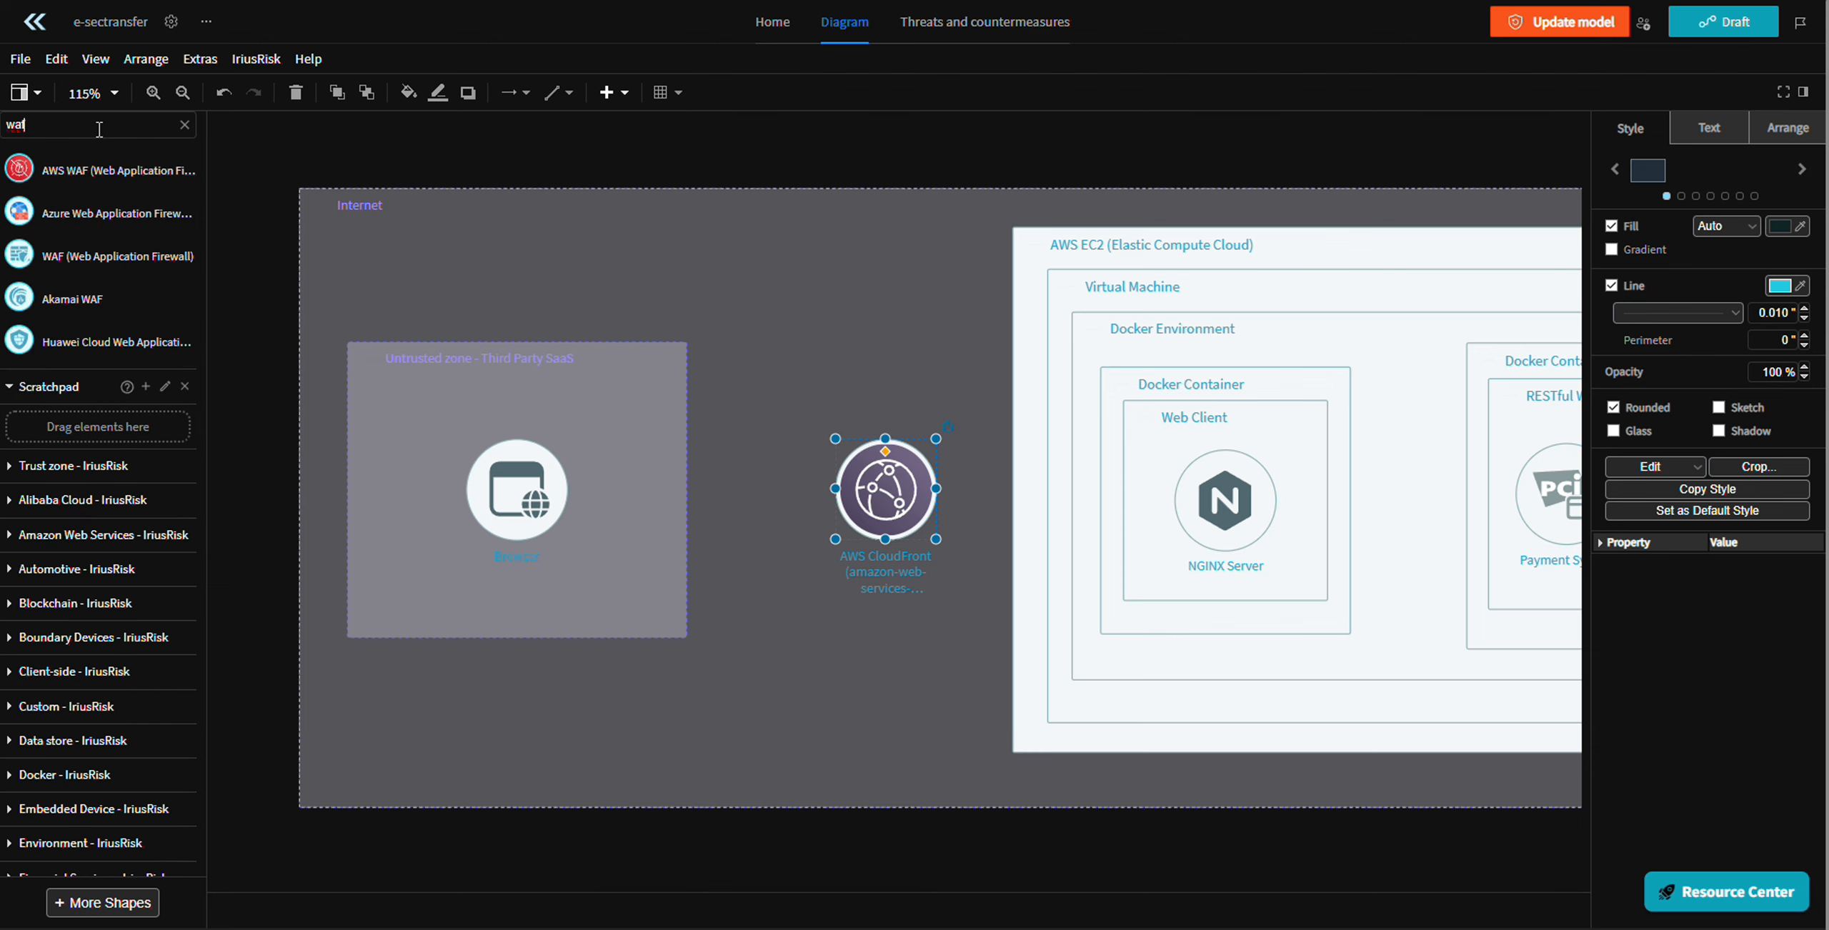
{"action": "left_click", "coordinate": [101, 172]}
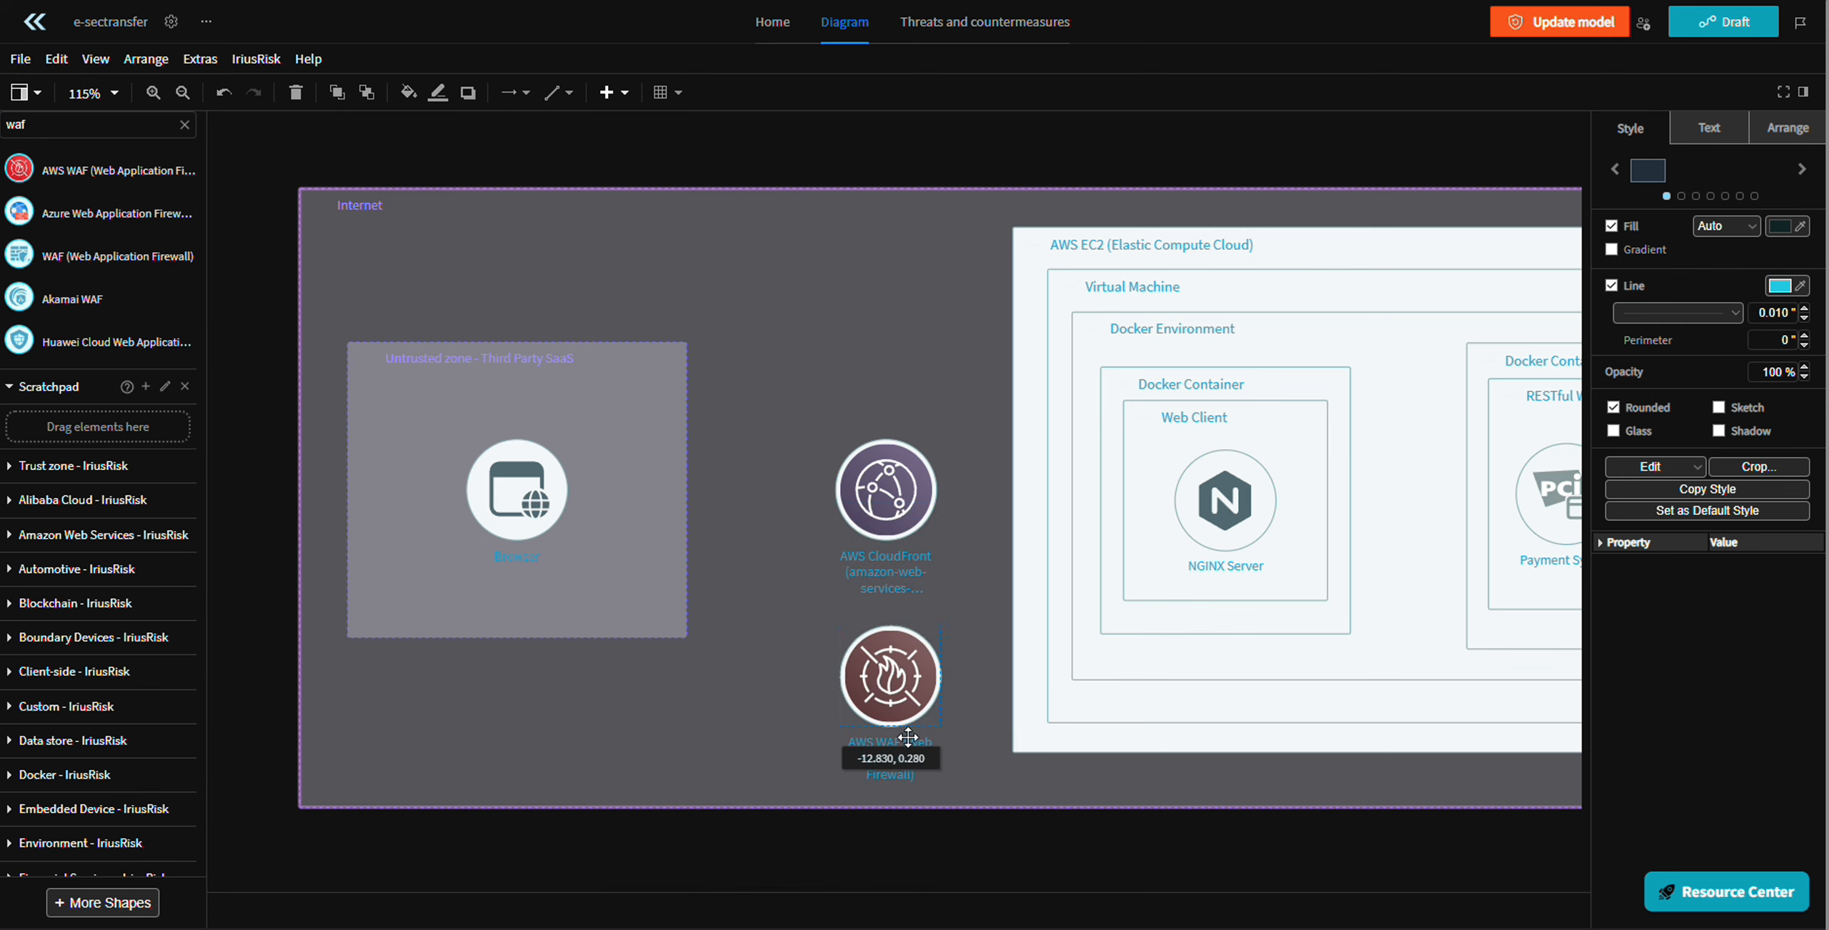
{"action": "left_click_drag", "start_coordinate": [873, 500], "coordinate": [783, 390]}
{"action": "left_click_drag", "start_coordinate": [847, 430], "coordinate": [864, 514]}
{"action": "left_click", "coordinate": [1000, 352]}
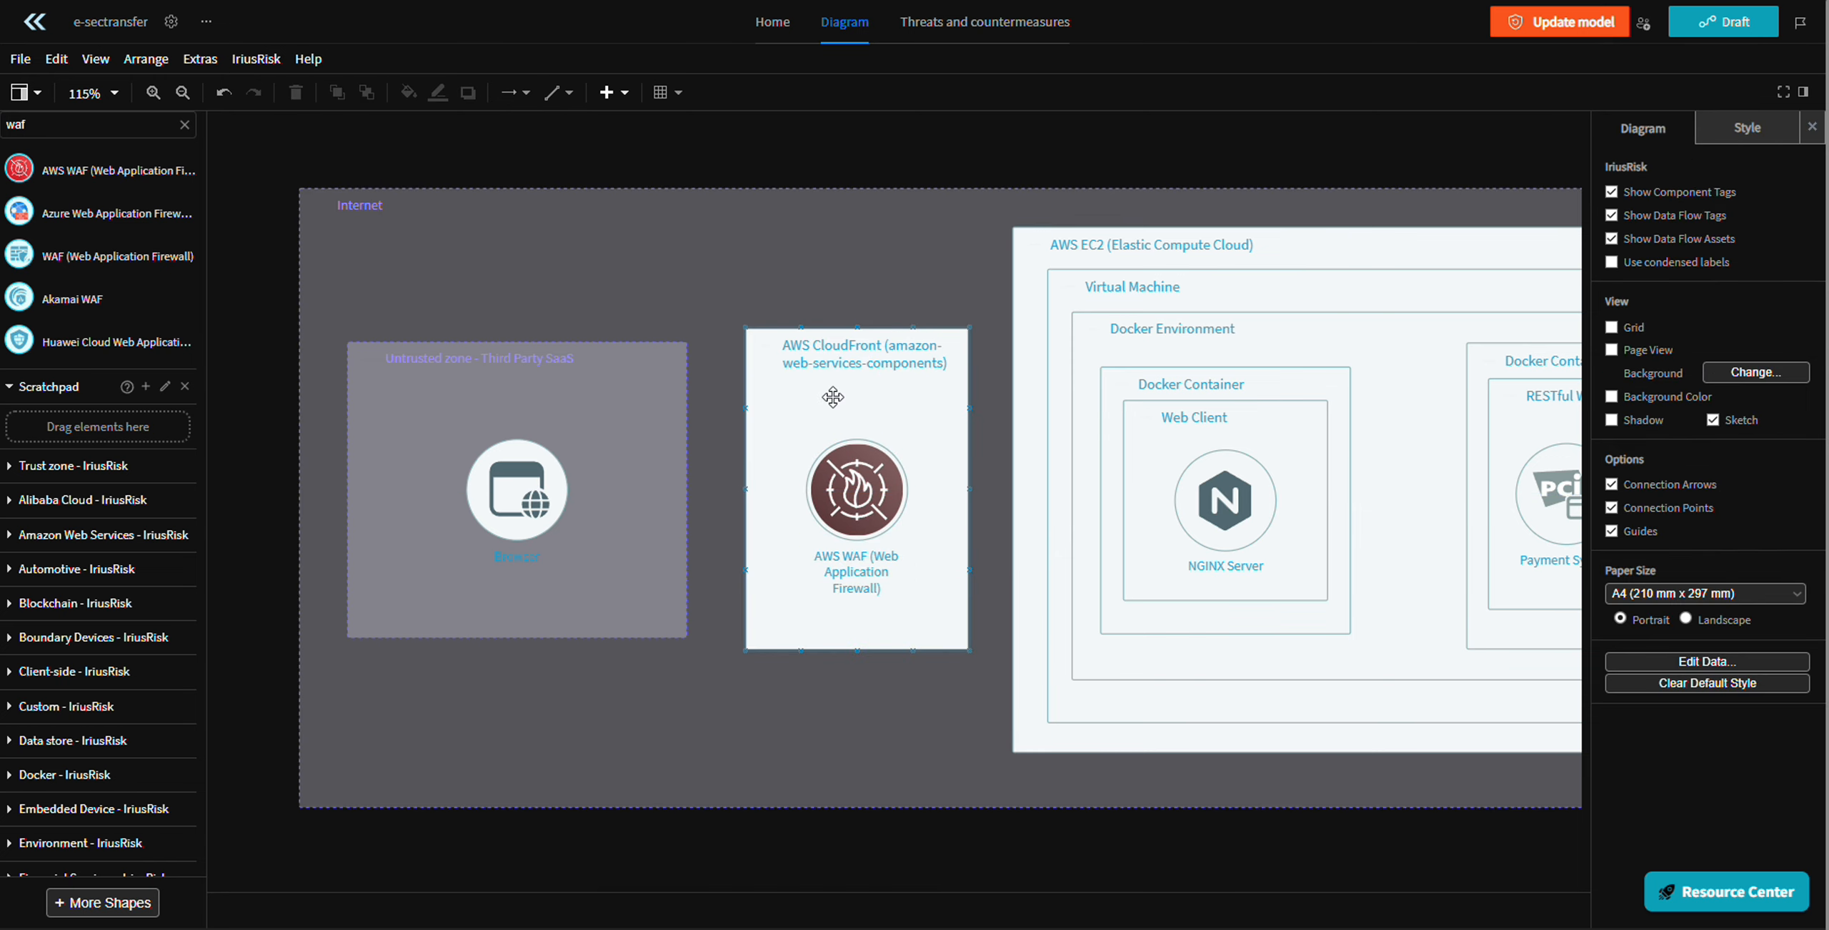
- Search for "dmz", add the Suwanee DMZ trust zone, and enlarge it to enclose AWS CloudFront and AWS EC2
{"action": "left_click_drag", "start_coordinate": [887, 388], "coordinate": [1147, 397]}
{"action": "scroll", "coordinate": [939, 388], "scroll_direction": "down", "scroll_amount": 2}
{"action": "scroll", "coordinate": [849, 354], "scroll_direction": "up", "scroll_amount": 2}
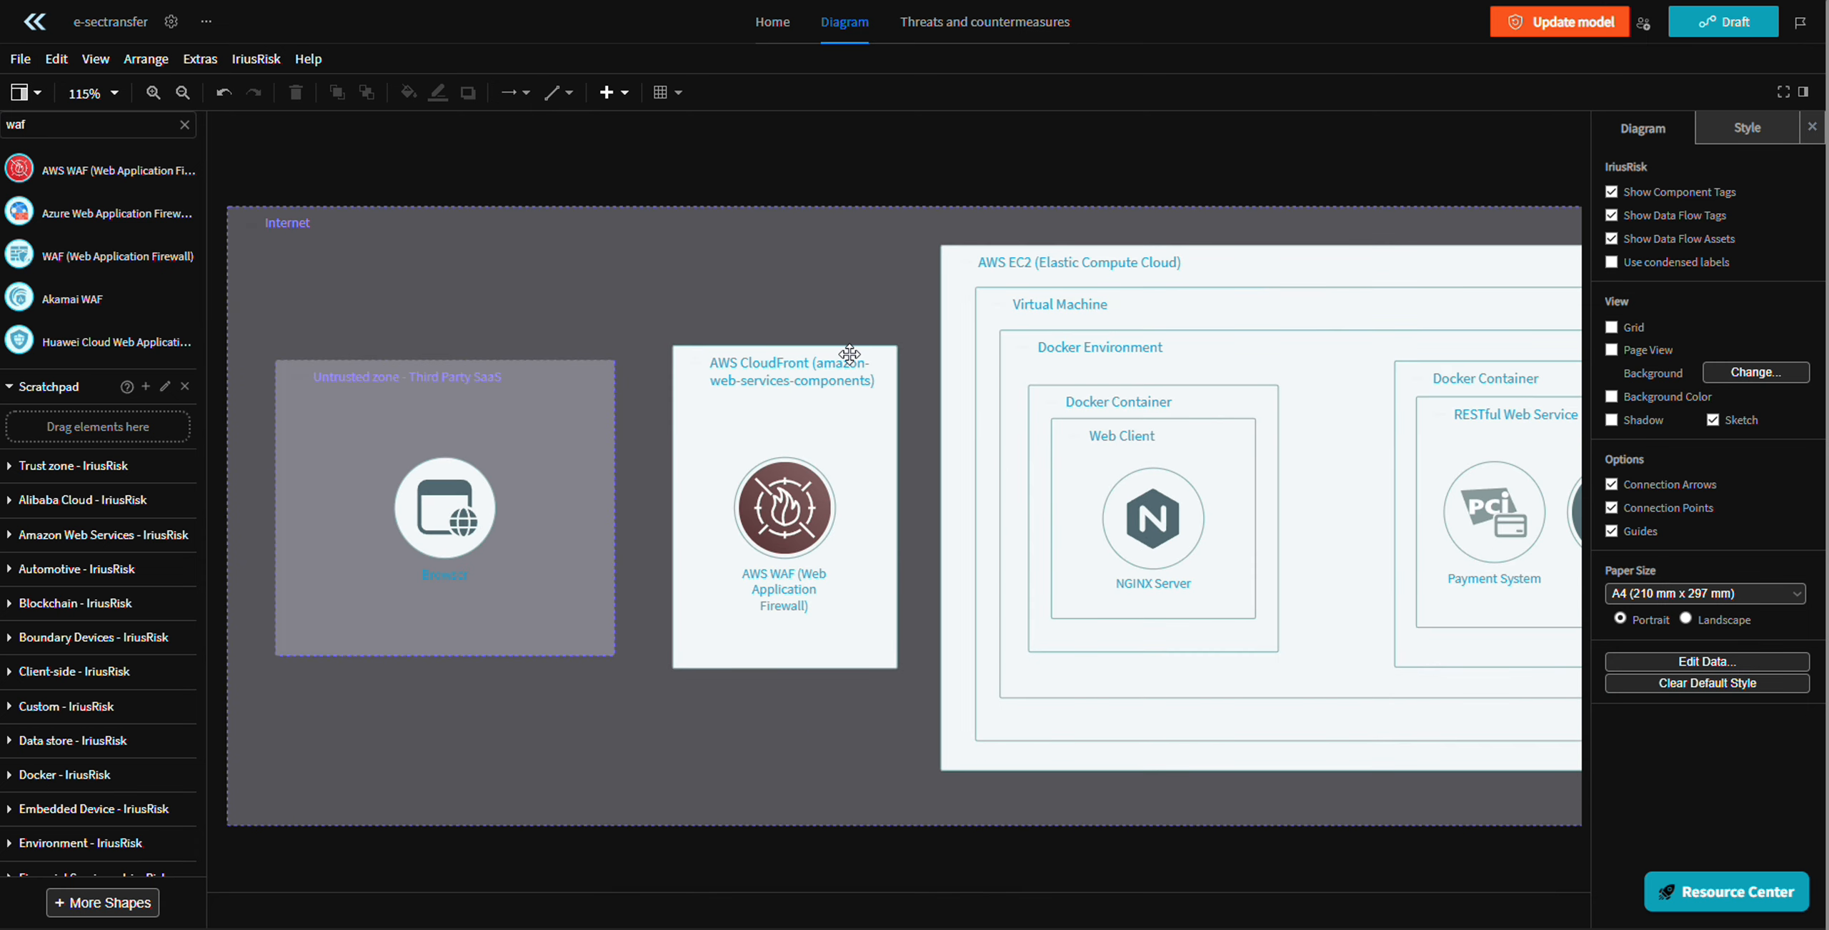
{"action": "scroll", "coordinate": [849, 355], "scroll_direction": "down", "scroll_amount": 2}
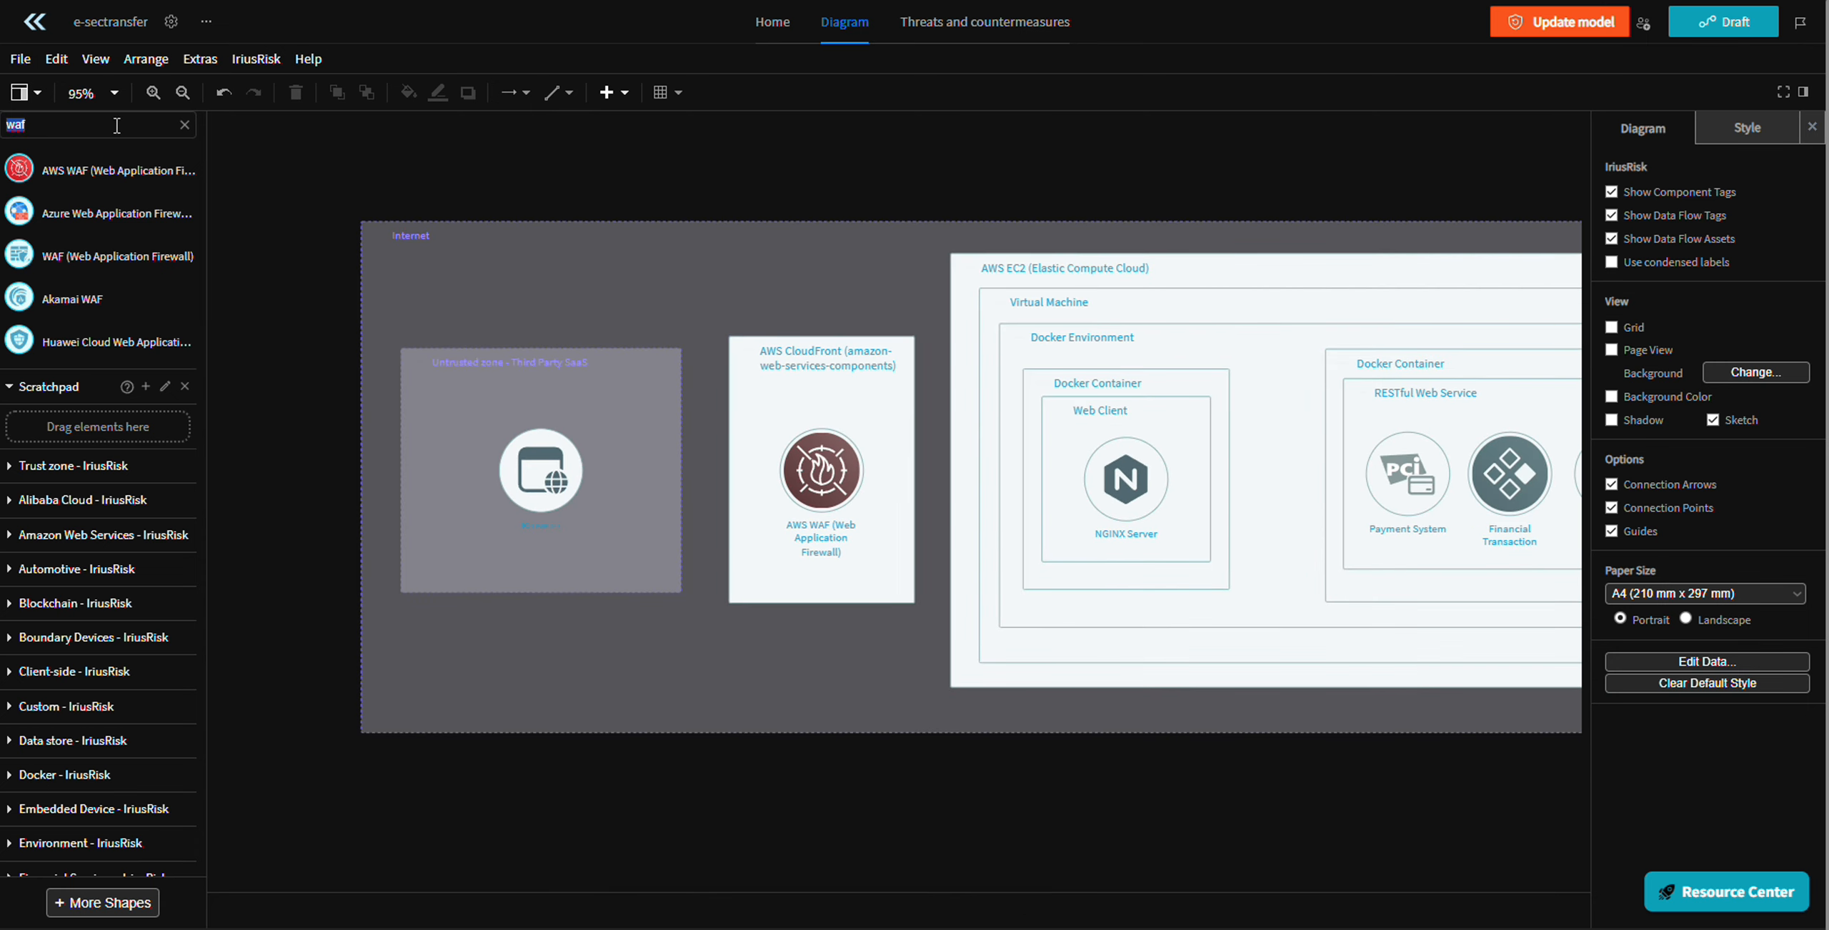
{"action": "type", "text": "dmz"}
{"action": "mouse_move", "coordinate": [107, 161]}
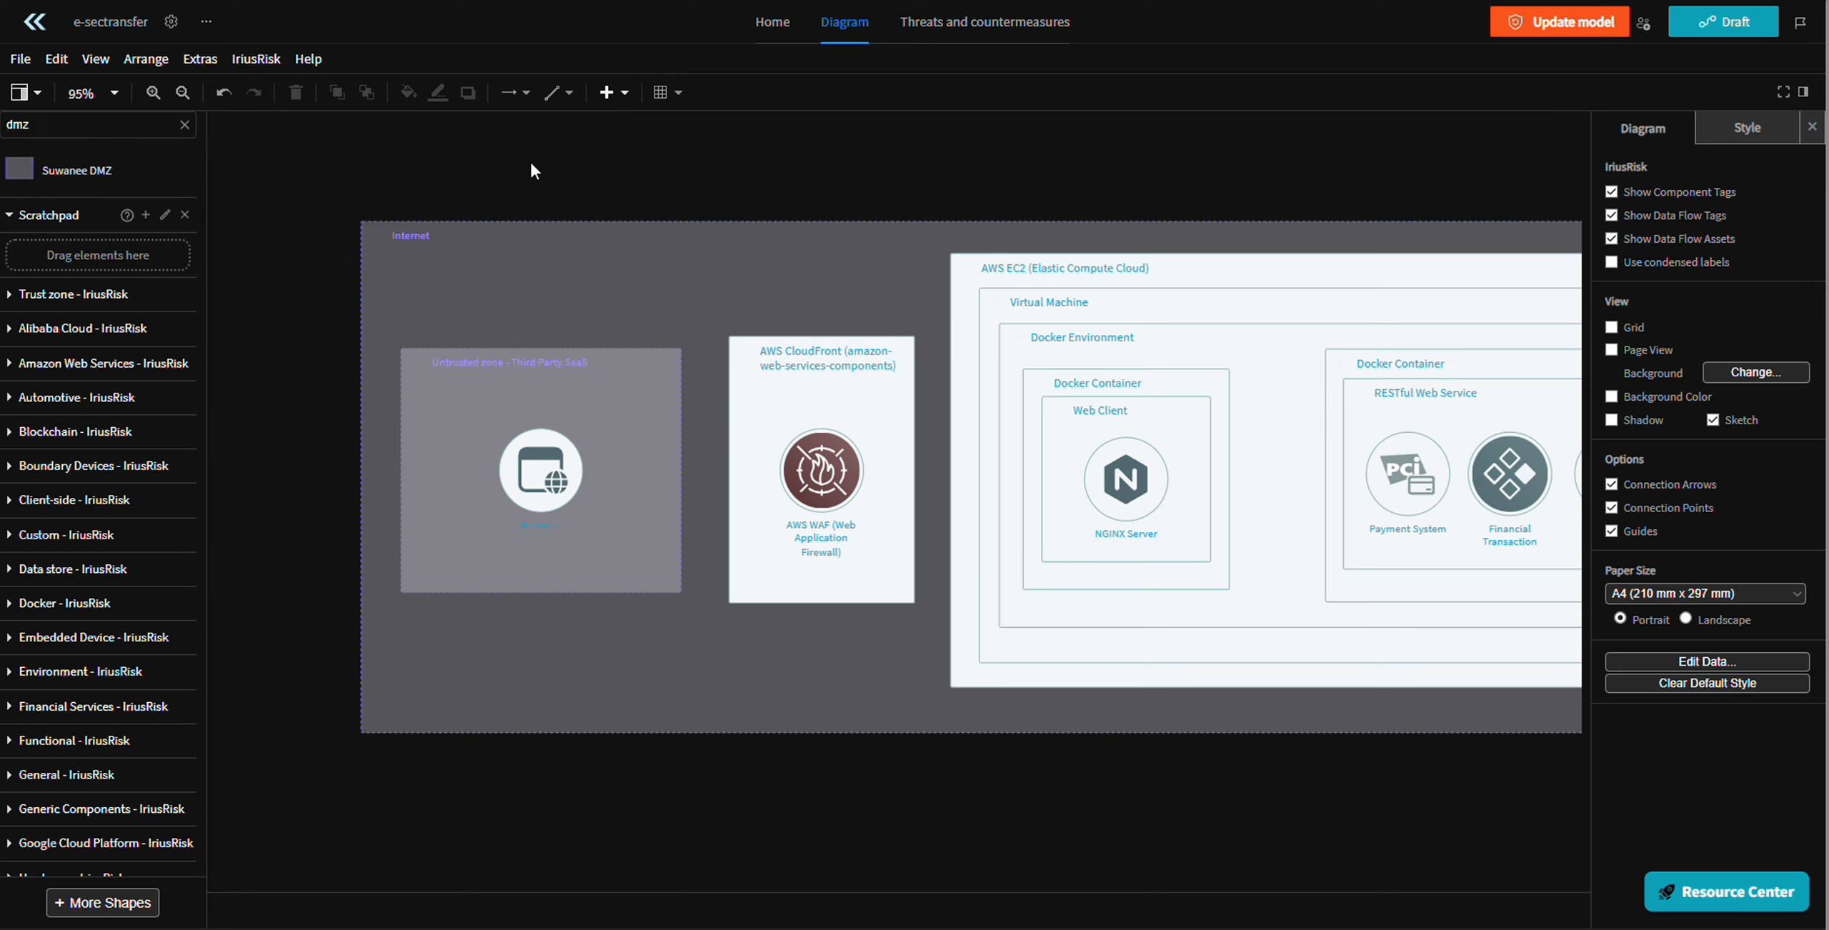
{"action": "left_click_drag", "start_coordinate": [53, 174], "coordinate": [784, 328]}
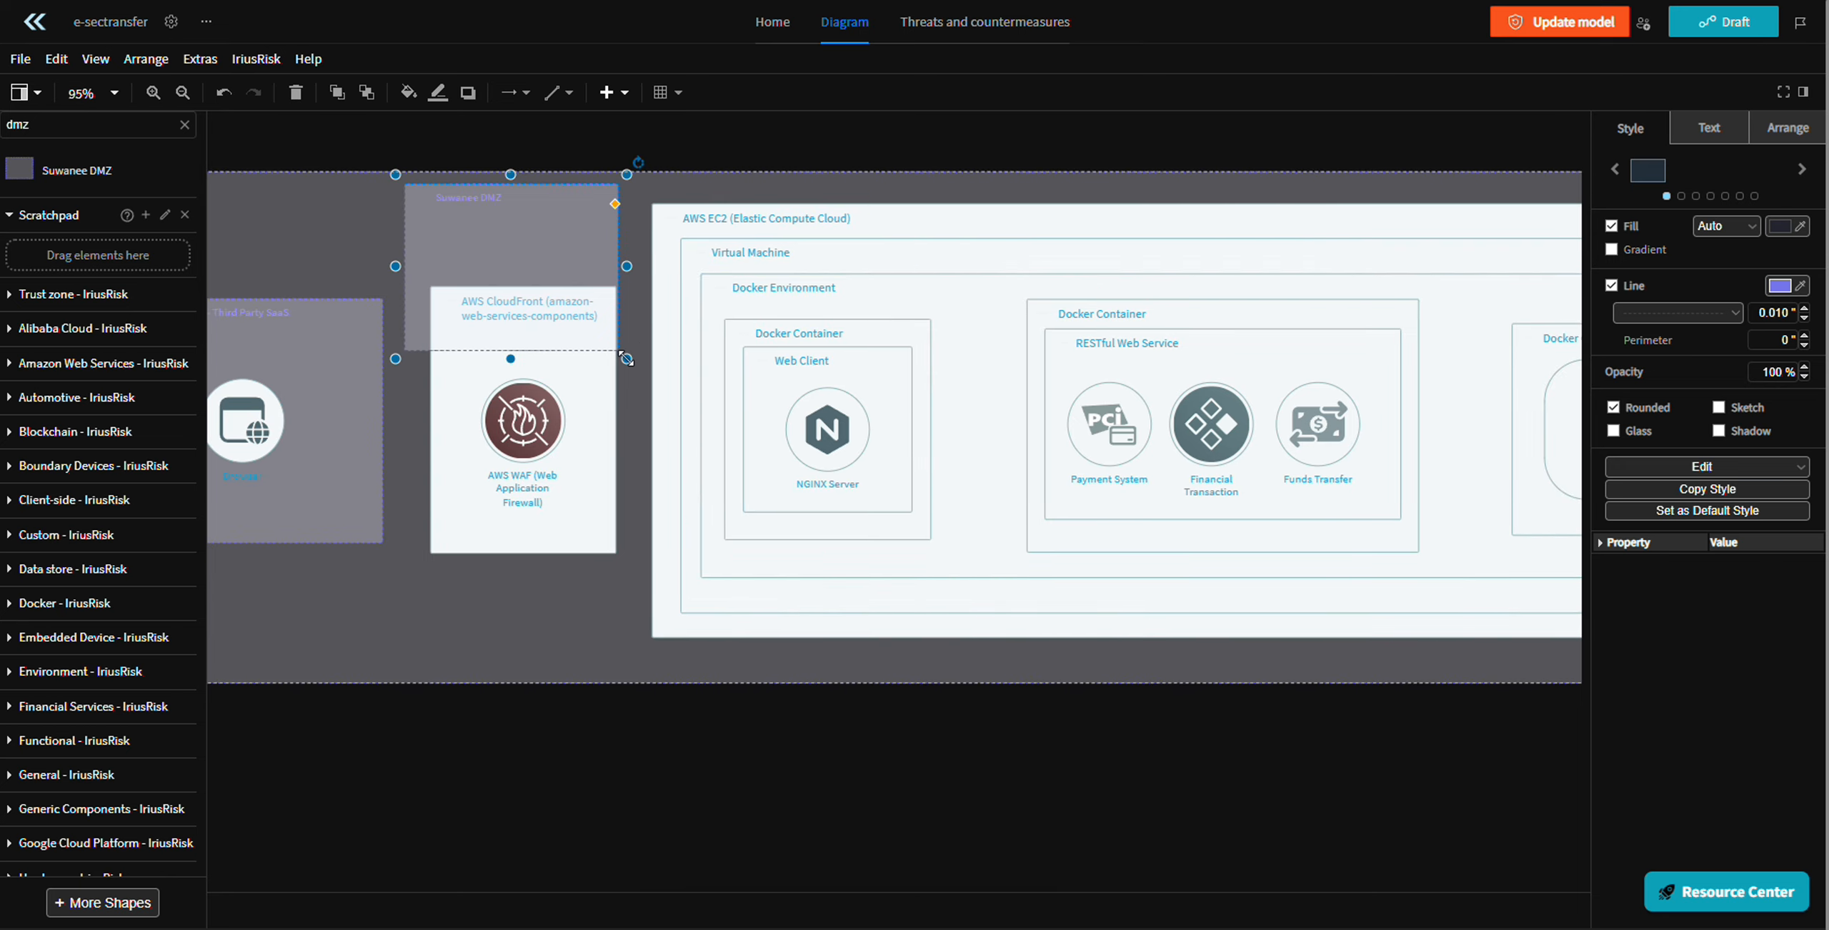
{"action": "left_click_drag", "start_coordinate": [617, 352], "coordinate": [1212, 673]}
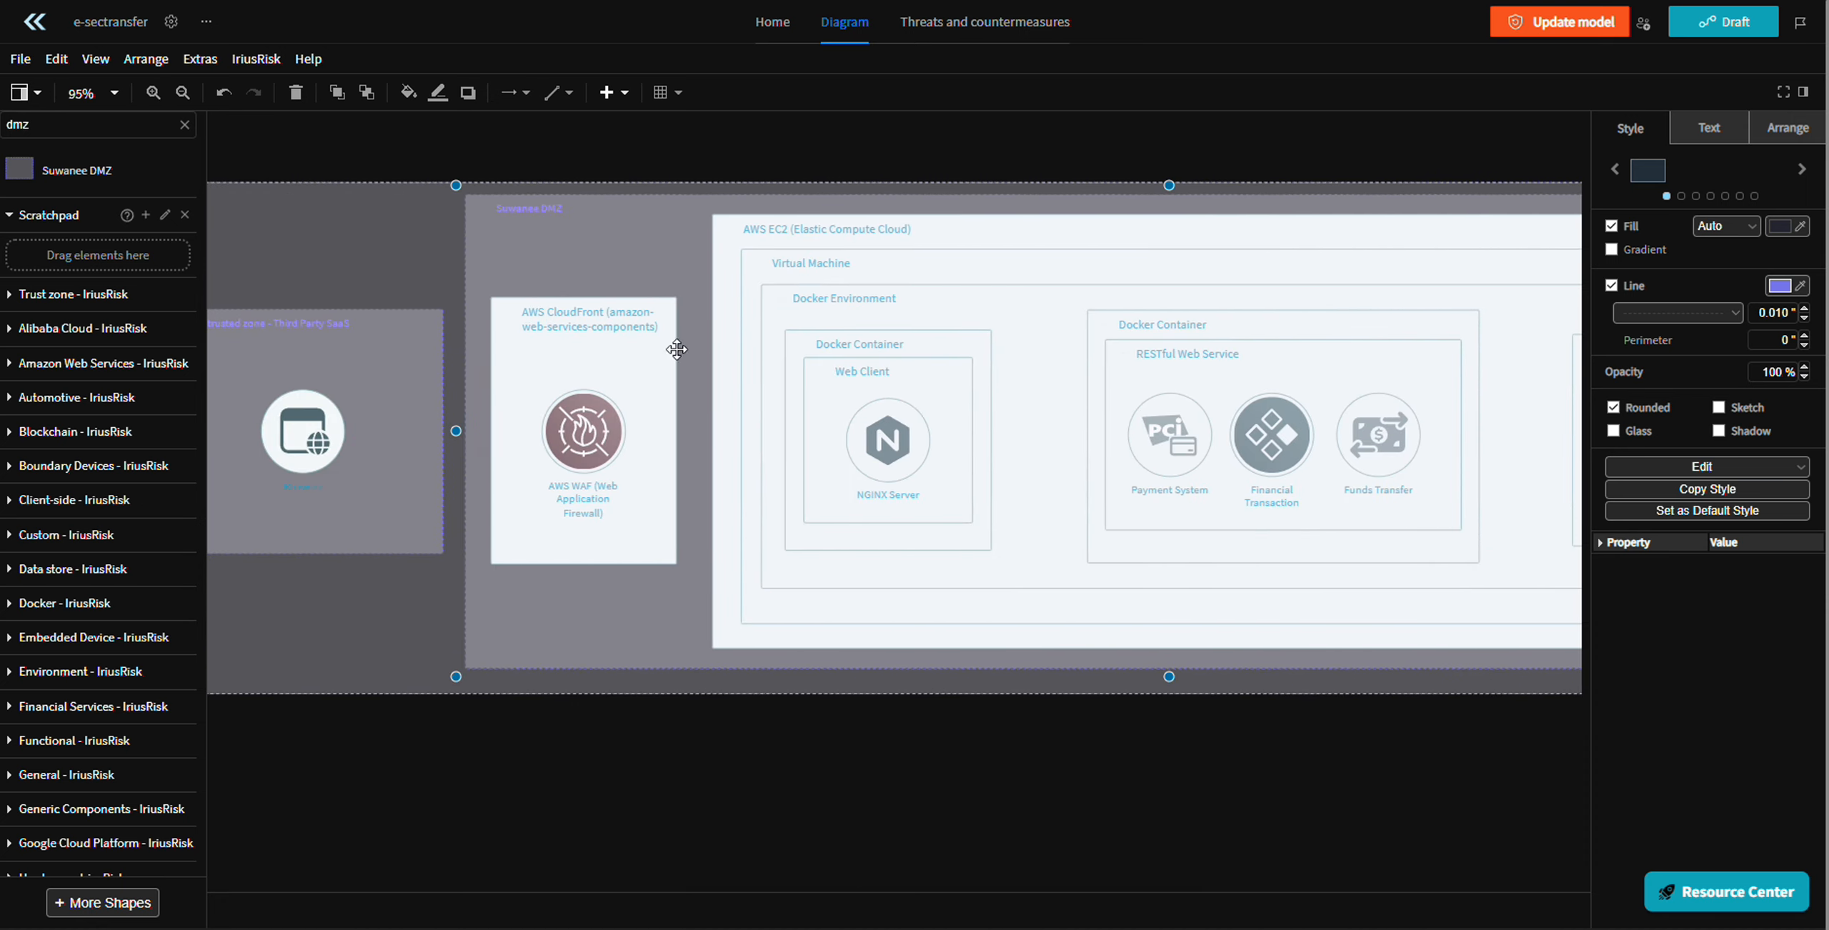
- Send the Suwanee DMZ zone backward until it lies behind both AWS CloudFront and AWS EC2
{"action": "right_click", "coordinate": [655, 271]}
{"action": "left_click", "coordinate": [763, 551]}
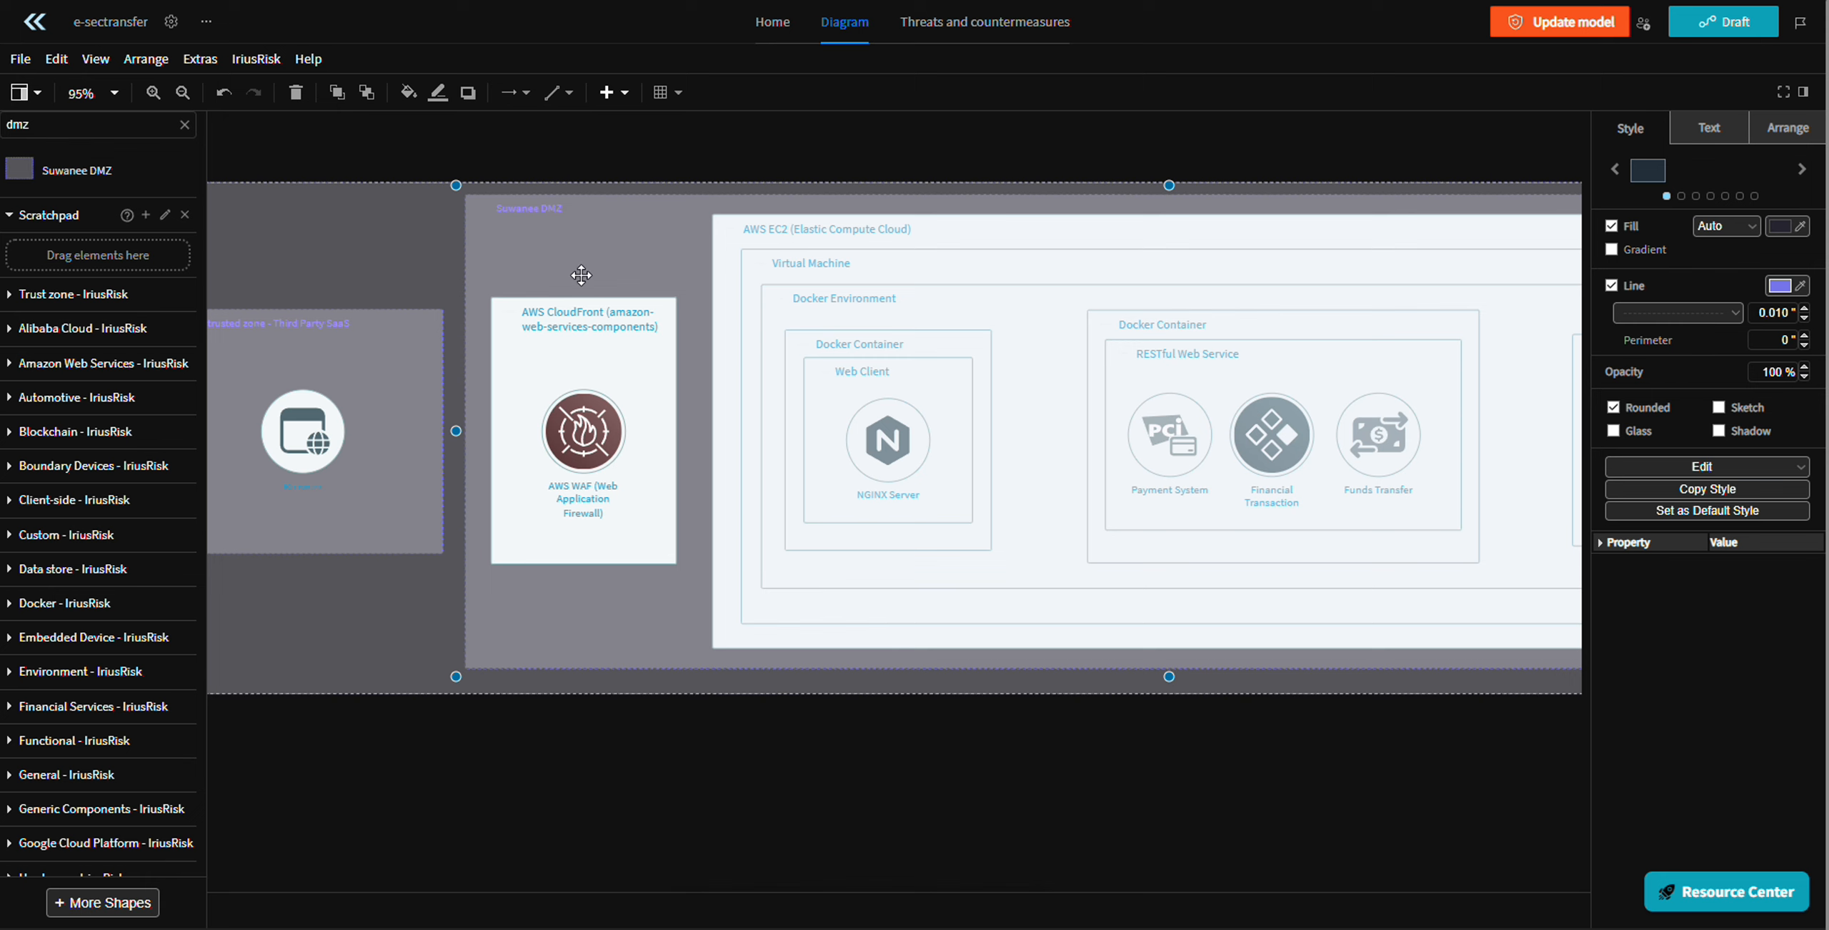
{"action": "right_click", "coordinate": [767, 265]}
{"action": "left_click", "coordinate": [841, 547]}
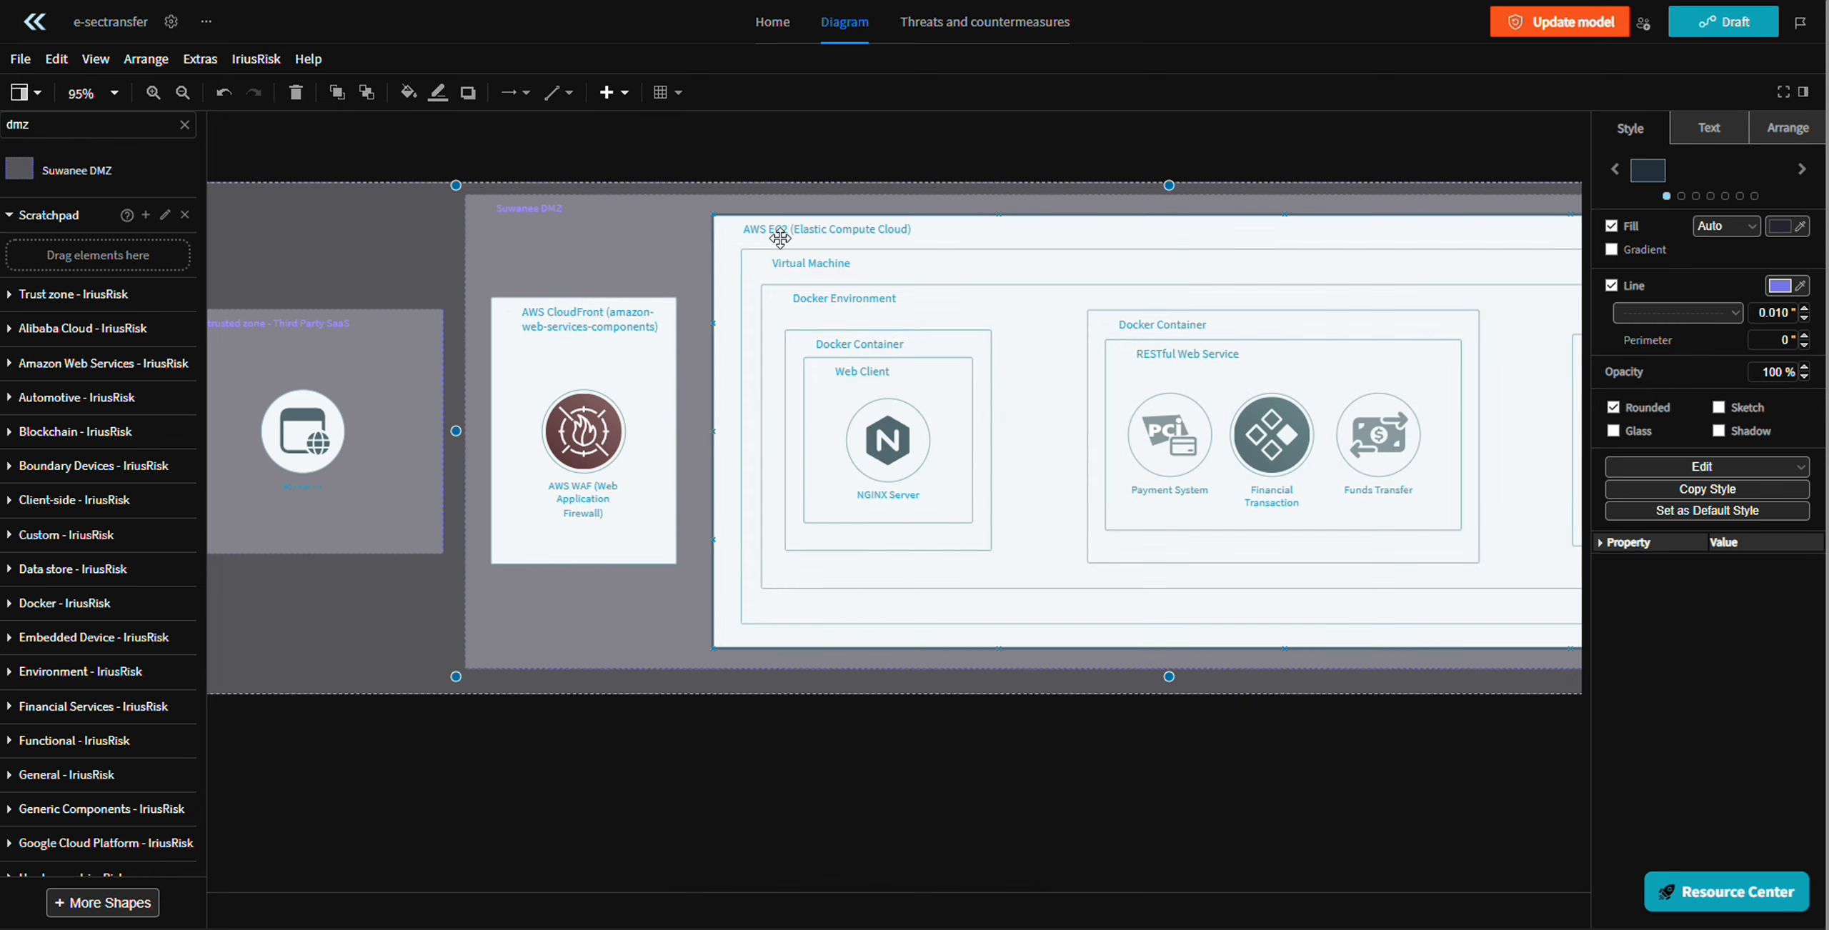
{"action": "left_click", "coordinate": [566, 205]}
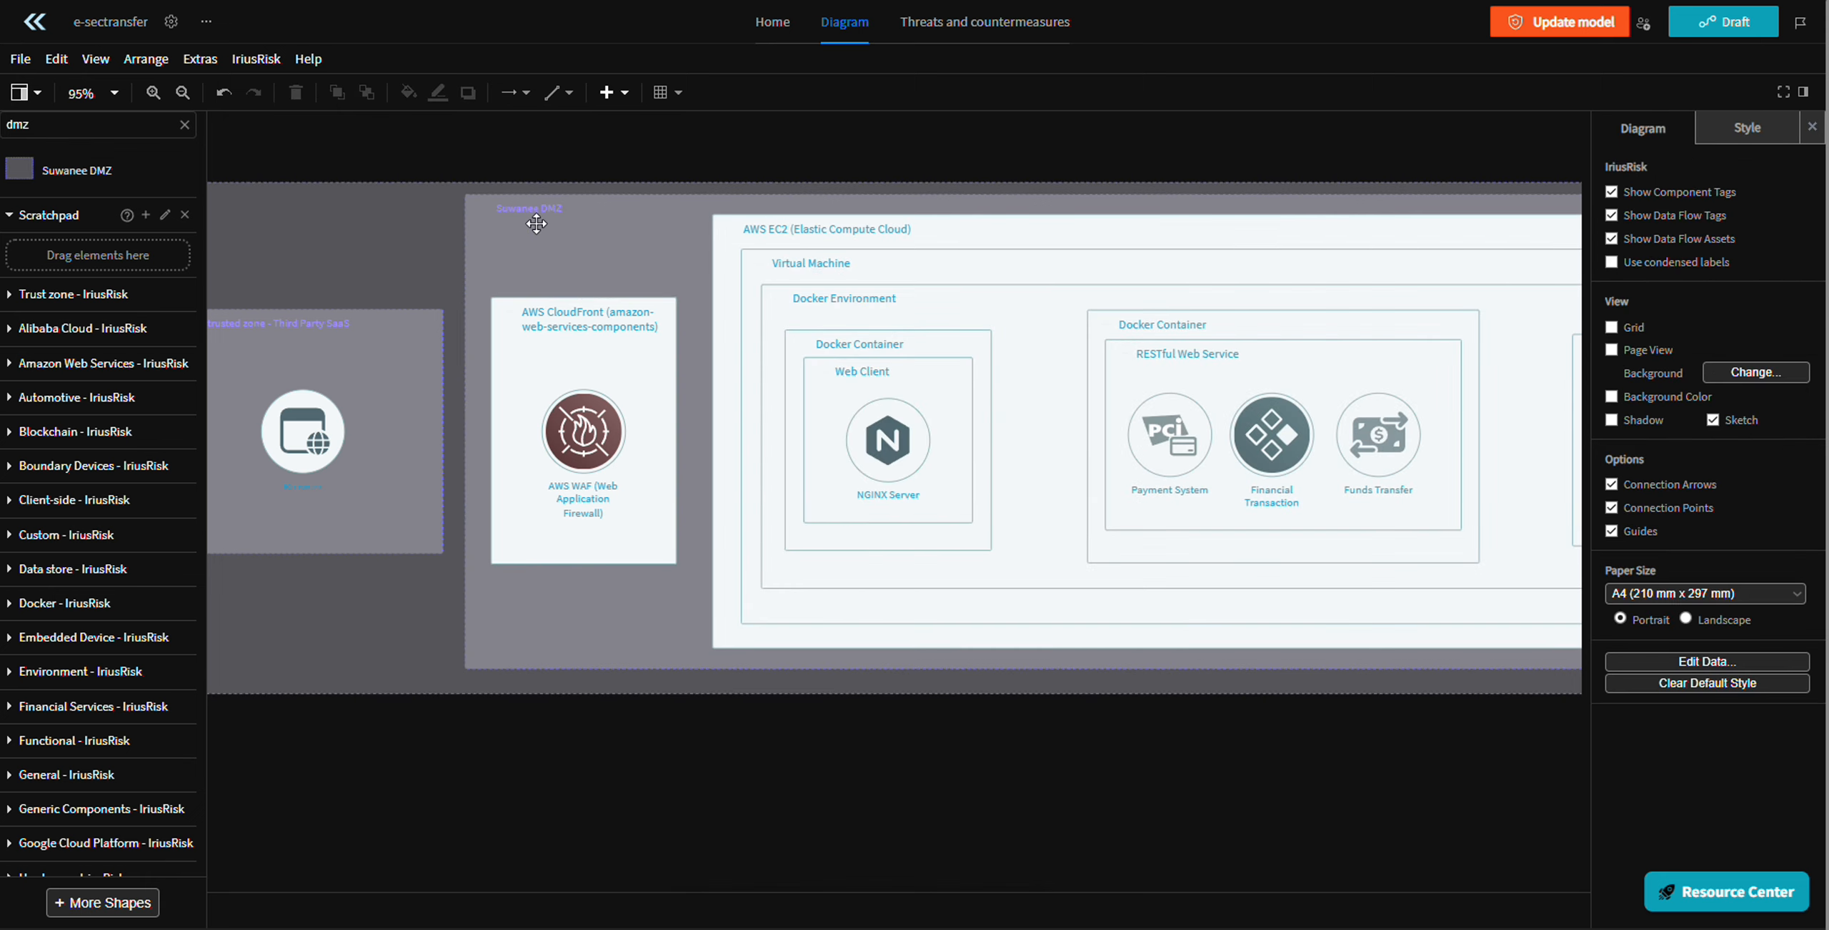
{"action": "left_click", "coordinate": [521, 206]}
{"action": "left_click", "coordinate": [575, 150]}
- Narrow the Untrusted zone - Third Party SaaS to about 2.640 x 2.635 and centre Browser in it
{"action": "scroll", "coordinate": [575, 150], "scroll_direction": "left", "scroll_amount": 5}
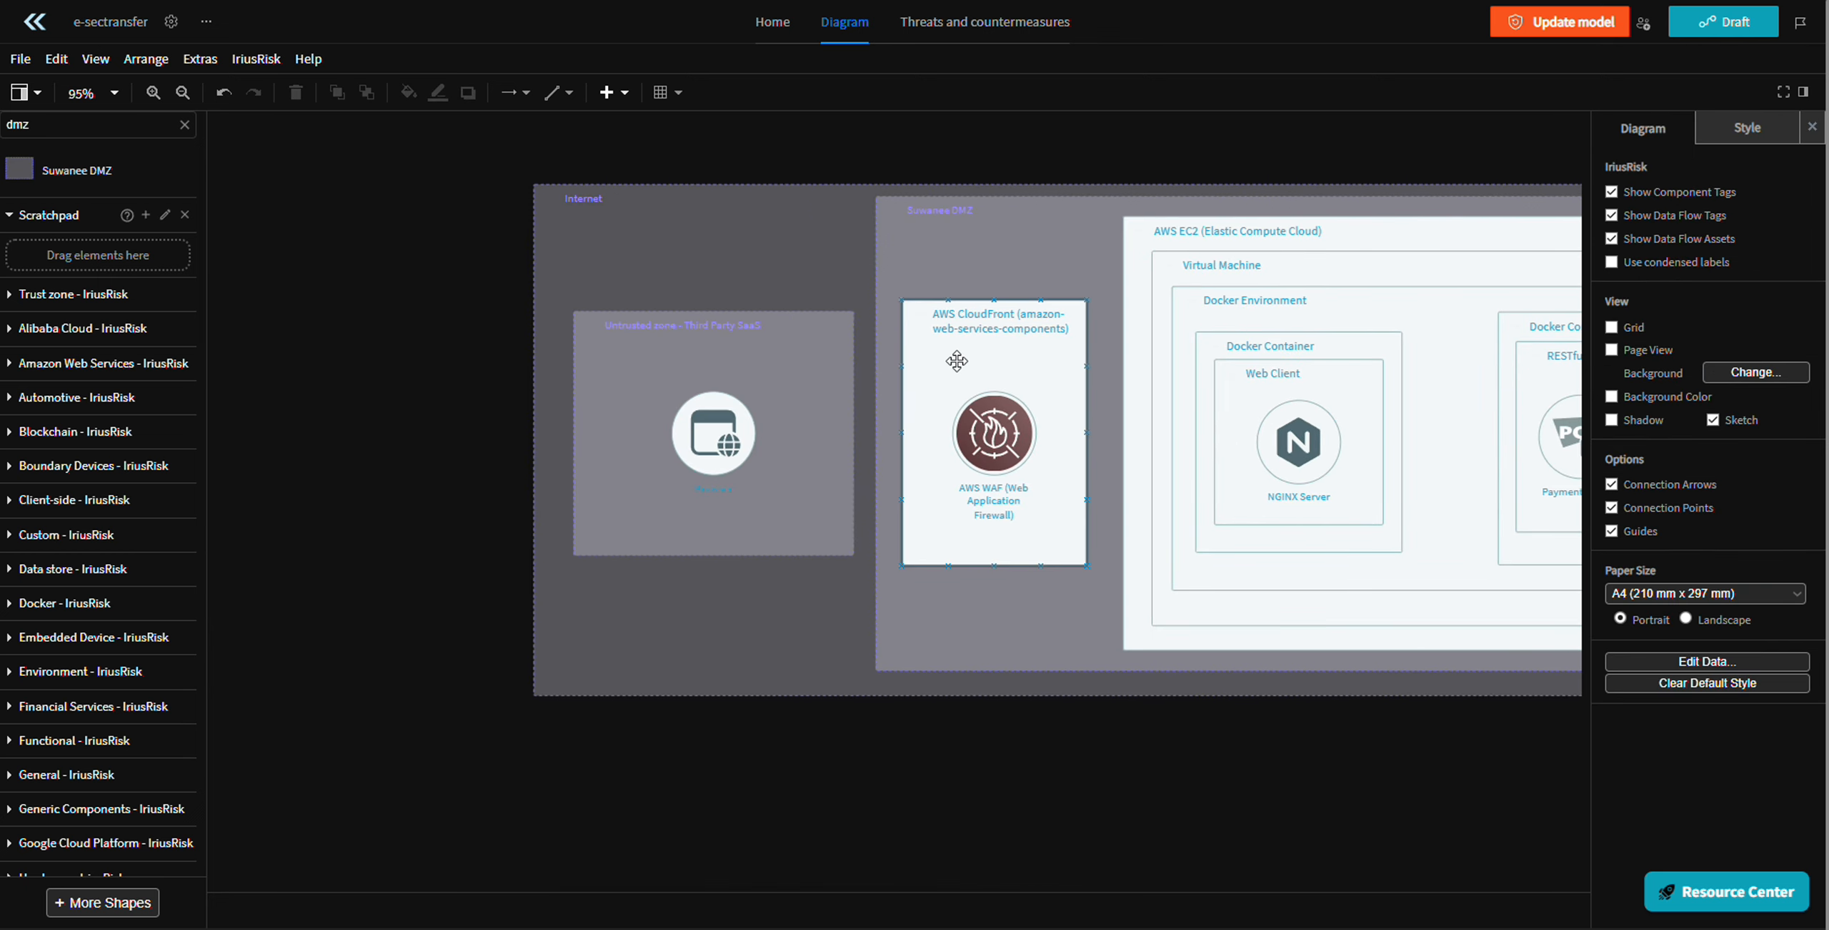
{"action": "scroll", "coordinate": [1016, 379], "scroll_direction": "up", "scroll_amount": 2}
{"action": "left_click_drag", "start_coordinate": [1016, 379], "coordinate": [1022, 374]}
{"action": "left_click", "coordinate": [270, 273]}
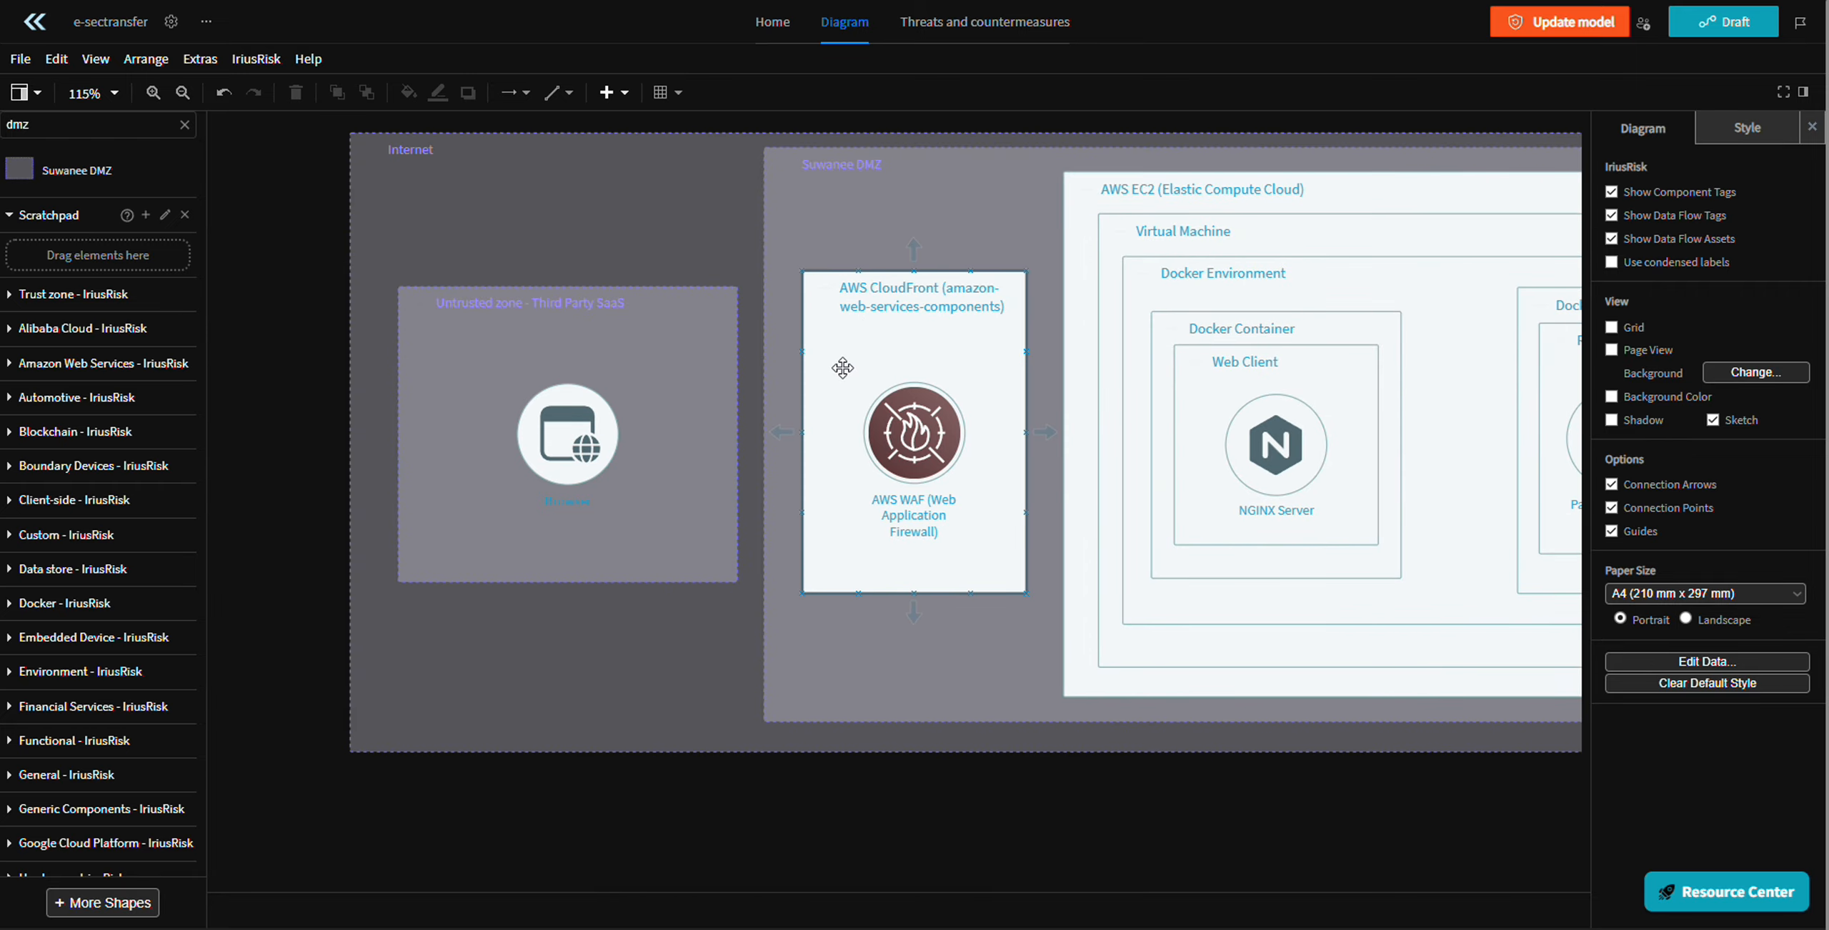
{"action": "left_click", "coordinate": [738, 425]}
{"action": "left_click_drag", "start_coordinate": [740, 426], "coordinate": [694, 426]}
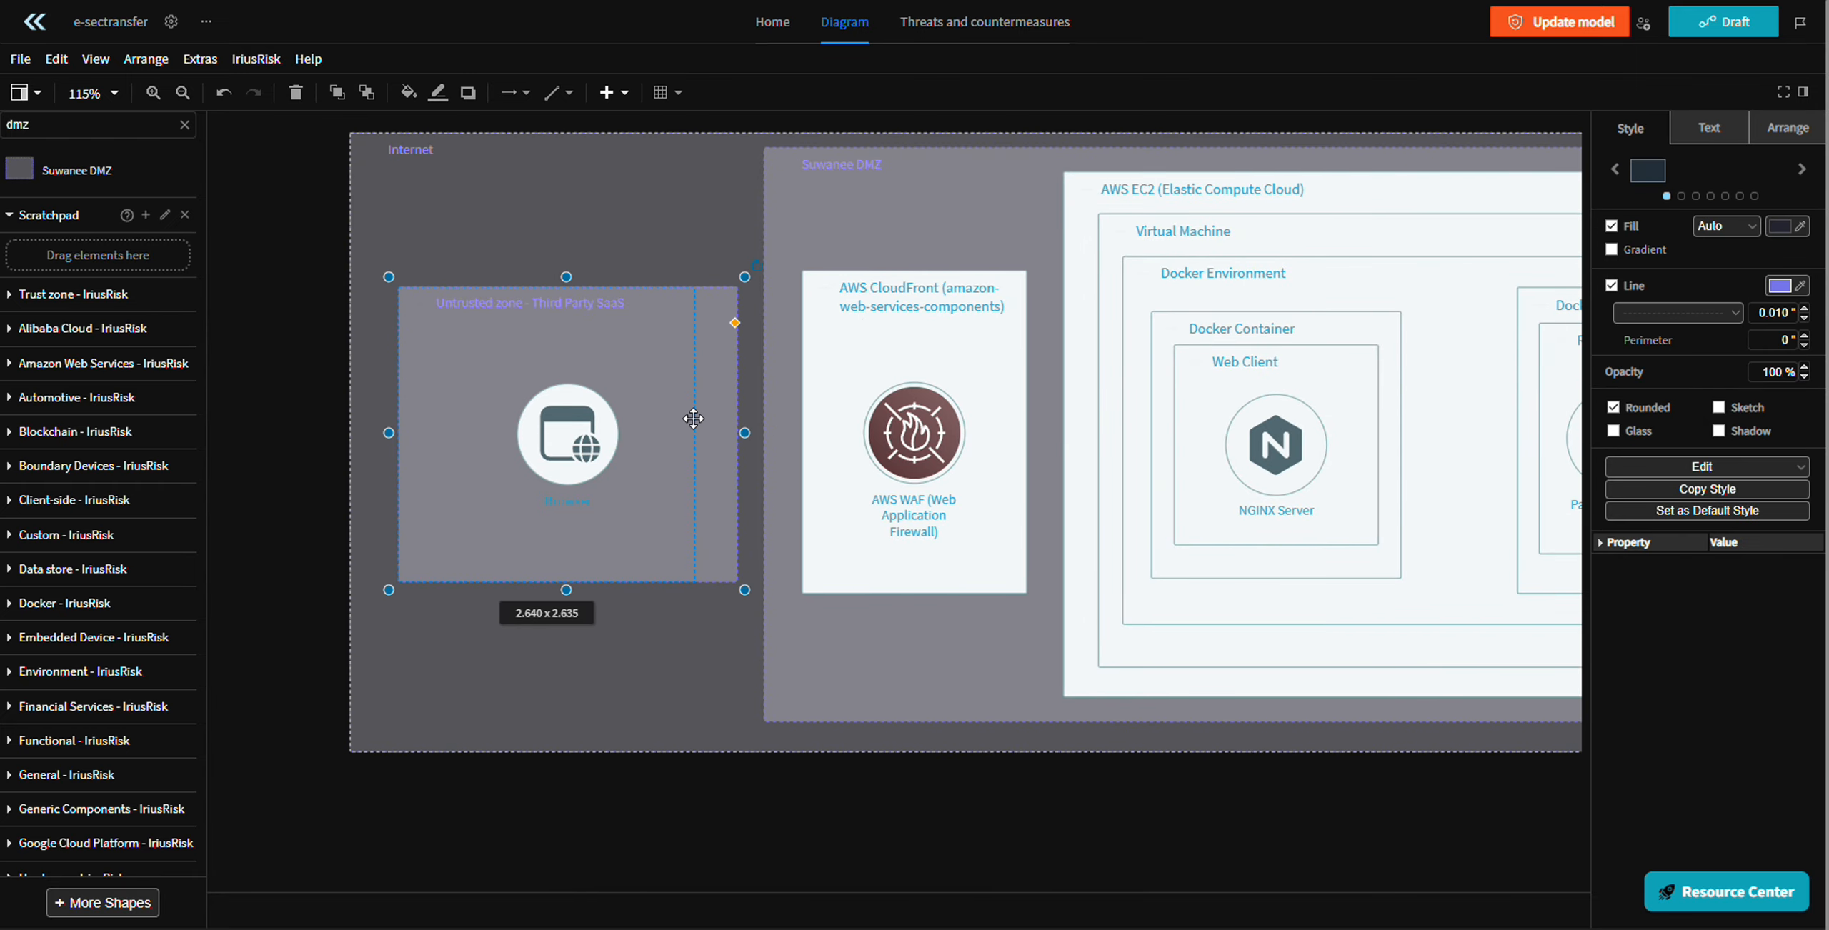
- Try a straight data flow from Browser to the upper part of AWS CloudFront's near edge
{"action": "left_click_drag", "start_coordinate": [568, 436], "coordinate": [801, 350]}
{"action": "left_click", "coordinate": [815, 500]}
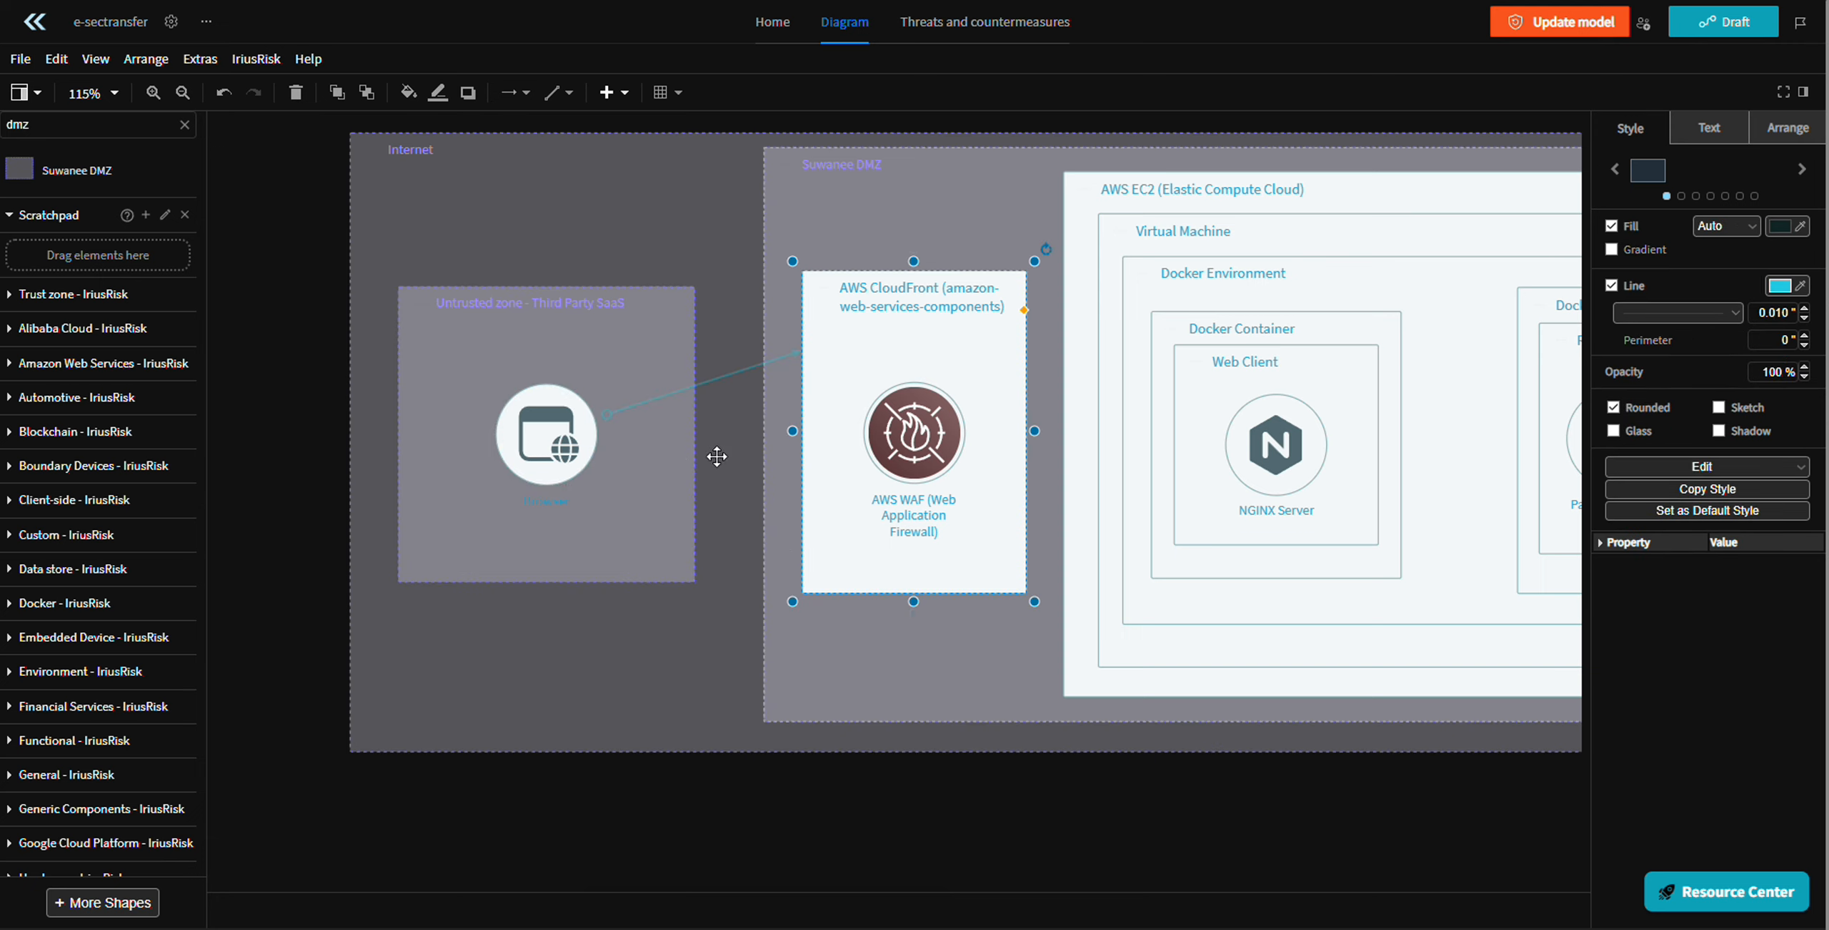
{"action": "left_click", "coordinate": [583, 427]}
{"action": "left_click", "coordinate": [554, 561]}
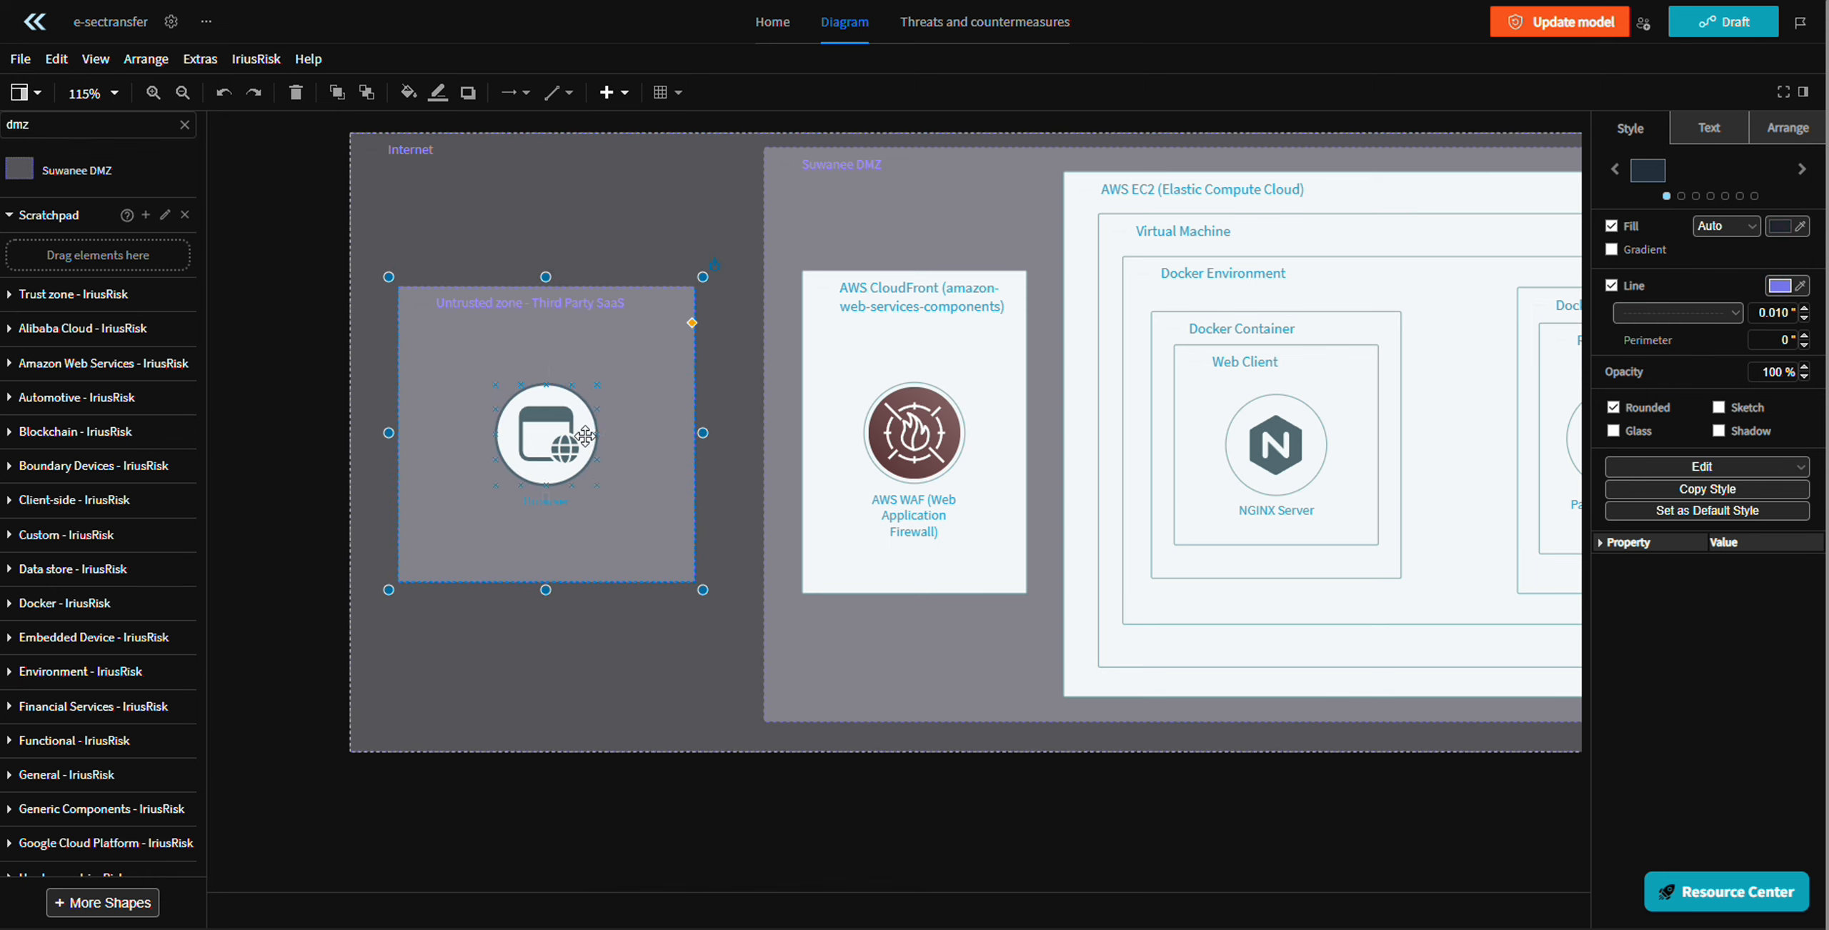
- Connect Browser and AWS CloudFront with two curved data flows, one in each direction
{"action": "left_click_drag", "start_coordinate": [606, 434], "coordinate": [683, 482]}
{"action": "left_click", "coordinate": [786, 432]}
{"action": "left_click", "coordinate": [632, 433]}
{"action": "left_click", "coordinate": [770, 772]}
{"action": "scroll", "coordinate": [800, 522], "scroll_direction": "up", "scroll_amount": 2}
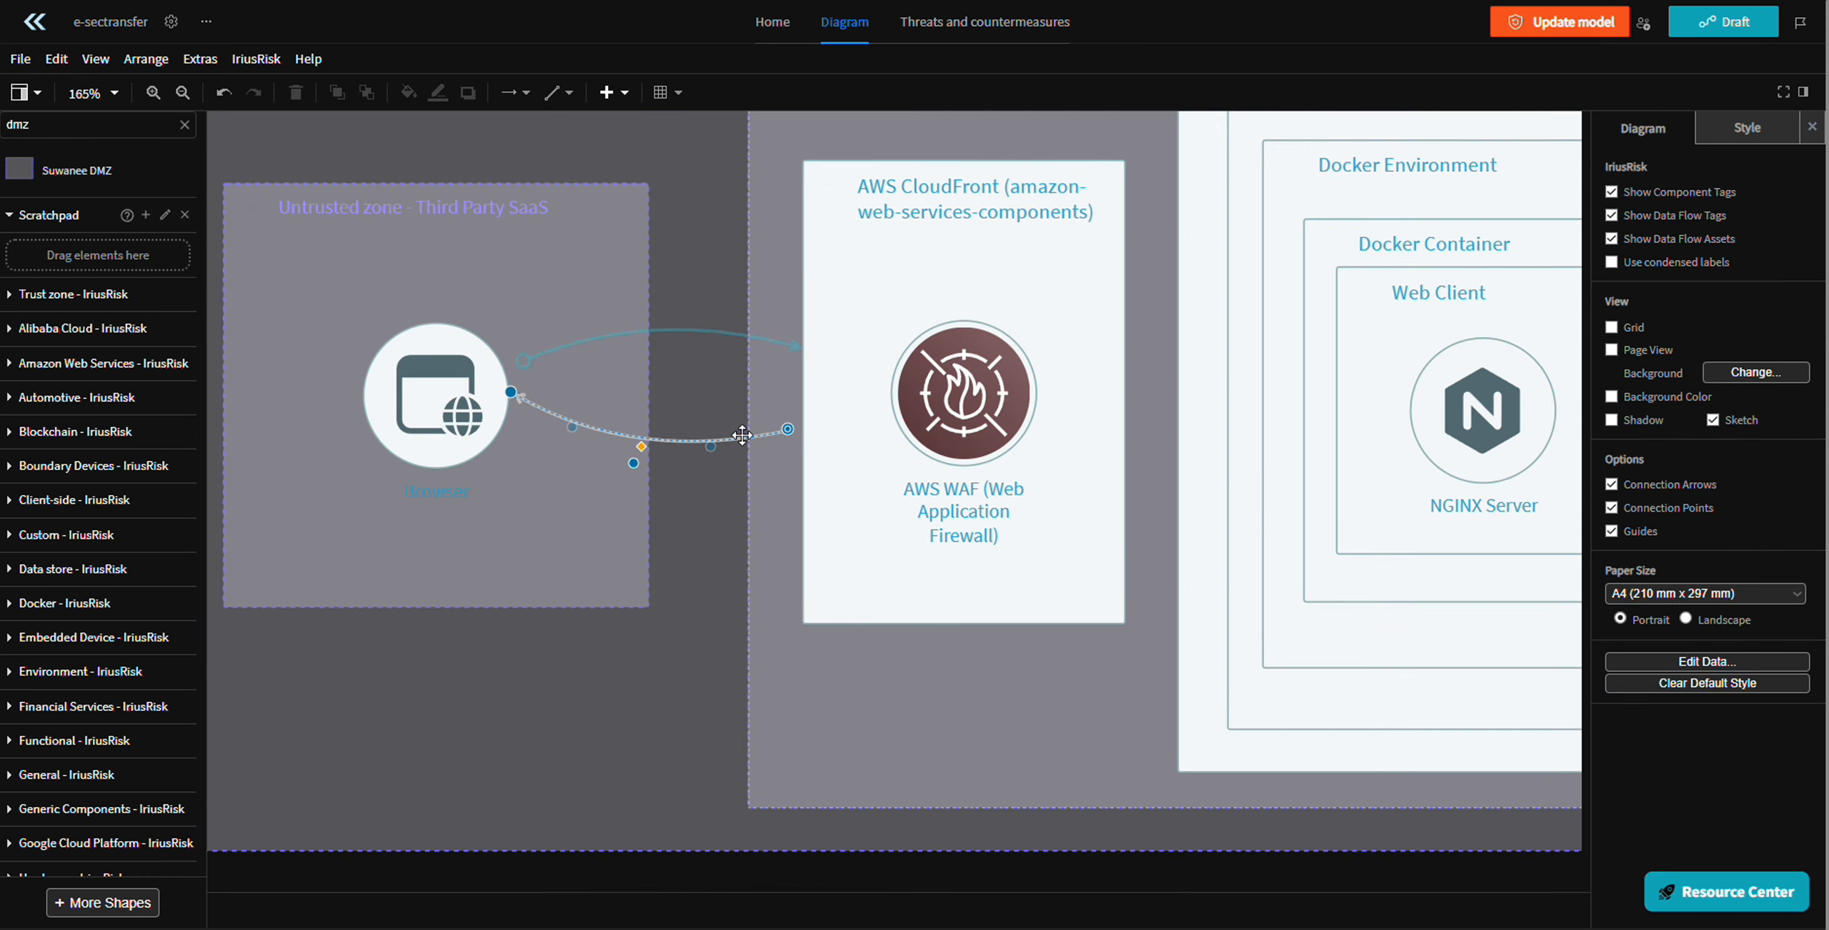
- Extend the return flow's start to AWS CloudFront's edge and the outgoing flow's start to Browser's edge
{"action": "left_click", "coordinate": [745, 436]}
{"action": "left_click_drag", "start_coordinate": [789, 430], "coordinate": [809, 432]}
{"action": "left_click", "coordinate": [720, 337]}
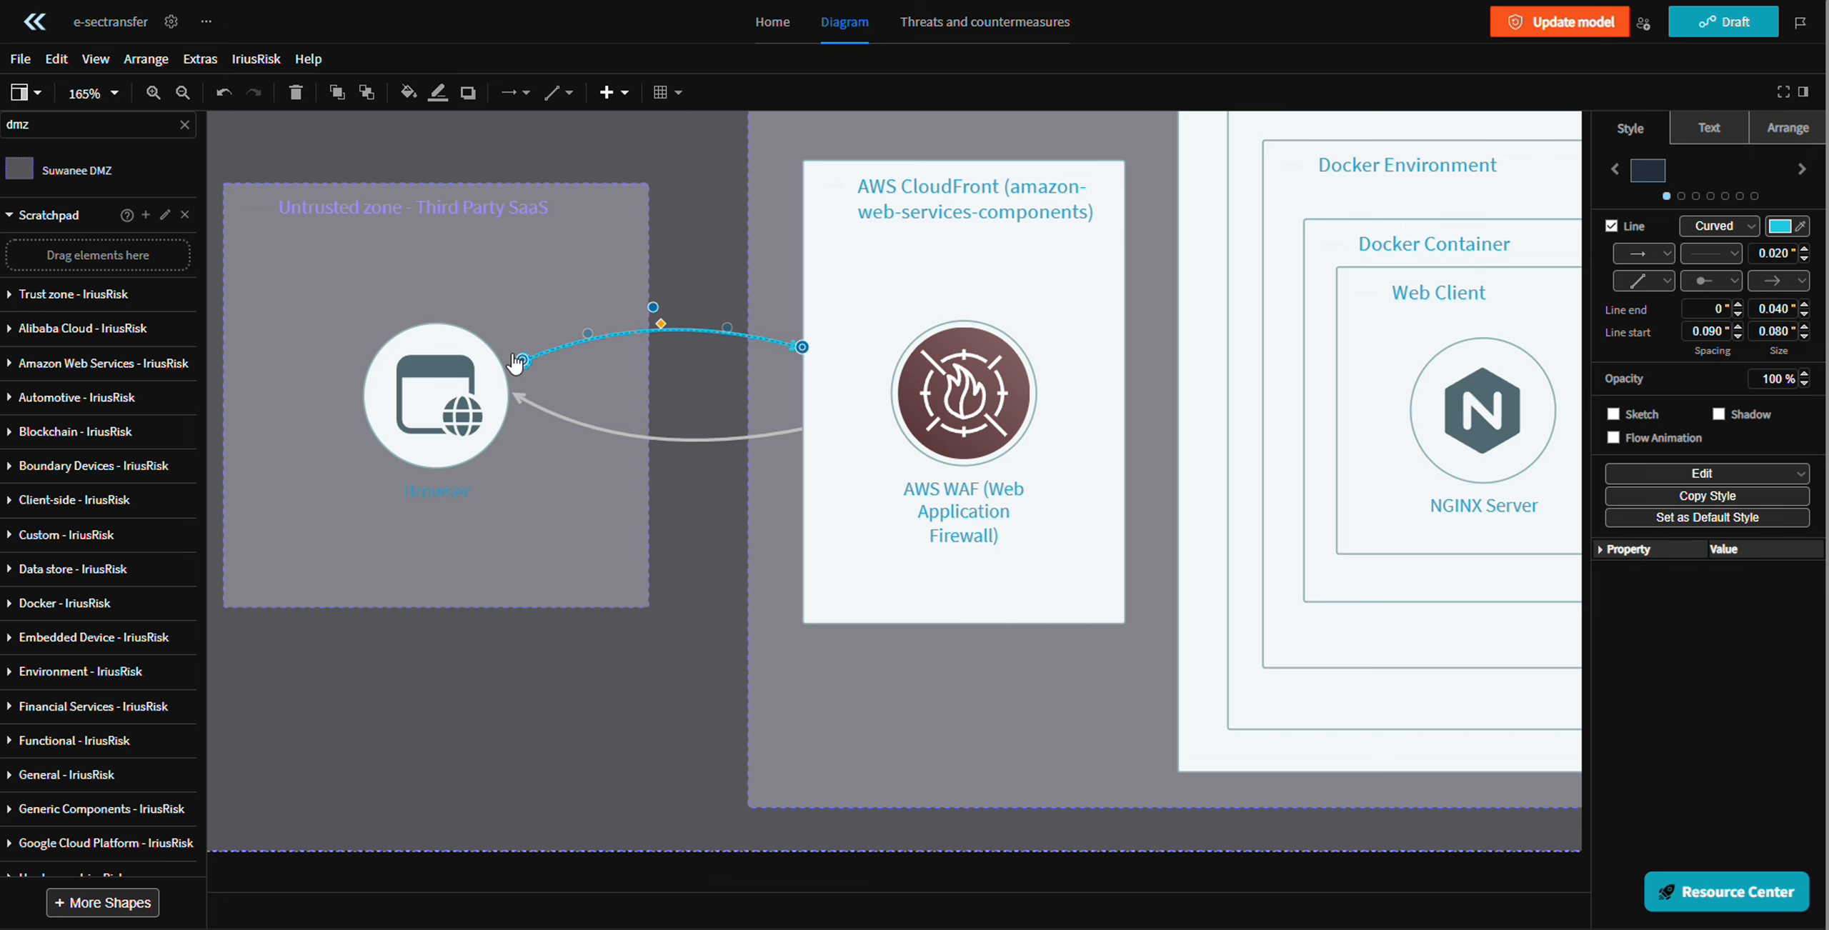
{"action": "left_click_drag", "start_coordinate": [517, 360], "coordinate": [498, 361]}
{"action": "left_click", "coordinate": [580, 661]}
- Lower the return flow's arrowhead along Browser's edge to separate it further from the outgoing flow
{"action": "scroll", "coordinate": [610, 602], "scroll_direction": "down", "scroll_amount": 1}
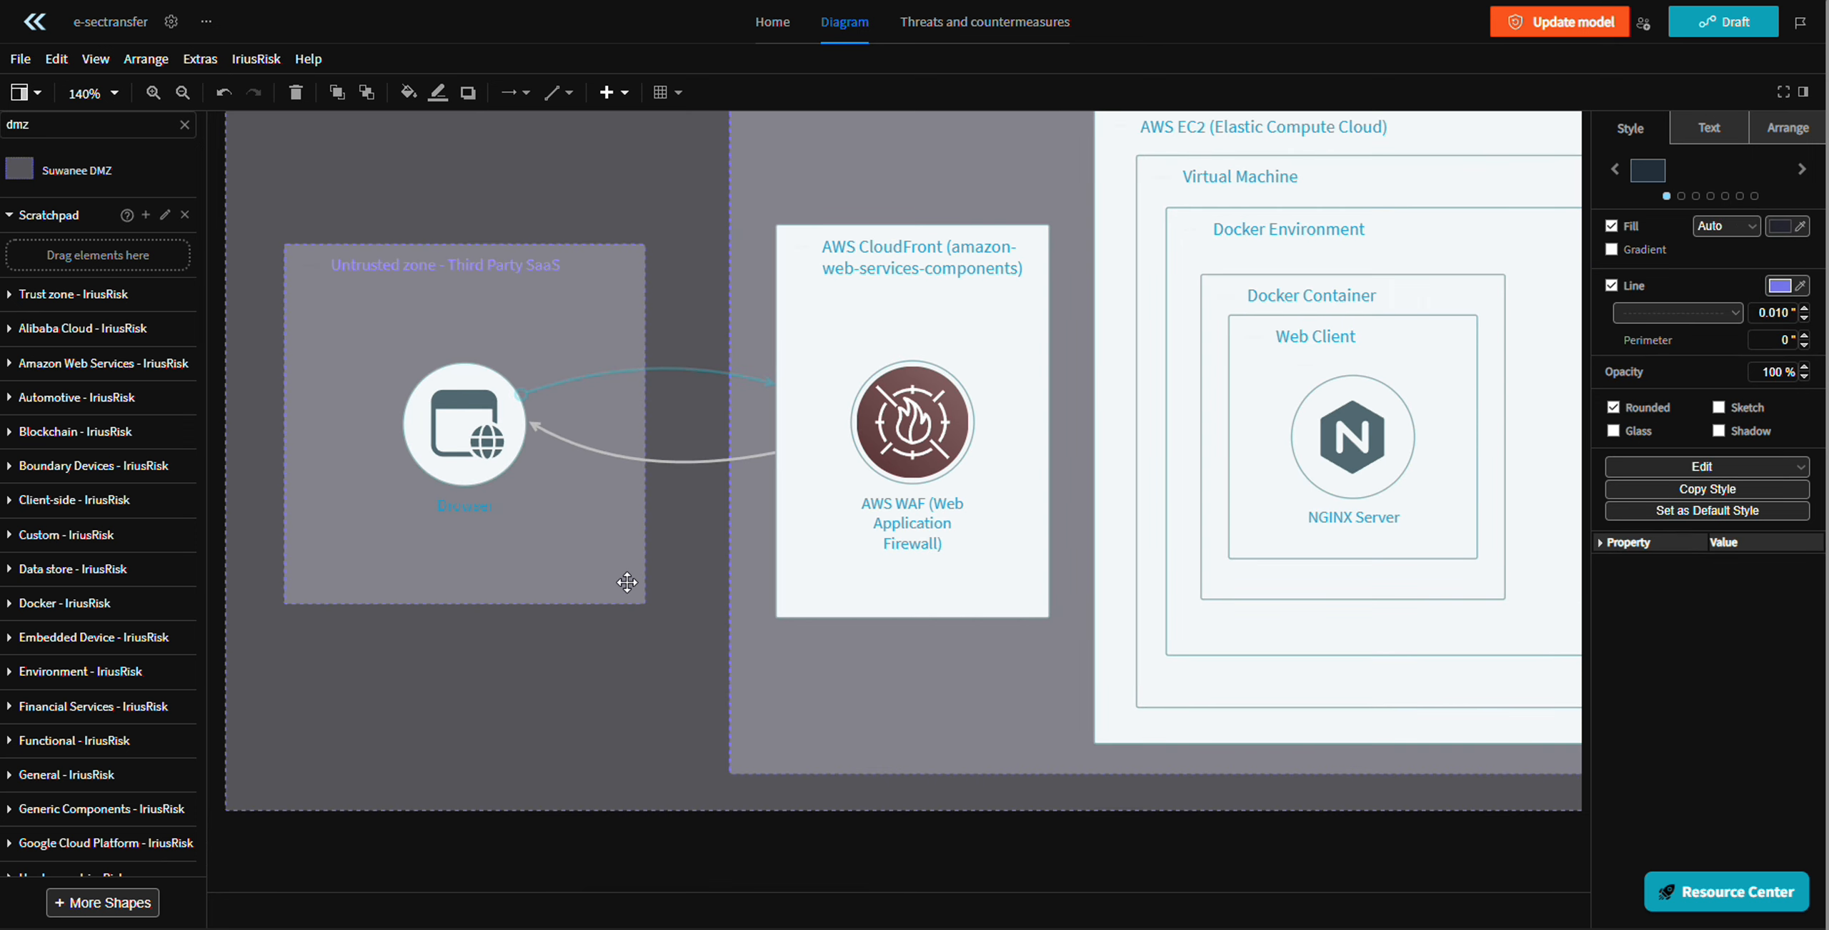
{"action": "left_click", "coordinate": [538, 432]}
{"action": "left_click_drag", "start_coordinate": [528, 427], "coordinate": [525, 459]}
{"action": "left_click", "coordinate": [625, 666]}
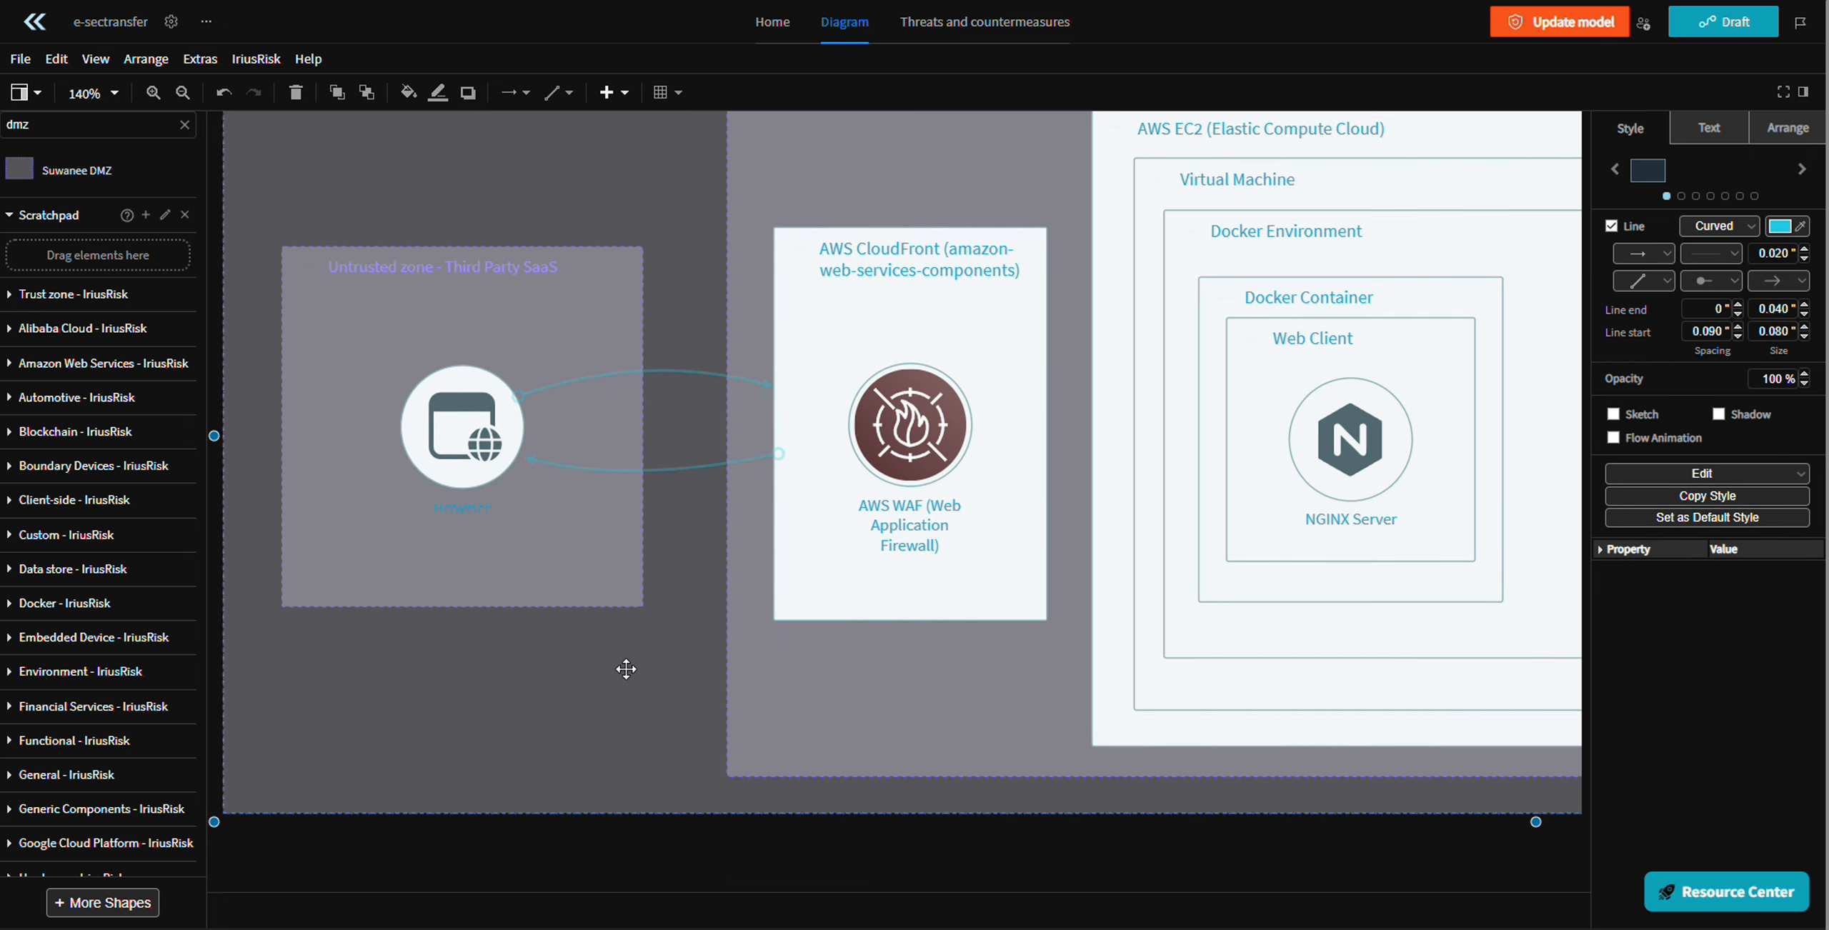
- Tag the Browser to AWS CloudFront data flow with the existing tag HTTPS/ TLS 1.2
{"action": "left_click", "coordinate": [643, 370]}
{"action": "right_click", "coordinate": [654, 367]}
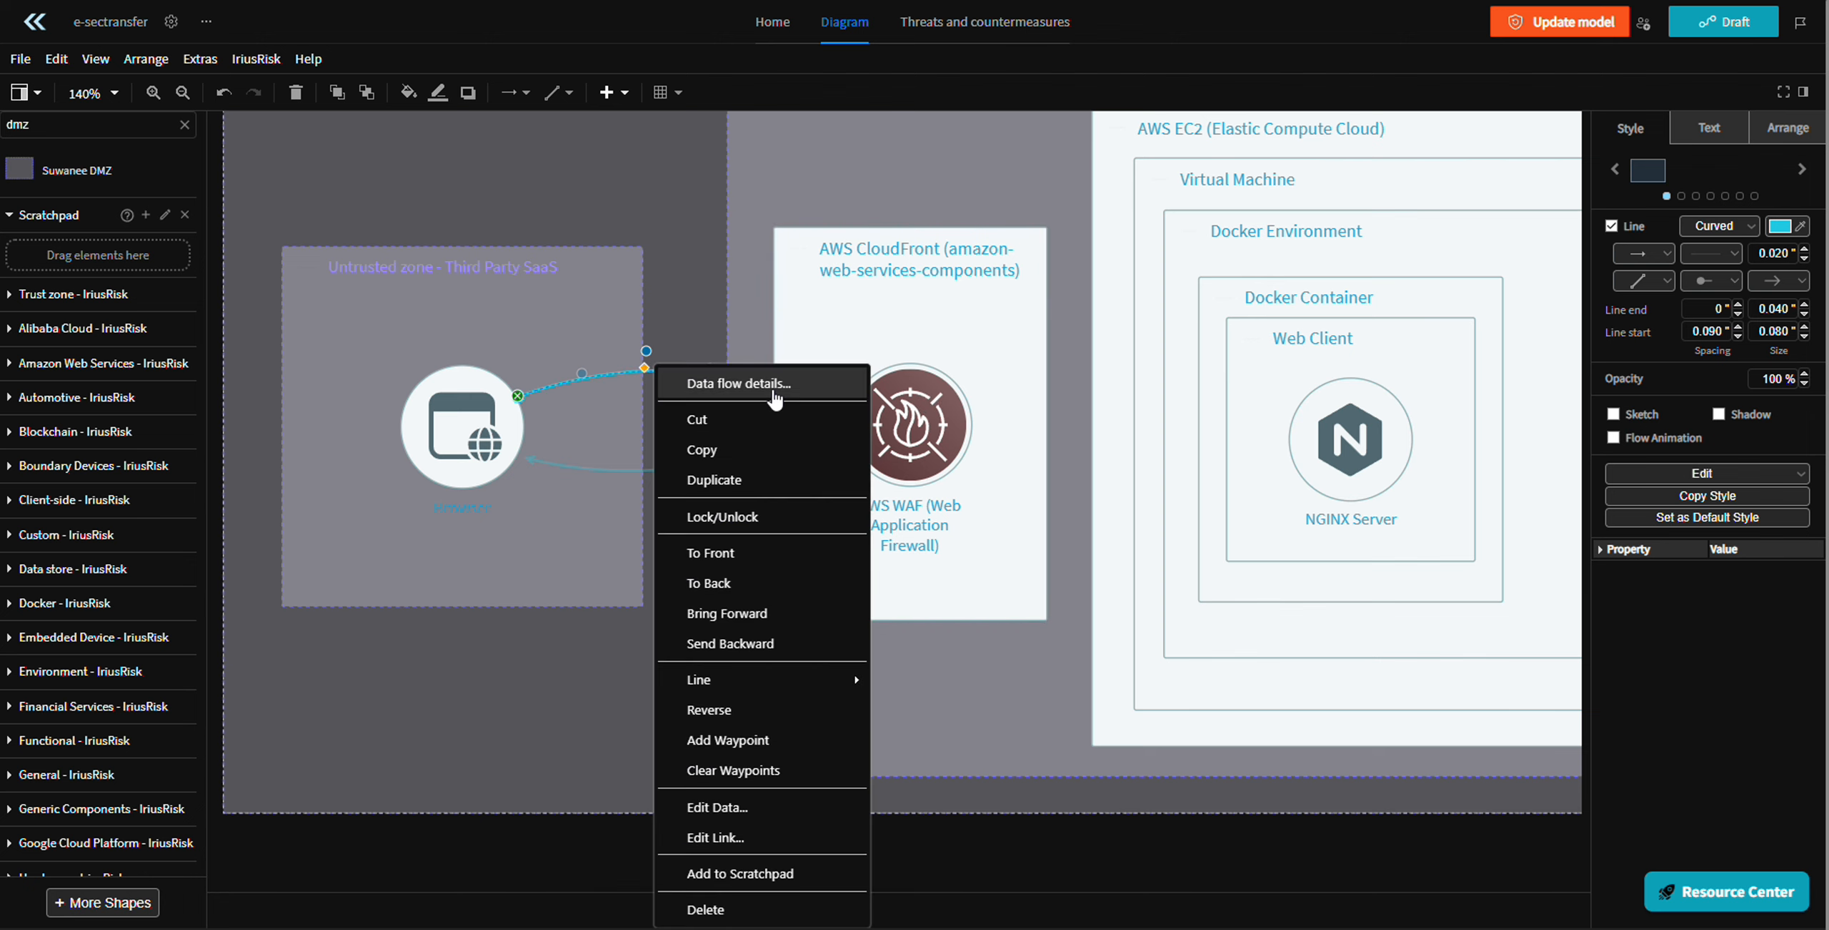
{"action": "left_click", "coordinate": [775, 397]}
{"action": "left_click", "coordinate": [1581, 292]}
{"action": "type", "text": "H"}
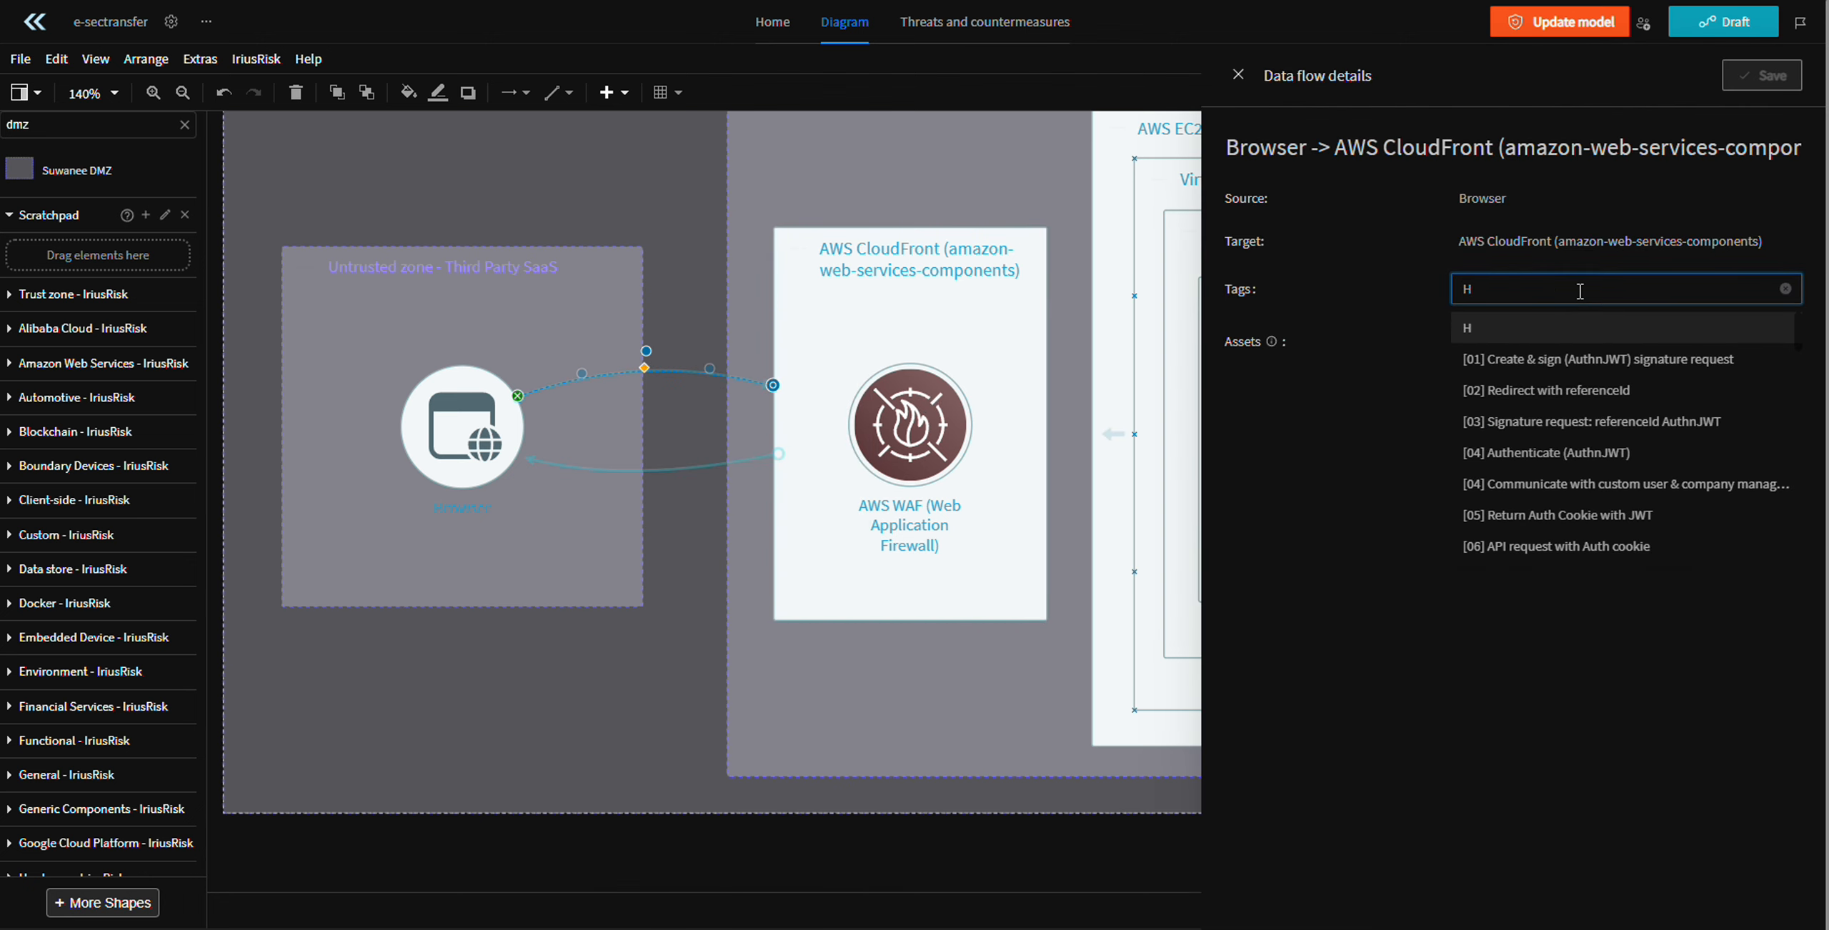
{"action": "type", "text": "TTPS"}
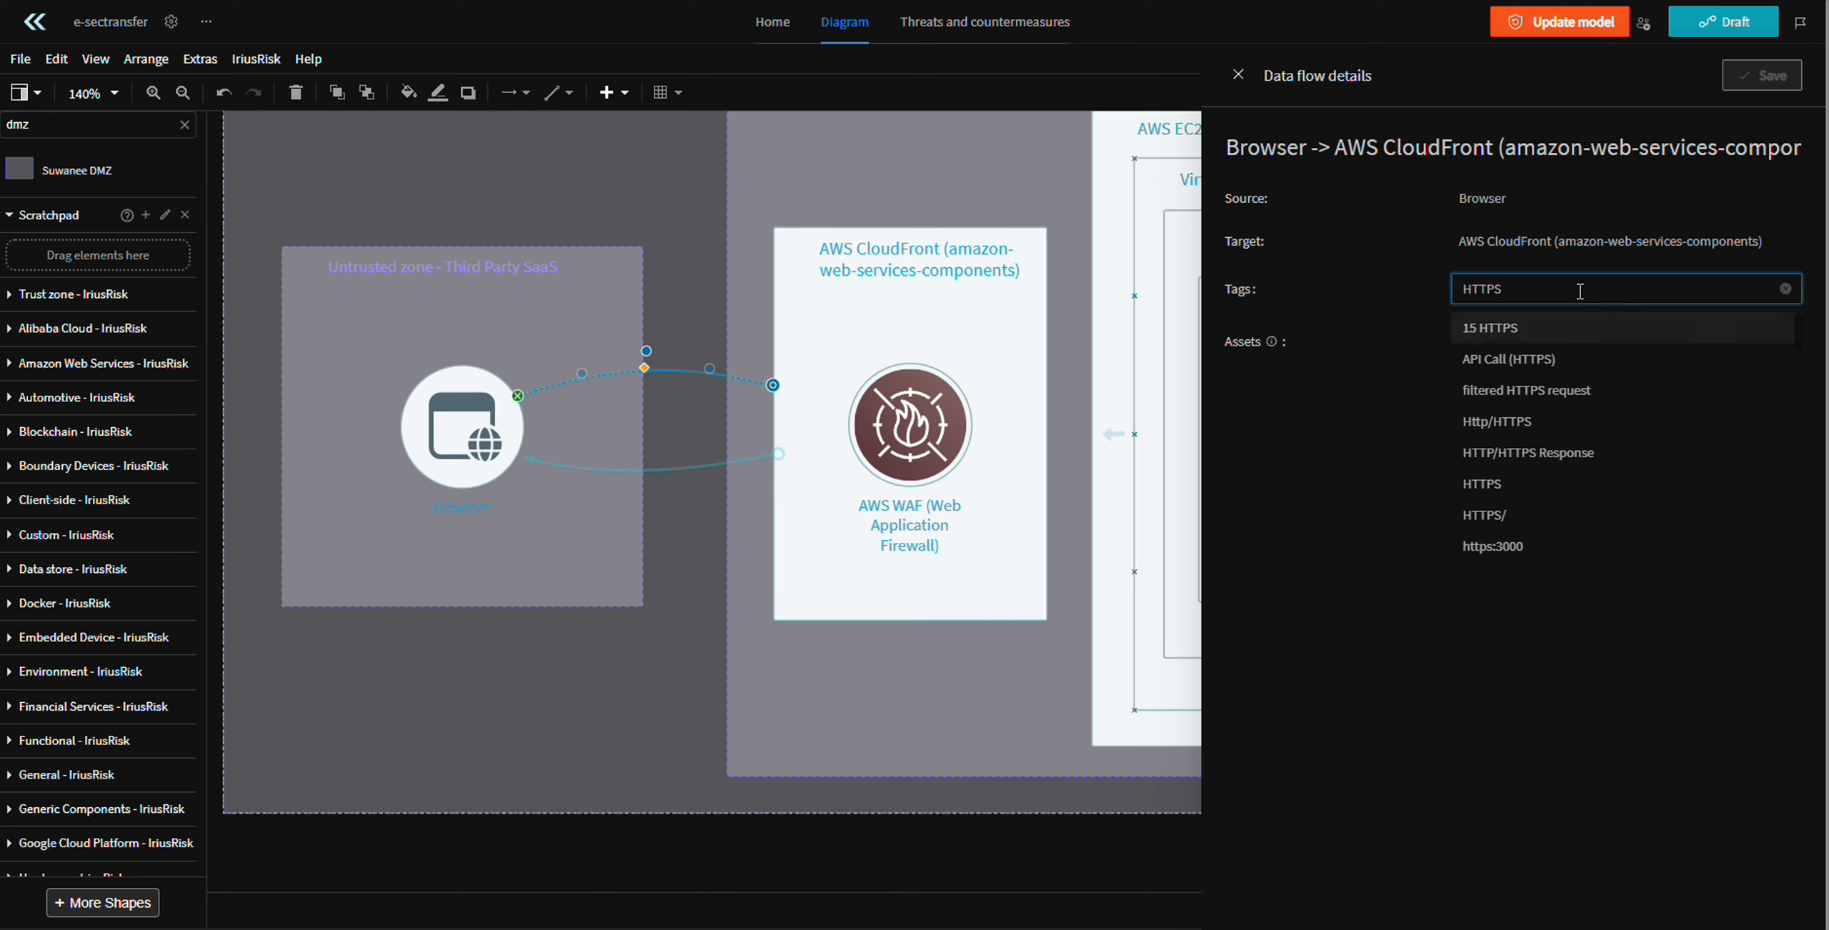
{"action": "key", "text": "Down"}
{"action": "key", "text": "Down"}
{"action": "key", "text": "Down"}
{"action": "key", "text": "Down"}
{"action": "key", "text": "Down"}
{"action": "key", "text": "Down"}
{"action": "key", "text": "Down"}
{"action": "key", "text": "Down"}
{"action": "key", "text": "Down"}
{"action": "key", "text": "Down"}
{"action": "key", "text": "Down"}
{"action": "key", "text": "Down"}
{"action": "key", "text": "Down"}
{"action": "key", "text": "Down"}
{"action": "key", "text": "Down"}
{"action": "key", "text": "Down"}
{"action": "key", "text": "Down"}
{"action": "key", "text": "Down"}
{"action": "key", "text": "Down"}
{"action": "key", "text": "Down"}
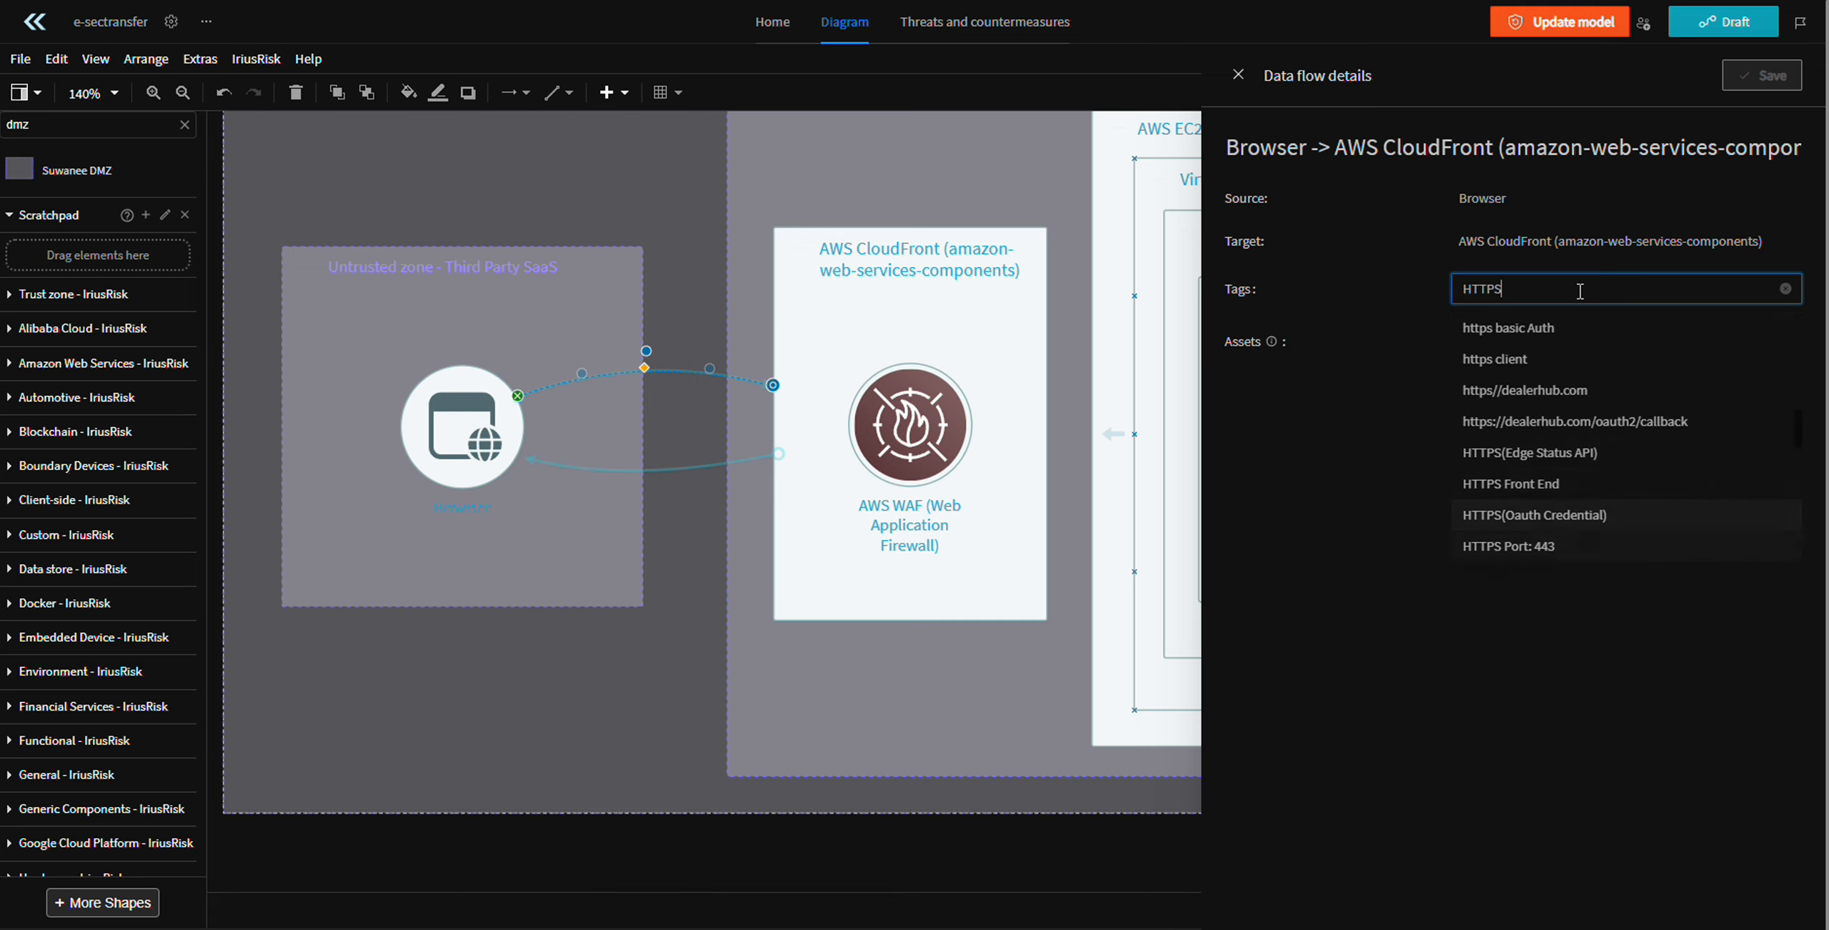
{"action": "key", "text": "Down"}
{"action": "key", "text": "Down"}
{"action": "key", "text": "Down"}
{"action": "key", "text": "Down"}
{"action": "key", "text": "Down"}
{"action": "key", "text": "Down"}
{"action": "key", "text": "Down"}
{"action": "key", "text": "Down"}
{"action": "key", "text": "Up"}
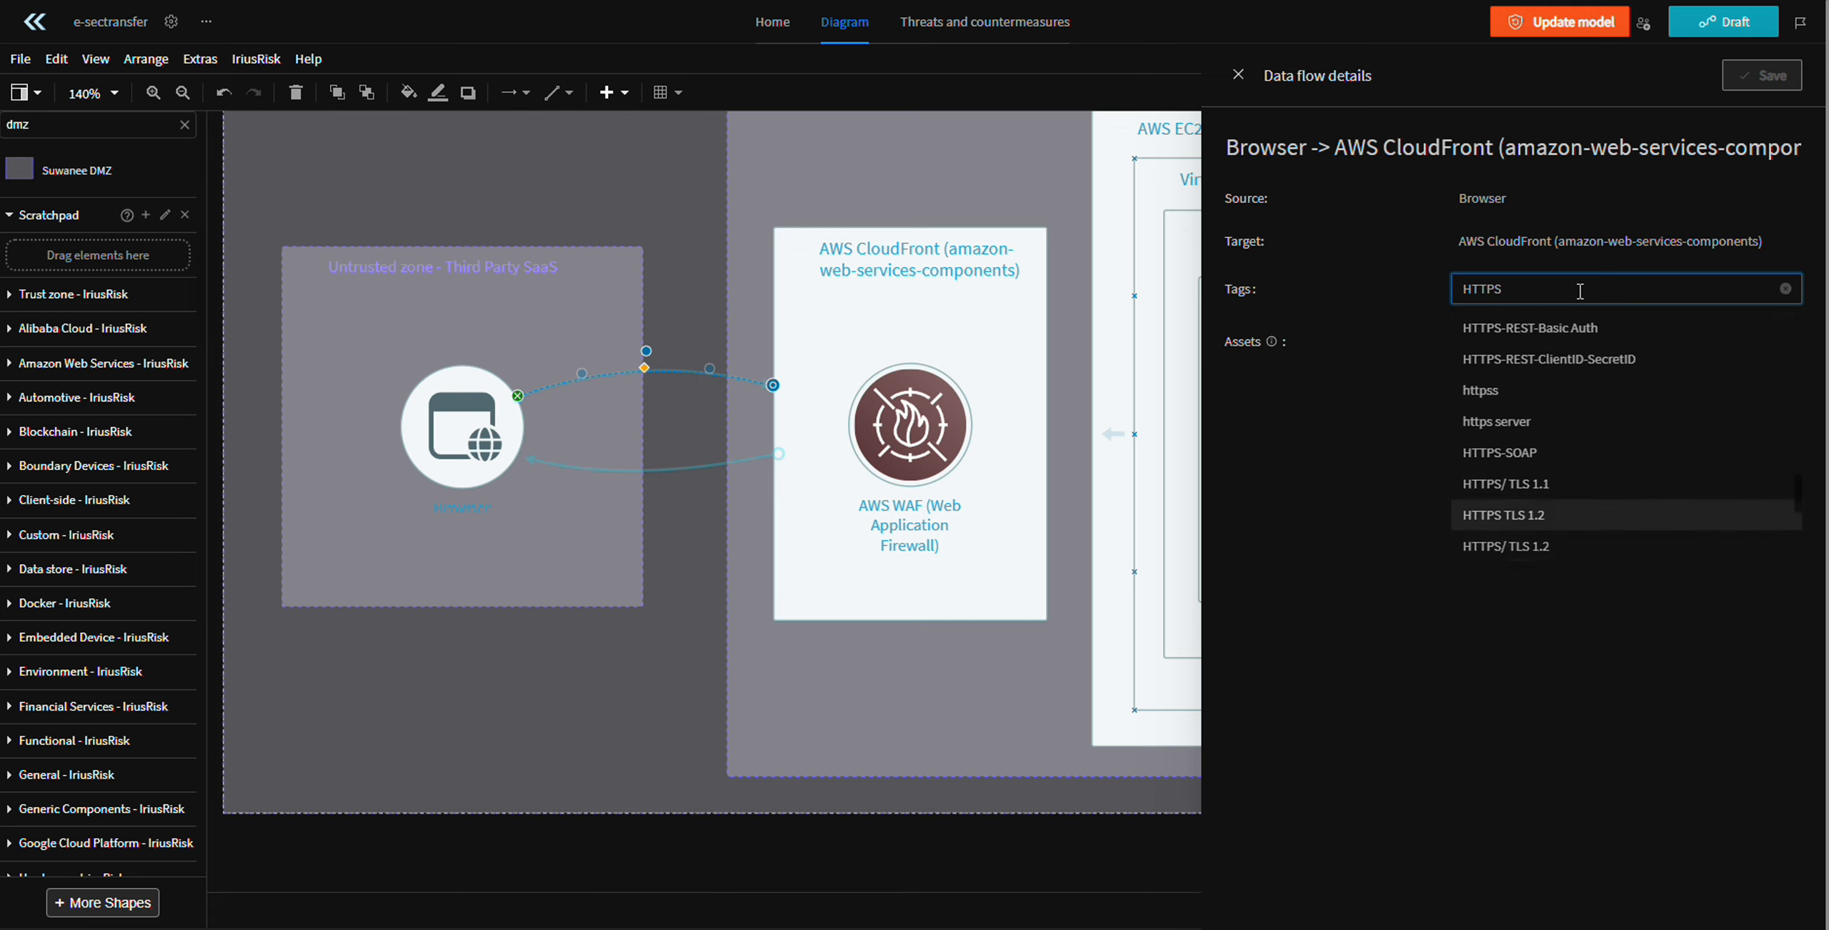
{"action": "key", "text": "Down"}
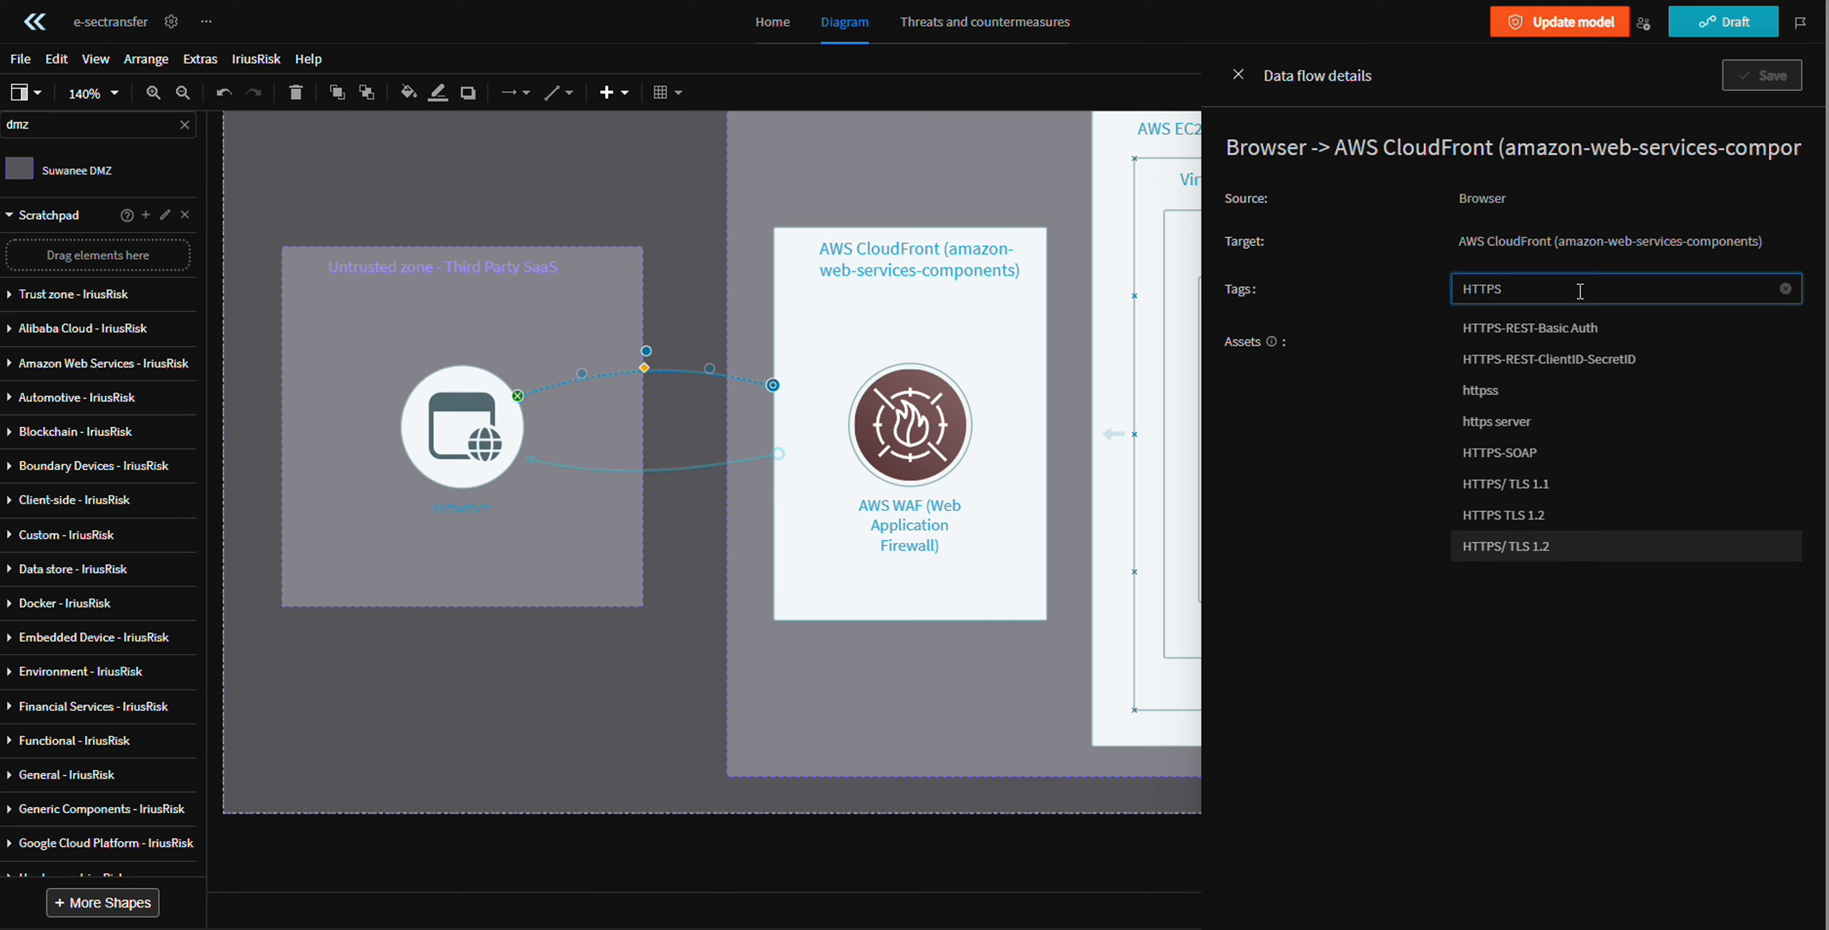
{"action": "key", "text": "Return"}
{"action": "left_click", "coordinate": [1378, 431]}
- Add the Access Token (JWT Token) tag to the Browser to AWS CloudFront data flow
{"action": "left_click", "coordinate": [1650, 286]}
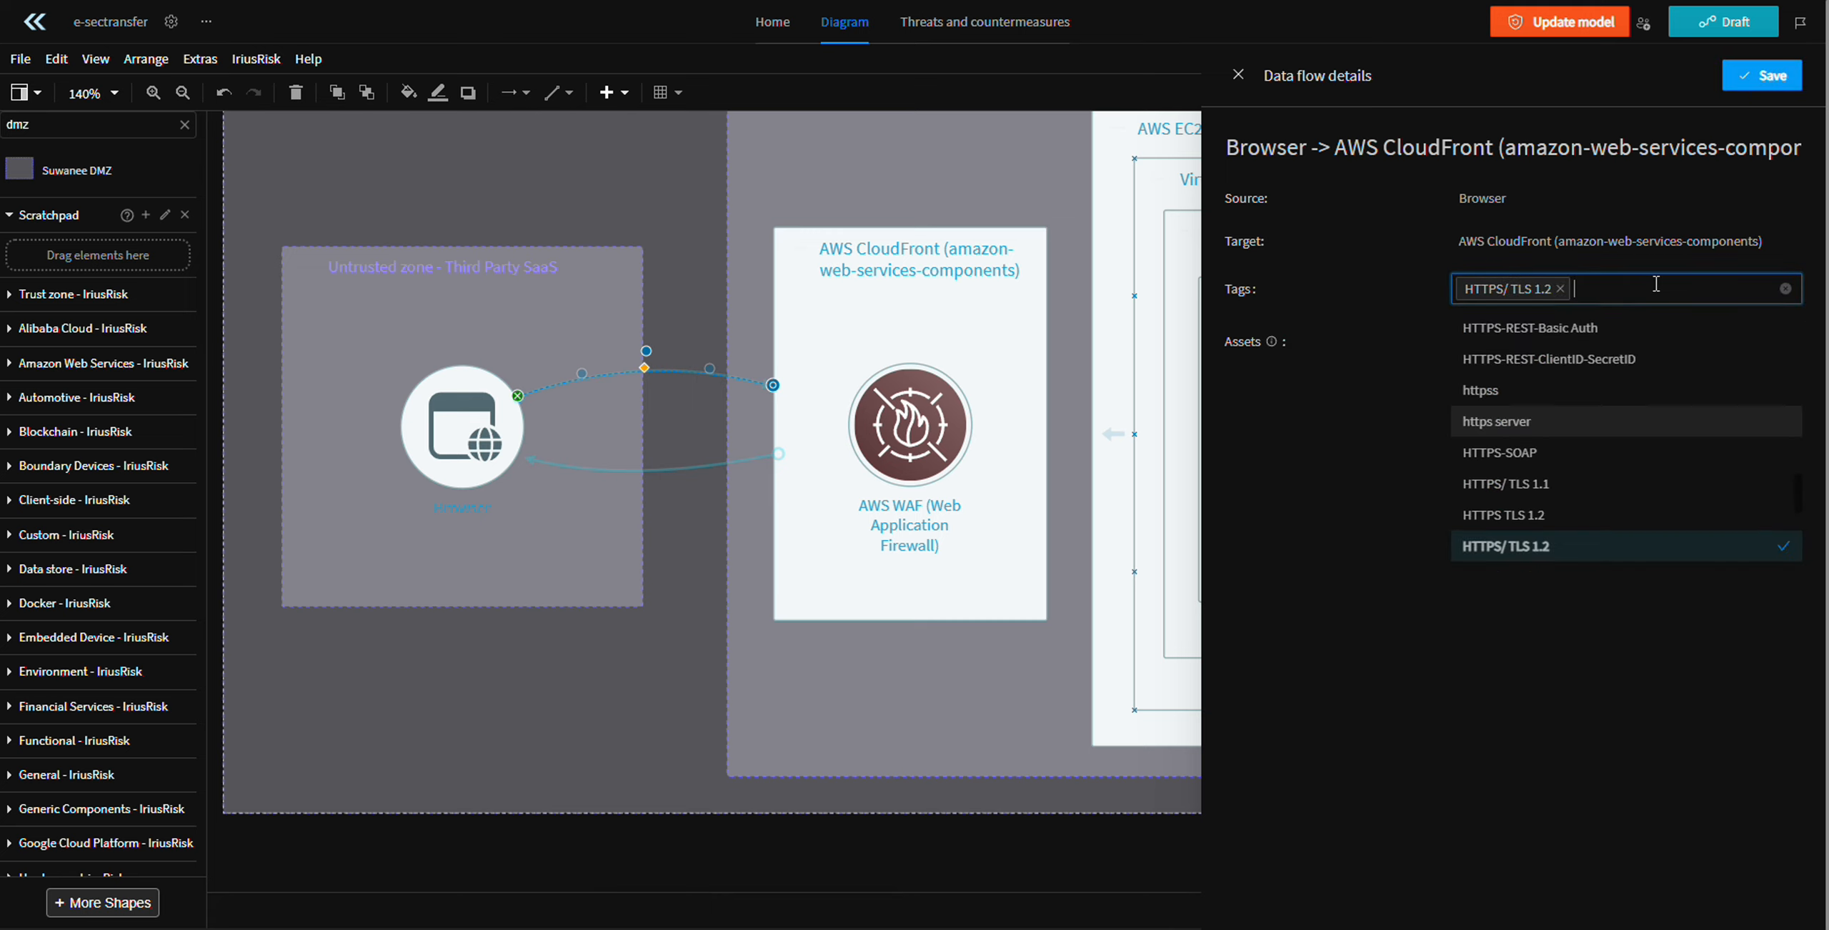
{"action": "type", "text": "Access"}
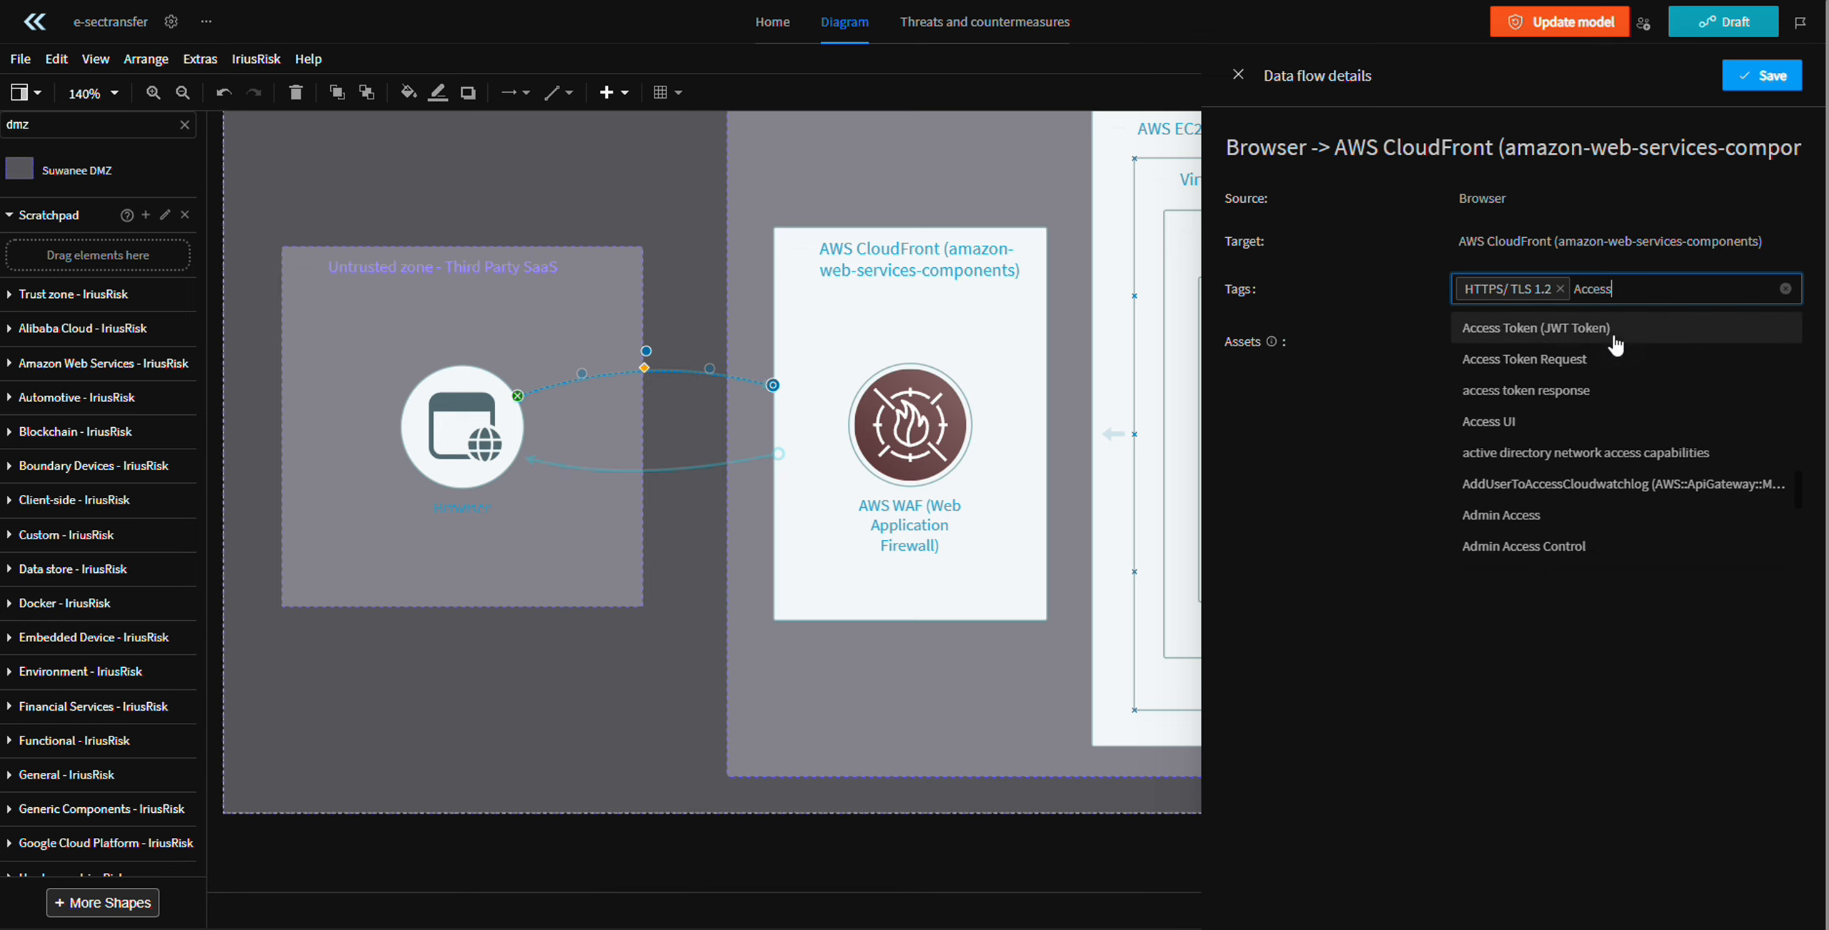
{"action": "left_click", "coordinate": [1616, 343]}
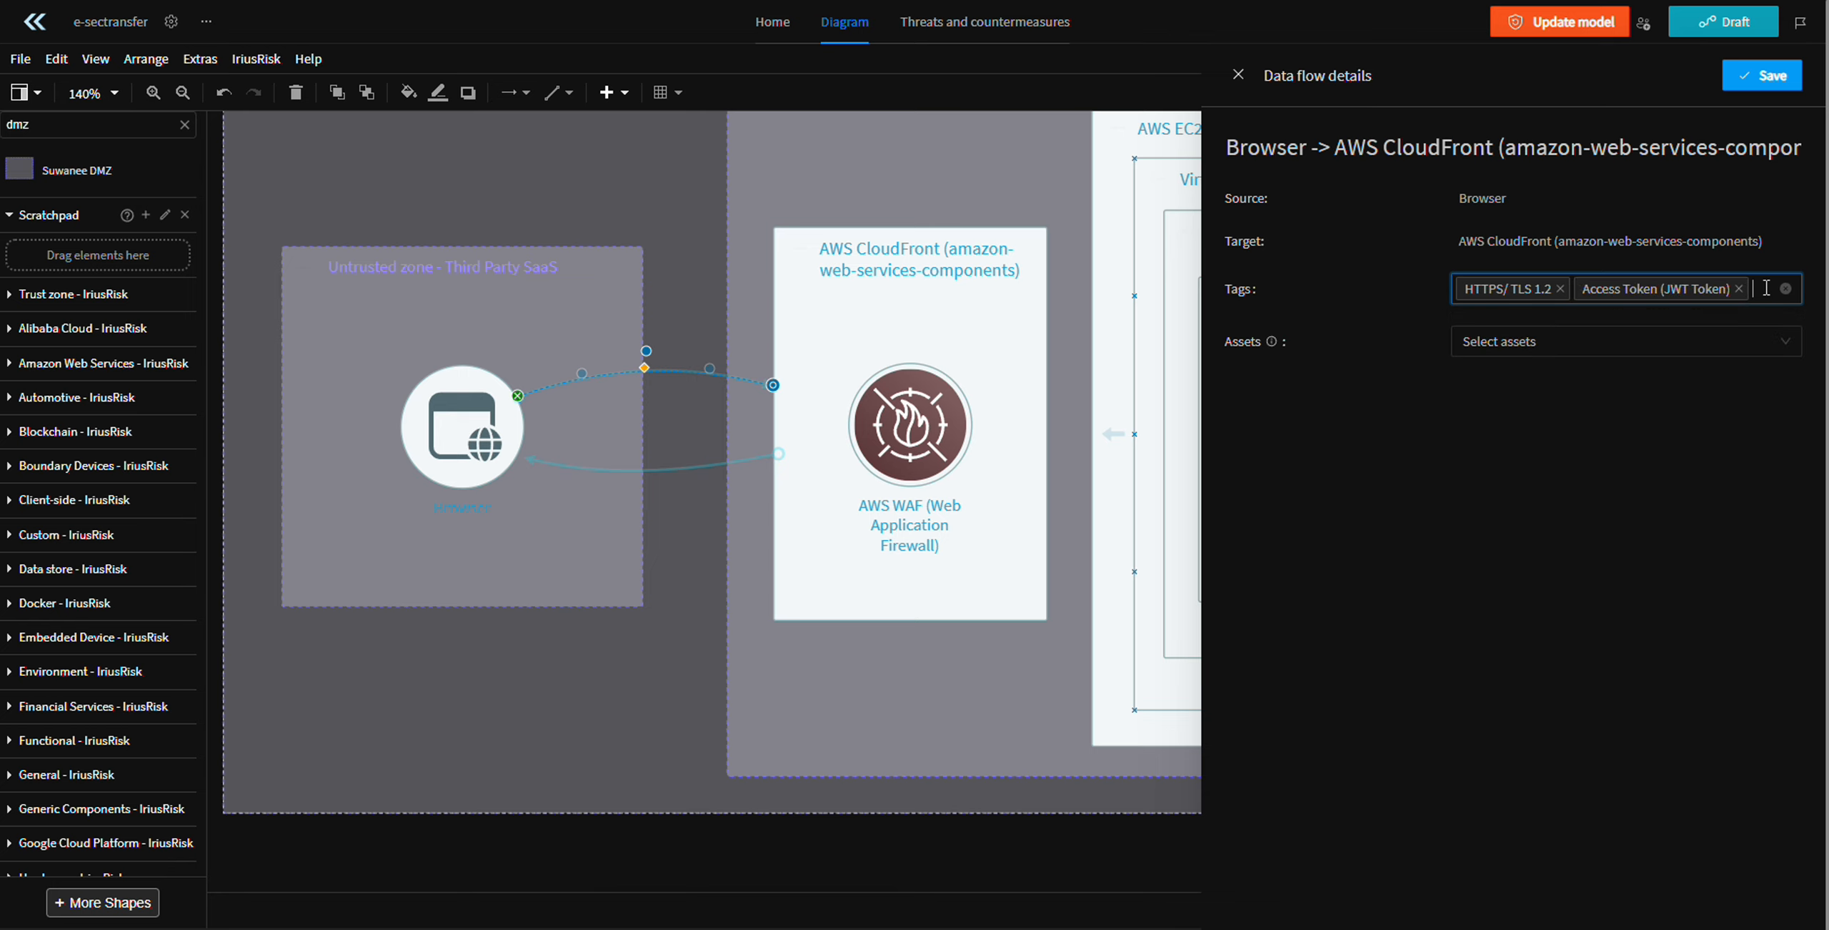
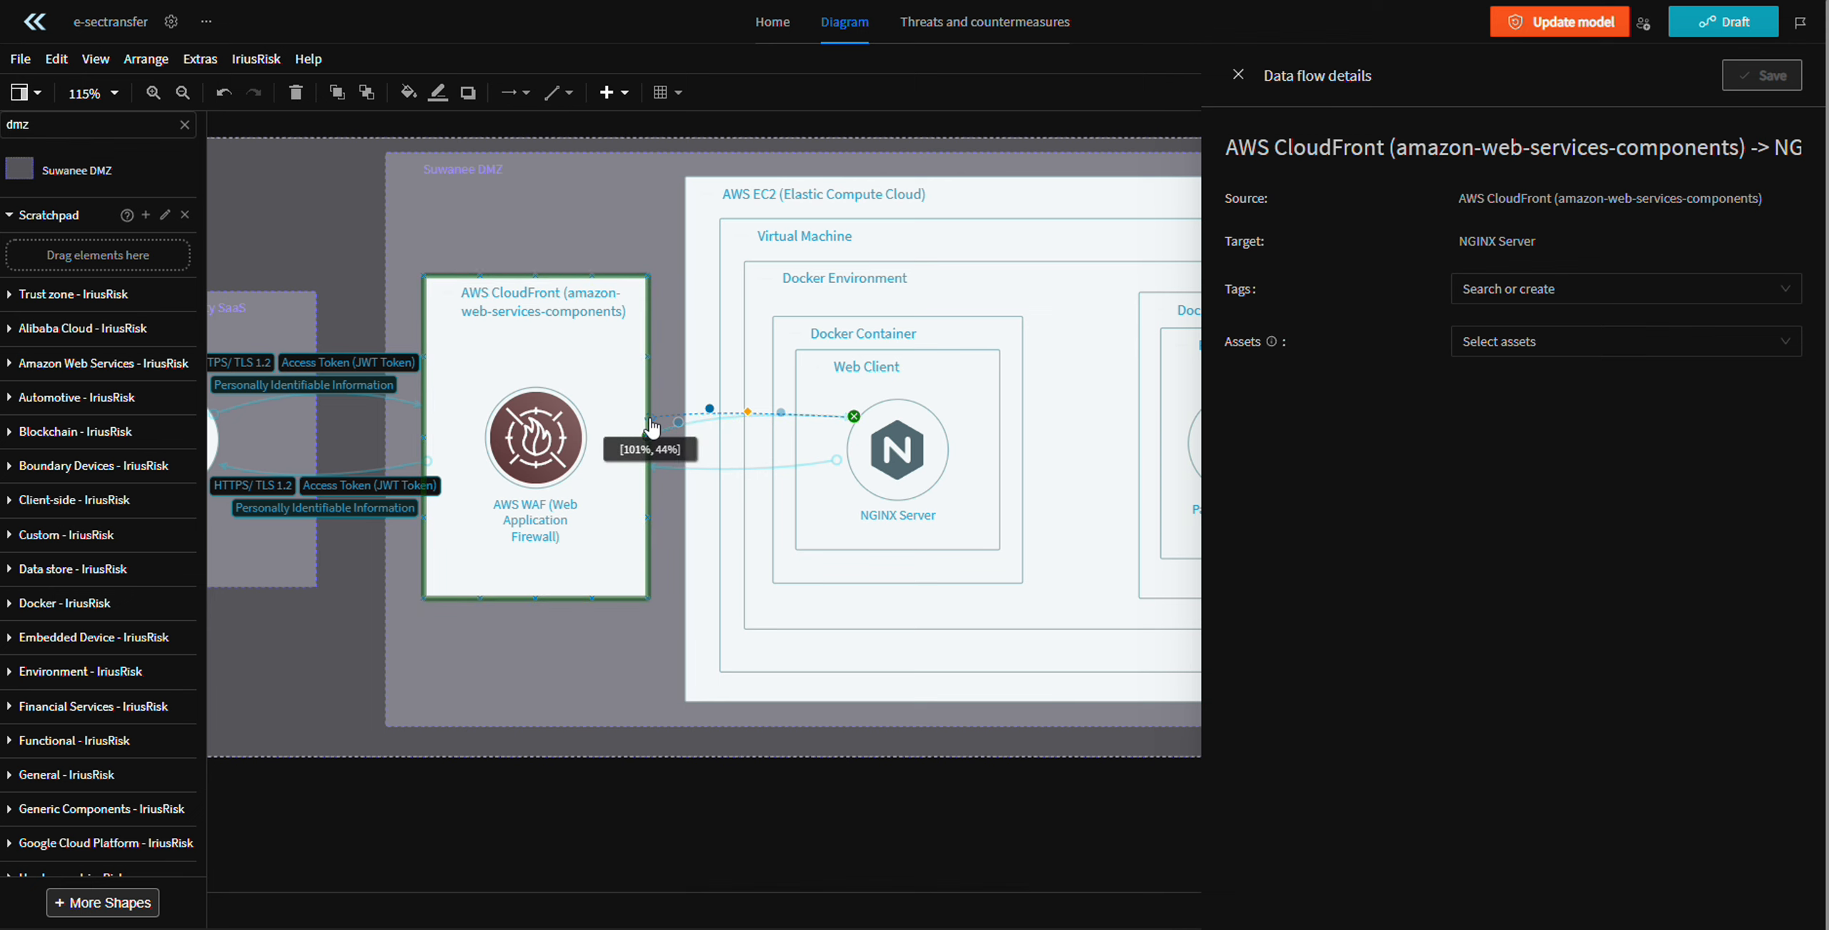
- Tag the AWS CloudFront to NGINX Server data flow with HTTPS/ TLS 1.2 and assign the Personally Identifiable Information asset
{"action": "left_click", "coordinate": [839, 463]}
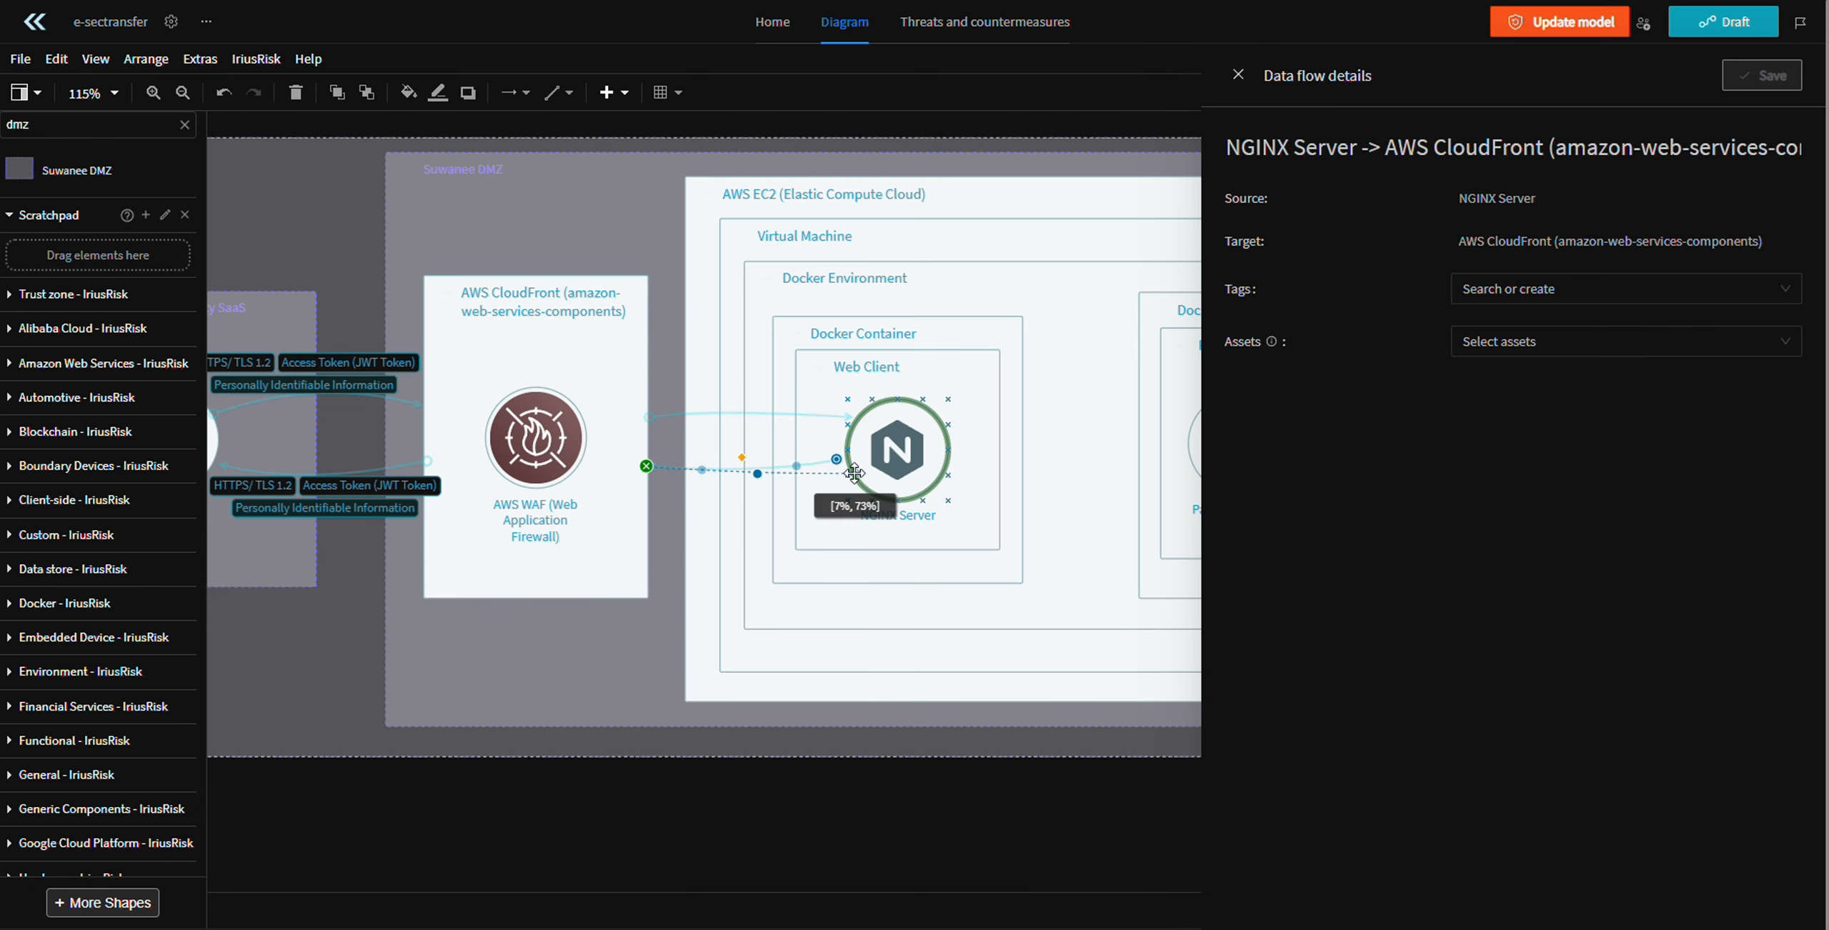
{"action": "scroll", "coordinate": [852, 474], "scroll_direction": "up", "scroll_amount": 3}
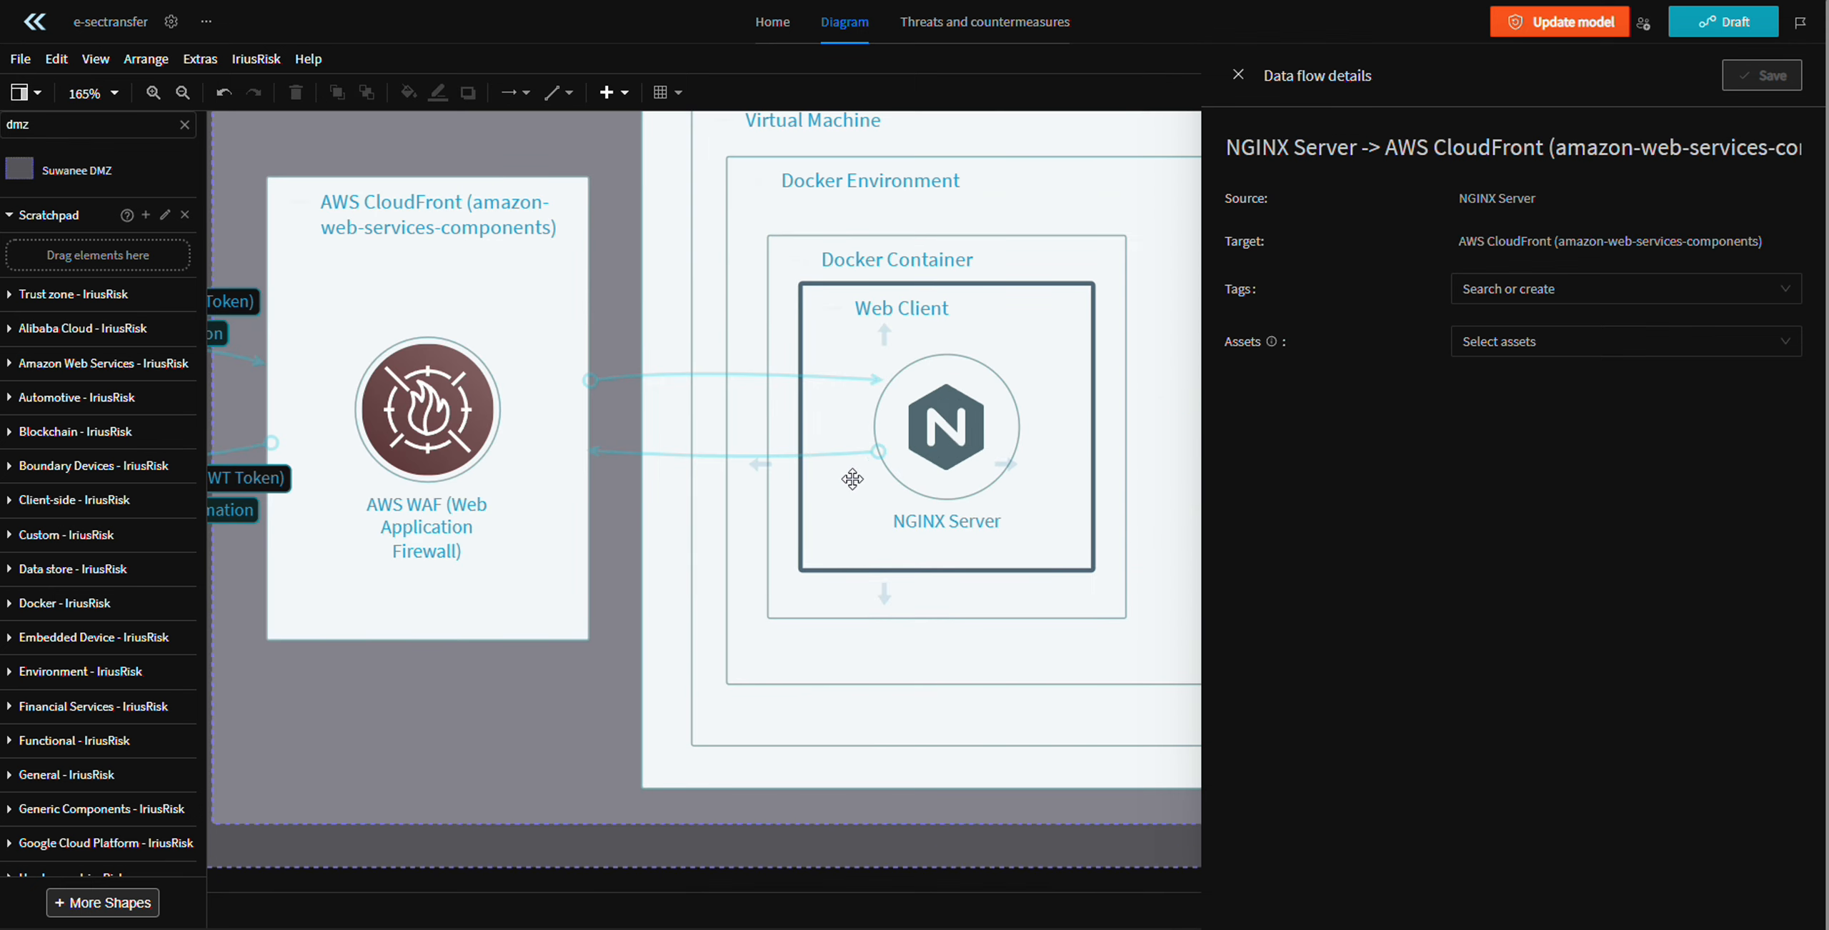
{"action": "left_click", "coordinate": [768, 373]}
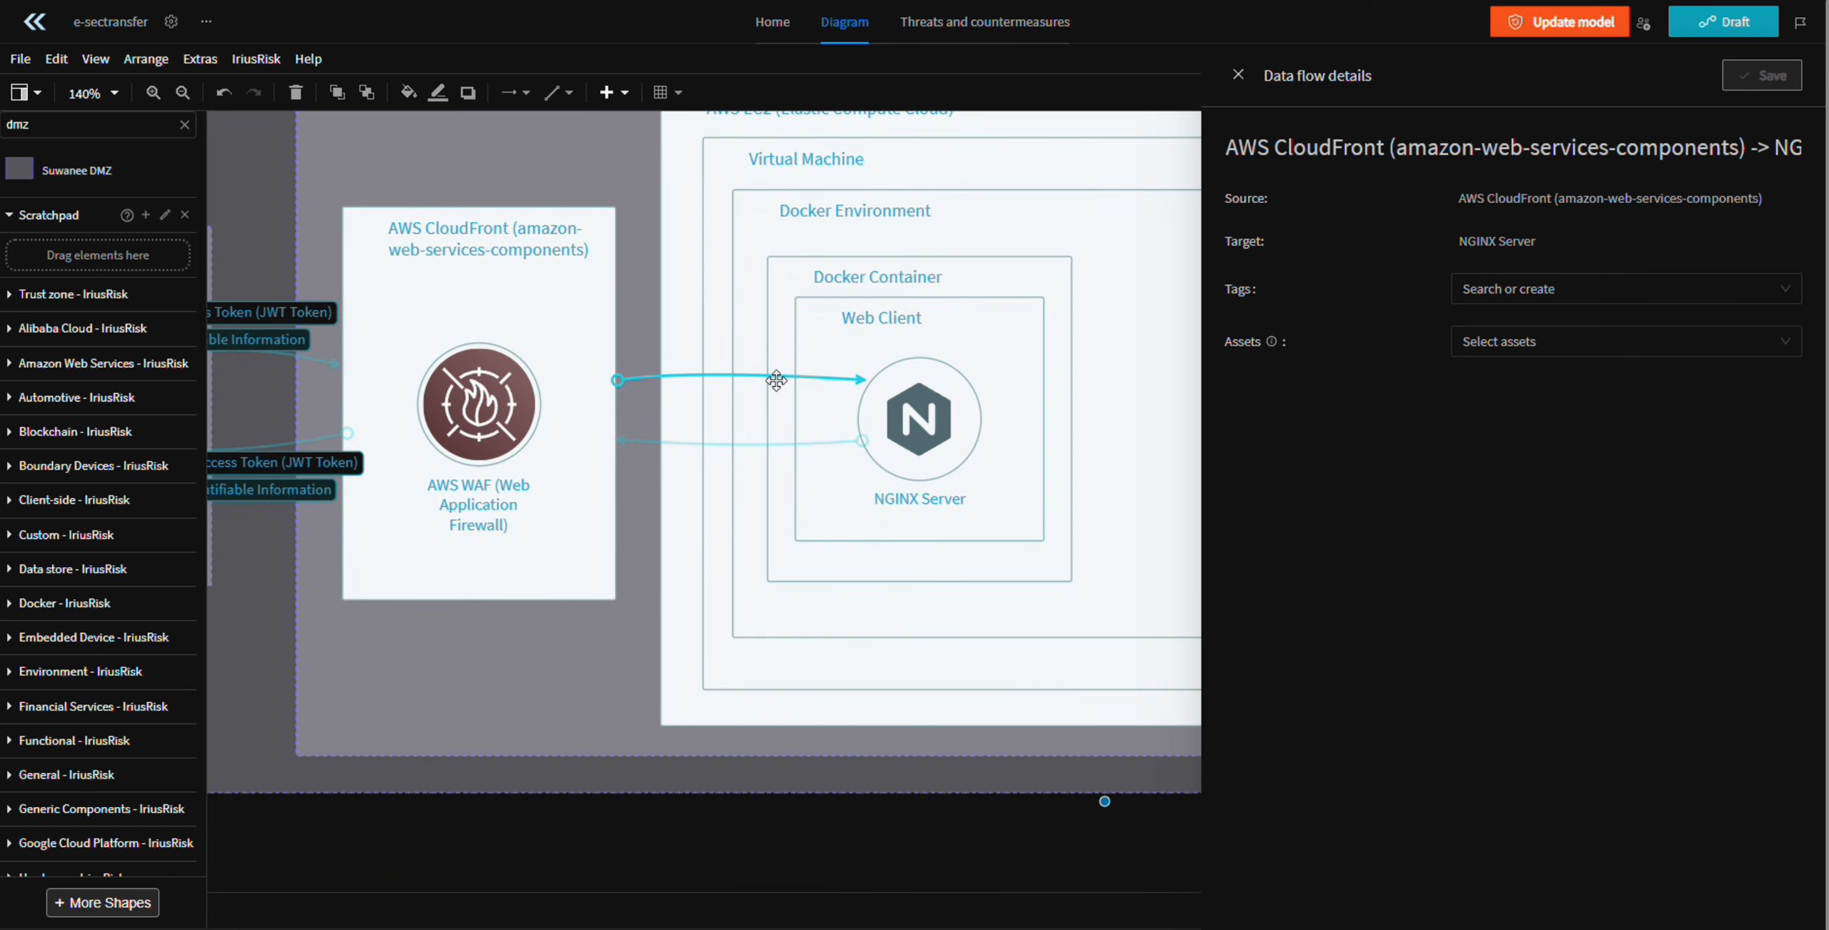
{"action": "left_click", "coordinate": [1543, 290]}
{"action": "type", "text": "HTTPS"}
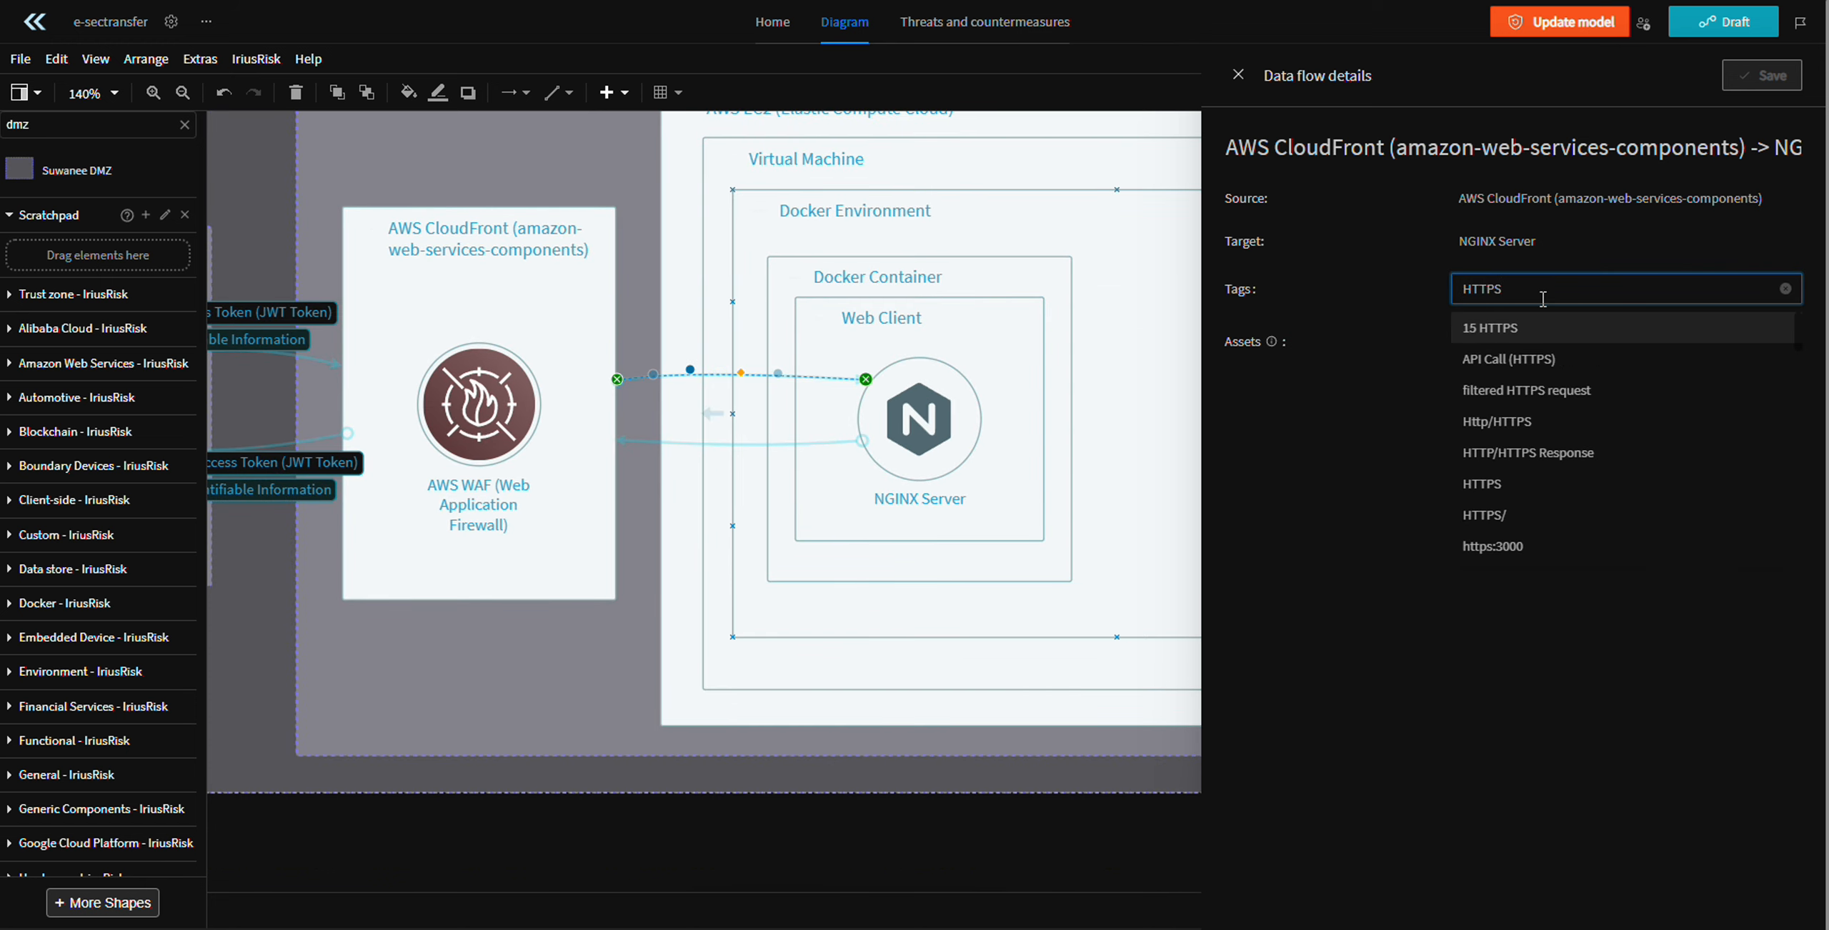
{"action": "type", "text": "/ TLS"}
{"action": "left_click", "coordinate": [1566, 395]}
{"action": "left_click", "coordinate": [1453, 314]}
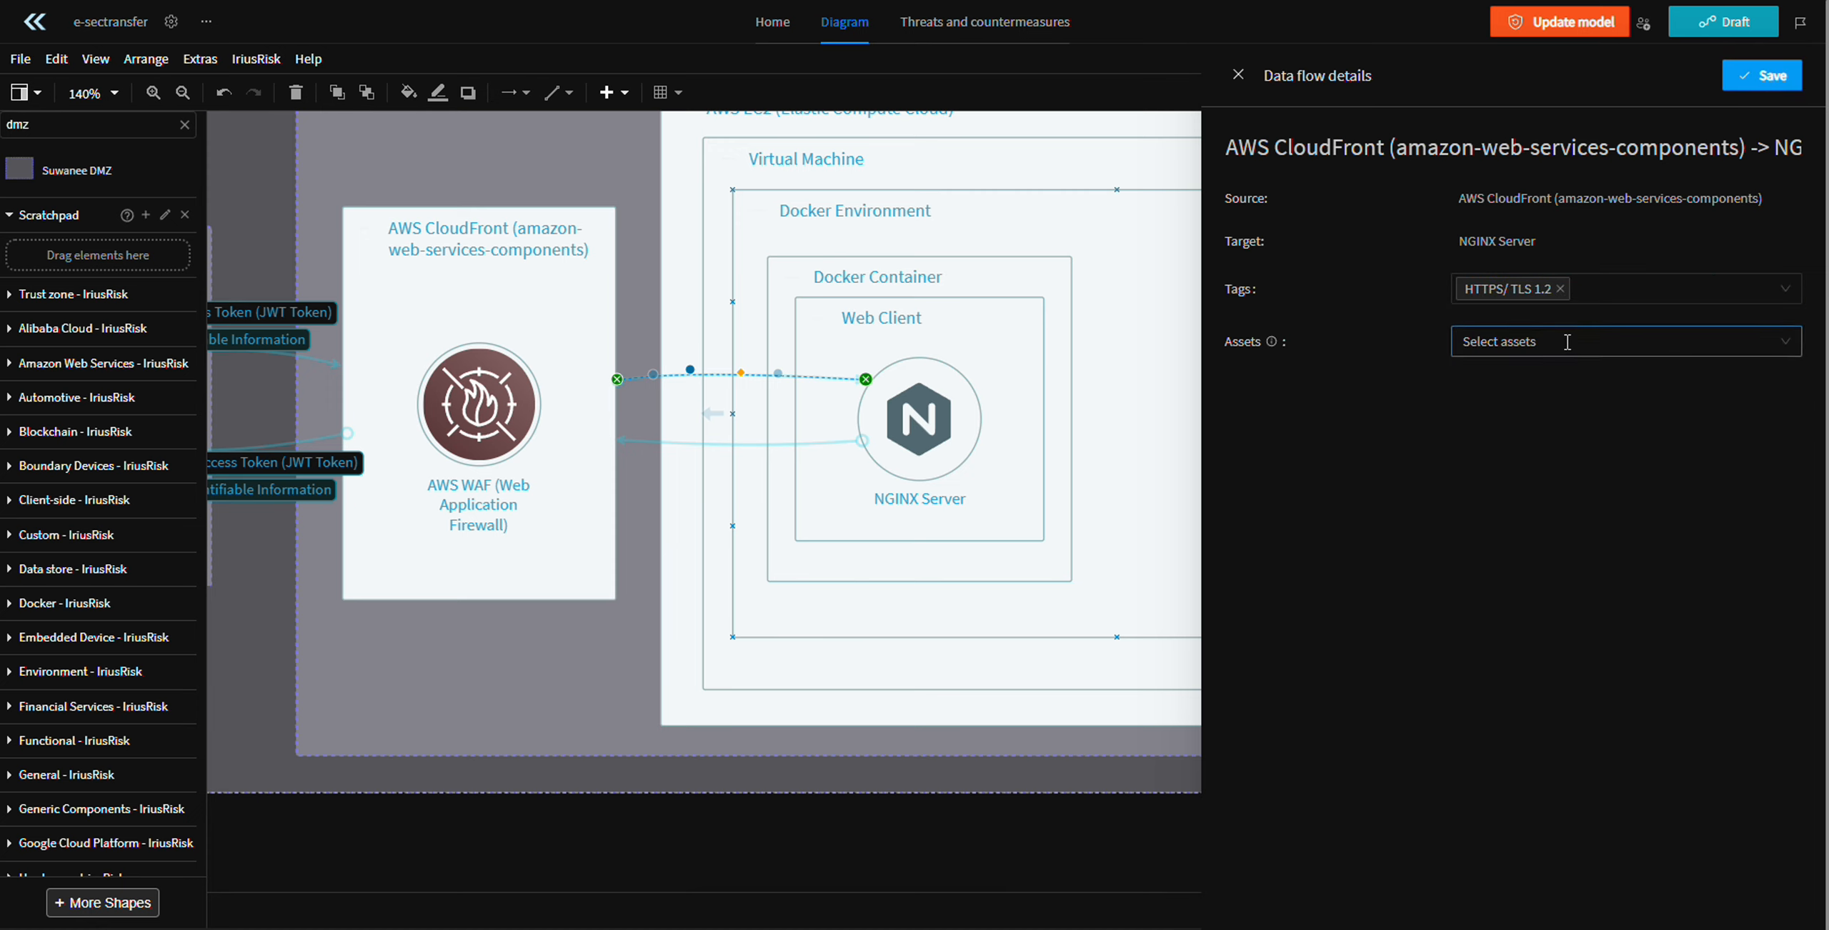
{"action": "left_click", "coordinate": [1562, 345]}
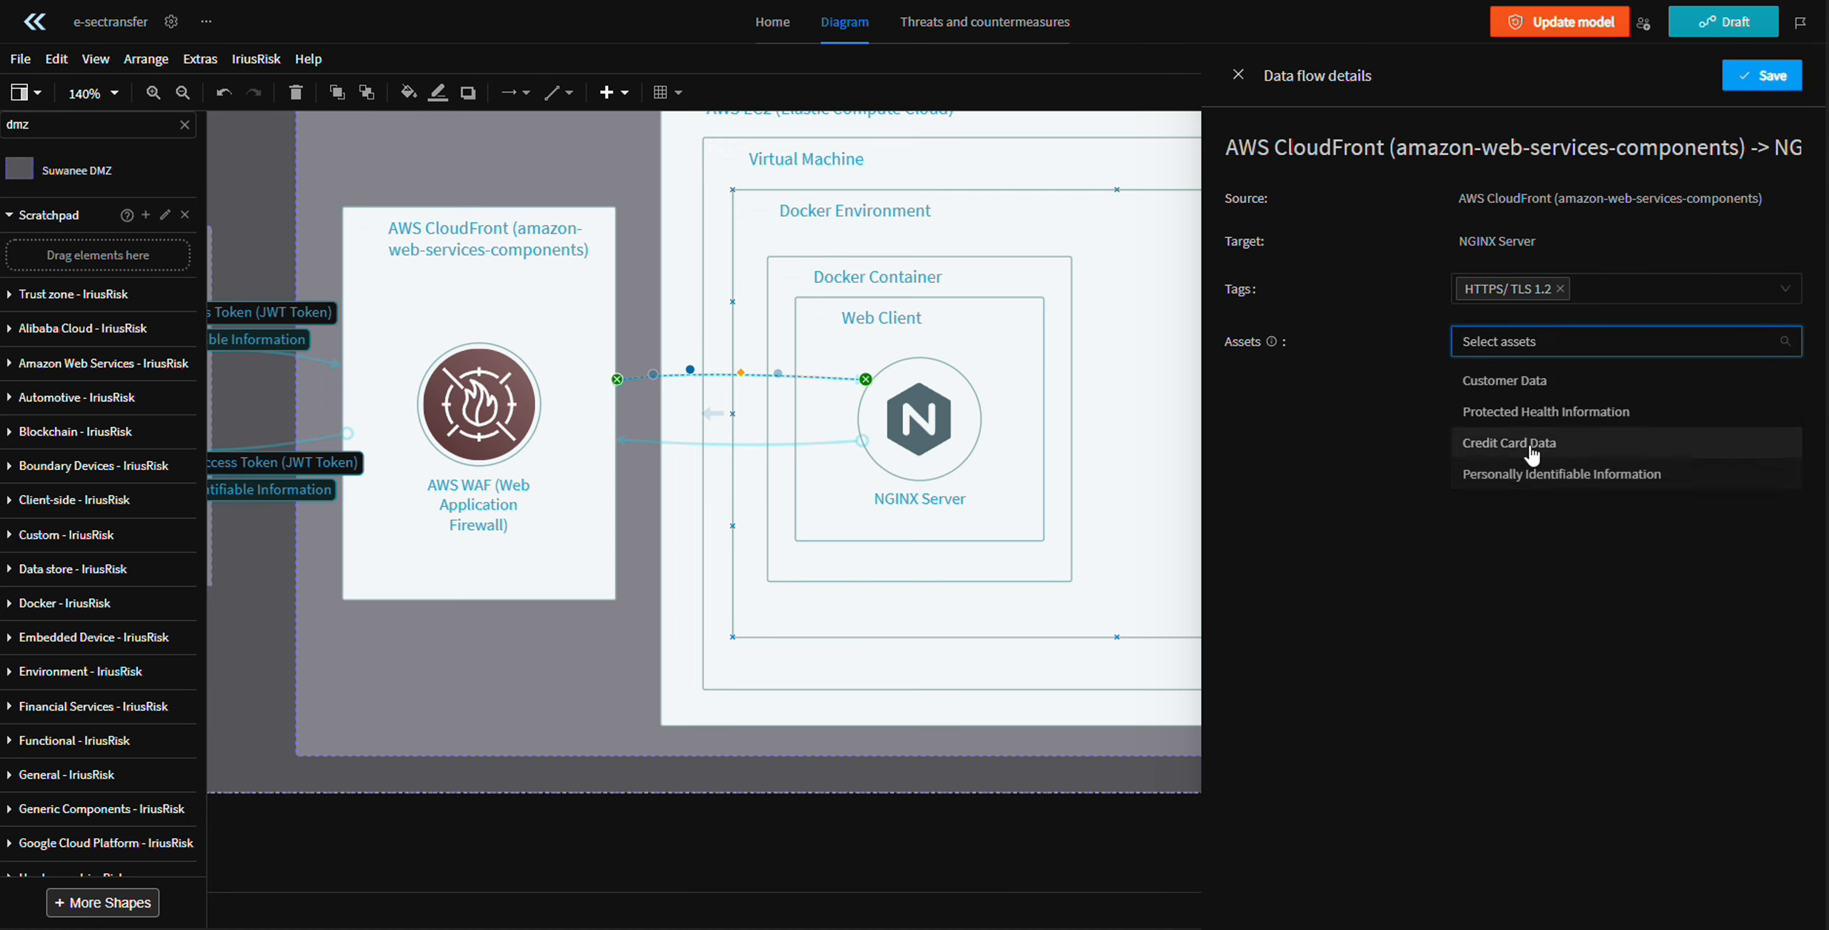
{"action": "left_click", "coordinate": [1653, 477]}
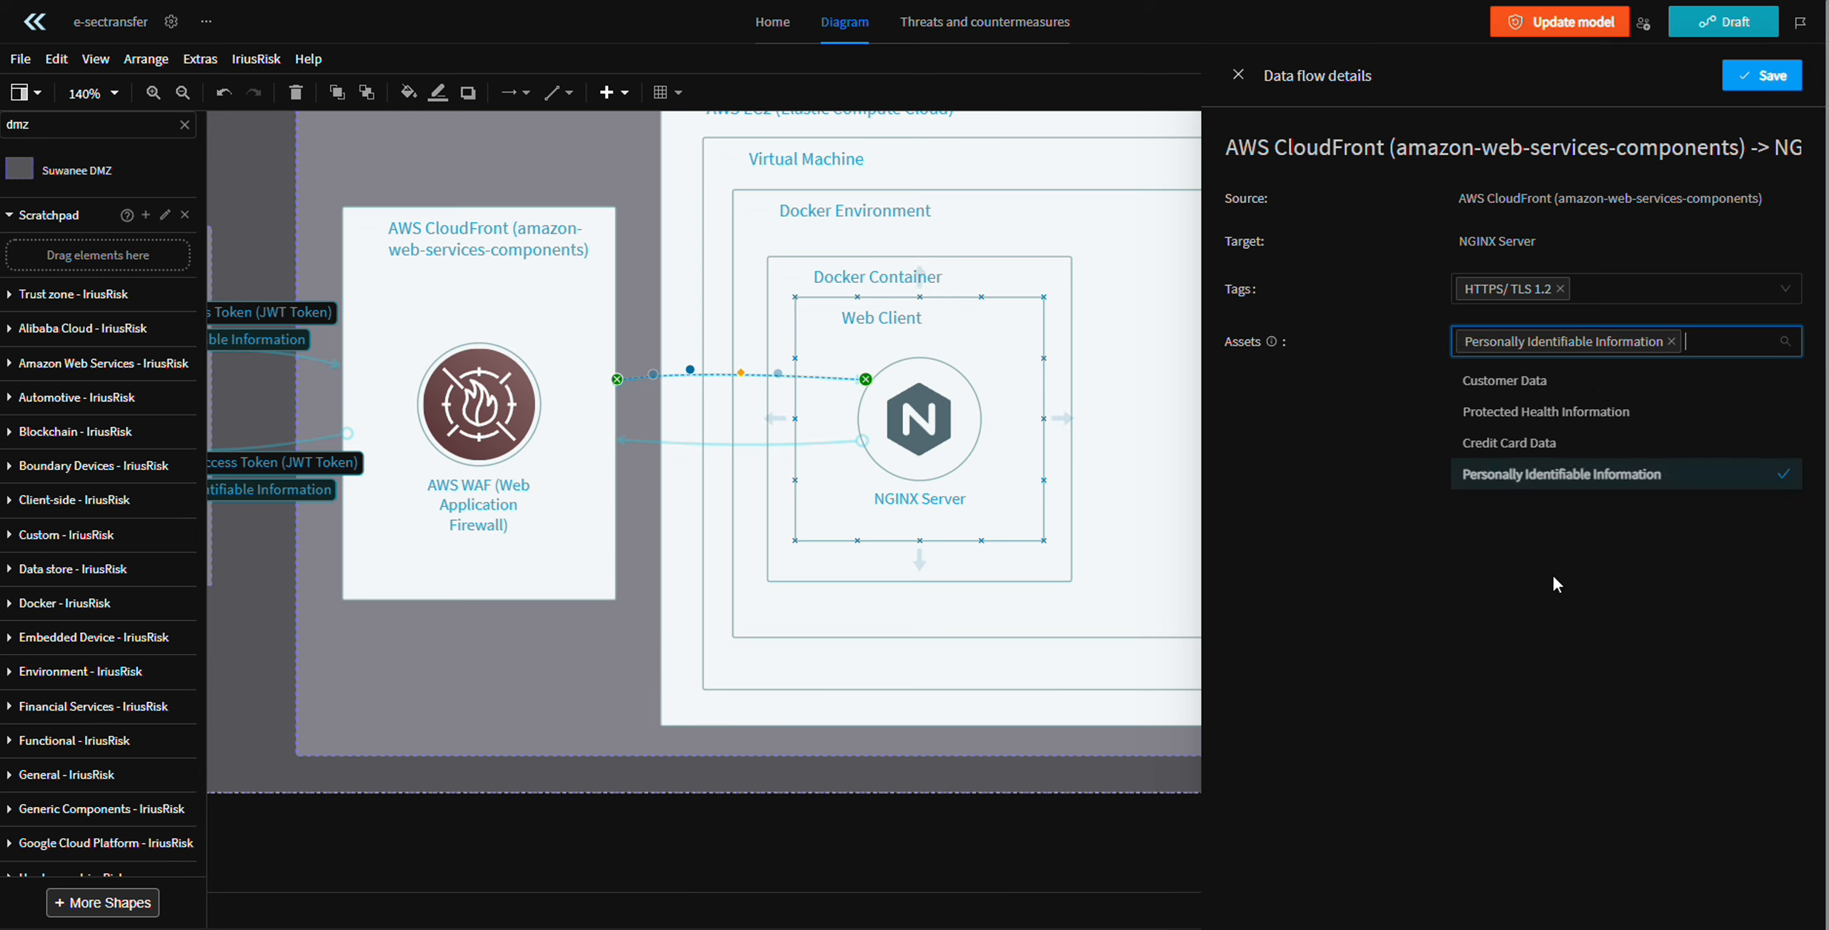
- Add the Access Token (JWT Token) tag to the AWS CloudFront to NGINX Server data flow
{"action": "left_click", "coordinate": [1635, 294]}
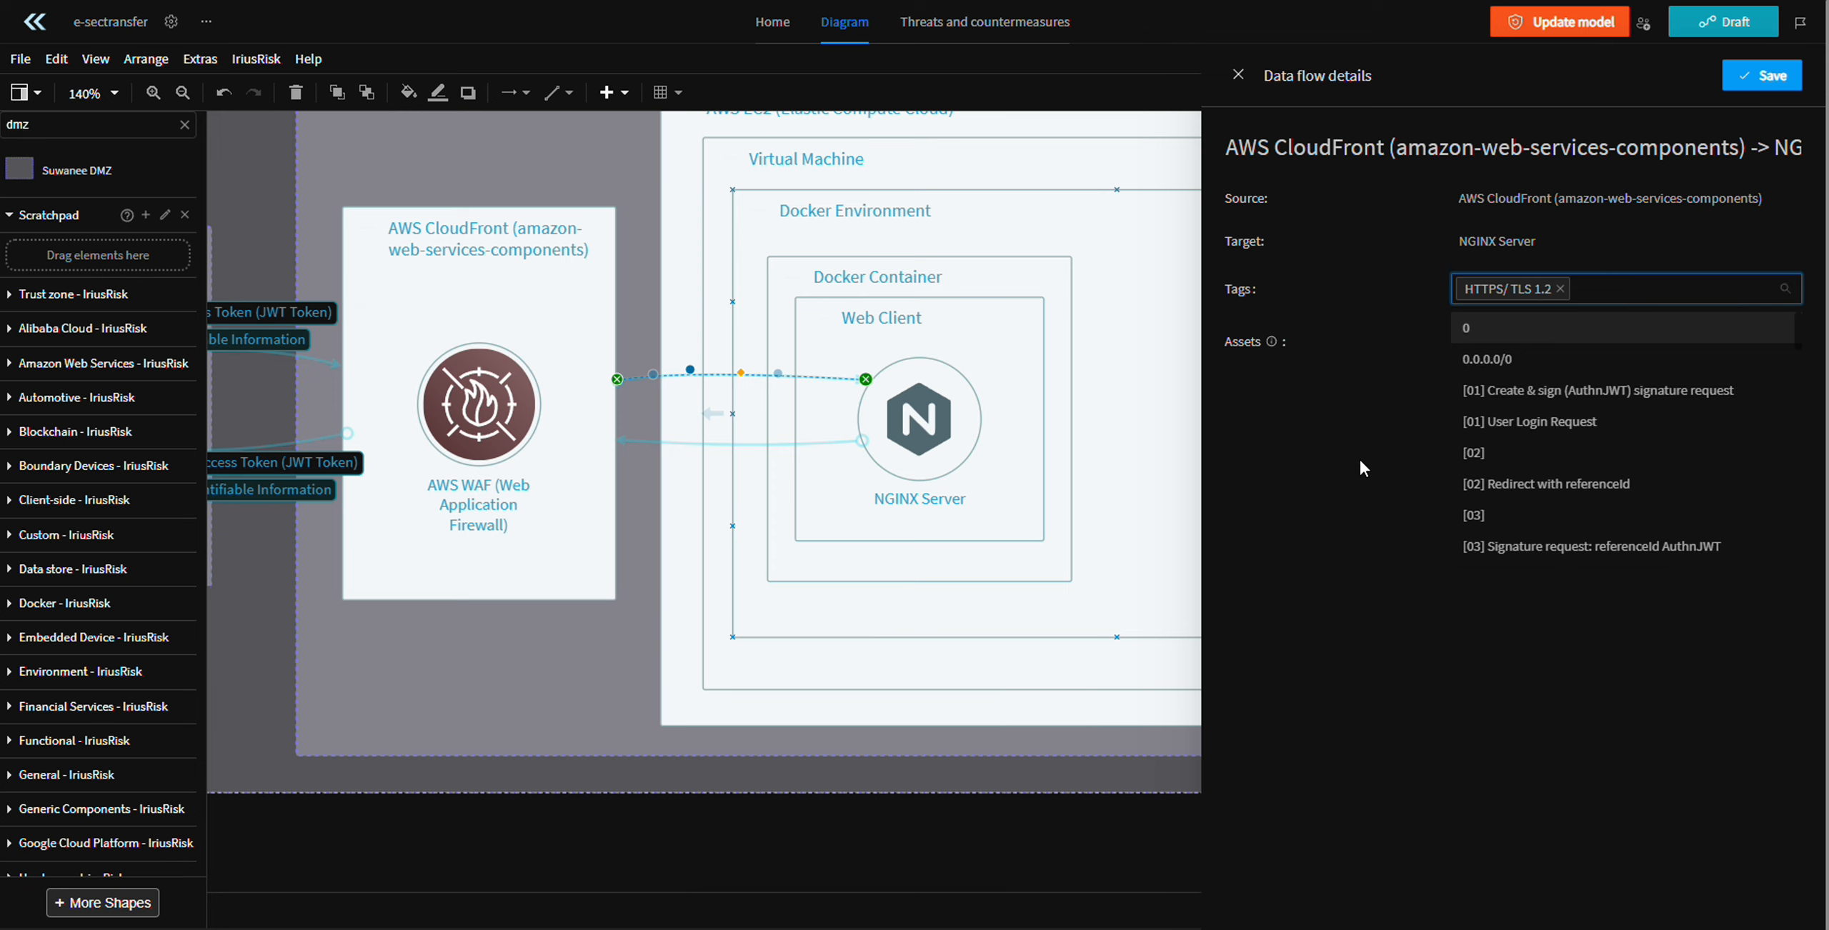
{"action": "left_click", "coordinate": [1324, 475]}
{"action": "left_click", "coordinate": [1632, 288]}
{"action": "type", "text": "Acc"}
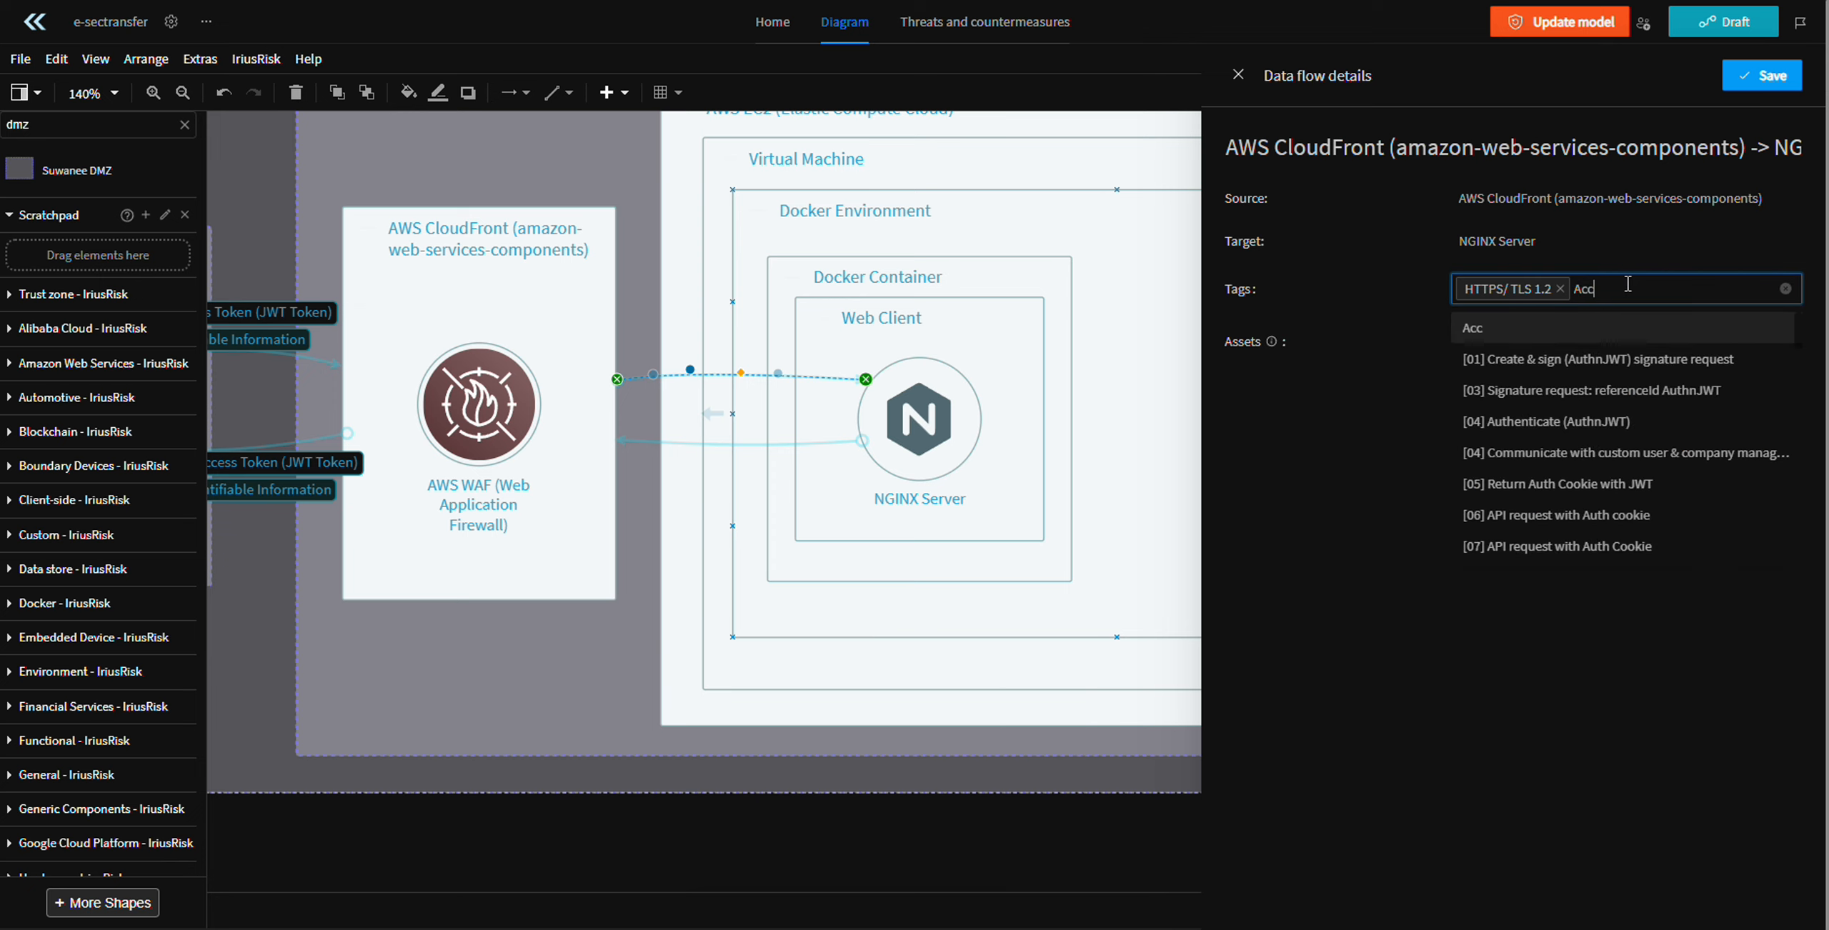
{"action": "type", "text": "3esessToke"}
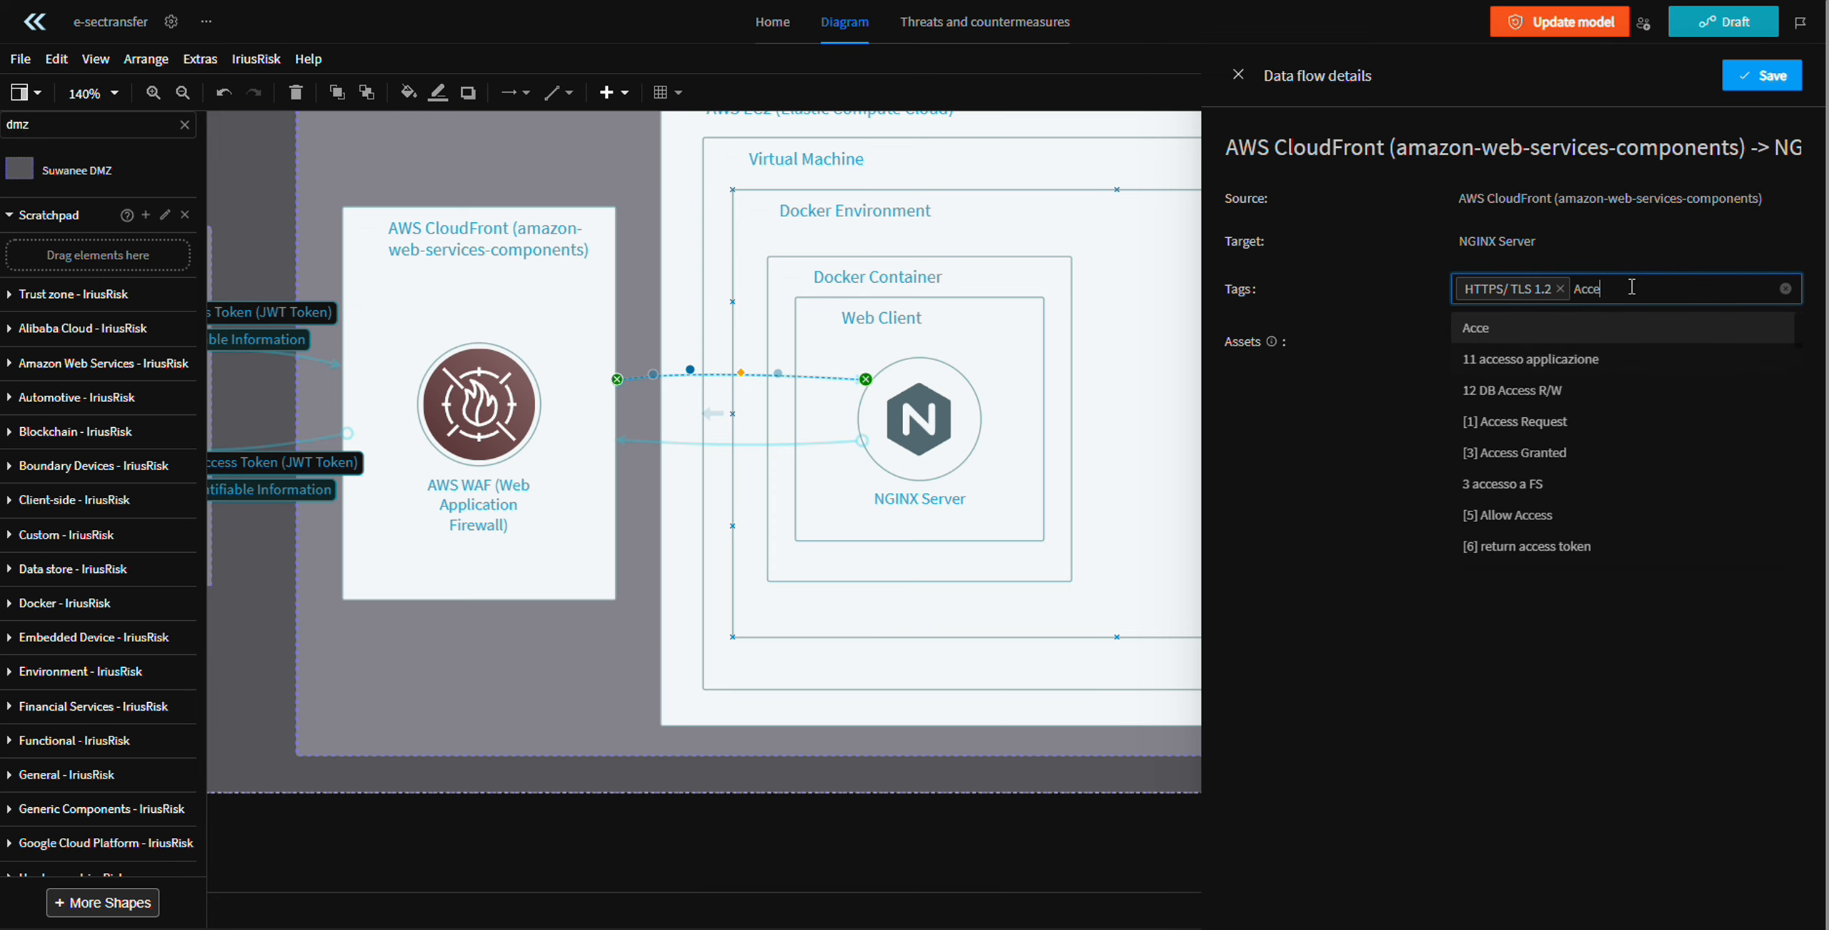
{"action": "key", "text": "BackSpace"}
{"action": "key", "text": "BackSpace"}
{"action": "key", "text": "BackSpace"}
{"action": "key", "text": "BackSpace"}
{"action": "type", "text": "Token"}
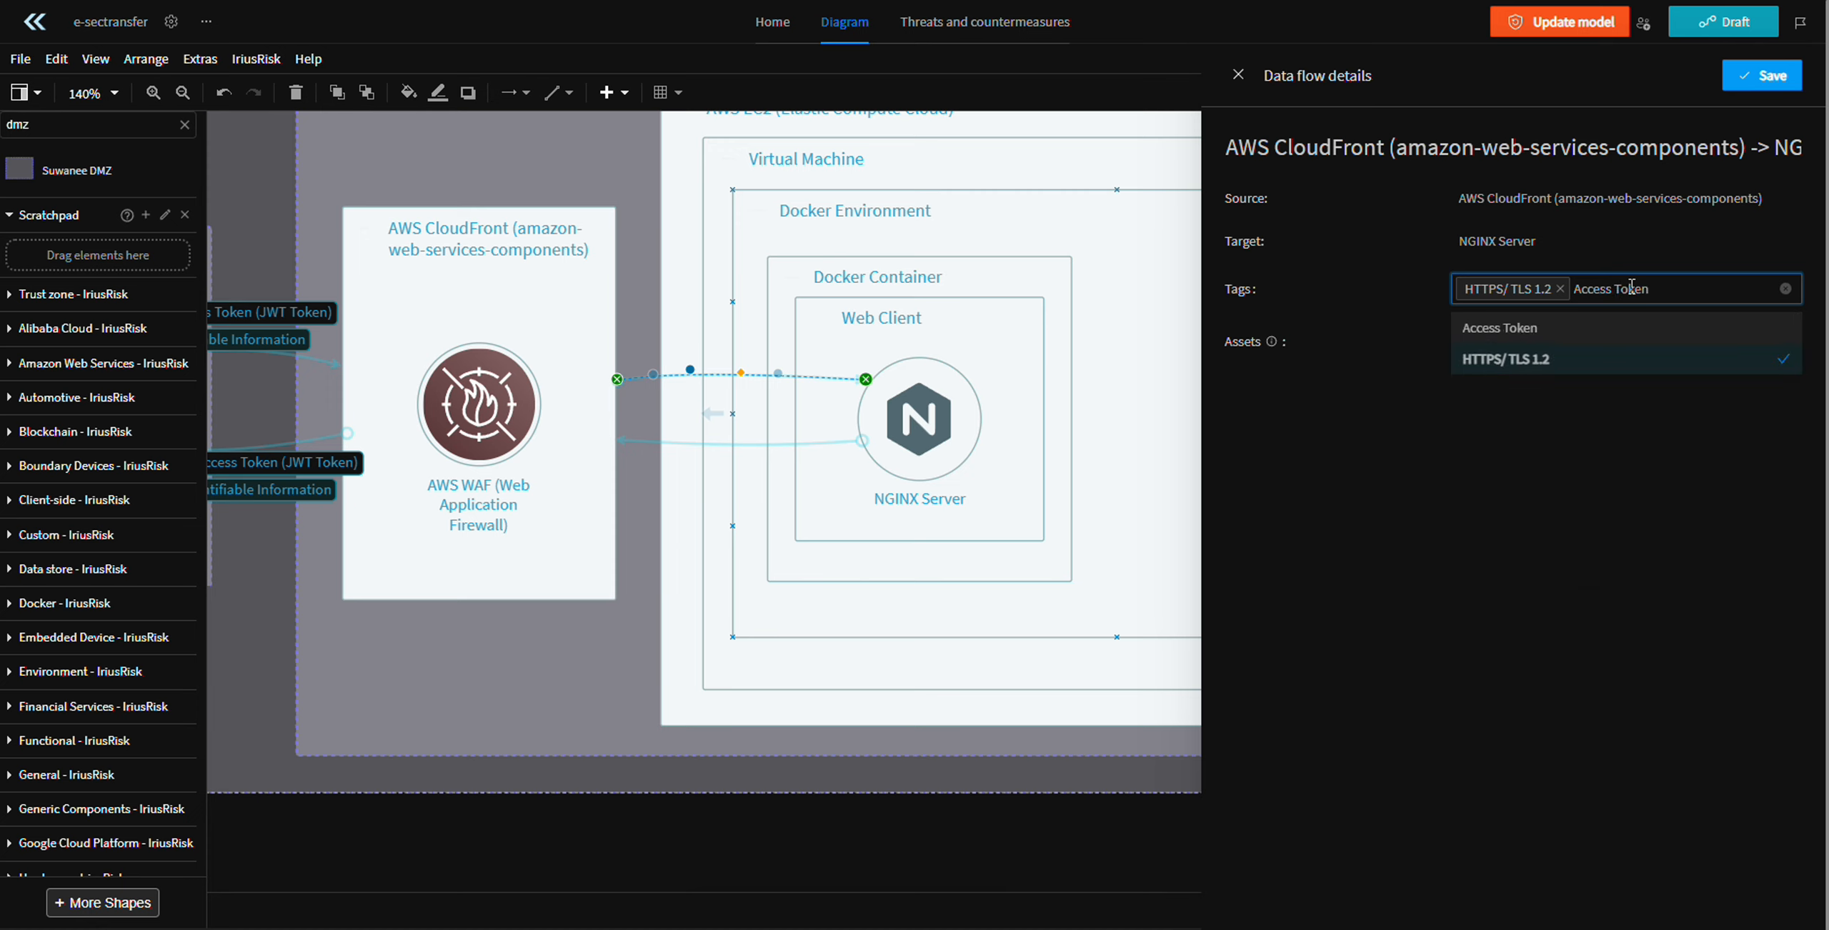
{"action": "left_click", "coordinate": [1620, 431]}
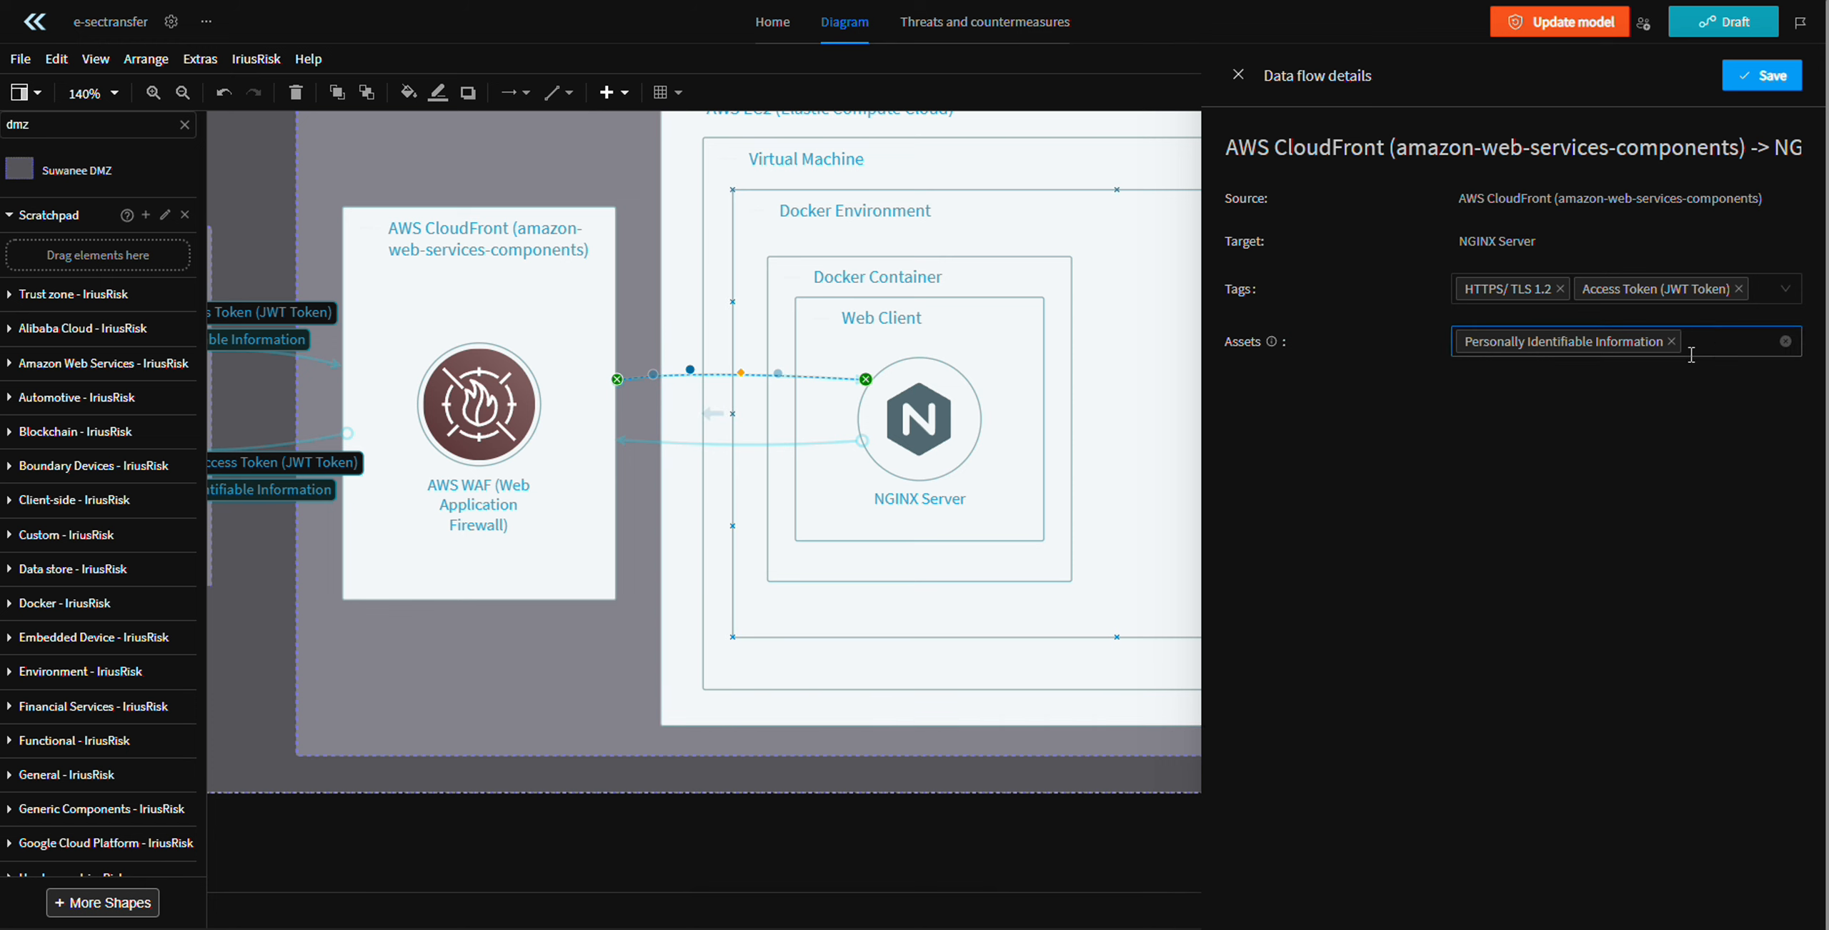
- Remove the Access Token (JWT Token) tag from both data flows between Browser and AWS CloudFront, and shift the return flow's labels slightly up
{"action": "scroll", "coordinate": [768, 365], "scroll_direction": "left", "scroll_amount": 10}
{"action": "right_click", "coordinate": [768, 366]}
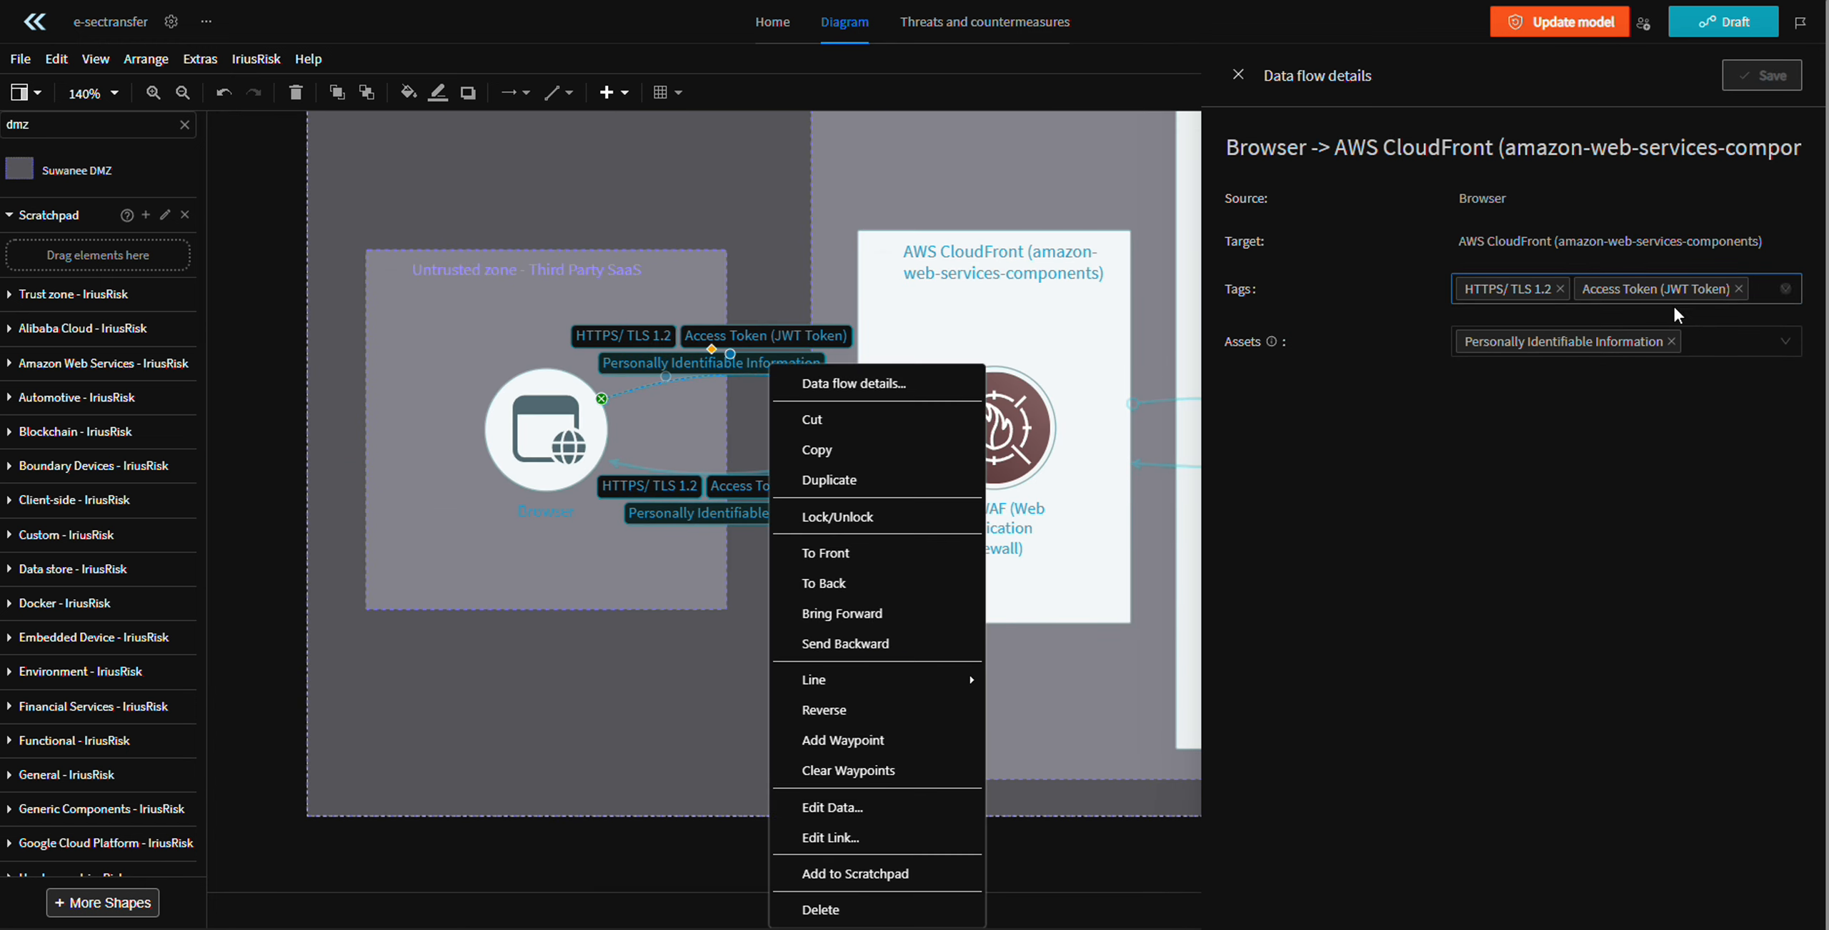
{"action": "left_click", "coordinate": [1737, 289]}
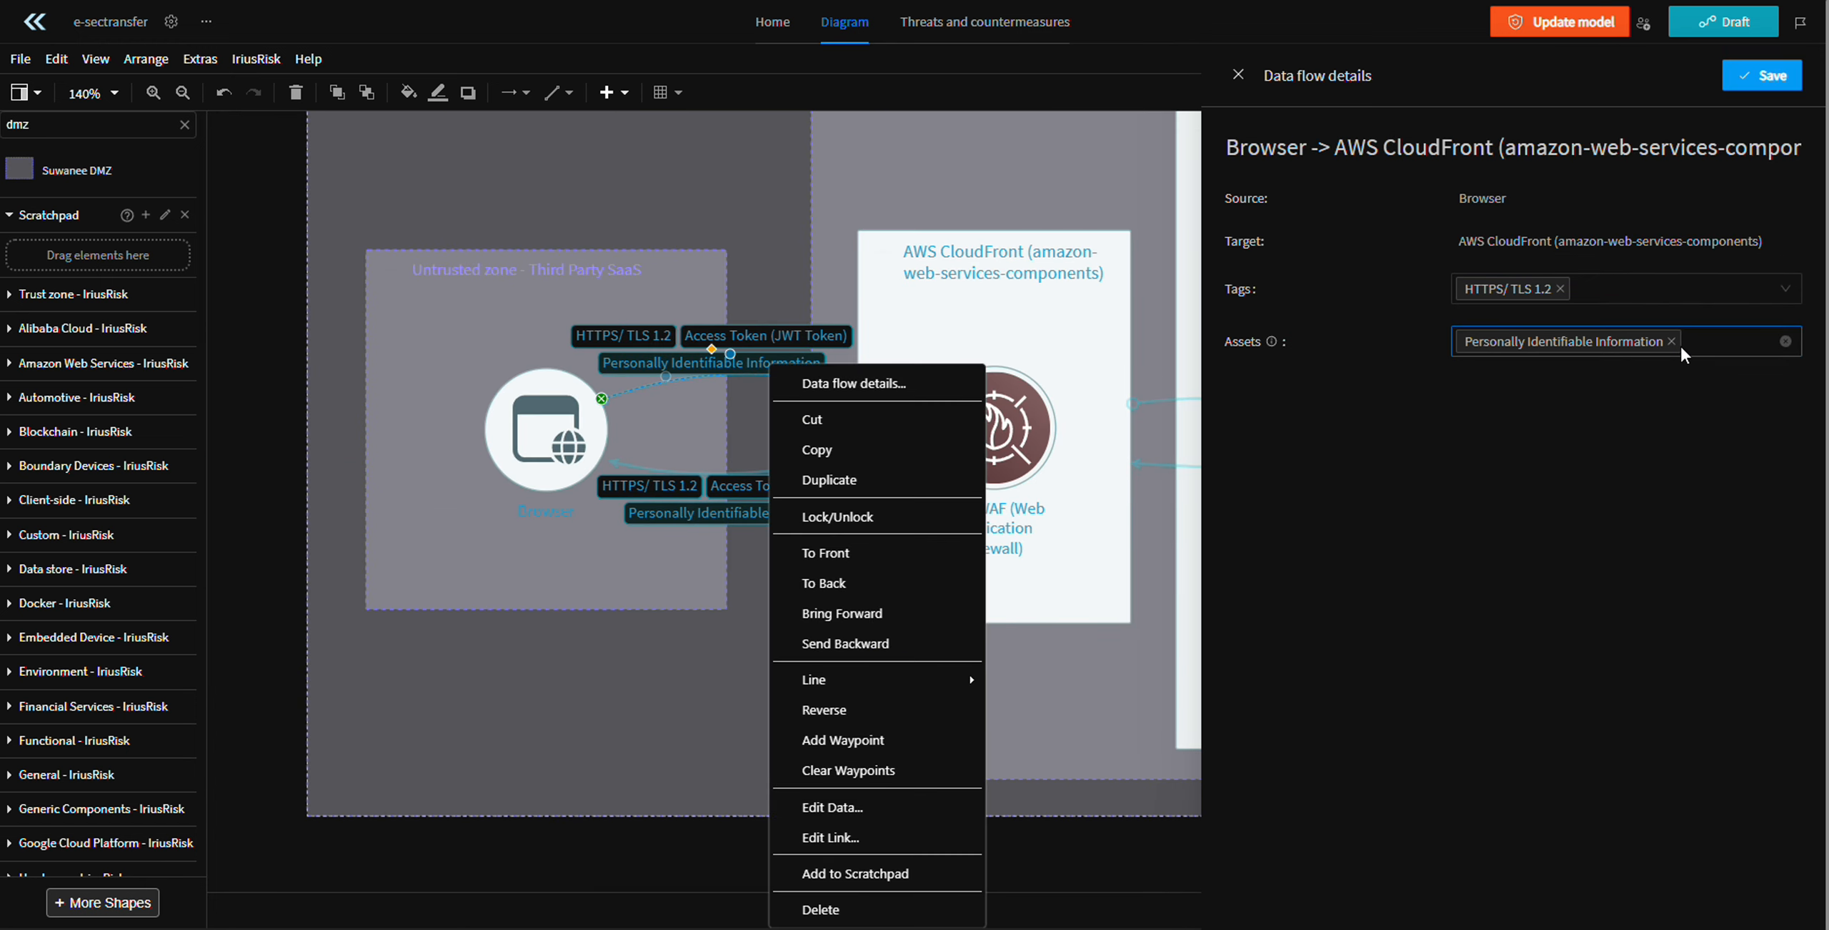
{"action": "left_click", "coordinate": [1761, 77]}
{"action": "left_click", "coordinate": [693, 616]}
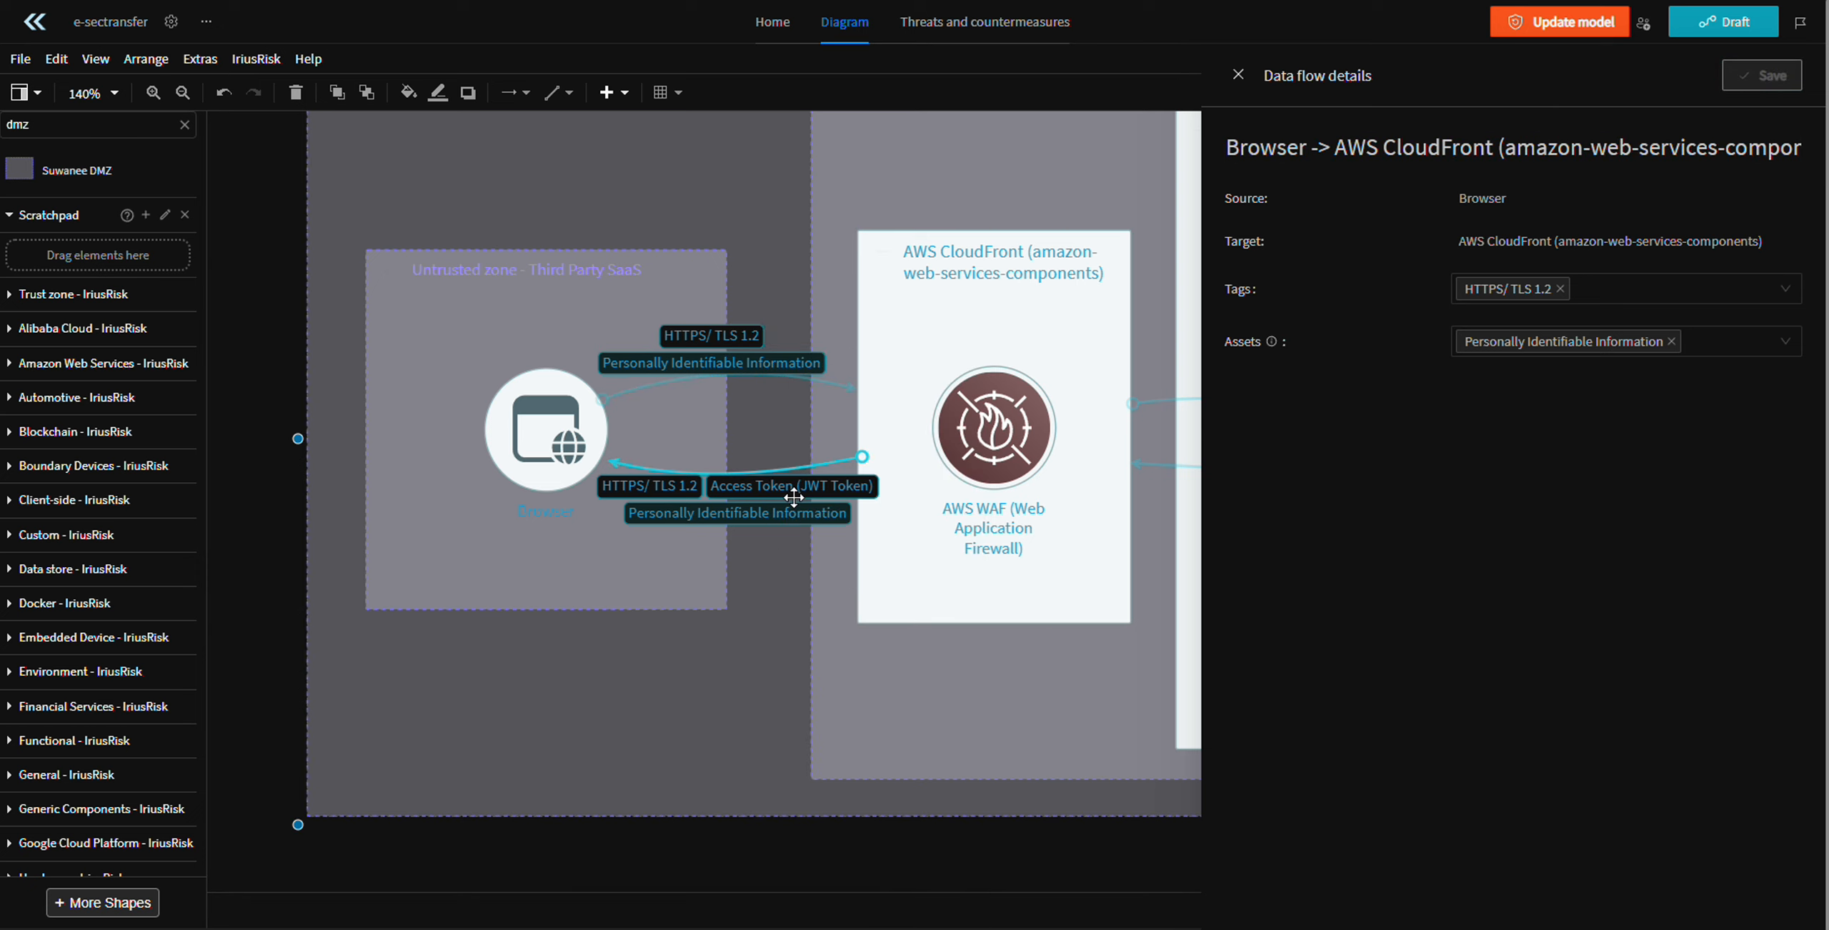
{"action": "left_click", "coordinate": [729, 489]}
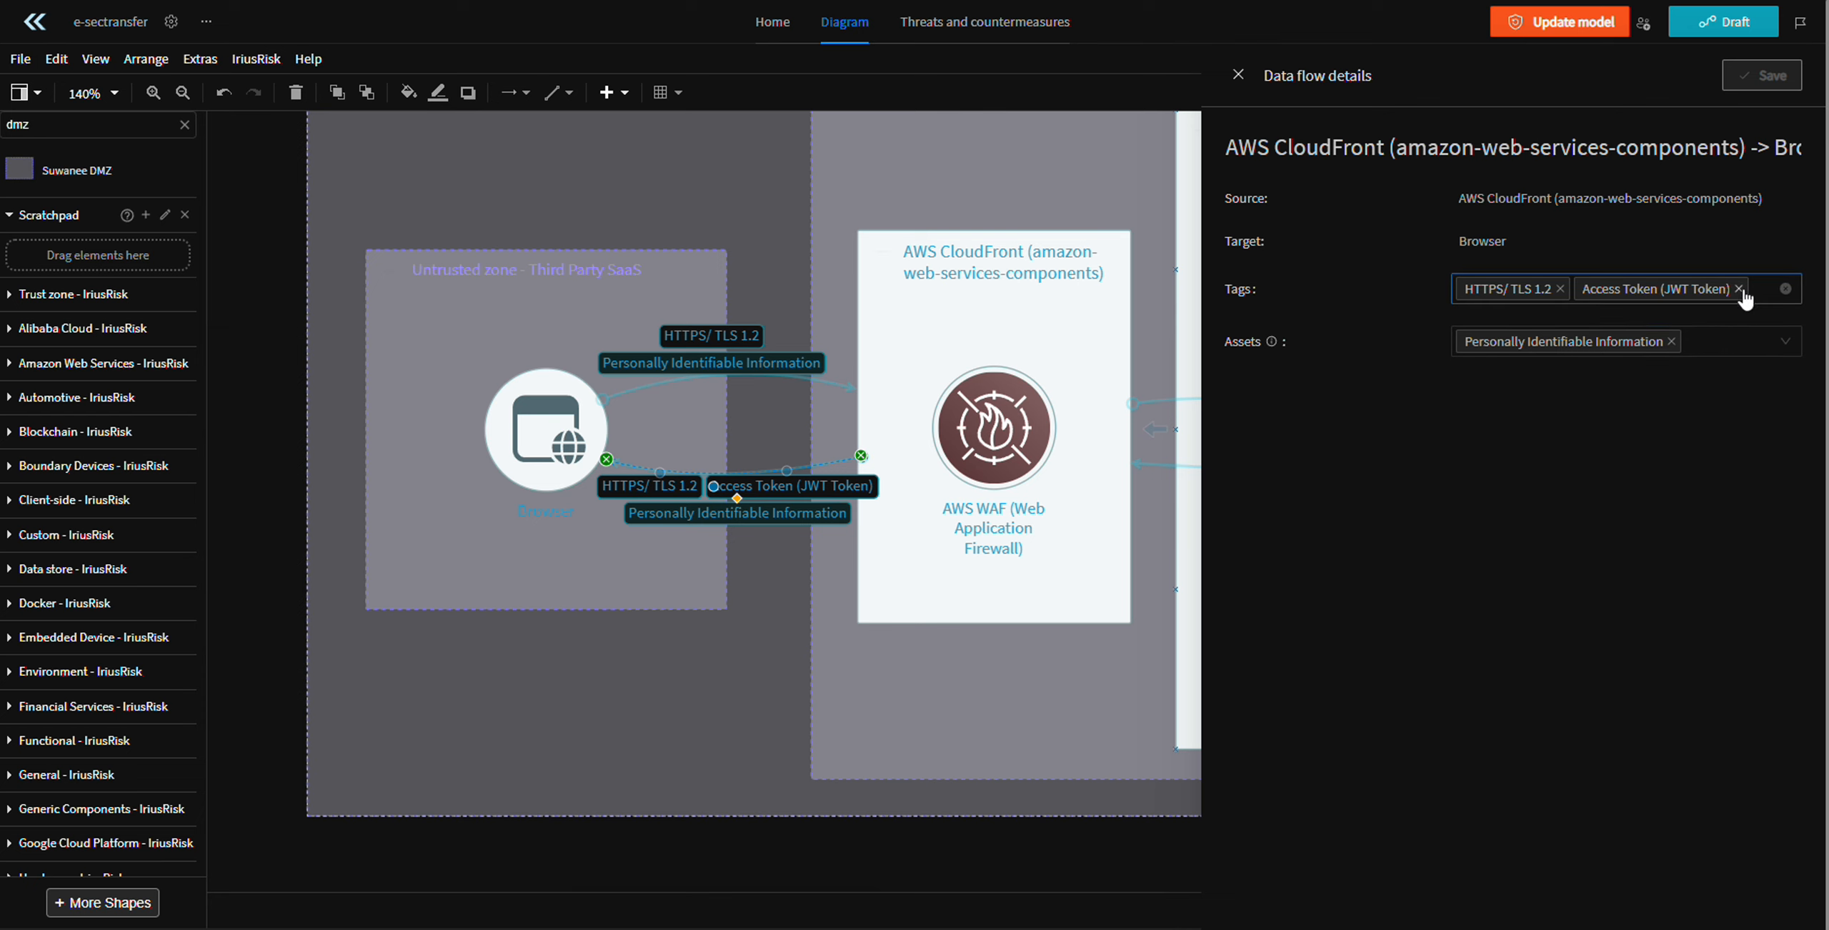
{"action": "left_click_drag", "start_coordinate": [957, 375], "coordinate": [798, 352]}
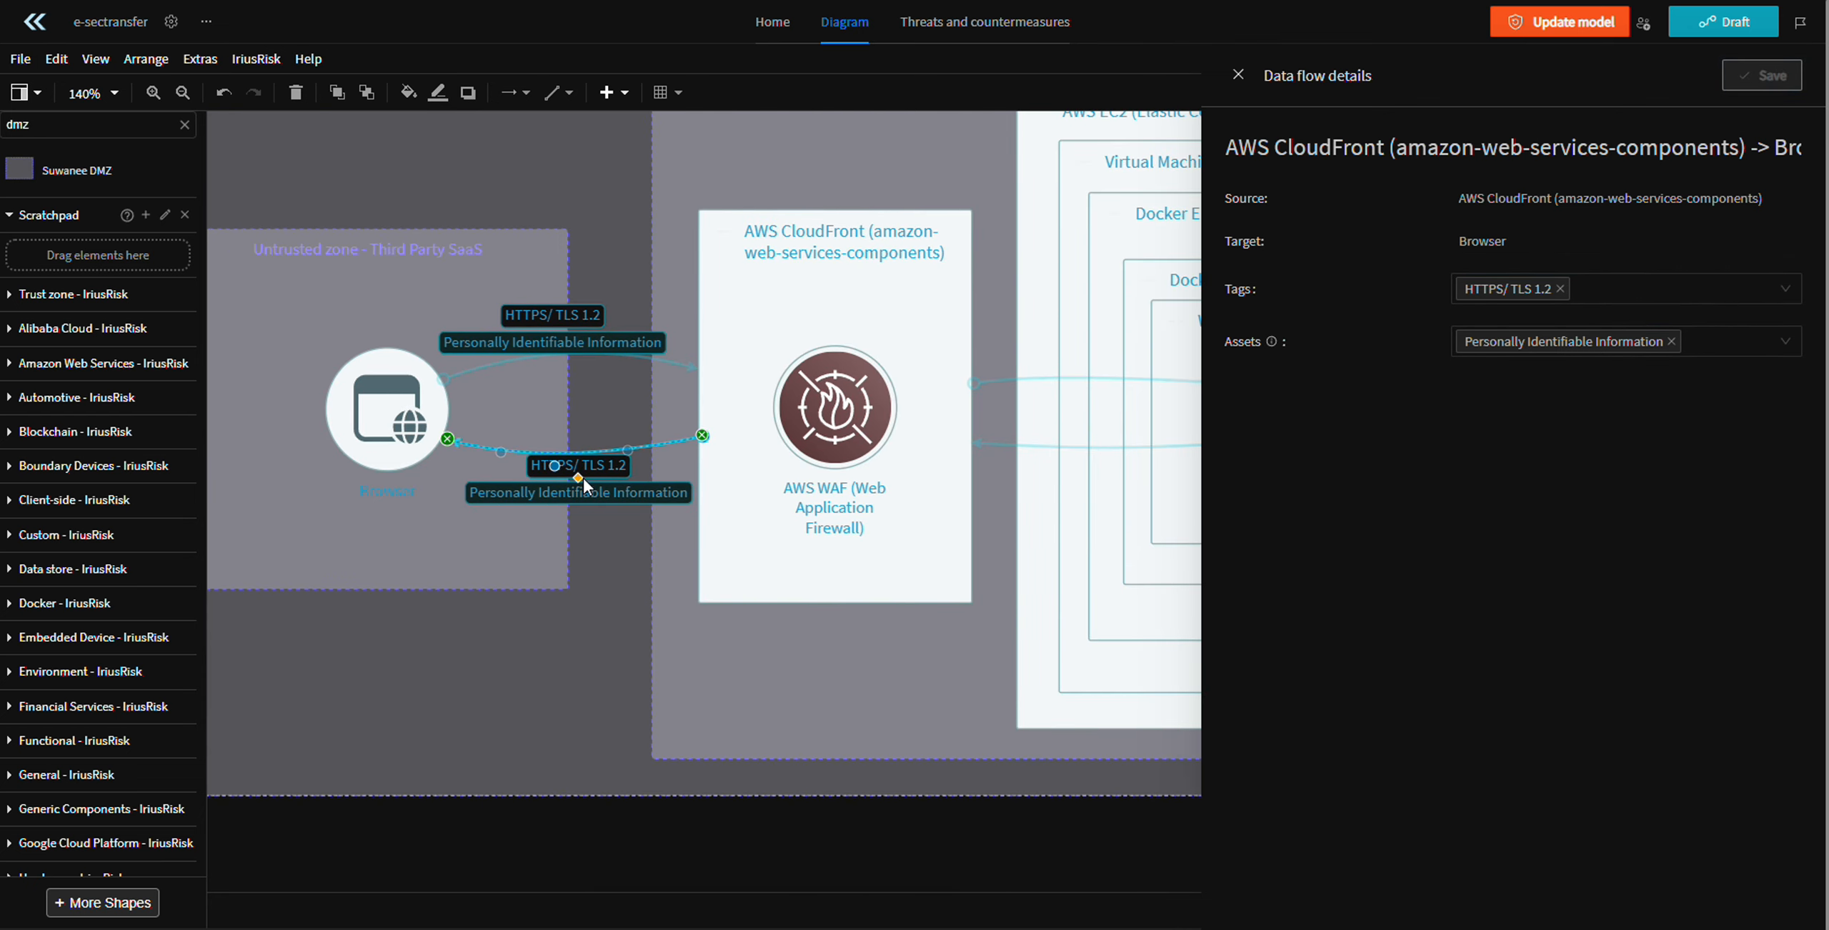
{"action": "left_click_drag", "start_coordinate": [581, 483], "coordinate": [564, 475]}
- Tag the AWS CloudFront to NGINX Server data flow with only Access Token (JWT Token)
{"action": "left_click_drag", "start_coordinate": [805, 563], "coordinate": [474, 605]}
{"action": "left_click", "coordinate": [764, 420]}
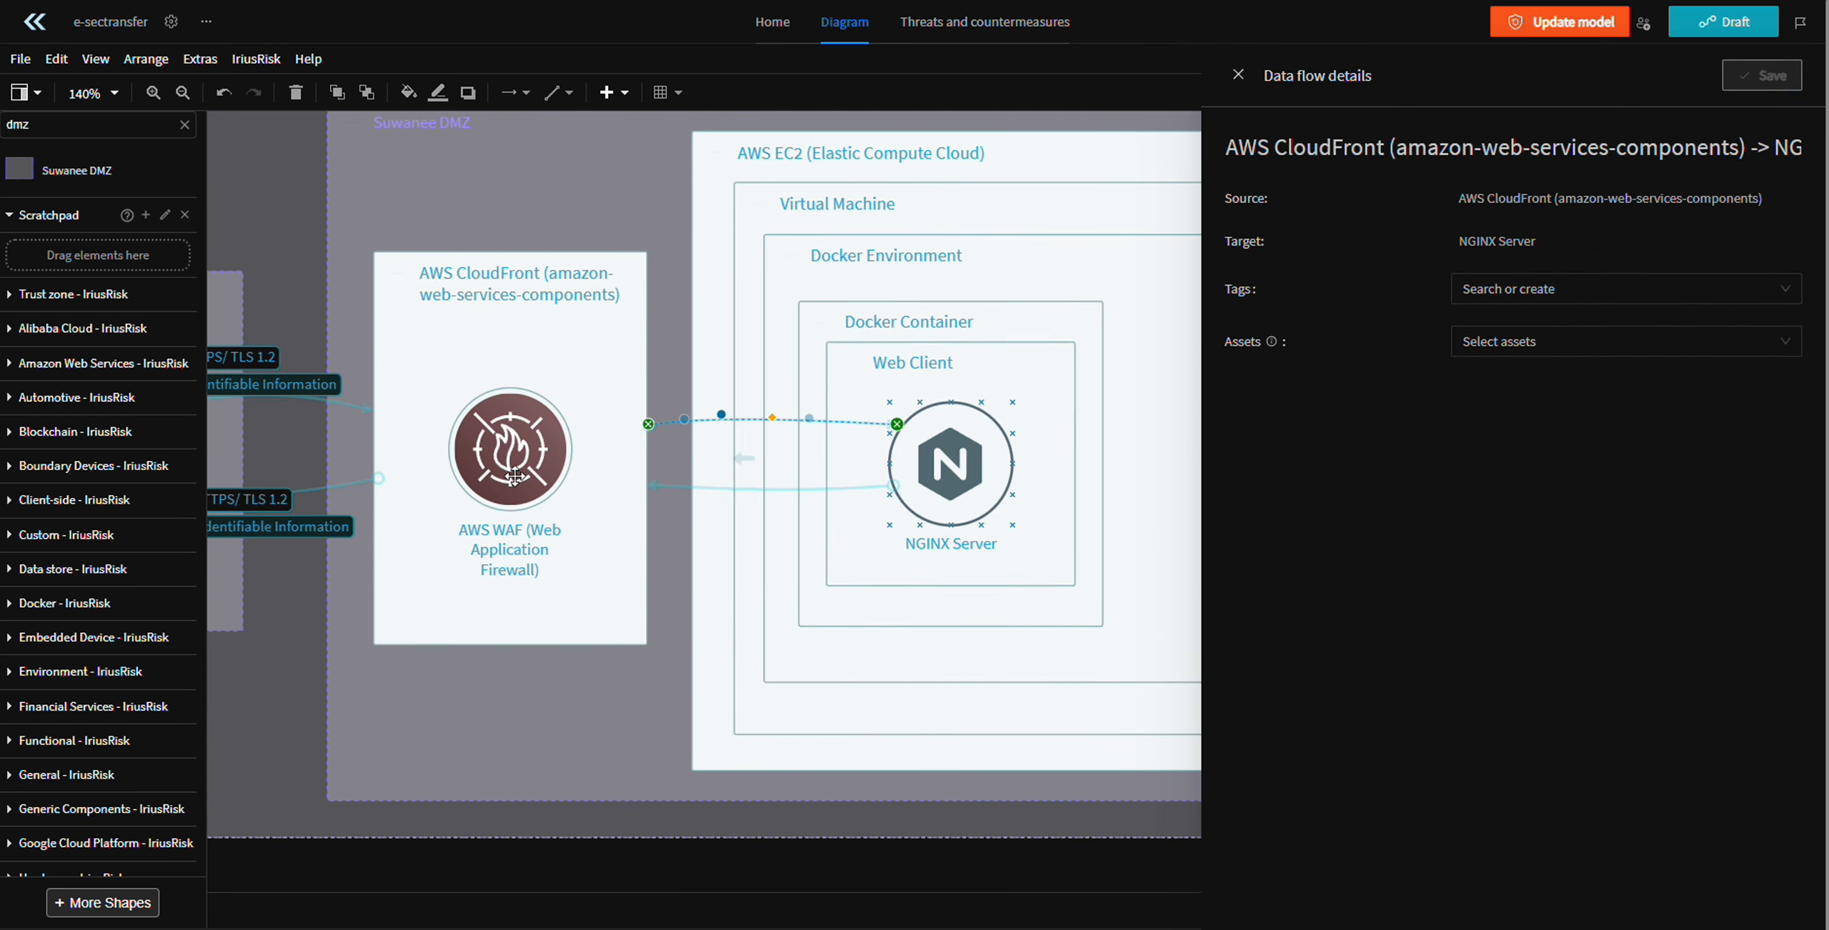
{"action": "left_click_drag", "start_coordinate": [936, 511], "coordinate": [1163, 541]}
{"action": "left_click", "coordinate": [1486, 301]}
{"action": "type", "text": "Acces"}
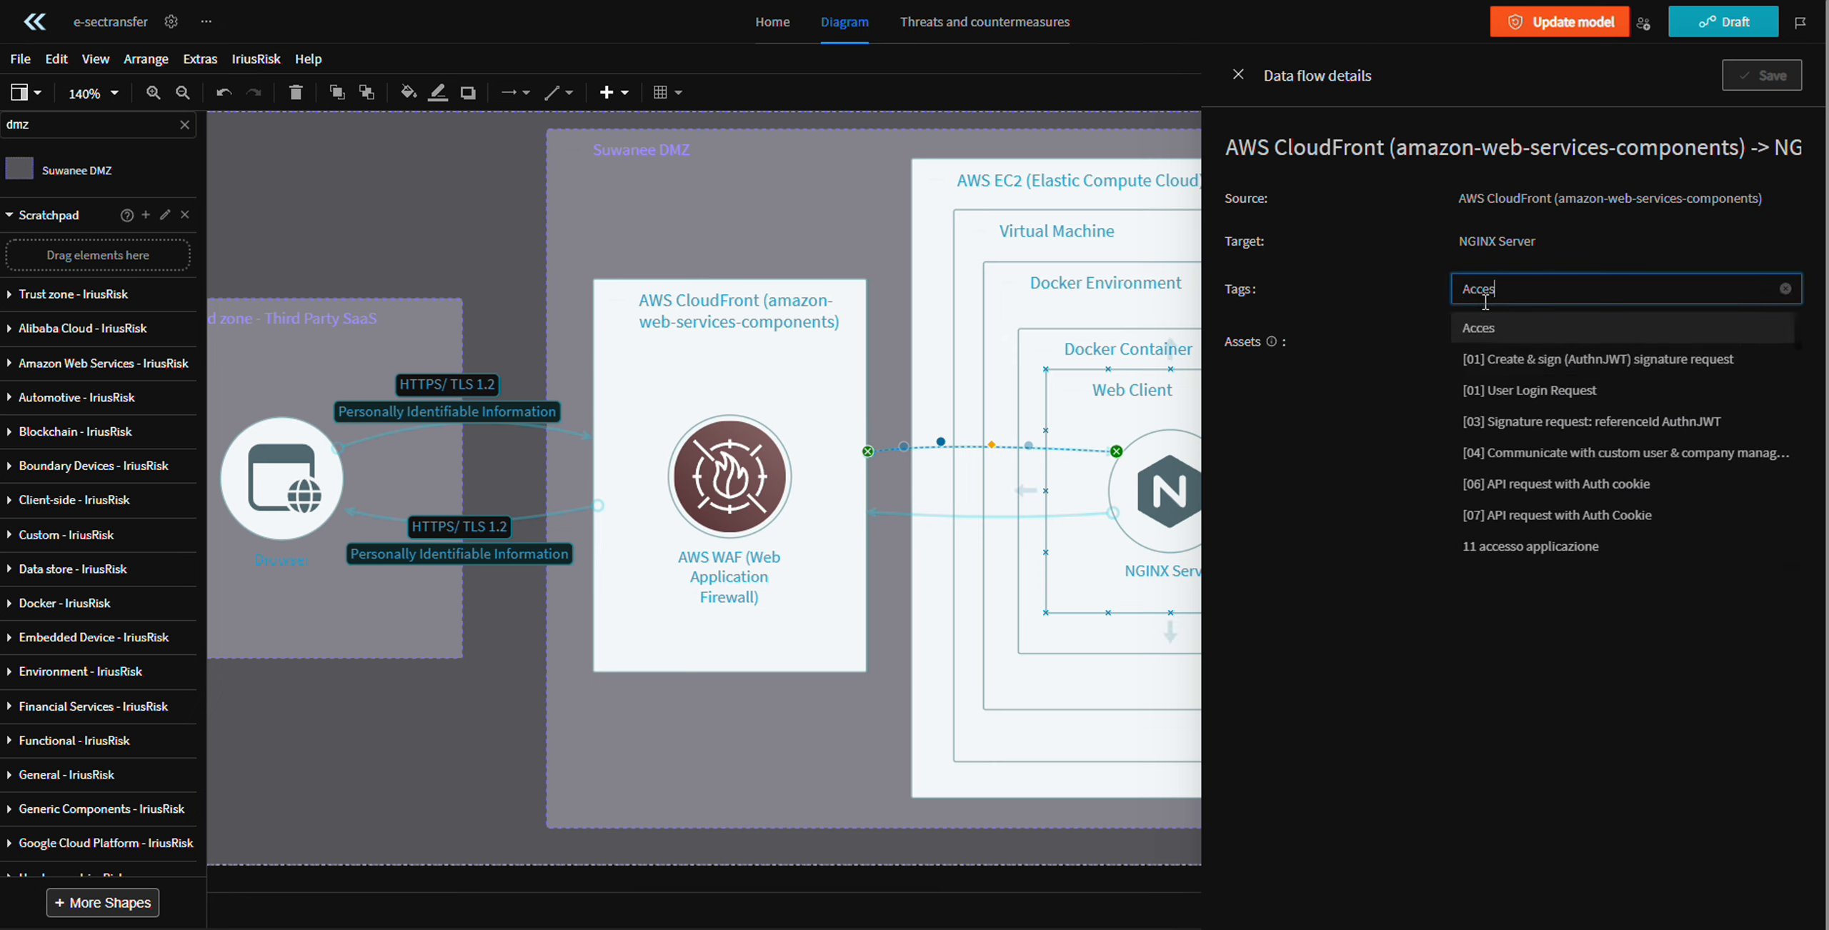
{"action": "type", "text": "s Token"}
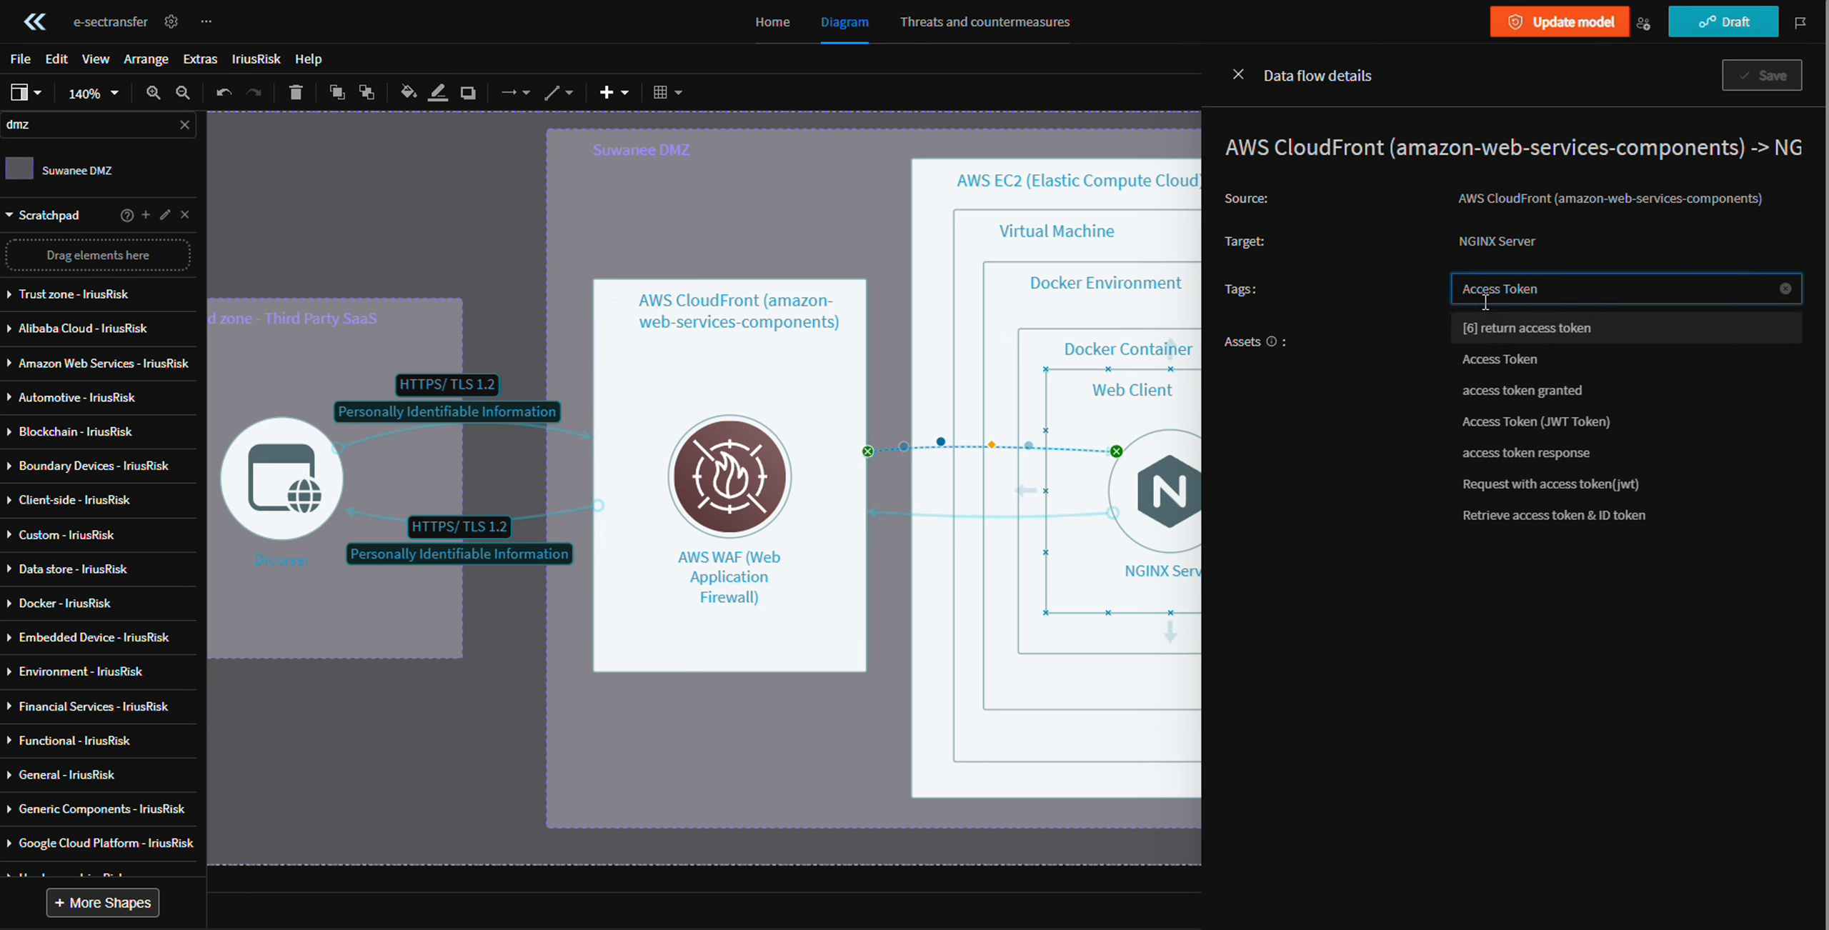
{"action": "key", "text": "Down"}
{"action": "key", "text": "Down"}
{"action": "key", "text": "Down"}
{"action": "key", "text": "Return"}
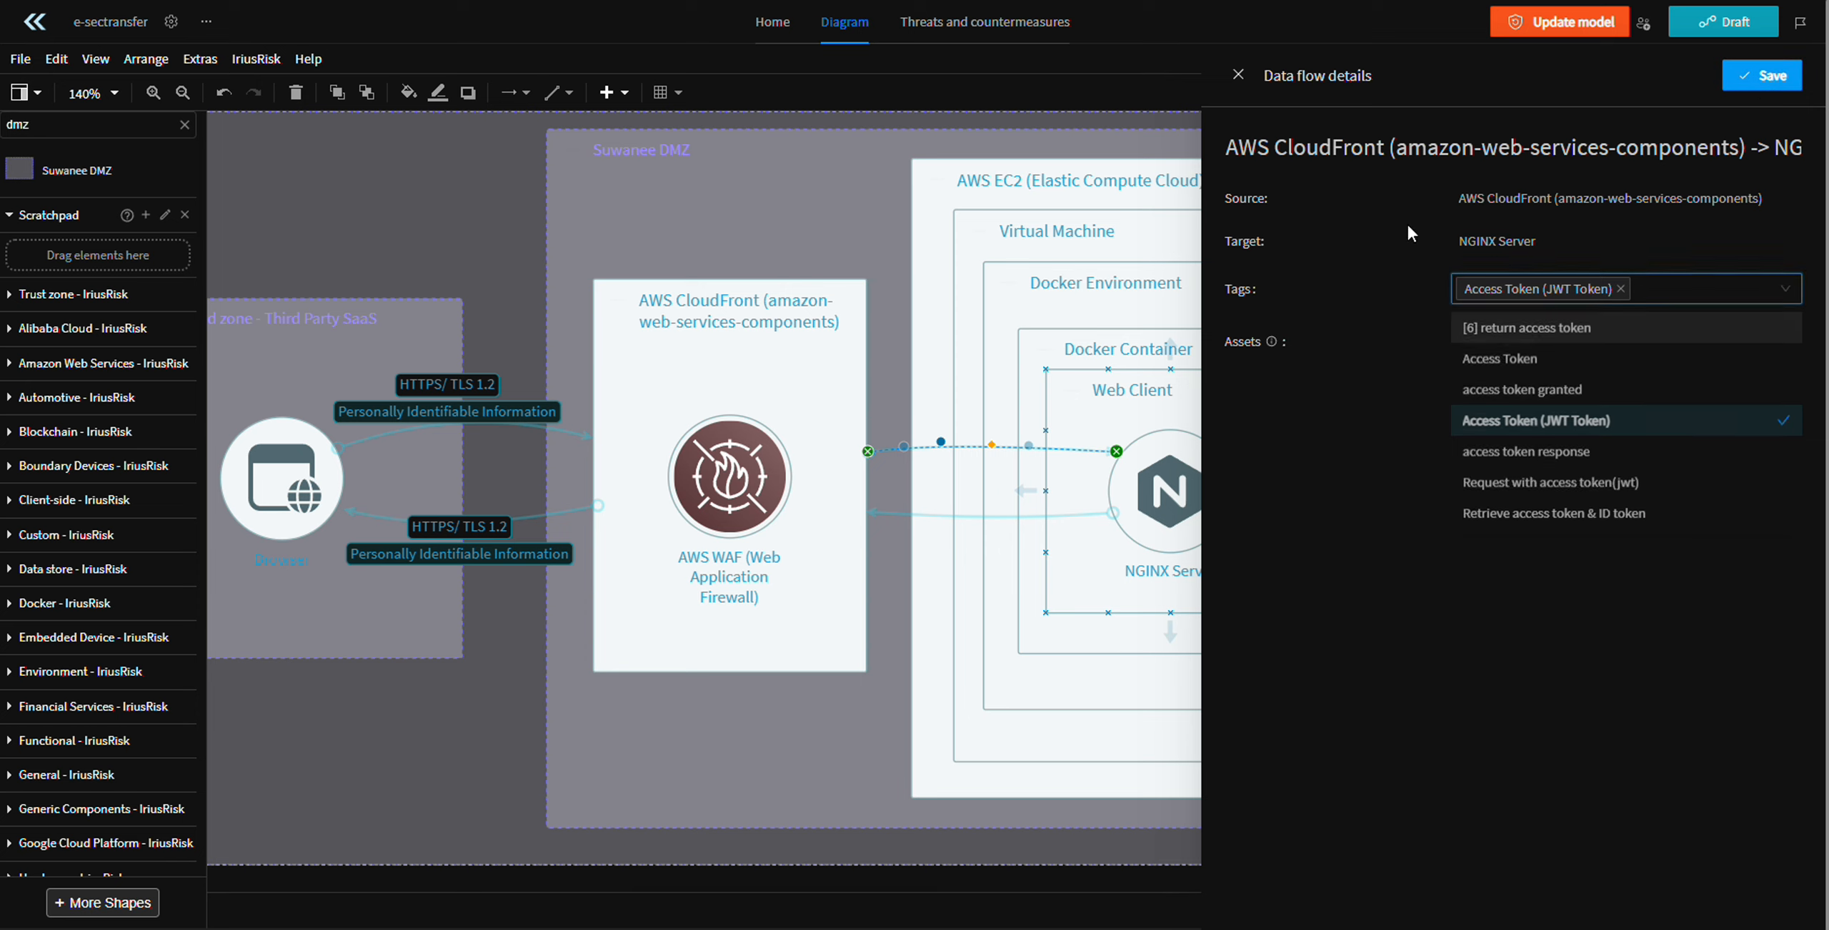
- Save Customer Data, Credit Card Data and Personally Identifiable Information as assets of the AWS CloudFront to NGINX Server flow, and move its labels up
{"action": "left_click", "coordinate": [1500, 341]}
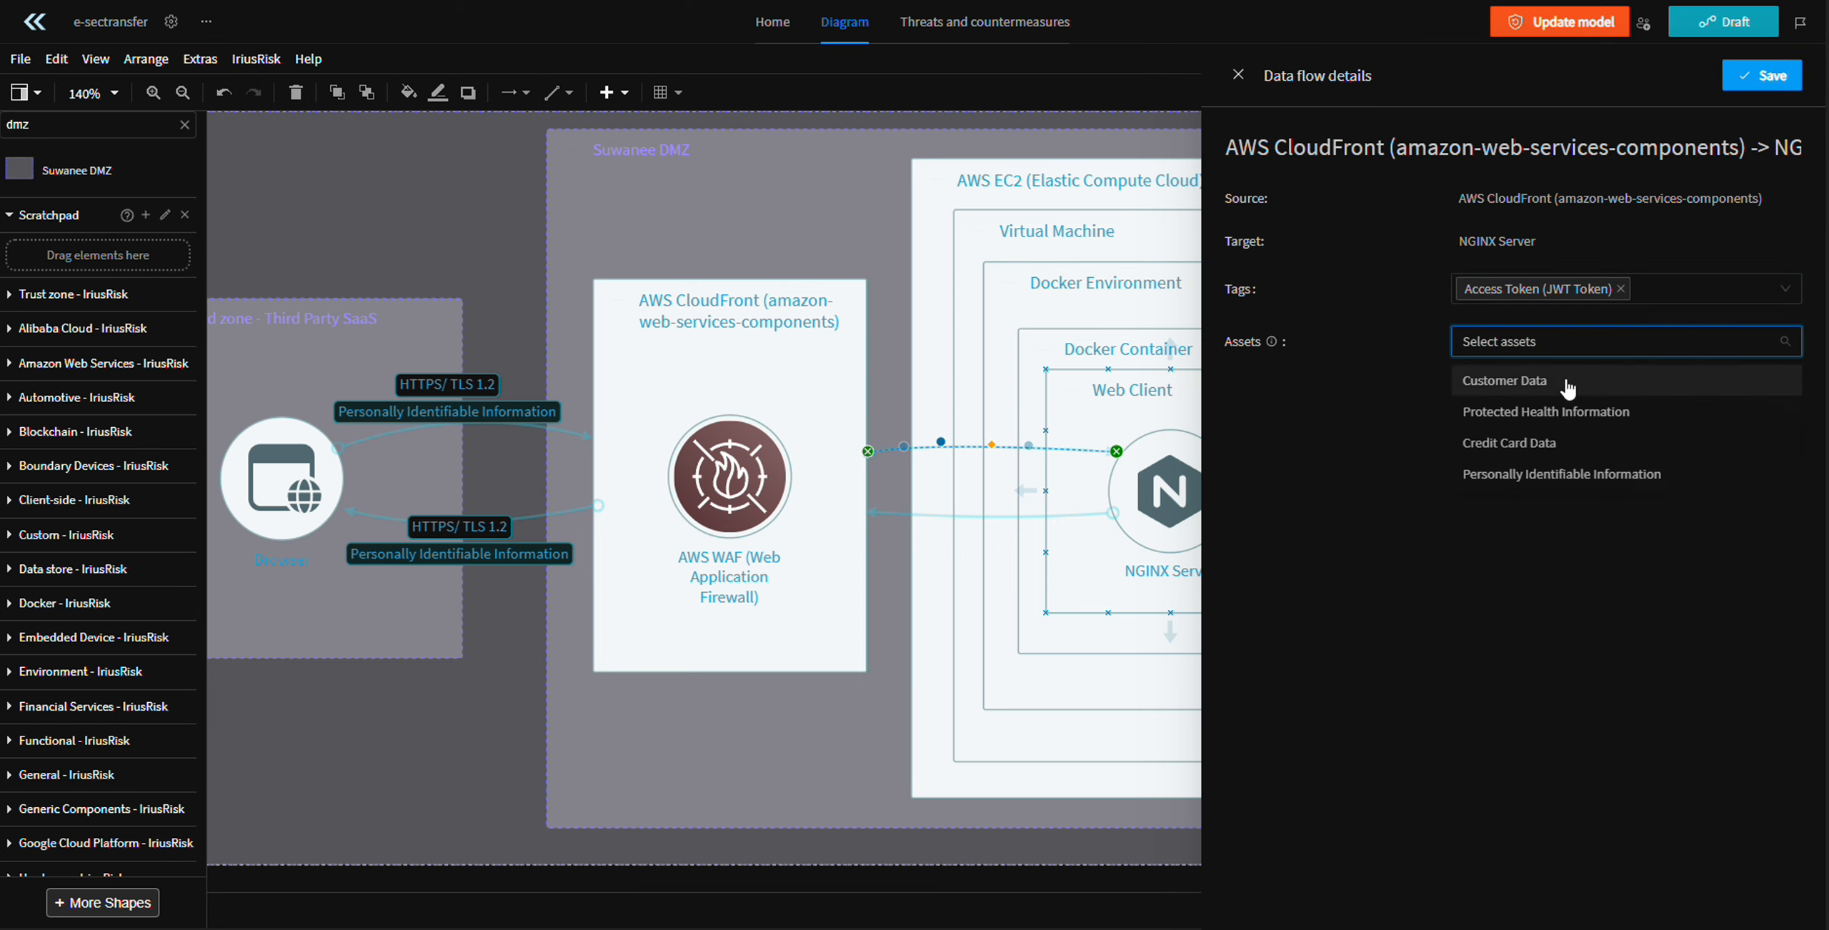
{"action": "left_click", "coordinate": [1507, 382]}
{"action": "left_click", "coordinate": [1500, 443]}
{"action": "left_click", "coordinate": [1536, 474]}
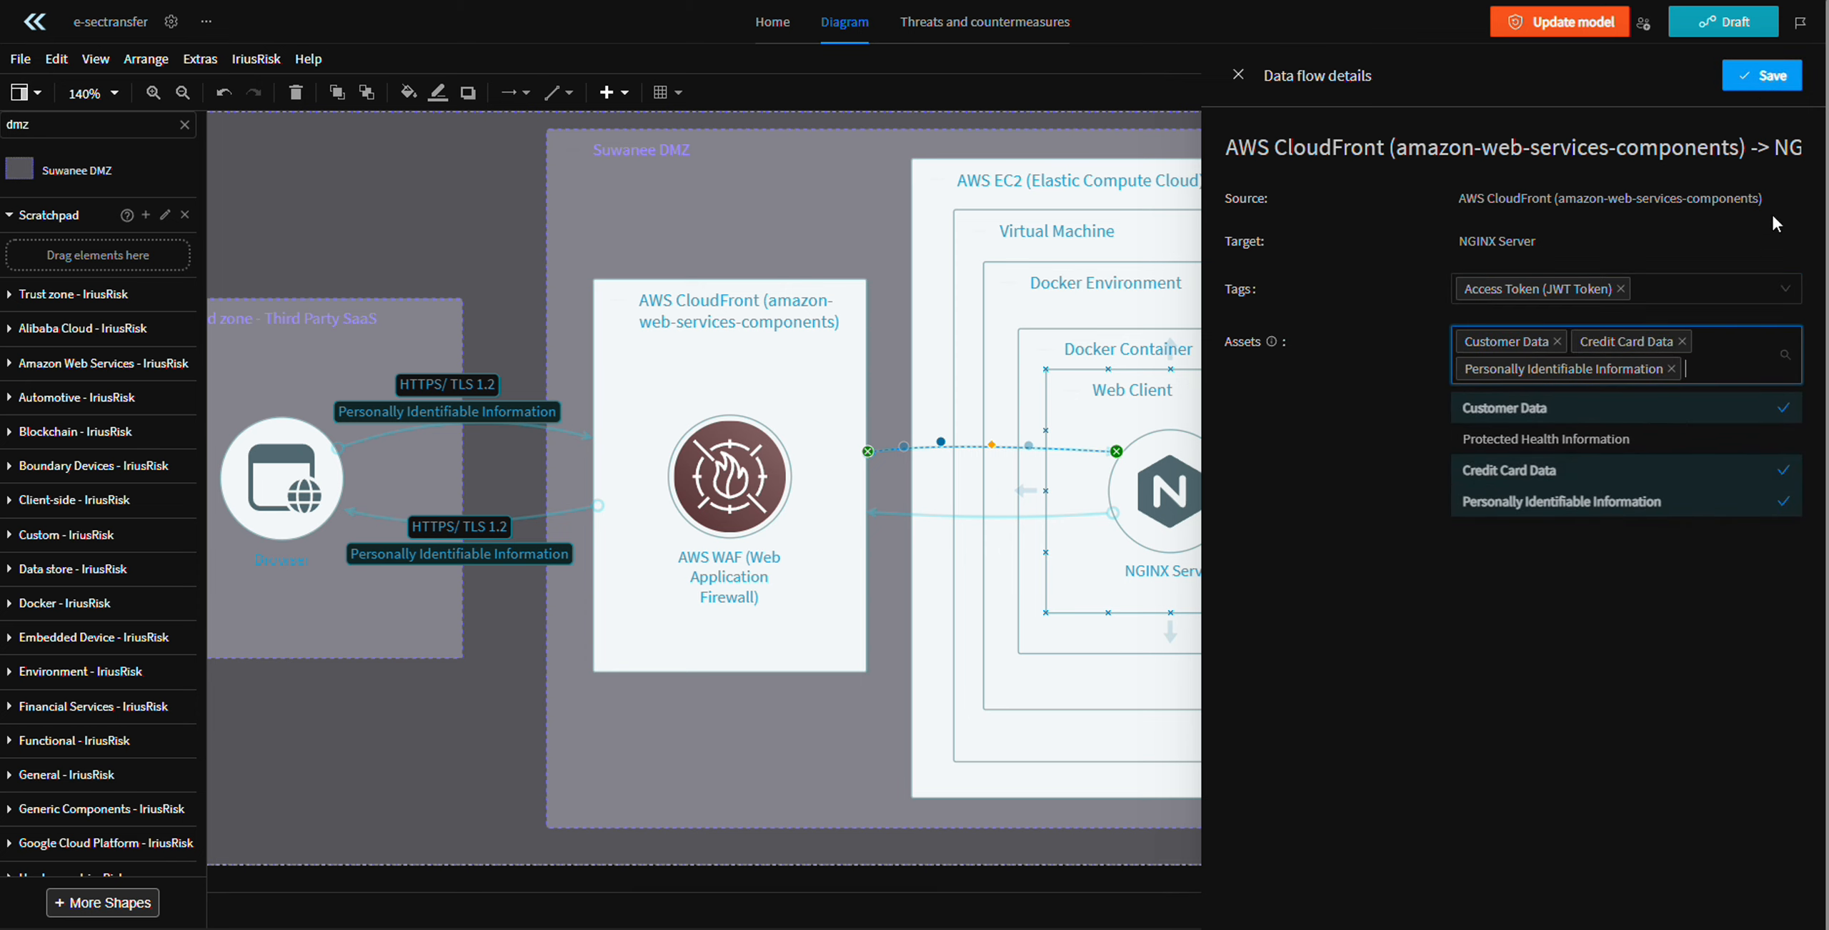
{"action": "left_click", "coordinate": [1736, 78]}
{"action": "left_click_drag", "start_coordinate": [996, 450], "coordinate": [989, 427]}
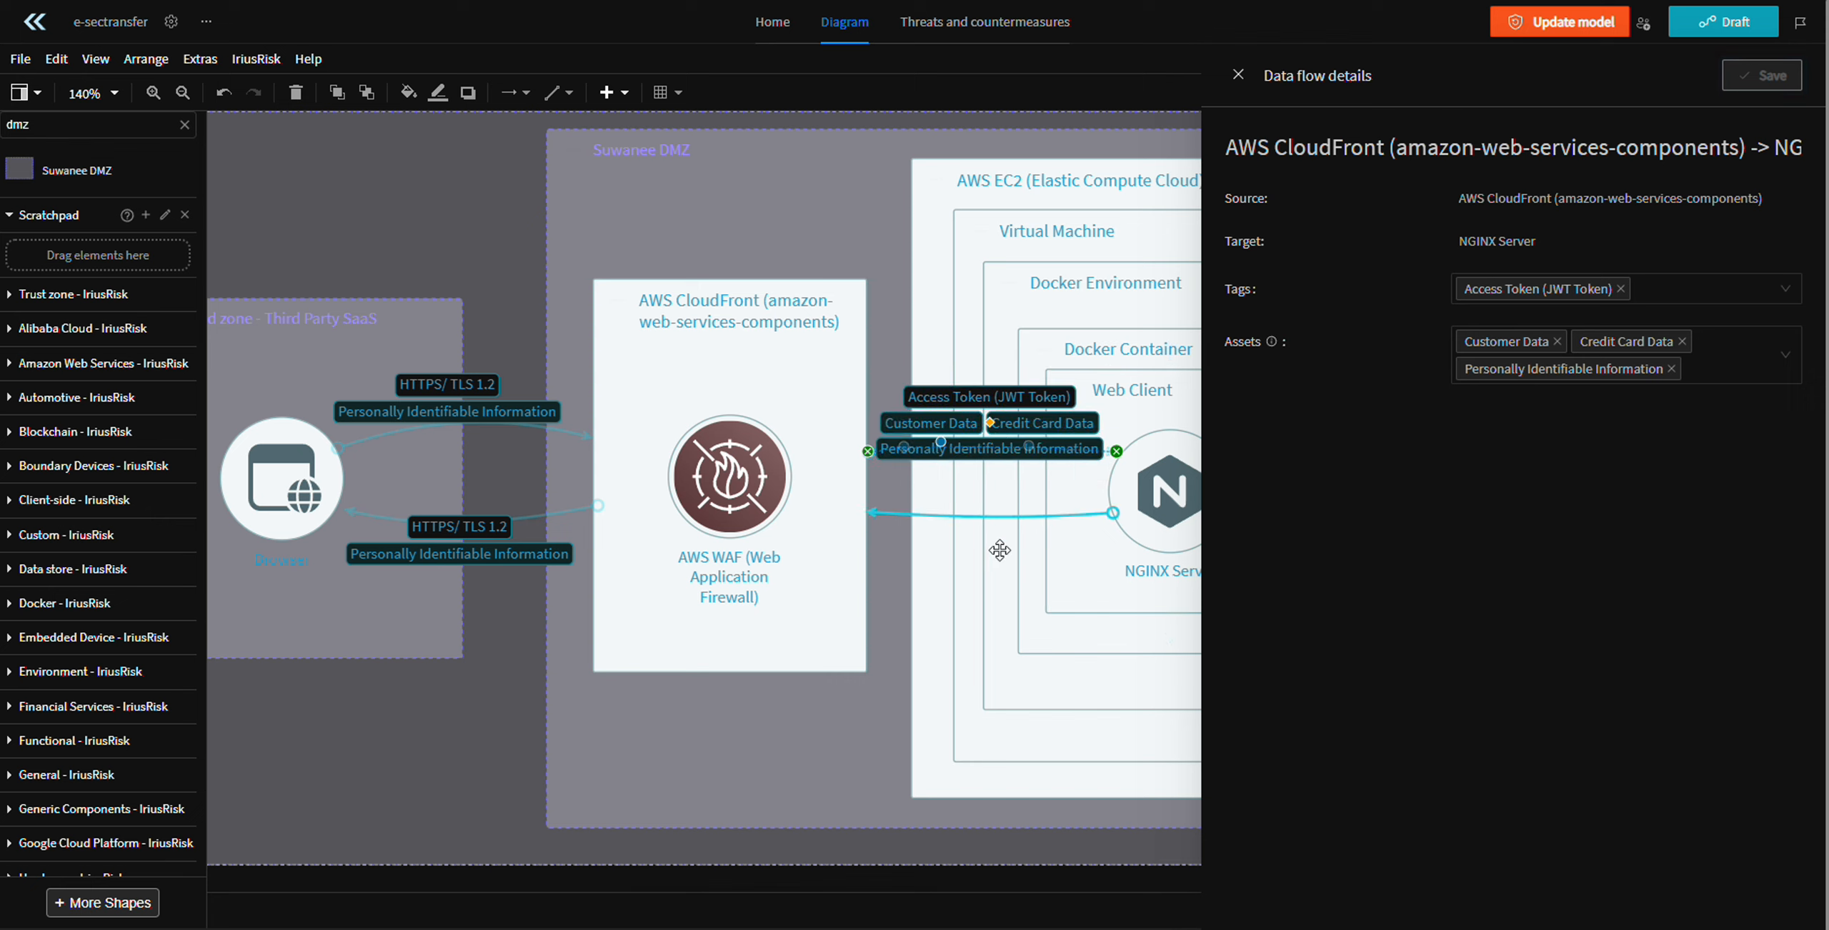
- Add the Access Token (JWT Token) tag to the NGINX Server to AWS CloudFront data flow
{"action": "left_click", "coordinate": [999, 515]}
{"action": "left_click", "coordinate": [1572, 290]}
{"action": "type", "text": "Acce"}
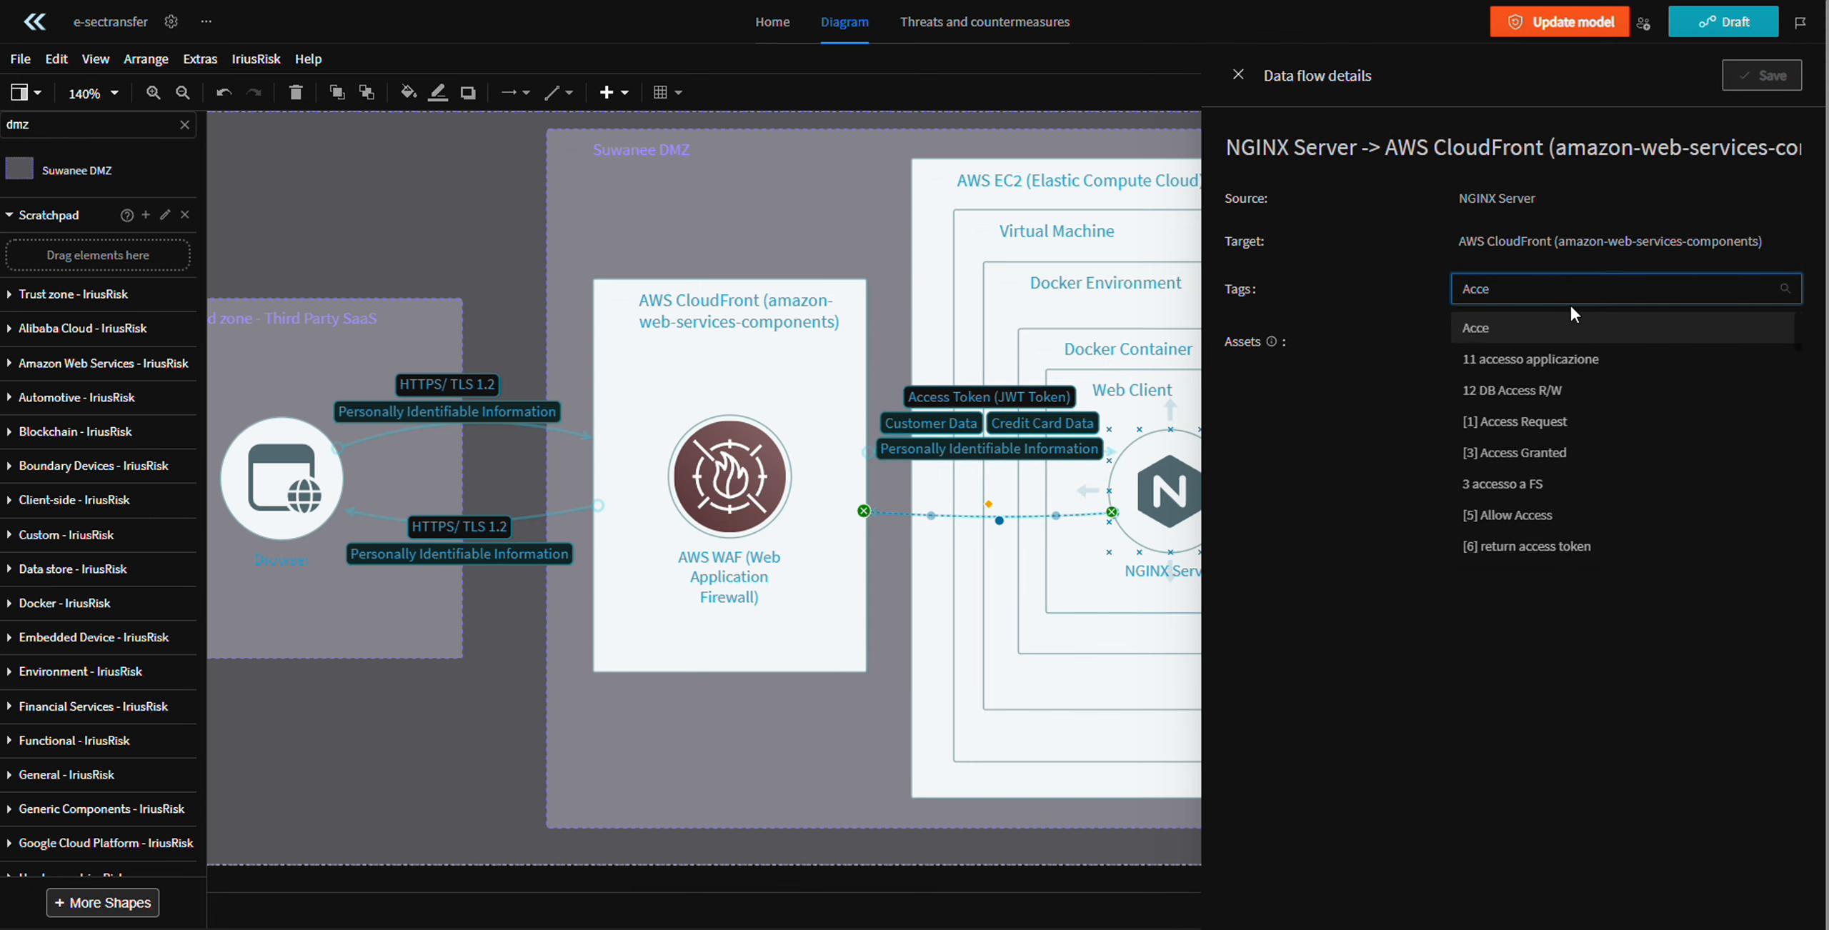
{"action": "key", "text": "BackSpace"}
{"action": "key", "text": "BackSpace"}
{"action": "key", "text": "BackSpace"}
{"action": "type", "text": "ss Token"}
{"action": "left_click", "coordinate": [1585, 423]}
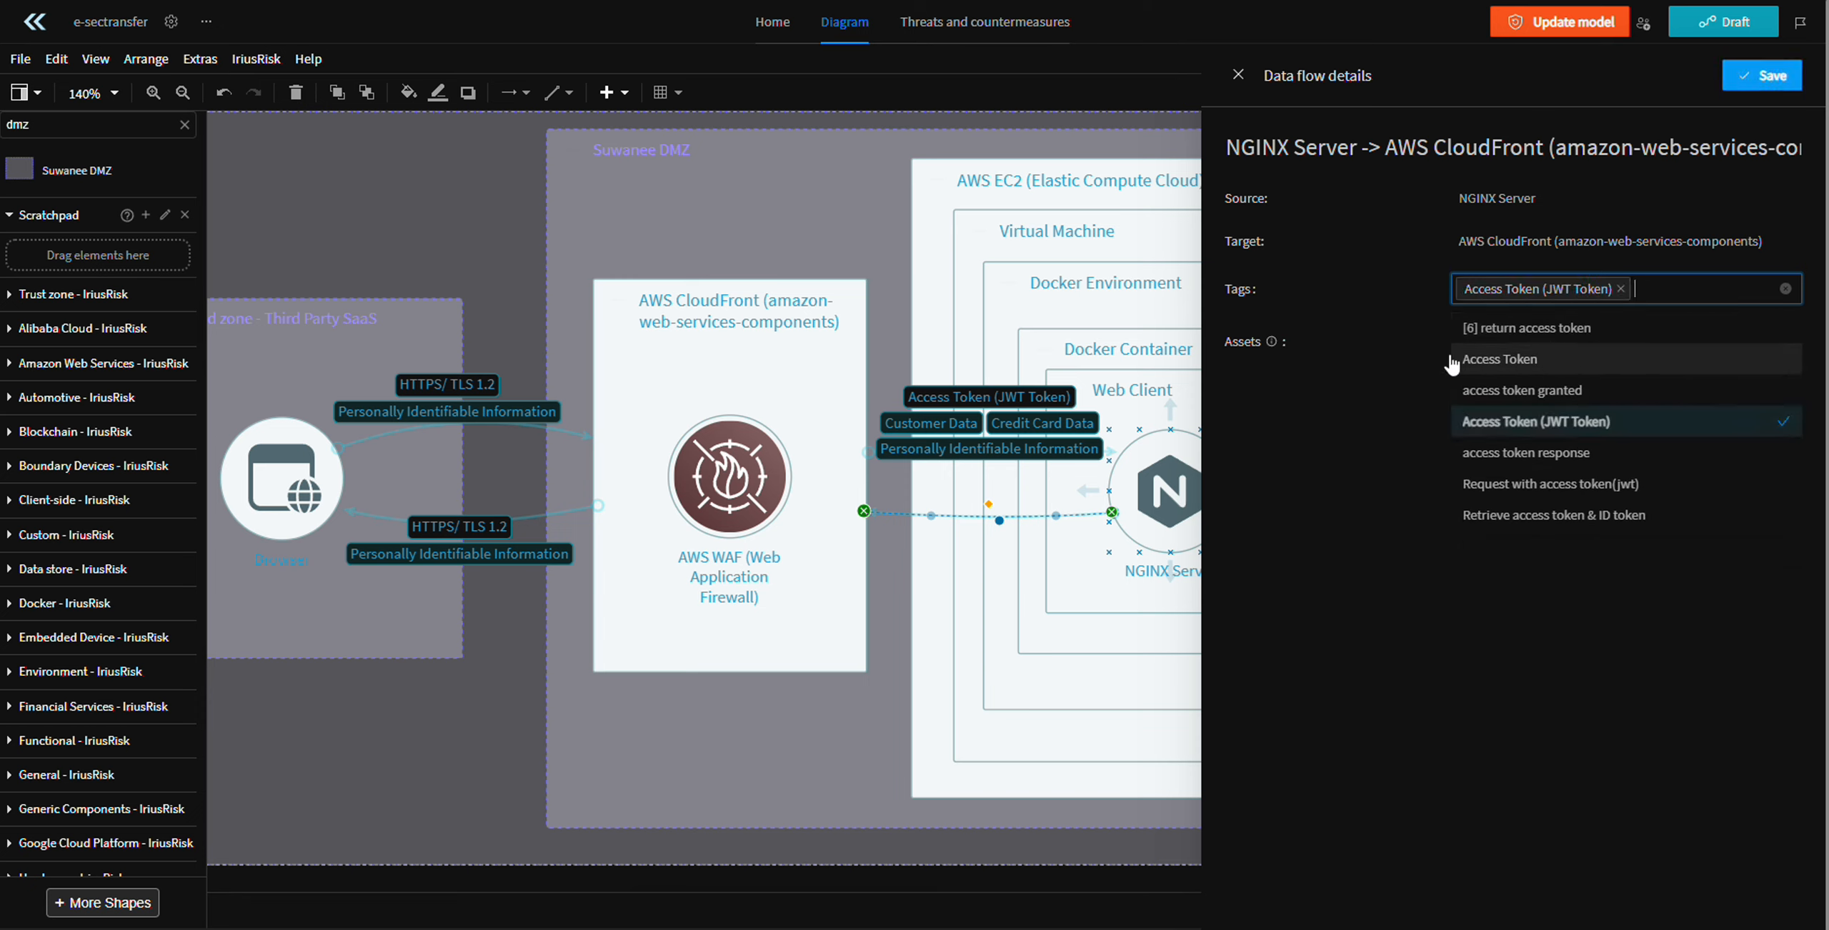
- Save Customer Data, Credit Card Data and Personally Identifiable Information as assets of the NGINX Server to AWS CloudFront flow
{"action": "left_click", "coordinate": [1425, 362]}
{"action": "left_click", "coordinate": [1620, 350]}
{"action": "left_click", "coordinate": [1582, 383]}
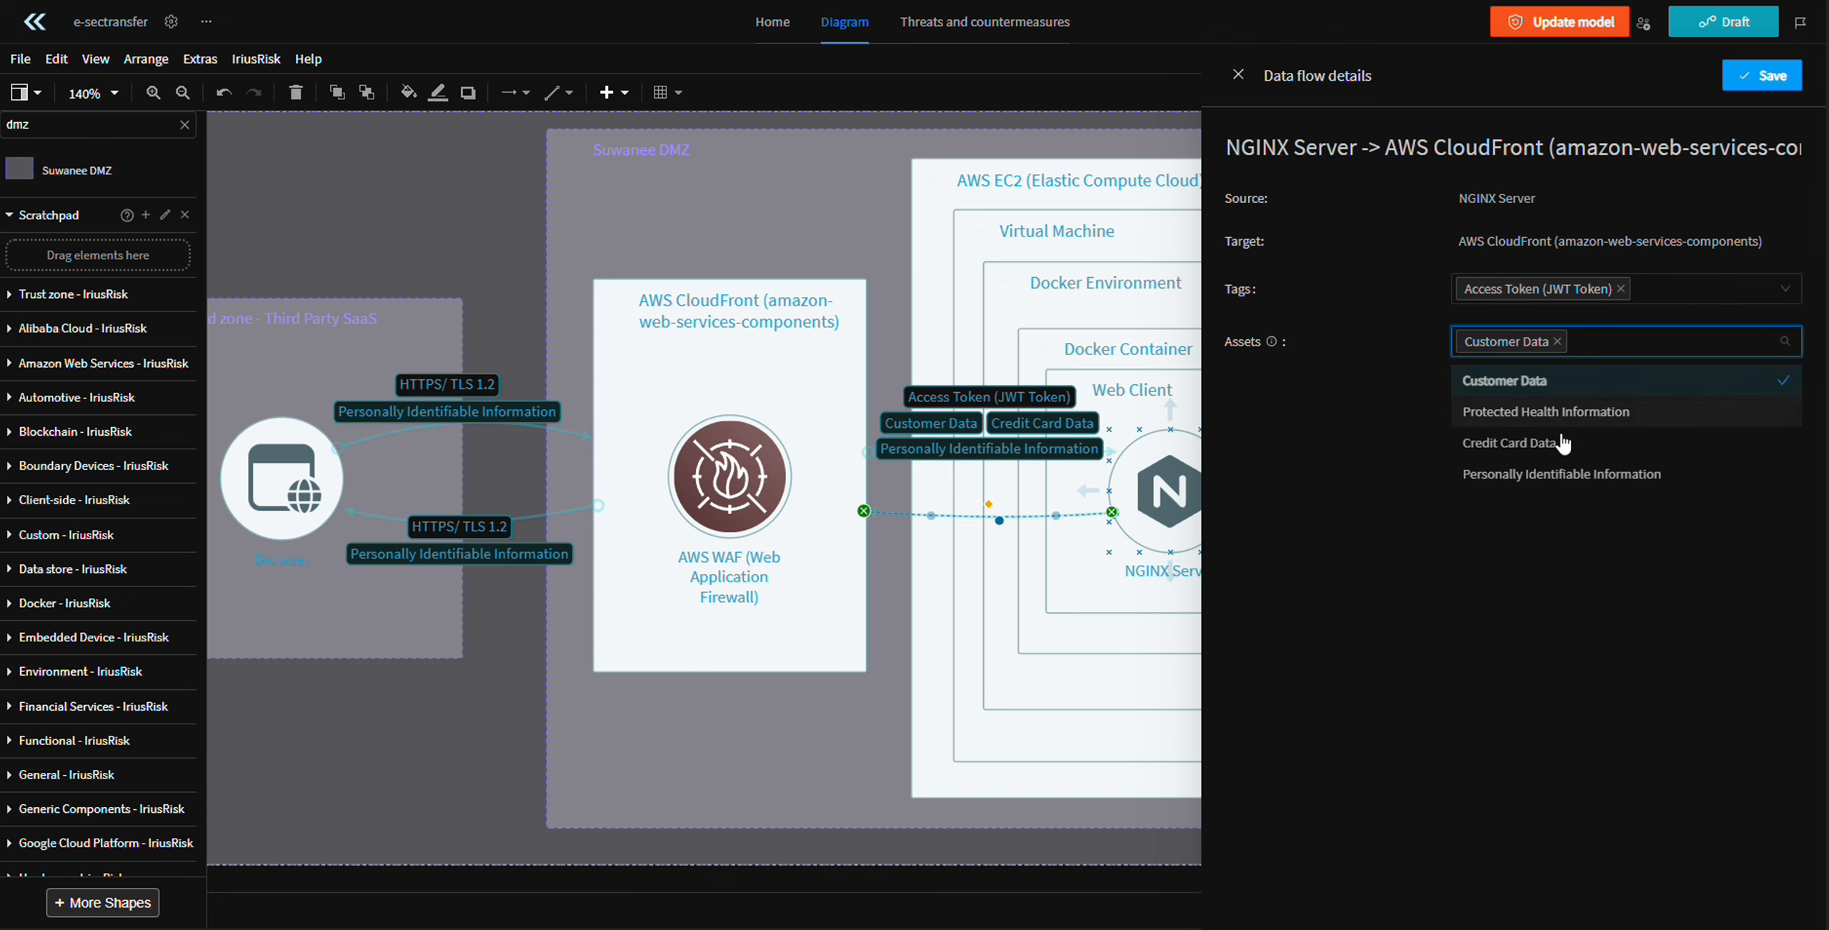
{"action": "left_click", "coordinate": [1563, 444]}
{"action": "left_click", "coordinate": [1565, 474]}
{"action": "left_click", "coordinate": [1758, 79]}
{"action": "left_click_drag", "start_coordinate": [988, 509], "coordinate": [544, 666]}
- Shift the labels of the AWS CloudFront to NGINX Server flow up and those of its return flow down, clear of the lines
{"action": "left_click", "coordinate": [770, 729]}
{"action": "scroll", "coordinate": [943, 461], "scroll_direction": "down", "scroll_amount": 1}
{"action": "scroll", "coordinate": [960, 474], "scroll_direction": "up", "scroll_amount": 1}
{"action": "left_click_drag", "start_coordinate": [883, 484], "coordinate": [939, 484]}
{"action": "left_click", "coordinate": [576, 406]}
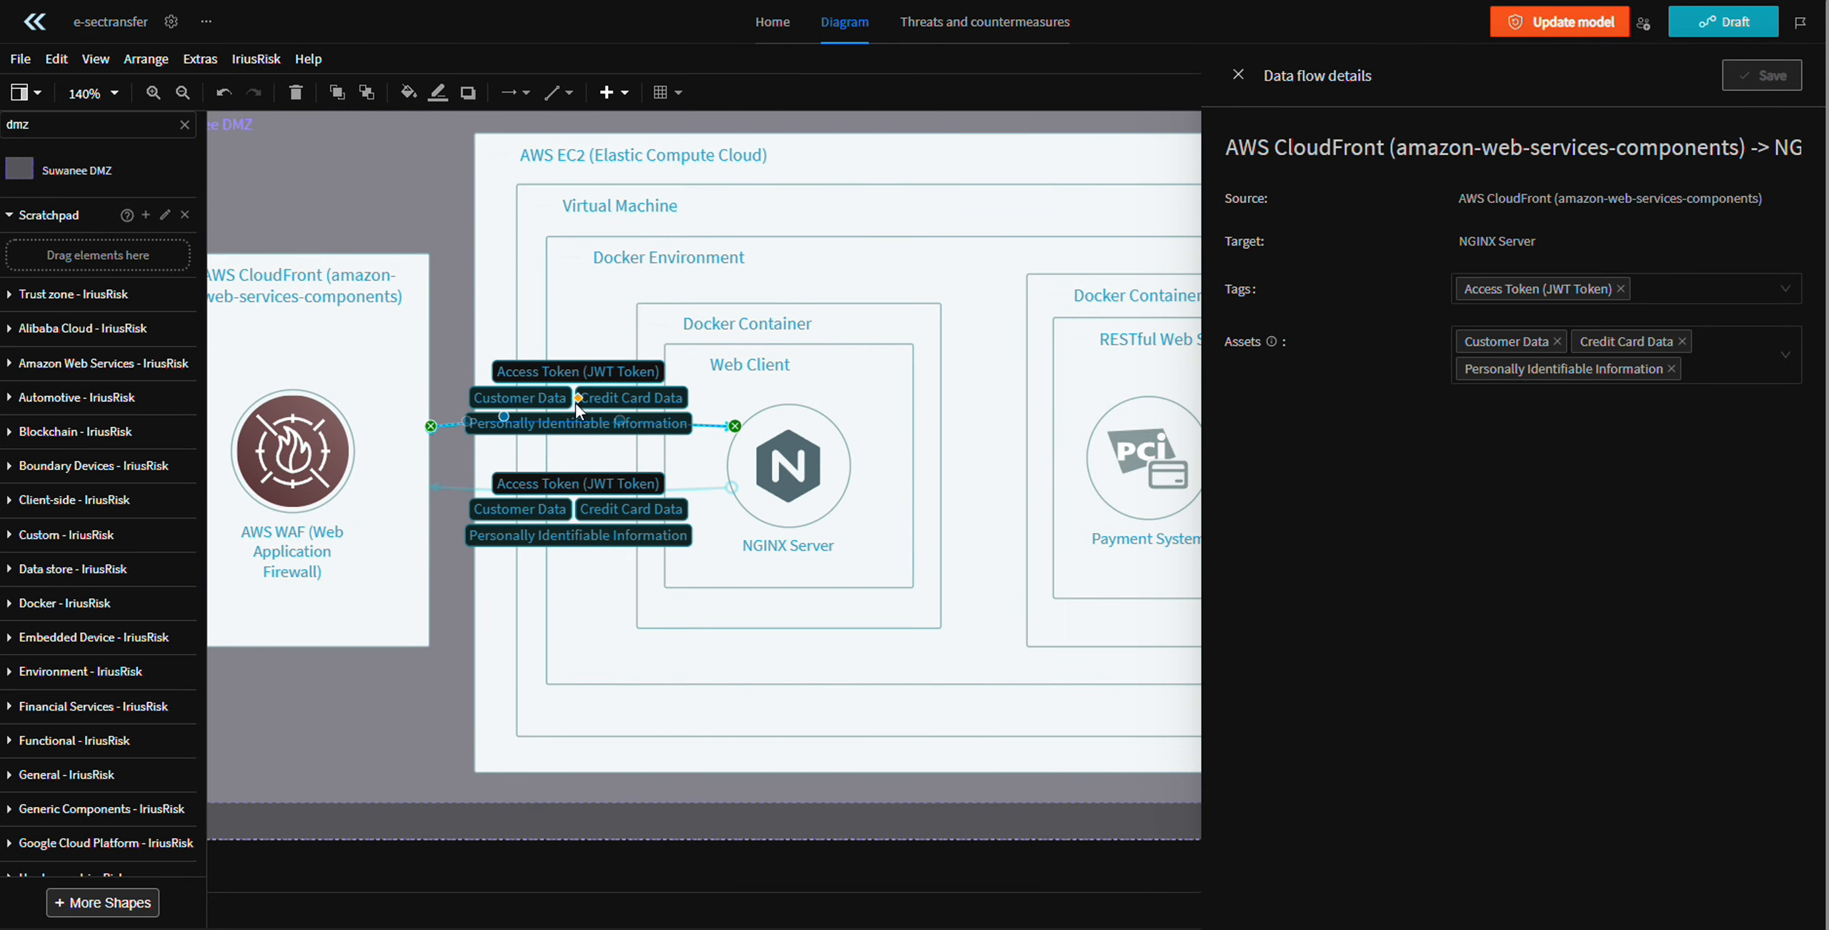
{"action": "left_click_drag", "start_coordinate": [564, 397], "coordinate": [561, 376]}
{"action": "left_click", "coordinate": [578, 516]}
{"action": "left_click_drag", "start_coordinate": [577, 515], "coordinate": [943, 516]}
{"action": "left_click", "coordinate": [396, 756]}
{"action": "scroll", "coordinate": [620, 505], "scroll_direction": "down", "scroll_amount": 1}
{"action": "left_click_drag", "start_coordinate": [698, 484], "coordinate": [822, 482]}
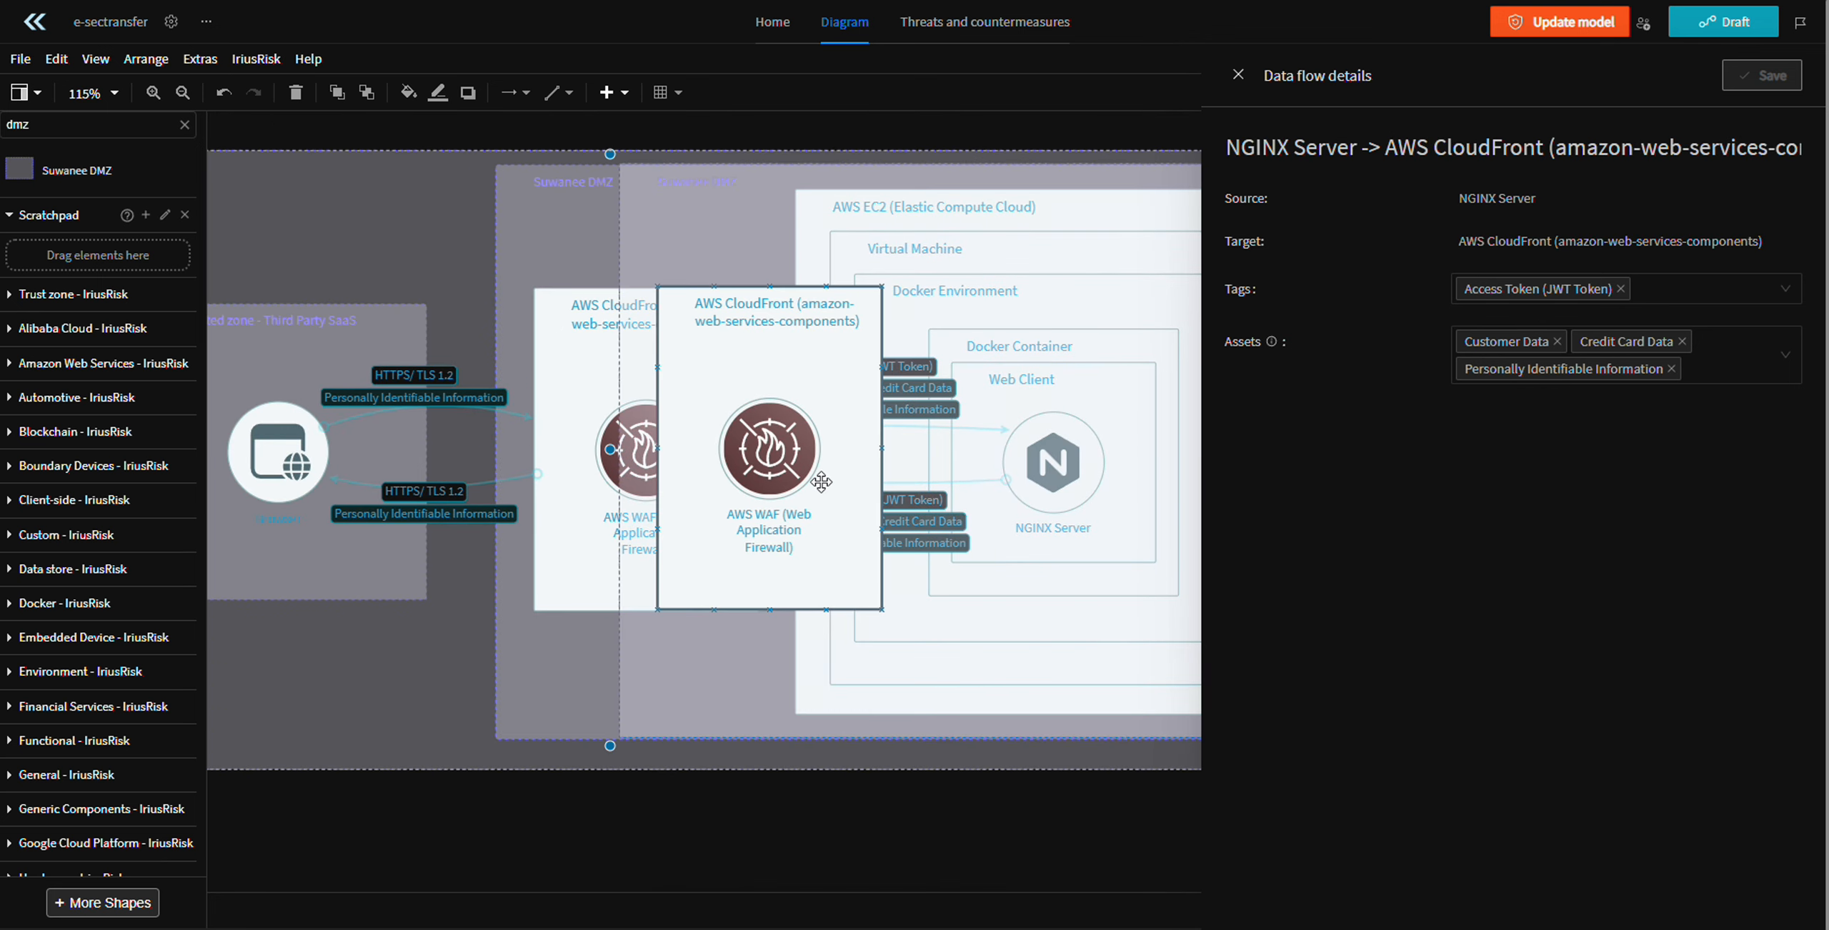
{"action": "key", "text": "ctrl+z"}
- Set the line colour of both data flows between Browser and AWS CloudFront to red
{"action": "left_click", "coordinate": [579, 403]}
{"action": "left_click", "coordinate": [438, 93]}
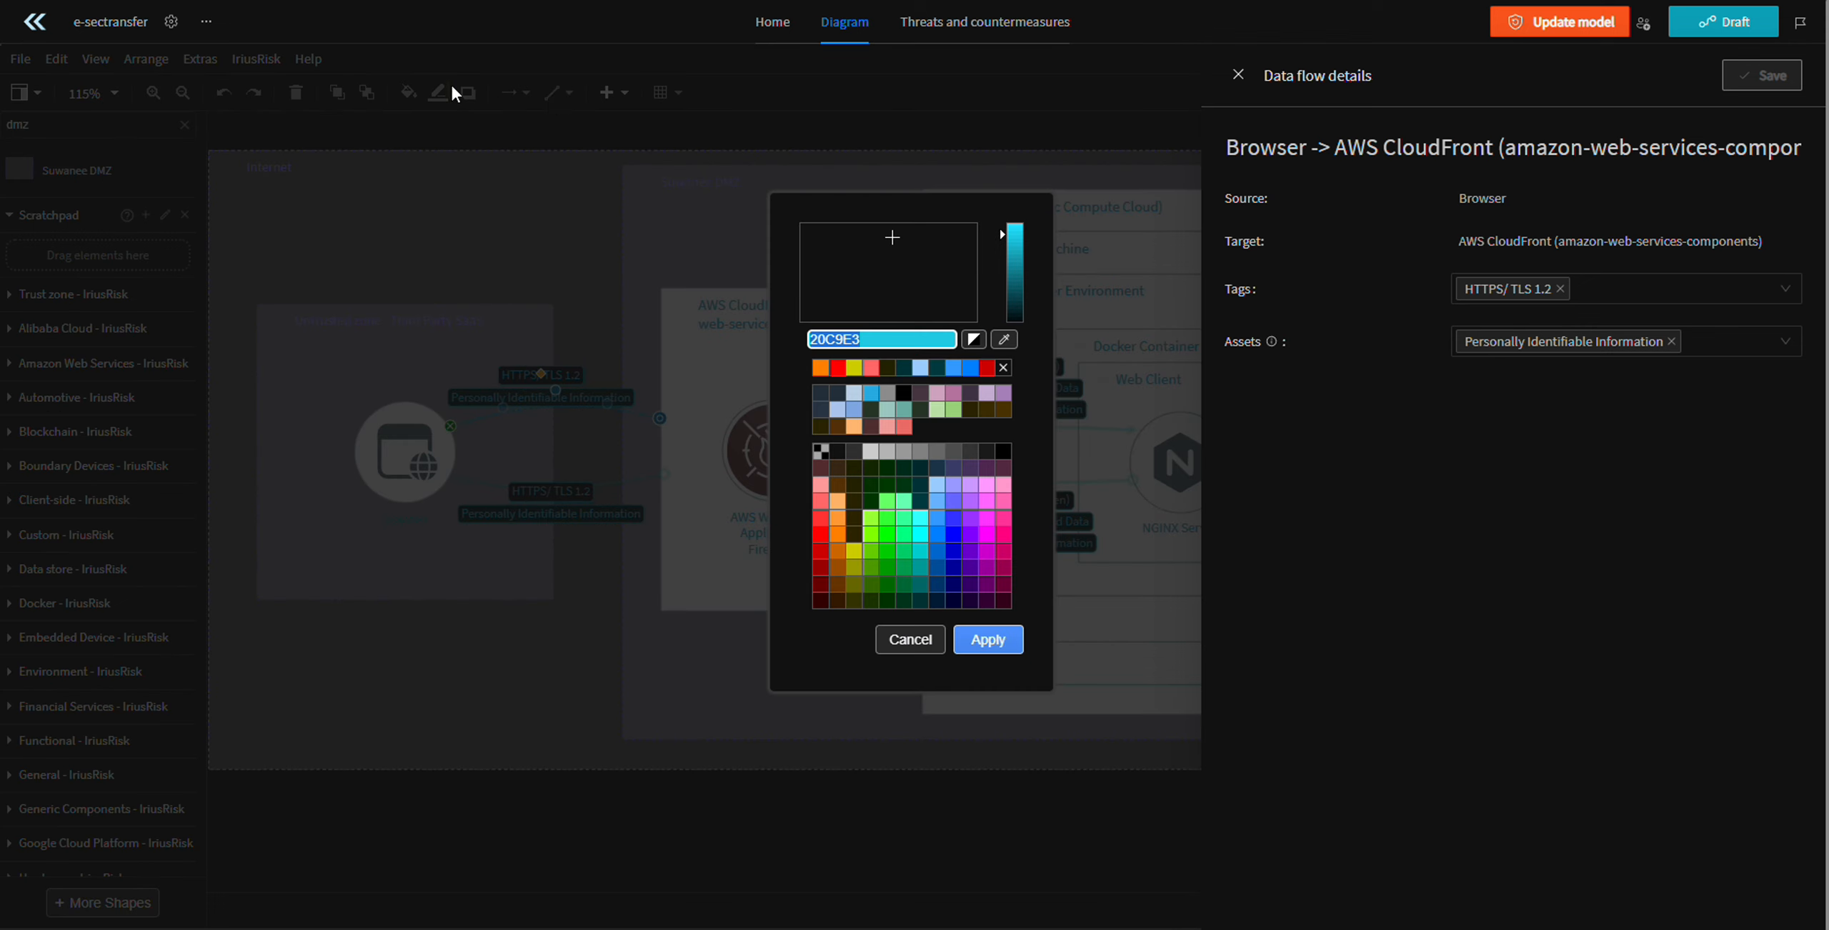
{"action": "left_click", "coordinate": [821, 538]}
{"action": "left_click", "coordinate": [988, 640]}
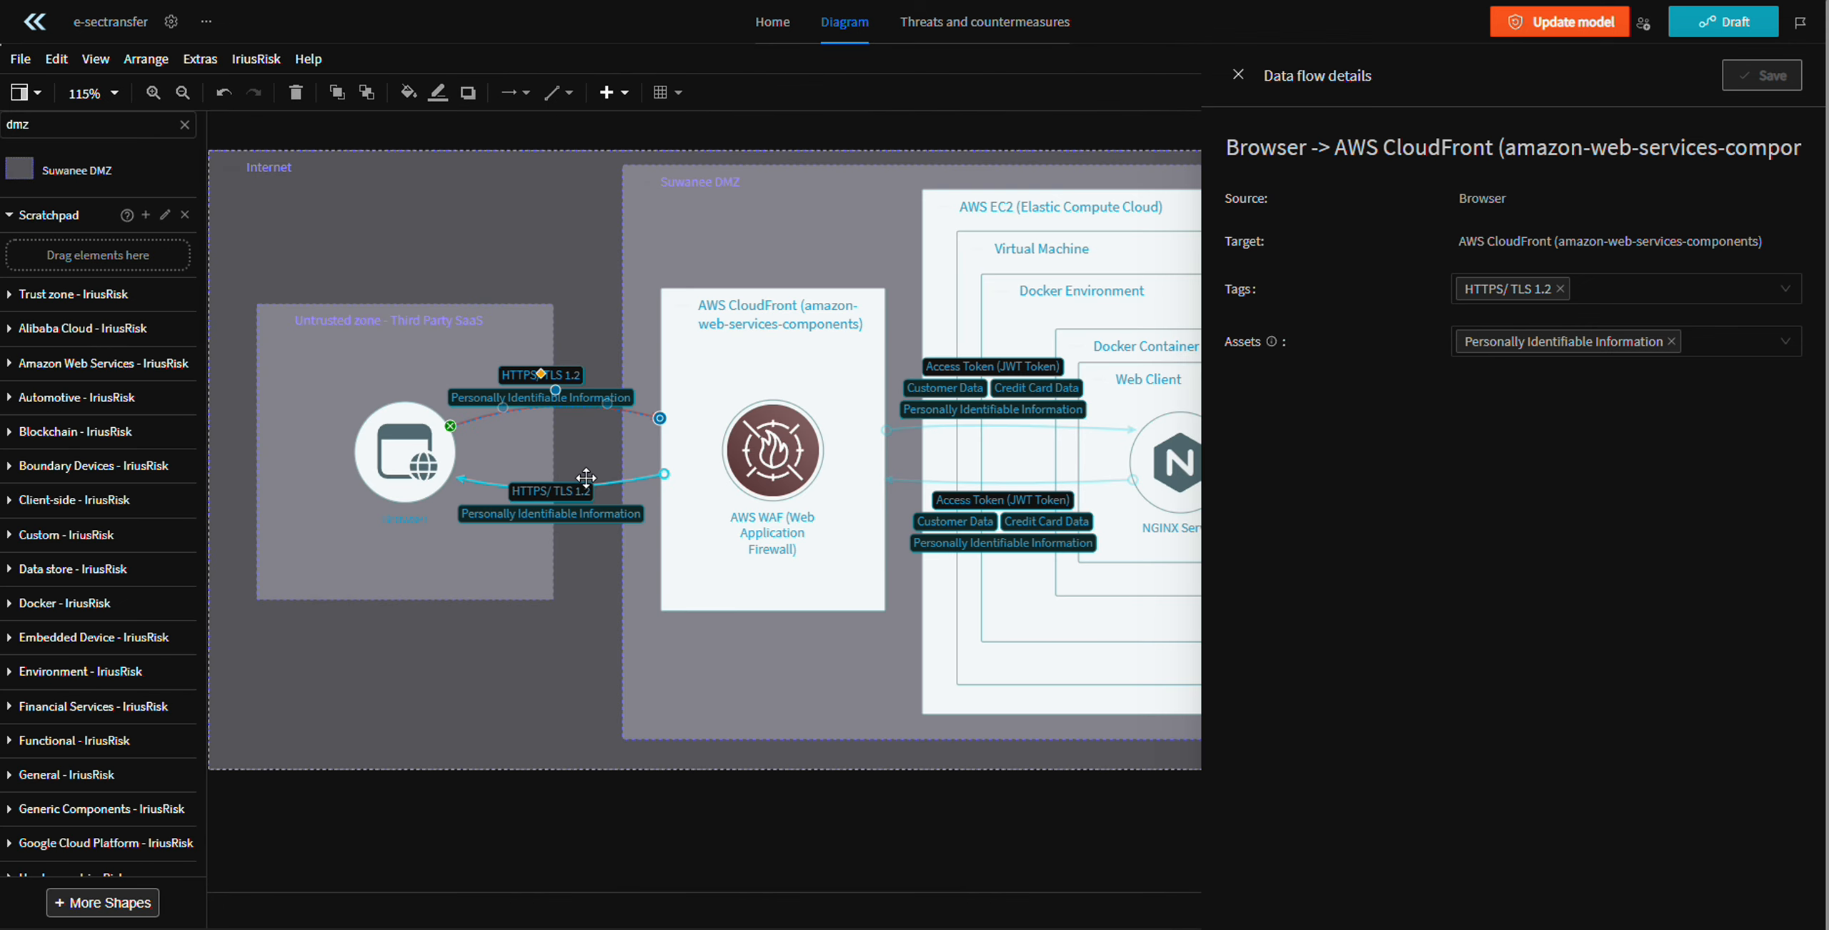
{"action": "left_click", "coordinate": [586, 480]}
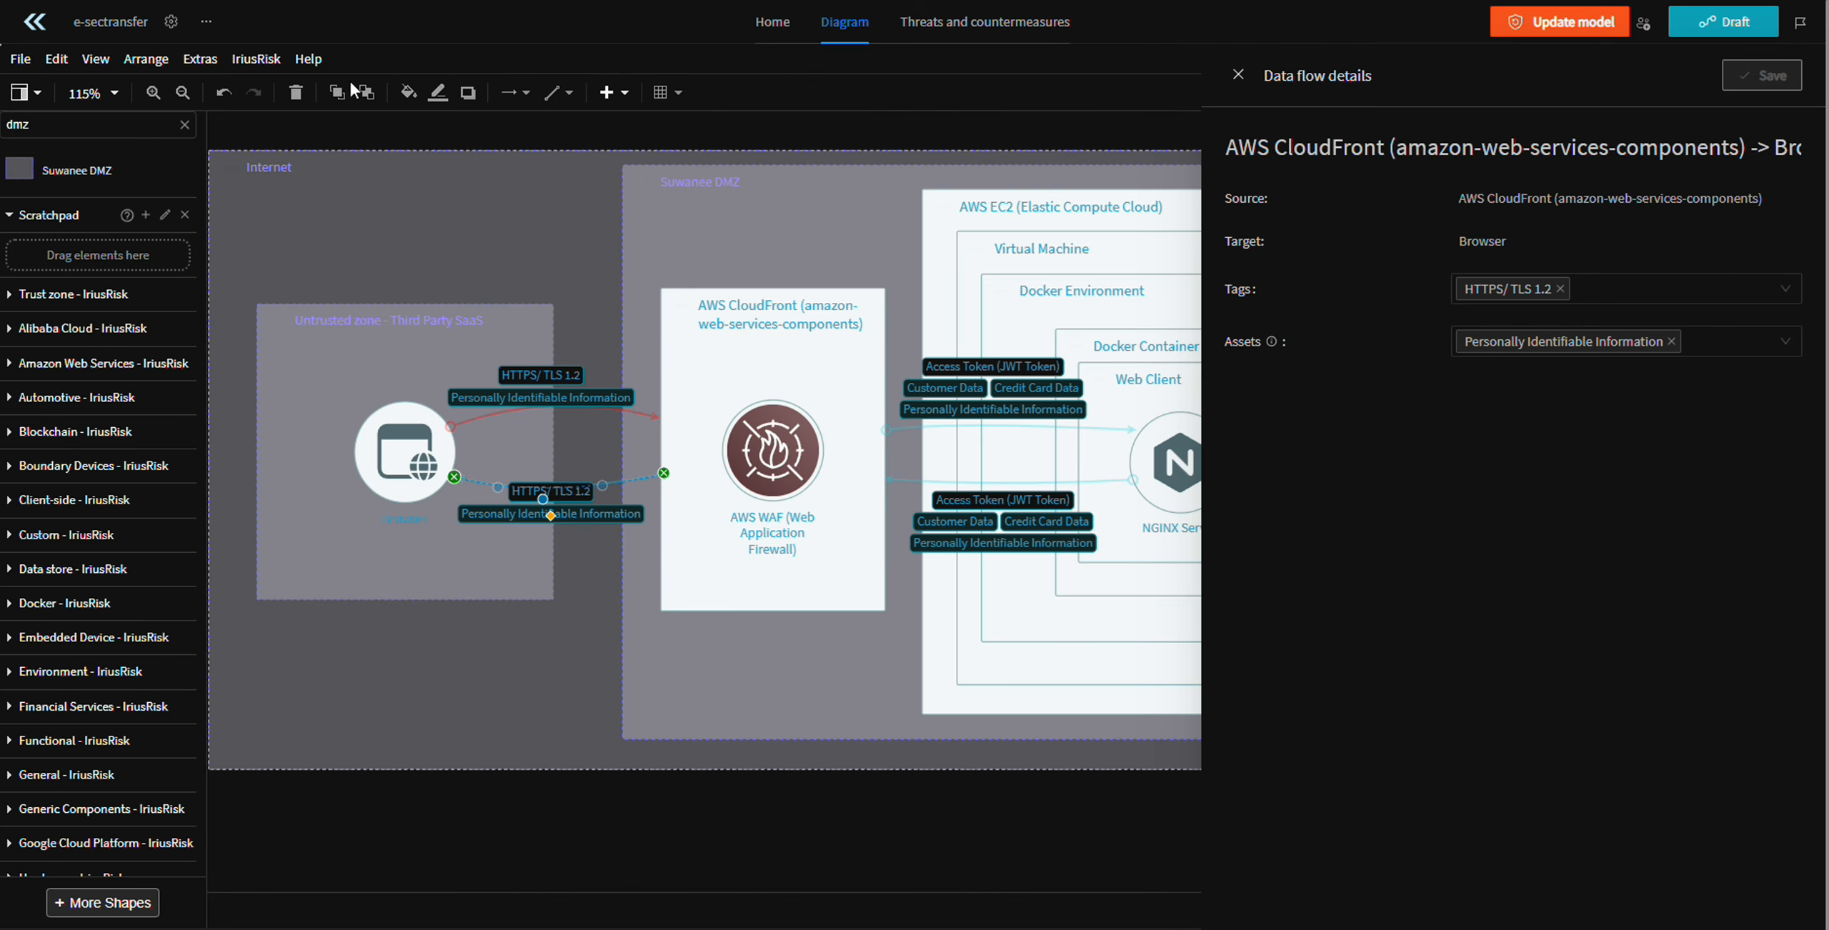
{"action": "left_click", "coordinate": [414, 100]}
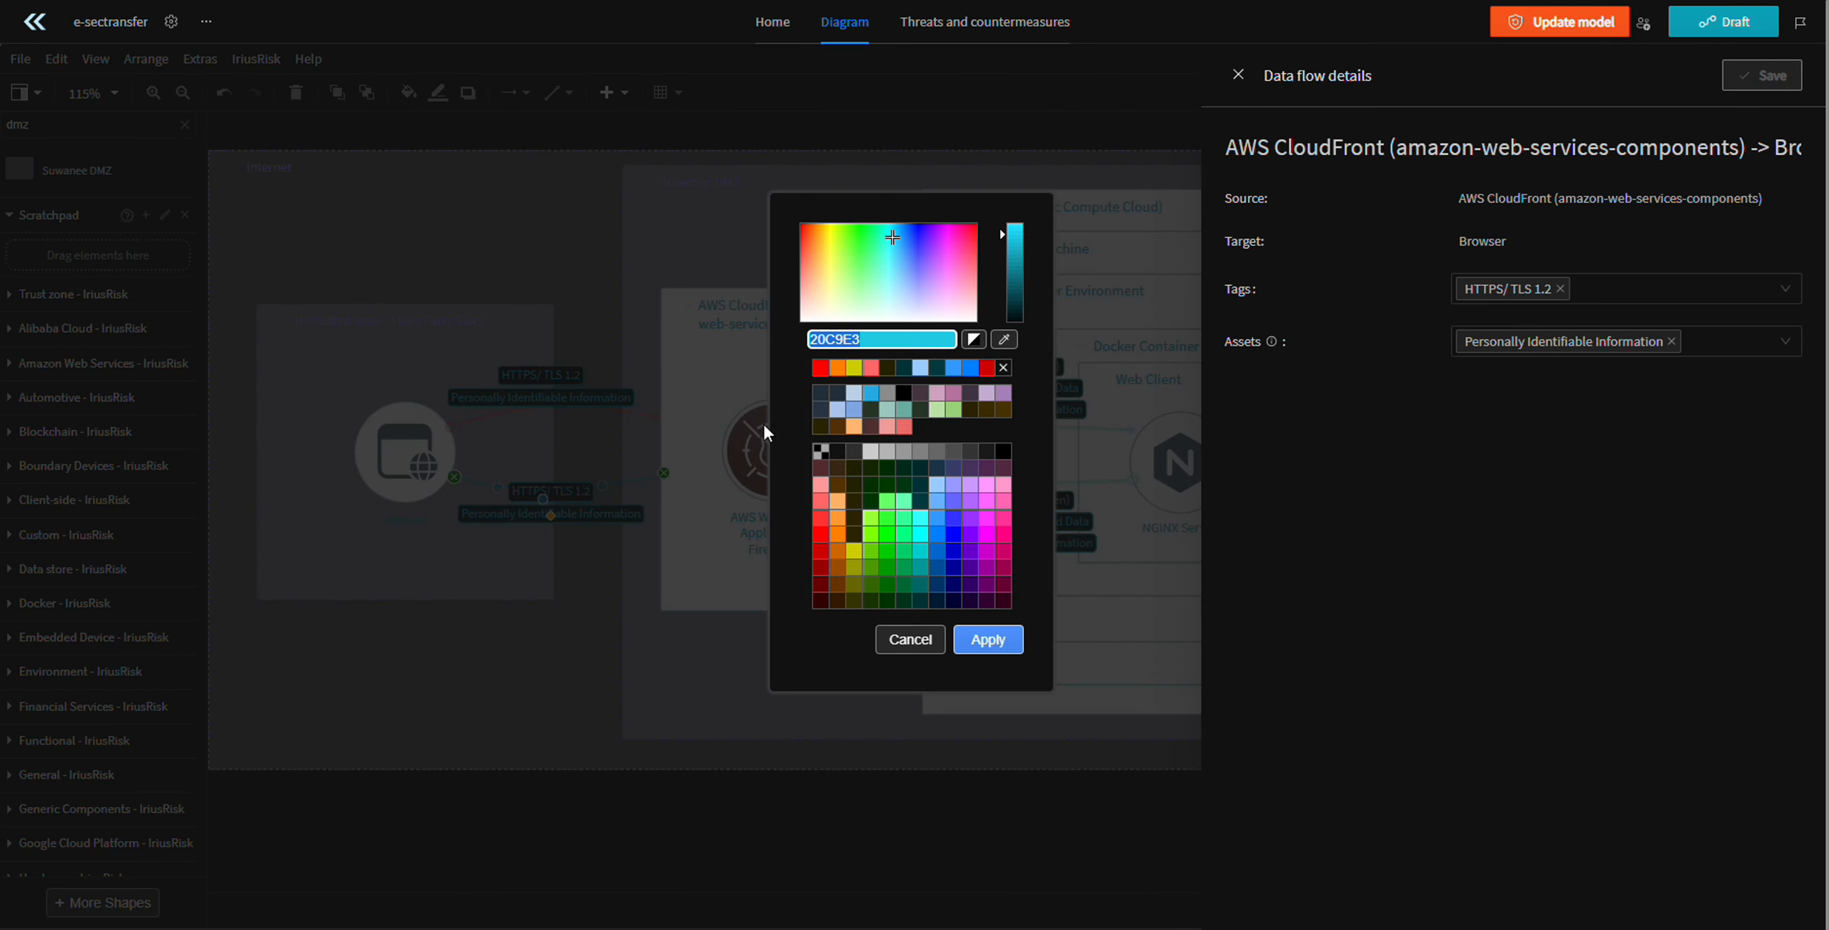
{"action": "left_click", "coordinate": [989, 640]}
- Set the line colour of both data flows between AWS CloudFront and NGINX Server to orange
{"action": "left_click", "coordinate": [1000, 427]}
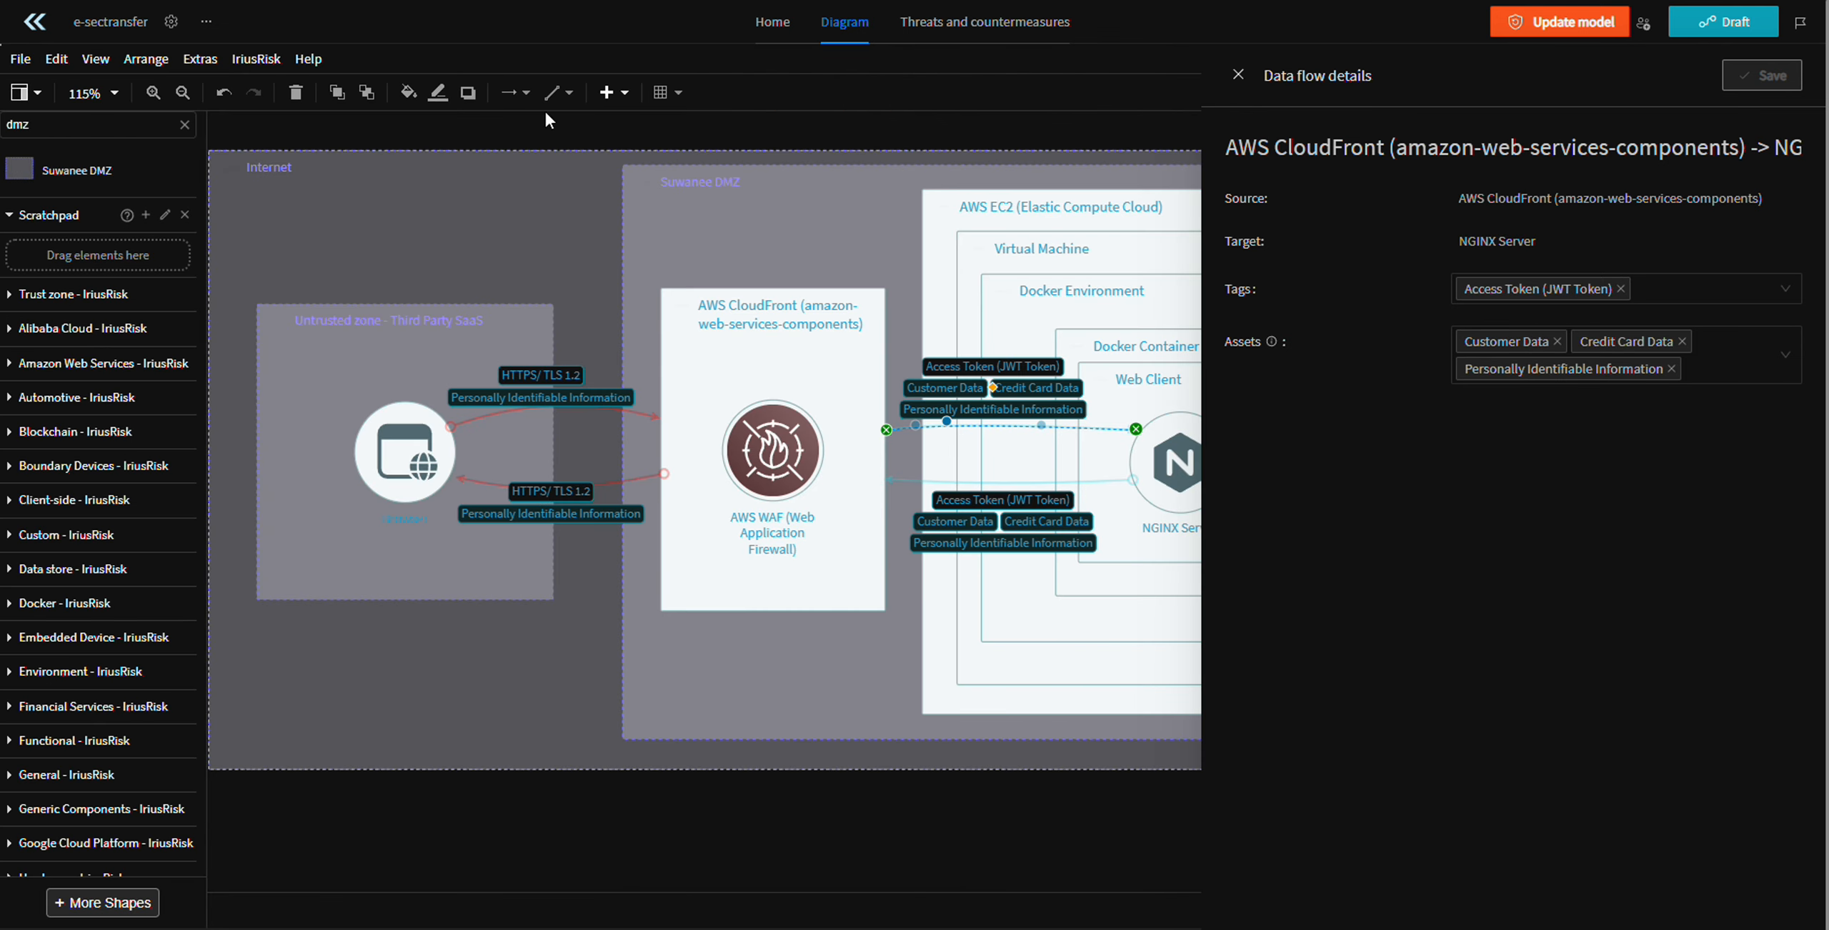
{"action": "left_click", "coordinate": [437, 97]}
{"action": "left_click", "coordinate": [988, 640]}
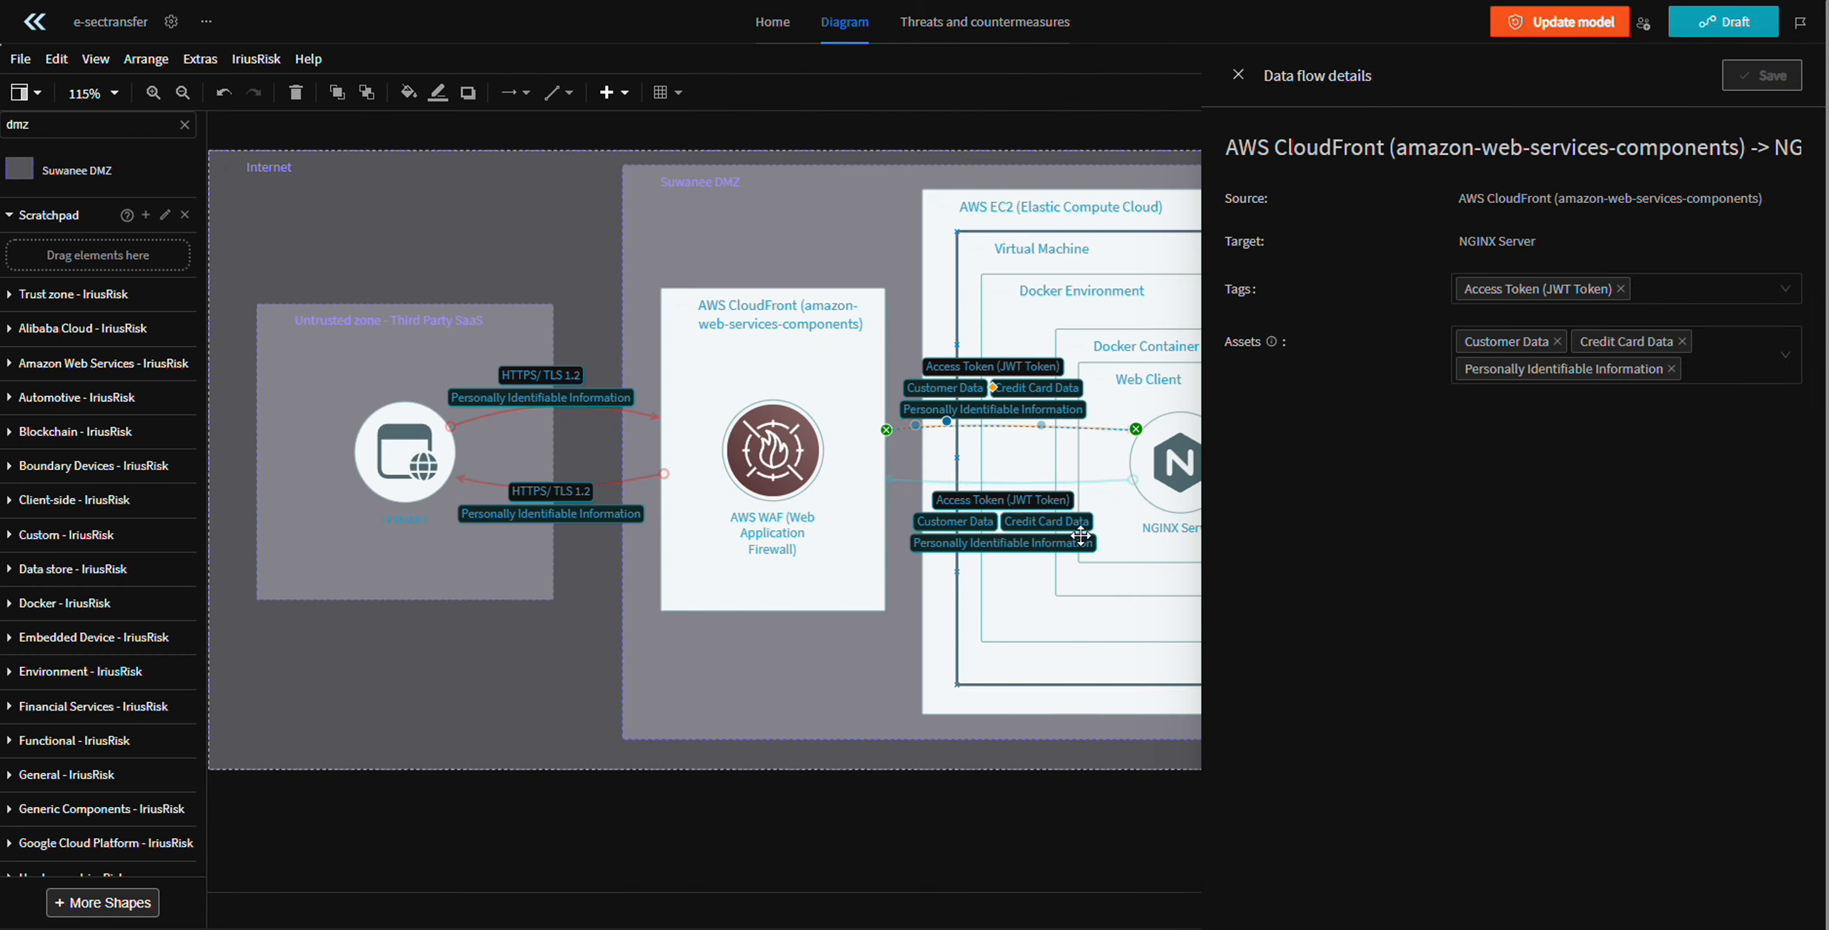
{"action": "left_click", "coordinate": [1046, 483]}
{"action": "left_click", "coordinate": [437, 98]}
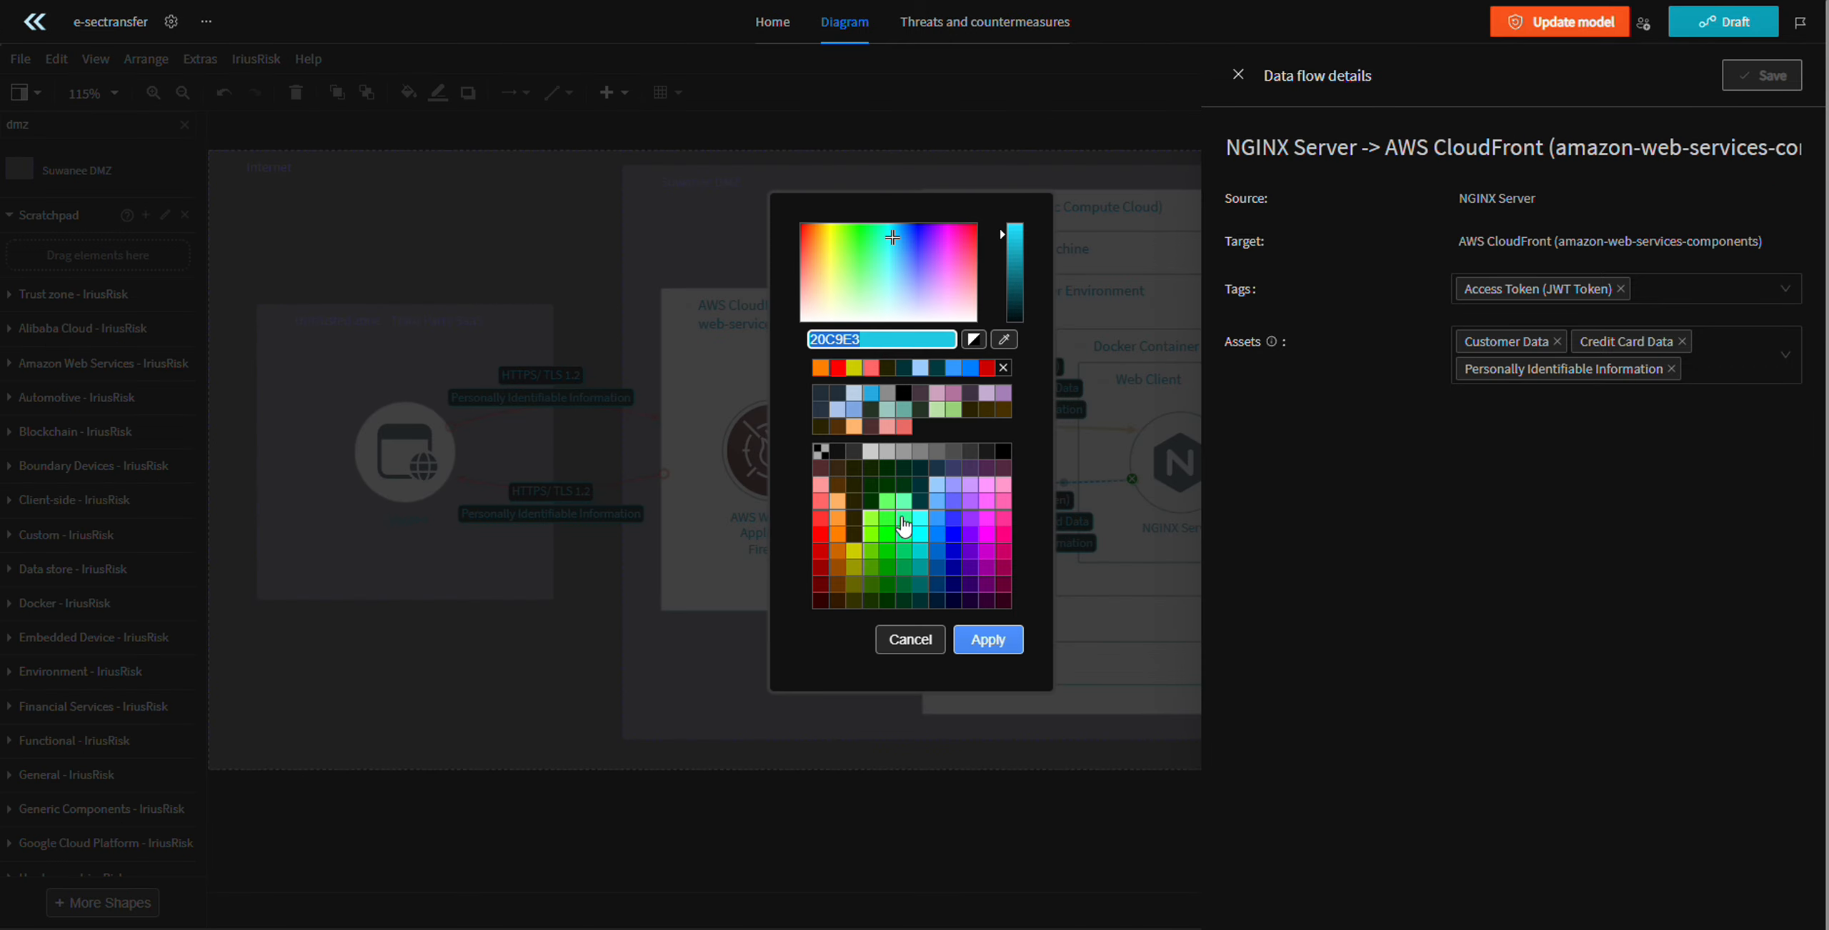
{"action": "left_click", "coordinate": [988, 640]}
- Connect NGINX Server to RESTful Web Service with a data flow and bend its line upward
{"action": "scroll", "coordinate": [999, 775], "scroll_direction": "up", "scroll_amount": 3}
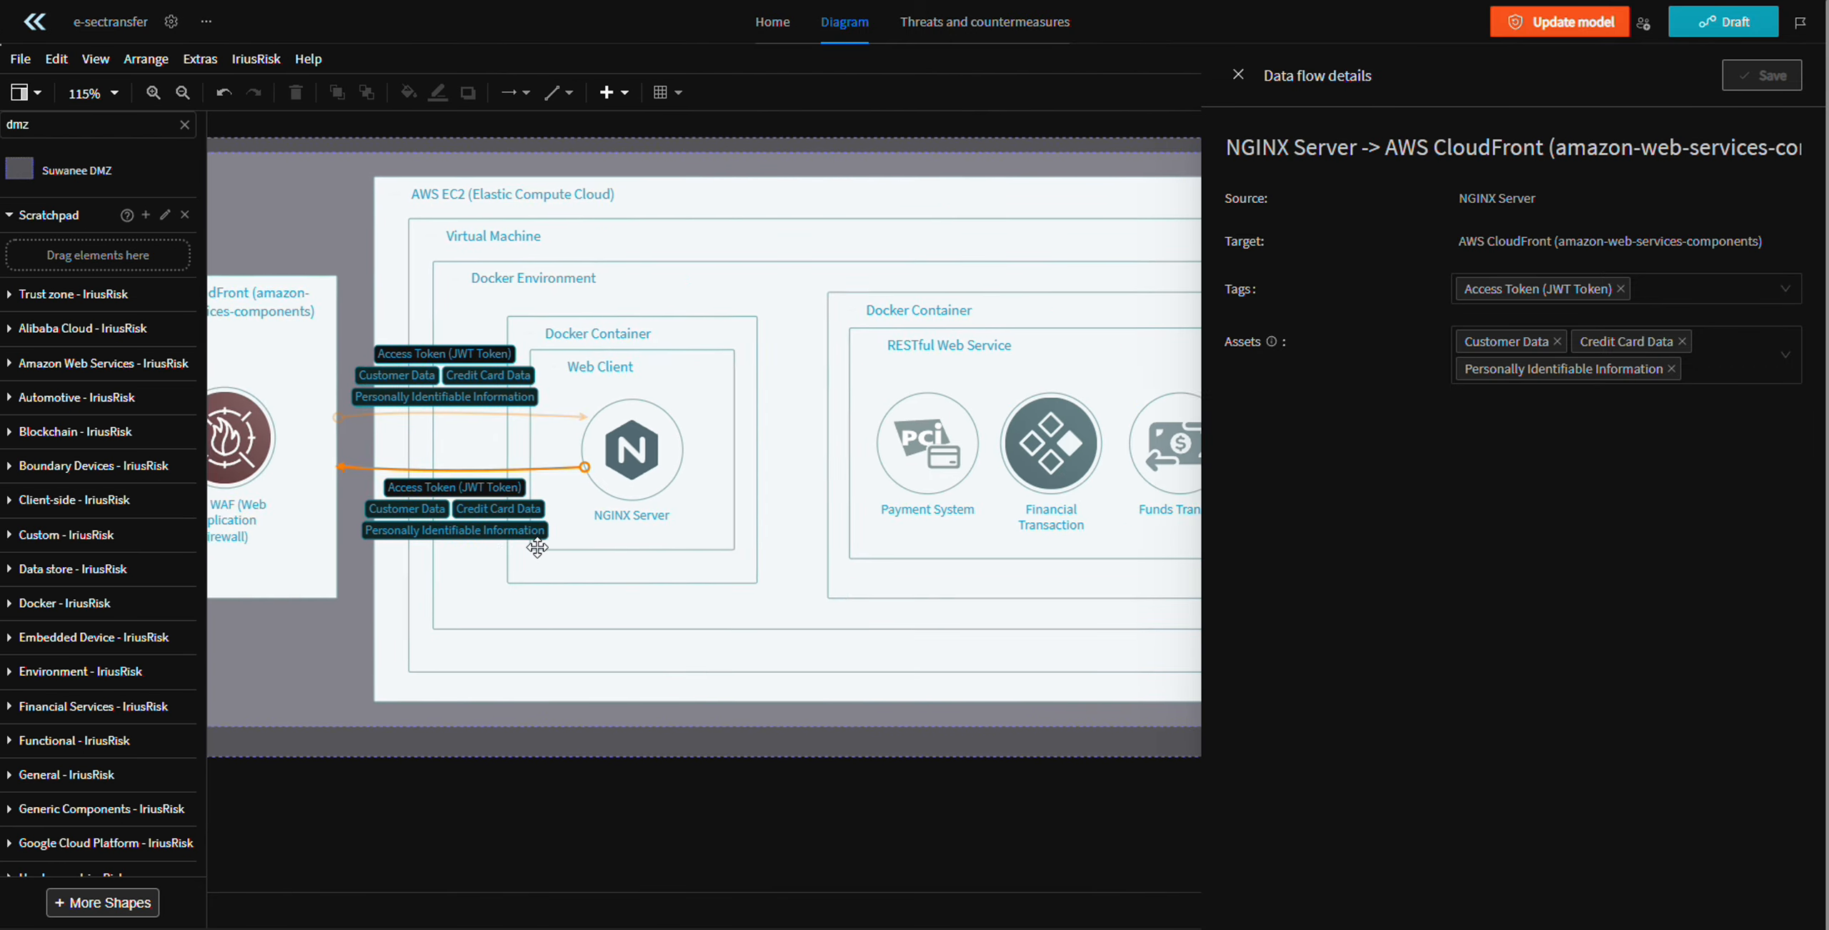
{"action": "left_click", "coordinate": [632, 436]}
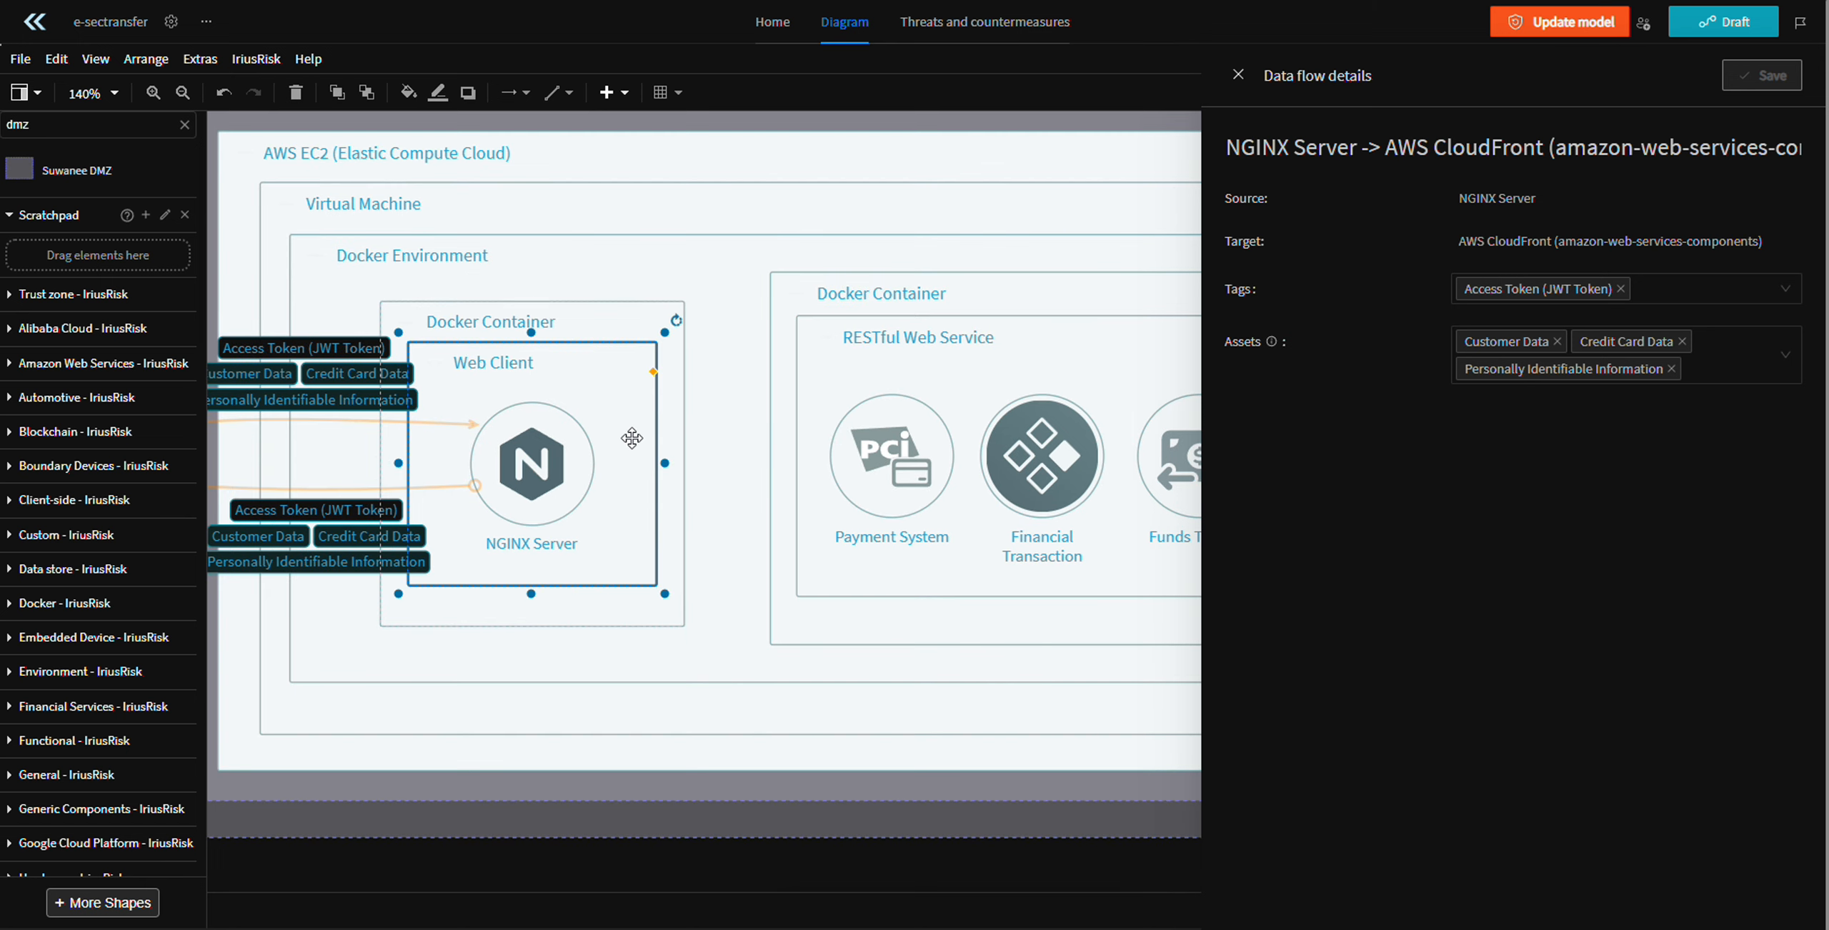
{"action": "left_click", "coordinate": [585, 477]}
{"action": "double_click", "coordinate": [558, 465]}
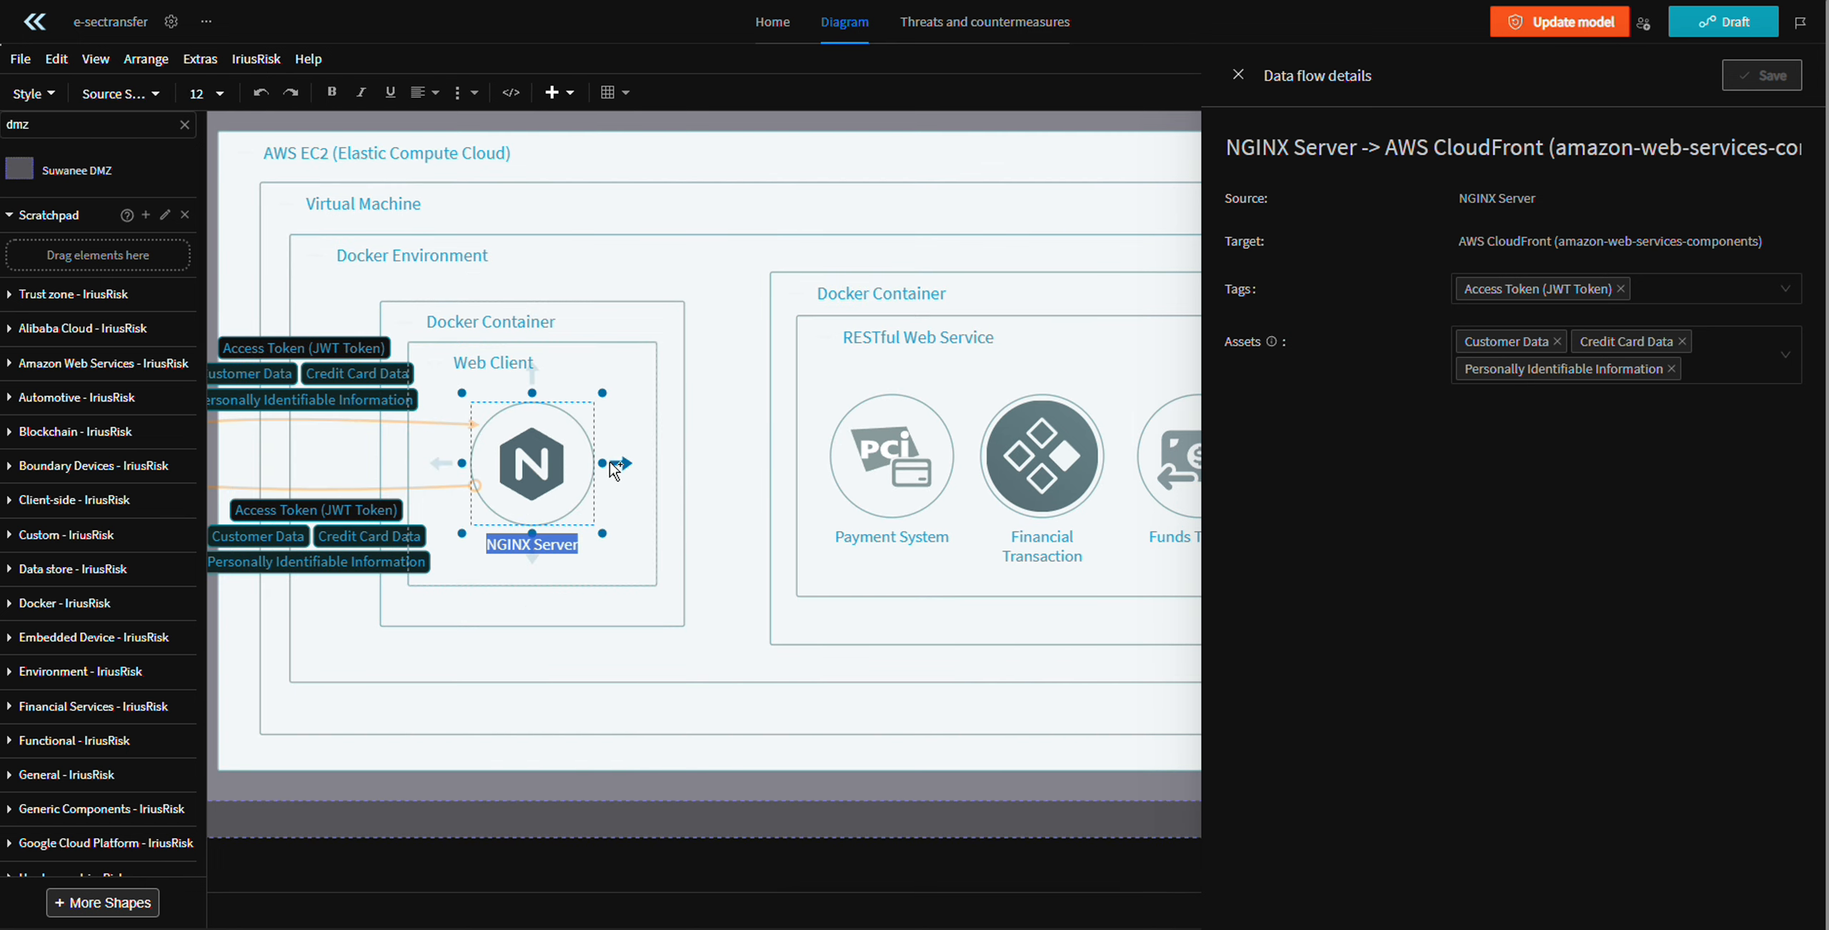
{"action": "left_click_drag", "start_coordinate": [620, 466], "coordinate": [817, 416]}
{"action": "left_click_drag", "start_coordinate": [701, 460], "coordinate": [697, 408]}
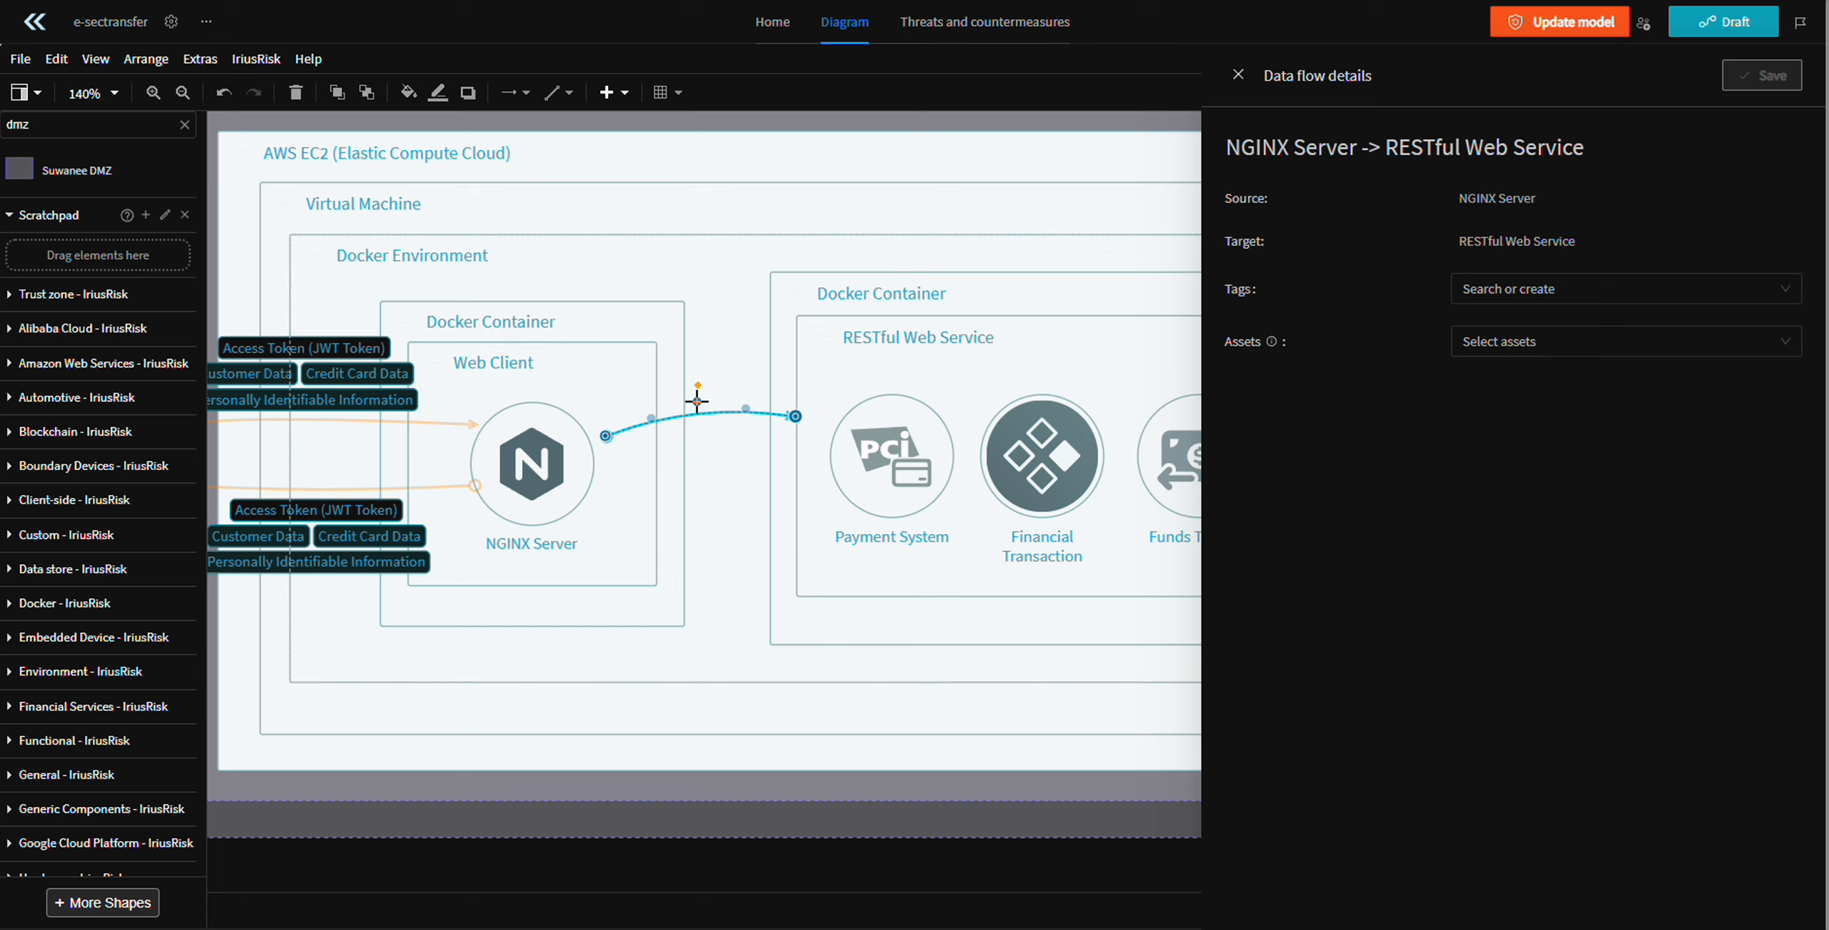
- Add a return data flow between RESTful Web Service and NGINX Server, and move the outgoing flow's start point onto the NGINX Server
{"action": "left_click_drag", "start_coordinate": [598, 455], "coordinate": [802, 482]}
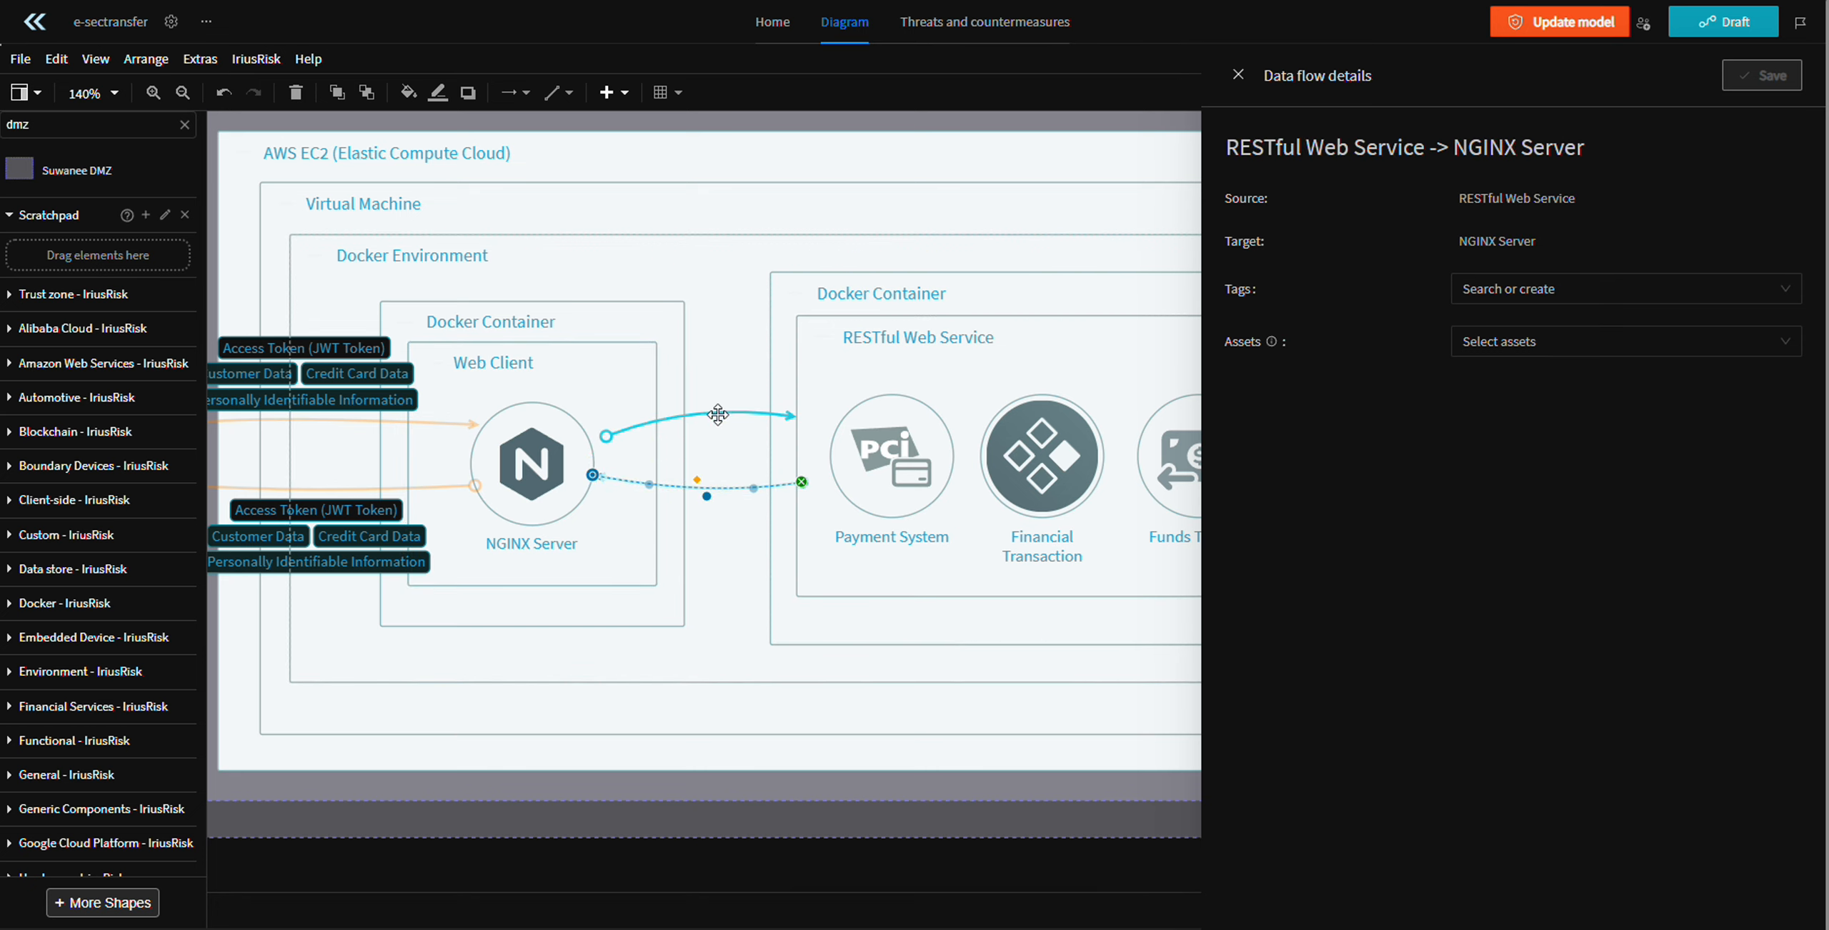
{"action": "left_click", "coordinate": [718, 413]}
{"action": "left_click_drag", "start_coordinate": [605, 436], "coordinate": [592, 432]}
- Save the Access Token (JWT Token) tag on the NGINX Server to RESTful Web Service data flow
{"action": "scroll", "coordinate": [801, 539], "scroll_direction": "down", "scroll_amount": 1}
{"action": "left_click_drag", "start_coordinate": [801, 539], "coordinate": [750, 497]}
{"action": "scroll", "coordinate": [914, 393], "scroll_direction": "up", "scroll_amount": 1}
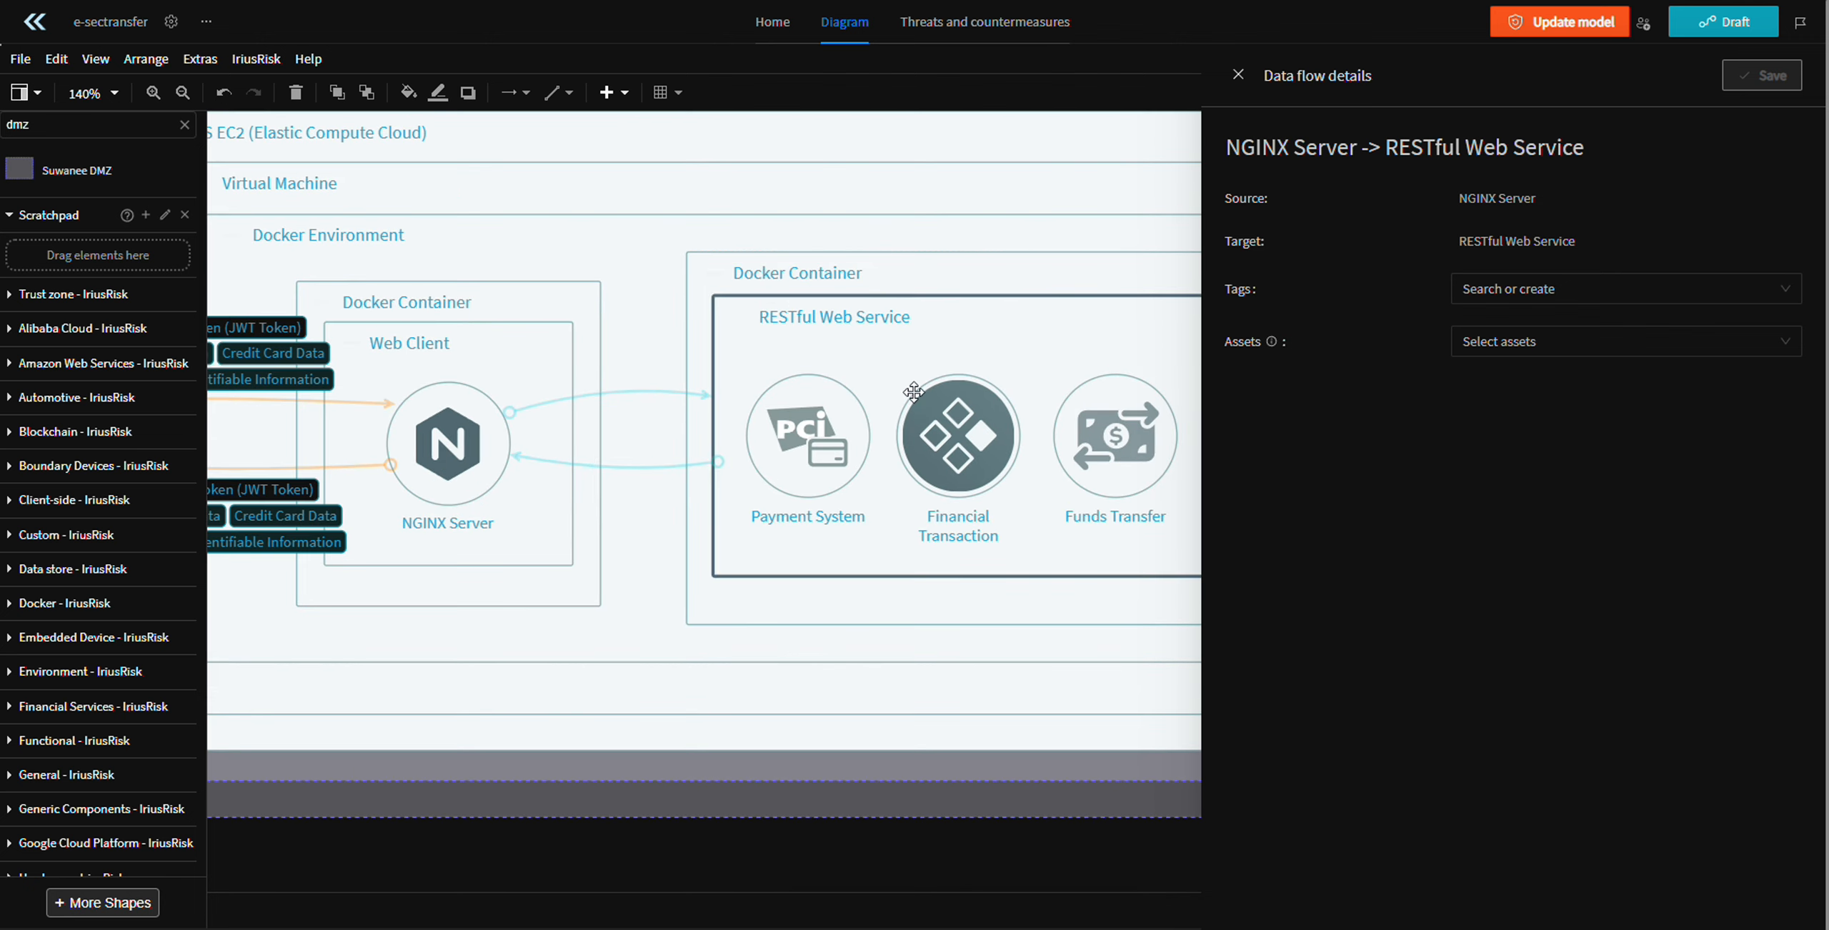
{"action": "scroll", "coordinate": [633, 447], "scroll_direction": "down", "scroll_amount": 1}
{"action": "left_click_drag", "start_coordinate": [633, 449], "coordinate": [723, 454]}
{"action": "left_click", "coordinate": [717, 408]}
{"action": "left_click", "coordinate": [1574, 284]}
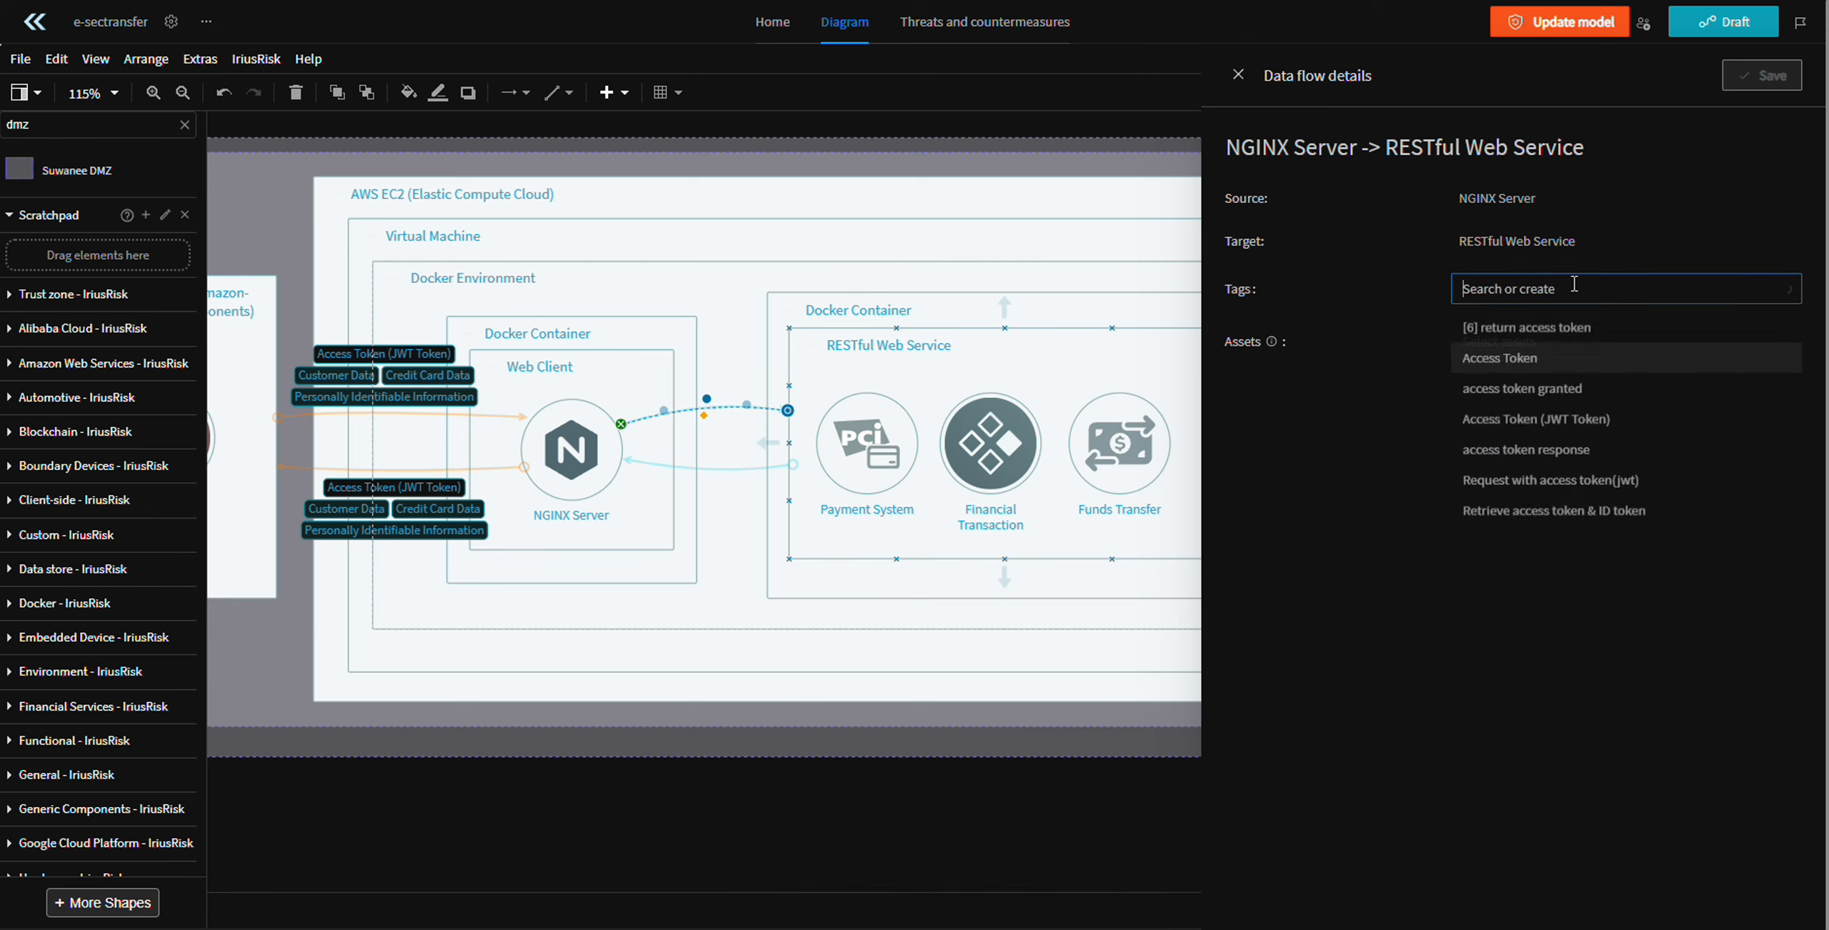
{"action": "type", "text": "Access Token"}
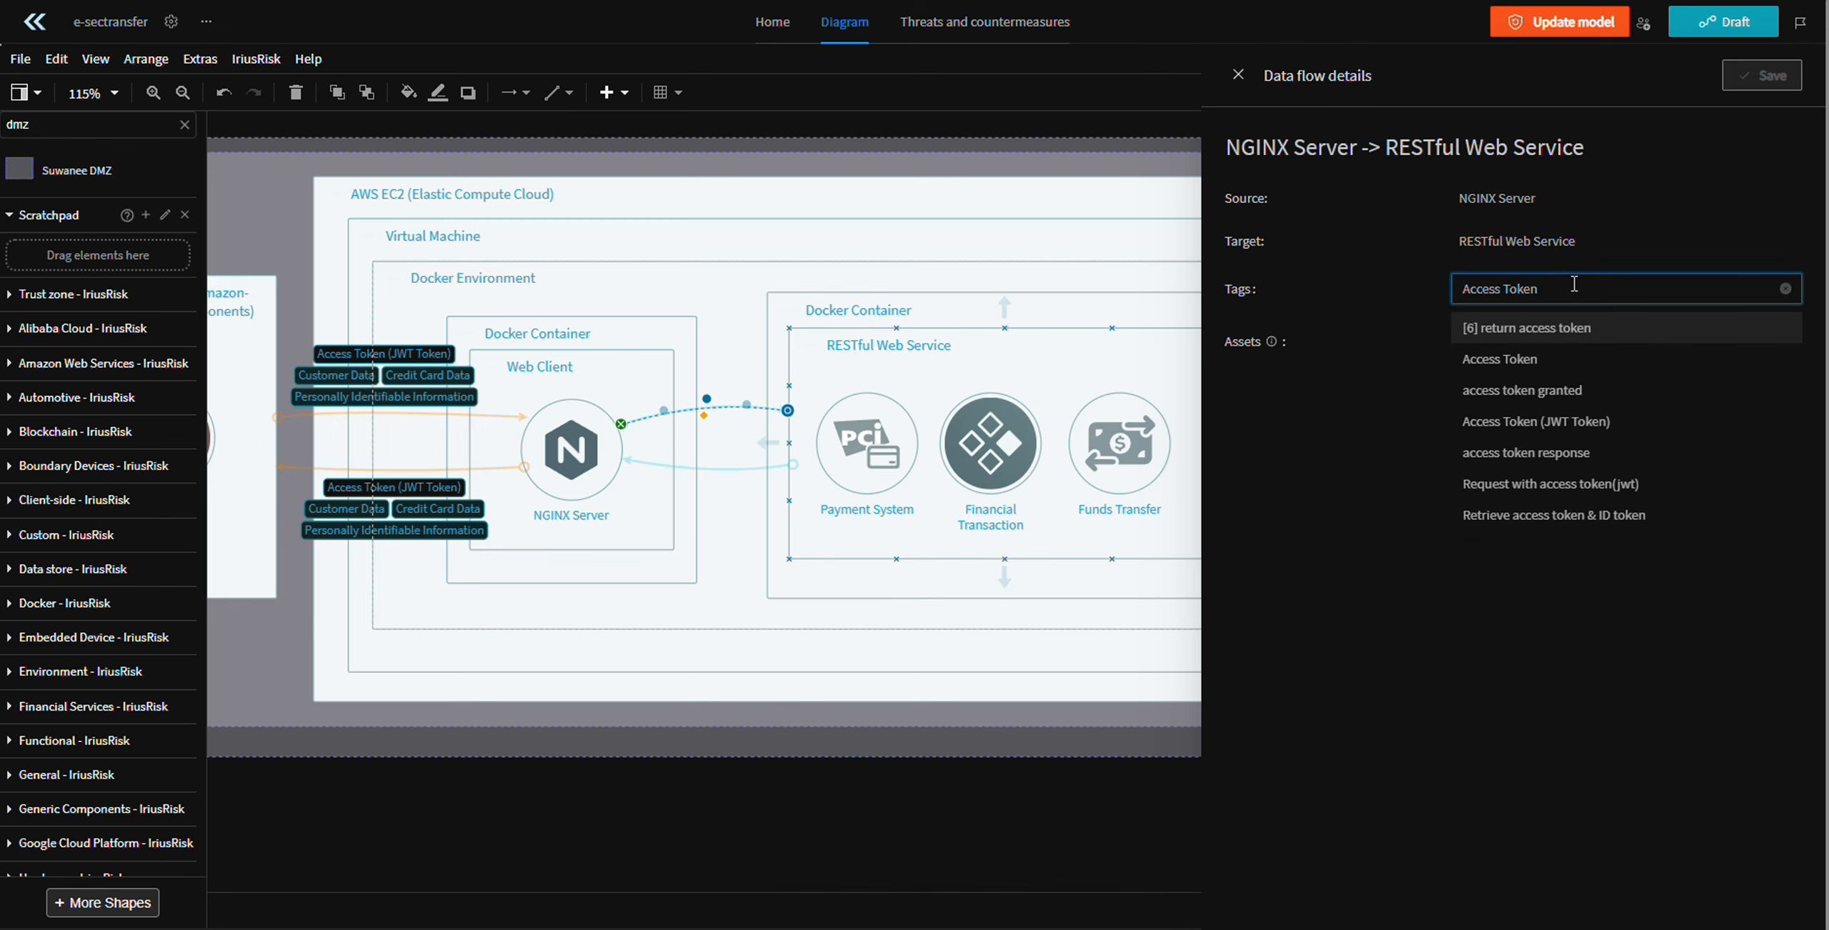
{"action": "left_click", "coordinate": [1536, 421]}
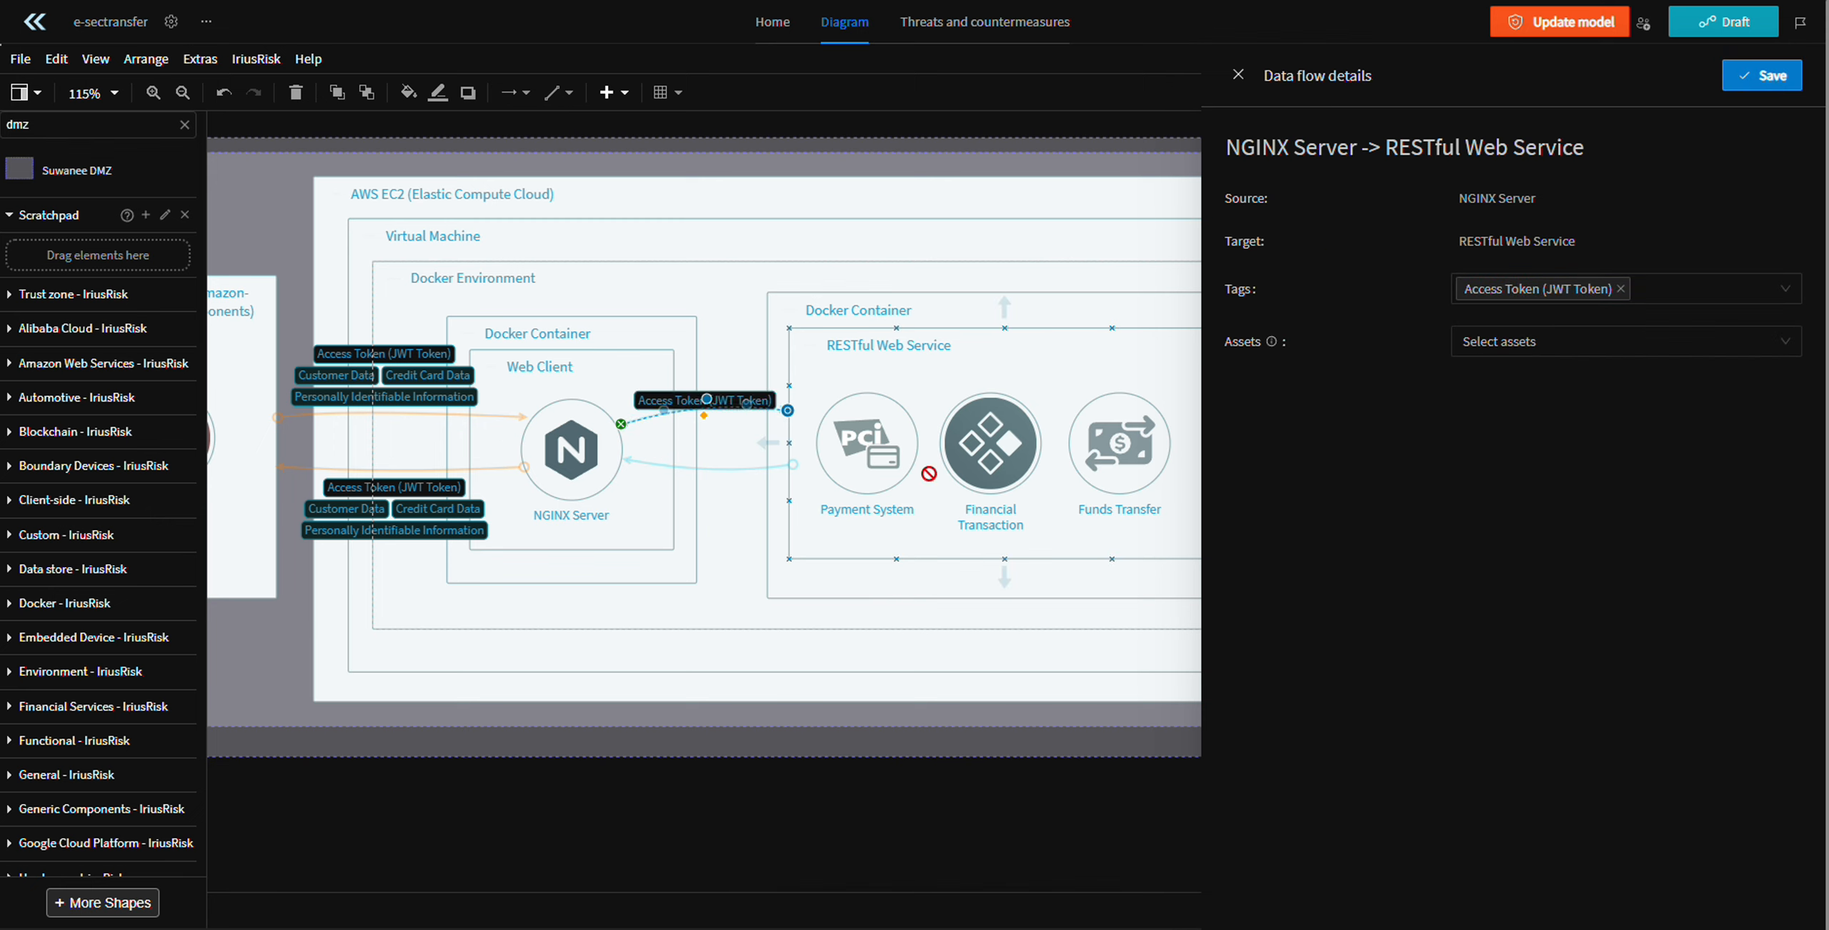
{"action": "left_click", "coordinate": [698, 450]}
{"action": "left_click", "coordinate": [726, 414]}
{"action": "scroll", "coordinate": [721, 411], "scroll_direction": "up", "scroll_amount": 2}
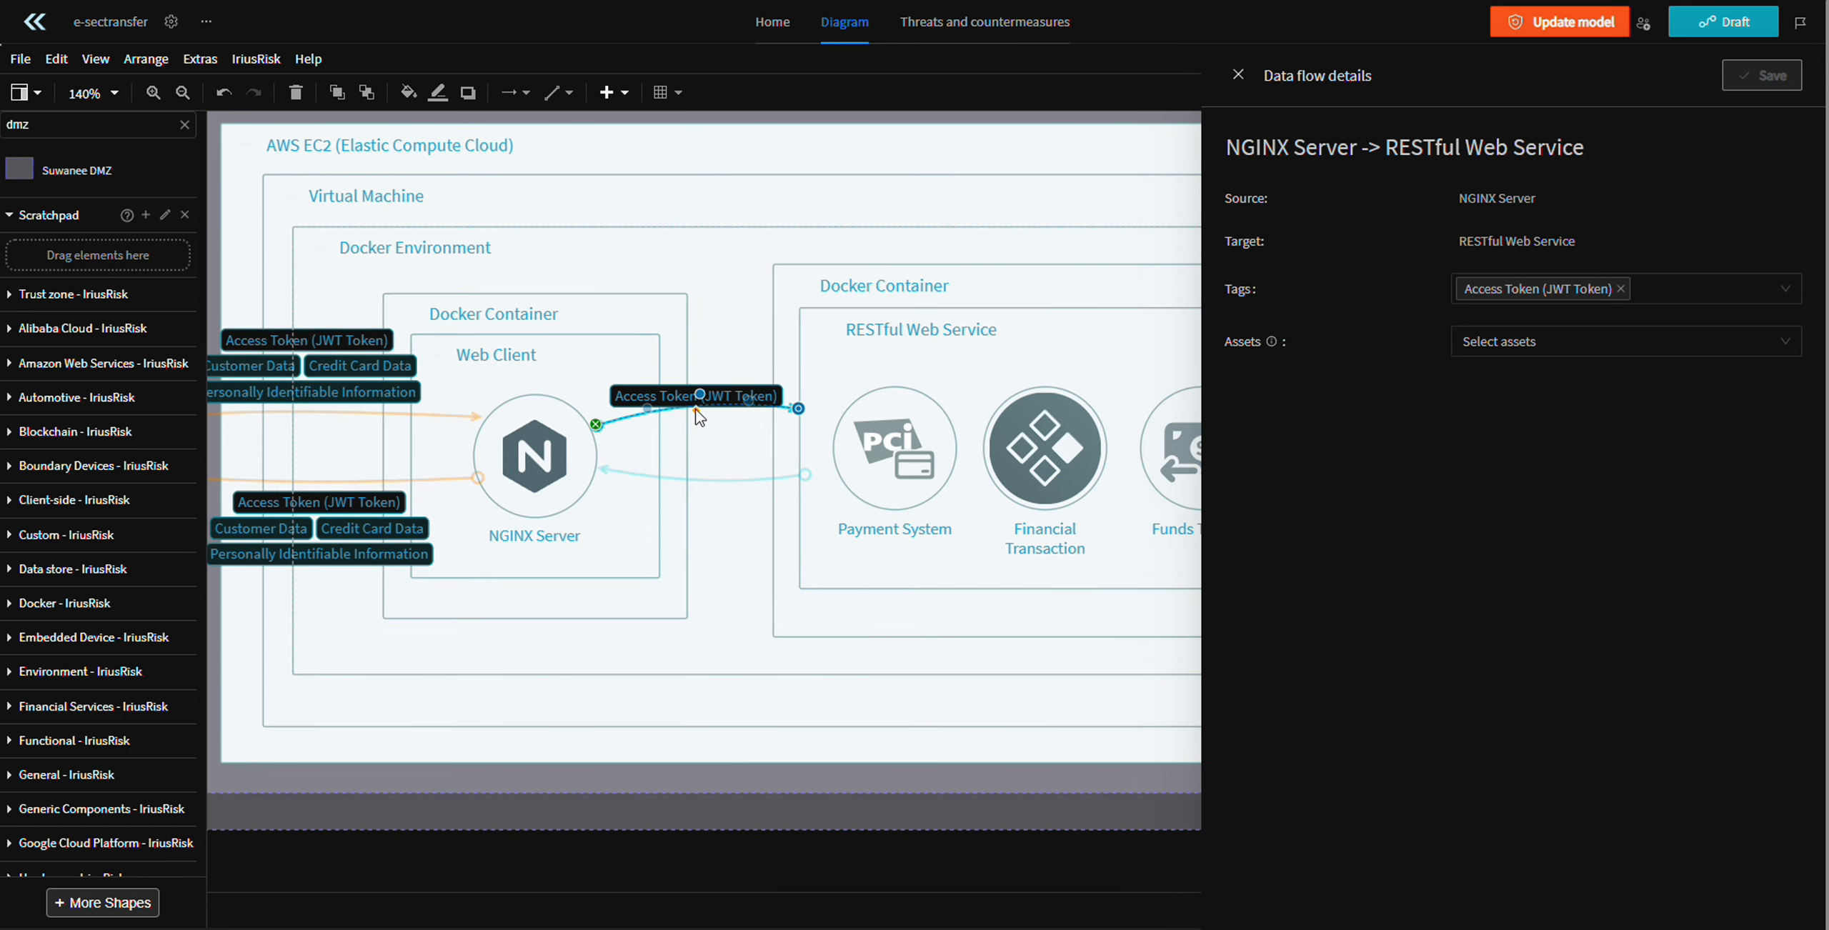
- Save Credit Card Data, Customer Data and Personally Identifiable Information as assets of the NGINX Server to RESTful Web Service flow, and move its labels up
{"action": "left_click_drag", "start_coordinate": [700, 375], "coordinate": [701, 372]}
{"action": "key", "text": "ctrl+z"}
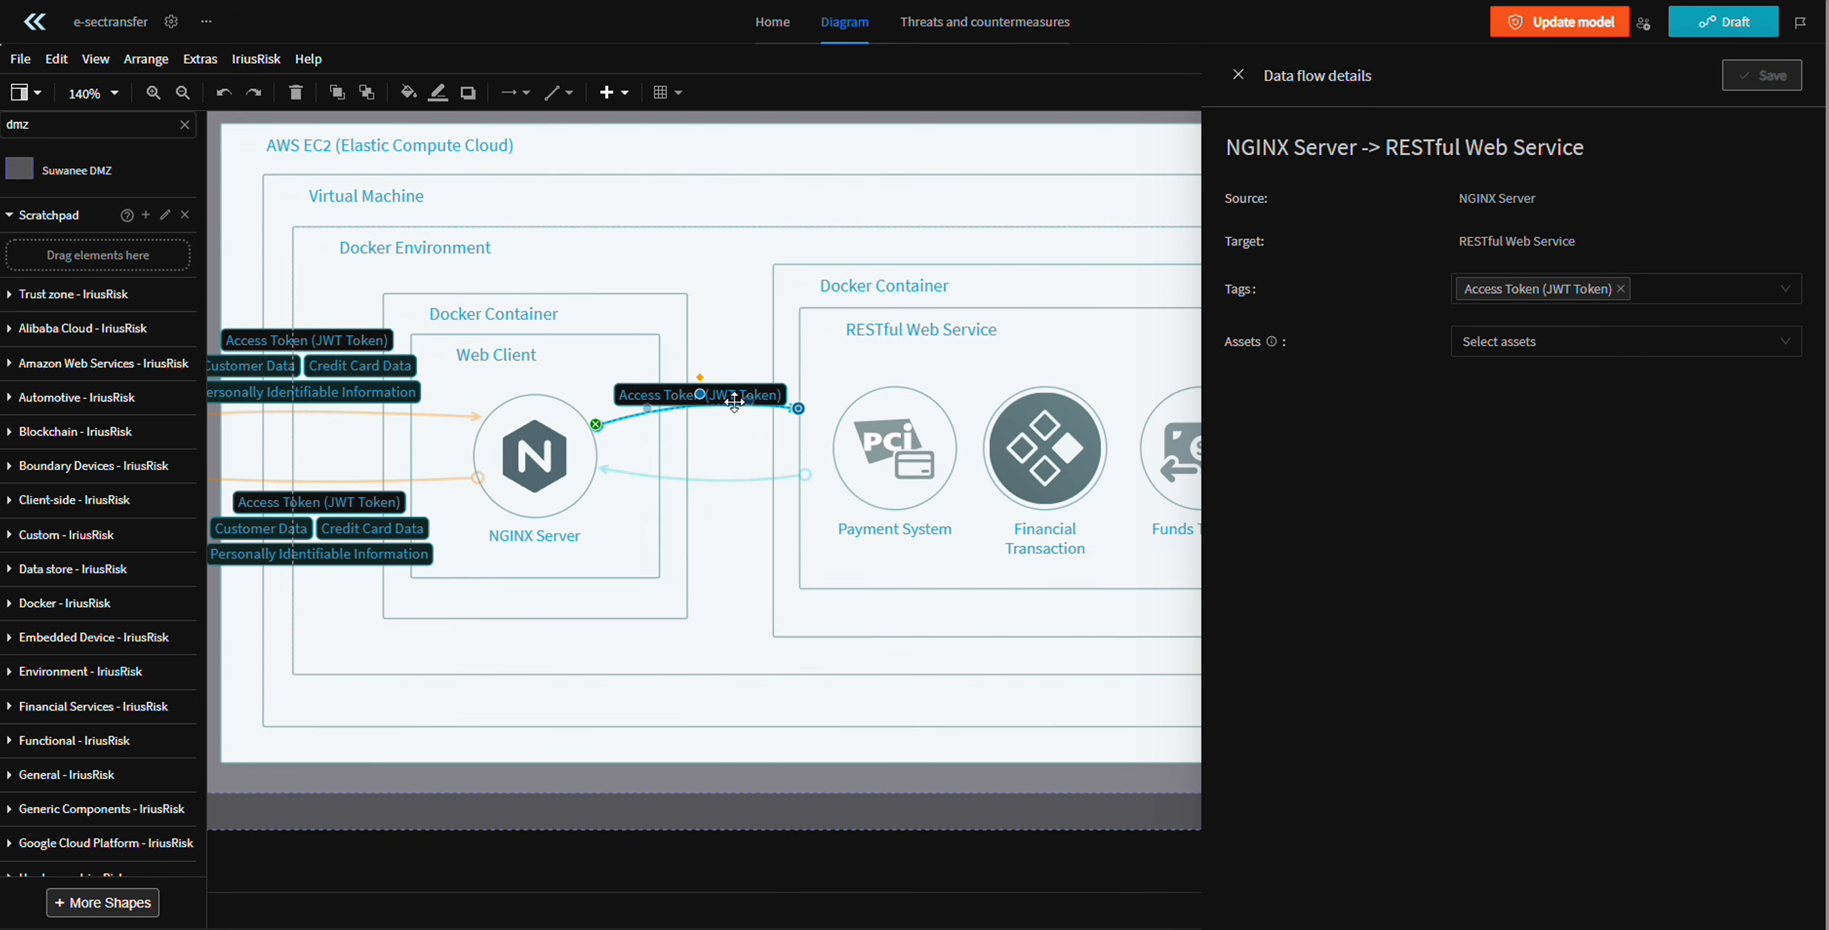
{"action": "left_click", "coordinate": [1631, 340]}
{"action": "left_click", "coordinate": [1559, 443]}
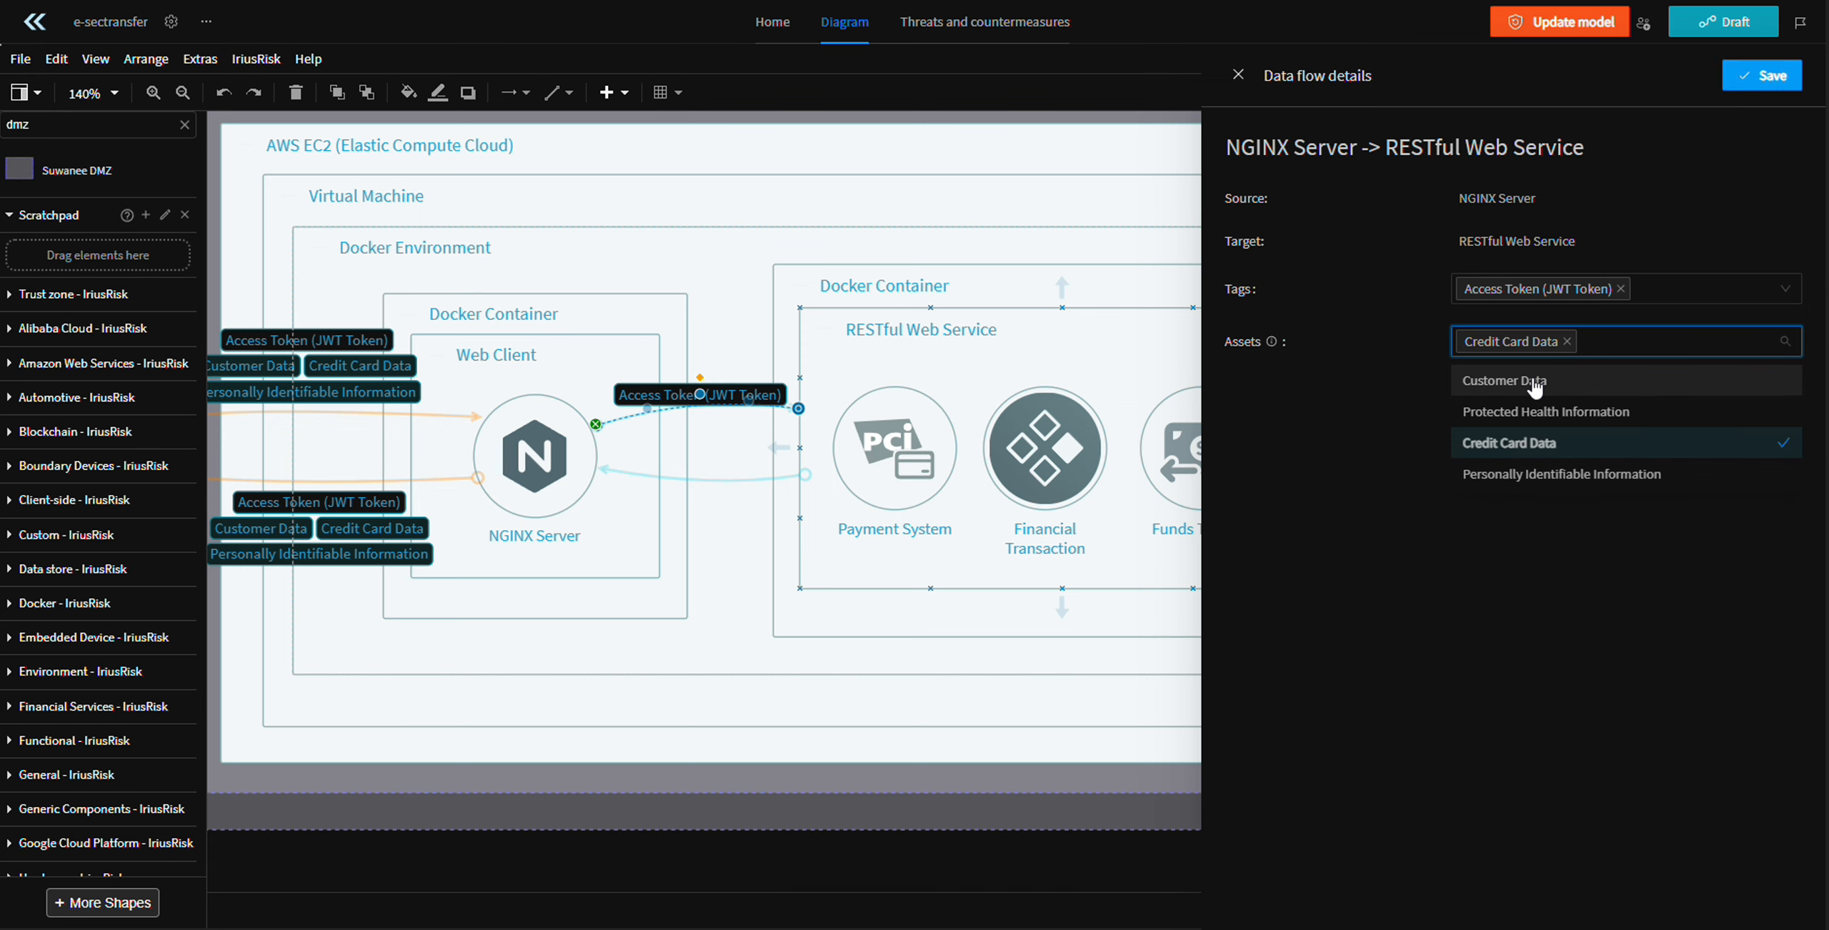
{"action": "left_click", "coordinate": [1583, 380]}
{"action": "left_click", "coordinate": [1551, 475]}
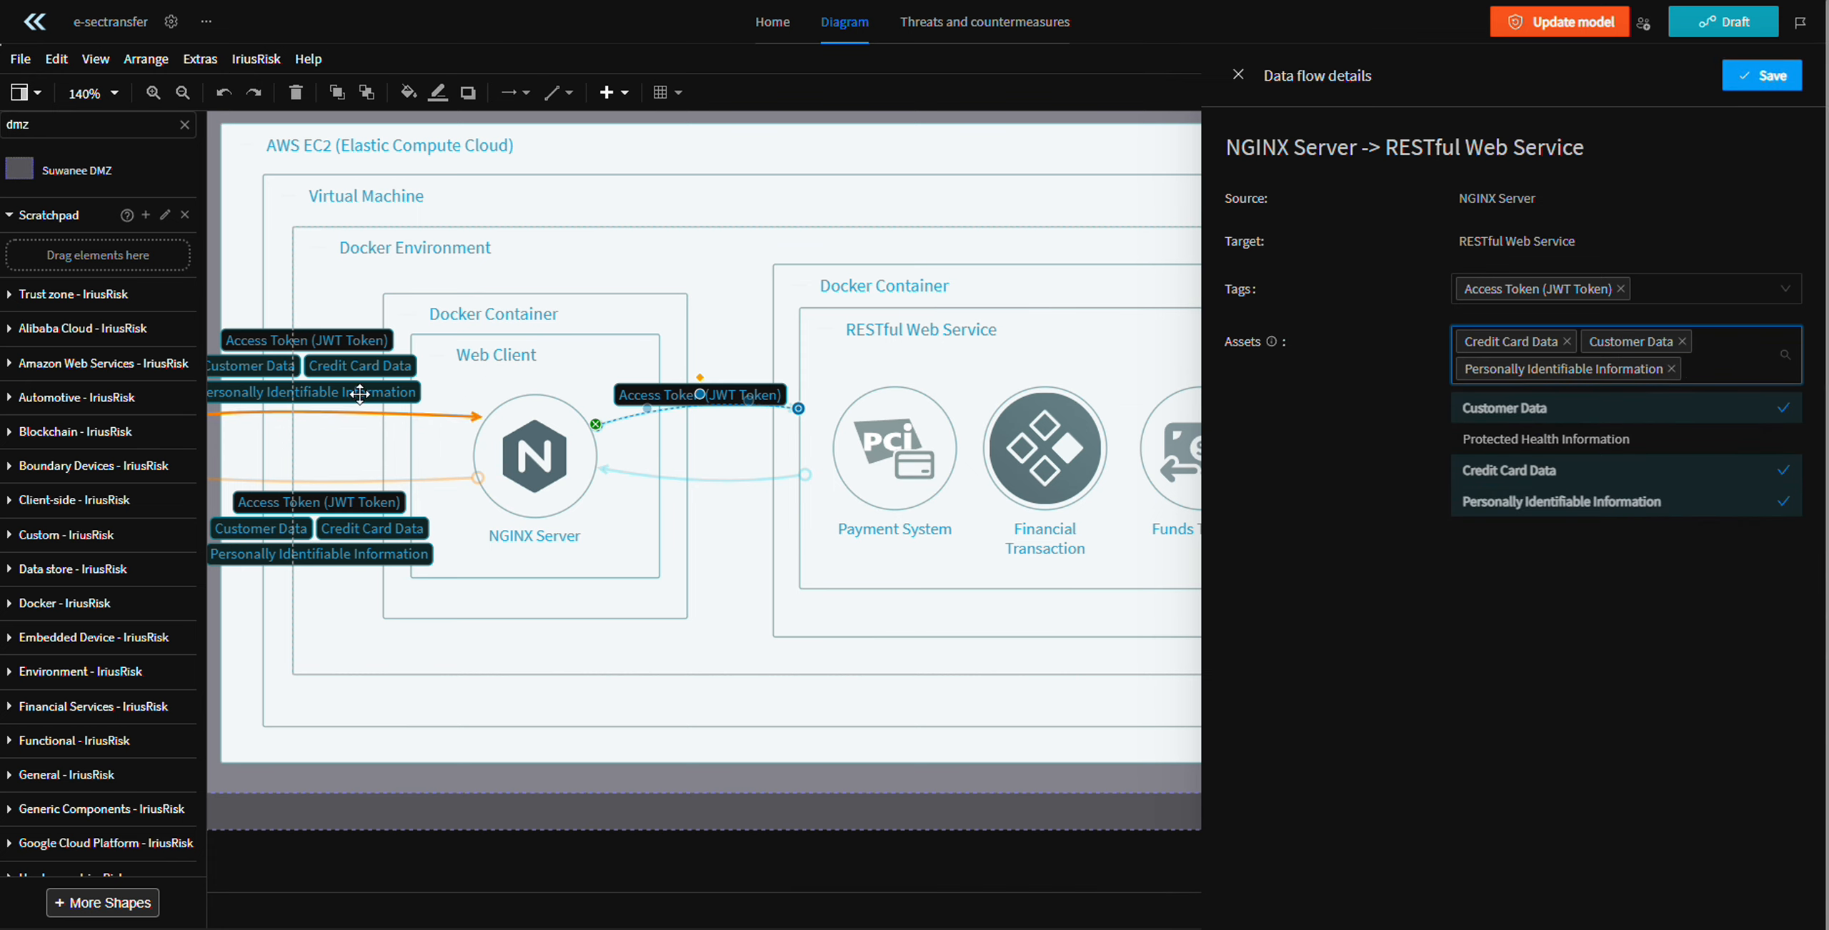
{"action": "left_click_drag", "start_coordinate": [570, 256], "coordinate": [906, 348]}
{"action": "left_click_drag", "start_coordinate": [1050, 360], "coordinate": [651, 336]}
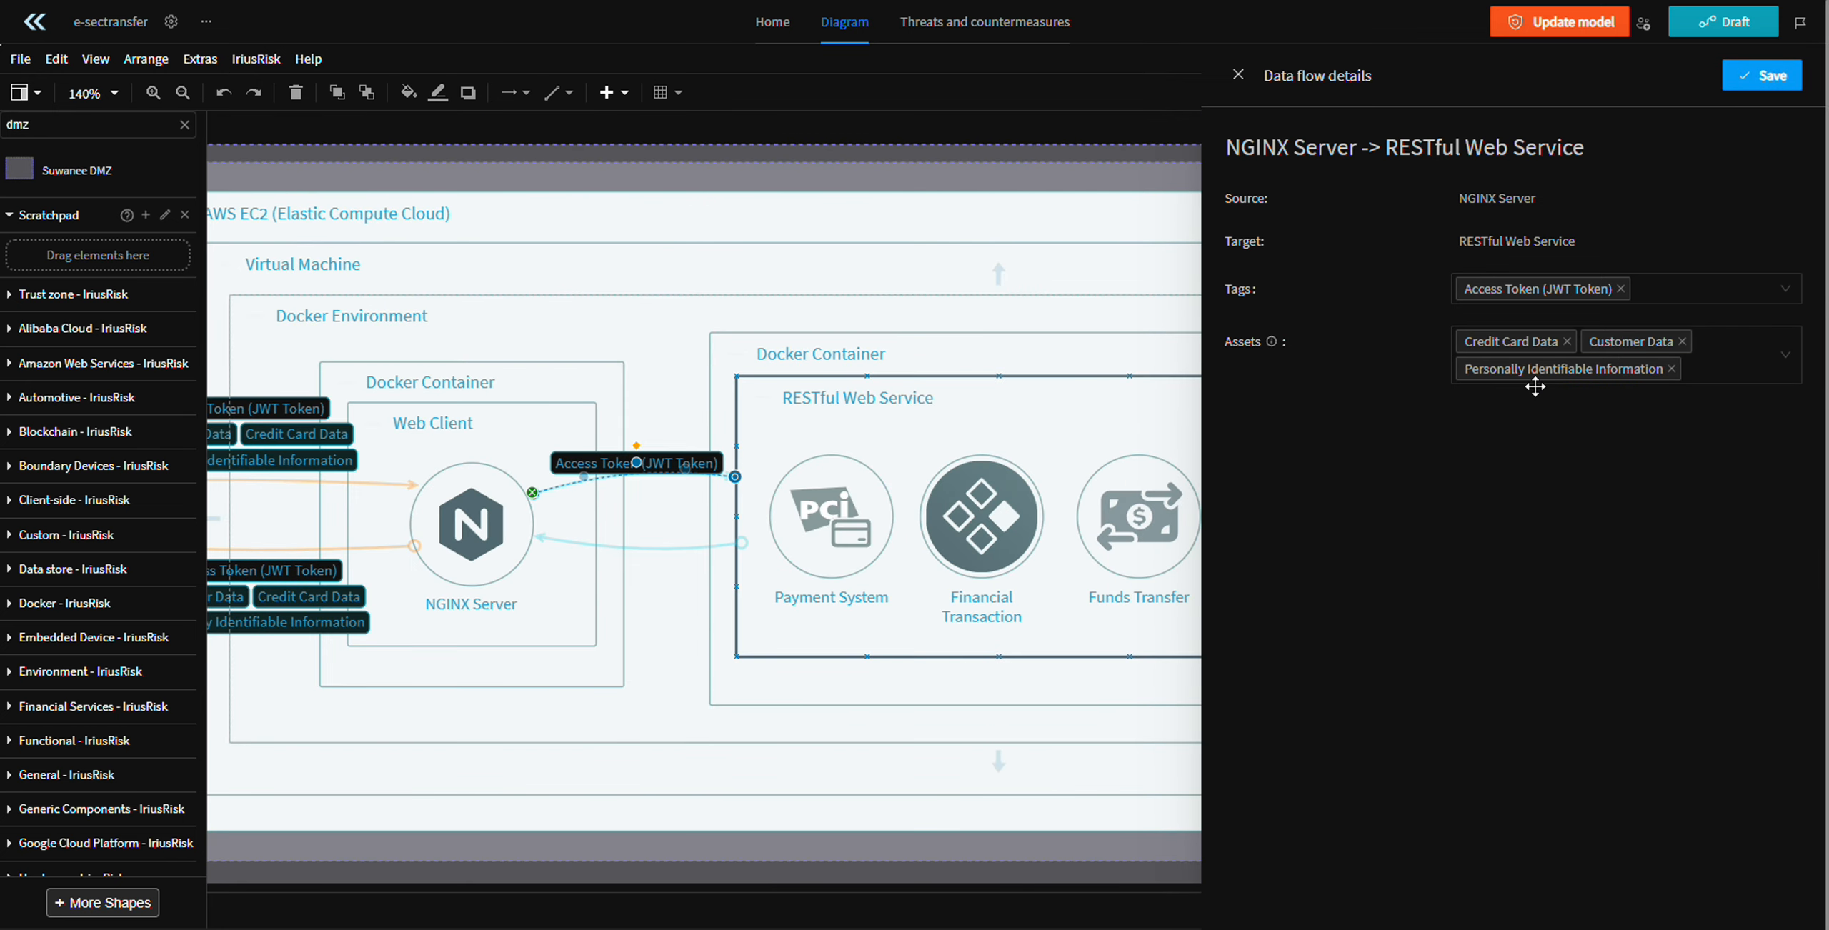
{"action": "left_click", "coordinate": [1763, 86]}
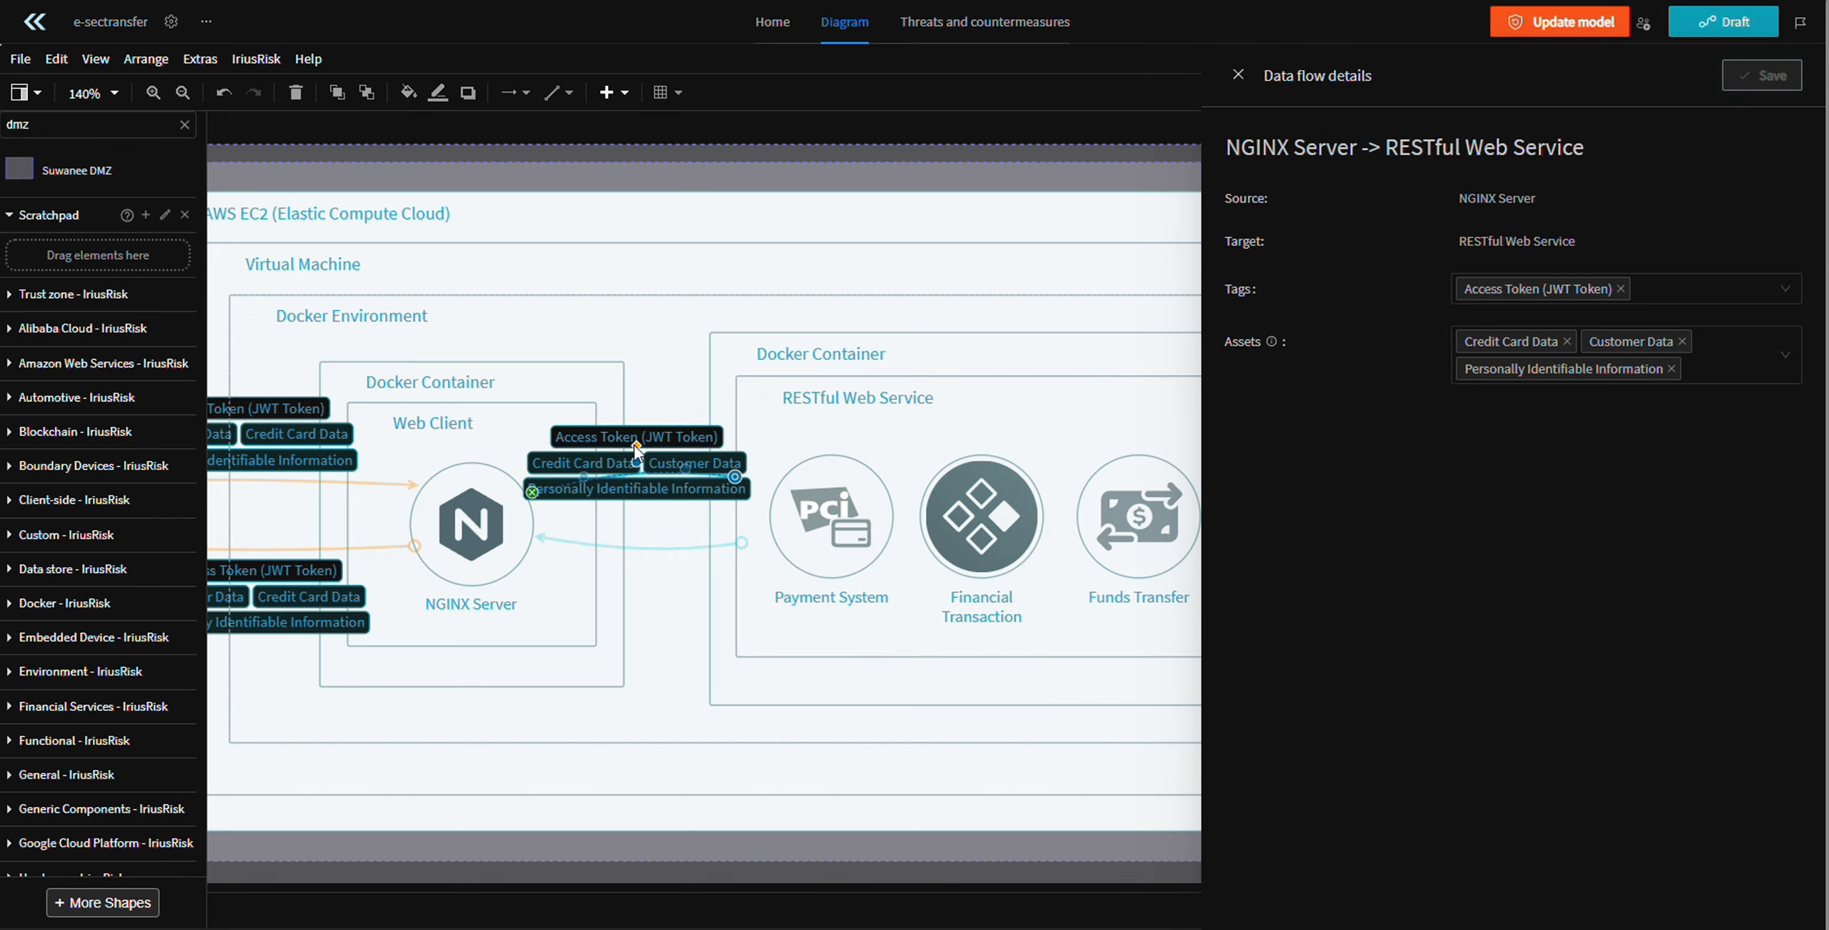
{"action": "left_click_drag", "start_coordinate": [634, 444], "coordinate": [640, 421]}
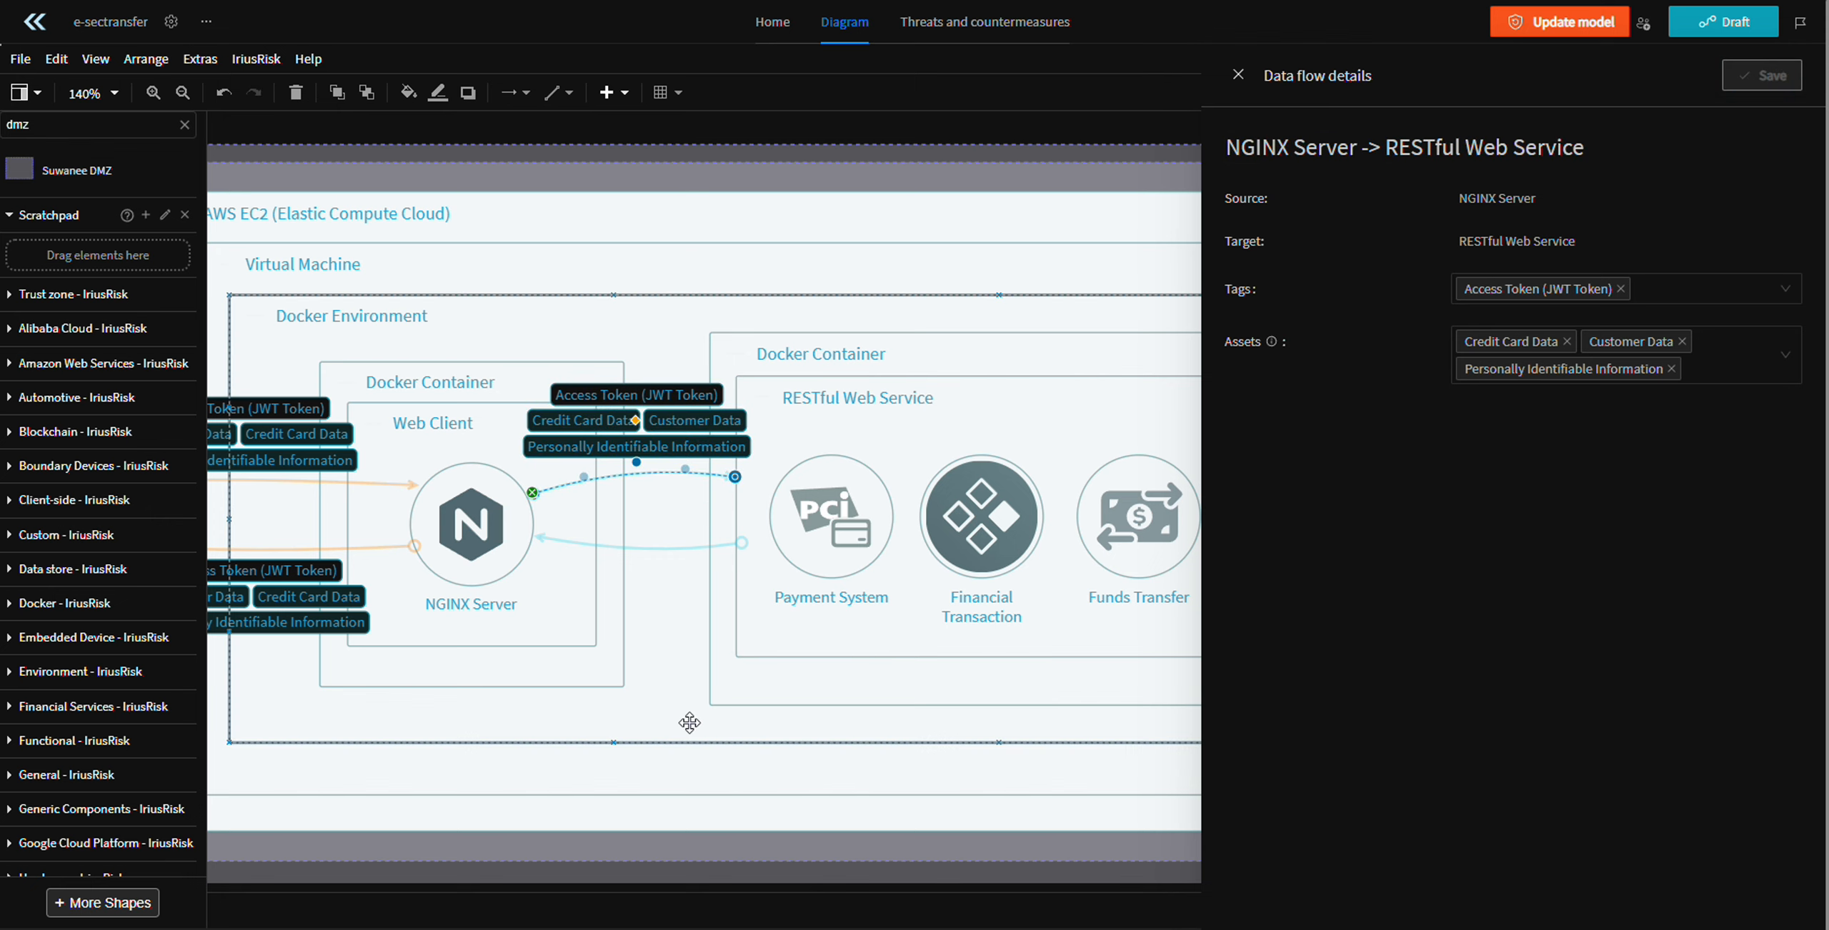
- Add the Access Token (JWT Token) tag to the RESTful Web Service to NGINX Server data flow
{"action": "left_click", "coordinate": [647, 548]}
{"action": "left_click", "coordinate": [1615, 289]}
{"action": "scroll", "coordinate": [1546, 403], "scroll_direction": "down", "scroll_amount": 5}
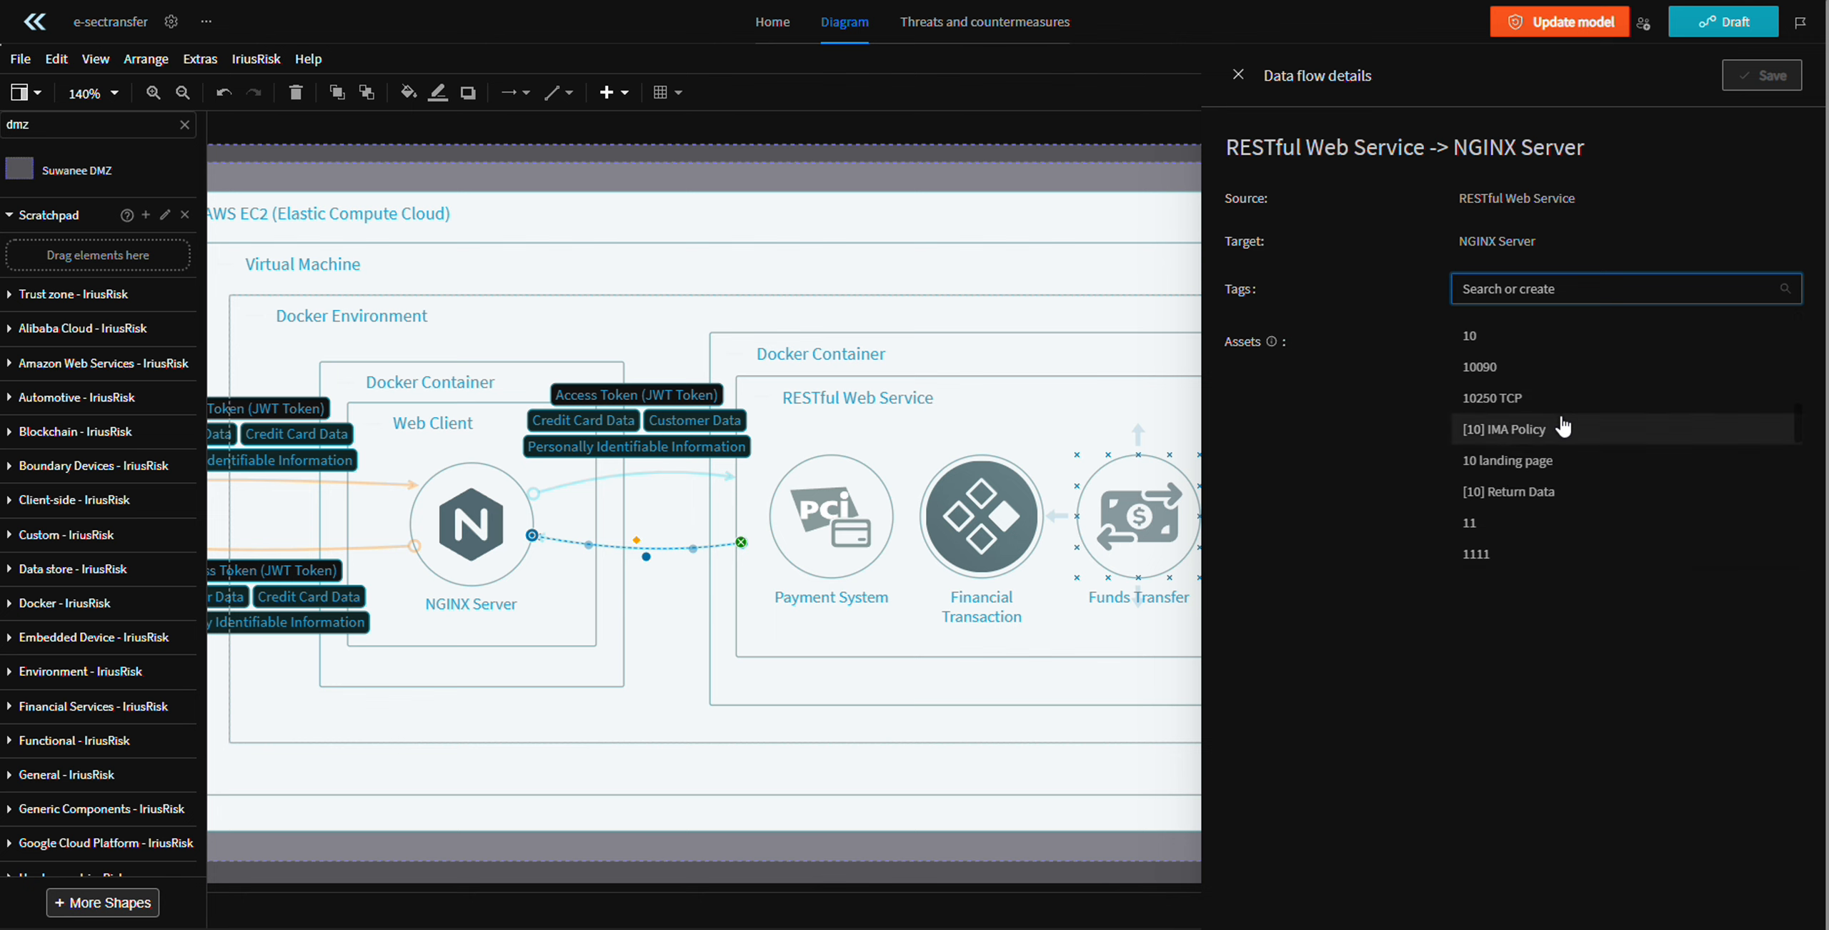
{"action": "scroll", "coordinate": [1588, 335], "scroll_direction": "up", "scroll_amount": 5}
{"action": "type", "text": "Acc"}
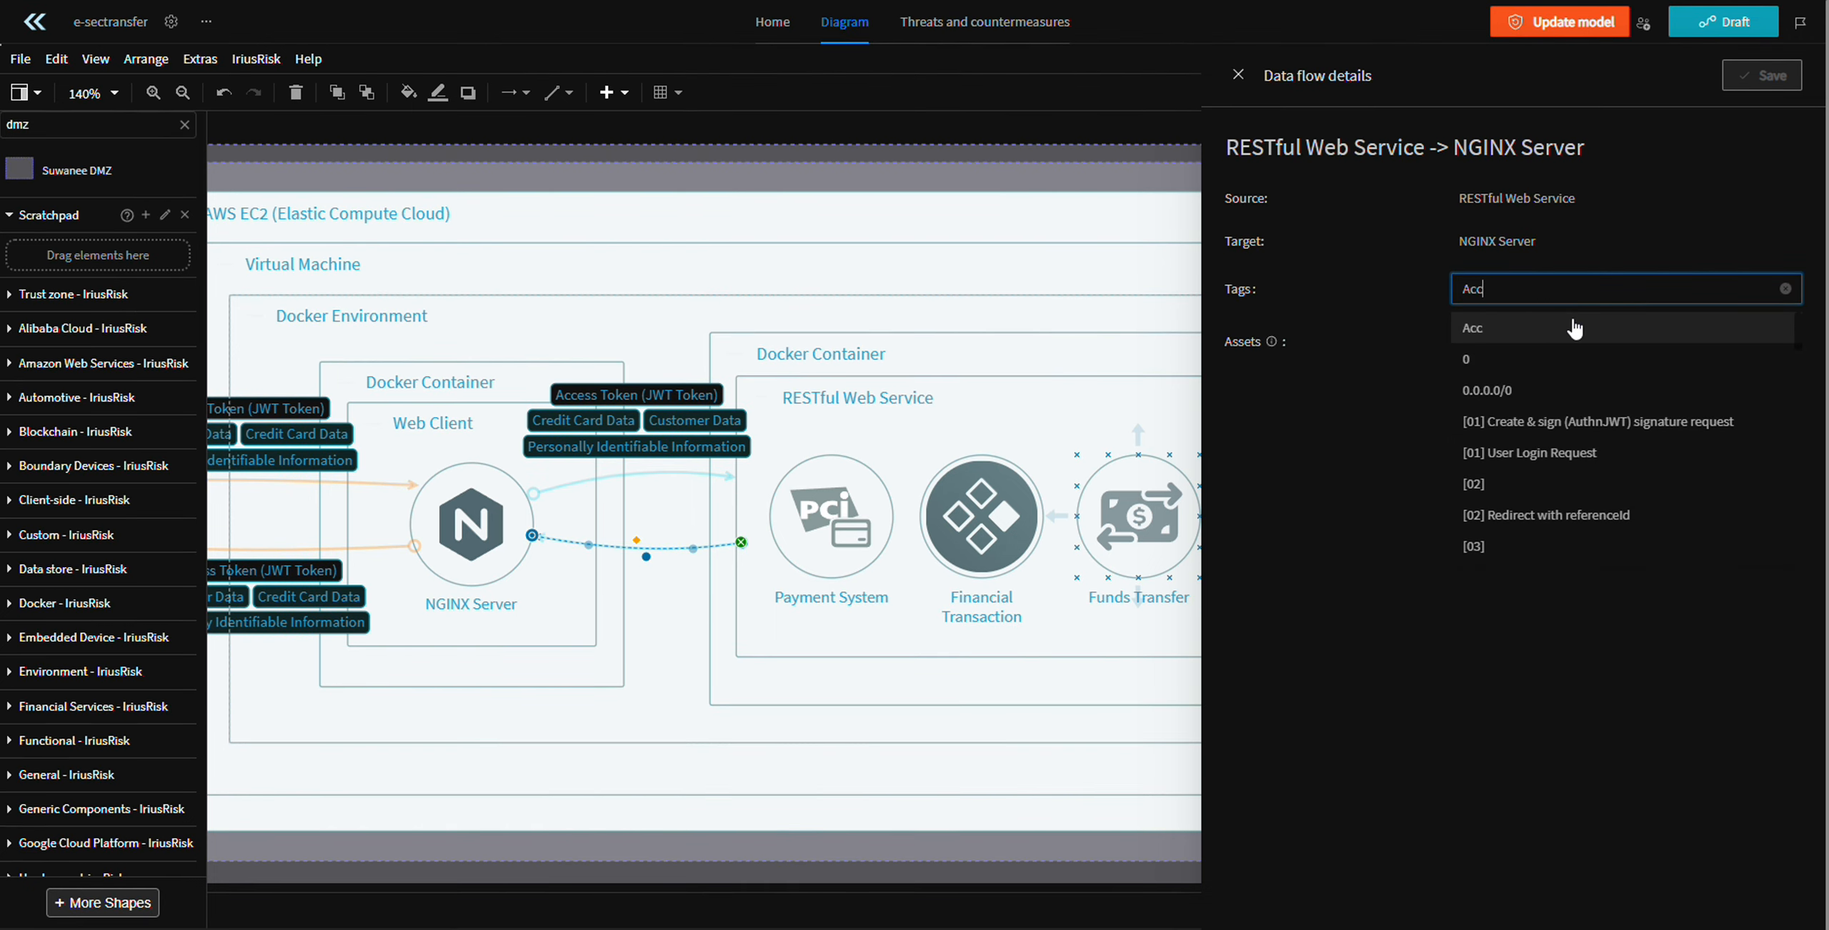
{"action": "type", "text": "ess Token"}
{"action": "key", "text": "BackSpace"}
{"action": "key", "text": "BackSpace"}
{"action": "key", "text": "BackSpace"}
{"action": "key", "text": "BackSpace"}
{"action": "key", "text": "BackSpace"}
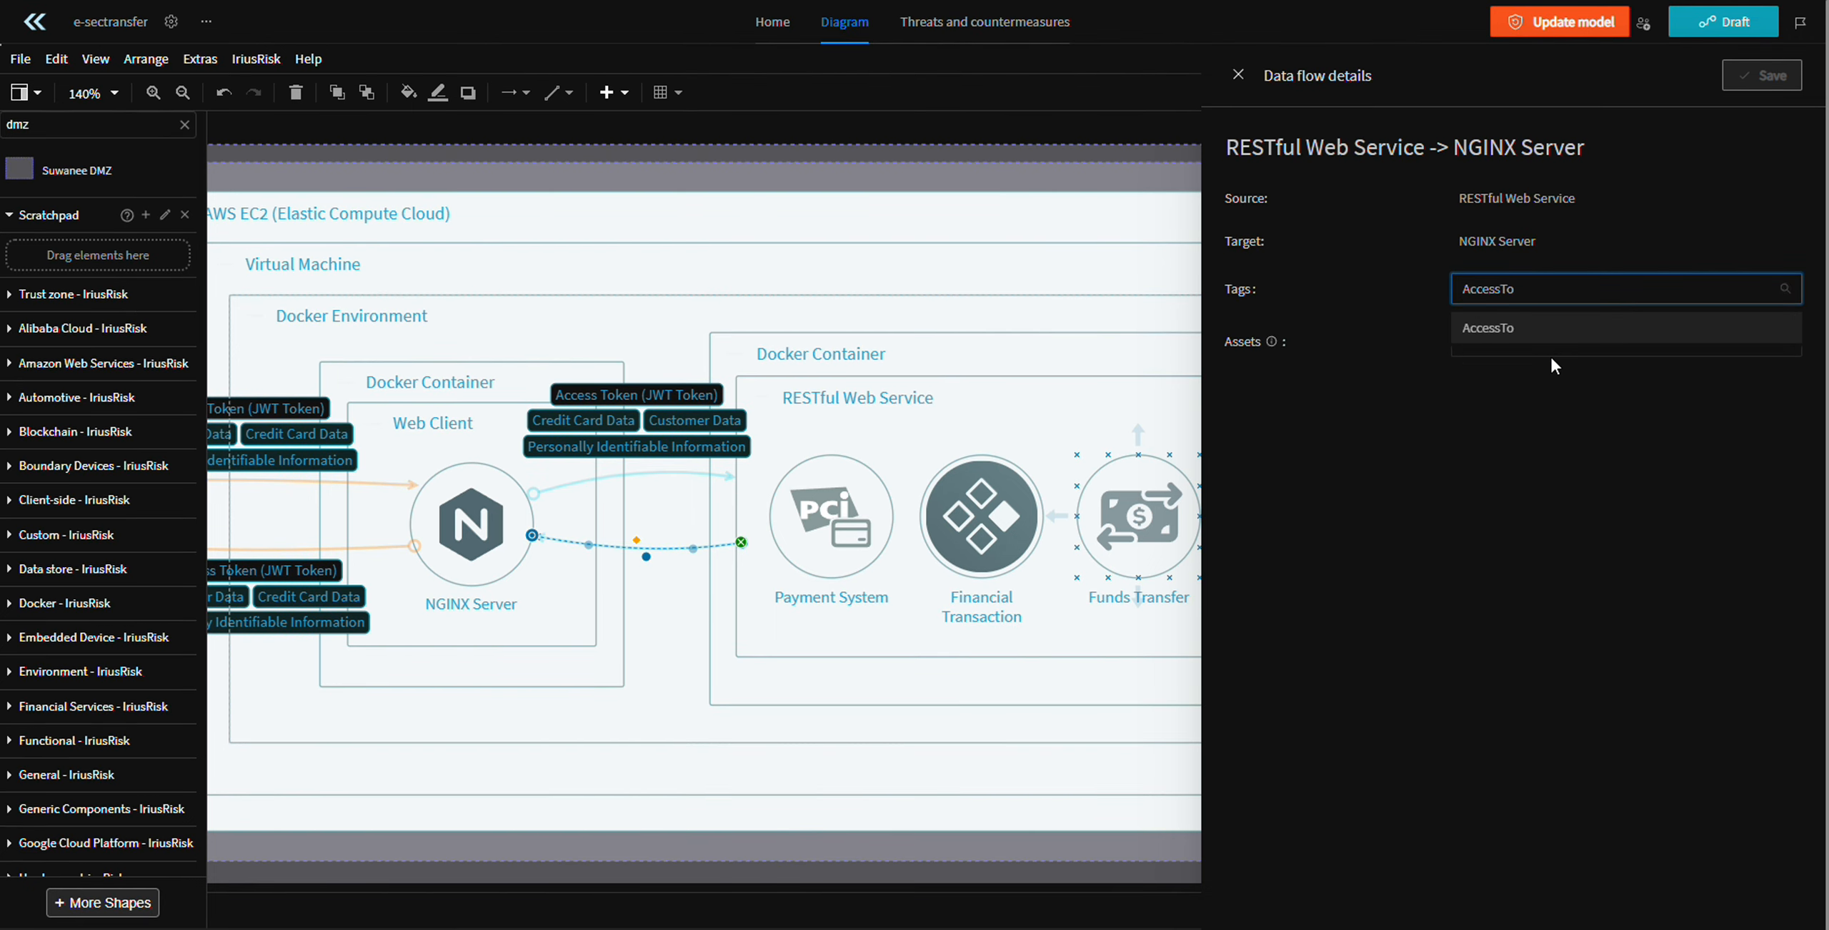
{"action": "type", "text": "Token"}
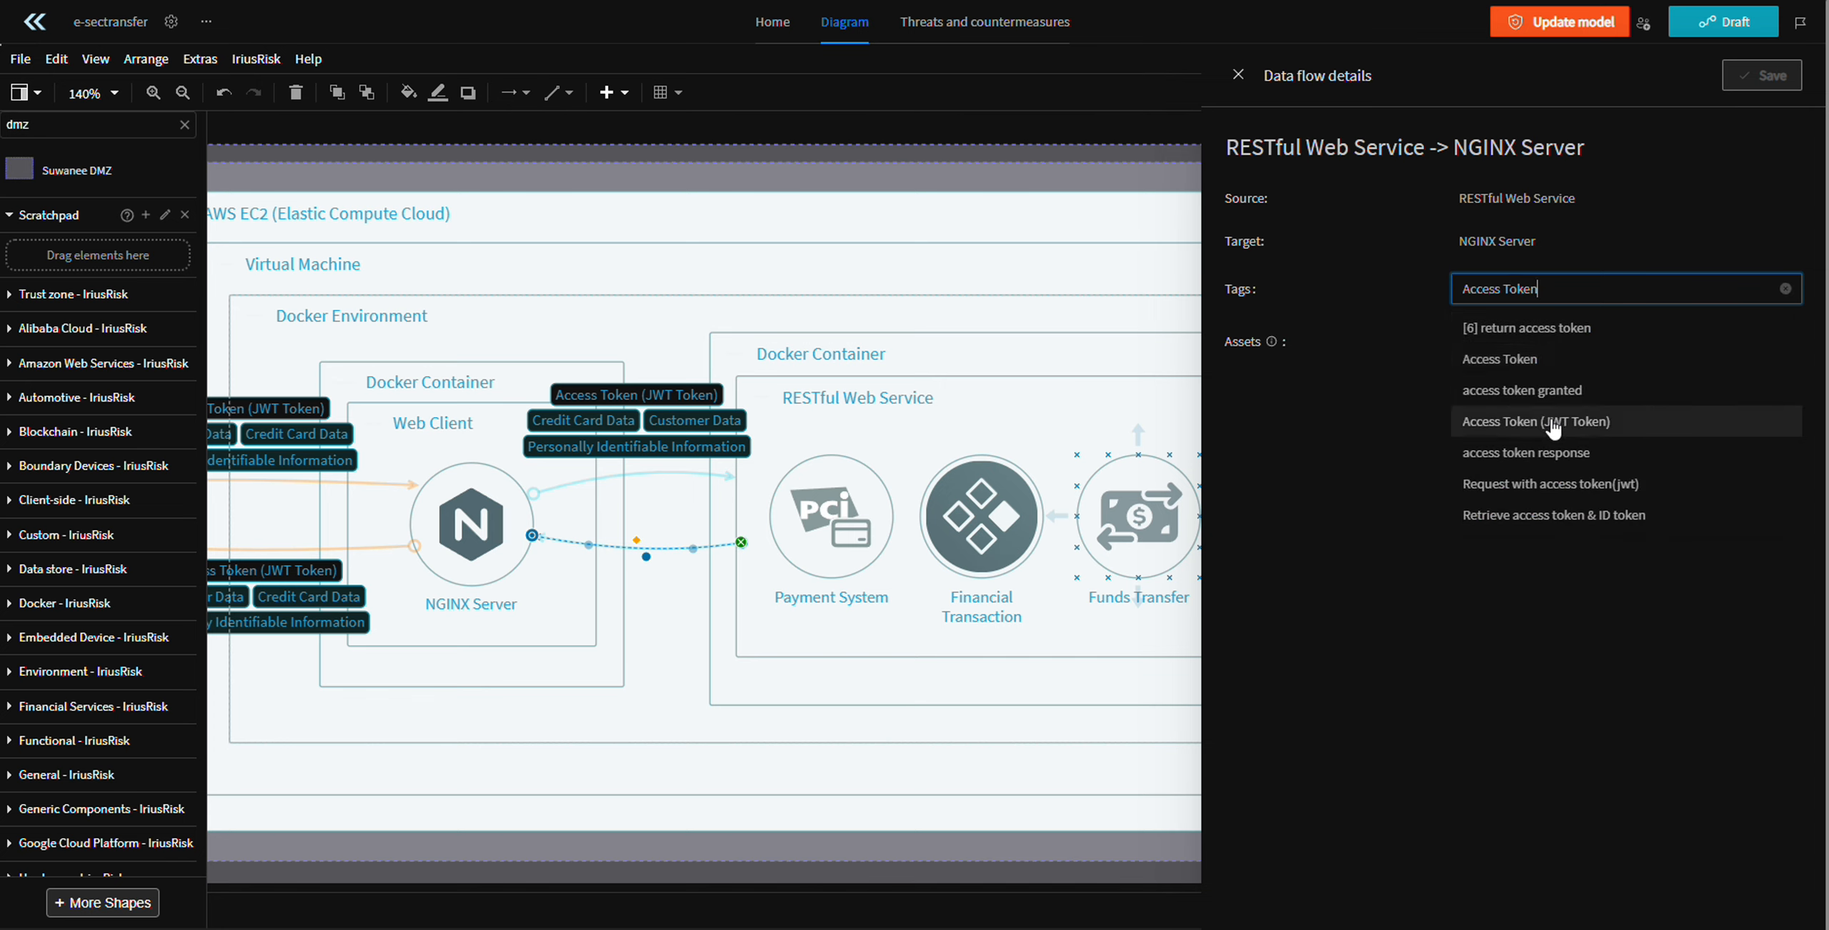
{"action": "left_click", "coordinate": [1539, 420]}
{"action": "left_click", "coordinate": [1595, 256]}
{"action": "left_click", "coordinate": [1569, 351]}
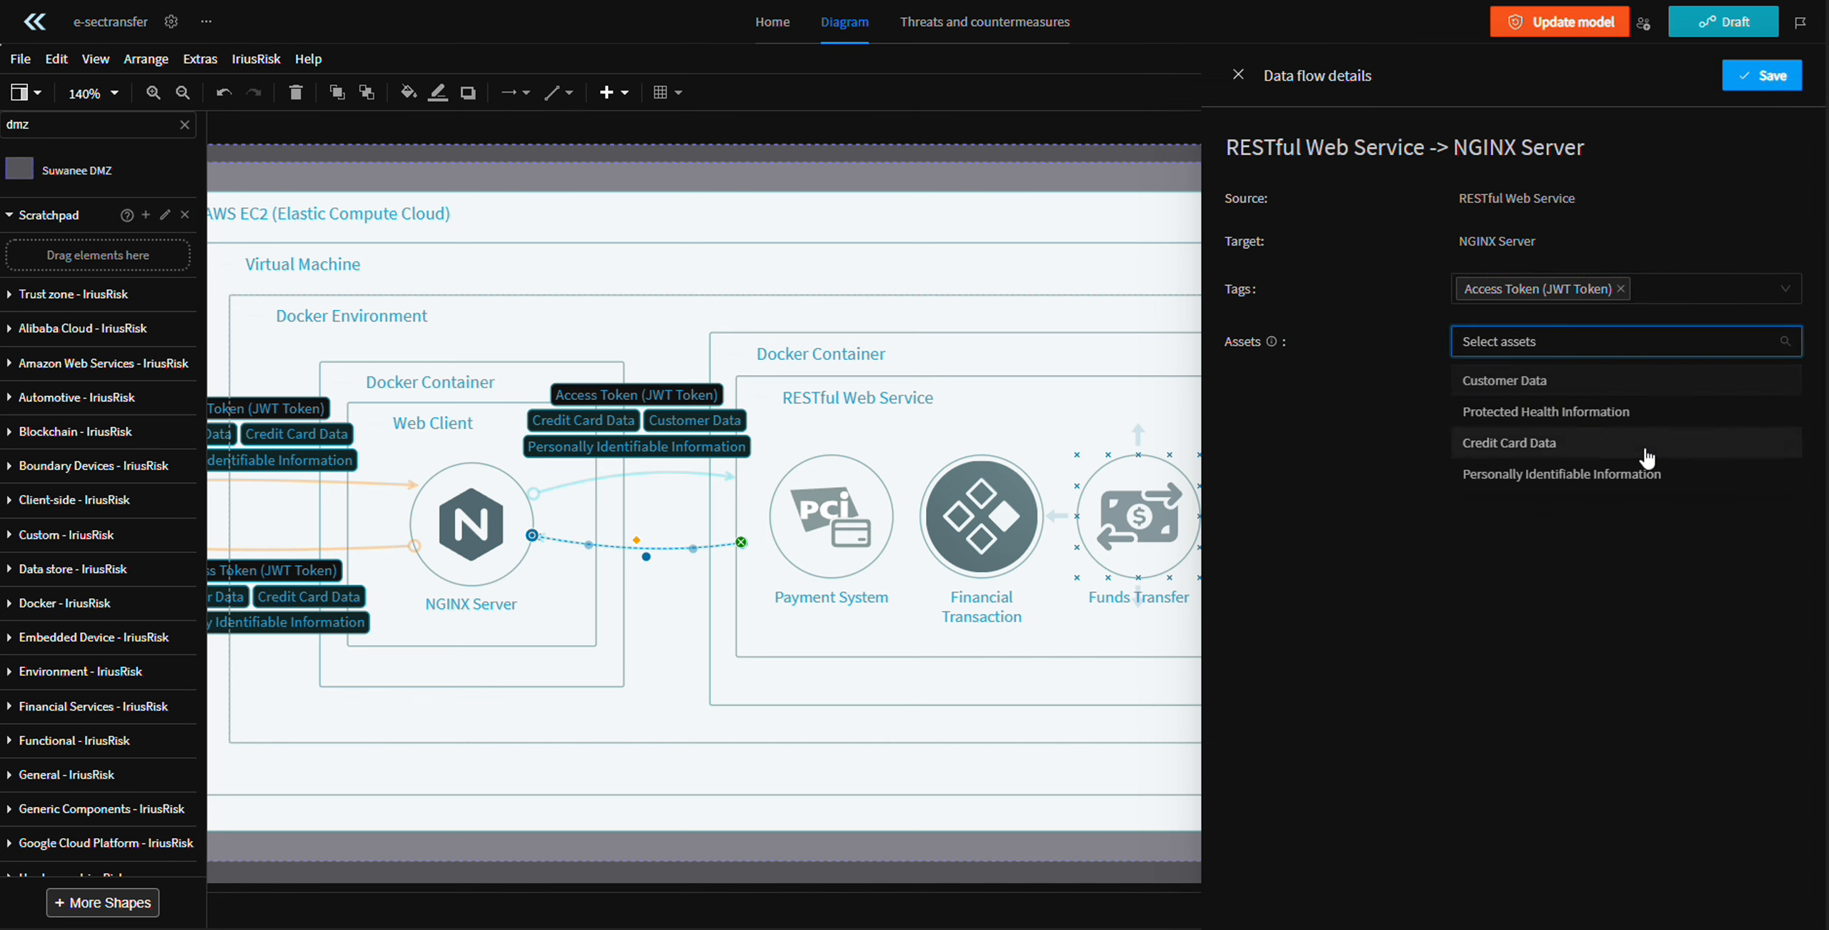
{"action": "left_click", "coordinate": [1537, 379]}
{"action": "left_click", "coordinate": [1537, 432]}
{"action": "left_click", "coordinate": [1574, 477]}
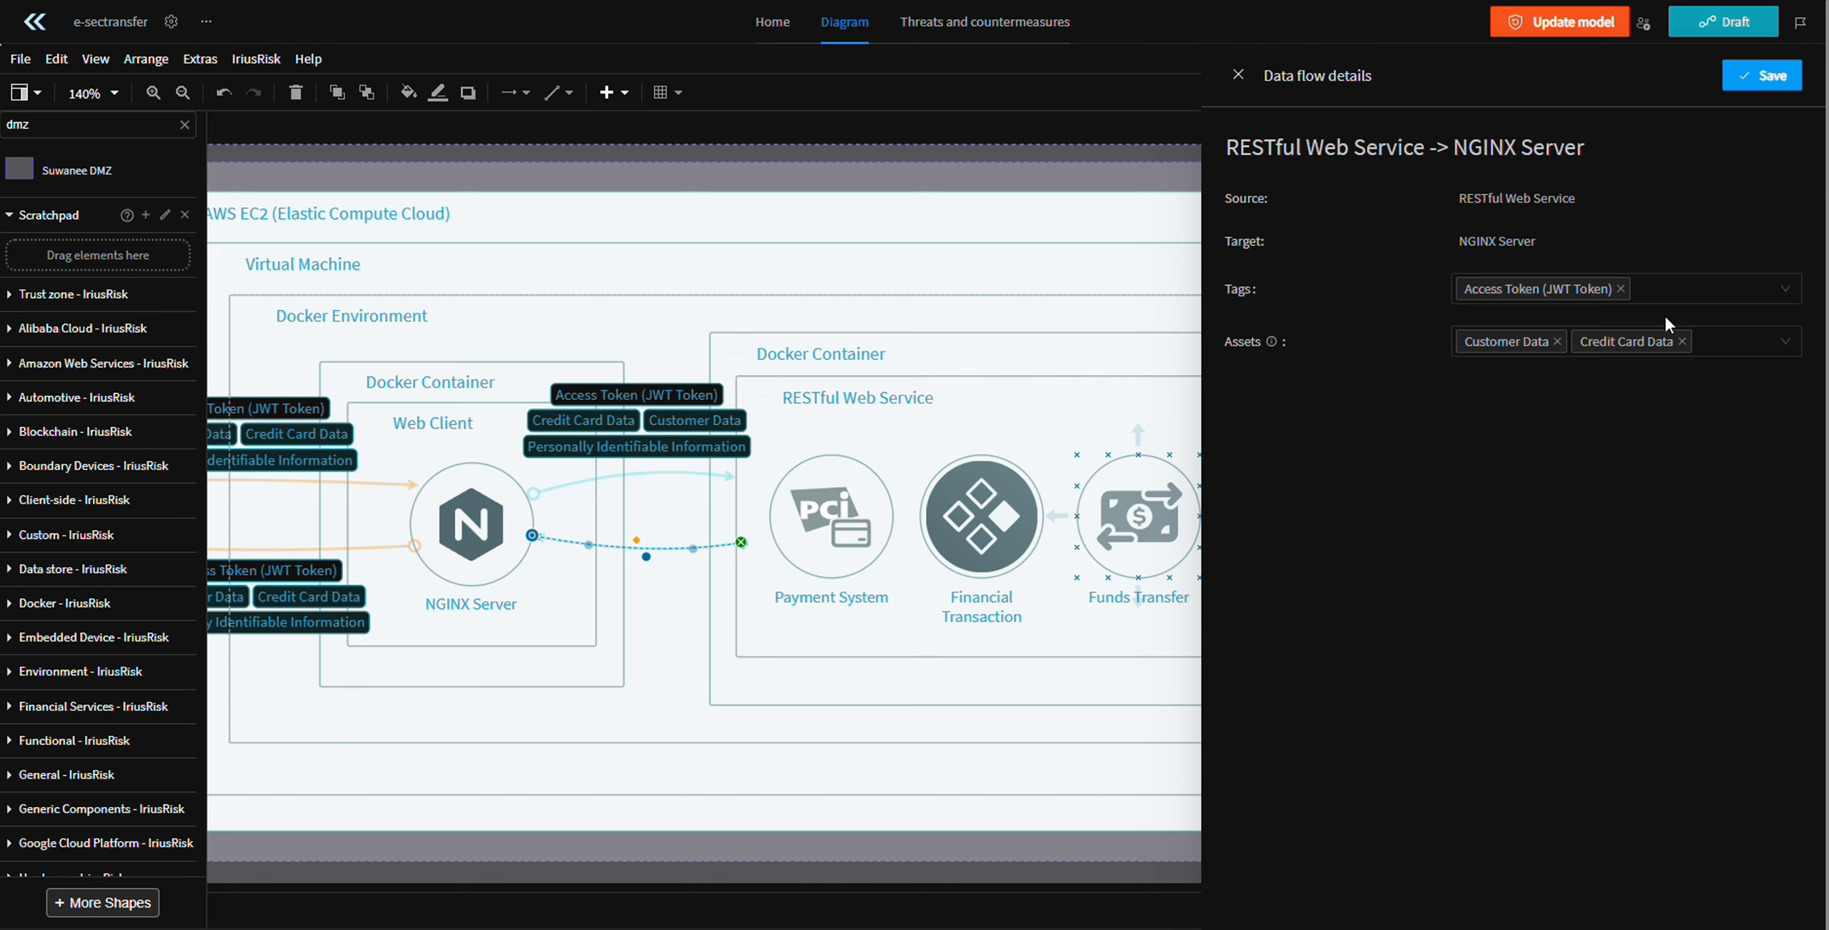
{"action": "left_click", "coordinate": [703, 472]}
{"action": "left_click", "coordinate": [1671, 372]}
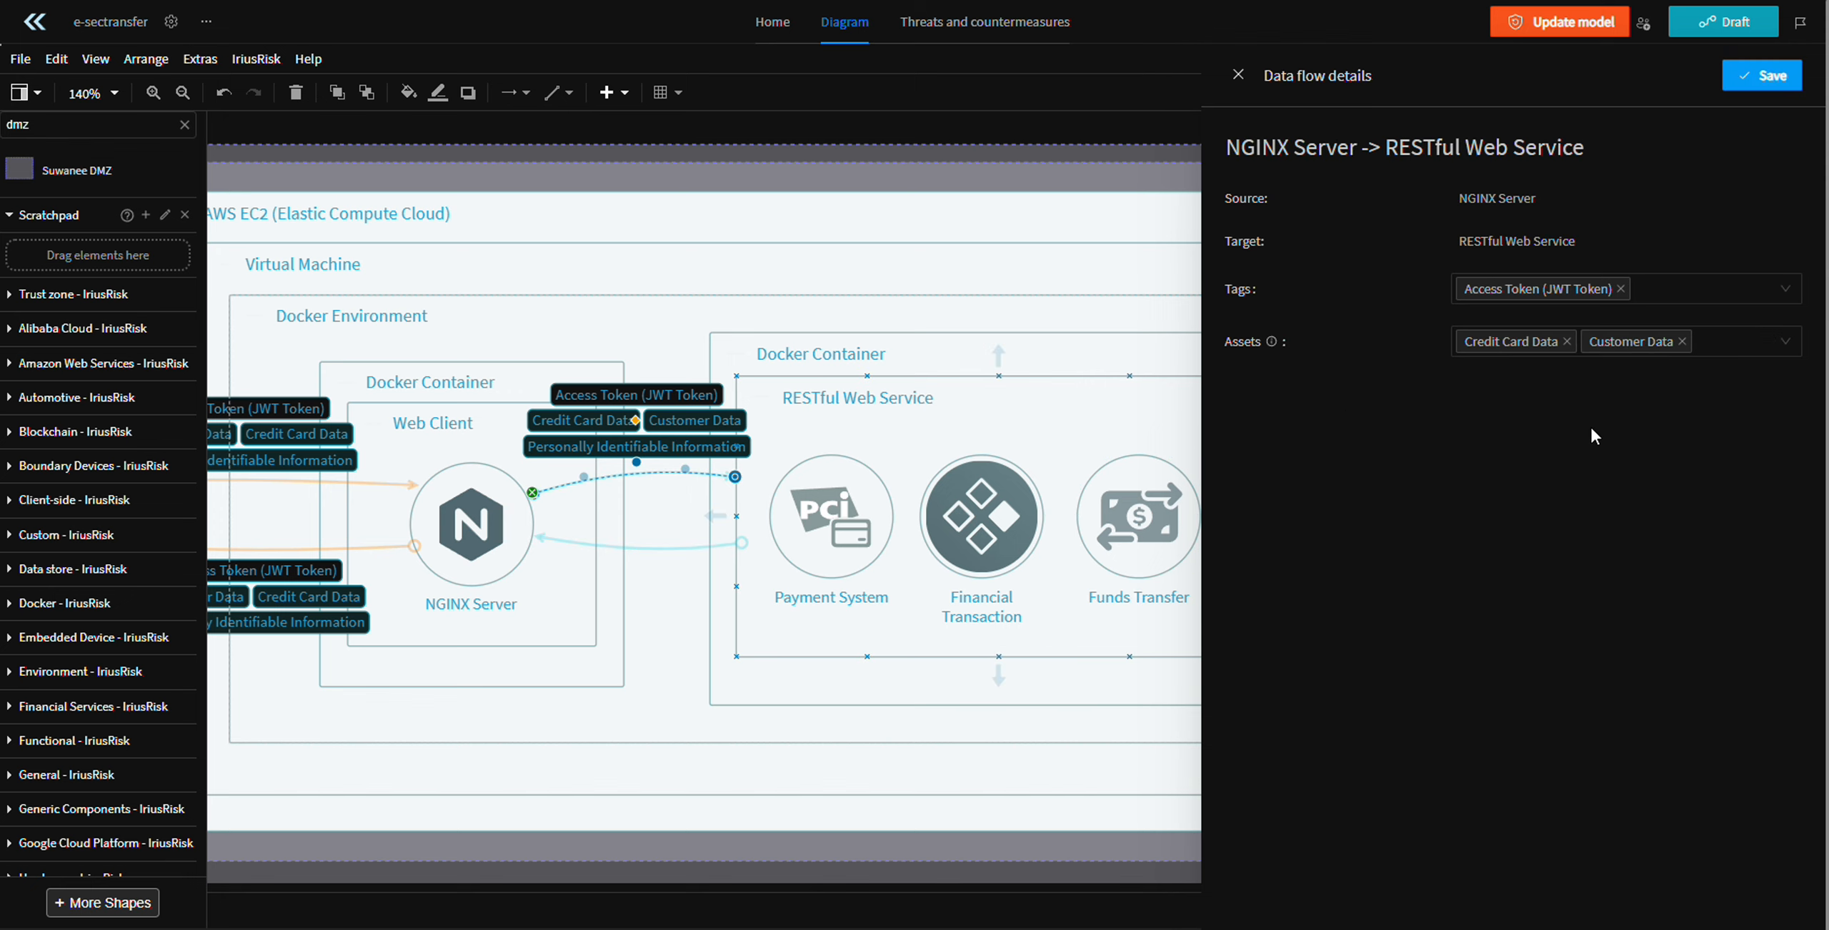
{"action": "left_click", "coordinate": [1587, 349]}
{"action": "left_click", "coordinate": [1507, 474]}
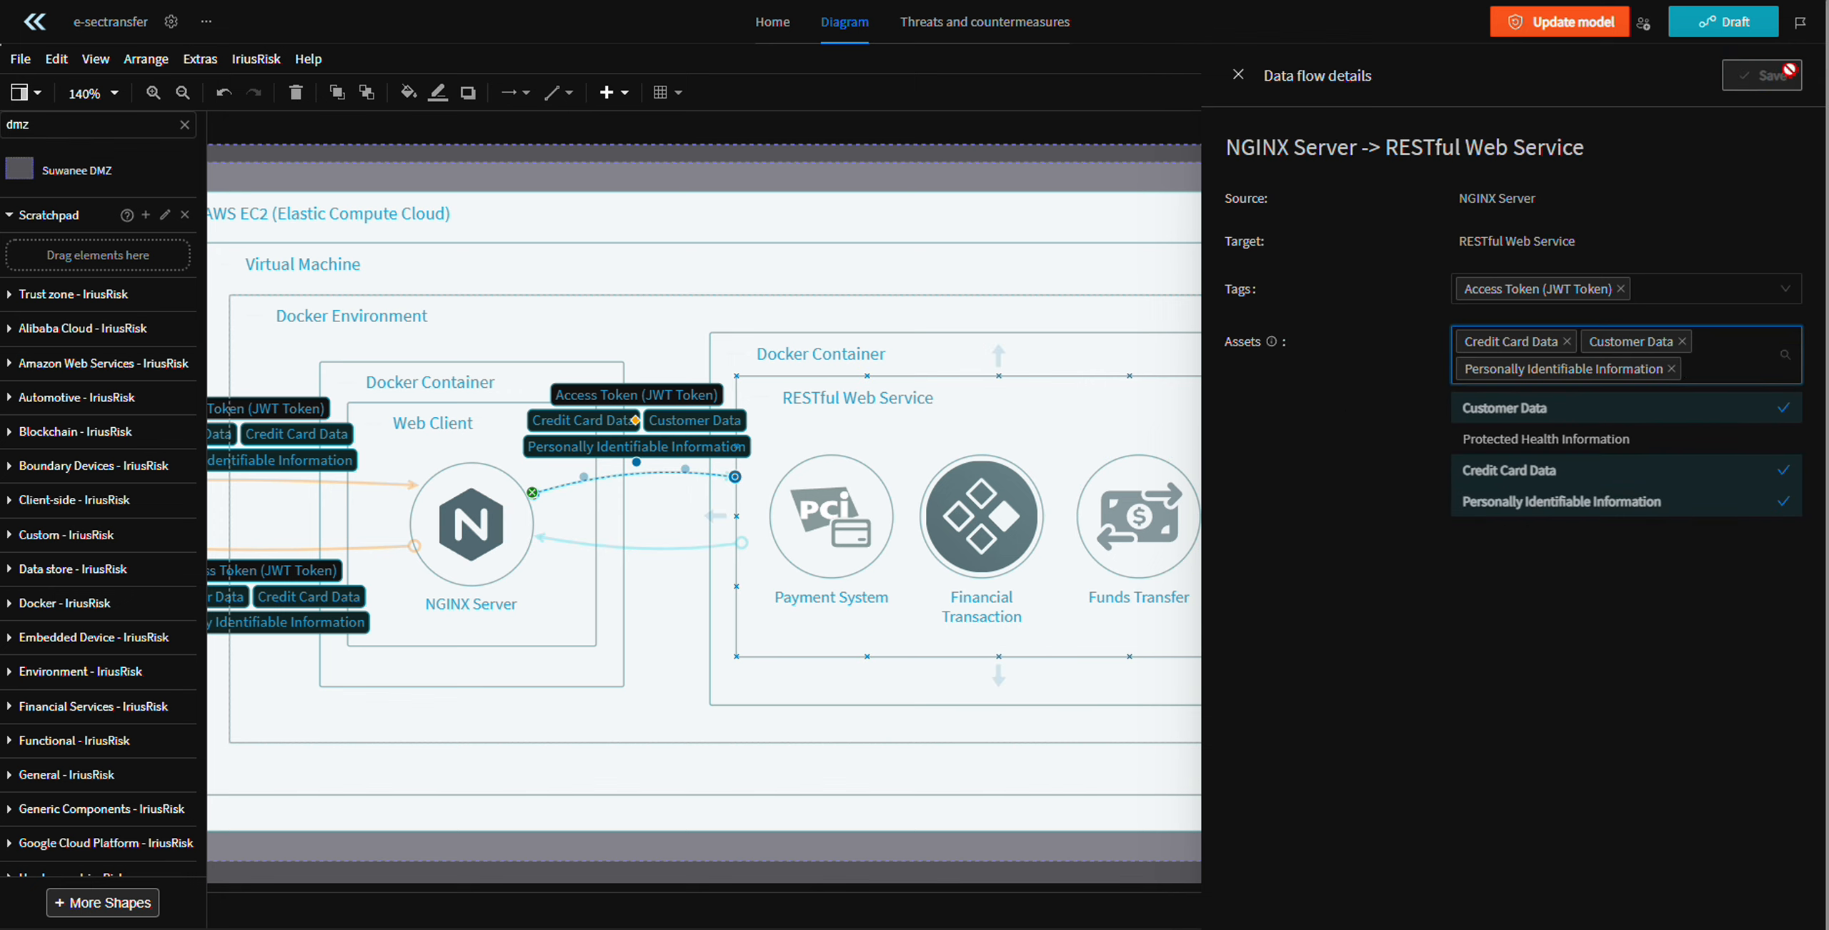
- Select Customer Data, Credit Card Data and Personally Identifiable Information as assets of the RESTful Web Service to NGINX Server data flow
{"action": "right_click", "coordinate": [666, 548]}
{"action": "left_click", "coordinate": [808, 391]}
{"action": "left_click", "coordinate": [1530, 348]}
{"action": "left_click", "coordinate": [1520, 380]}
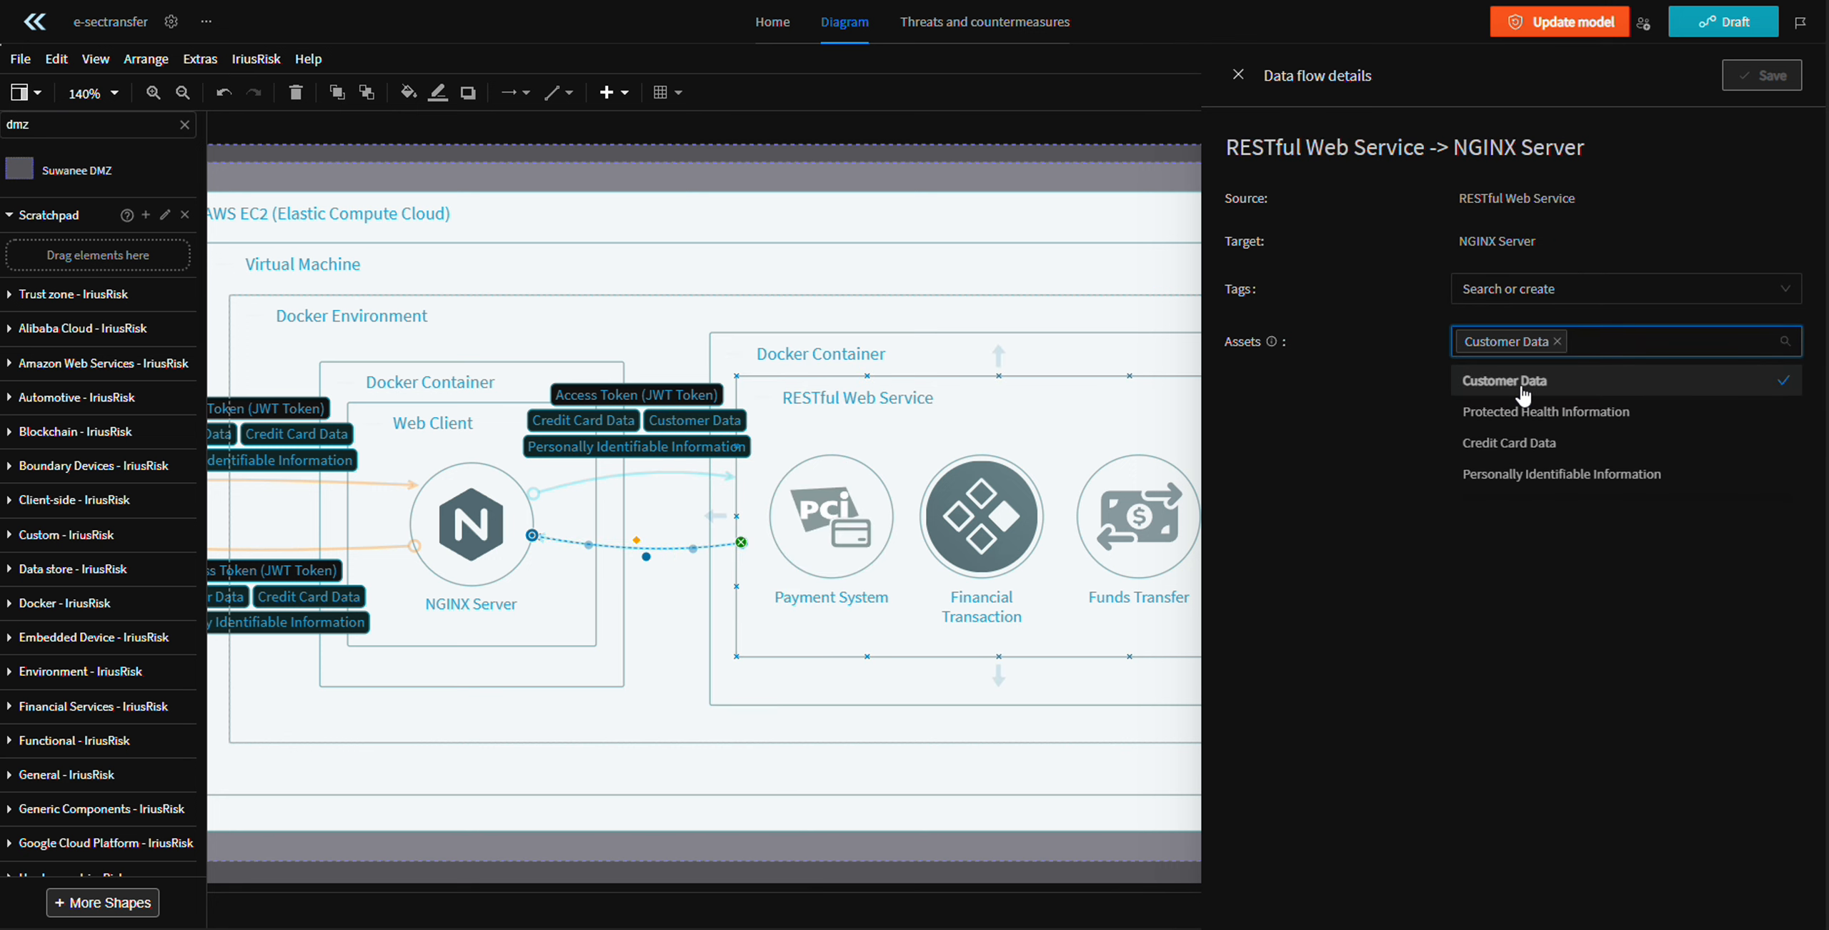
{"action": "left_click", "coordinate": [1519, 441]}
{"action": "left_click", "coordinate": [1536, 472]}
- Save the Access Token (JWT Token) tag on the RESTful Web Service to NGINX Server flow, and move both flows' labels away from their arrows
{"action": "left_click", "coordinate": [1518, 288]}
{"action": "type", "text": "Access token"}
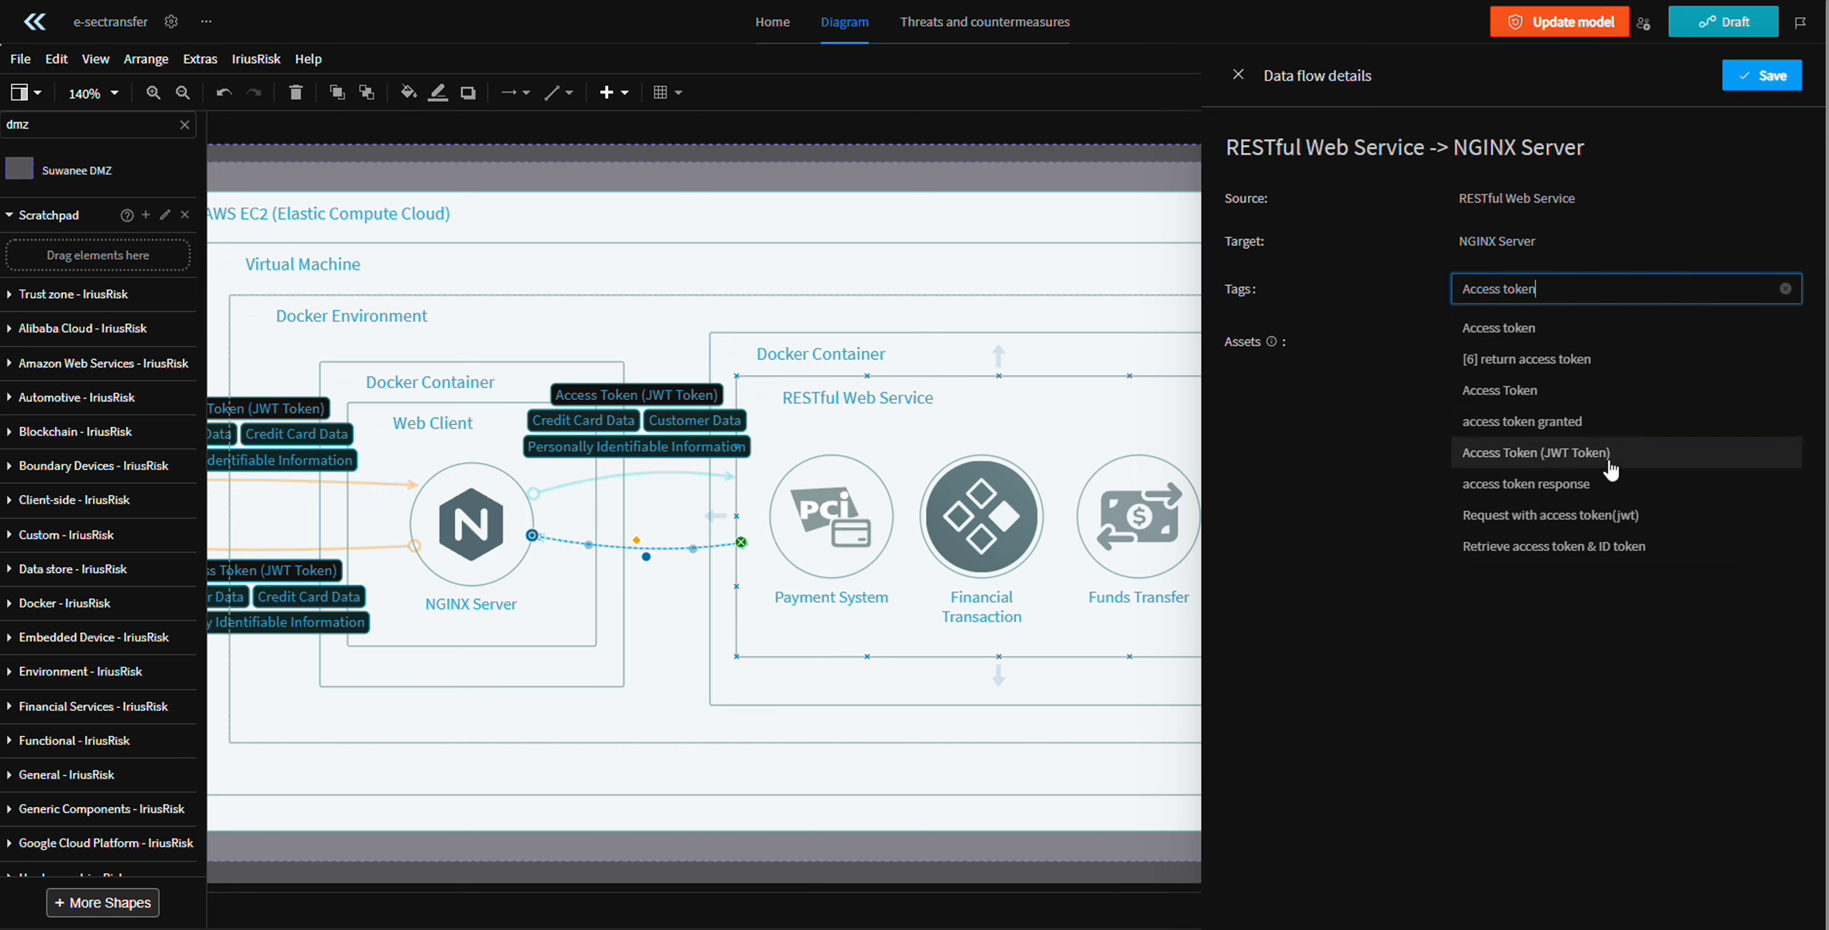
{"action": "left_click", "coordinate": [1572, 453]}
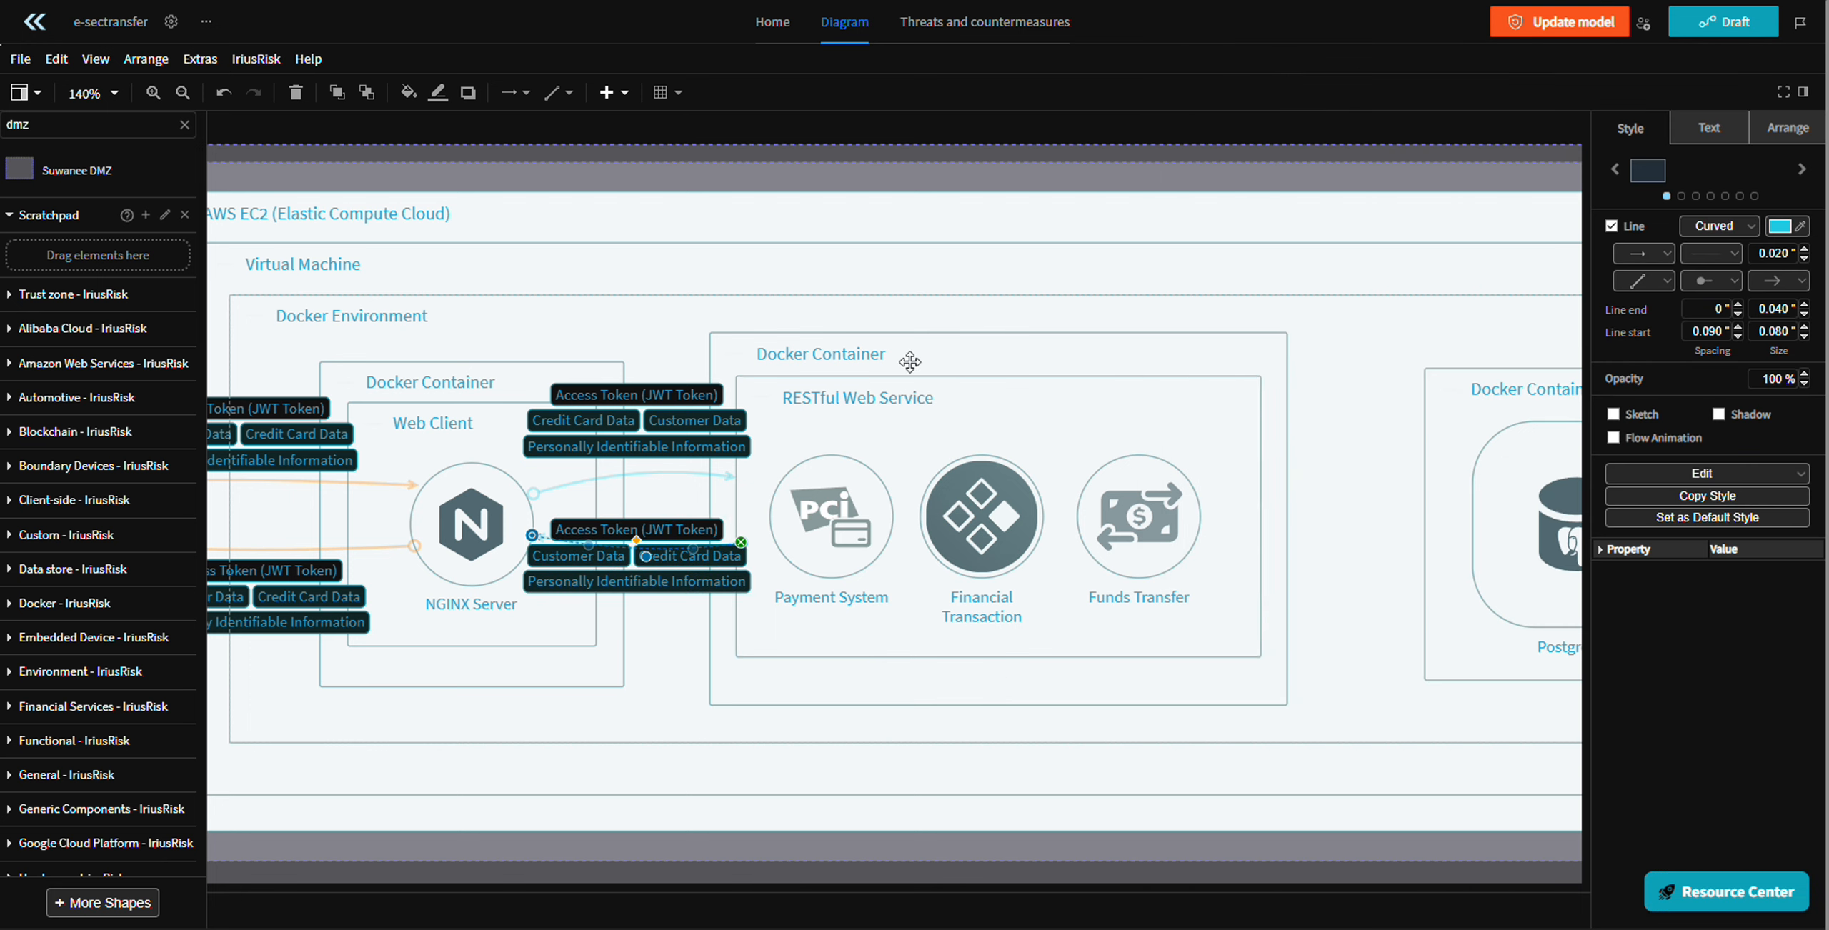
{"action": "left_click_drag", "start_coordinate": [638, 552], "coordinate": [640, 600]}
{"action": "left_click_drag", "start_coordinate": [636, 449], "coordinate": [637, 428]}
- Connect Funds Transfer and PostgreSQL with two data flows, one in each direction
{"action": "scroll", "coordinate": [849, 246], "scroll_direction": "down", "scroll_amount": 1}
{"action": "left_click_drag", "start_coordinate": [984, 299], "coordinate": [687, 275]}
{"action": "scroll", "coordinate": [686, 275], "scroll_direction": "up", "scroll_amount": 1}
{"action": "left_click", "coordinate": [821, 412]}
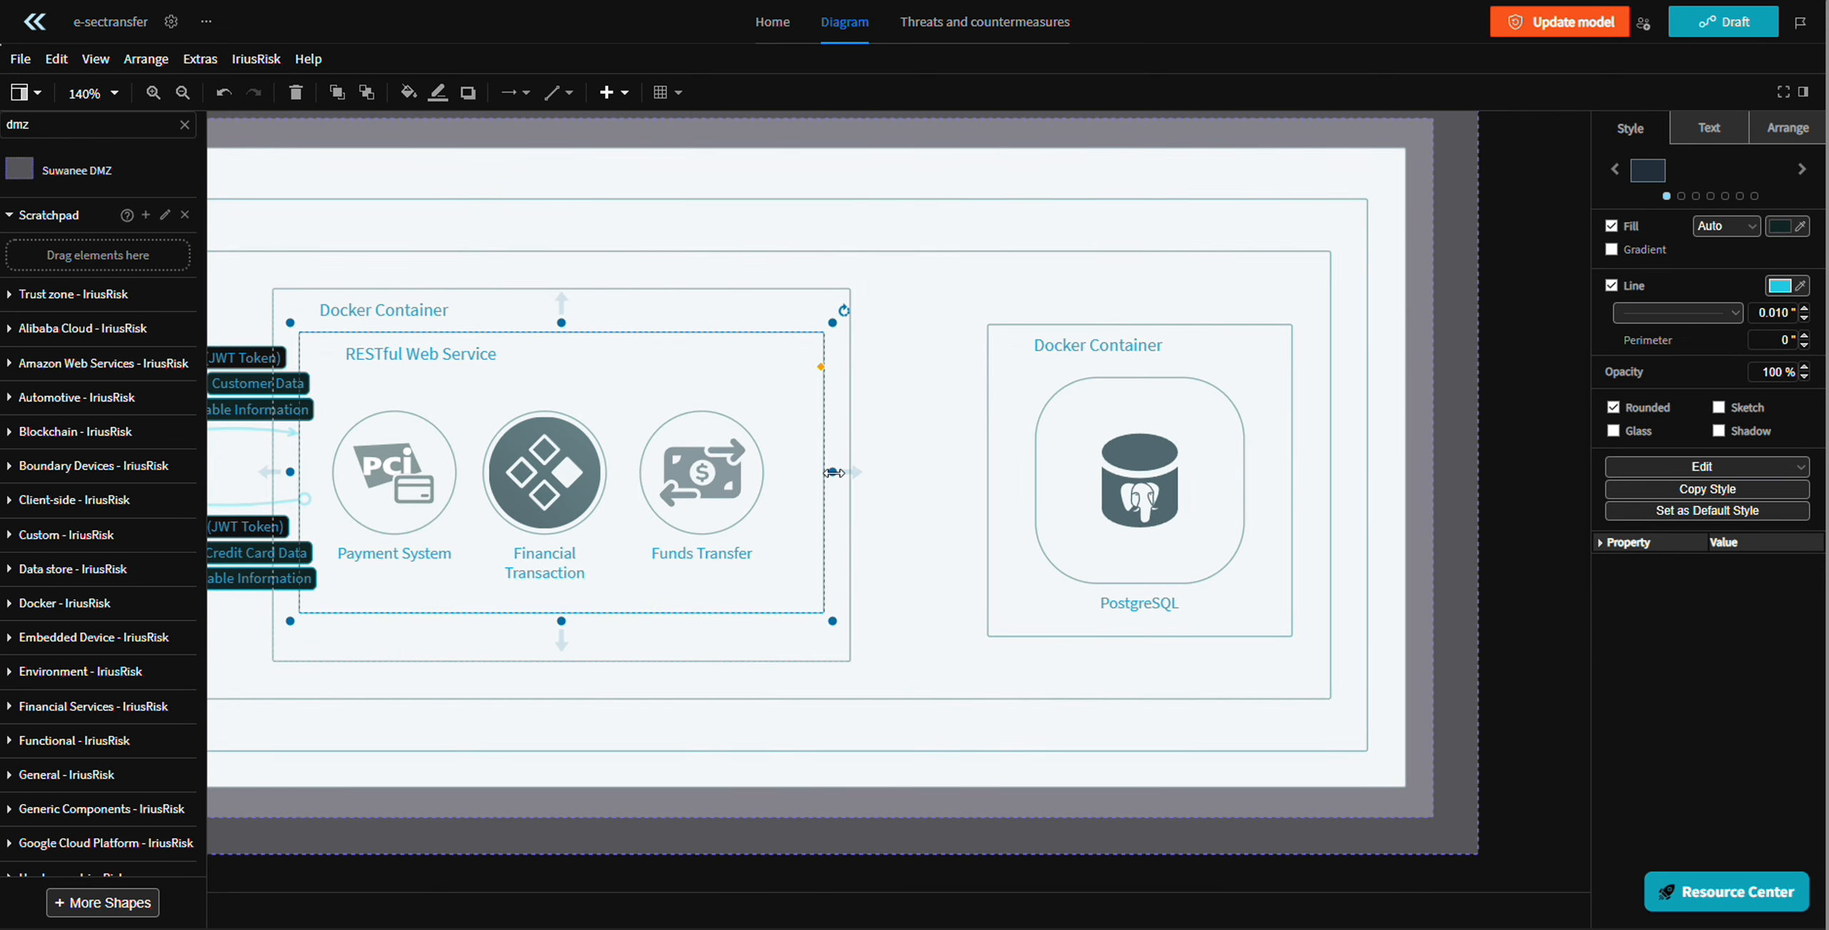
{"action": "left_click_drag", "start_coordinate": [1070, 436], "coordinate": [762, 458]}
{"action": "left_click", "coordinate": [1065, 489]}
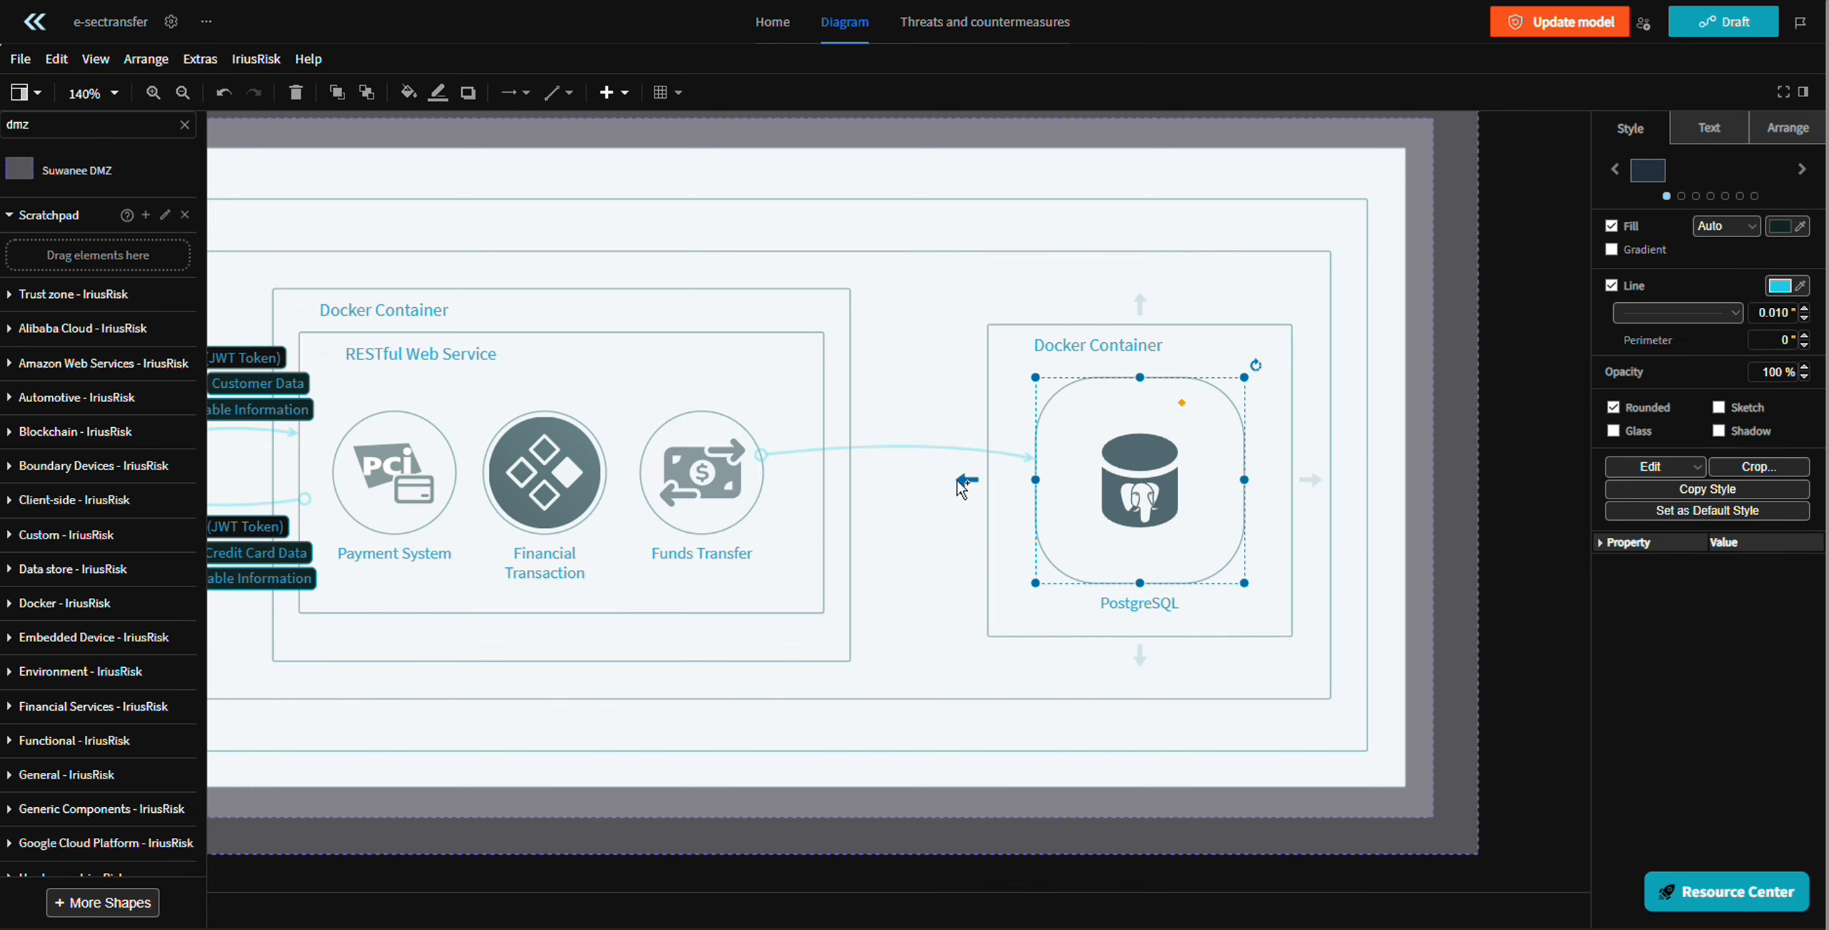
{"action": "left_click_drag", "start_coordinate": [967, 483], "coordinate": [762, 482]}
{"action": "left_click_drag", "start_coordinate": [976, 481], "coordinate": [1038, 488]}
{"action": "left_click", "coordinate": [906, 448]}
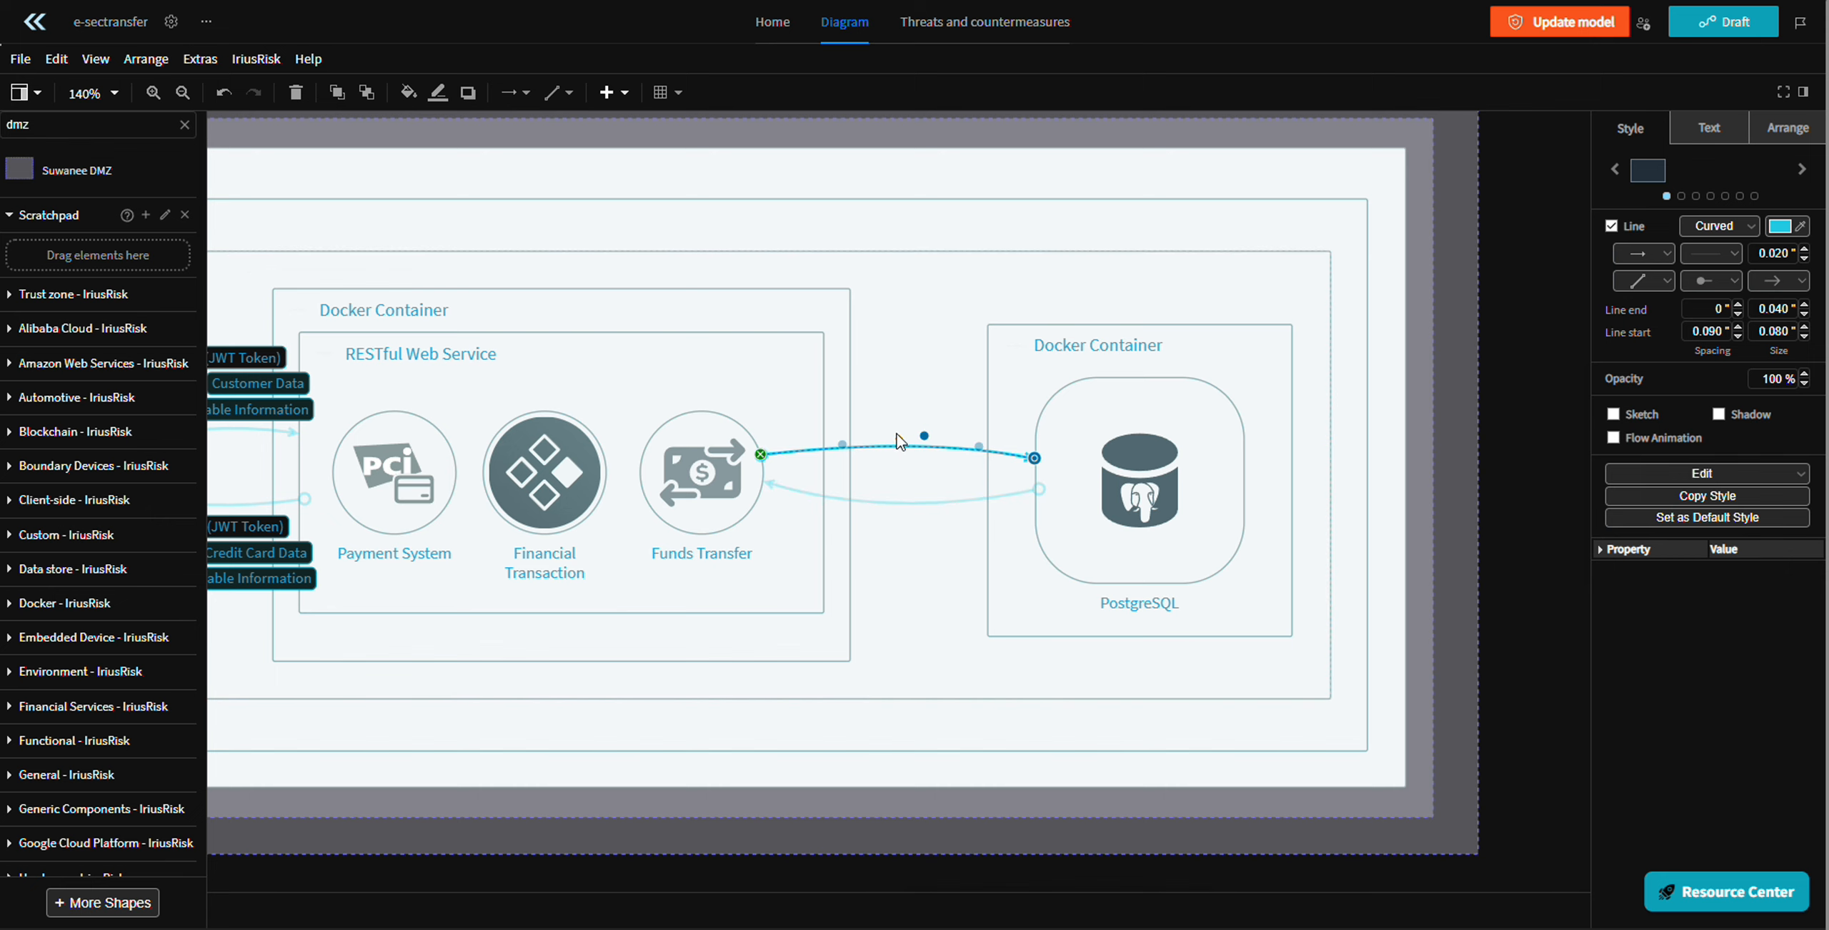
{"action": "scroll", "coordinate": [913, 470], "scroll_direction": "down", "scroll_amount": 1}
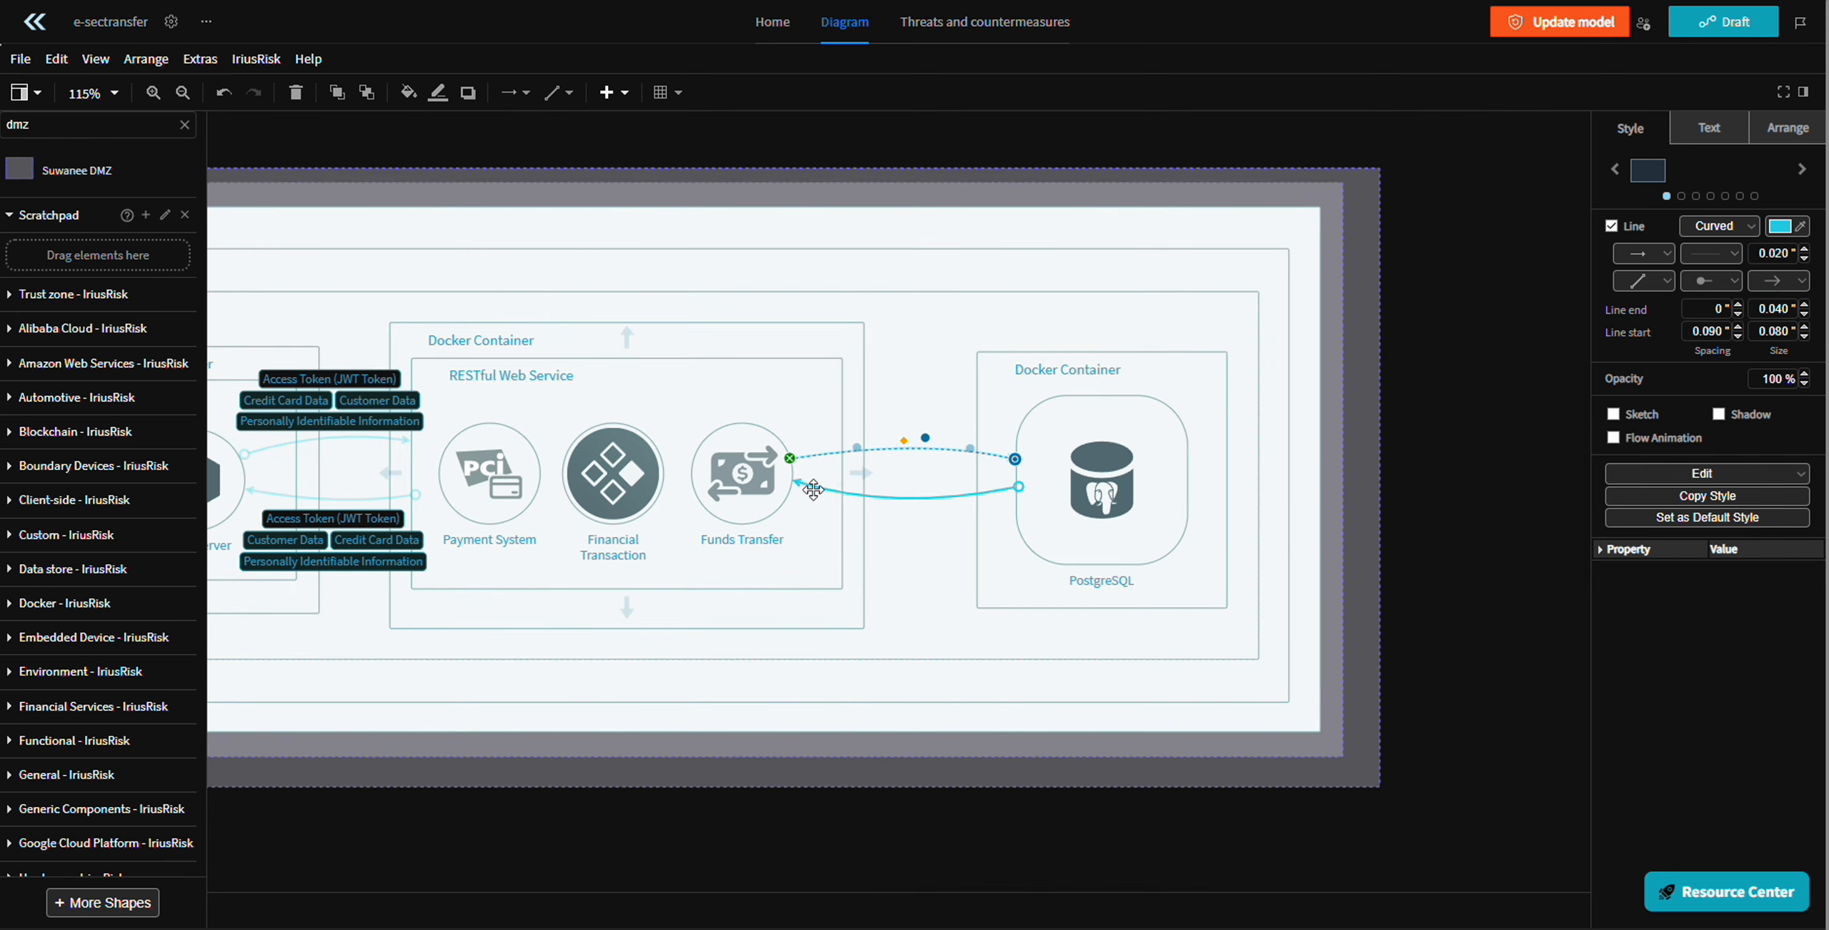
{"action": "left_click", "coordinate": [883, 495]}
{"action": "scroll", "coordinate": [790, 479], "scroll_direction": "up", "scroll_amount": 2}
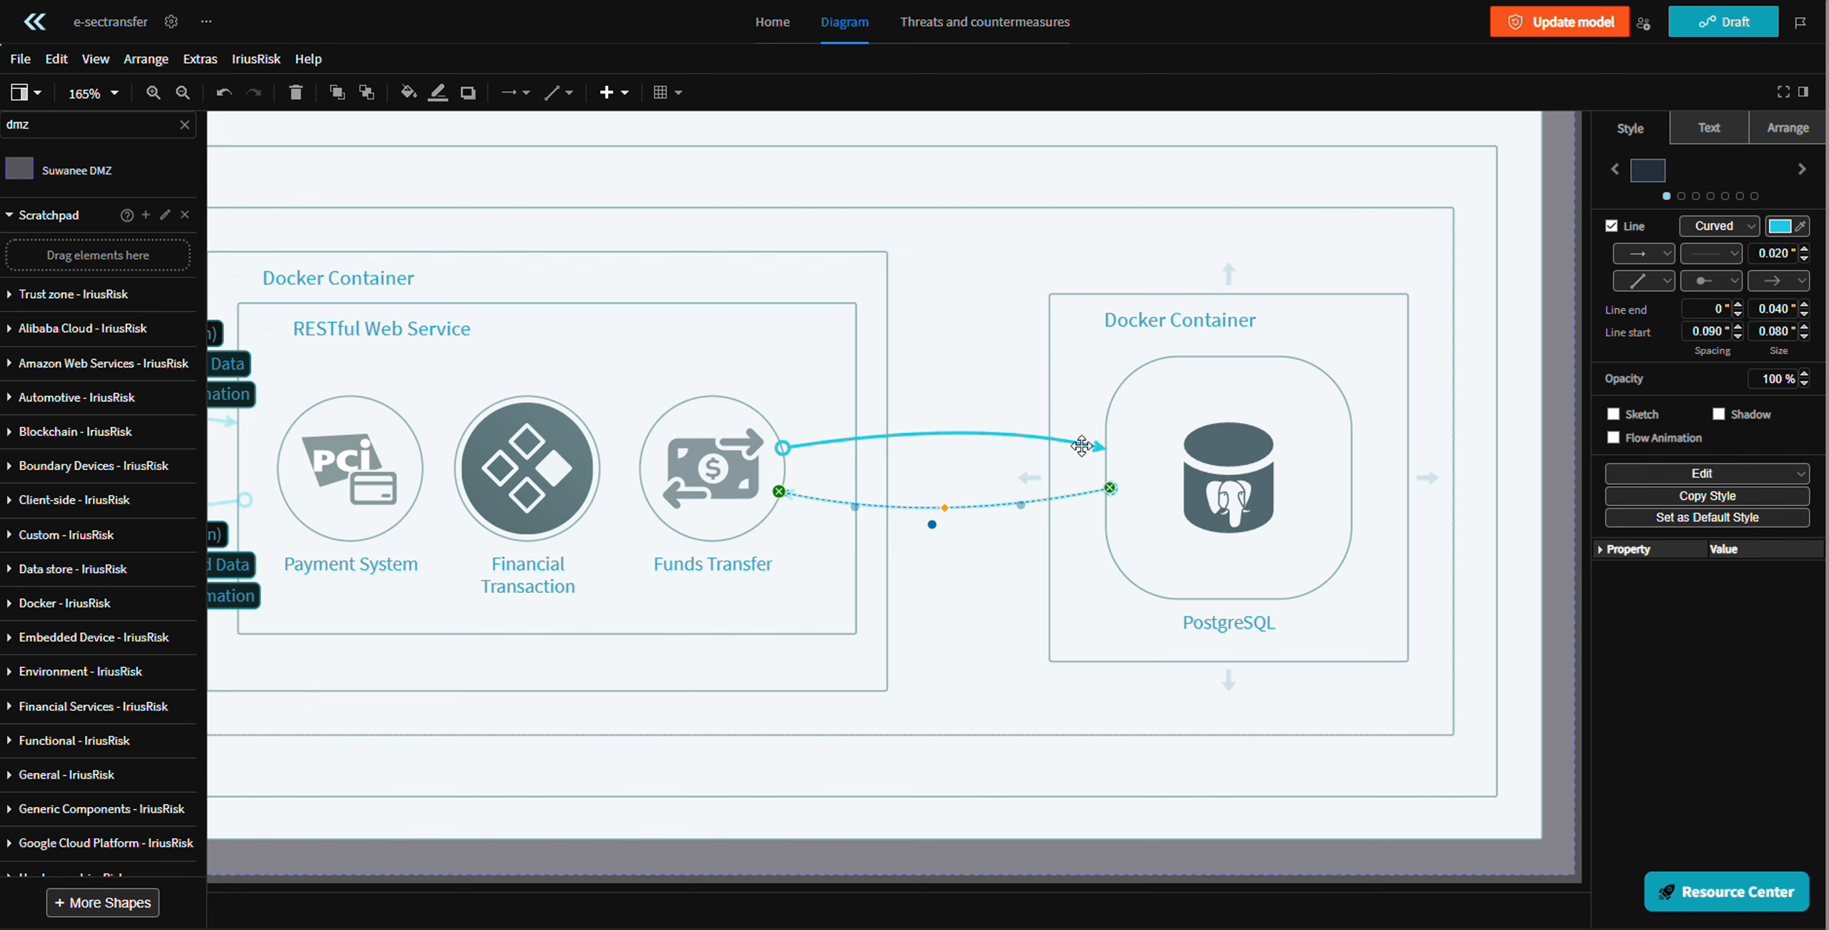
{"action": "scroll", "coordinate": [1123, 512], "scroll_direction": "down", "scroll_amount": 3}
{"action": "scroll", "coordinate": [1136, 511], "scroll_direction": "left", "scroll_amount": 2}
{"action": "scroll", "coordinate": [1148, 510], "scroll_direction": "right", "scroll_amount": 4}
{"action": "scroll", "coordinate": [1111, 423], "scroll_direction": "up", "scroll_amount": 1}
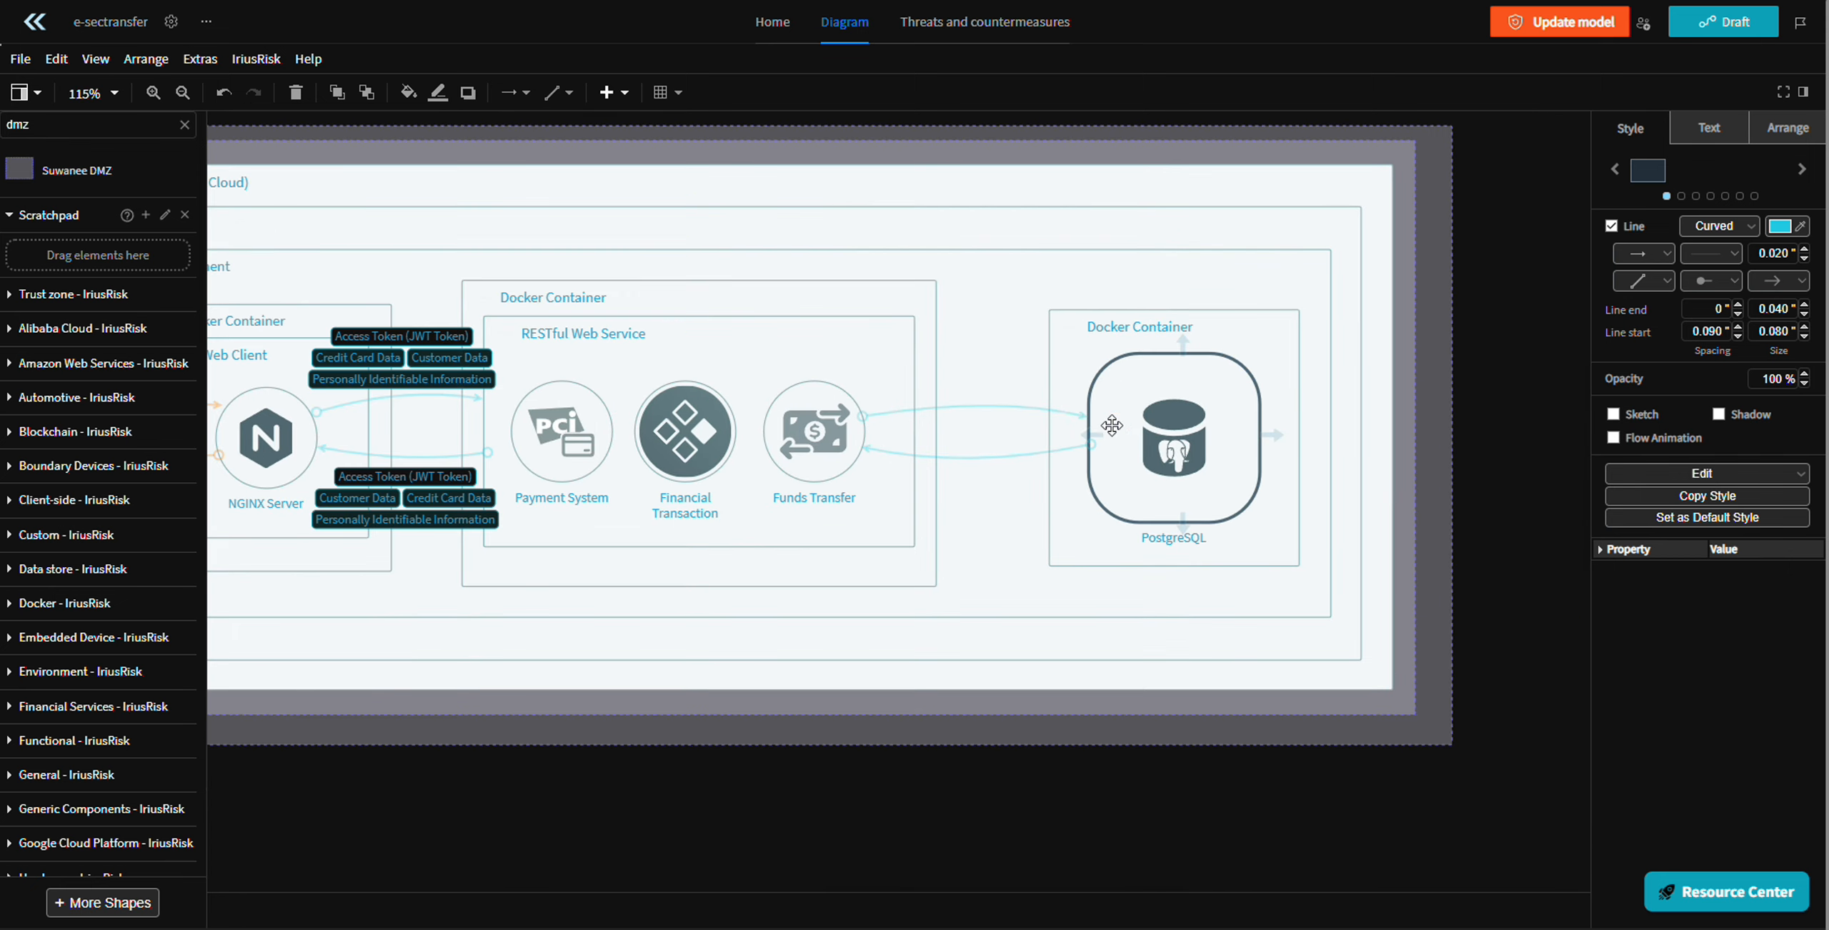
- Select Customer Data, Personally Identifiable Information and Credit Card Data as assets of the Funds Transfer to PostgreSQL data flow
{"action": "left_click", "coordinate": [1003, 420]}
{"action": "right_click", "coordinate": [983, 405]}
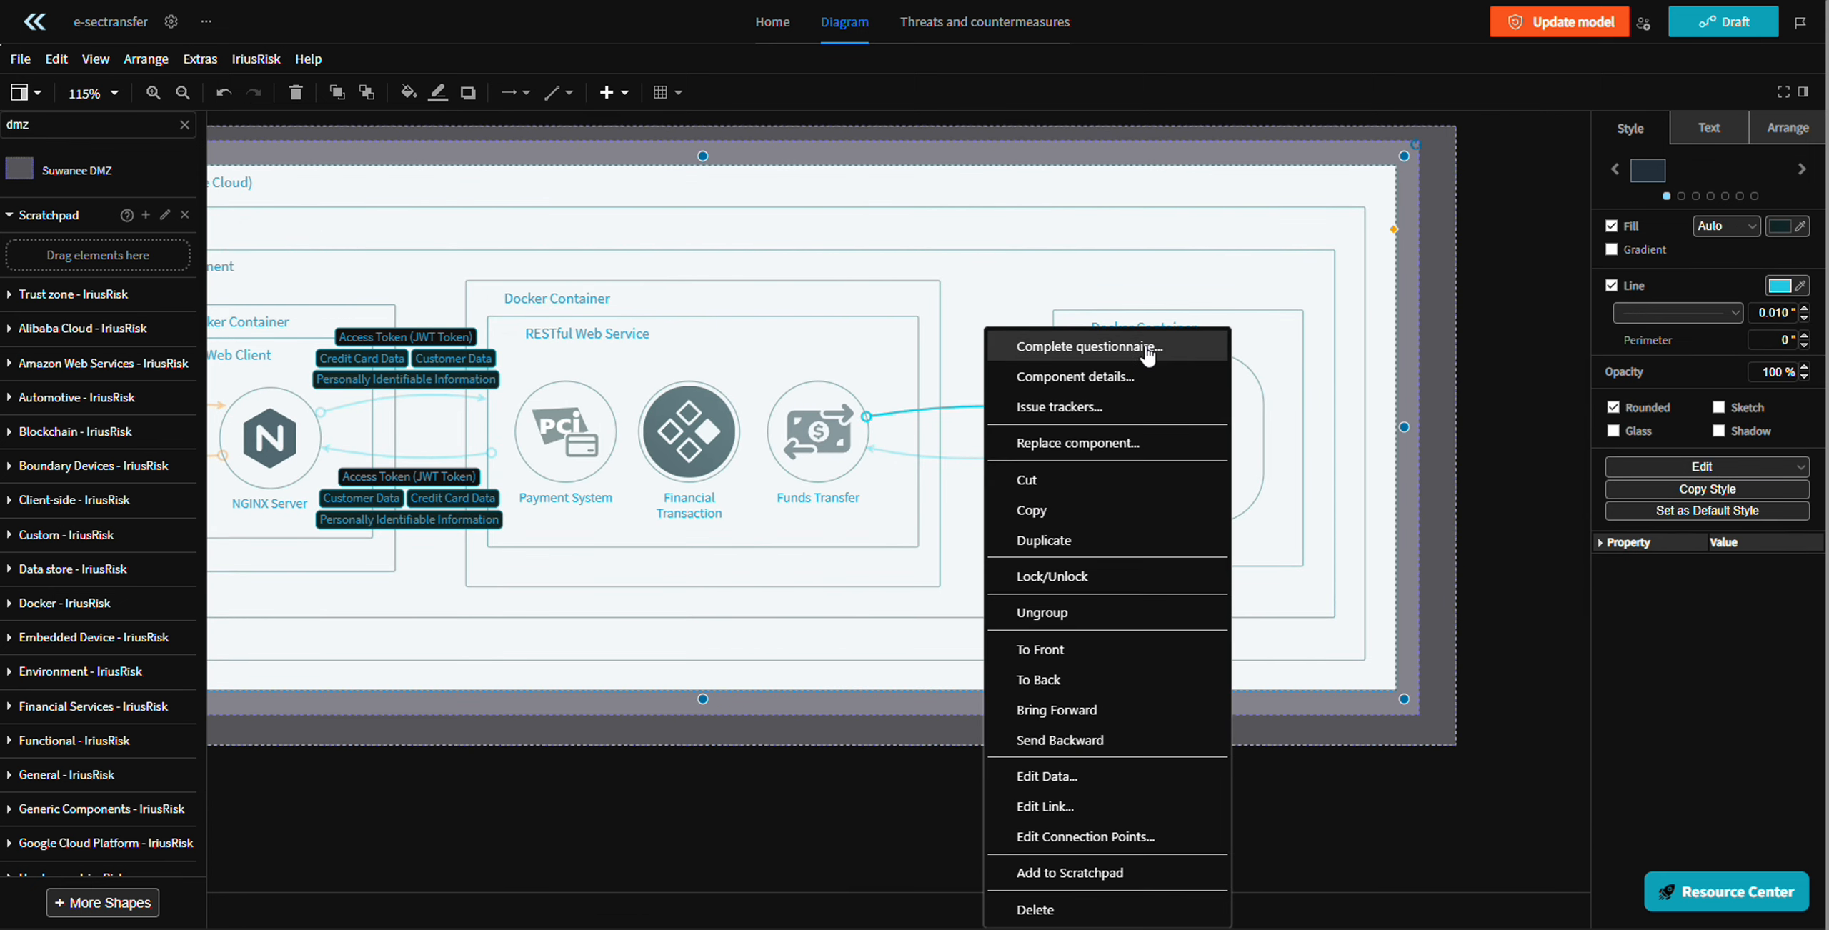
{"action": "left_click", "coordinate": [966, 406]}
{"action": "right_click", "coordinate": [966, 406]}
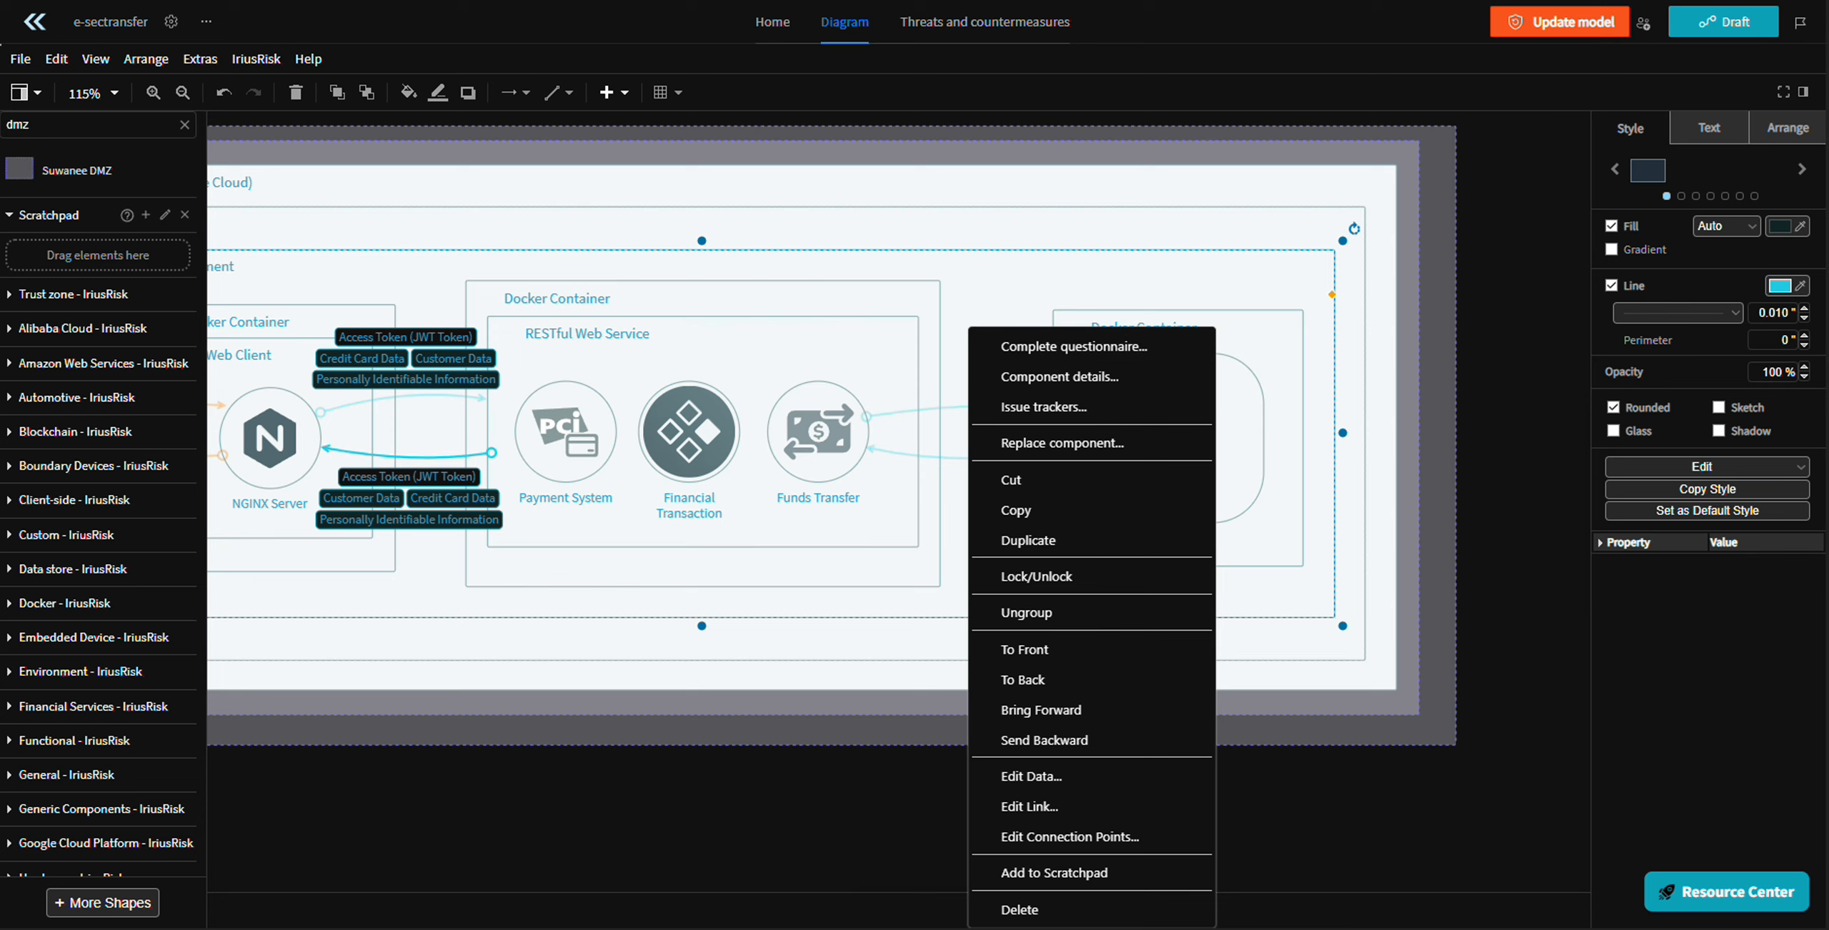
{"action": "left_click", "coordinate": [1029, 408]}
{"action": "right_click", "coordinate": [1028, 411]}
{"action": "left_click", "coordinate": [1115, 383]}
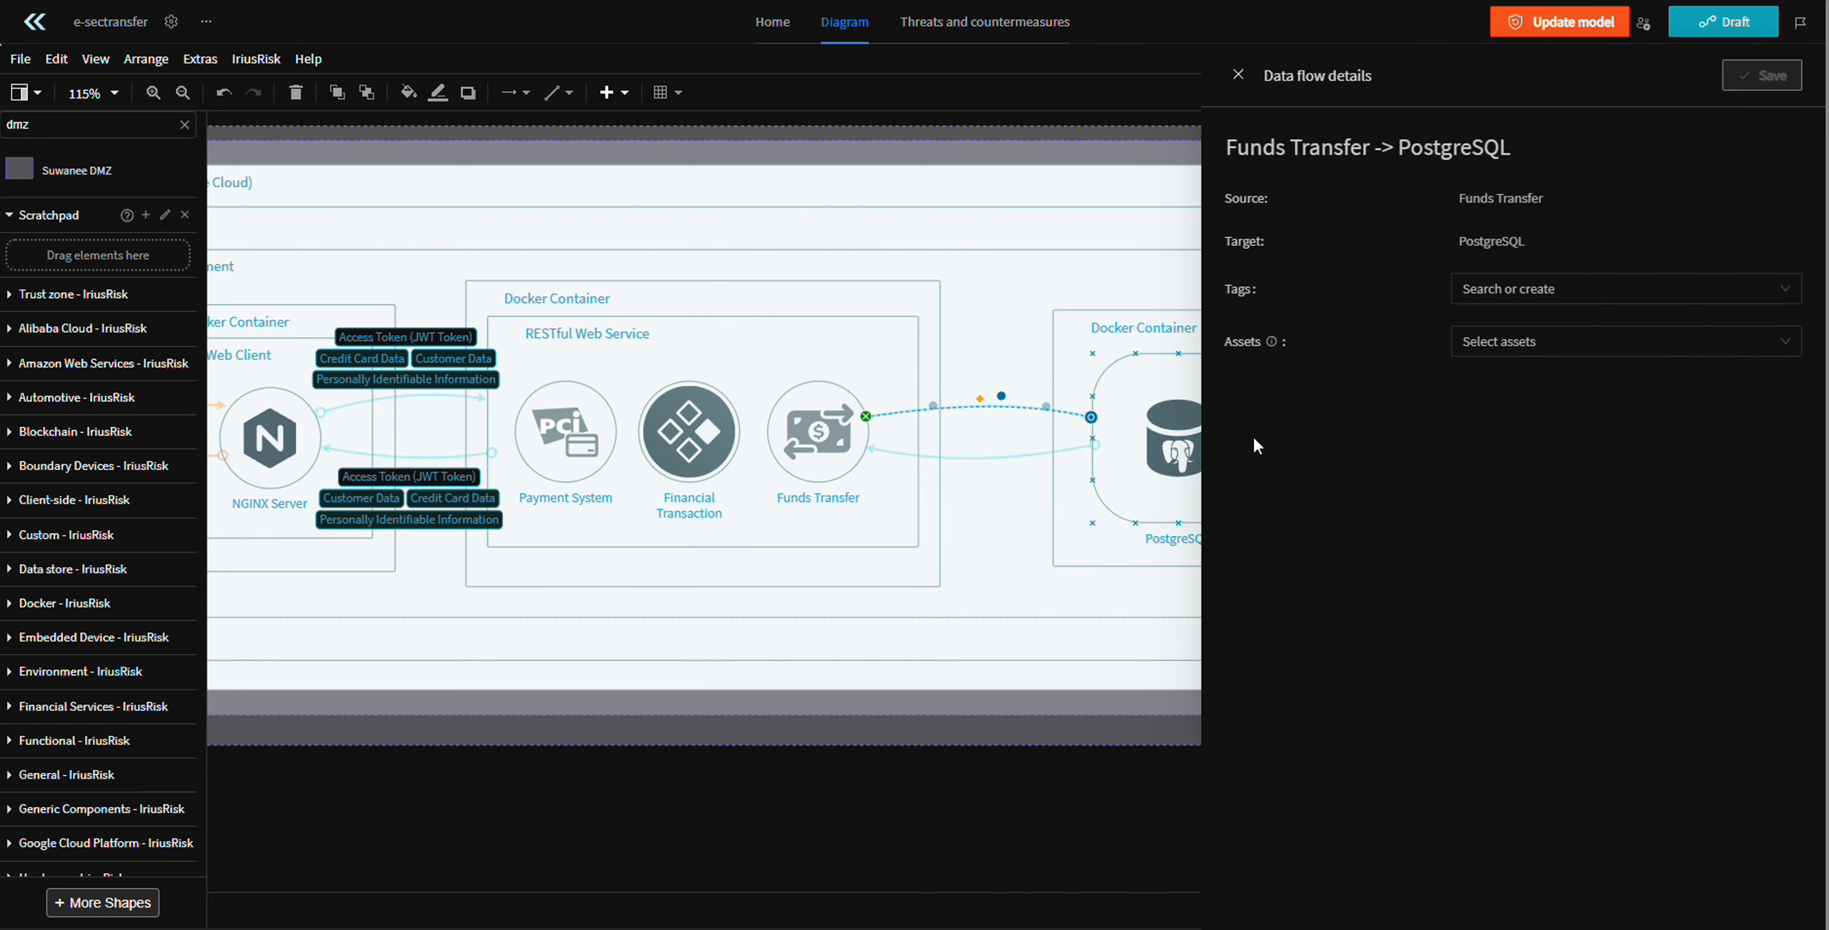
{"action": "left_click", "coordinate": [1608, 342]}
{"action": "left_click", "coordinate": [1550, 383]}
{"action": "left_click", "coordinate": [1586, 477]}
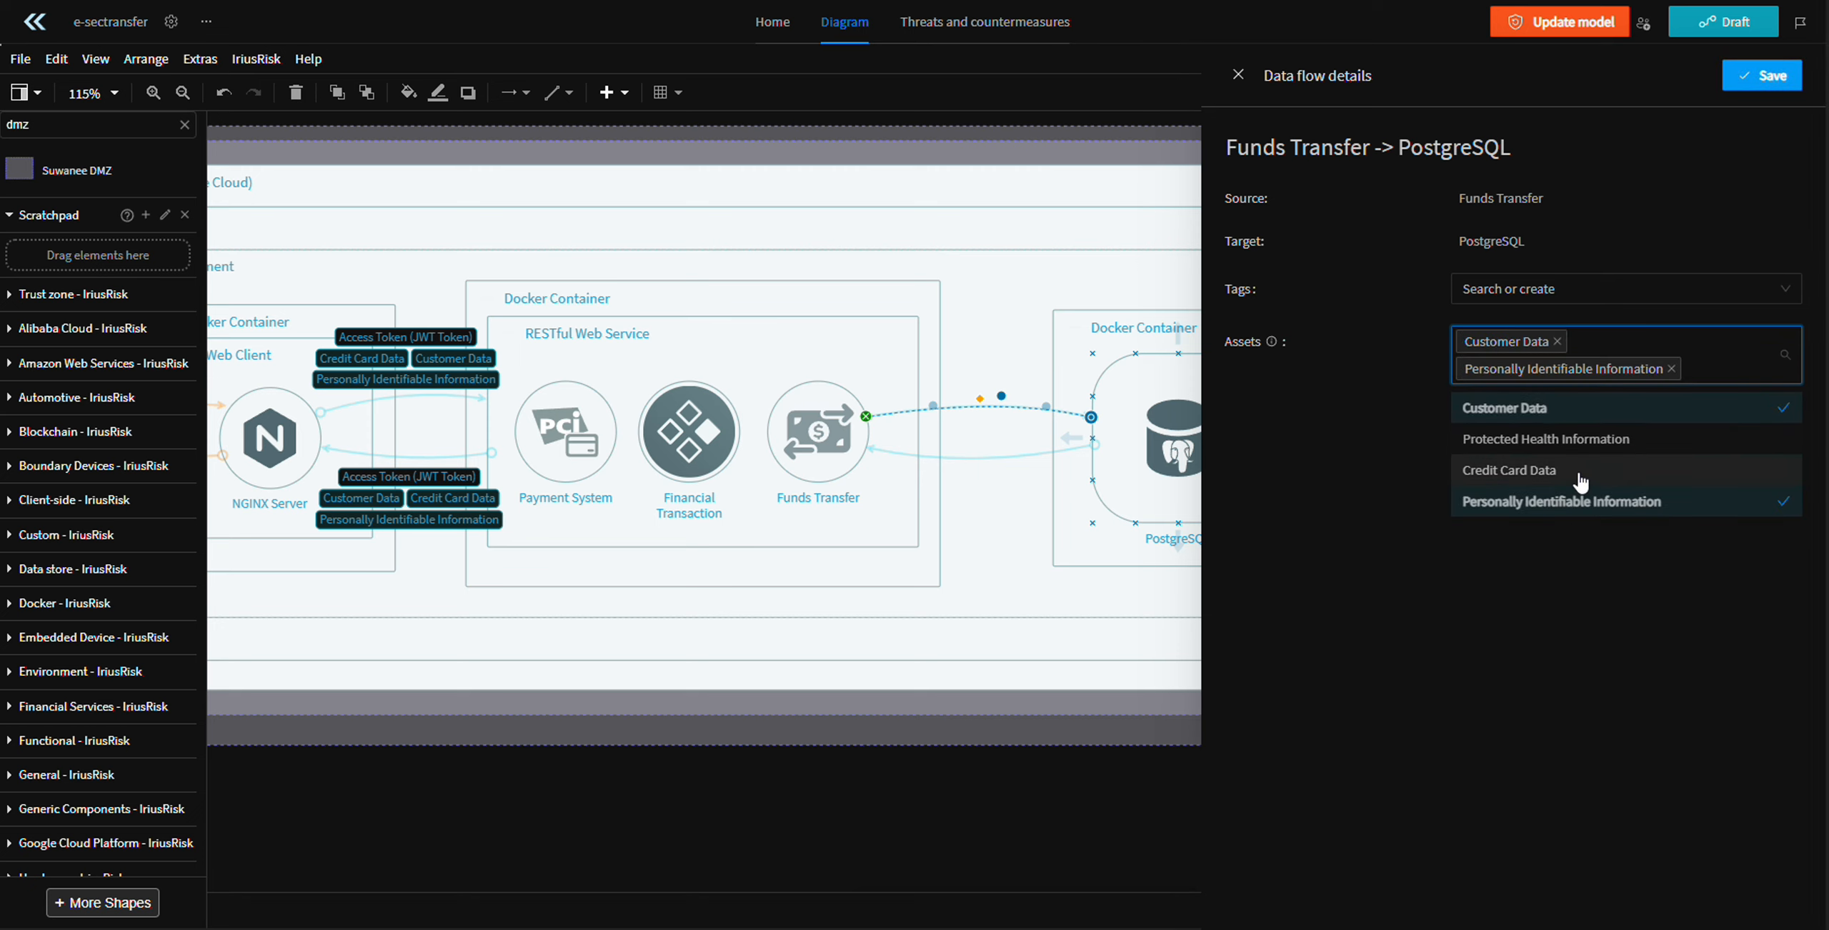
{"action": "left_click", "coordinate": [1566, 292]}
{"action": "left_click", "coordinate": [1296, 303]}
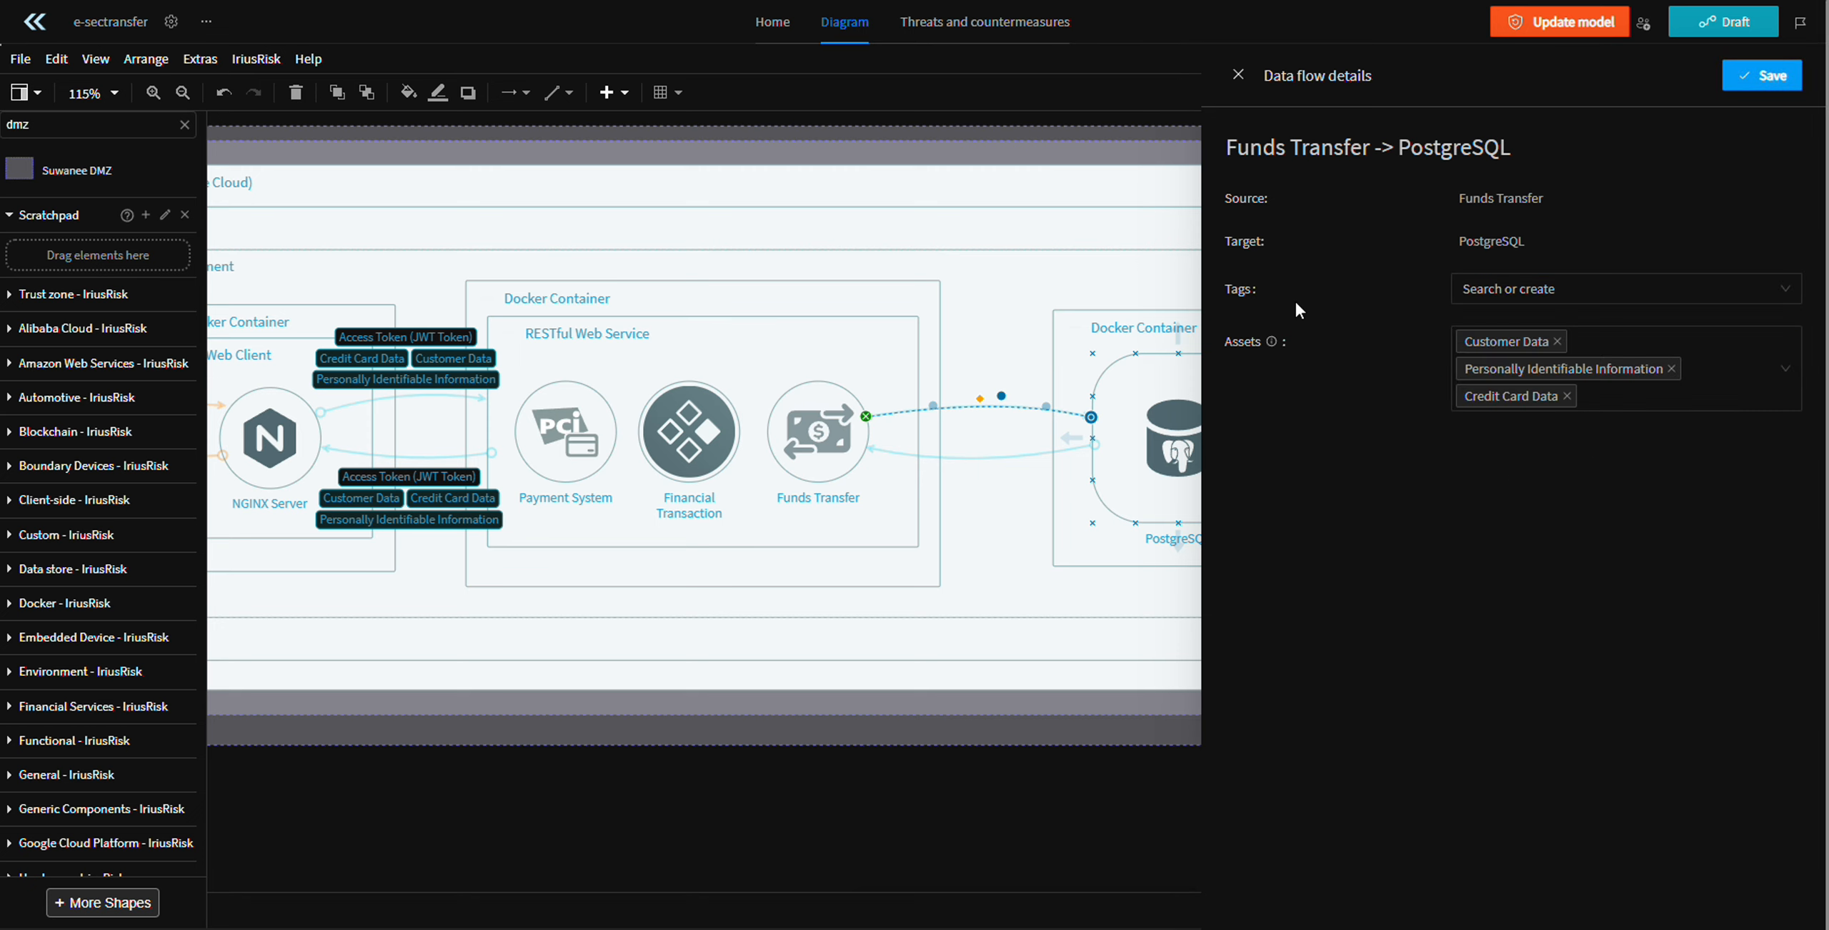
- Save a new Financial Data tag on the Funds Transfer to PostgreSQL data flow, and move its labels up
{"action": "left_click", "coordinate": [1729, 291]}
{"action": "type", "text": "Financial Data"}
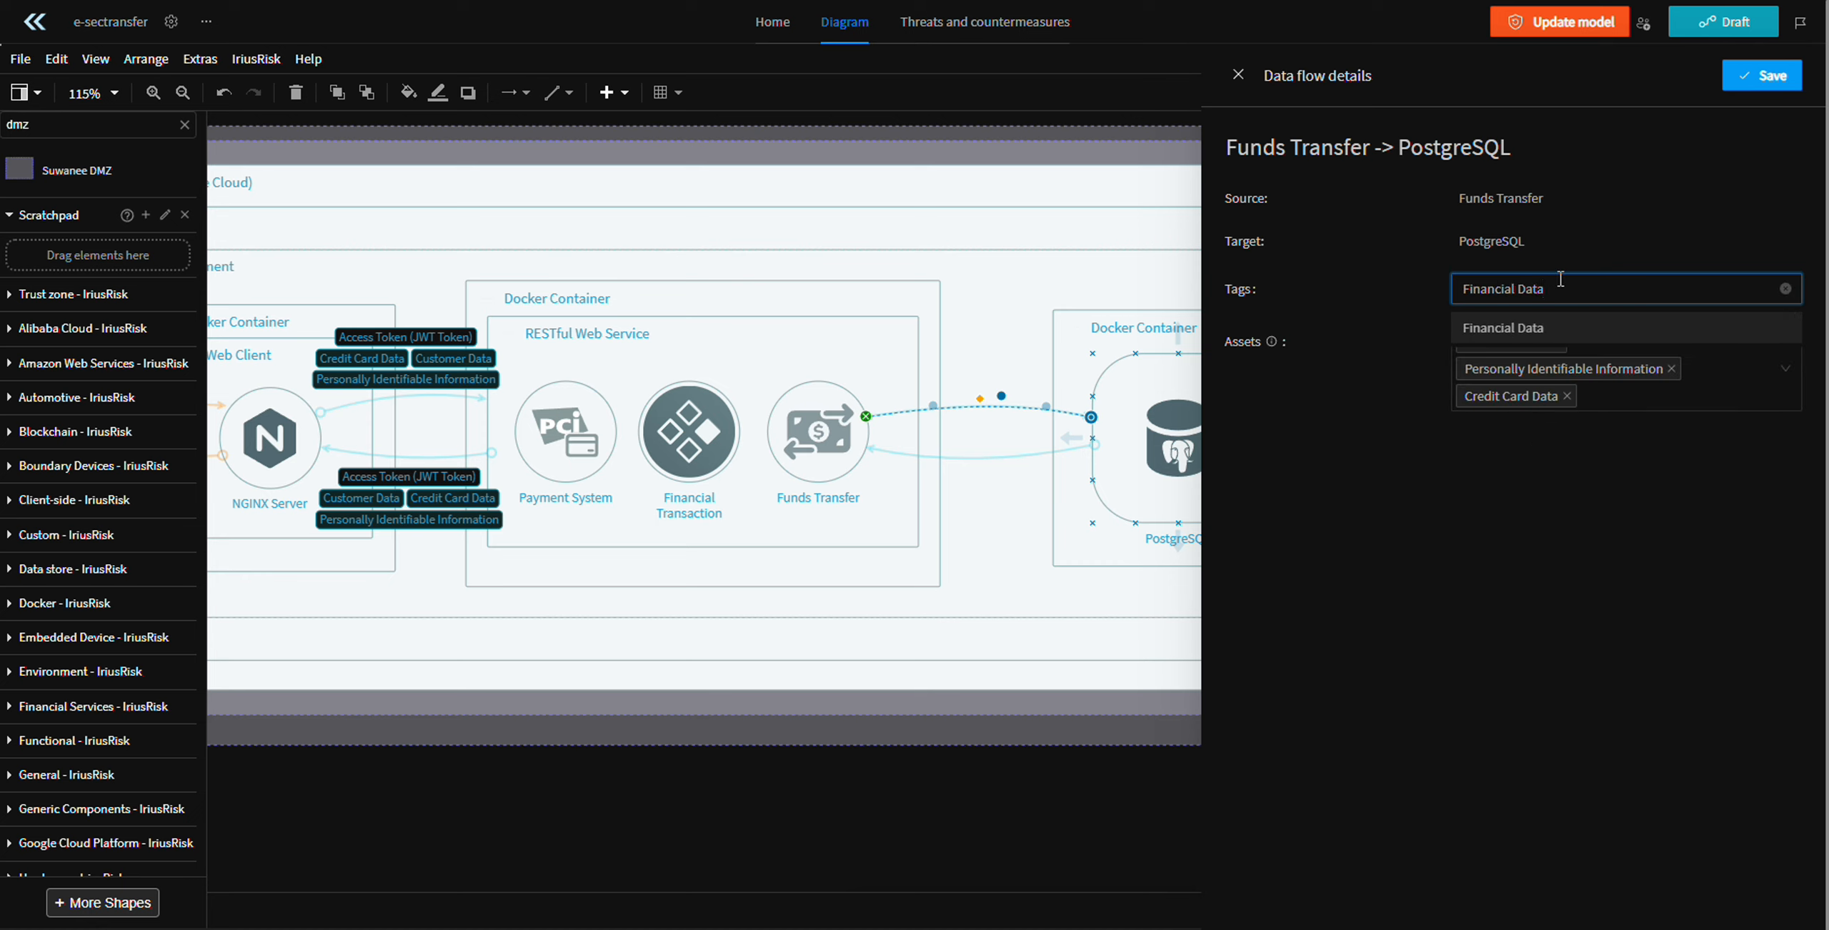
{"action": "left_click", "coordinate": [1659, 230]}
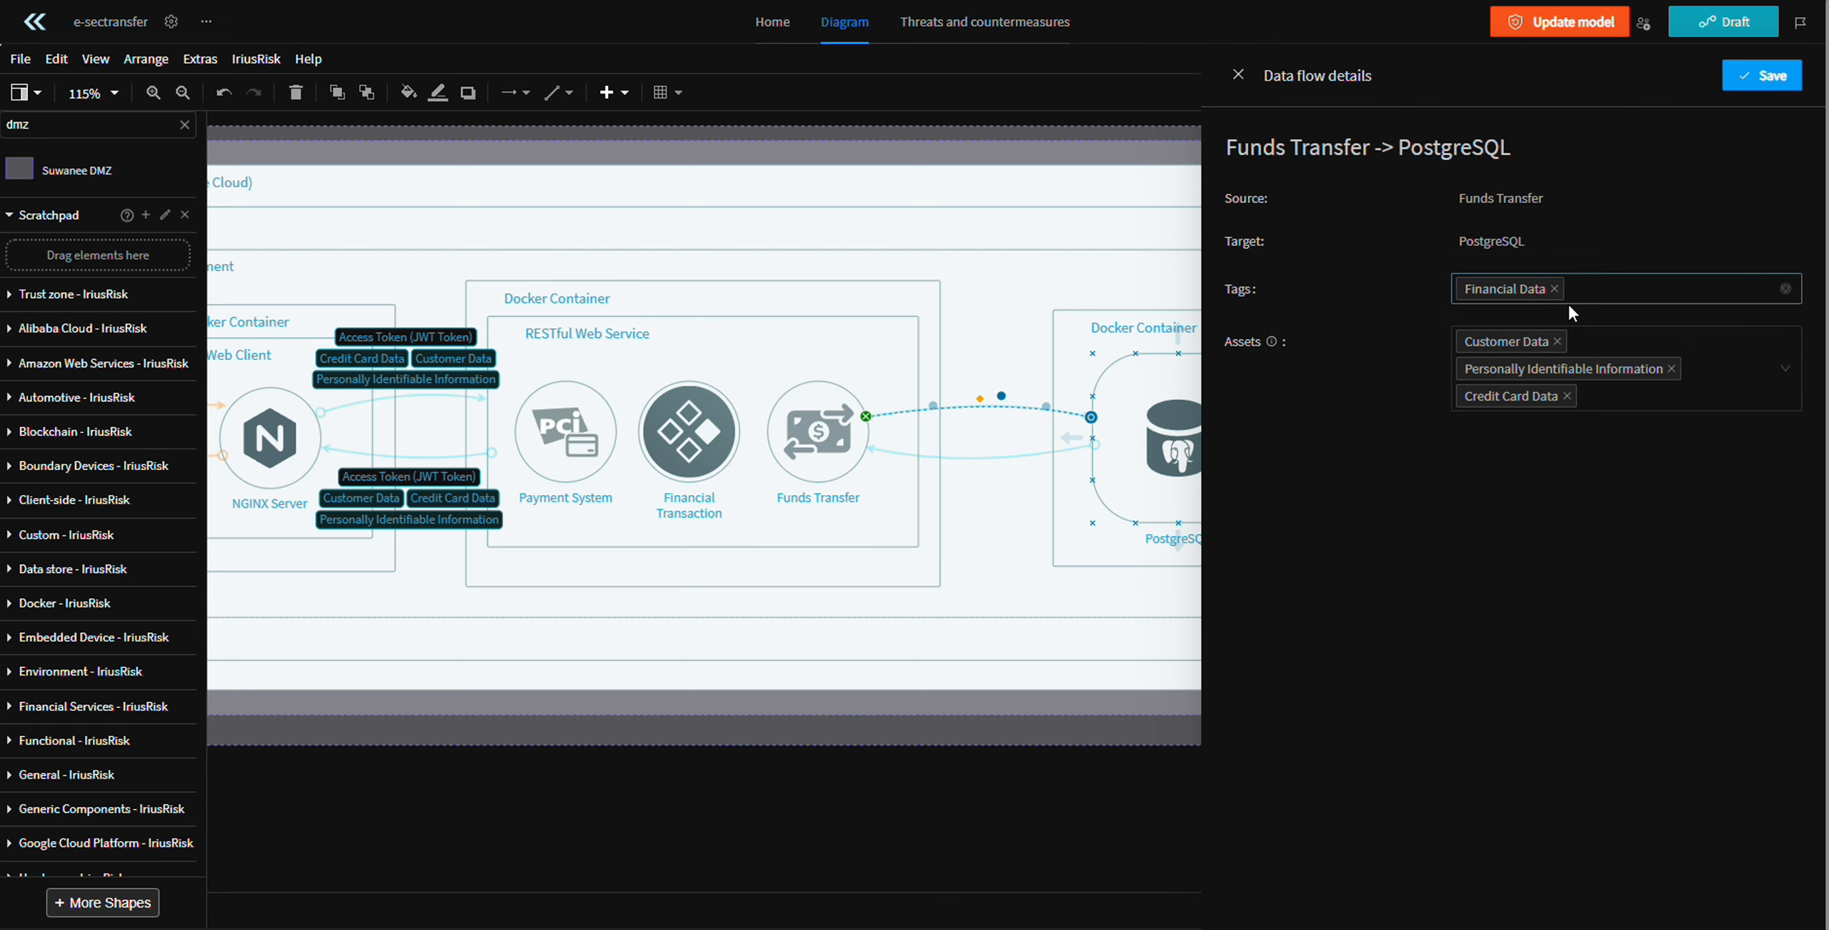
{"action": "left_click", "coordinate": [1758, 77]}
{"action": "scroll", "coordinate": [1000, 443], "scroll_direction": "up", "scroll_amount": 2}
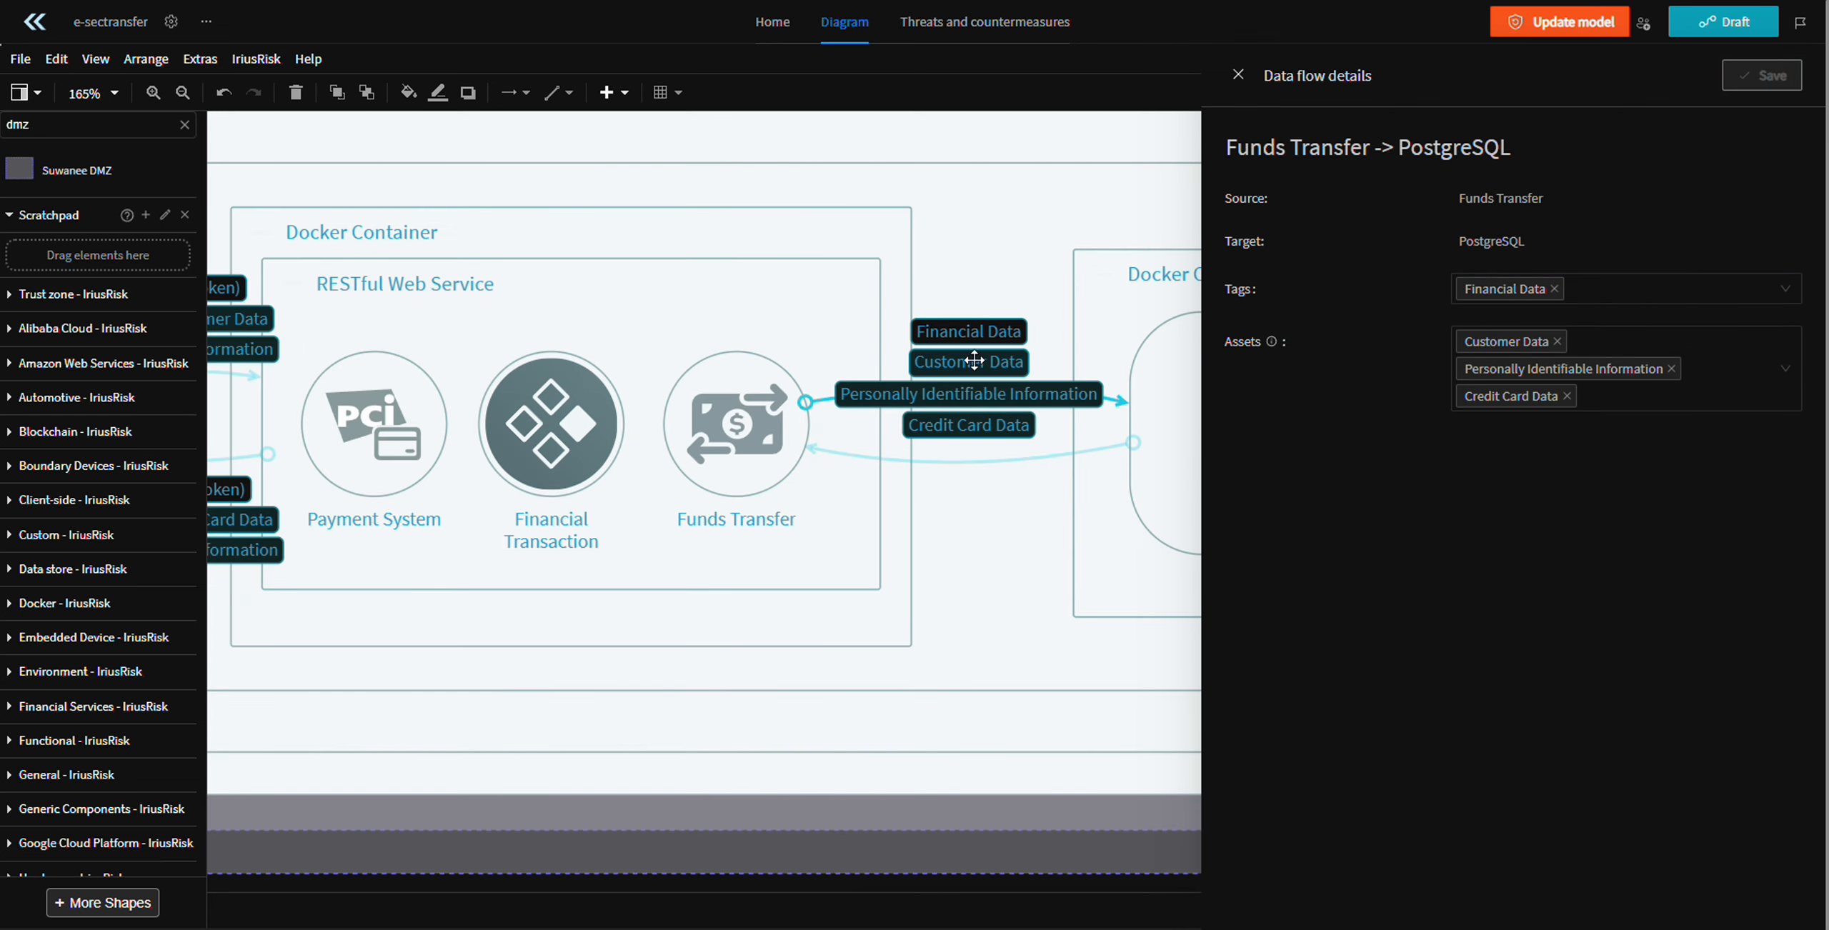
- Select Customer Data, Credit Card Data and Personally Identifiable Information as assets of the PostgreSQL to Funds Transfer data flow
{"action": "left_click", "coordinate": [1622, 342]}
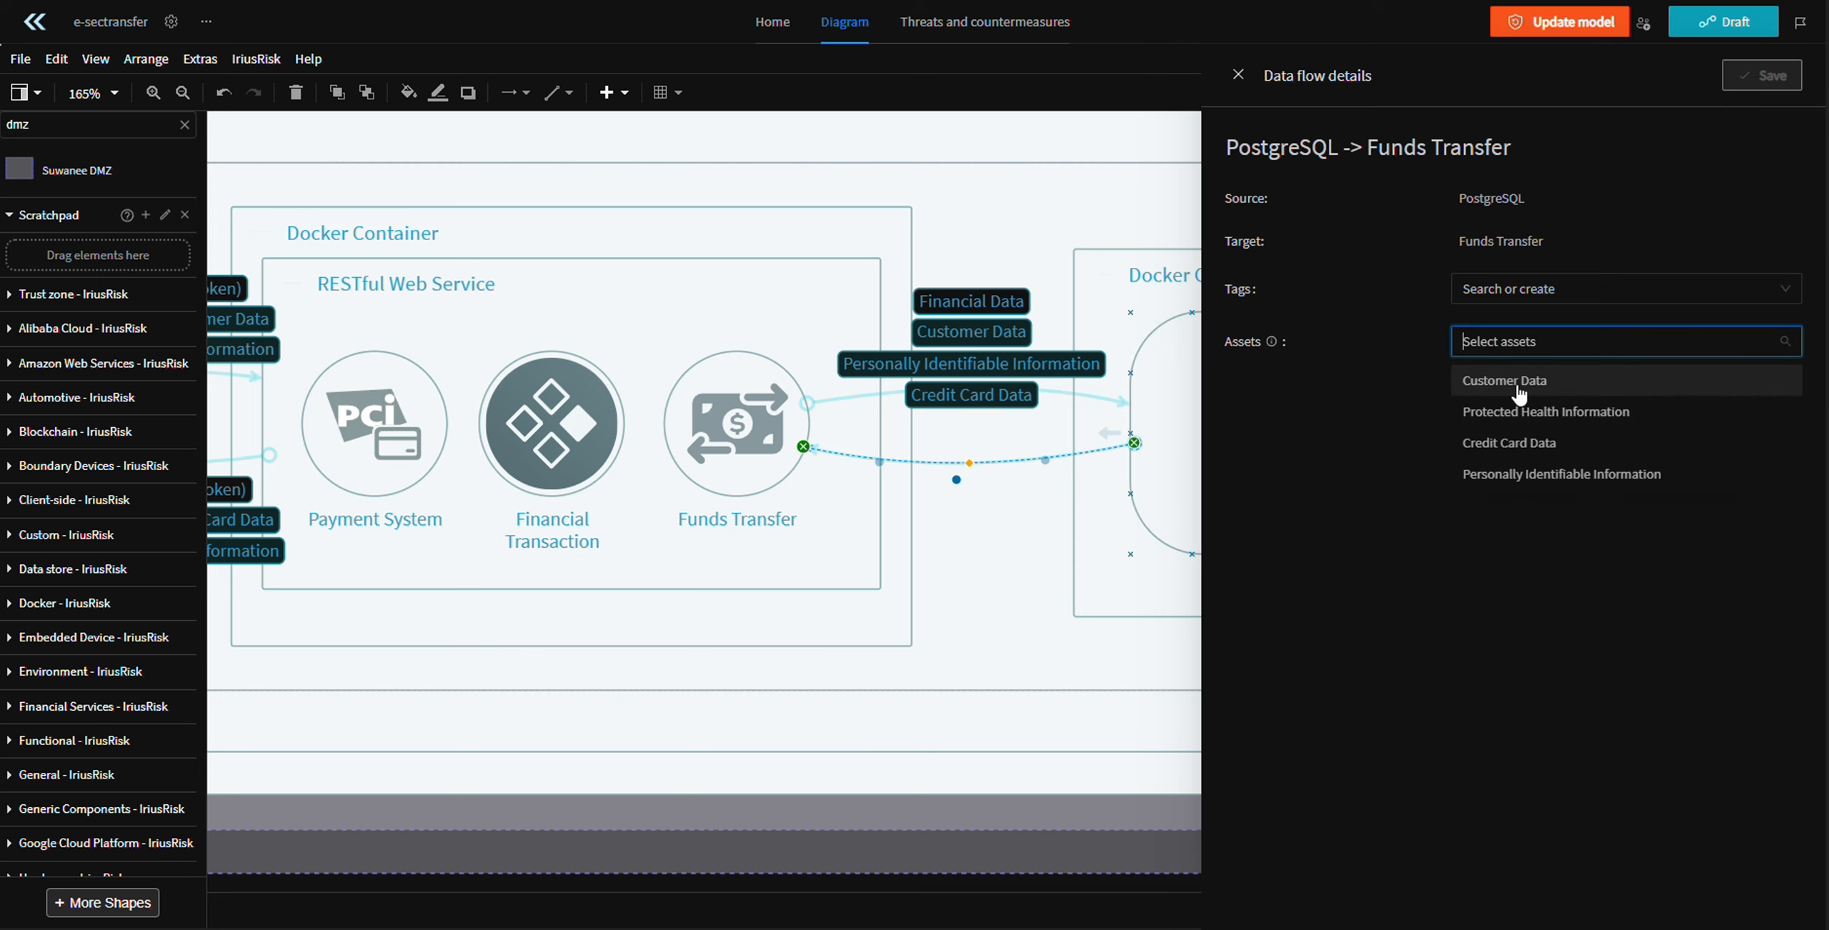
{"action": "left_click", "coordinate": [1523, 384]}
{"action": "left_click", "coordinate": [1519, 438]}
{"action": "left_click", "coordinate": [1519, 469]}
- Save the Financial Data tag on the PostgreSQL to Funds Transfer data flow, move its labels down and close the details
{"action": "left_click", "coordinate": [1540, 292]}
{"action": "type", "text": "Financial Data"}
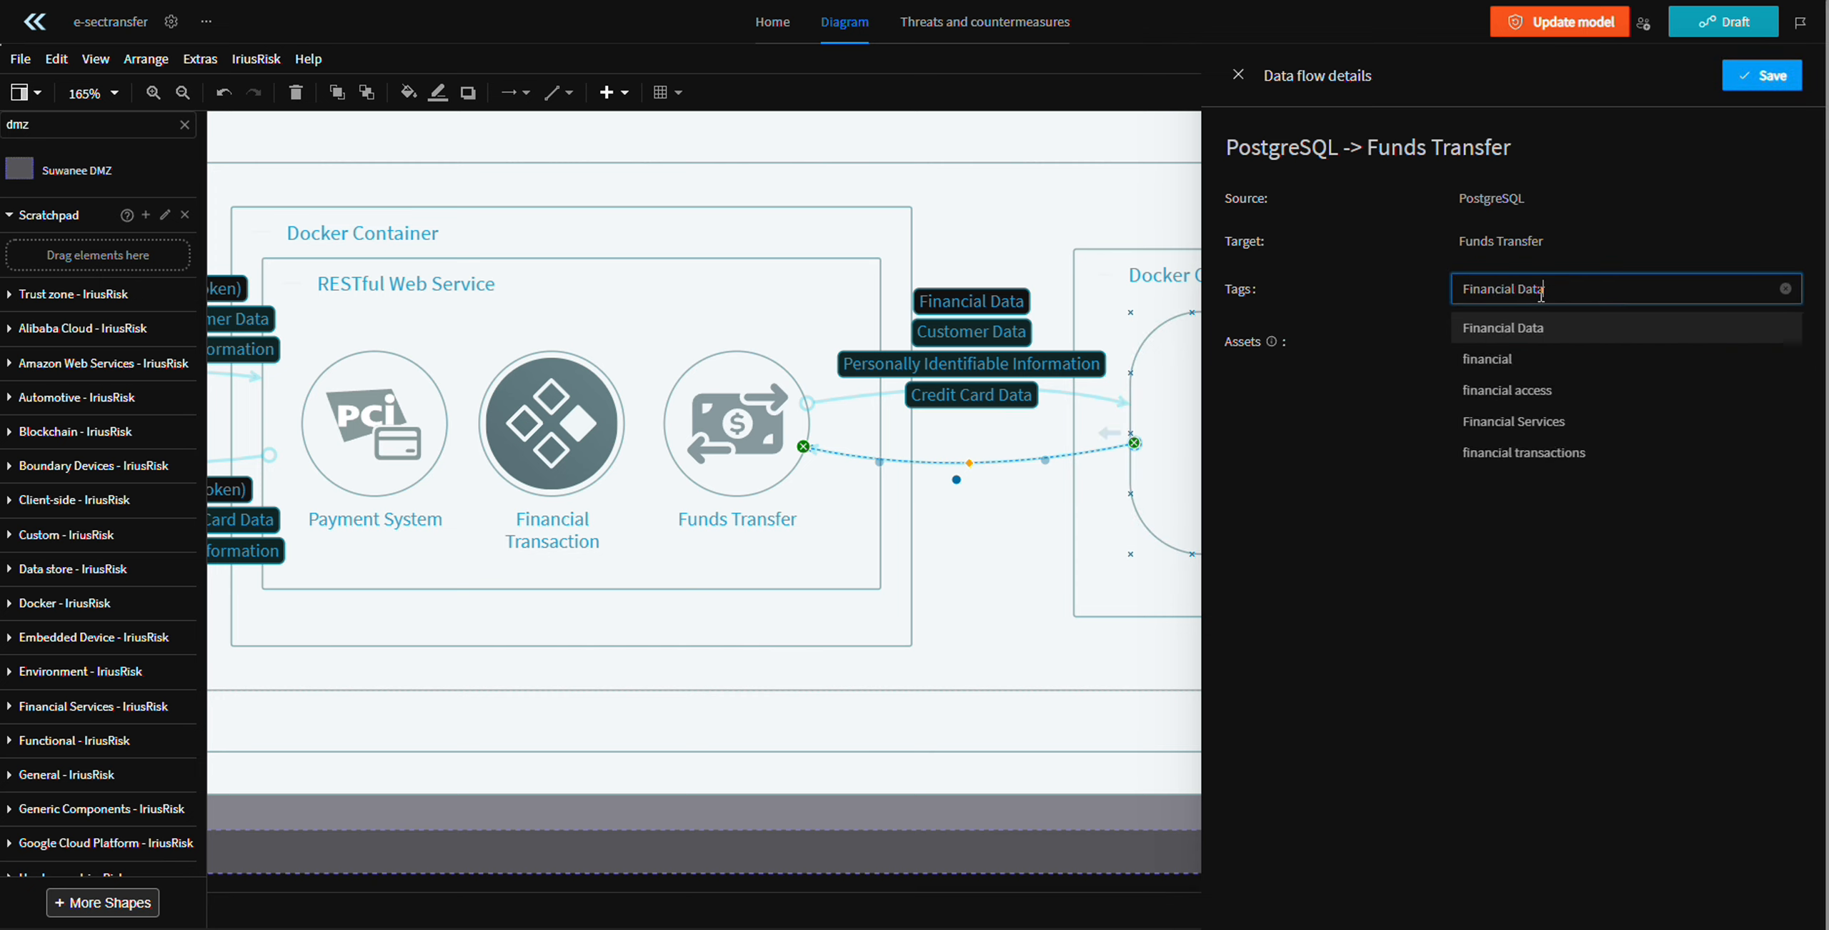
{"action": "left_click", "coordinate": [1519, 328]}
{"action": "left_click", "coordinate": [1762, 76]}
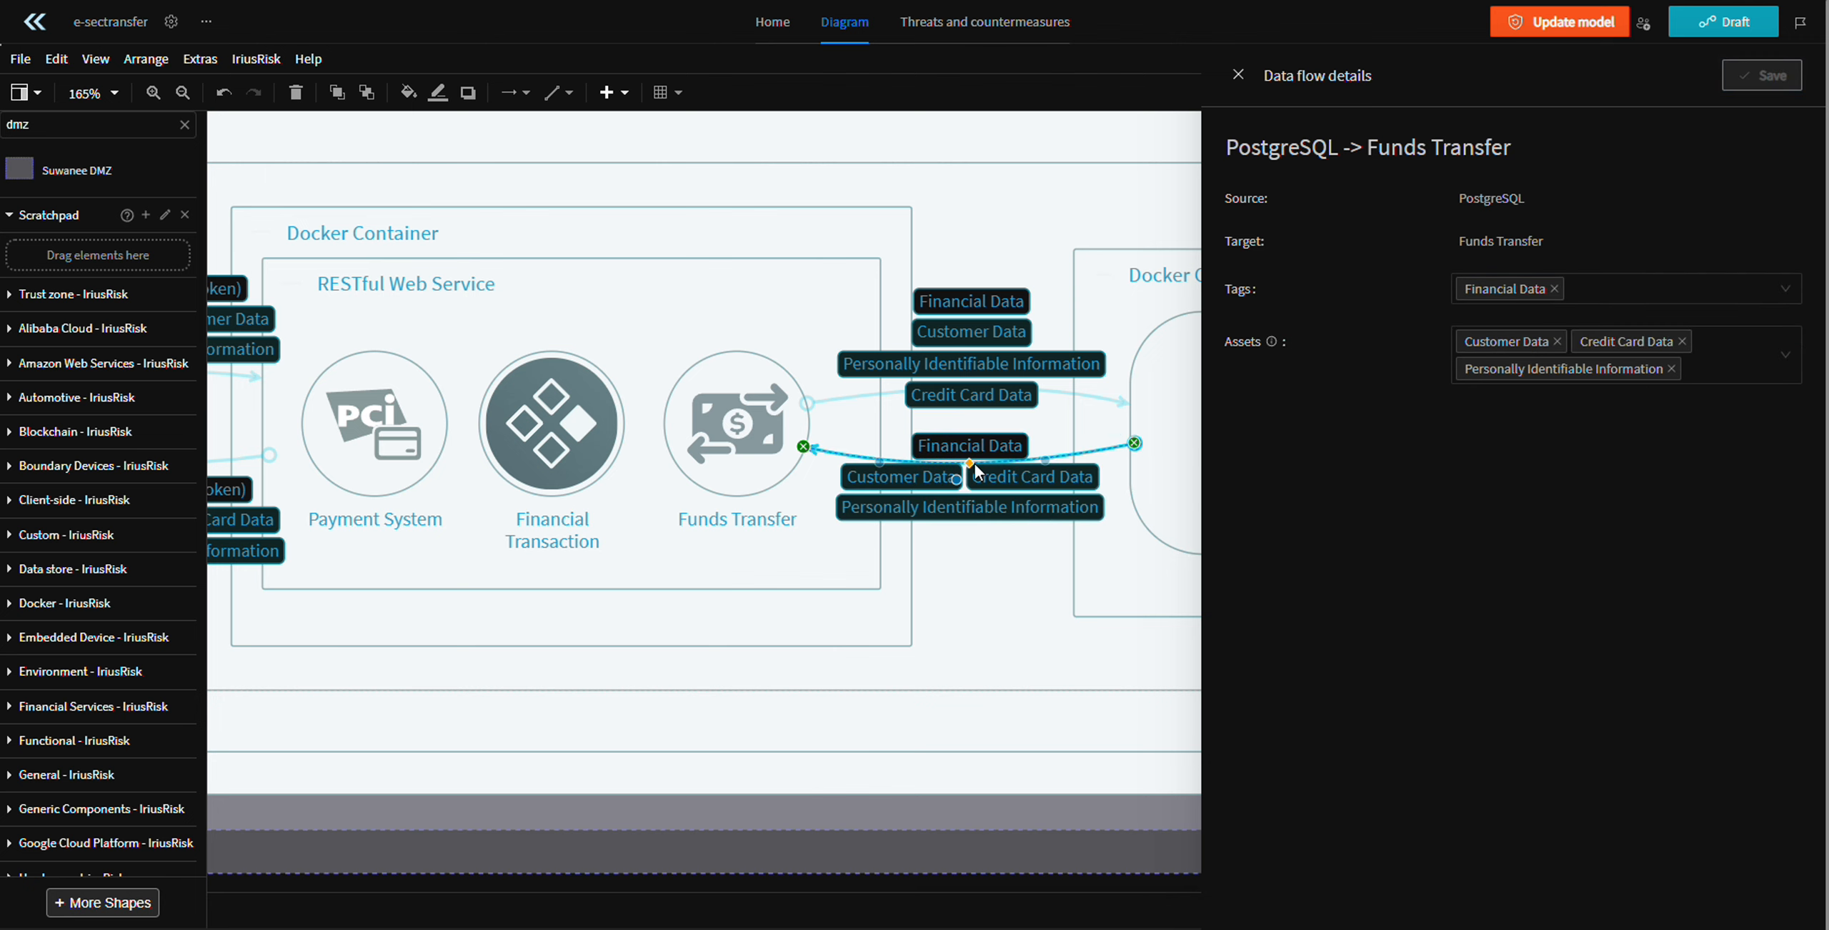
{"action": "scroll", "coordinate": [969, 488], "scroll_direction": "down", "scroll_amount": 3}
{"action": "left_click", "coordinate": [1238, 74]}
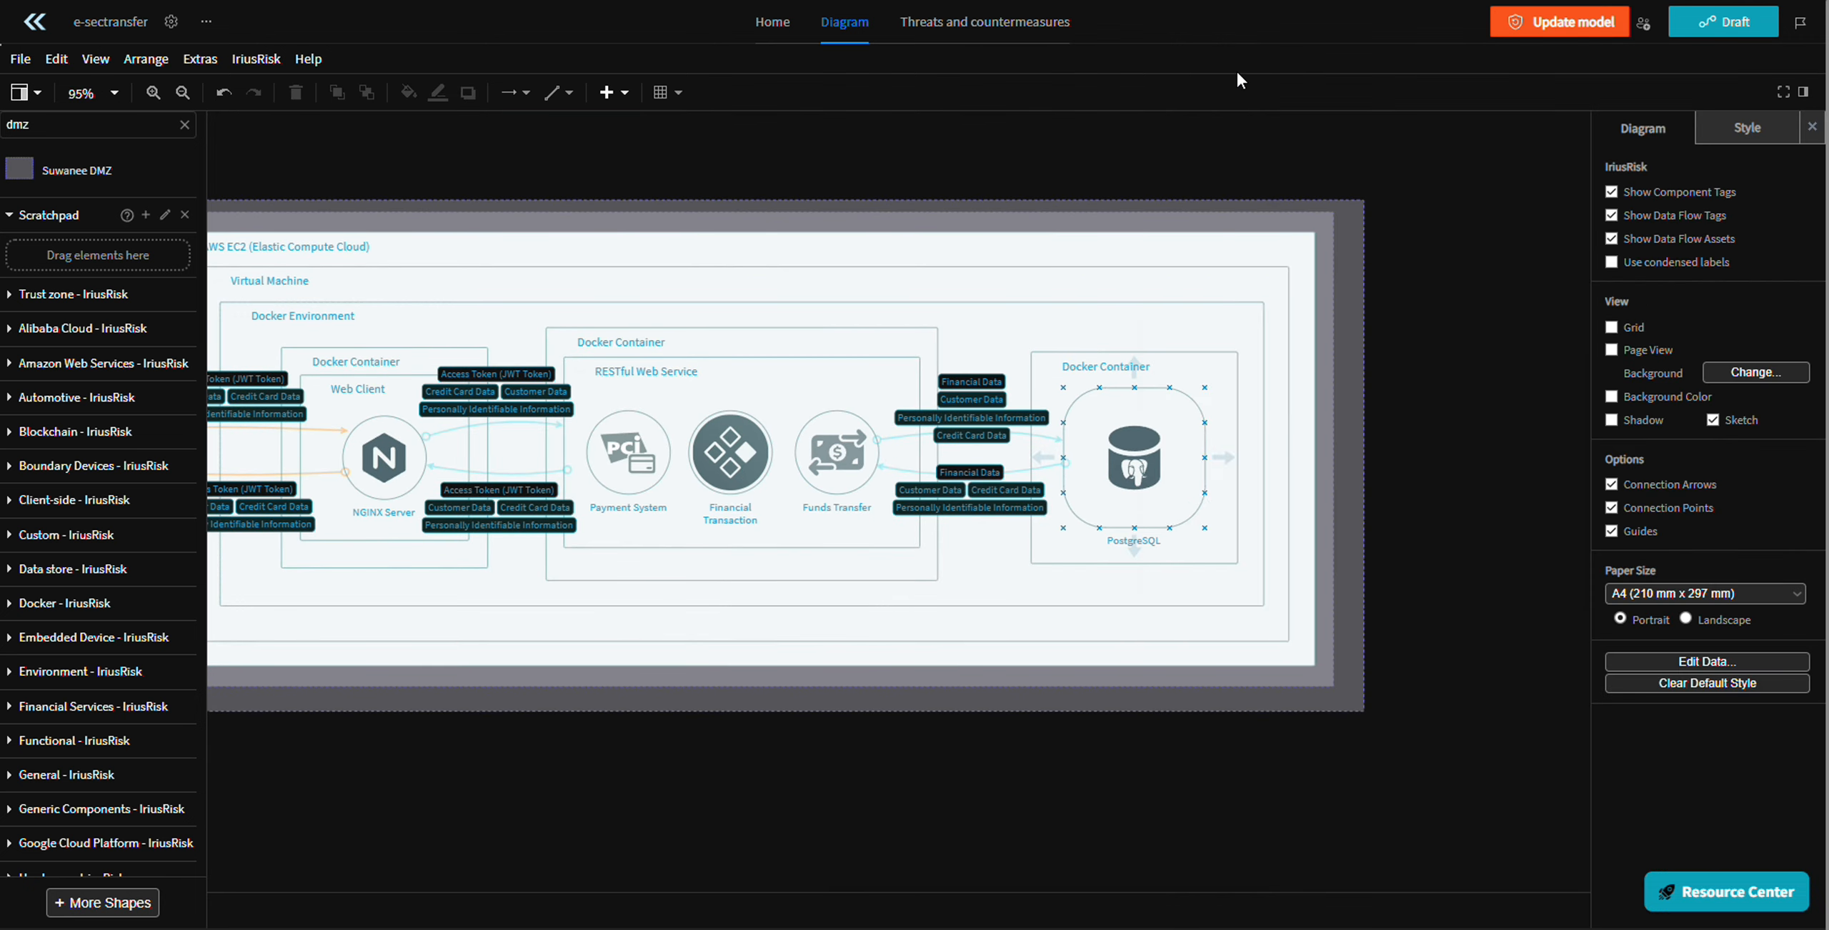
{"action": "left_click_drag", "start_coordinate": [656, 180], "coordinate": [1255, 194]}
{"action": "left_click_drag", "start_coordinate": [563, 337], "coordinate": [983, 300]}
{"action": "mouse_move", "coordinate": [1100, 279]}
{"action": "left_mouse_down"}
{"action": "mouse_move", "coordinate": [341, 261]}
{"action": "mouse_move", "coordinate": [1061, 230]}
{"action": "mouse_move", "coordinate": [853, 320]}
{"action": "left_mouse_up"}
{"action": "scroll", "coordinate": [743, 278], "scroll_direction": "up", "scroll_amount": 1}
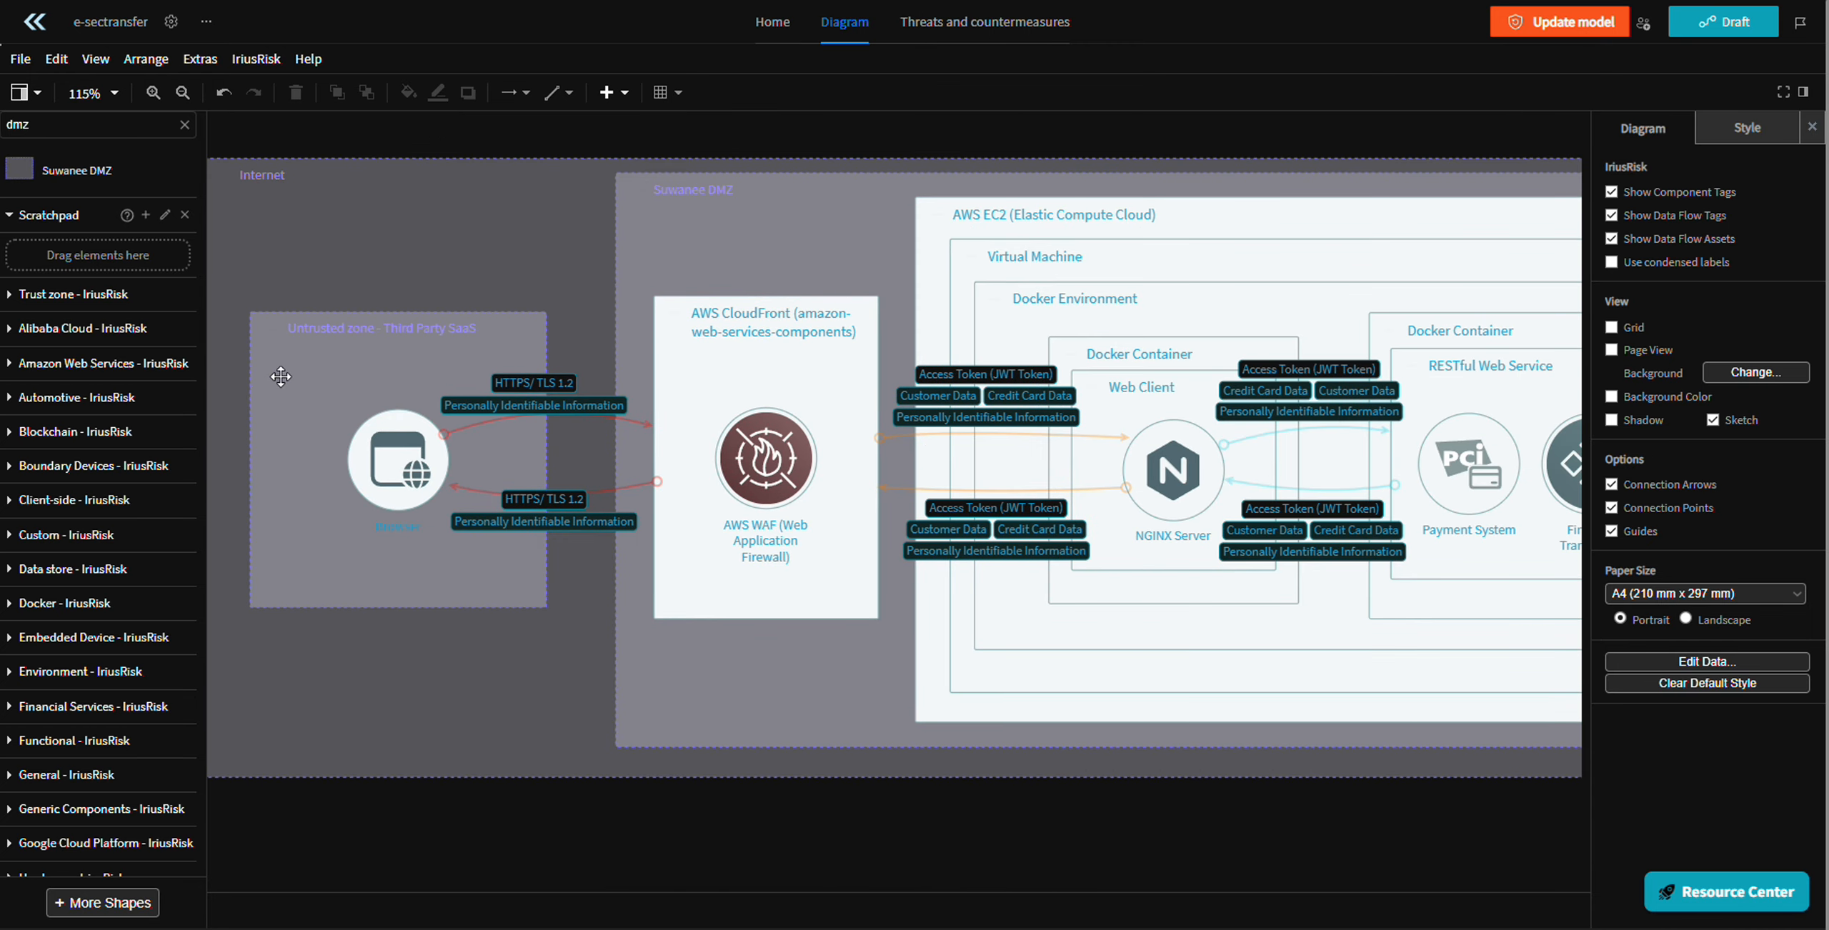
{"action": "left_click_drag", "start_coordinate": [280, 376], "coordinate": [411, 370]}
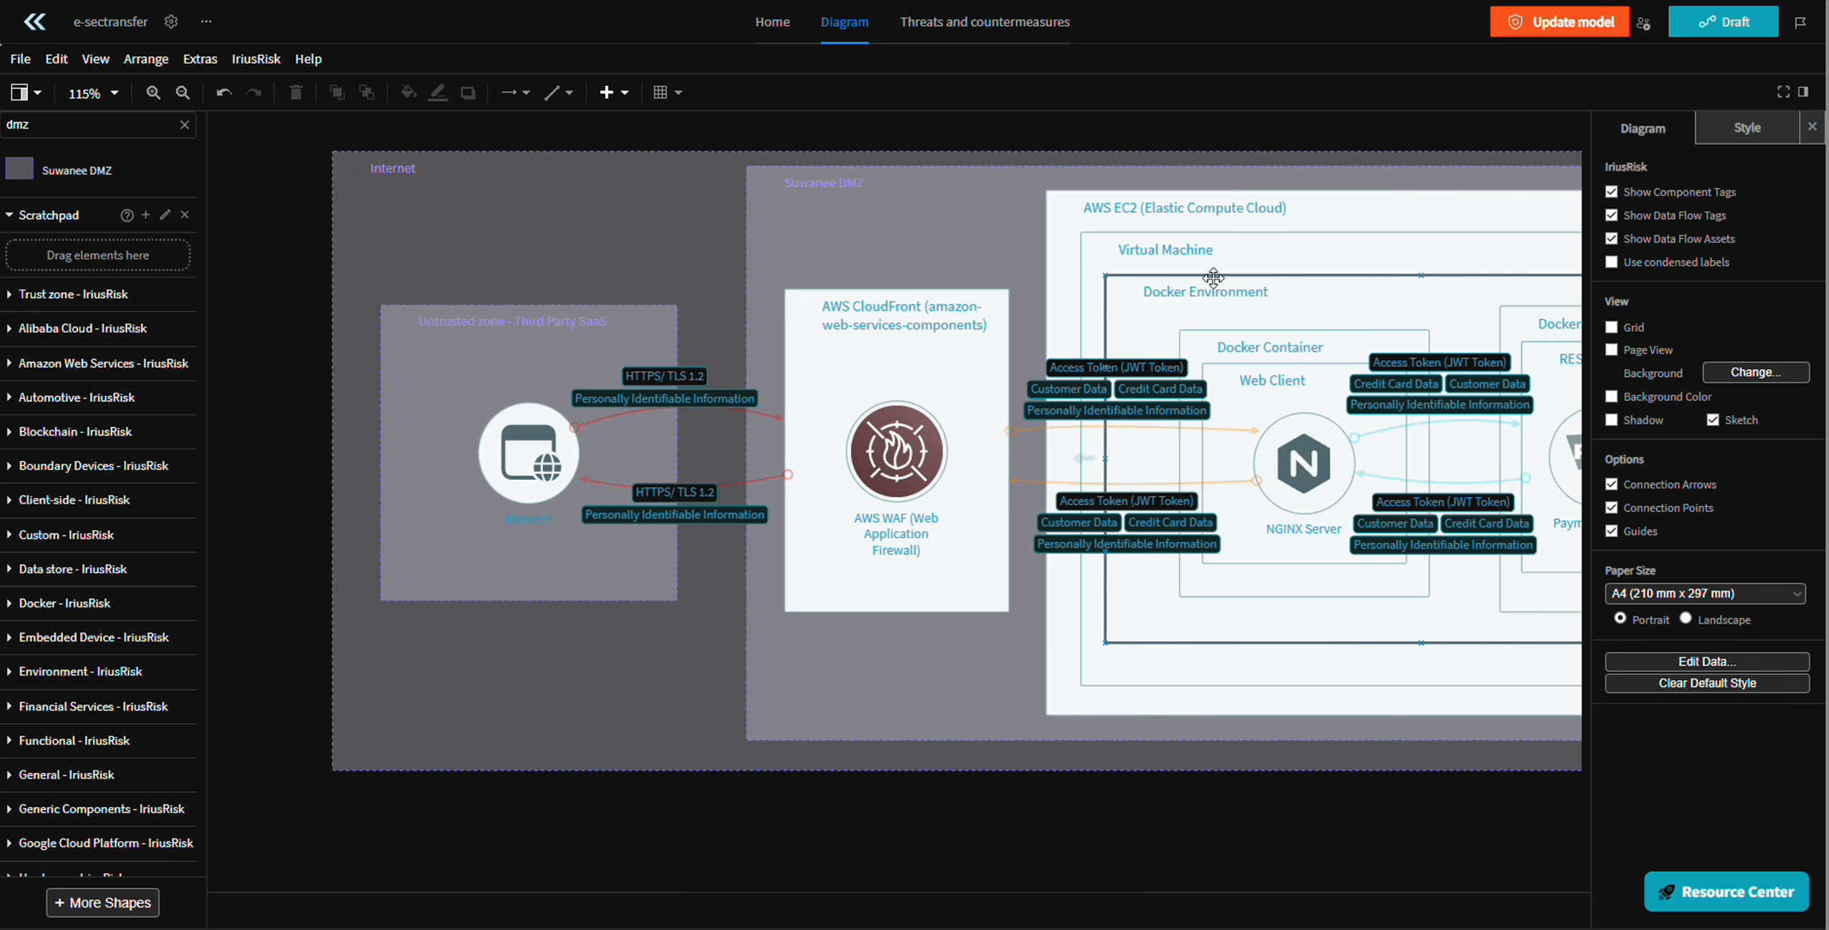
{"action": "scroll", "coordinate": [958, 189], "scroll_direction": "right", "scroll_amount": 3}
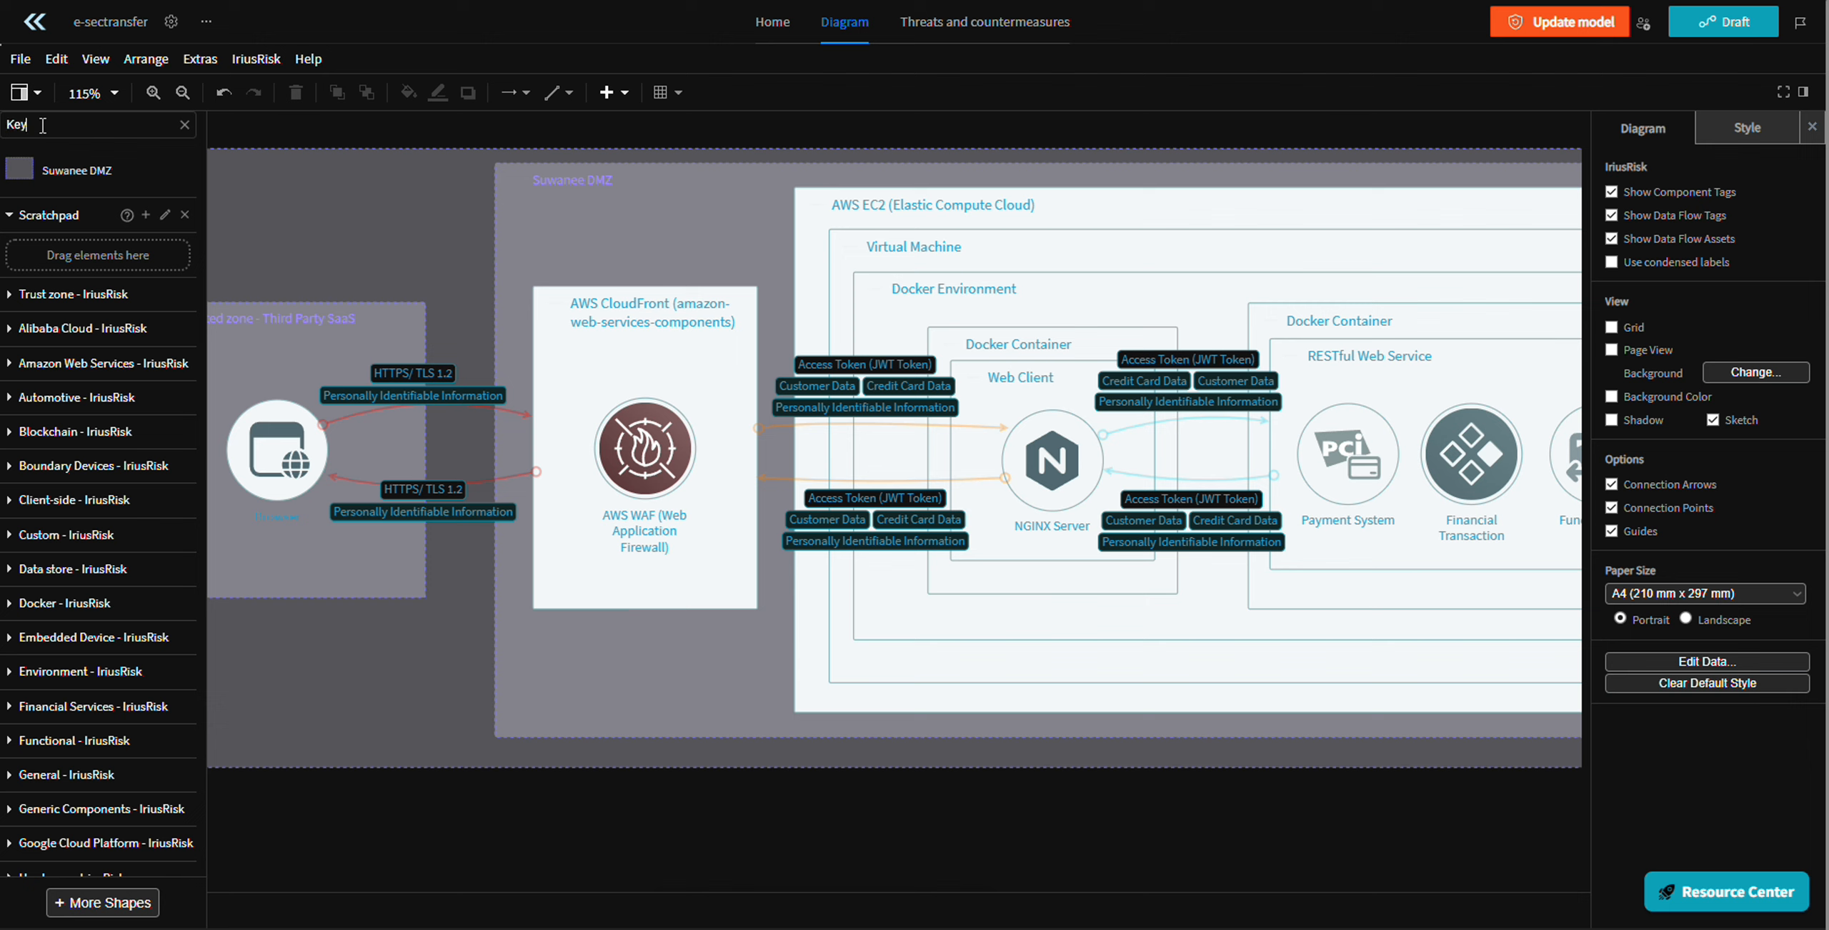
- Search the shapes for Keycloak and Identity, and place a SAML Identity Provider component below the Internet zone
{"action": "type", "text": "cloak"}
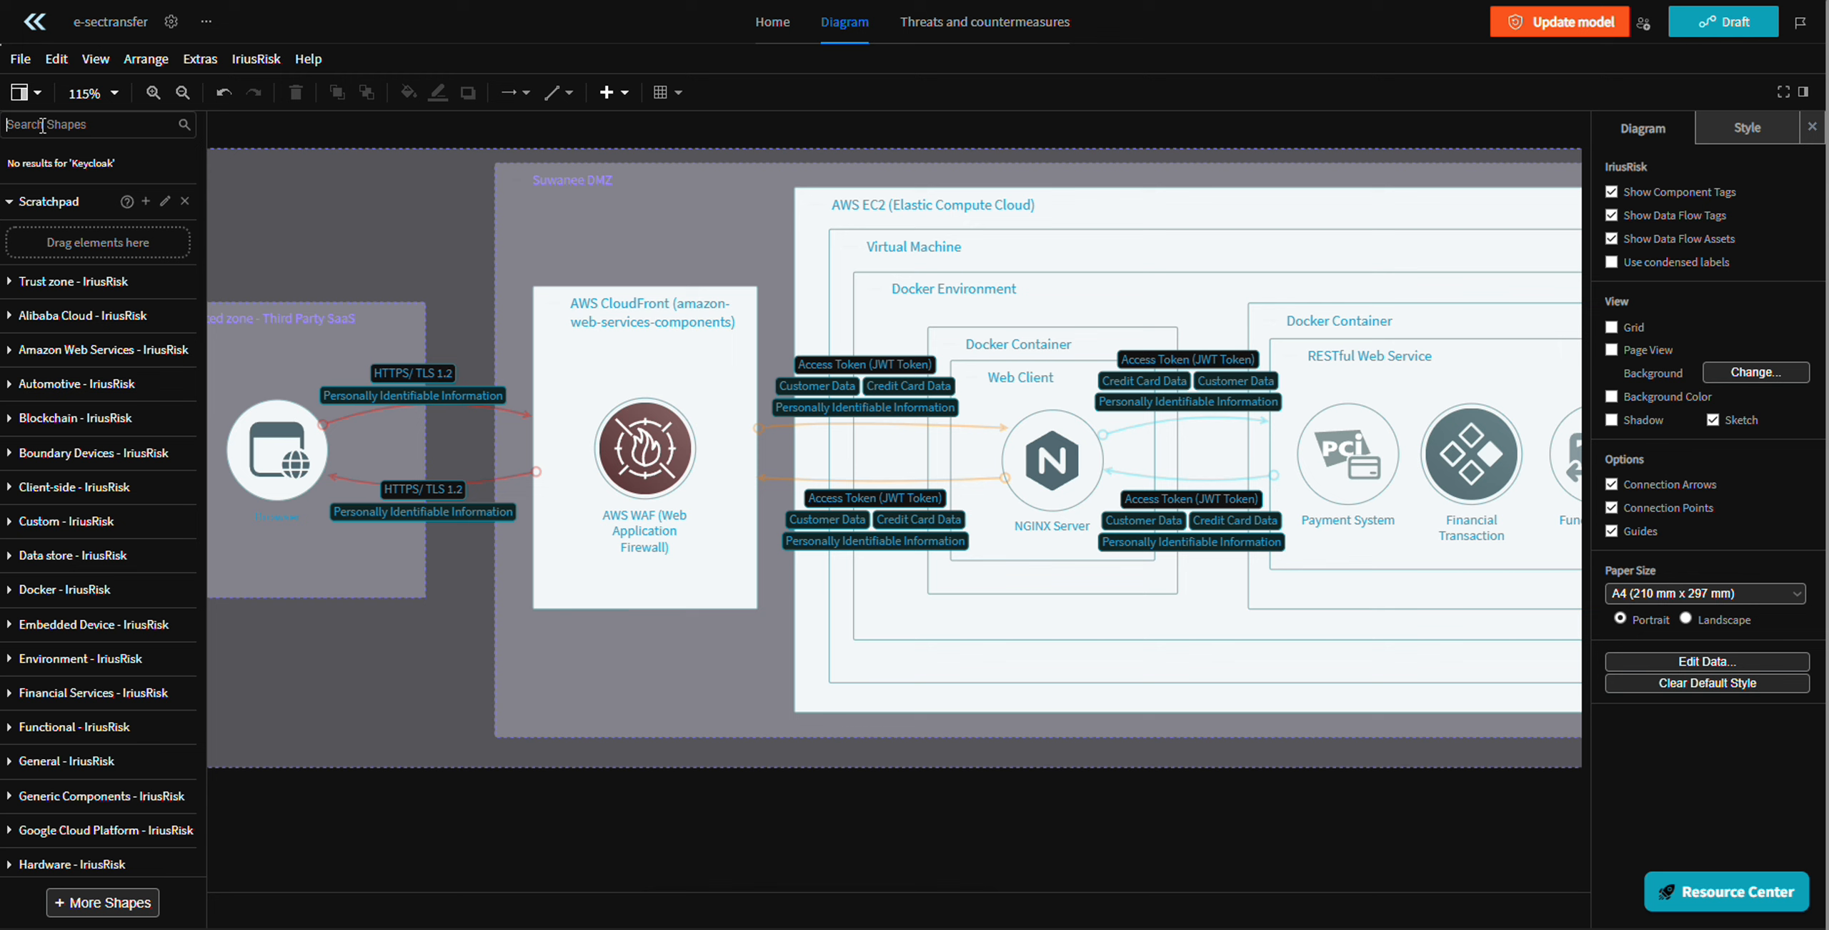
{"action": "type", "text": "Perso"}
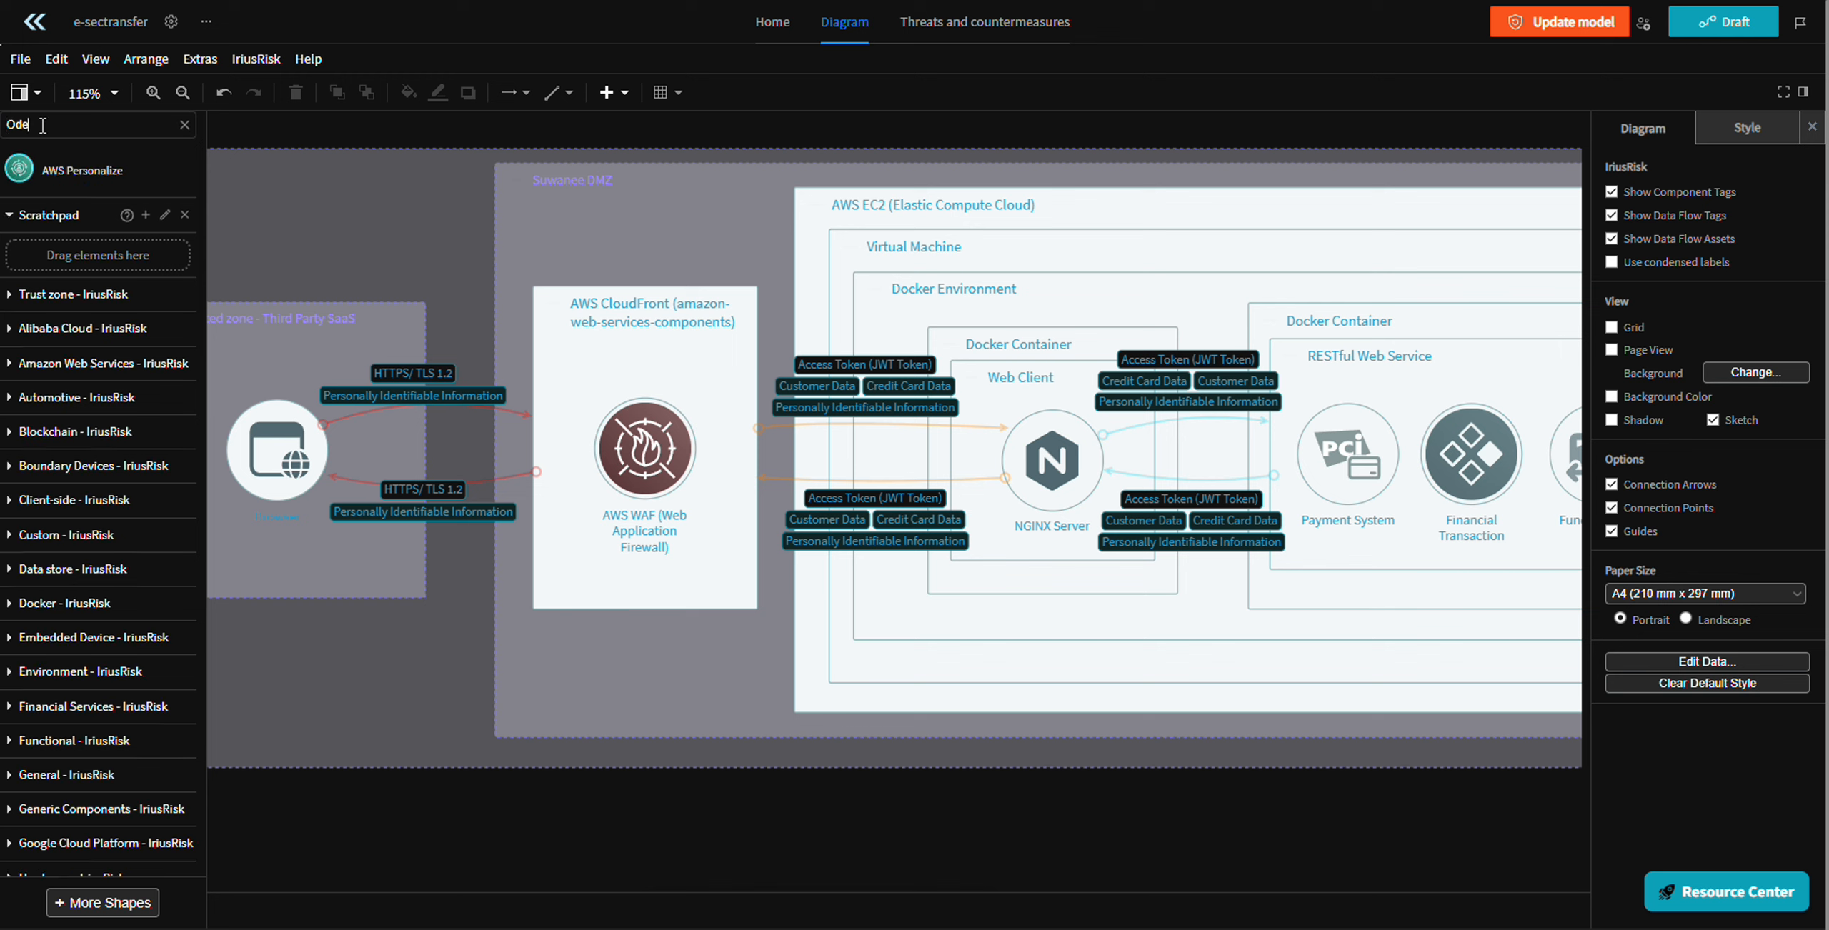
{"action": "type", "text": "ty"}
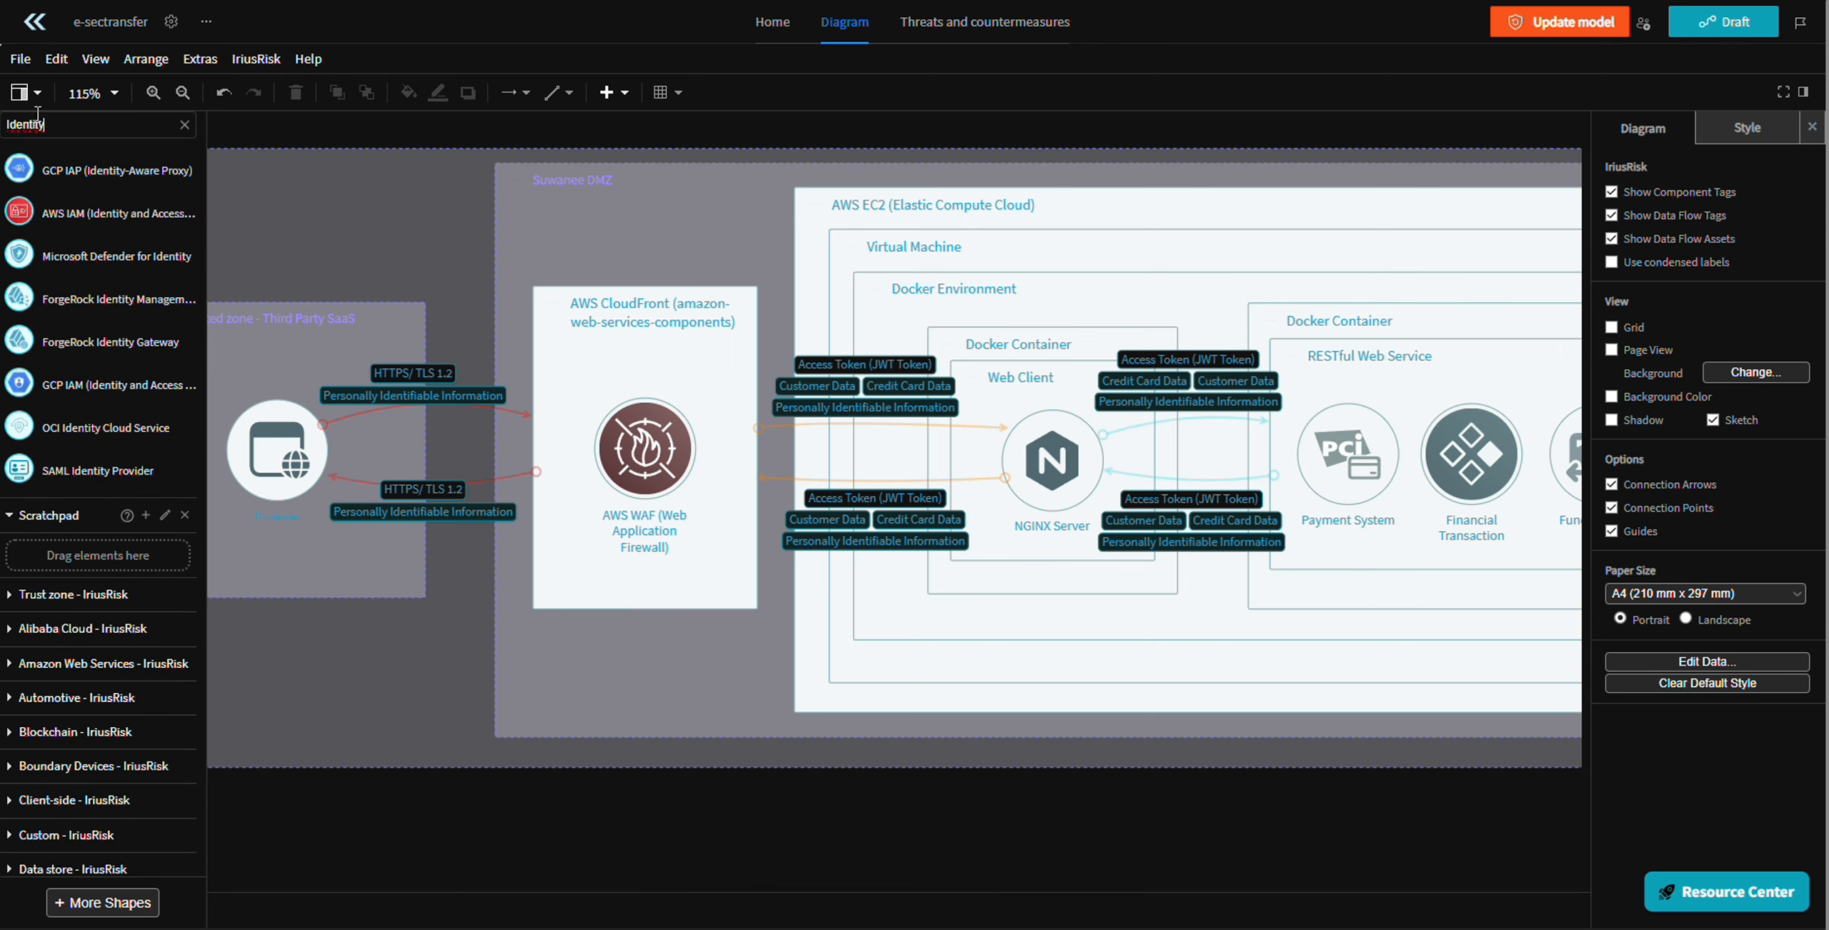
{"action": "left_click", "coordinate": [83, 449]}
{"action": "left_click_drag", "start_coordinate": [965, 523], "coordinate": [1091, 864]}
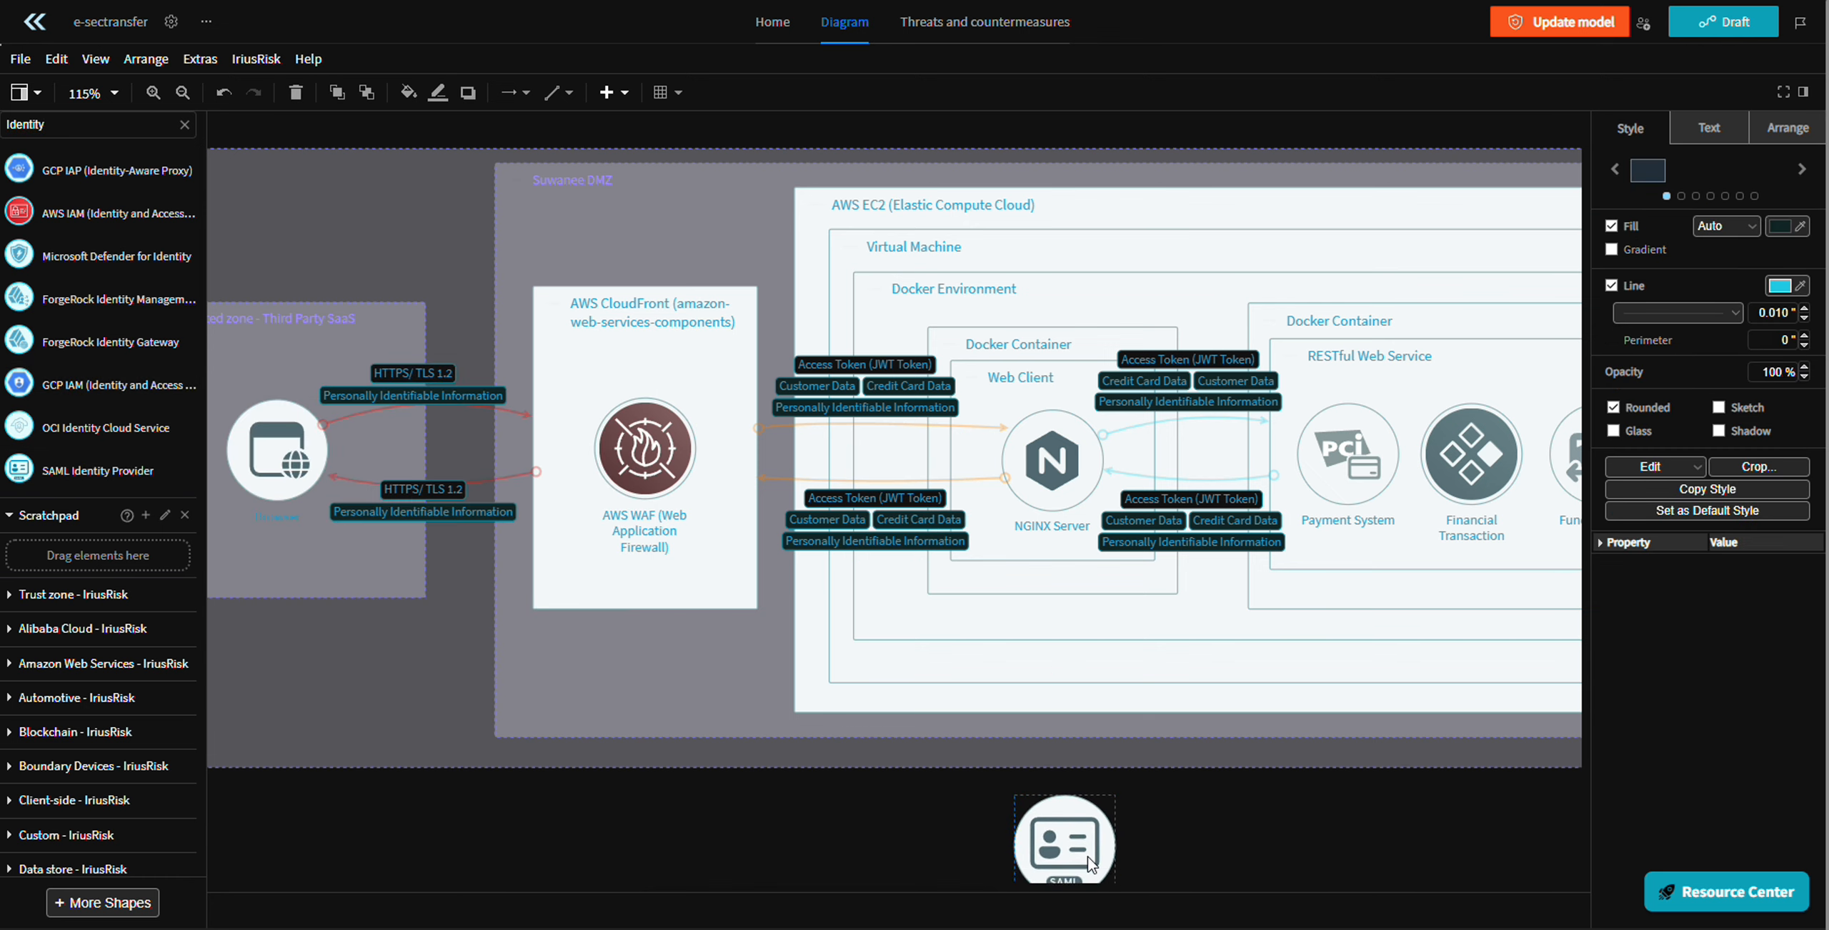
- Enlarge the Docker Container around the Web Client upward and downward within the Docker Environment
{"action": "left_click", "coordinate": [929, 557]}
{"action": "left_click_drag", "start_coordinate": [929, 564], "coordinate": [927, 579]}
{"action": "left_click_drag", "start_coordinate": [929, 288], "coordinate": [929, 264]}
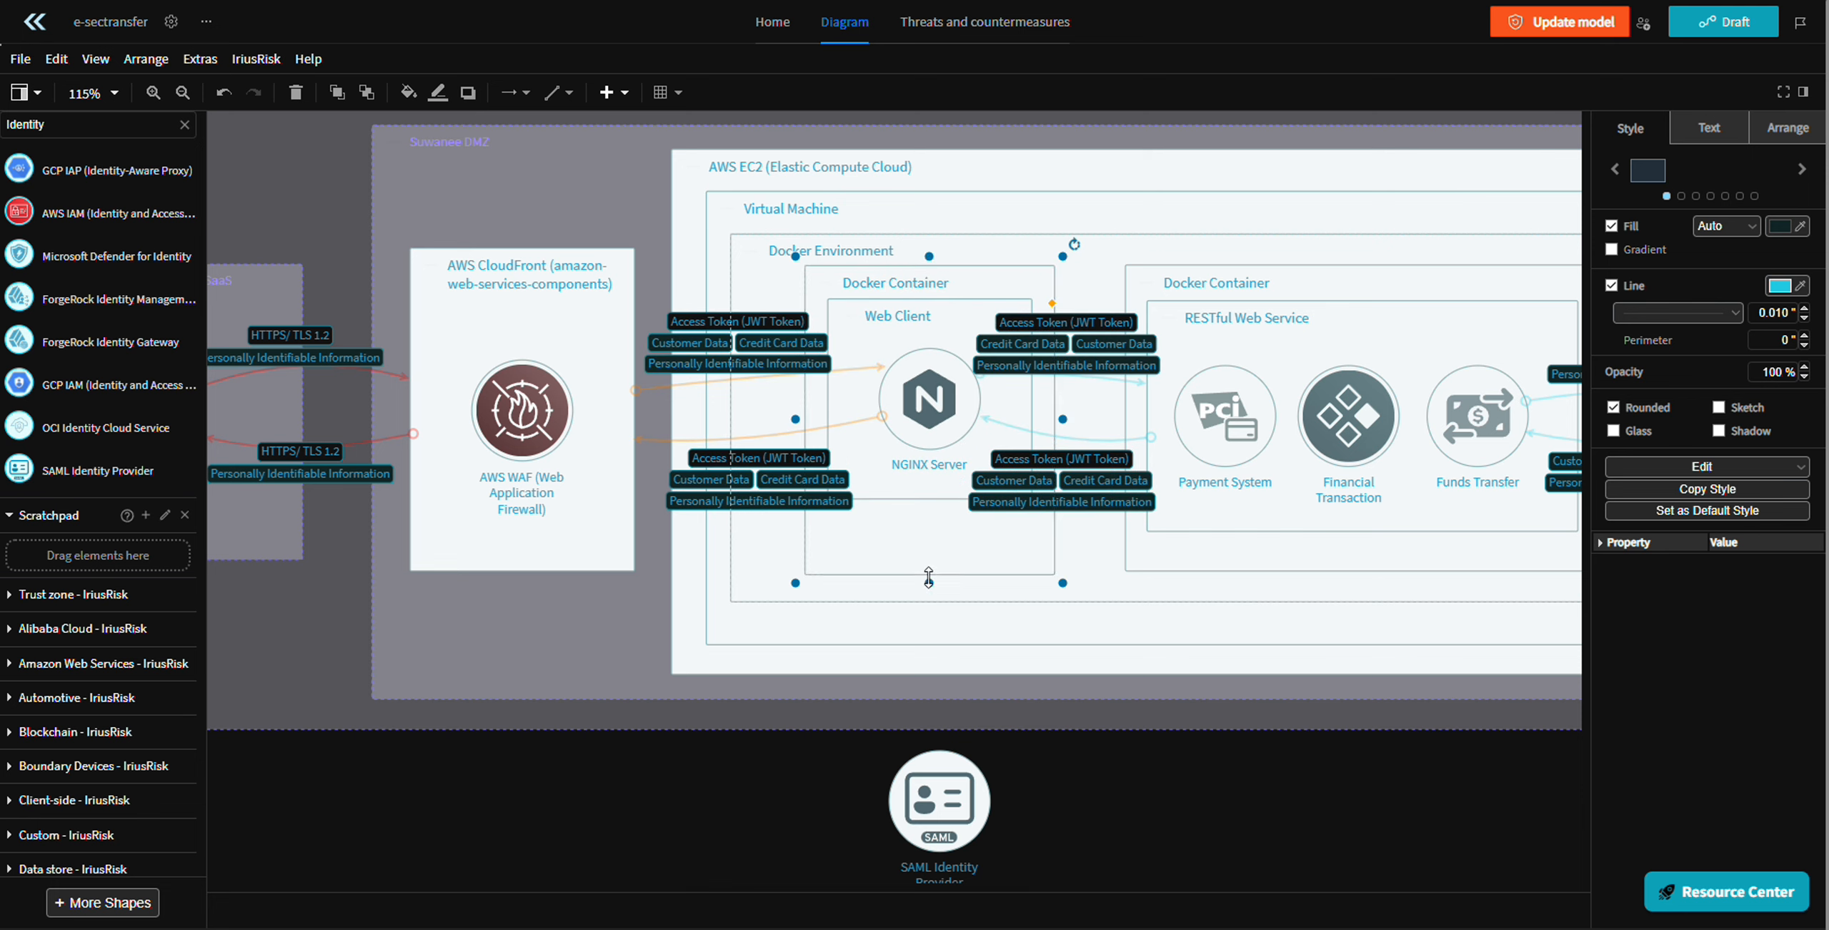
{"action": "left_click_drag", "start_coordinate": [929, 577], "coordinate": [929, 583]}
- Stretch the Web Client box downward to make room below the NGINX Server
{"action": "left_click", "coordinate": [935, 500]}
{"action": "left_click", "coordinate": [931, 500]}
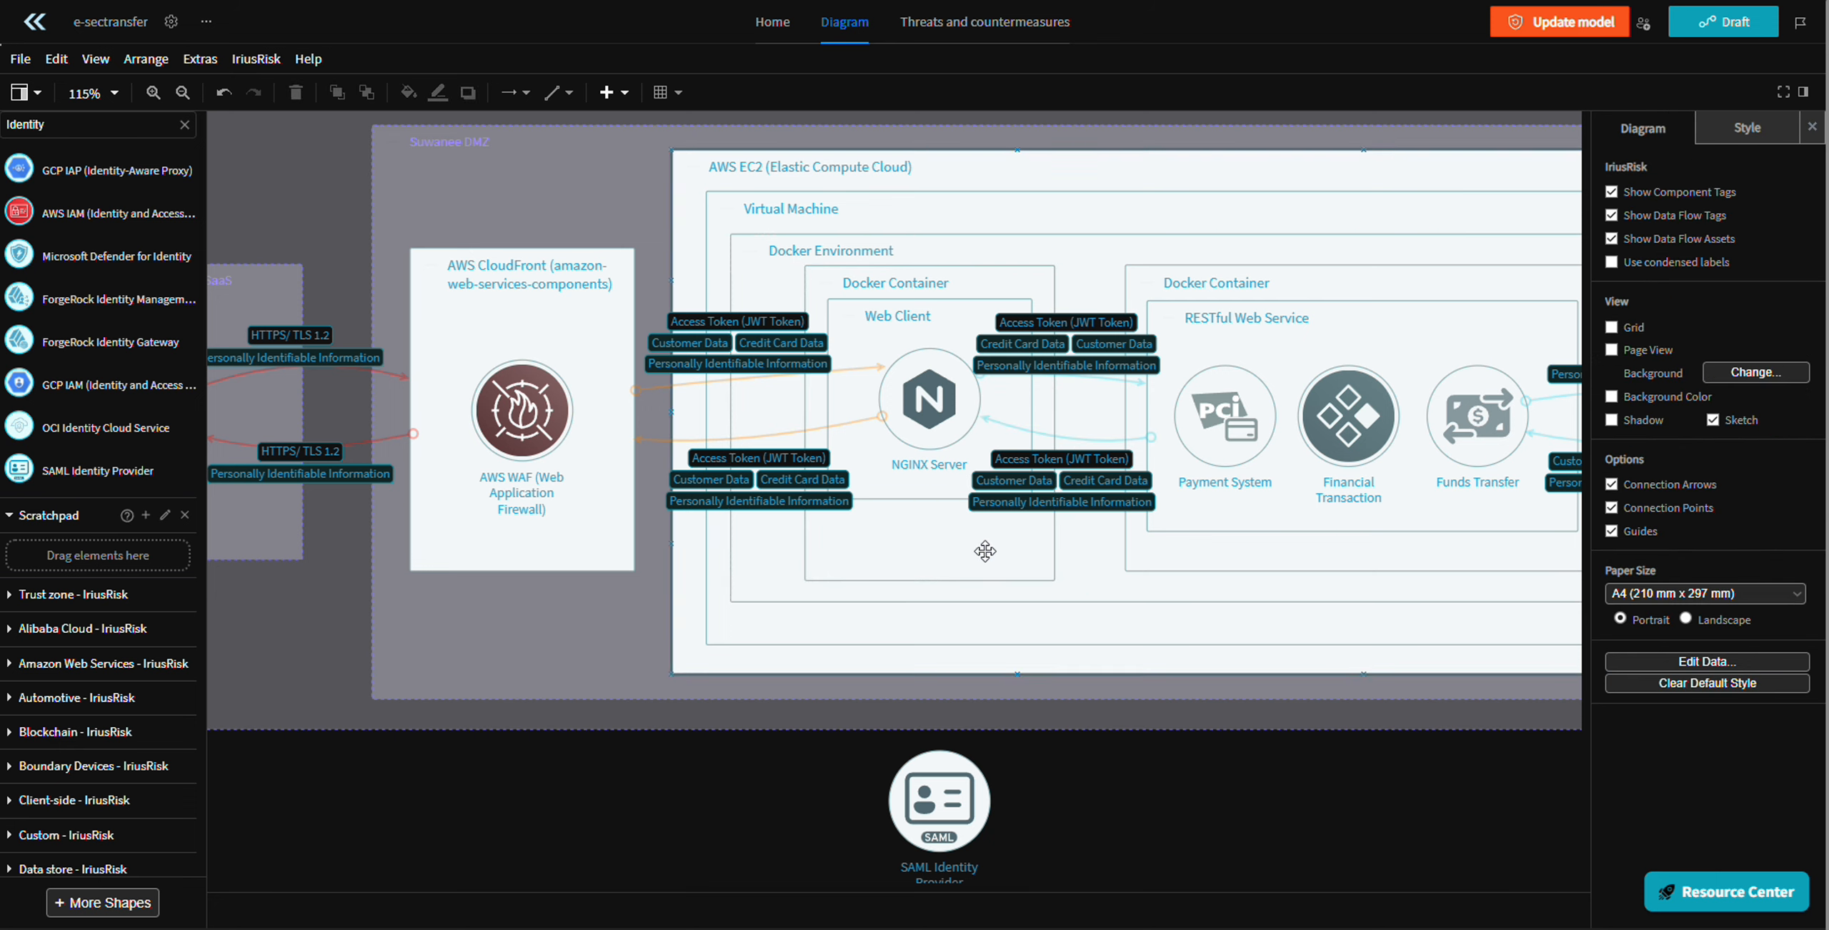
{"action": "left_click", "coordinate": [932, 502]}
{"action": "left_click", "coordinate": [932, 505]}
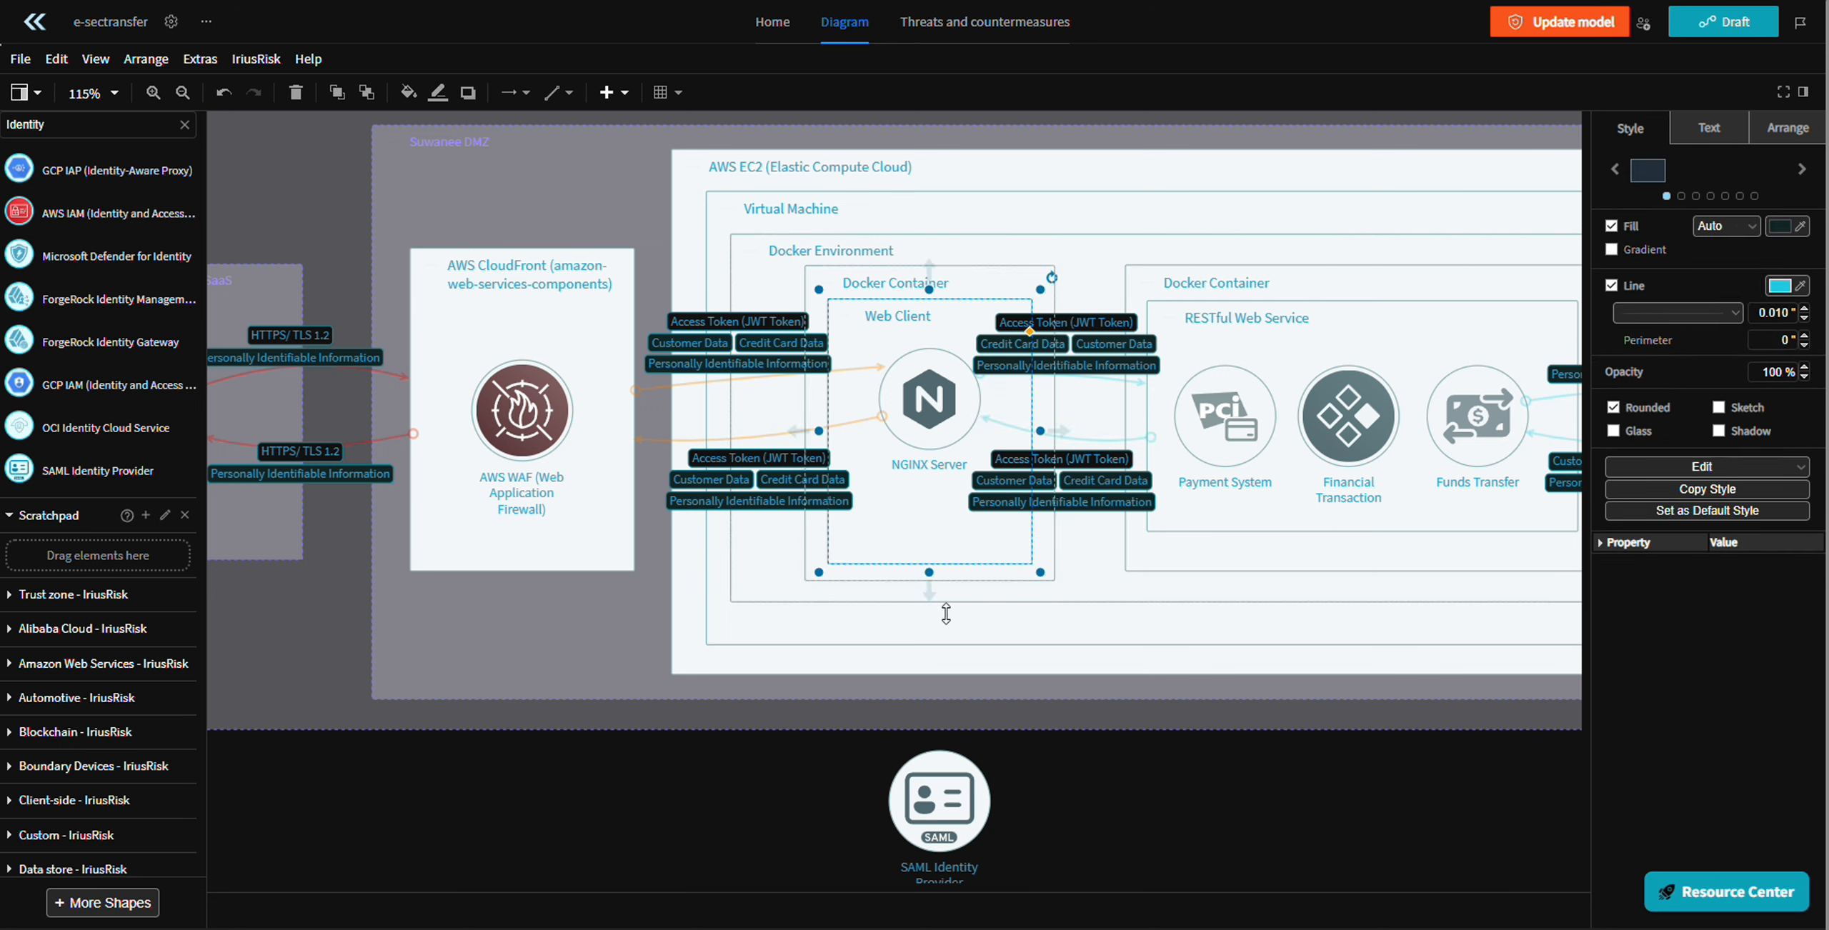
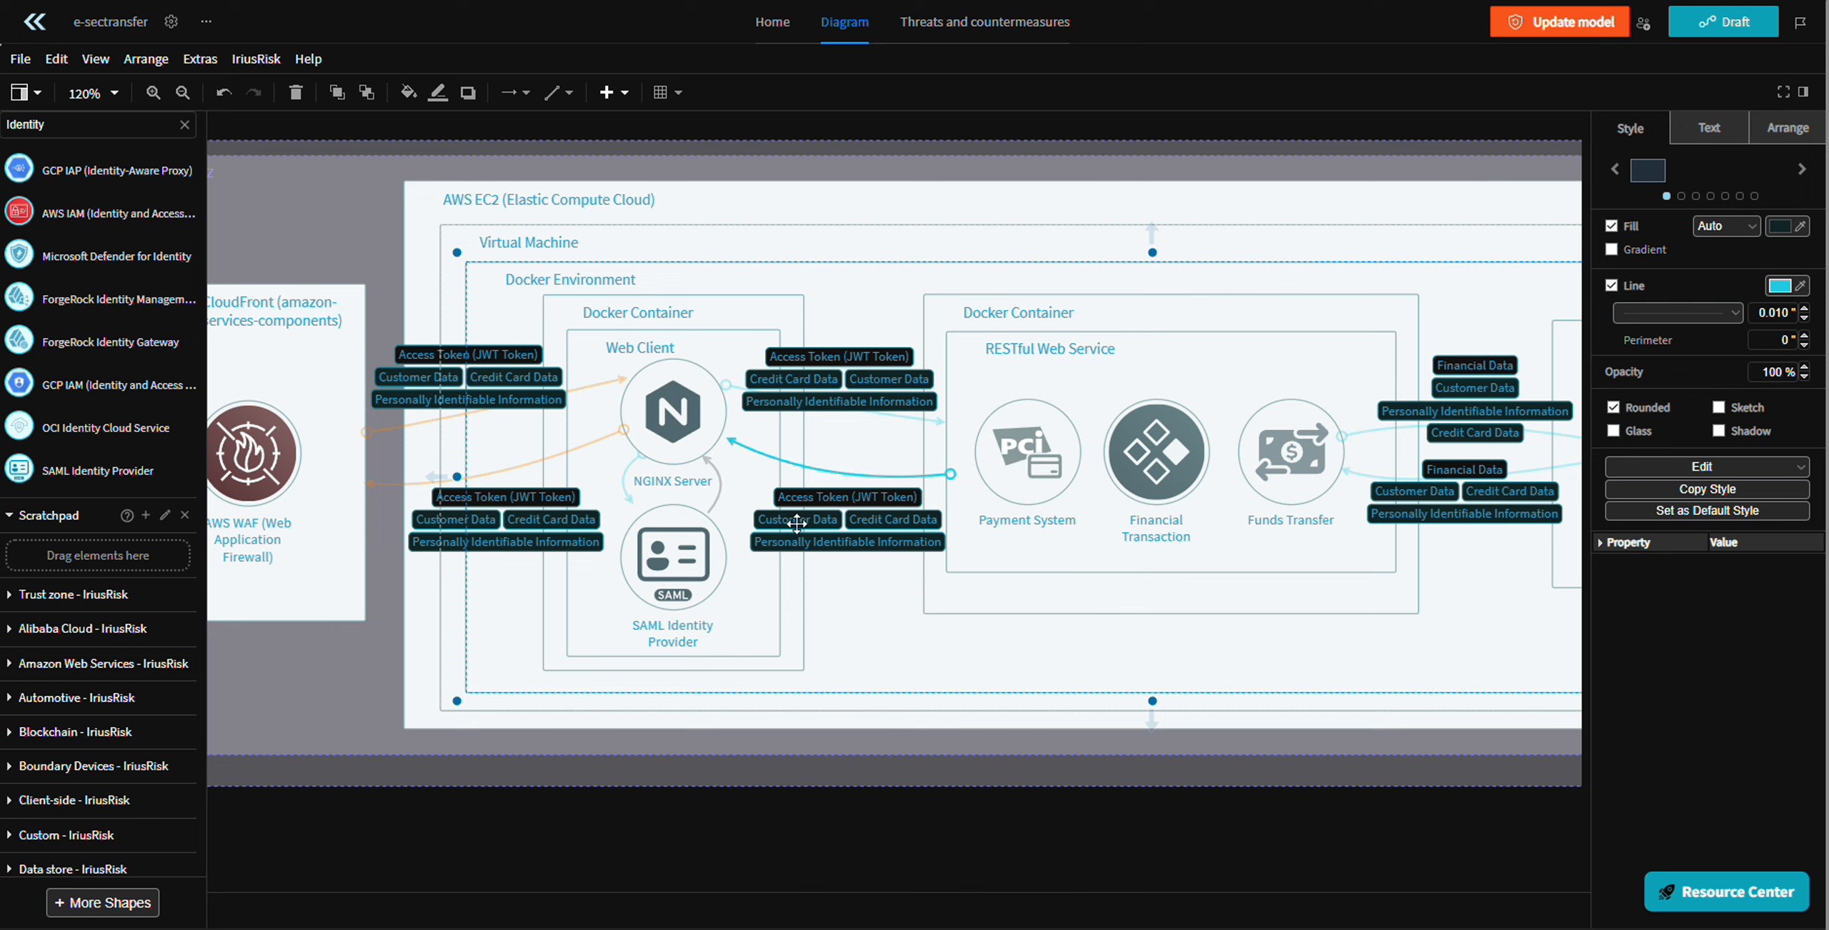
- Widen the Docker Container and Web Client around the NGINX Server to the right, and raise the labels of the NGINX Server to RESTful Web Service flow
{"action": "left_click", "coordinate": [807, 493]}
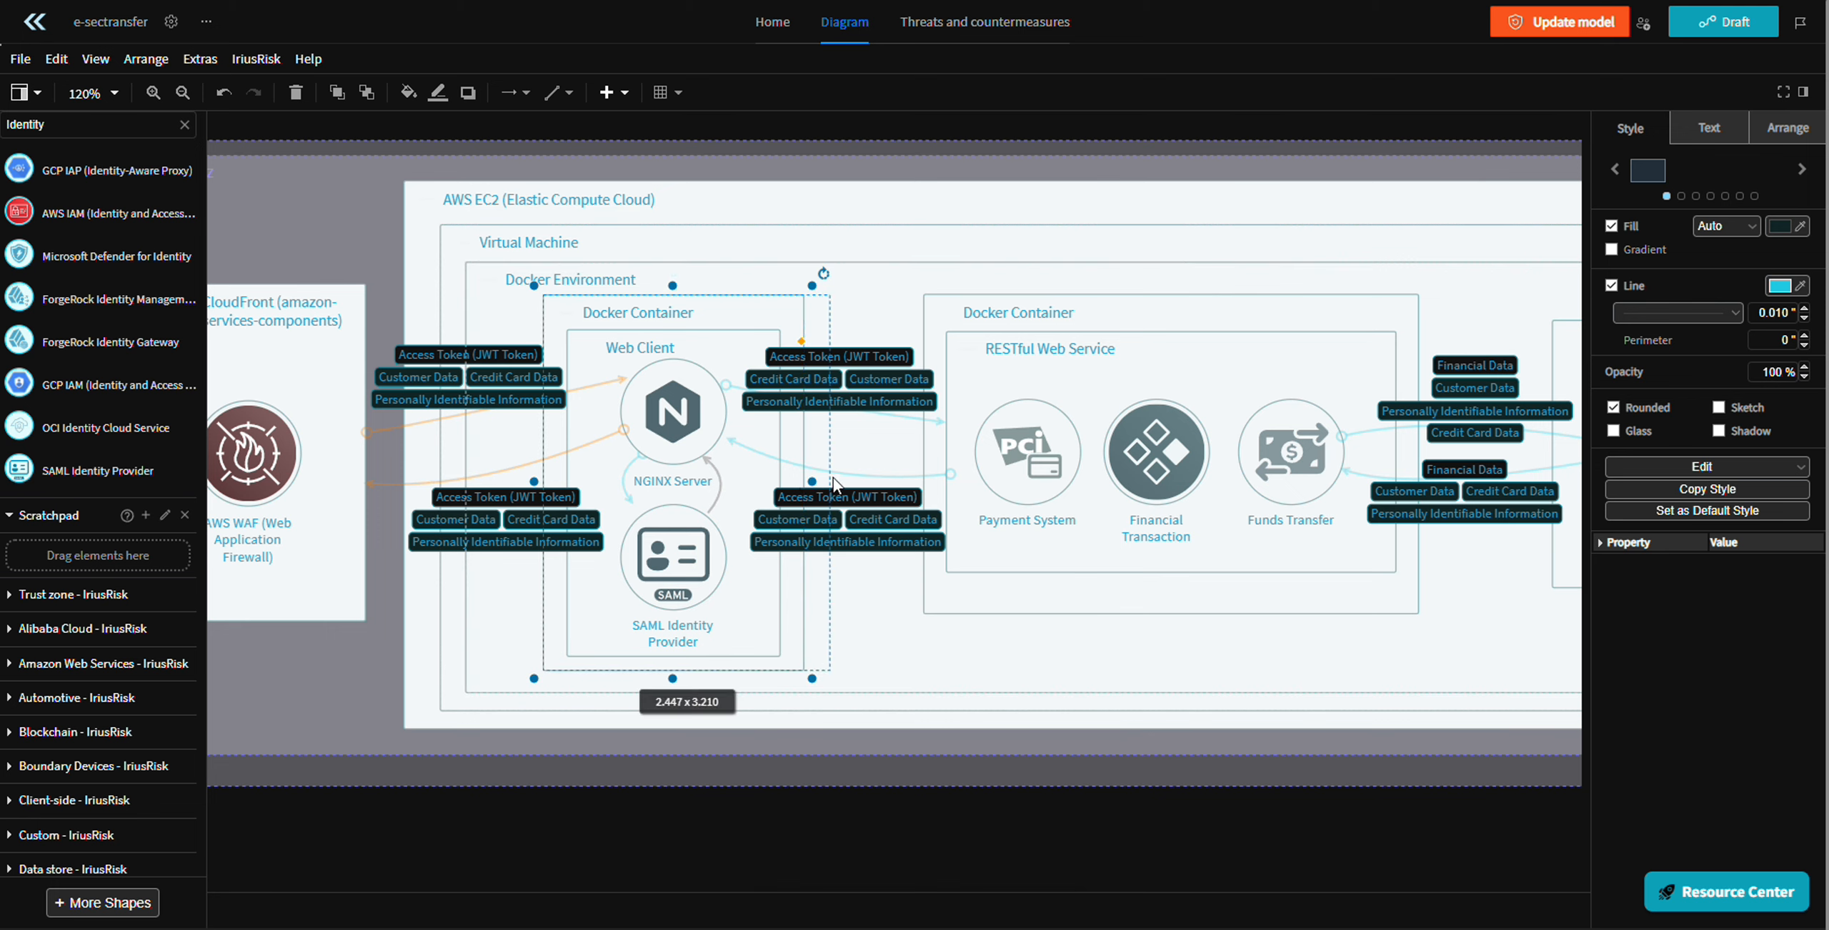
{"action": "left_click_drag", "start_coordinate": [834, 486], "coordinate": [791, 487]}
{"action": "left_click", "coordinate": [781, 471]}
{"action": "left_click", "coordinate": [870, 375]}
{"action": "left_click_drag", "start_coordinate": [840, 378], "coordinate": [850, 356]}
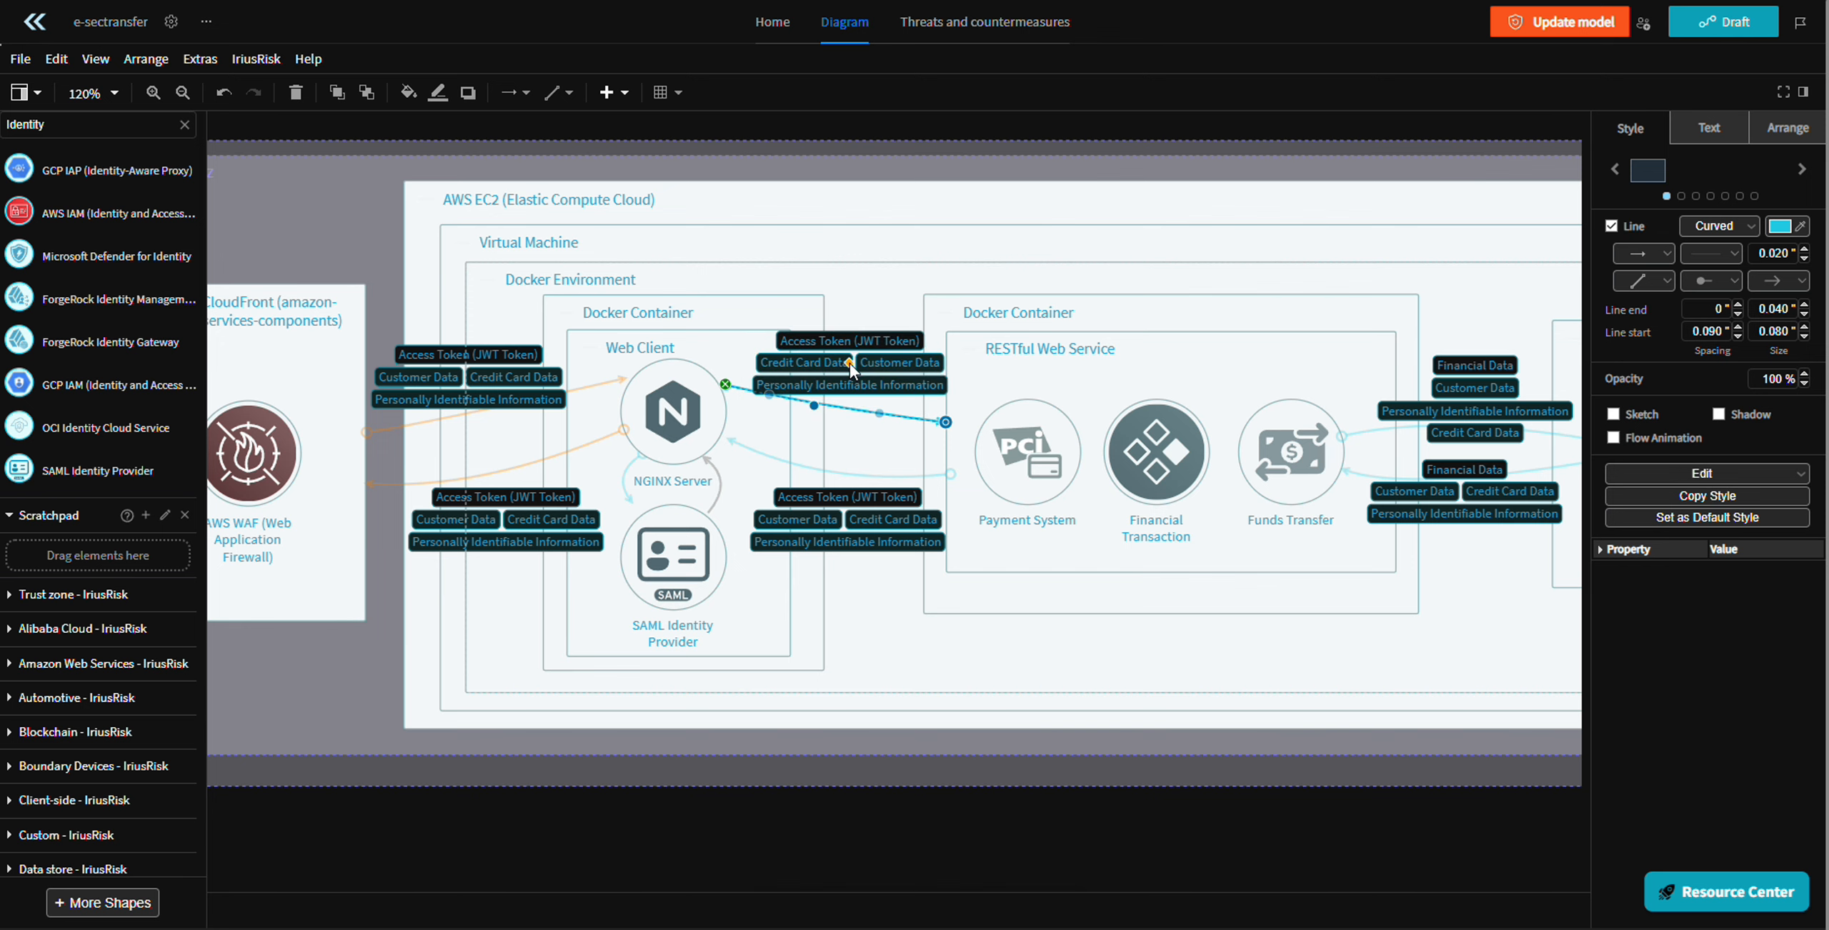
{"action": "left_click", "coordinate": [836, 425]}
- Stretch the Docker Container slightly downward, shift the Web Client right, and align the NGINX Server and SAML Identity Provider vertically inside it
{"action": "scroll", "coordinate": [824, 478], "scroll_direction": "up", "scroll_amount": 2}
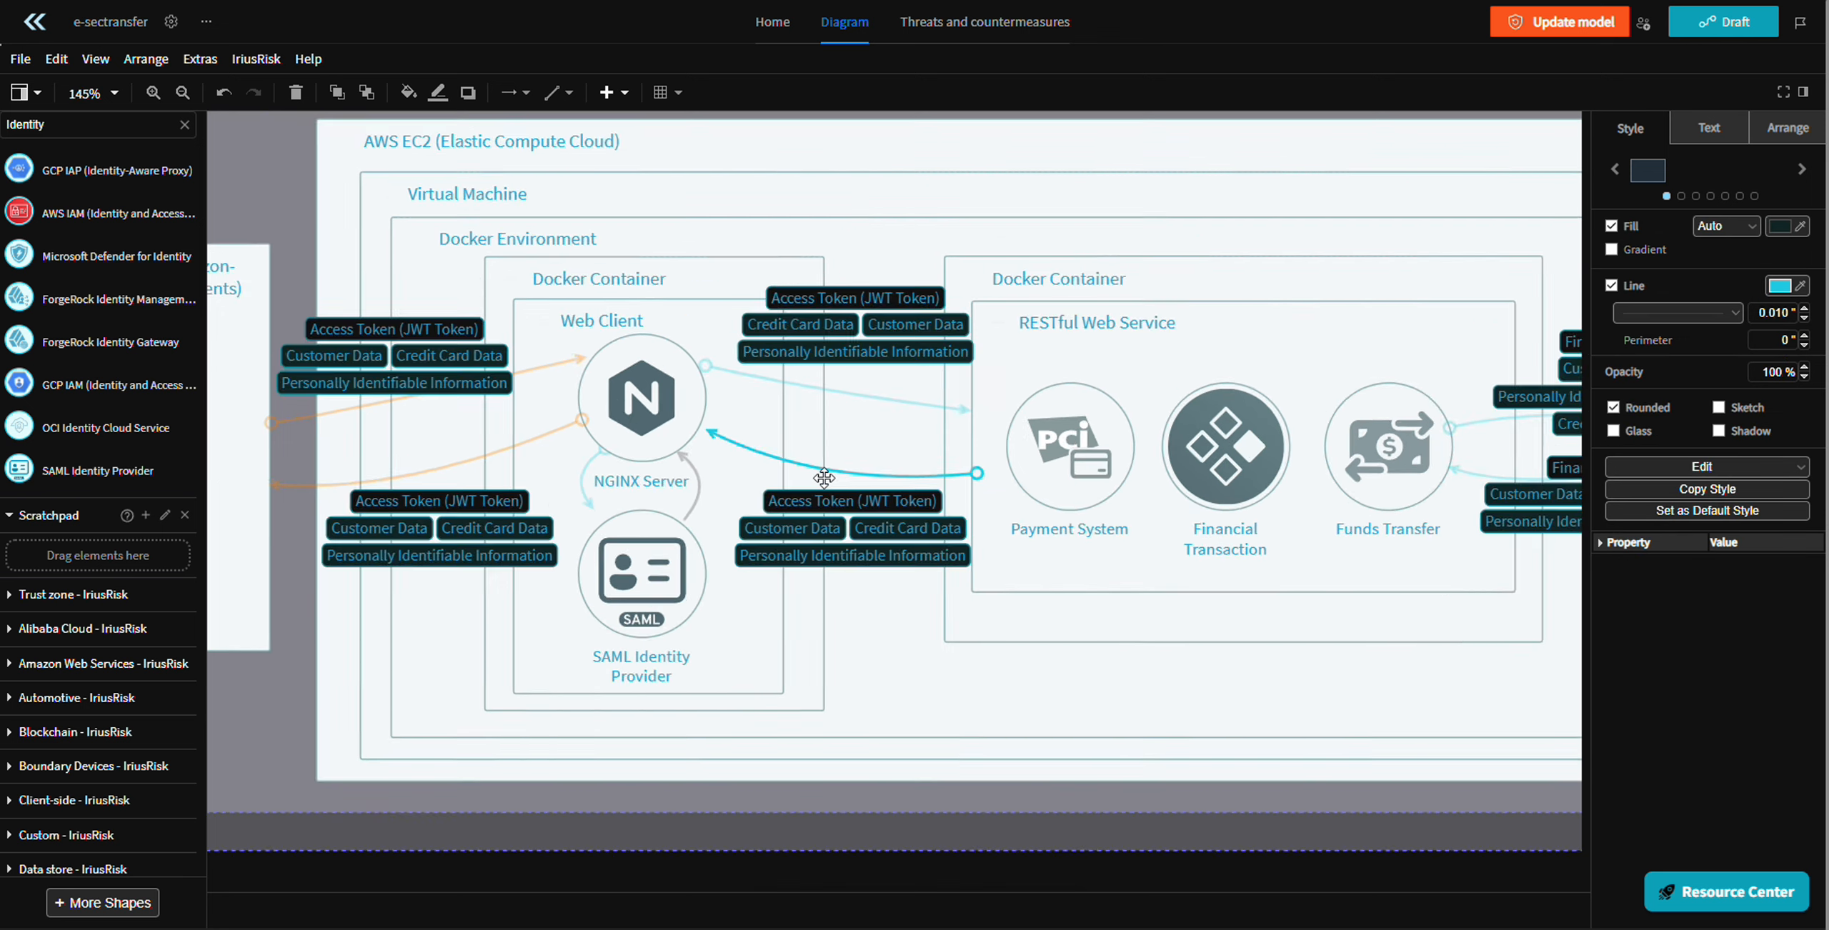
{"action": "left_click", "coordinate": [617, 560]}
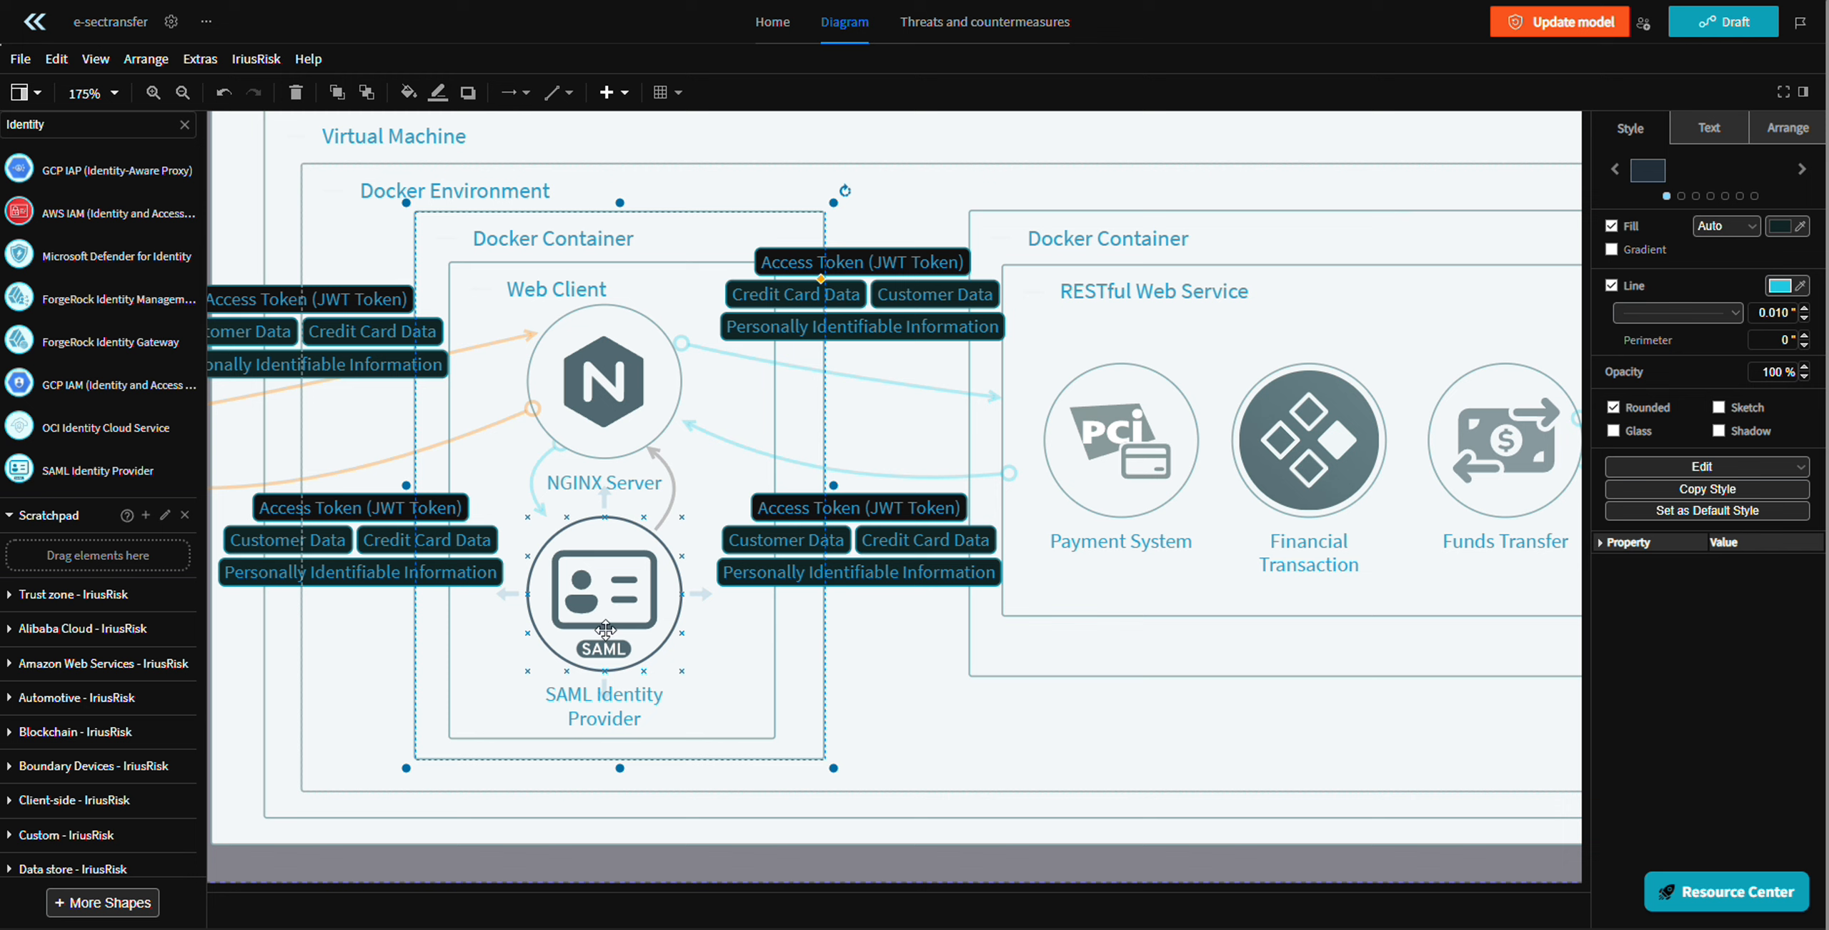
{"action": "left_click", "coordinate": [607, 765]}
{"action": "left_click_drag", "start_coordinate": [619, 756], "coordinate": [694, 726]}
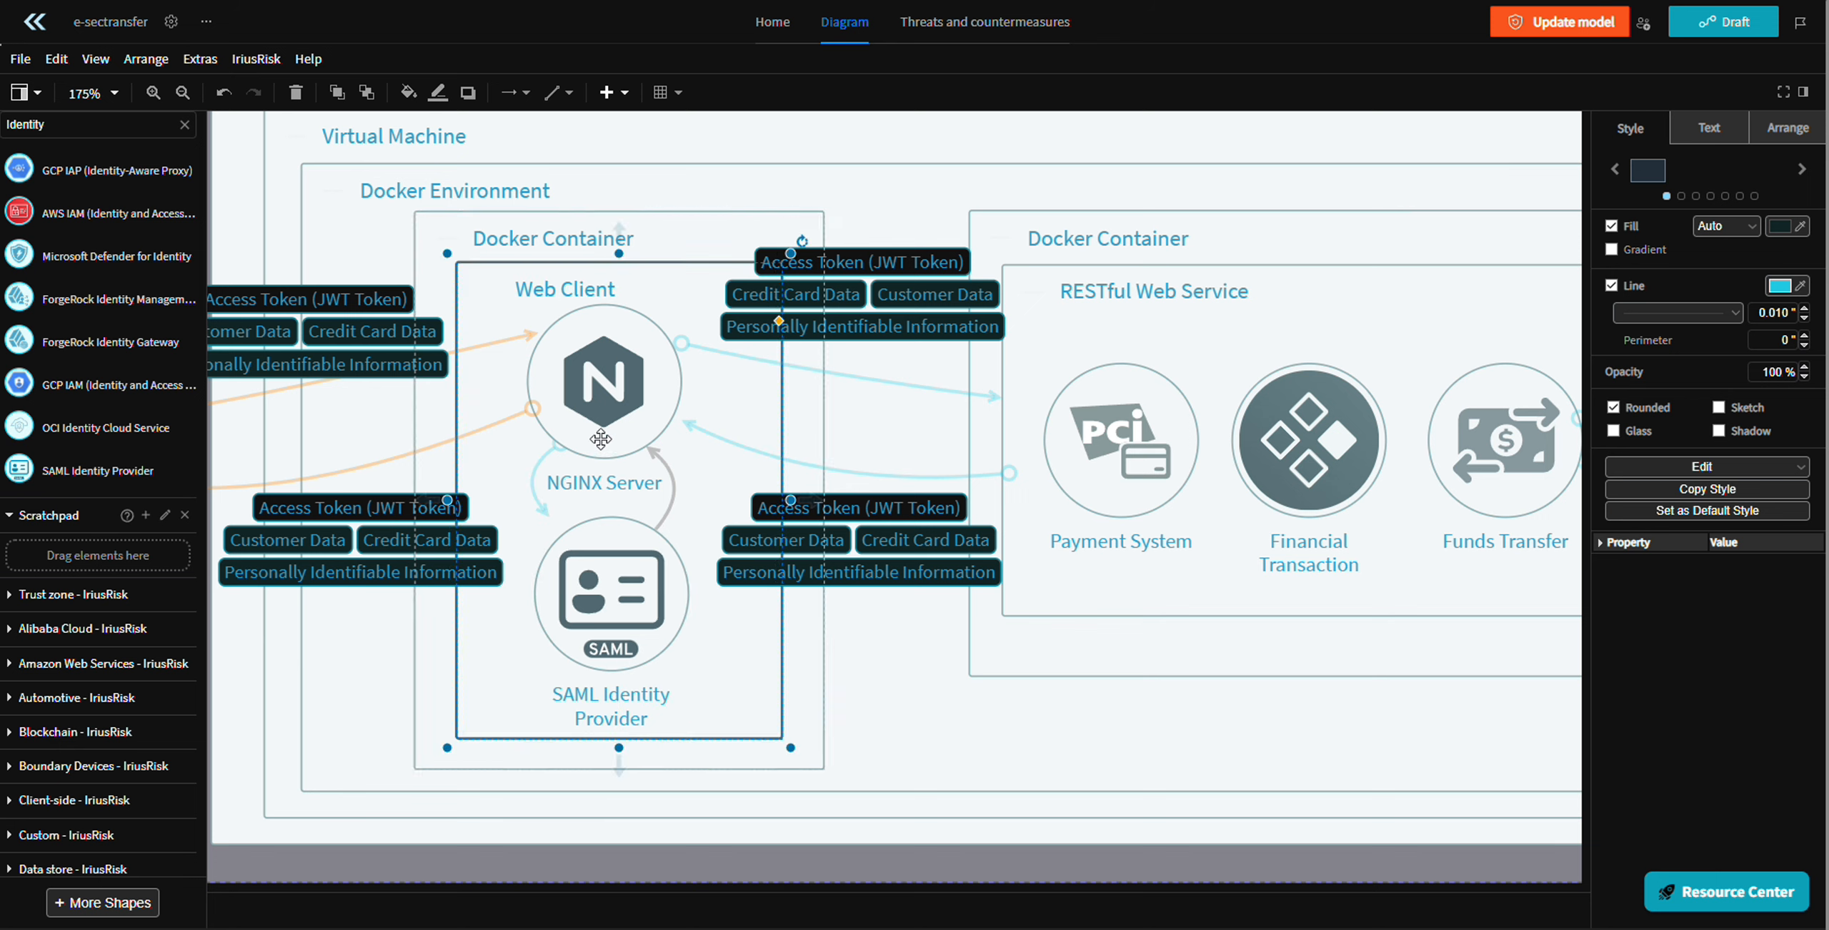
{"action": "left_click_drag", "start_coordinate": [599, 415], "coordinate": [619, 418]}
{"action": "left_click_drag", "start_coordinate": [596, 623], "coordinate": [604, 620]}
- Try to adjust the curved data flow between the NGINX Server and the SAML Identity Provider, then undo the change
{"action": "left_click", "coordinate": [569, 459]}
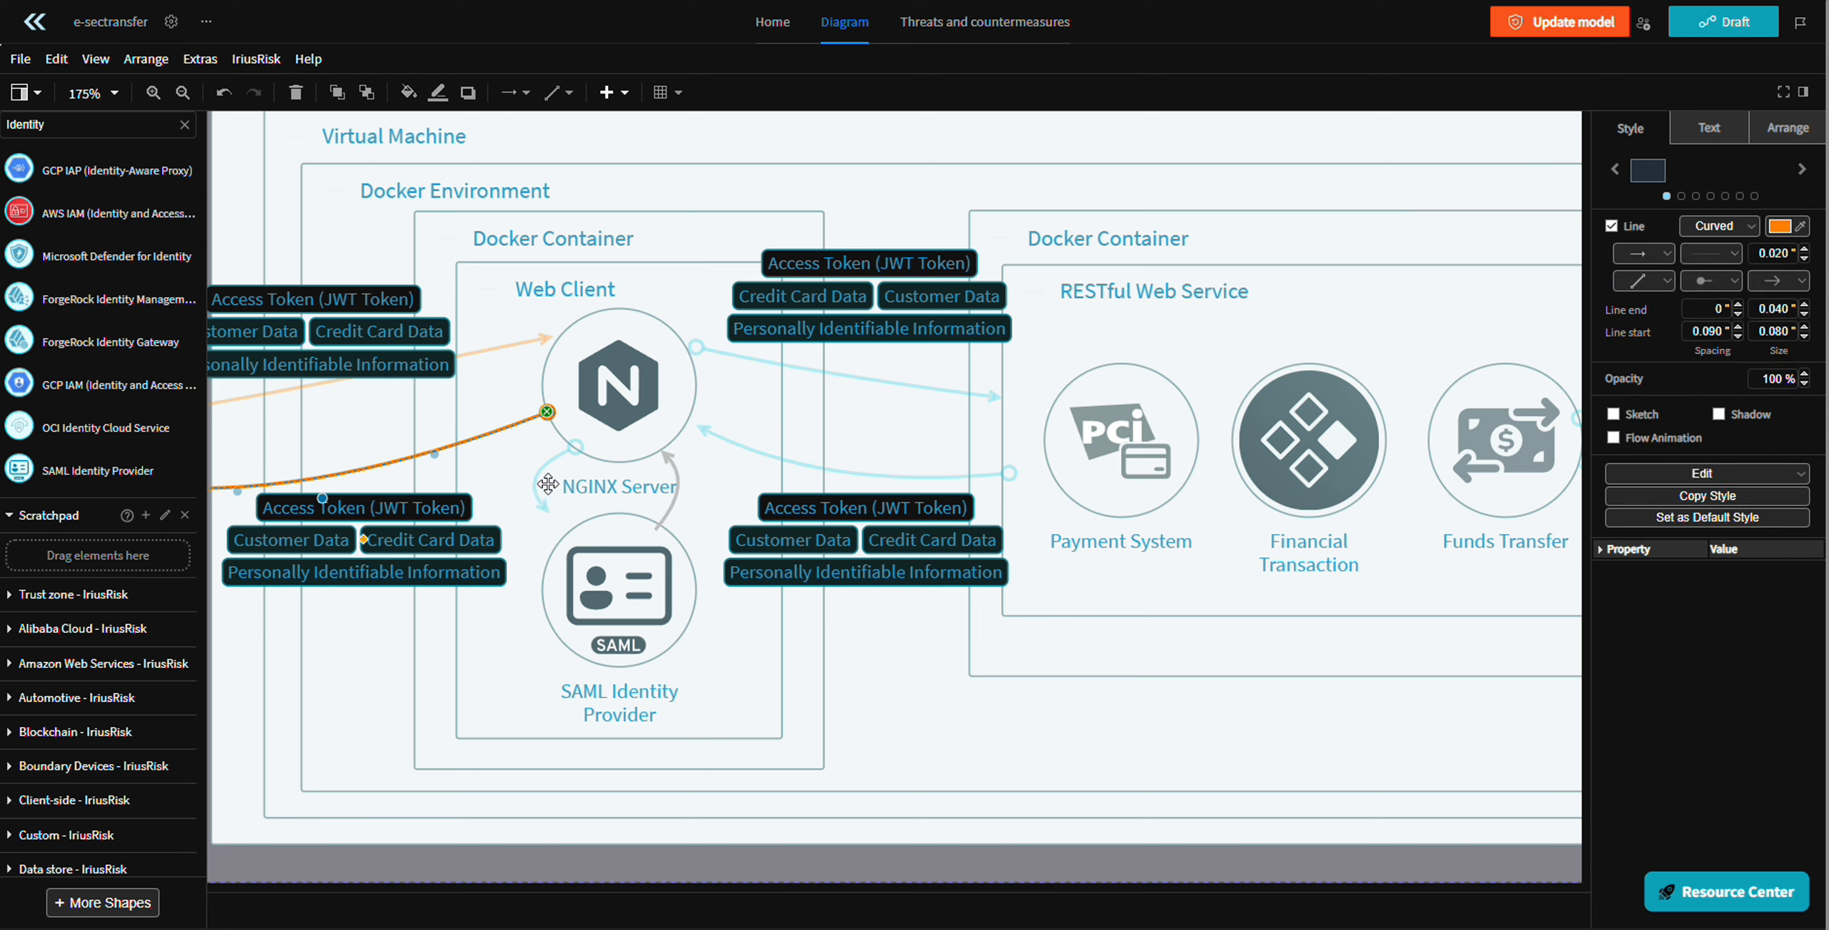
{"action": "left_click_drag", "start_coordinate": [548, 516], "coordinate": [558, 542]}
{"action": "left_click", "coordinate": [559, 543]}
{"action": "key", "text": "ctrl+z"}
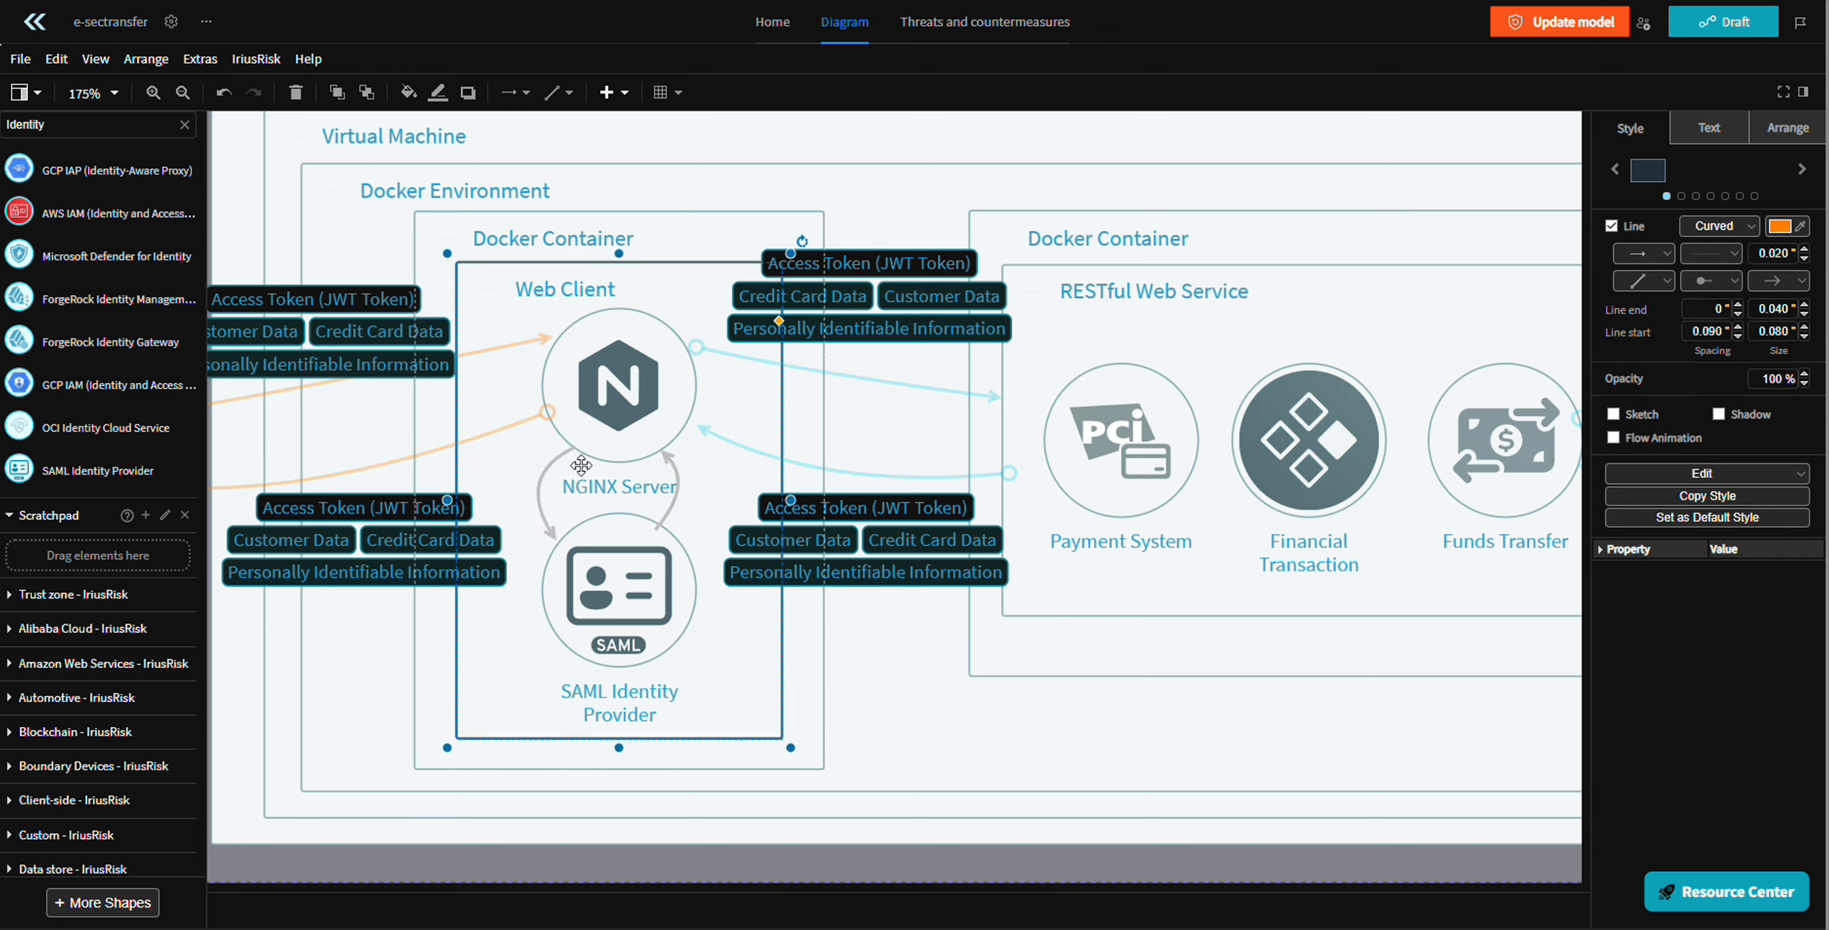
{"action": "key", "text": "ctrl+y"}
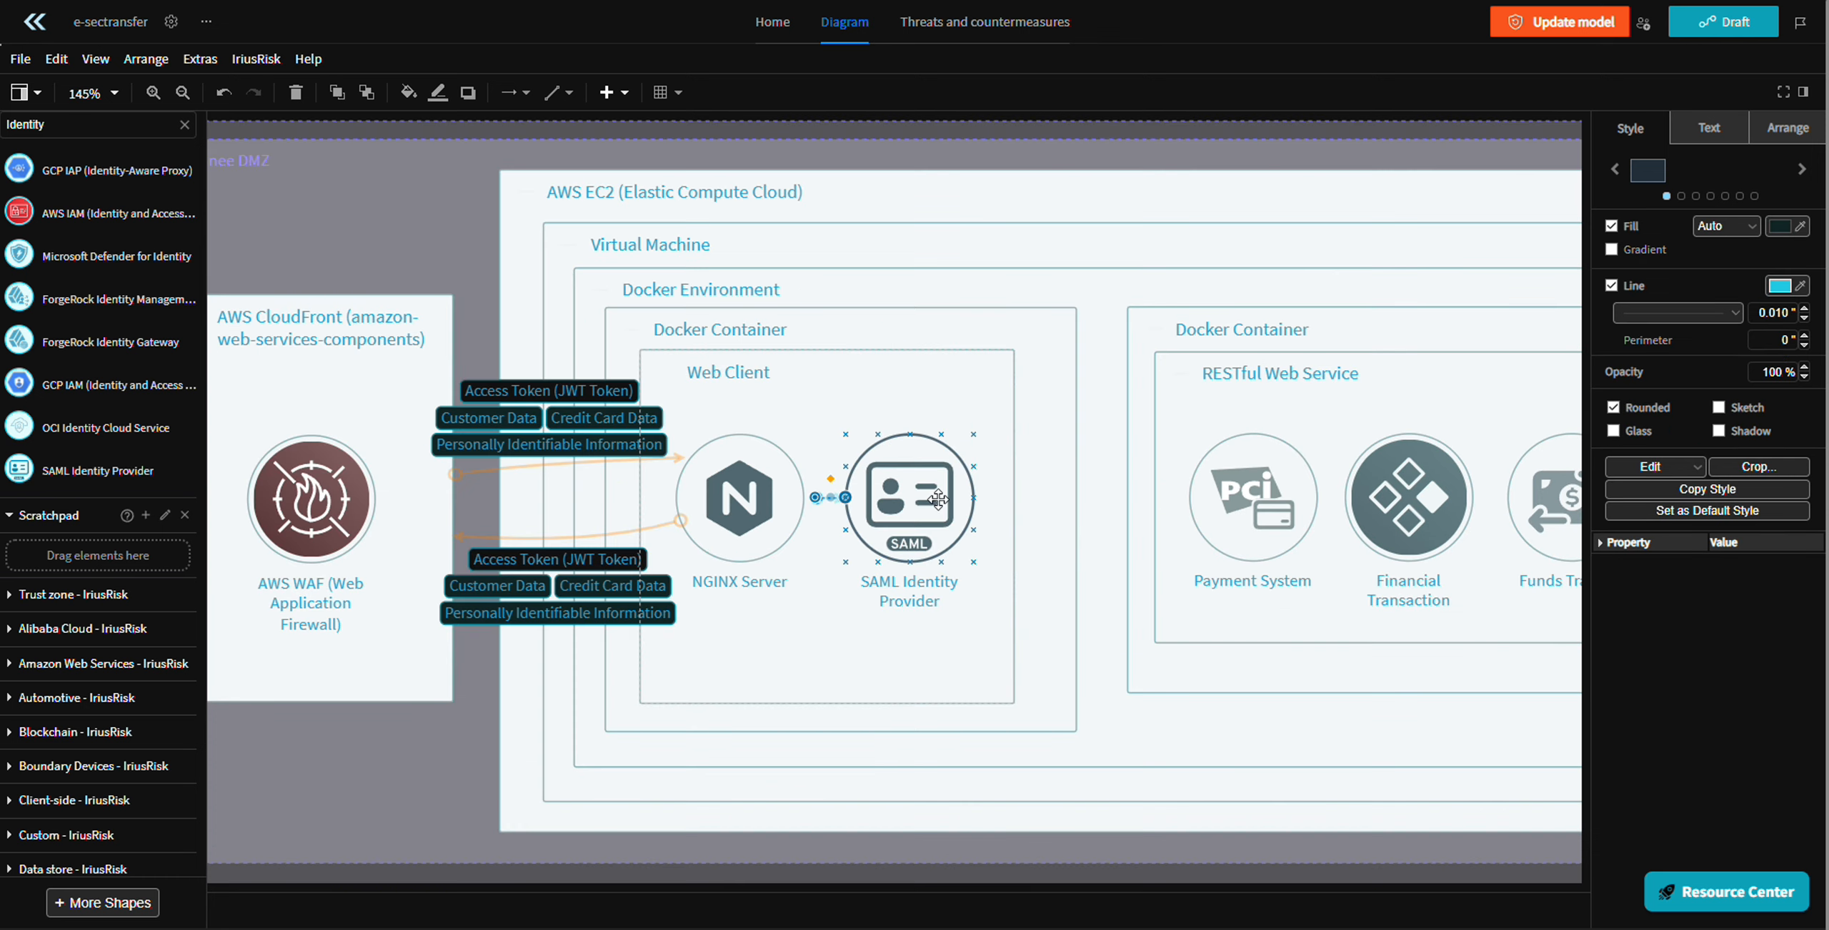
- Widen the Web Client to the right and move the SAML Identity Provider to the lower right of the NGINX Server
{"action": "left_click_drag", "start_coordinate": [1015, 525], "coordinate": [1043, 526]}
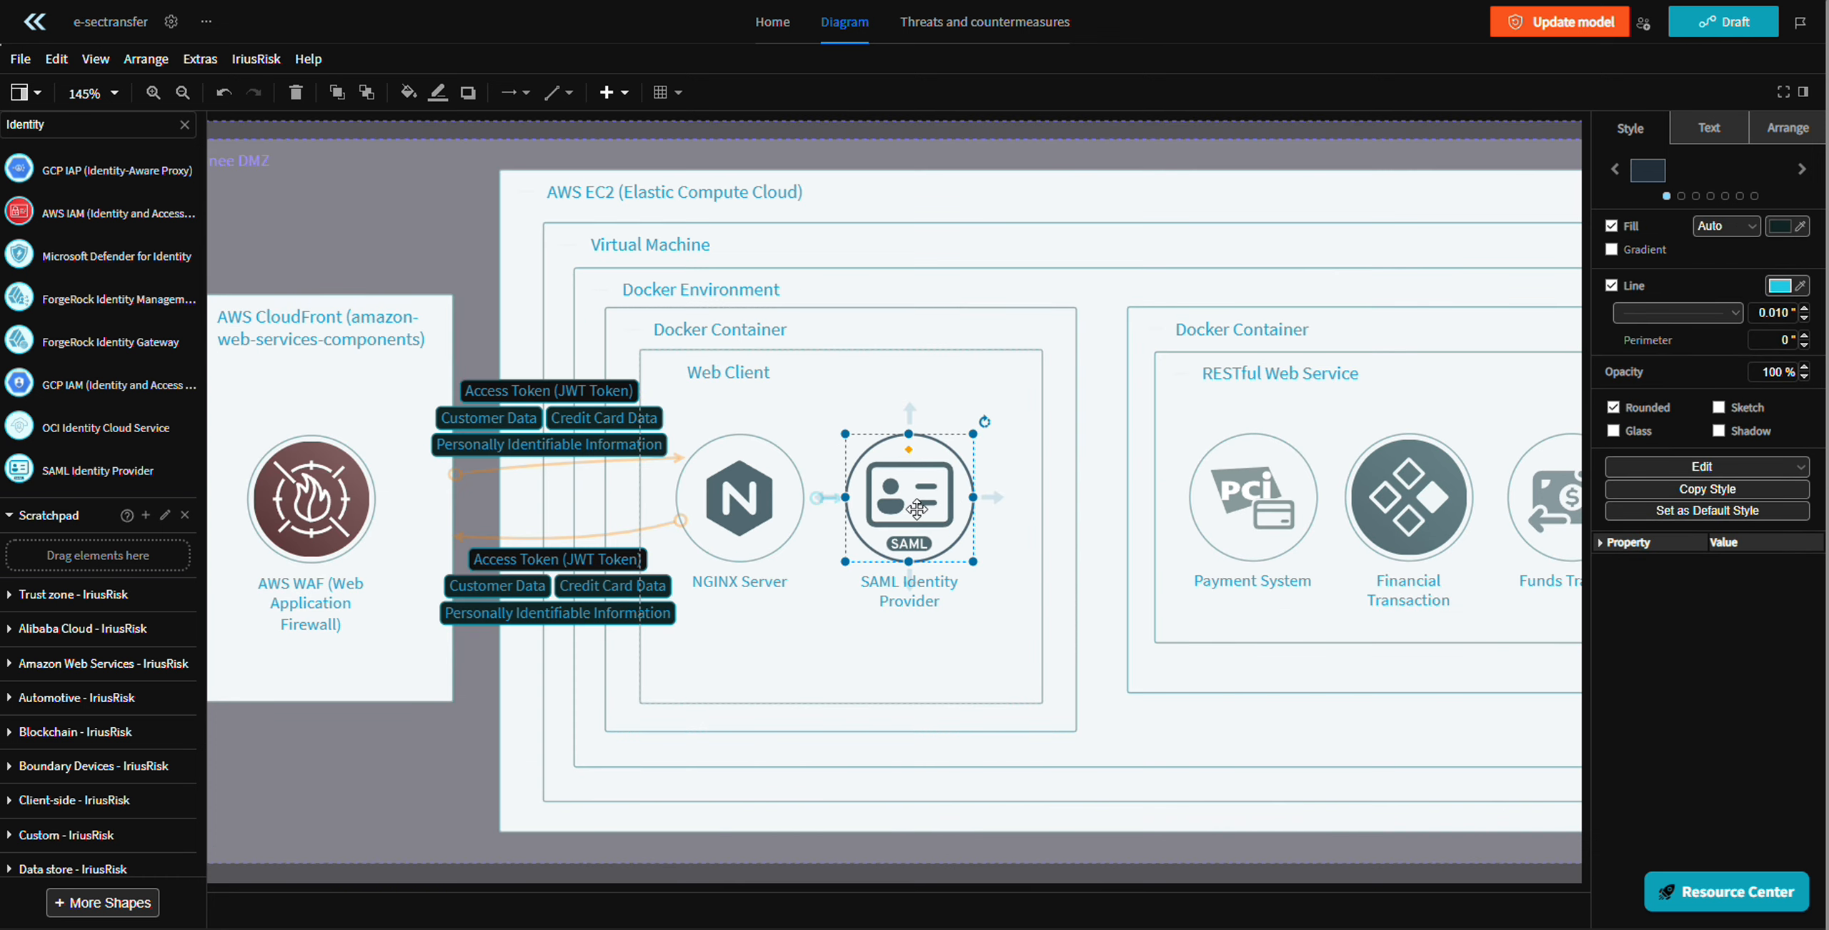
{"action": "left_click_drag", "start_coordinate": [908, 509], "coordinate": [954, 606]}
{"action": "left_click", "coordinate": [1028, 510]}
- Reattach the NGINX Server to SAML Identity Provider flow from the server's lower-right edge to the provider's lower-left edge
{"action": "left_click", "coordinate": [819, 533]}
{"action": "left_click_drag", "start_coordinate": [815, 529], "coordinate": [780, 550]}
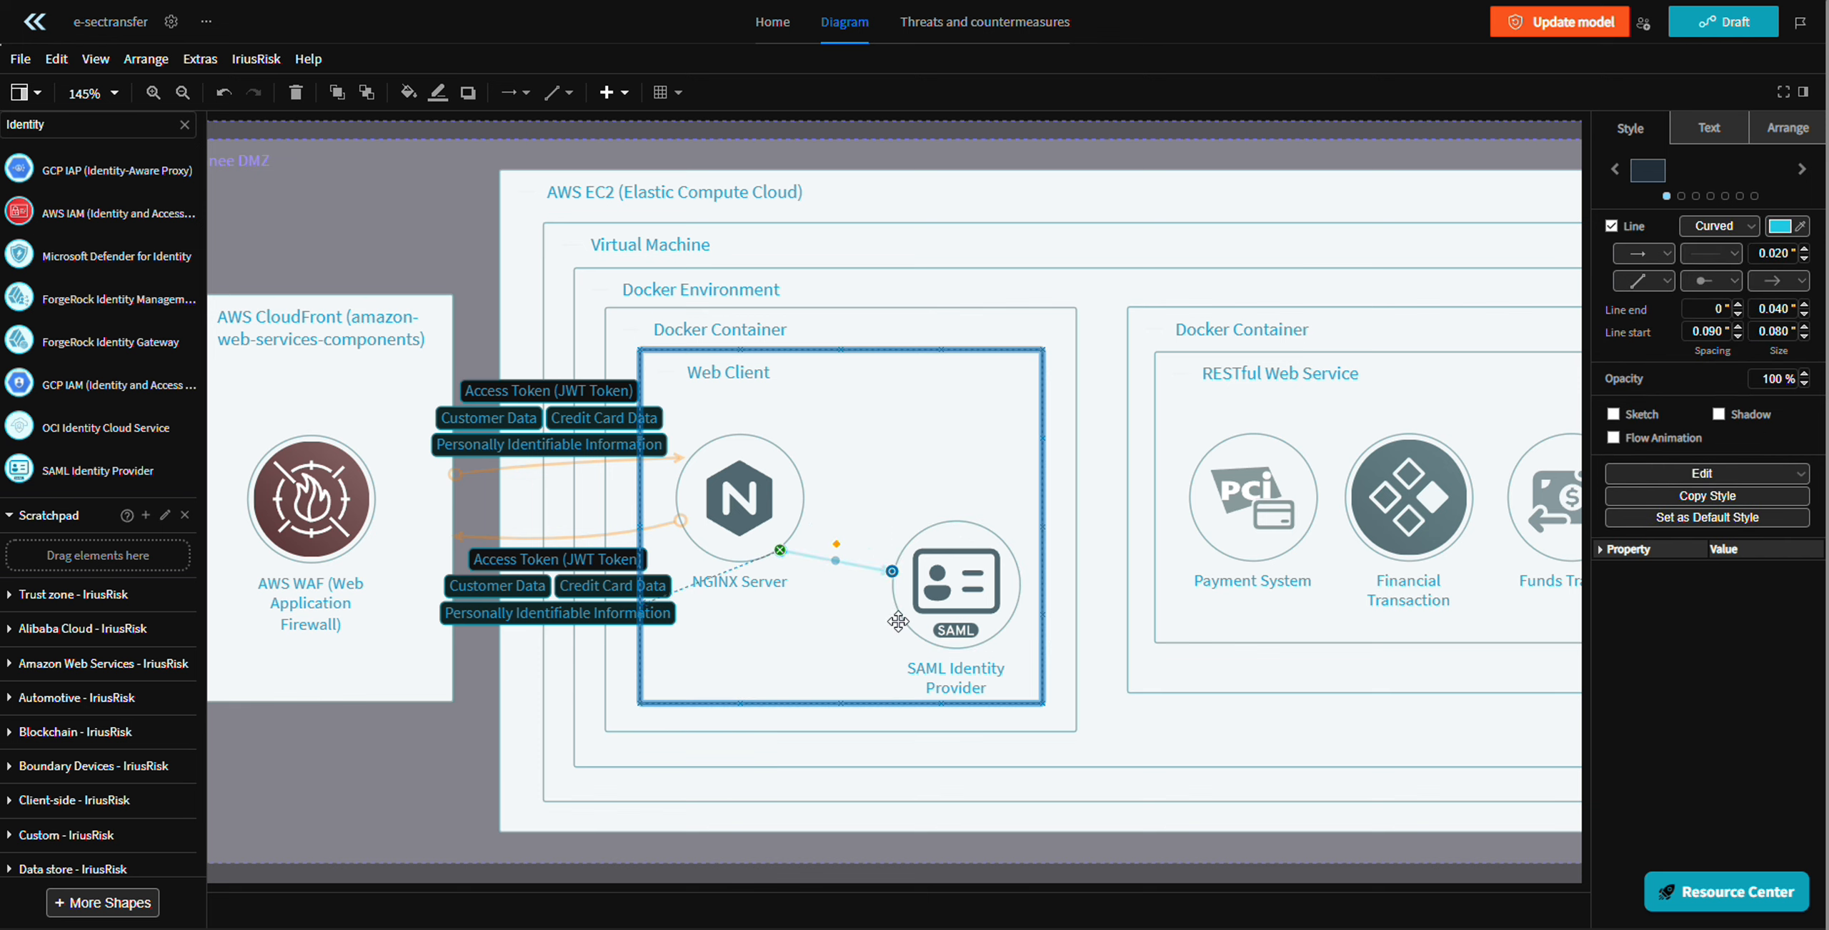
{"action": "left_click_drag", "start_coordinate": [892, 572], "coordinate": [901, 620]}
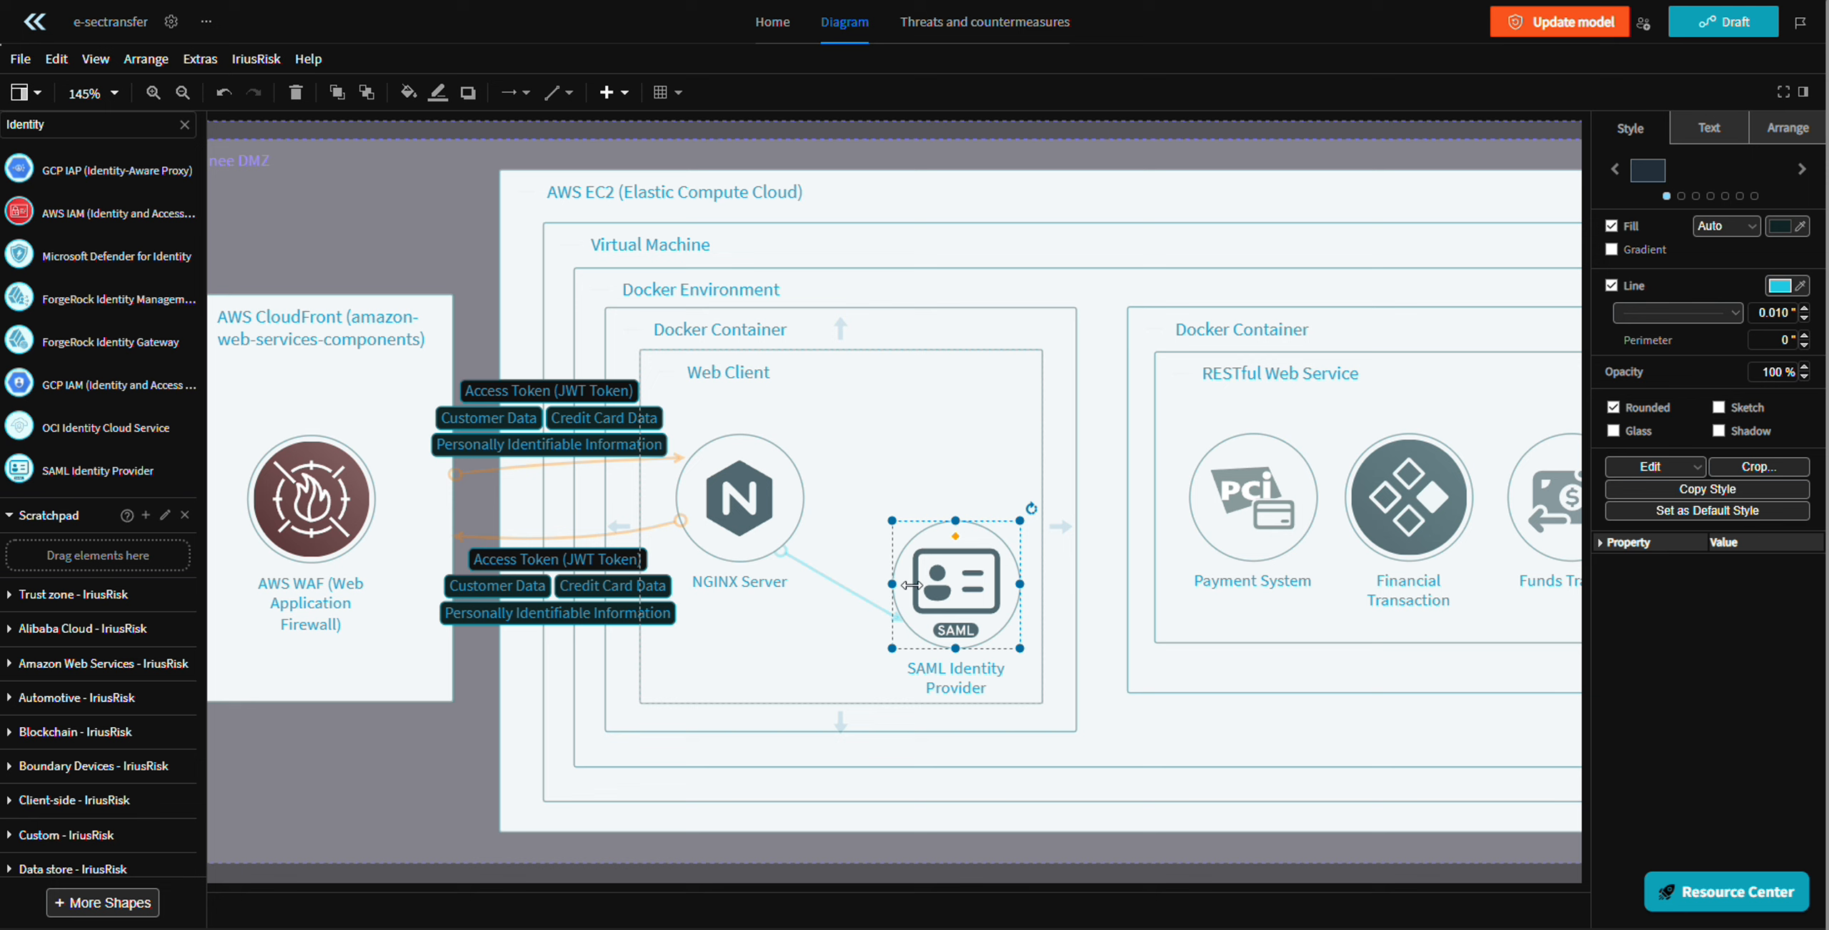
- Draw a return data flow from the SAML Identity Provider's left edge to the NGINX Server, above the existing flow
{"action": "double_click", "coordinate": [911, 585]}
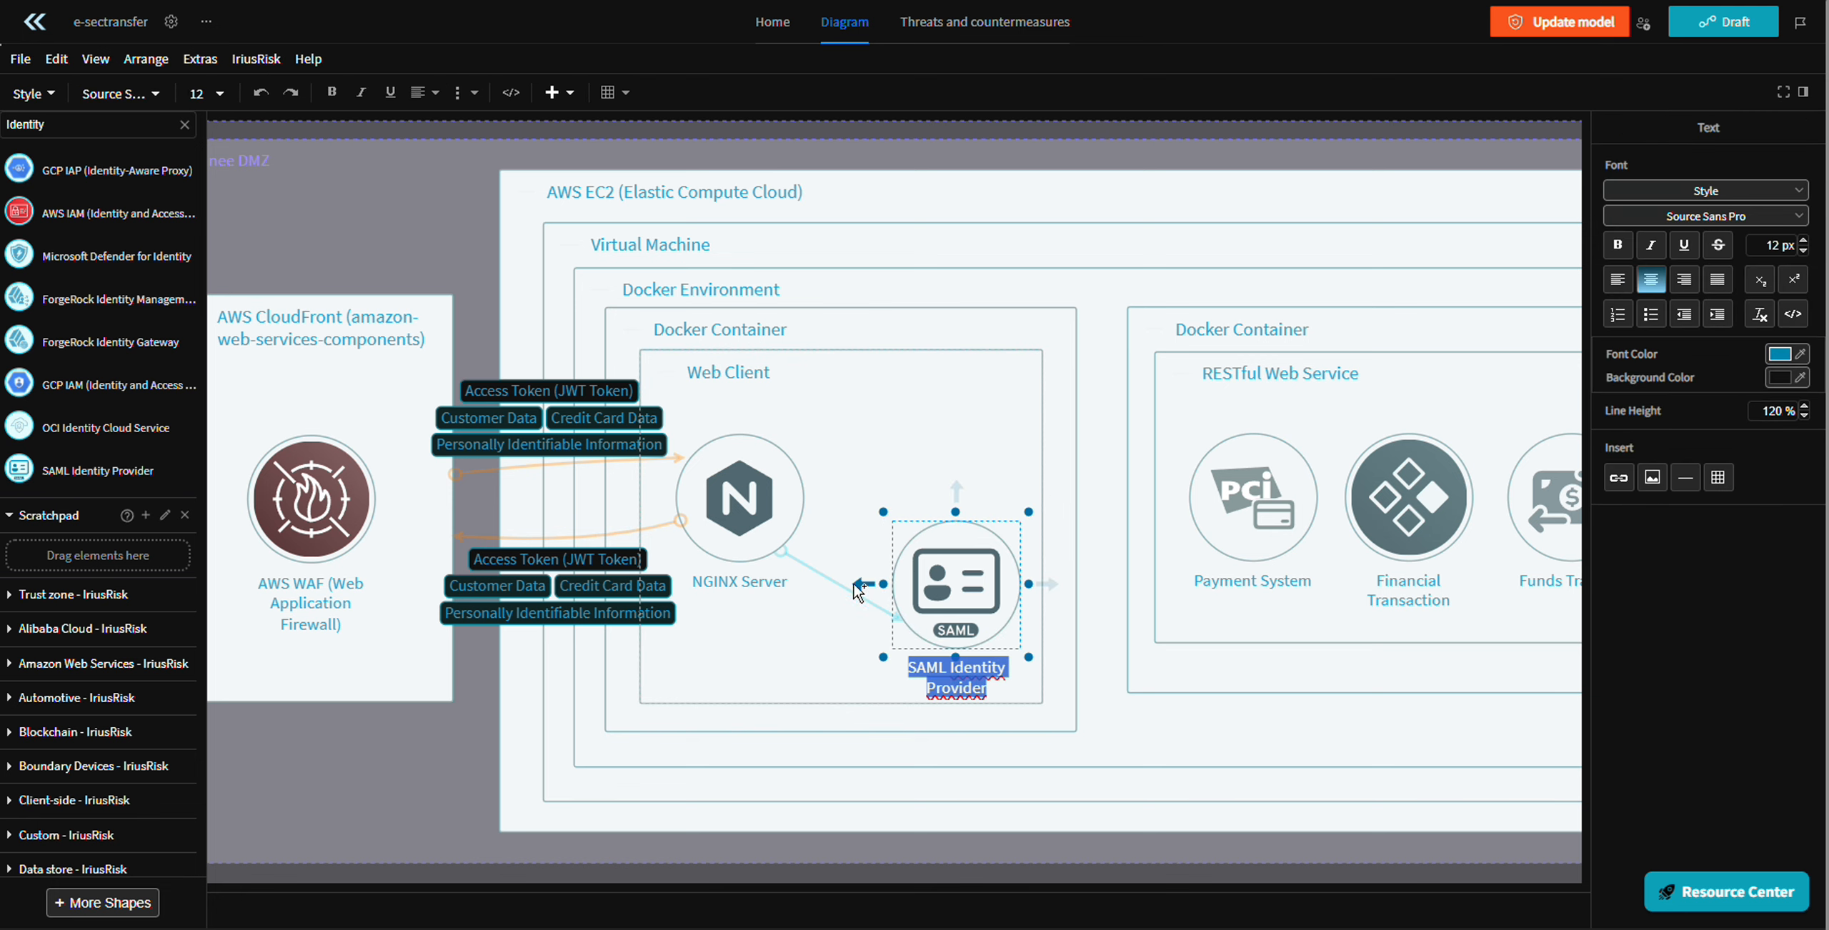
{"action": "left_click_drag", "start_coordinate": [861, 586], "coordinate": [795, 527]}
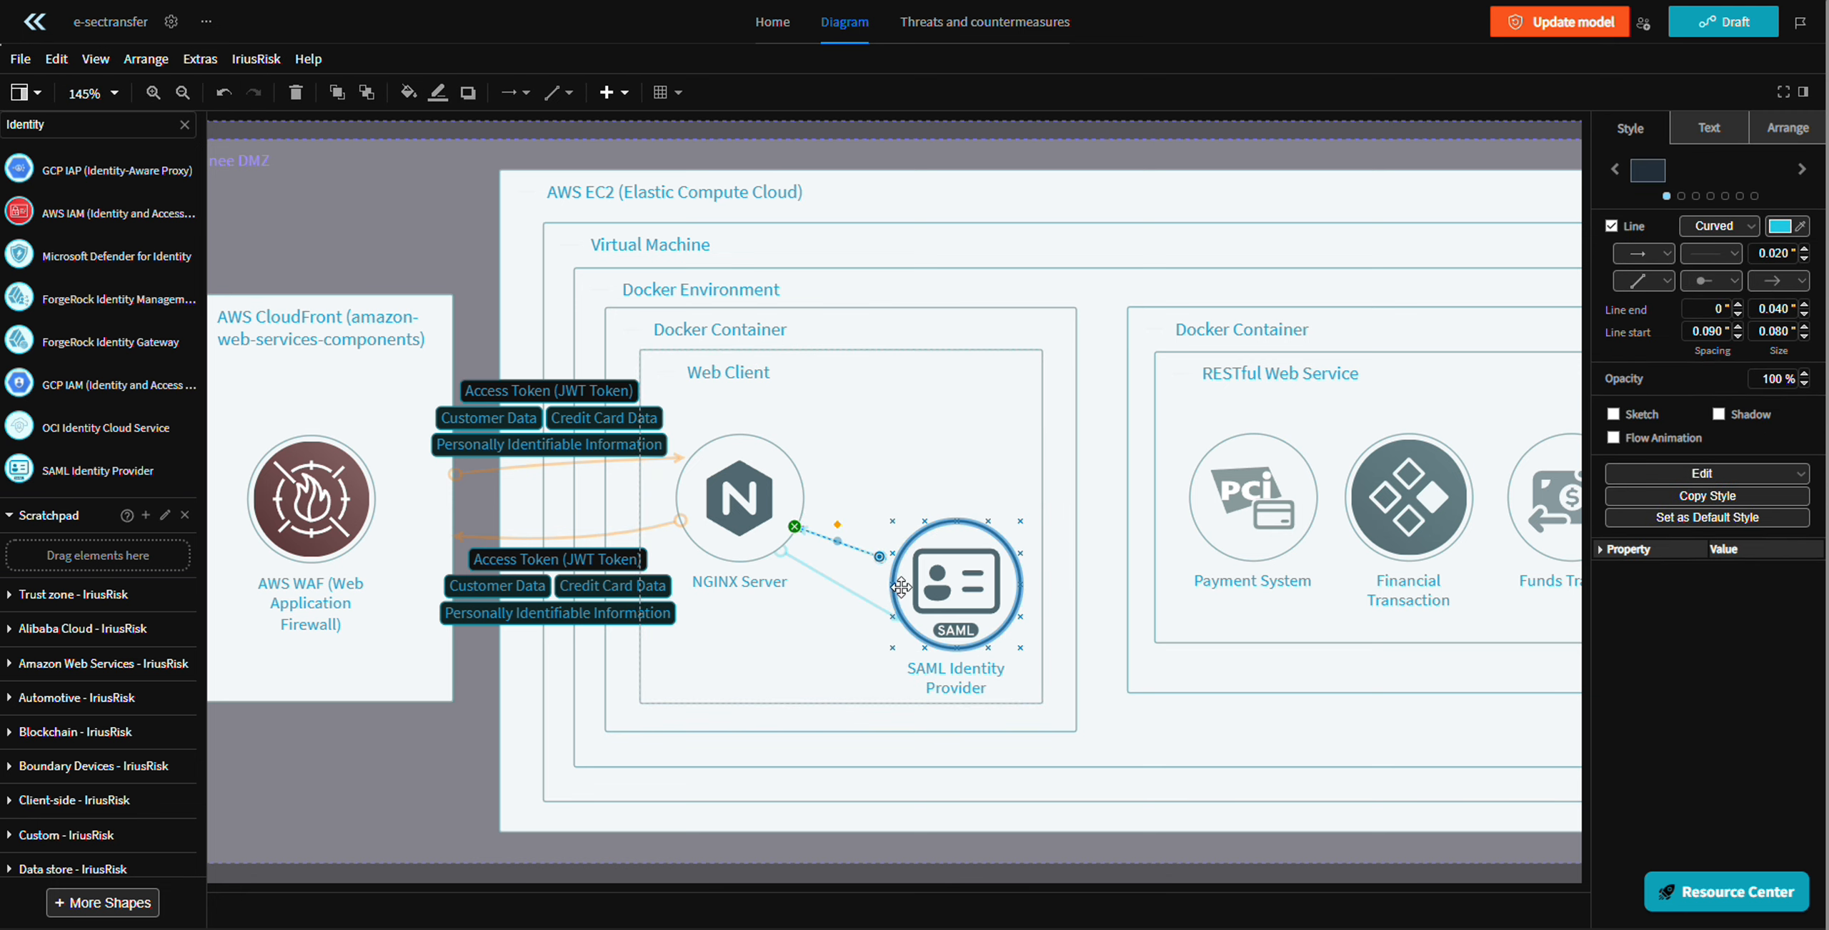
{"action": "left_click_drag", "start_coordinate": [901, 582], "coordinate": [899, 589]}
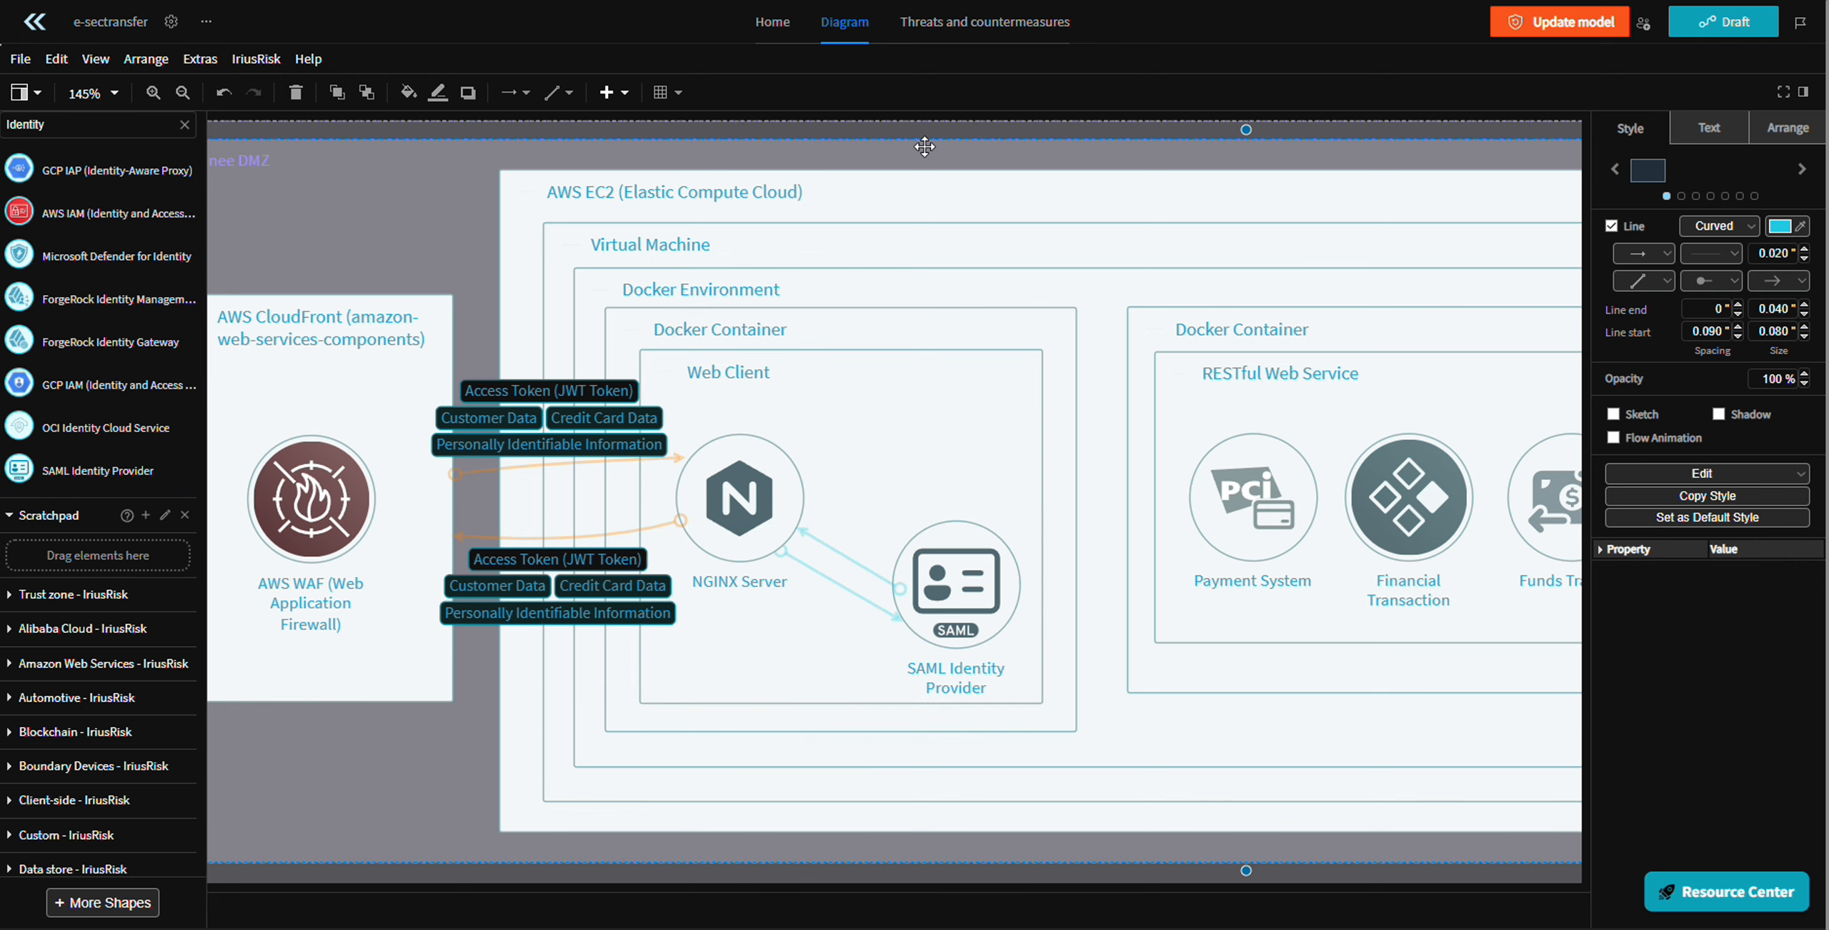
- Draw a data flow from the NGINX Server's right edge to the RESTful Web Service and bend it upward into a curve
{"action": "left_click", "coordinate": [789, 497]}
{"action": "left_click_drag", "start_coordinate": [822, 496], "coordinate": [1169, 489]}
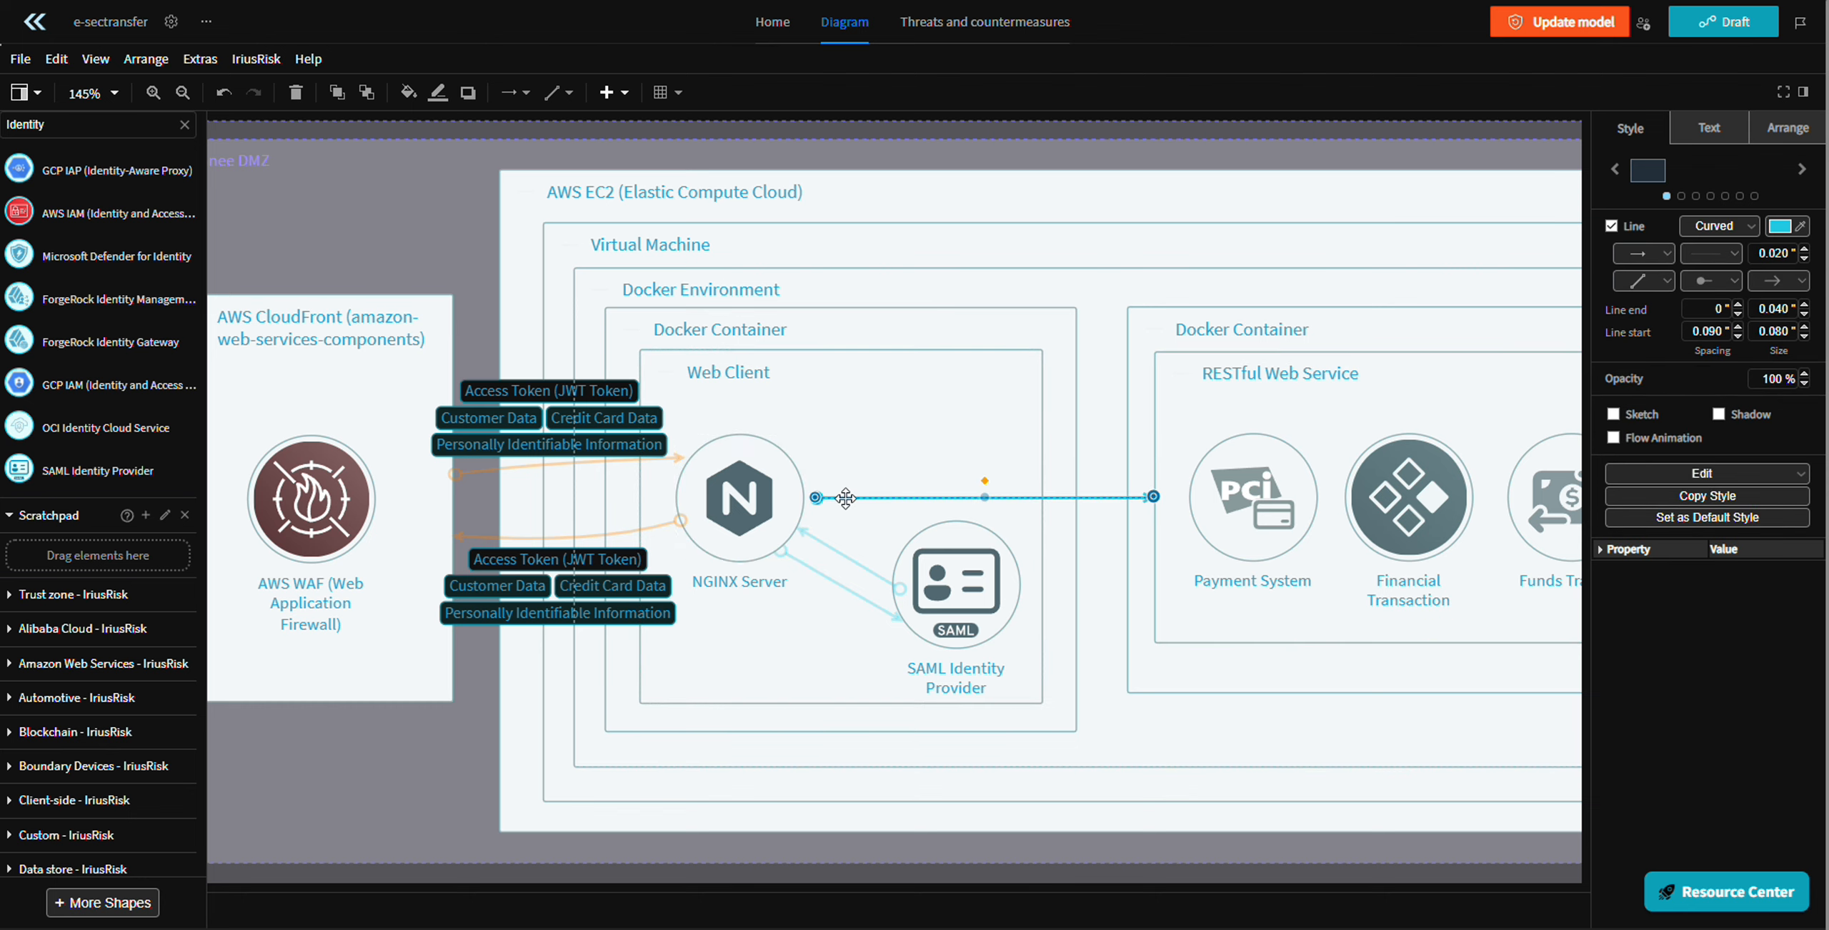
{"action": "left_click_drag", "start_coordinate": [817, 499], "coordinate": [805, 498]}
{"action": "left_click_drag", "start_coordinate": [980, 497], "coordinate": [1105, 350]}
- Draw a return data flow from the RESTful Web Service to the NGINX Server, and raise the outgoing flow's start on the server
{"action": "left_click", "coordinate": [1175, 450]}
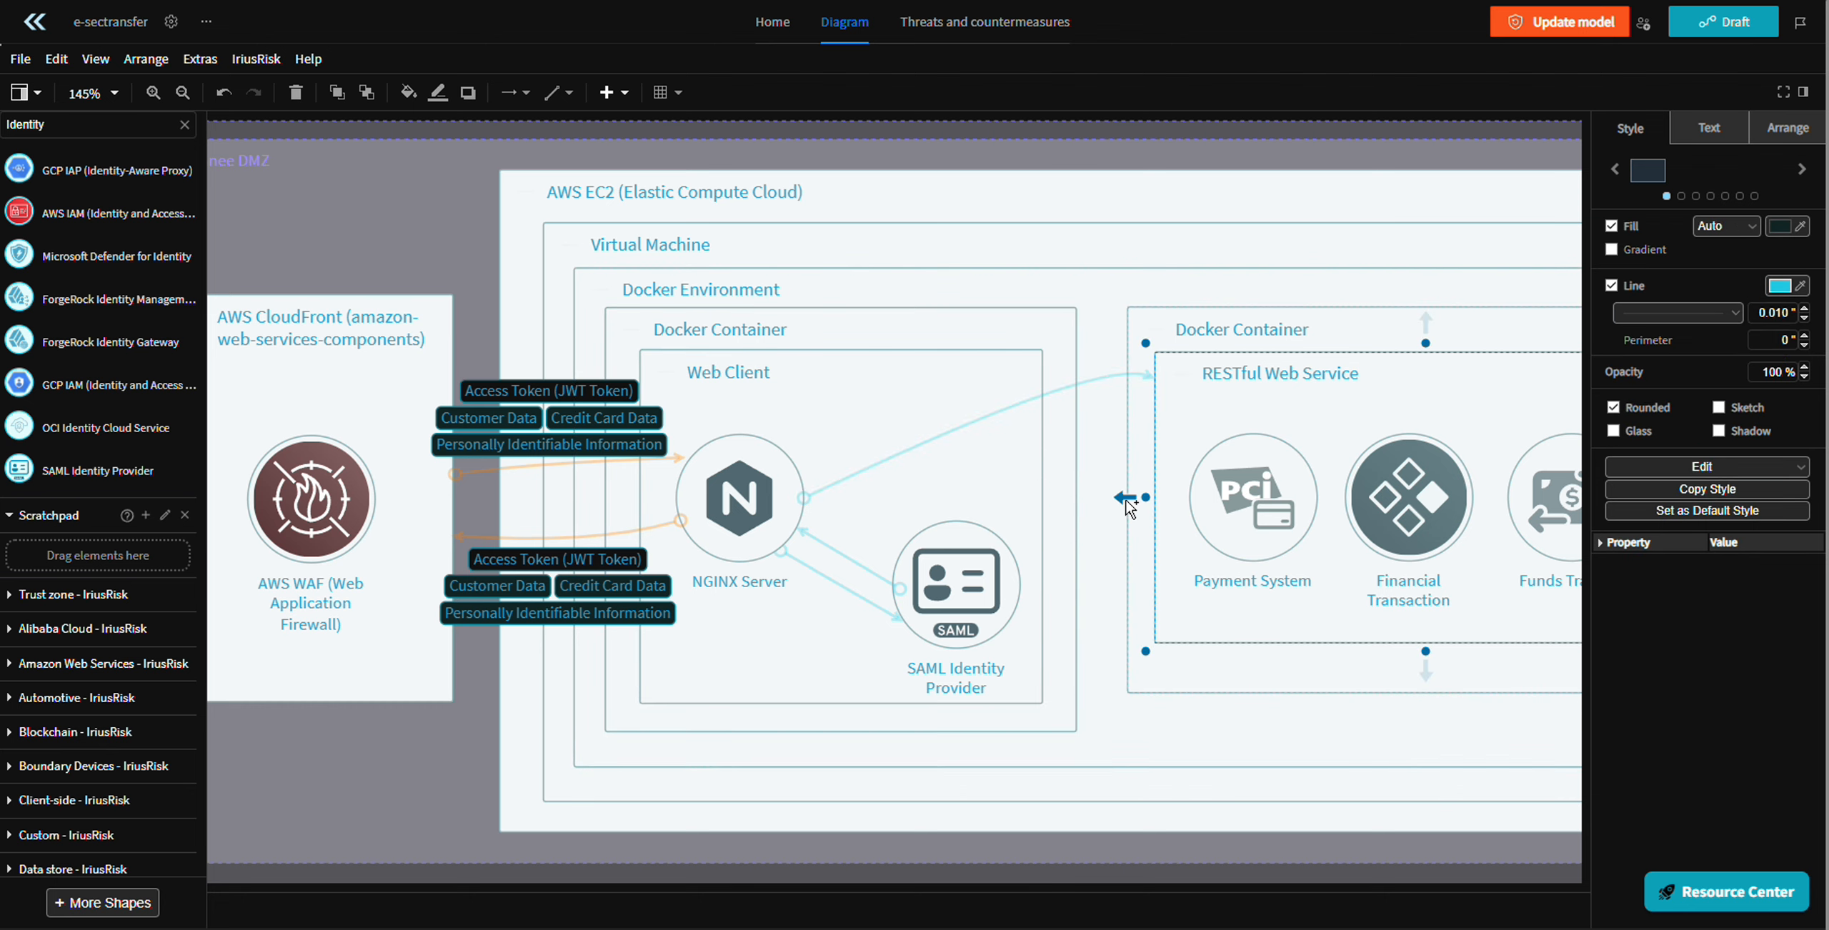
{"action": "left_click_drag", "start_coordinate": [1125, 498], "coordinate": [802, 498]}
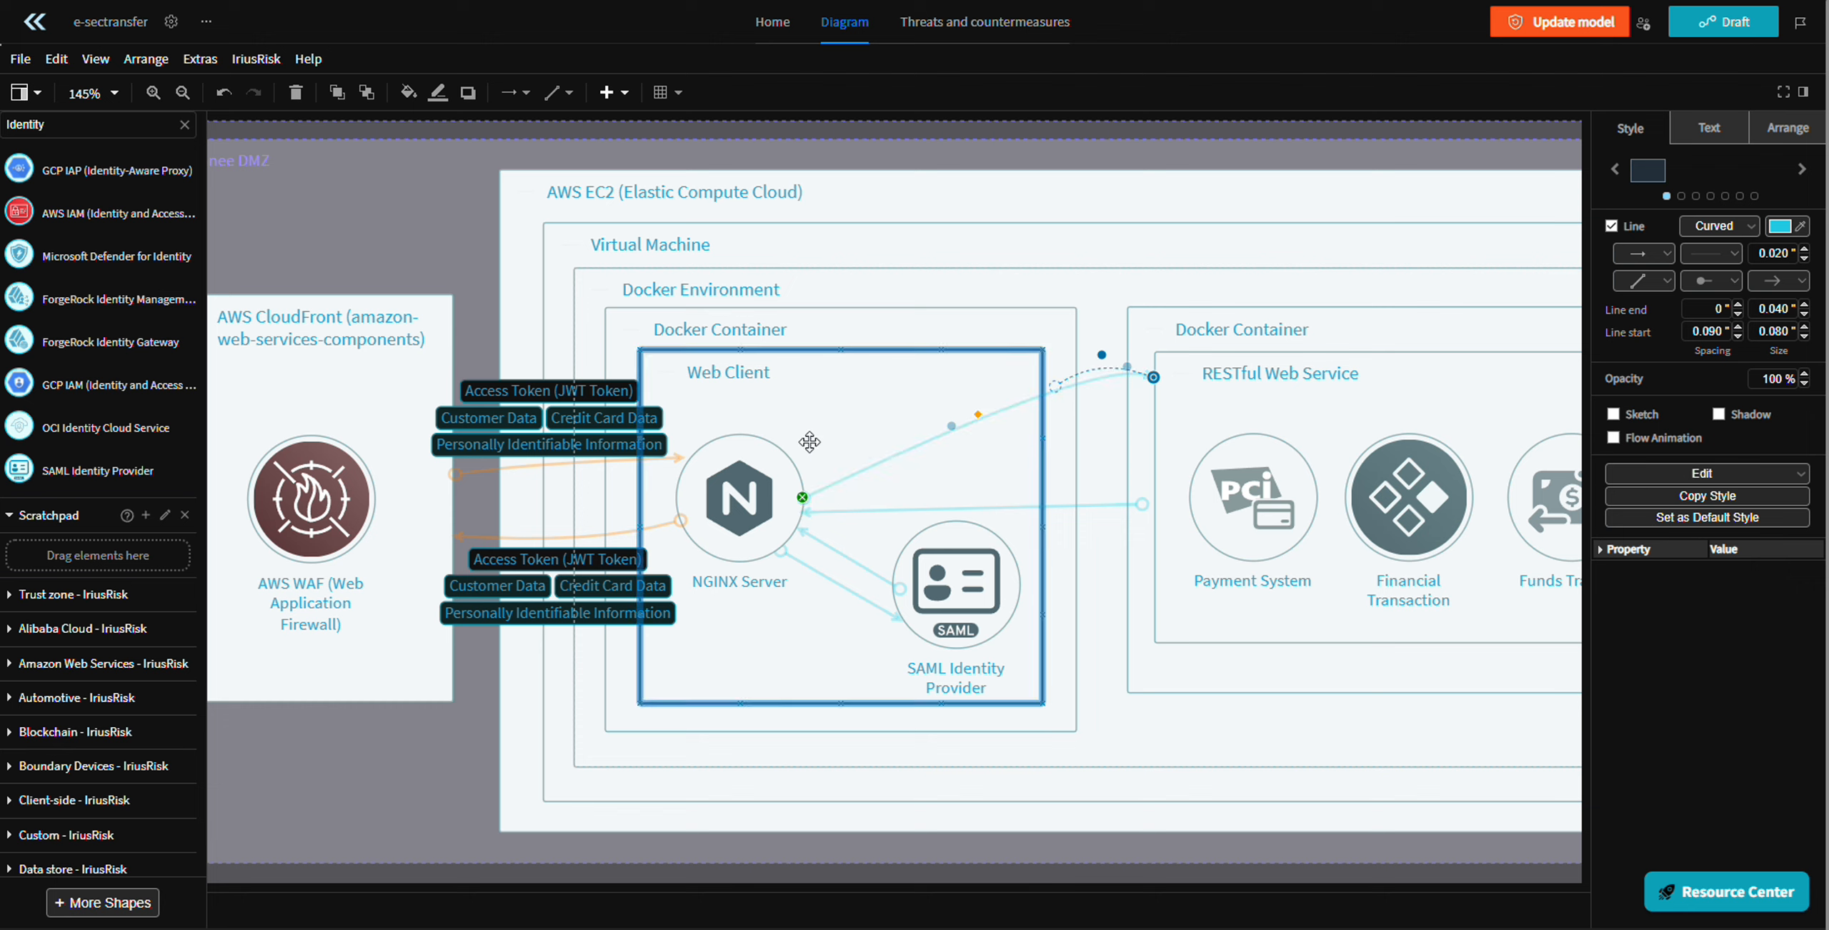
{"action": "left_click_drag", "start_coordinate": [810, 442], "coordinate": [795, 456]}
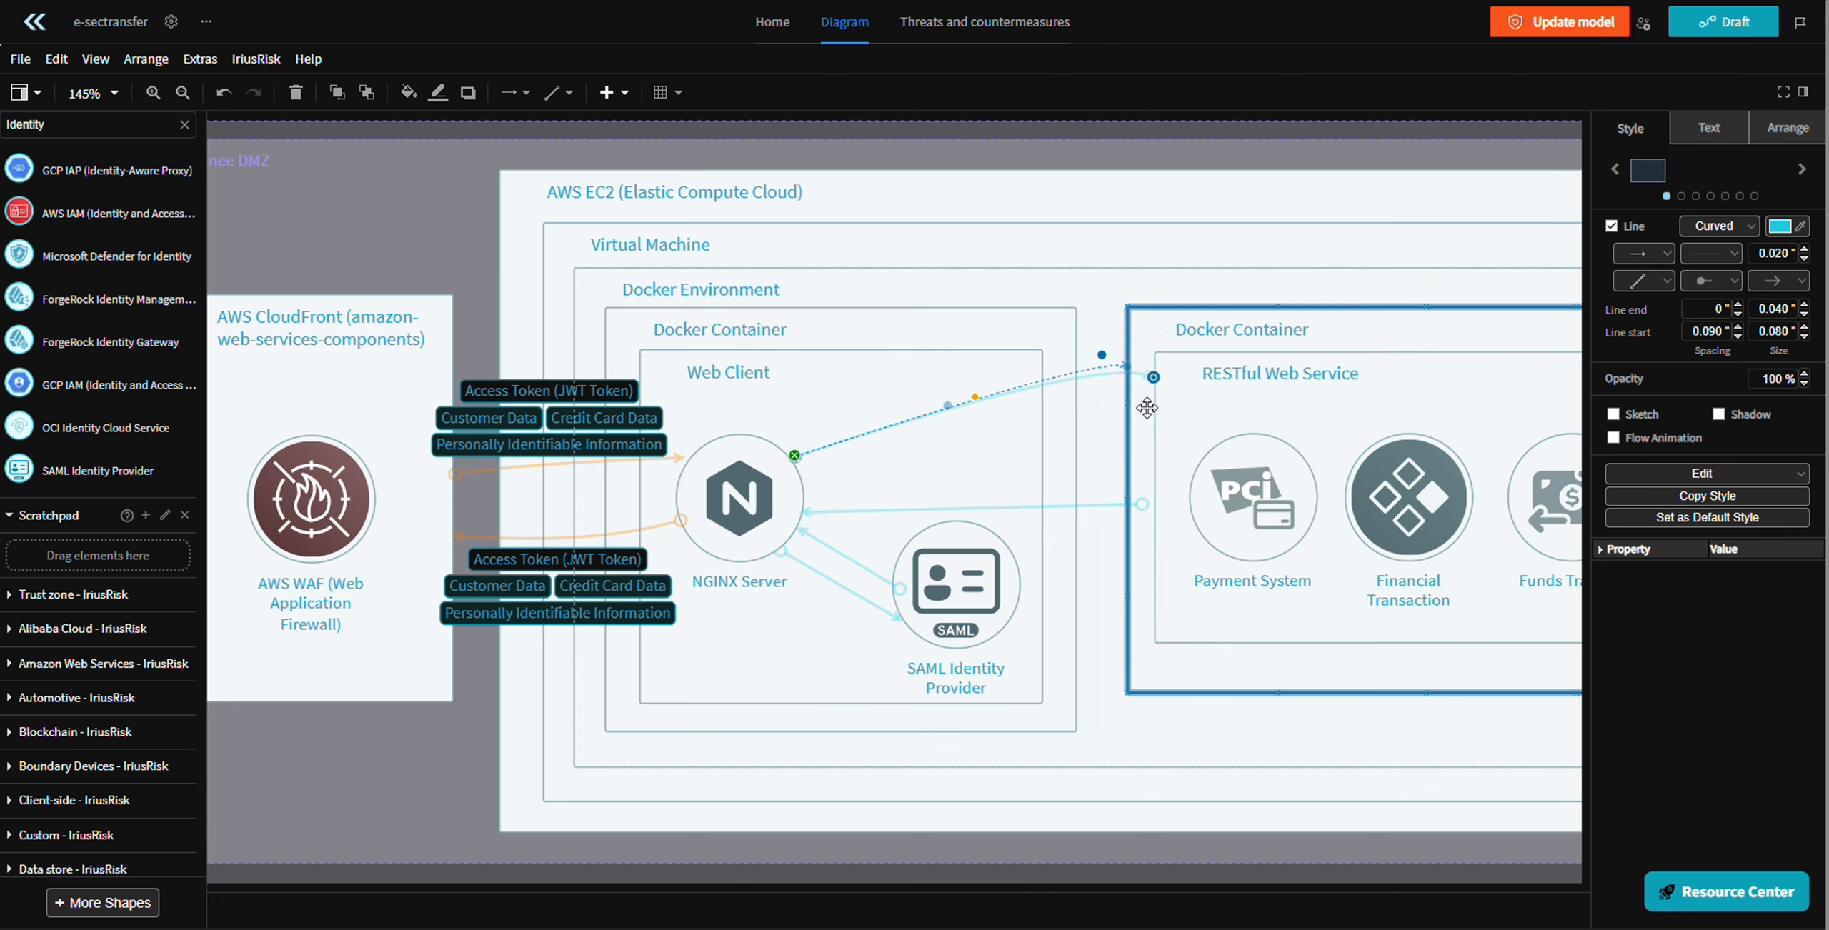
- Raise both ends of the RESTful Web Service to NGINX Server flow so it runs just below the outgoing curve
{"action": "left_click", "coordinate": [1067, 516]}
{"action": "left_click", "coordinate": [1058, 504]}
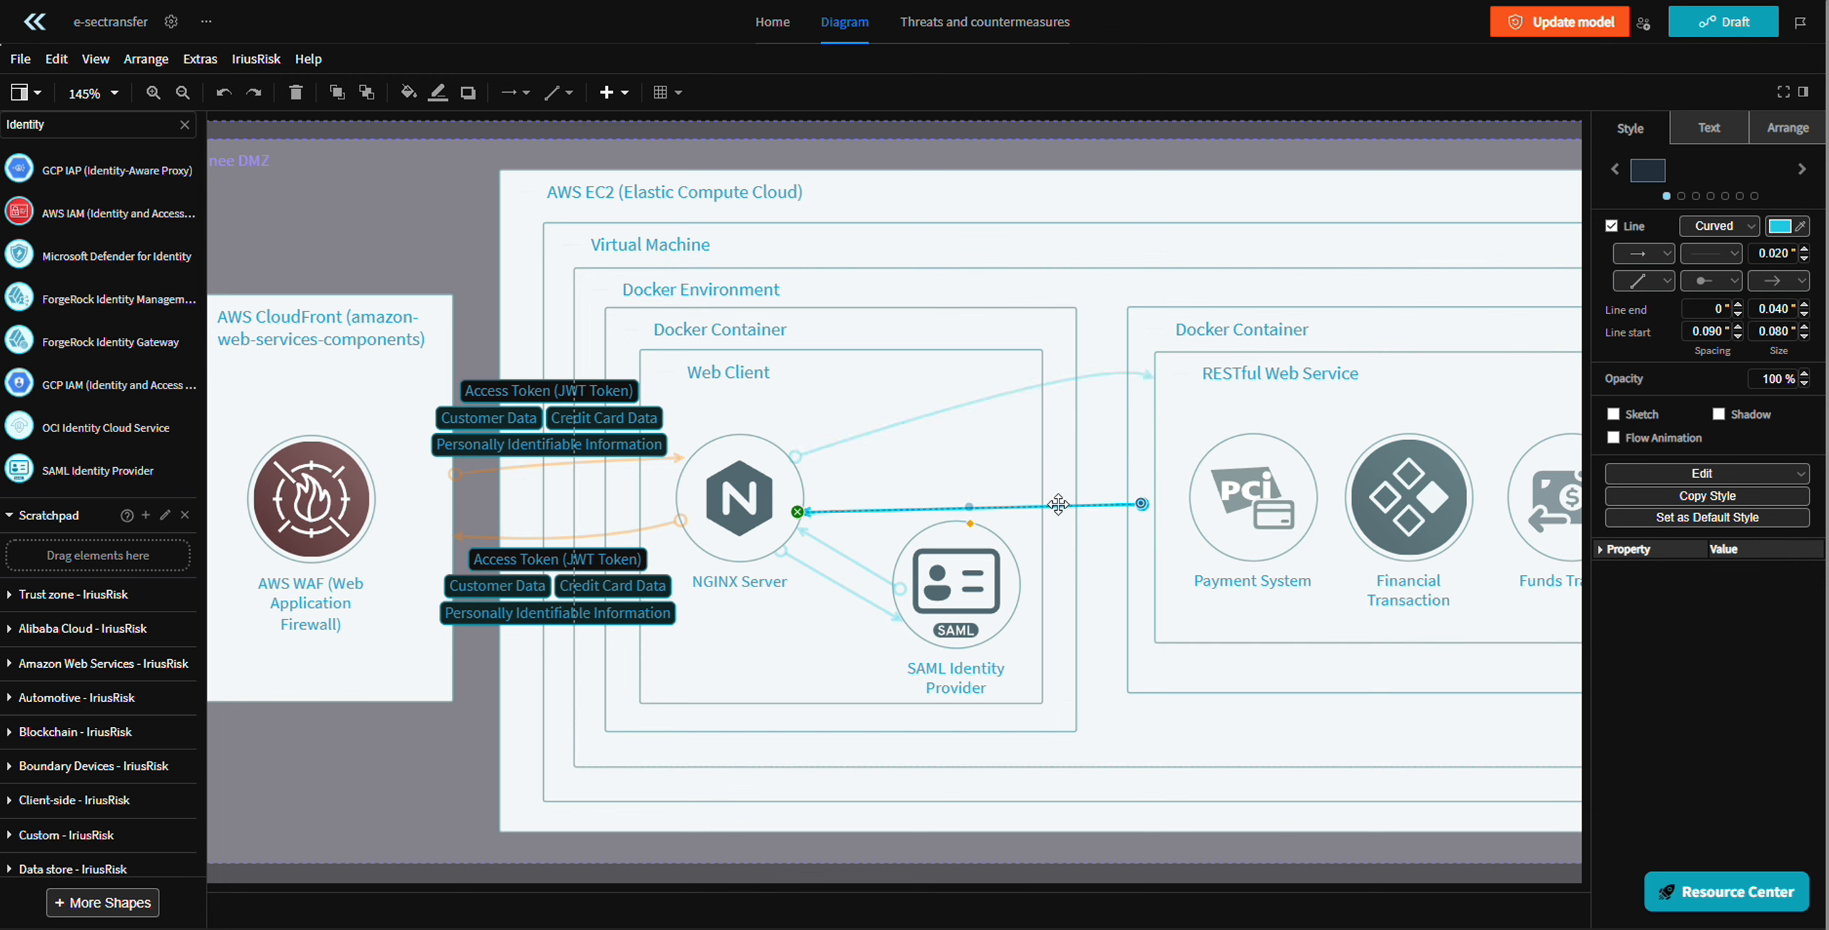
{"action": "left_click", "coordinate": [809, 489]}
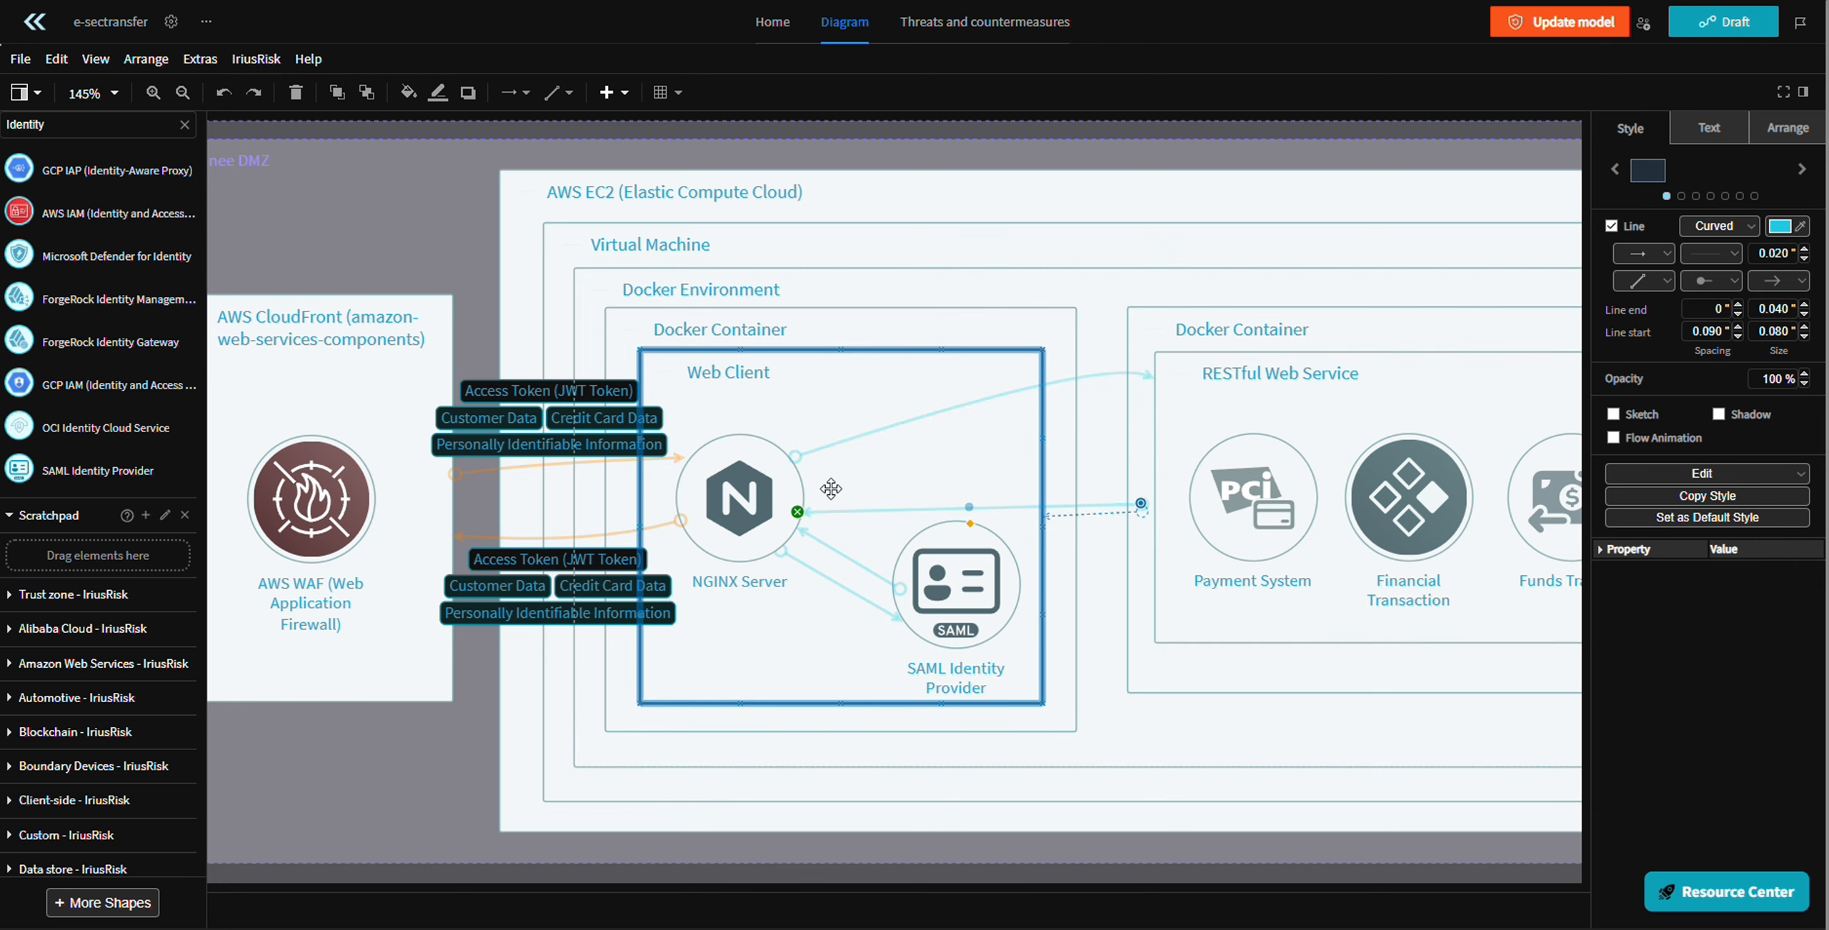
{"action": "mouse_move", "coordinate": [831, 490]}
{"action": "left_mouse_down"}
{"action": "mouse_move", "coordinate": [800, 463]}
{"action": "mouse_move", "coordinate": [801, 481]}
{"action": "left_mouse_up"}
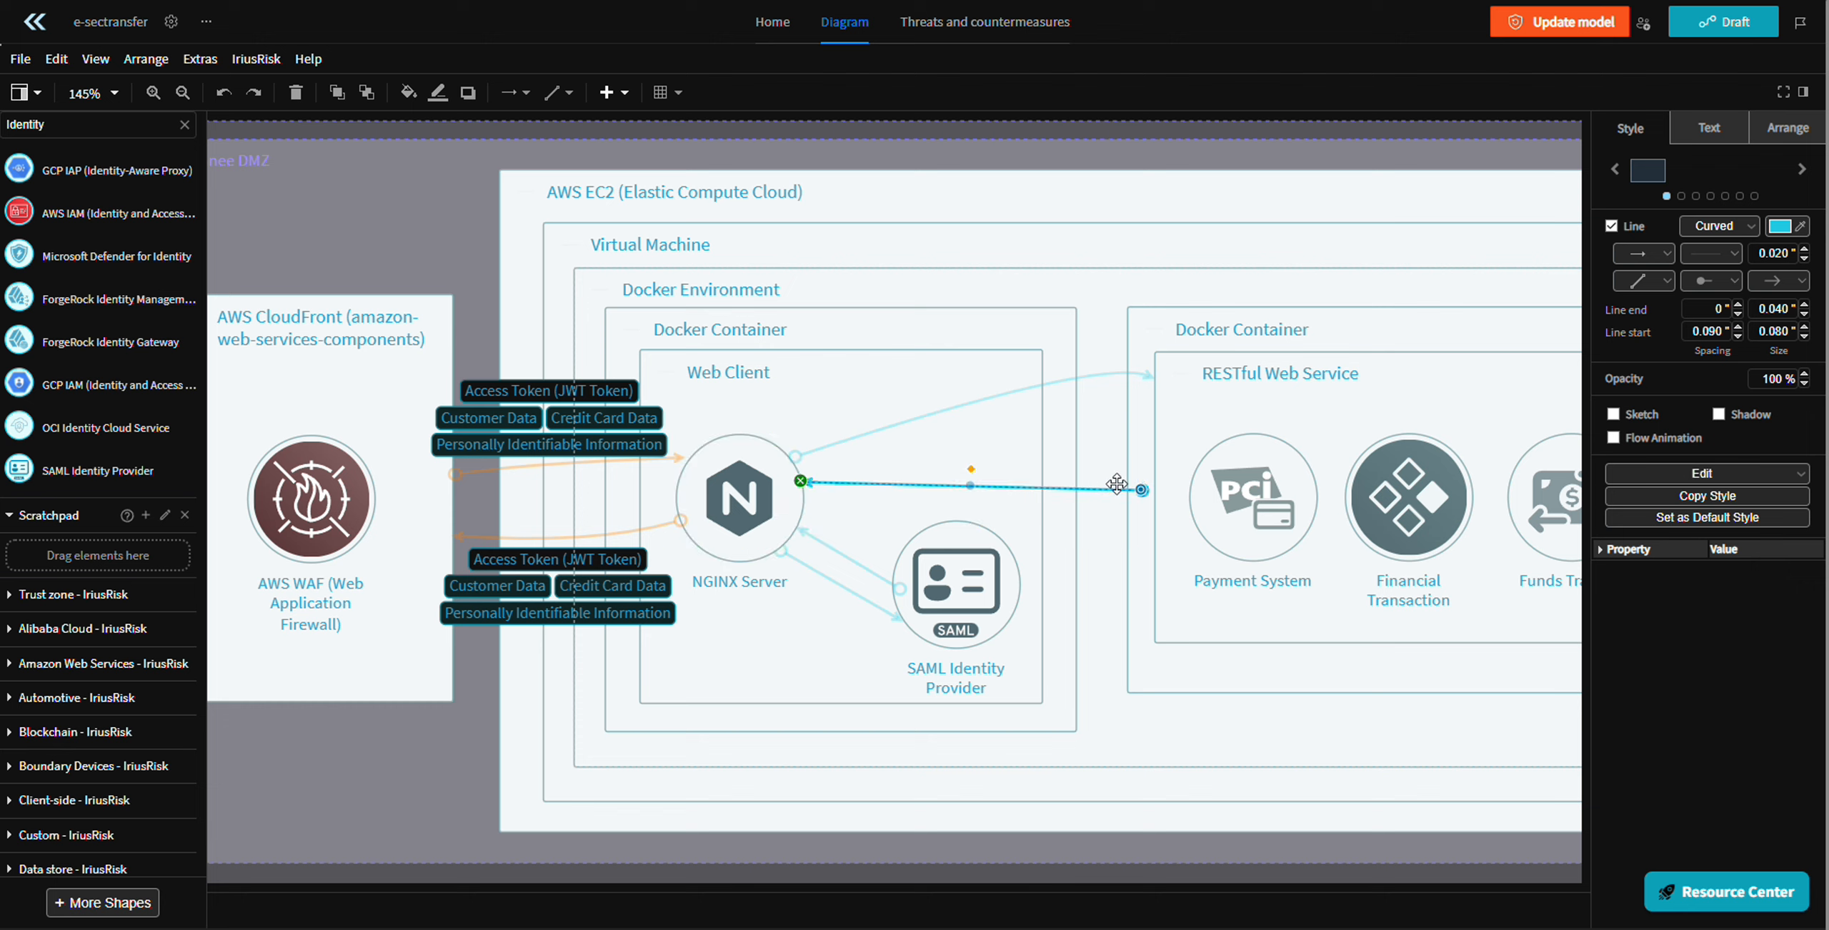
{"action": "left_click_drag", "start_coordinate": [1143, 492], "coordinate": [1157, 450]}
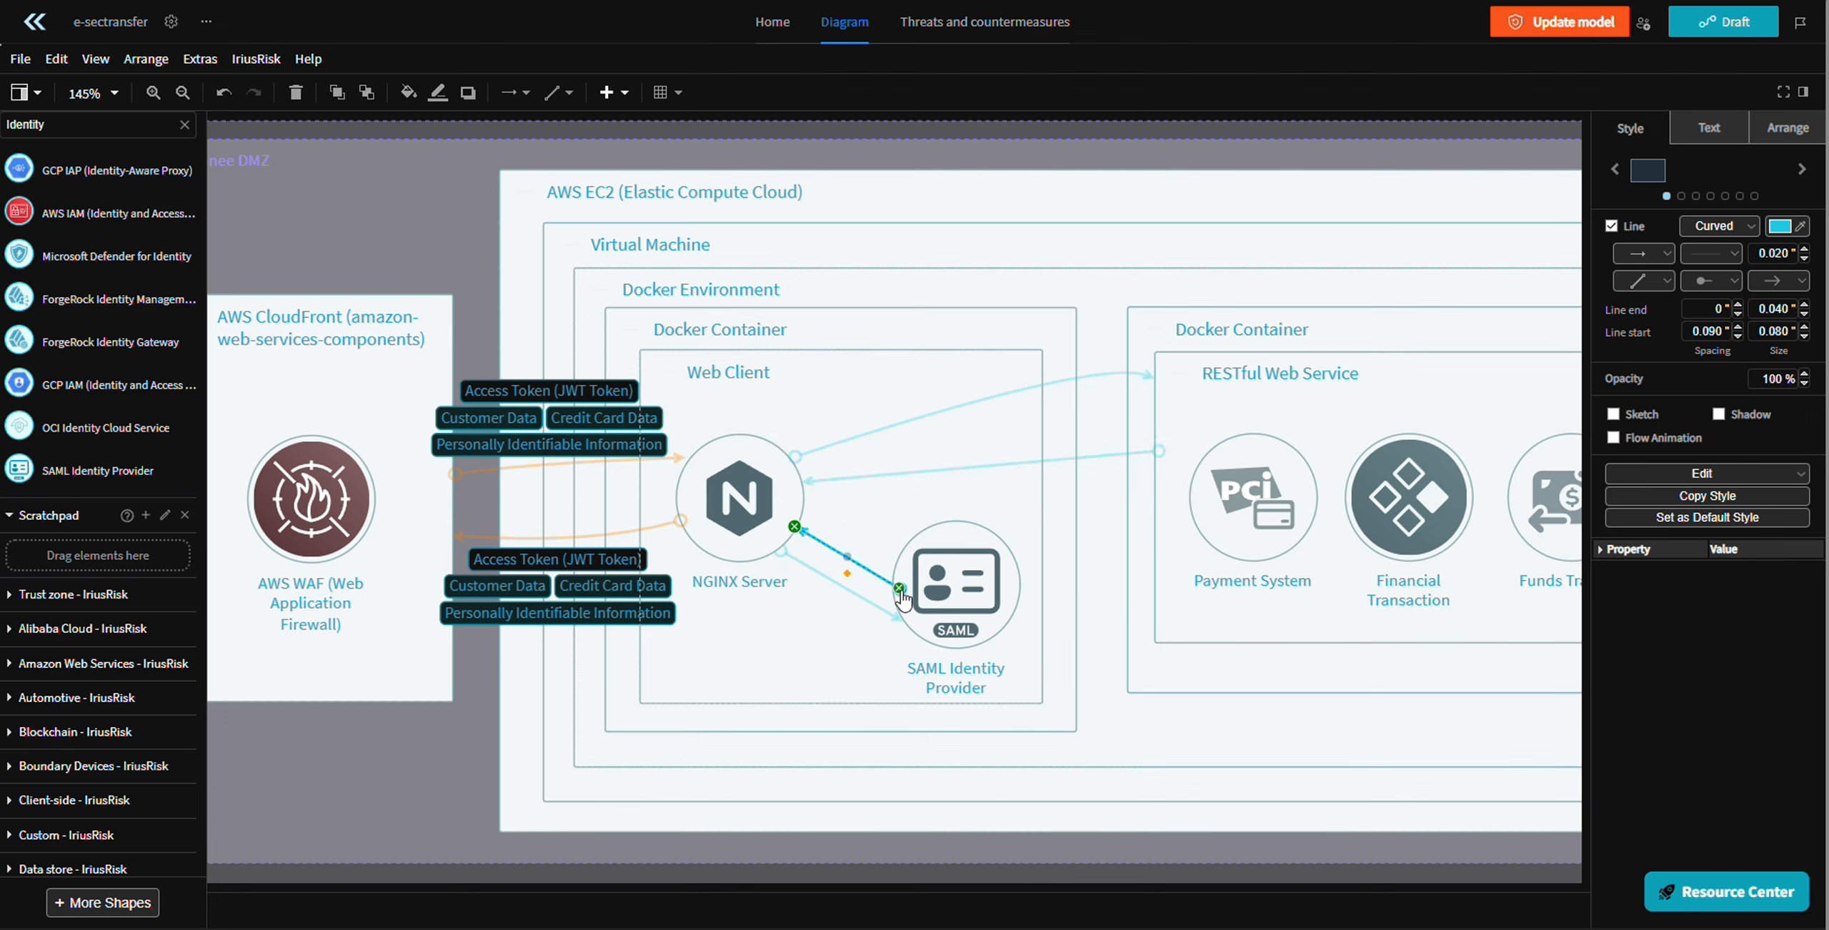
- Raise the SAML Identity Provider to NGINX Server flow's start slightly, tag the flow Authentication credentials, and place the label above it
{"action": "left_click_drag", "start_coordinate": [899, 590], "coordinate": [897, 578]}
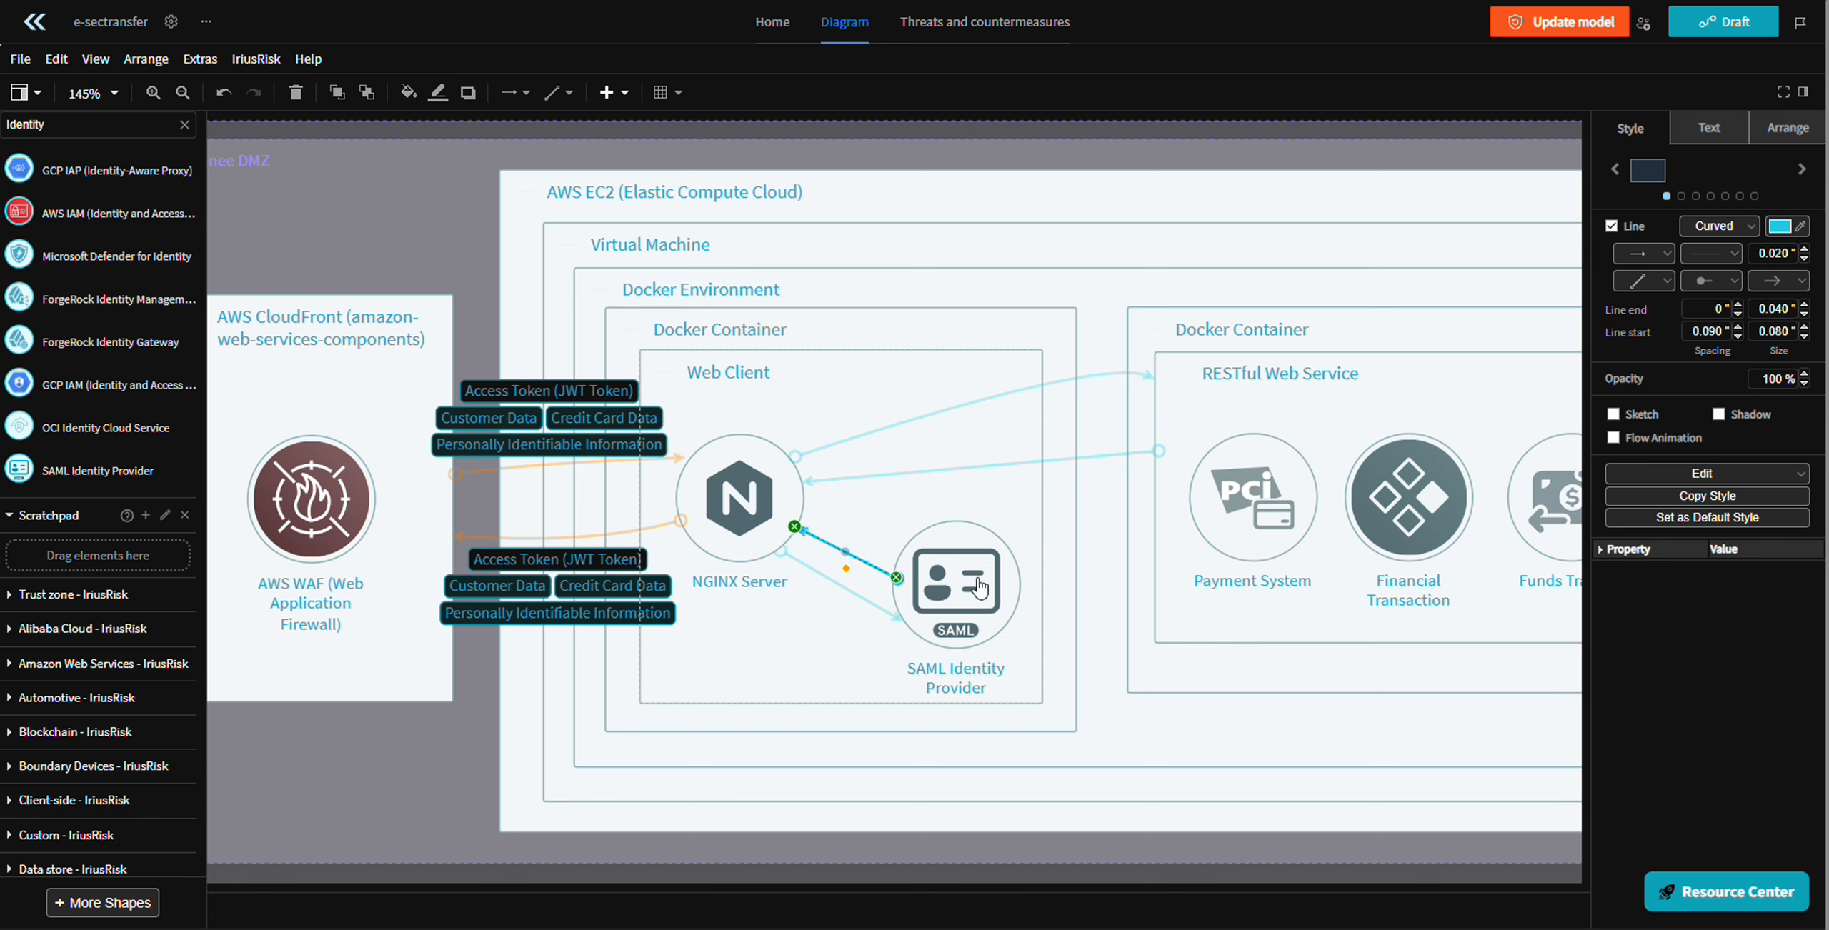
{"action": "right_click", "coordinate": [839, 548]}
{"action": "left_click", "coordinate": [878, 409]}
{"action": "left_click", "coordinate": [1525, 286]}
{"action": "type", "text": "Authentication"}
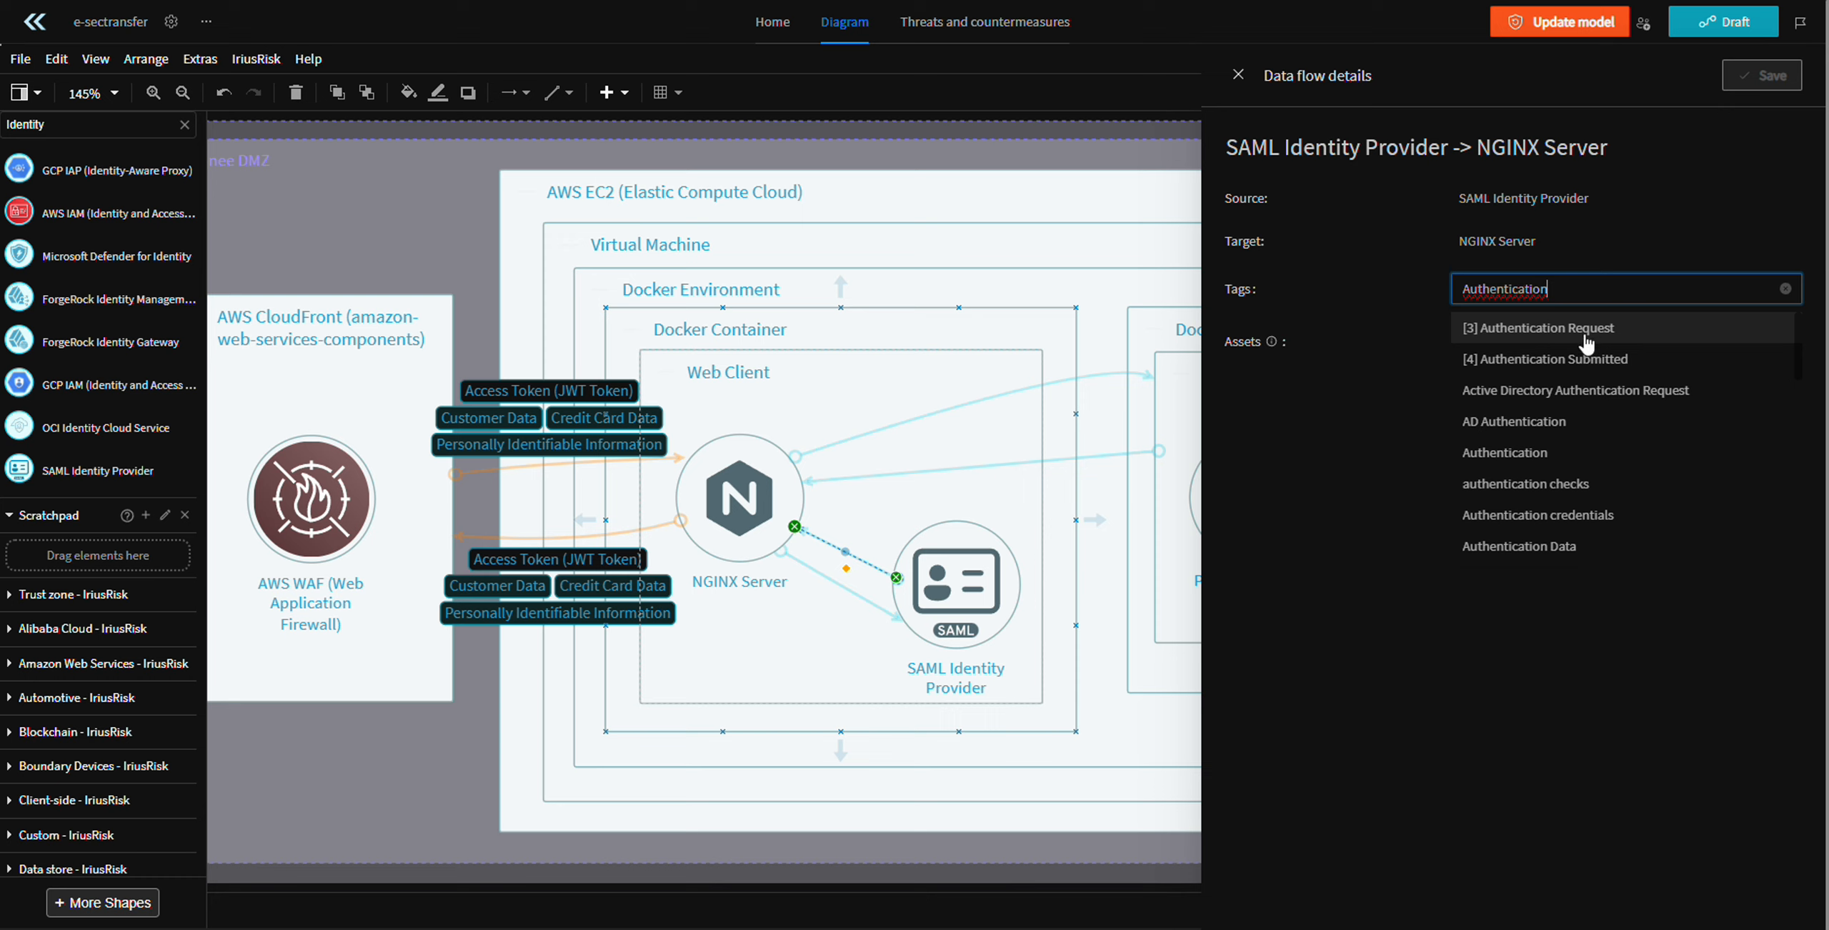
{"action": "left_click", "coordinate": [1602, 528]}
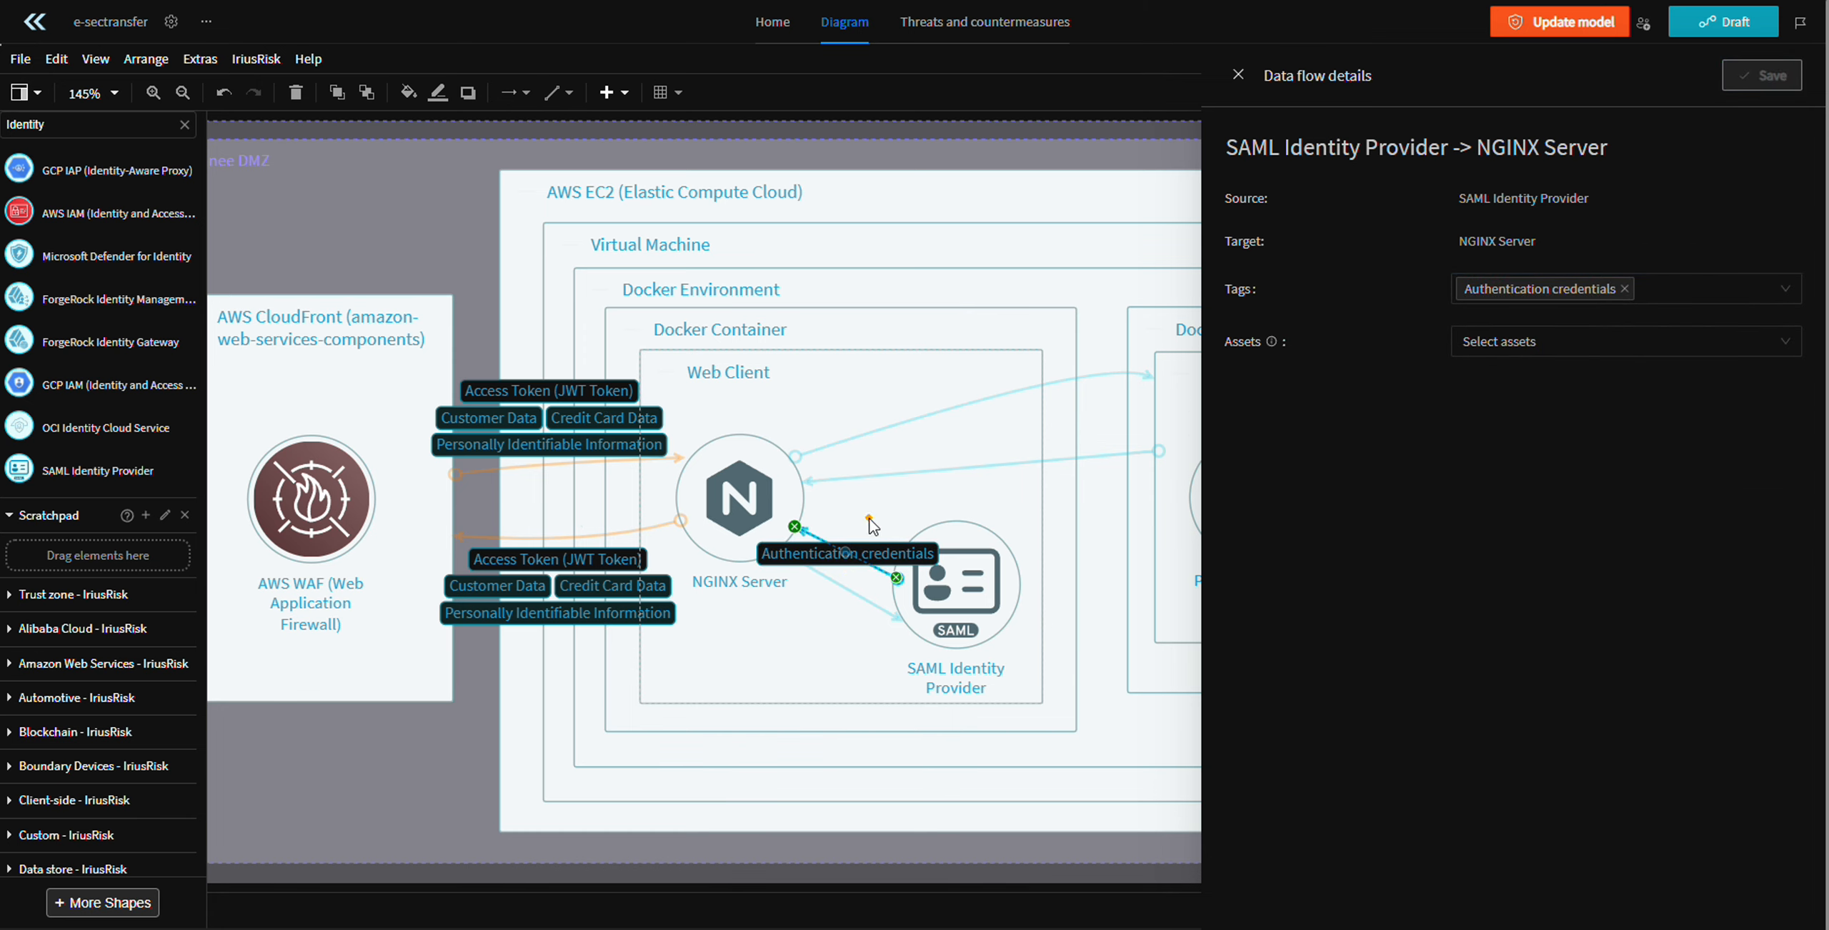
{"action": "left_click_drag", "start_coordinate": [869, 519], "coordinate": [900, 510]}
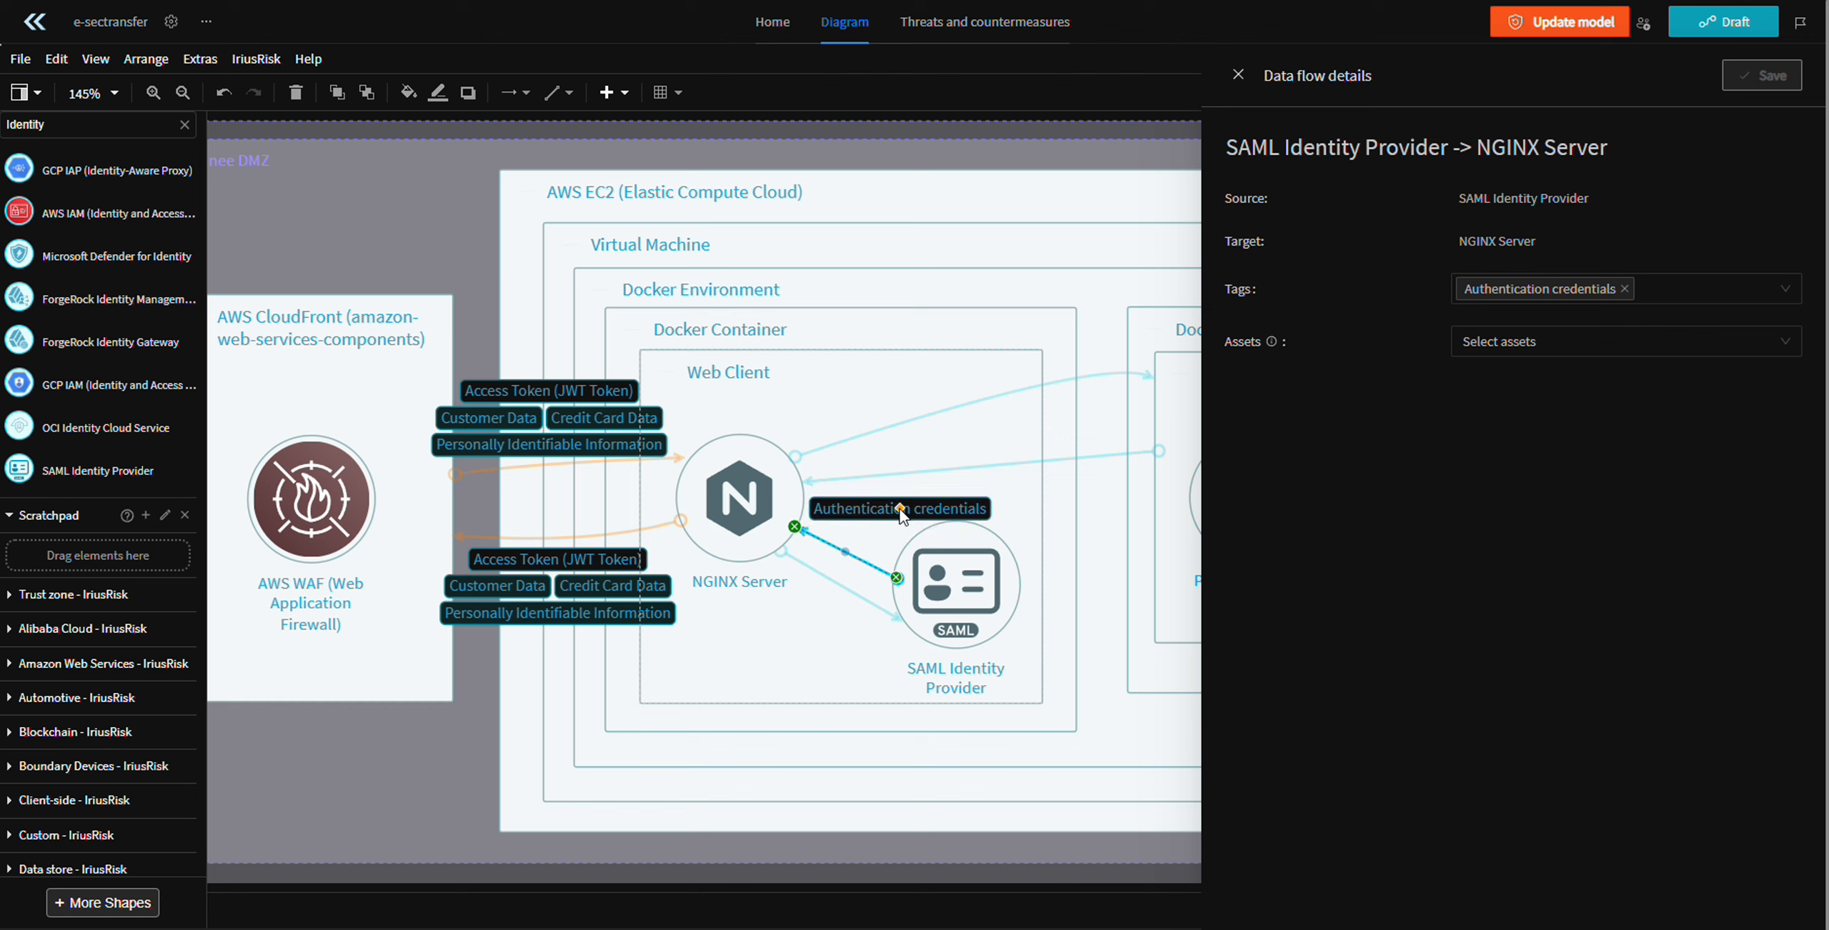
- Tag the NGINX Server to SAML Identity Provider data flow with Authentication Response and save it
{"action": "left_click", "coordinate": [834, 590]}
{"action": "left_click", "coordinate": [1487, 286]}
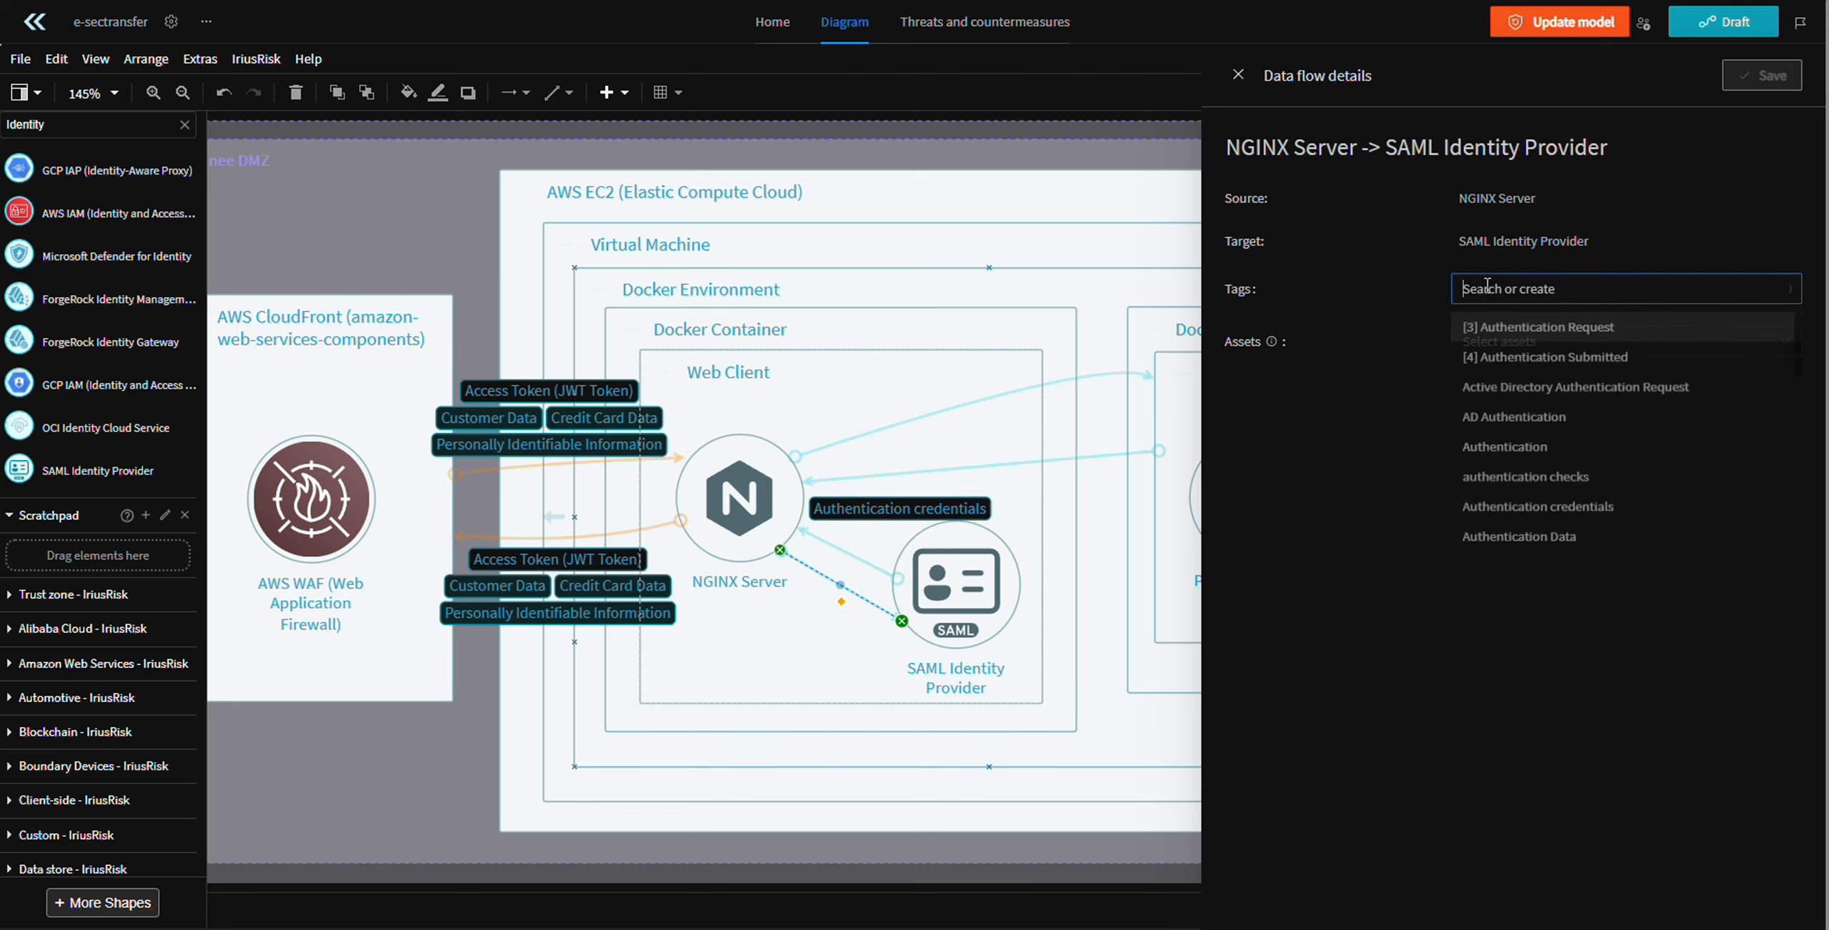
{"action": "type", "text": "Authentication Respo"}
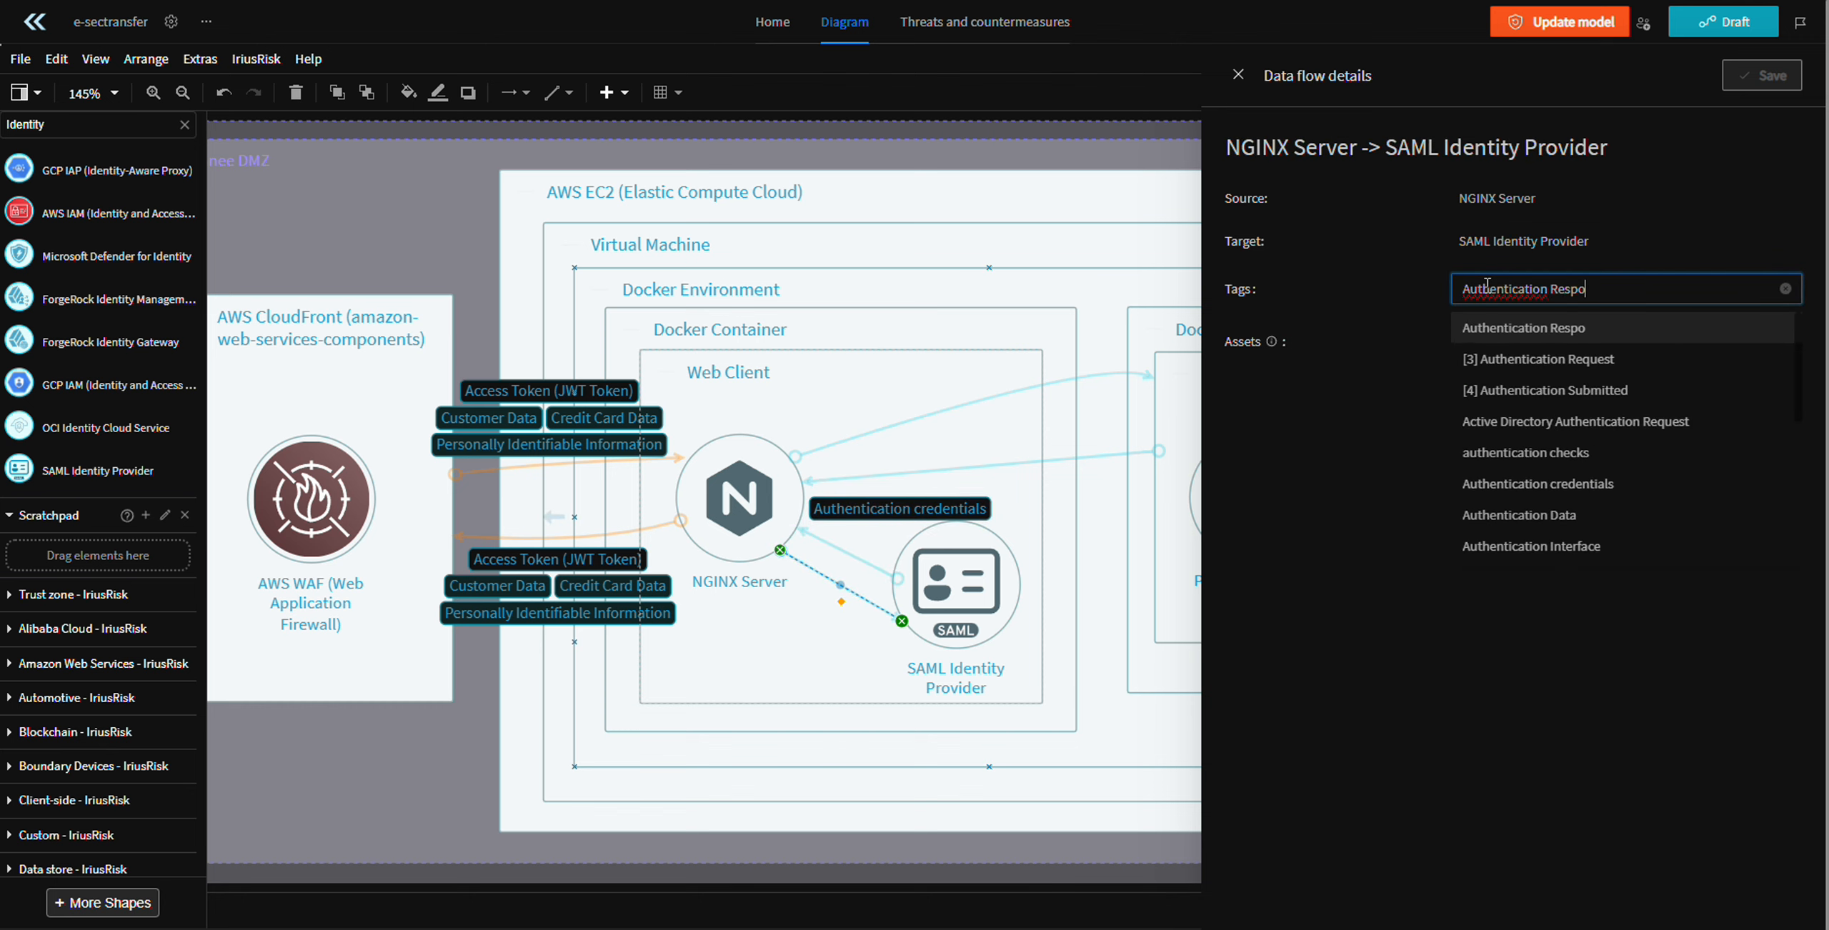
{"action": "type", "text": "onse"}
{"action": "key", "text": "BackSpace"}
{"action": "key", "text": "BackSpace"}
{"action": "key", "text": "BackSpace"}
{"action": "key", "text": "BackSpace"}
{"action": "type", "text": "nse"}
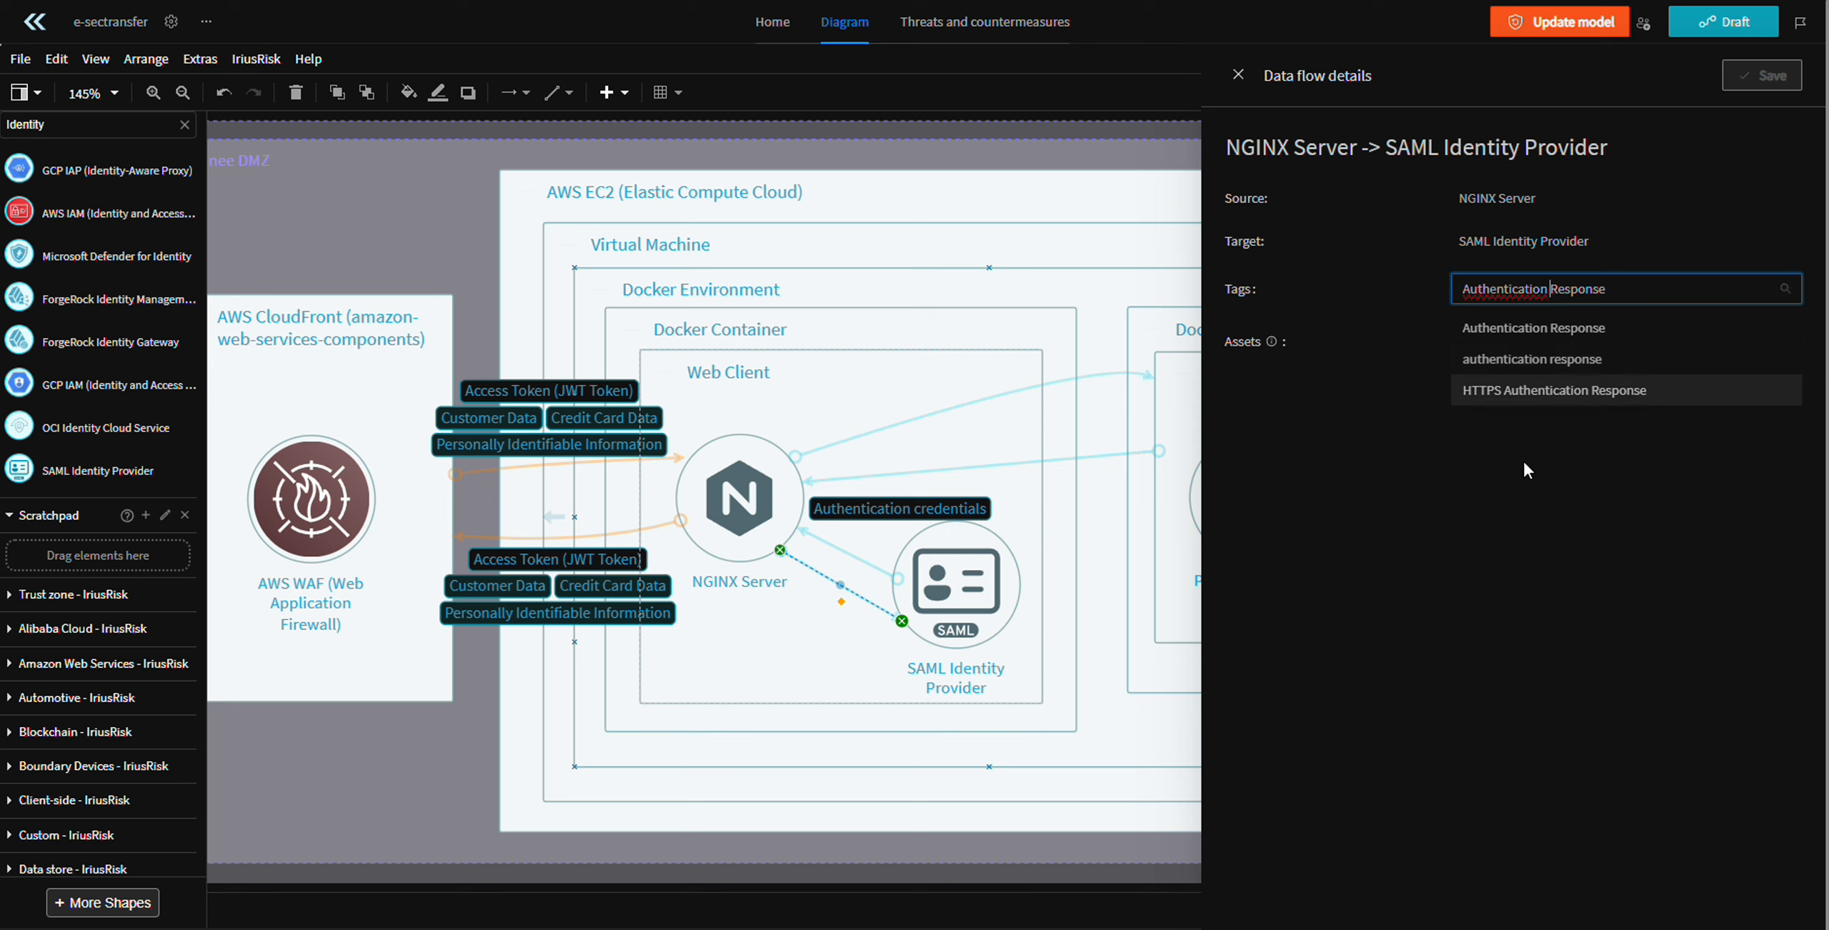
{"action": "left_click", "coordinate": [1563, 343]}
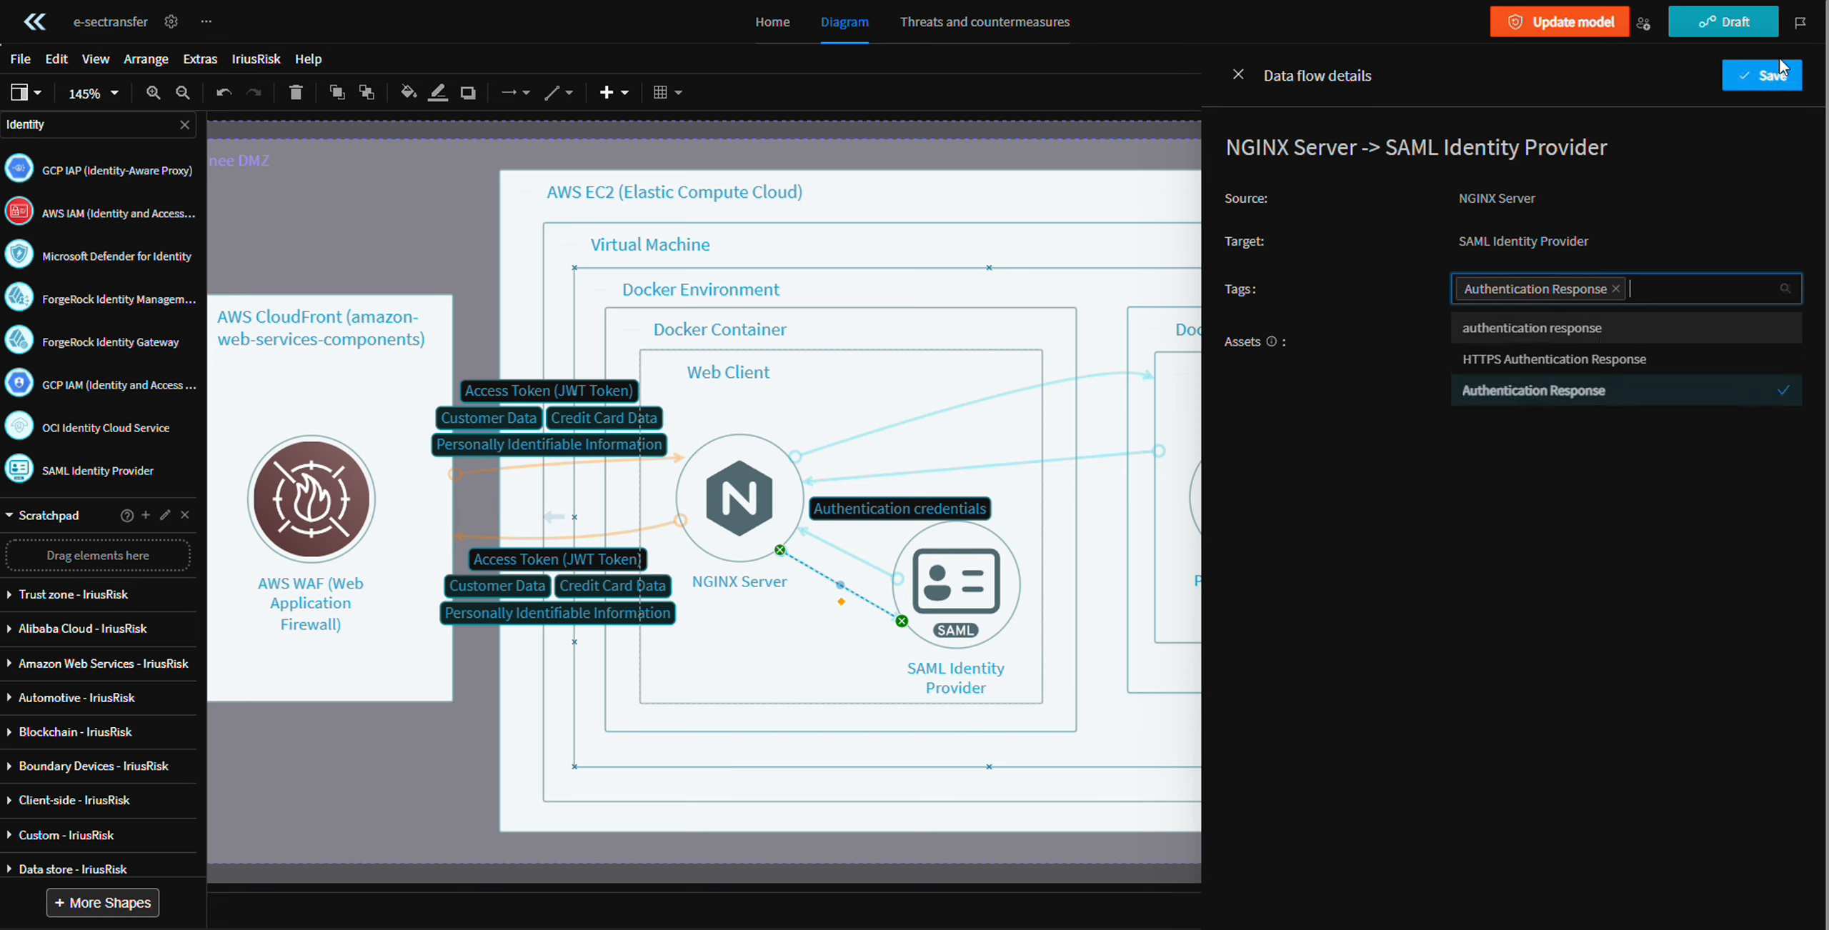
{"action": "left_click", "coordinate": [1779, 71]}
- Place the Authentication Response label below its flow and shift the Authentication credentials label further right above the SAML Identity Provider
{"action": "left_click_drag", "start_coordinate": [827, 613], "coordinate": [803, 638]}
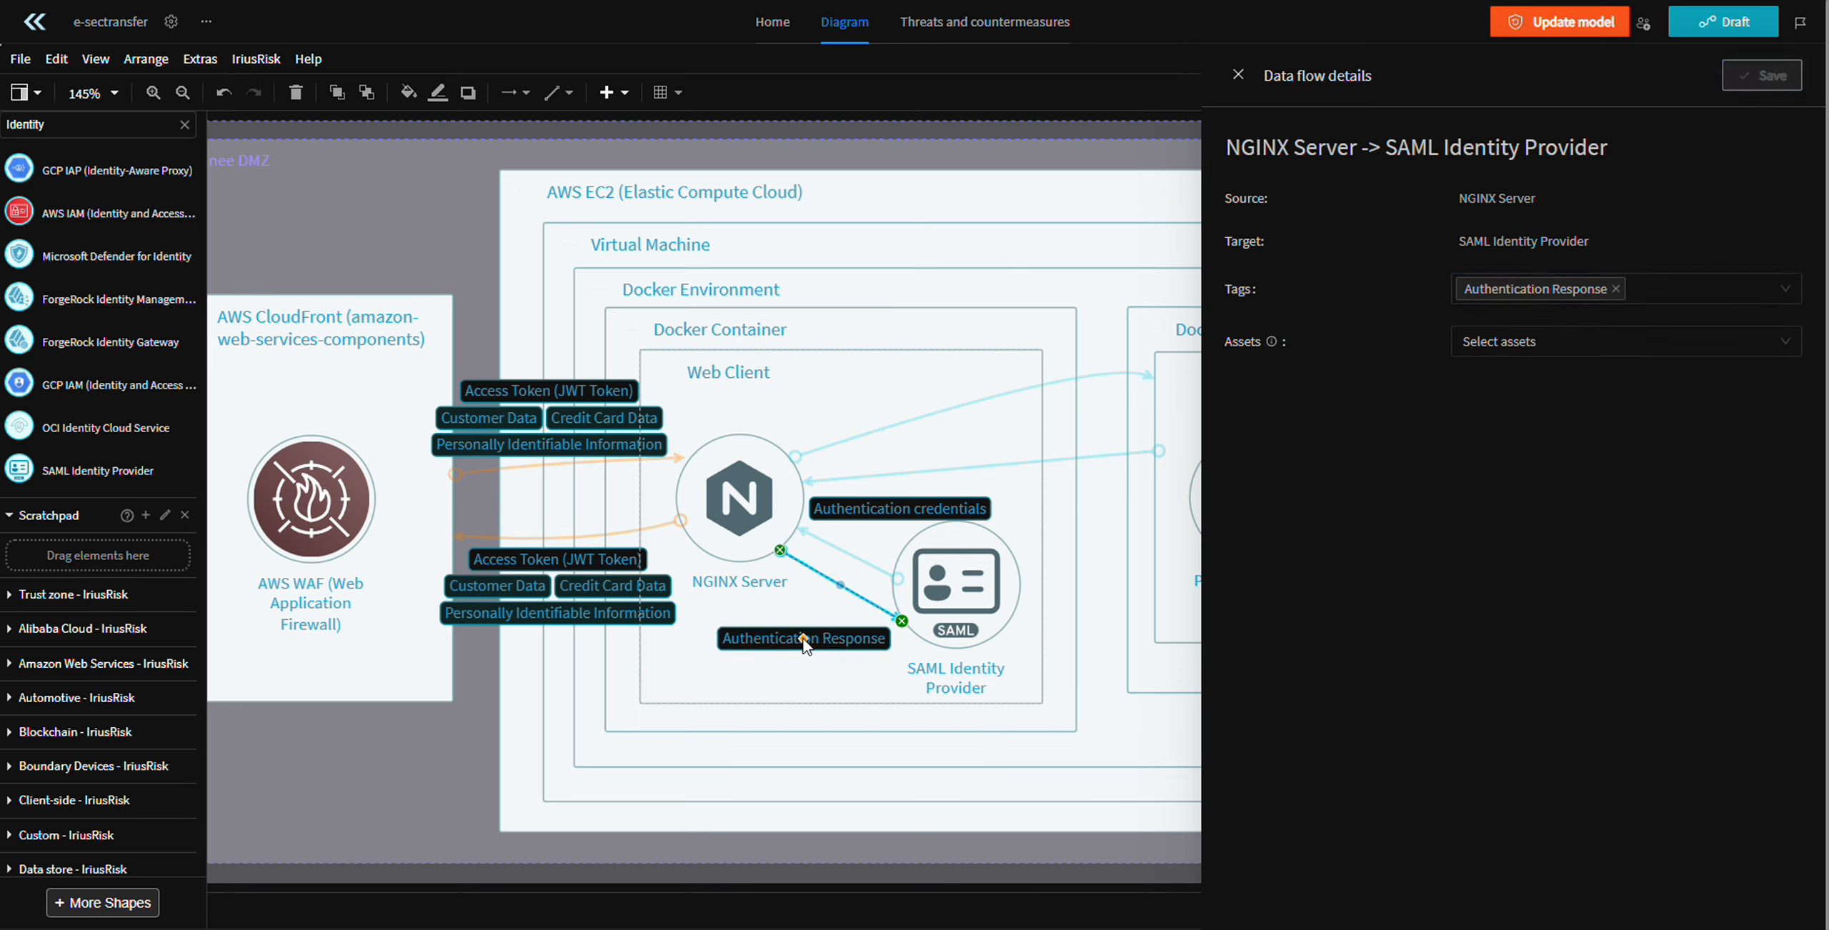
{"action": "left_click", "coordinate": [886, 490]}
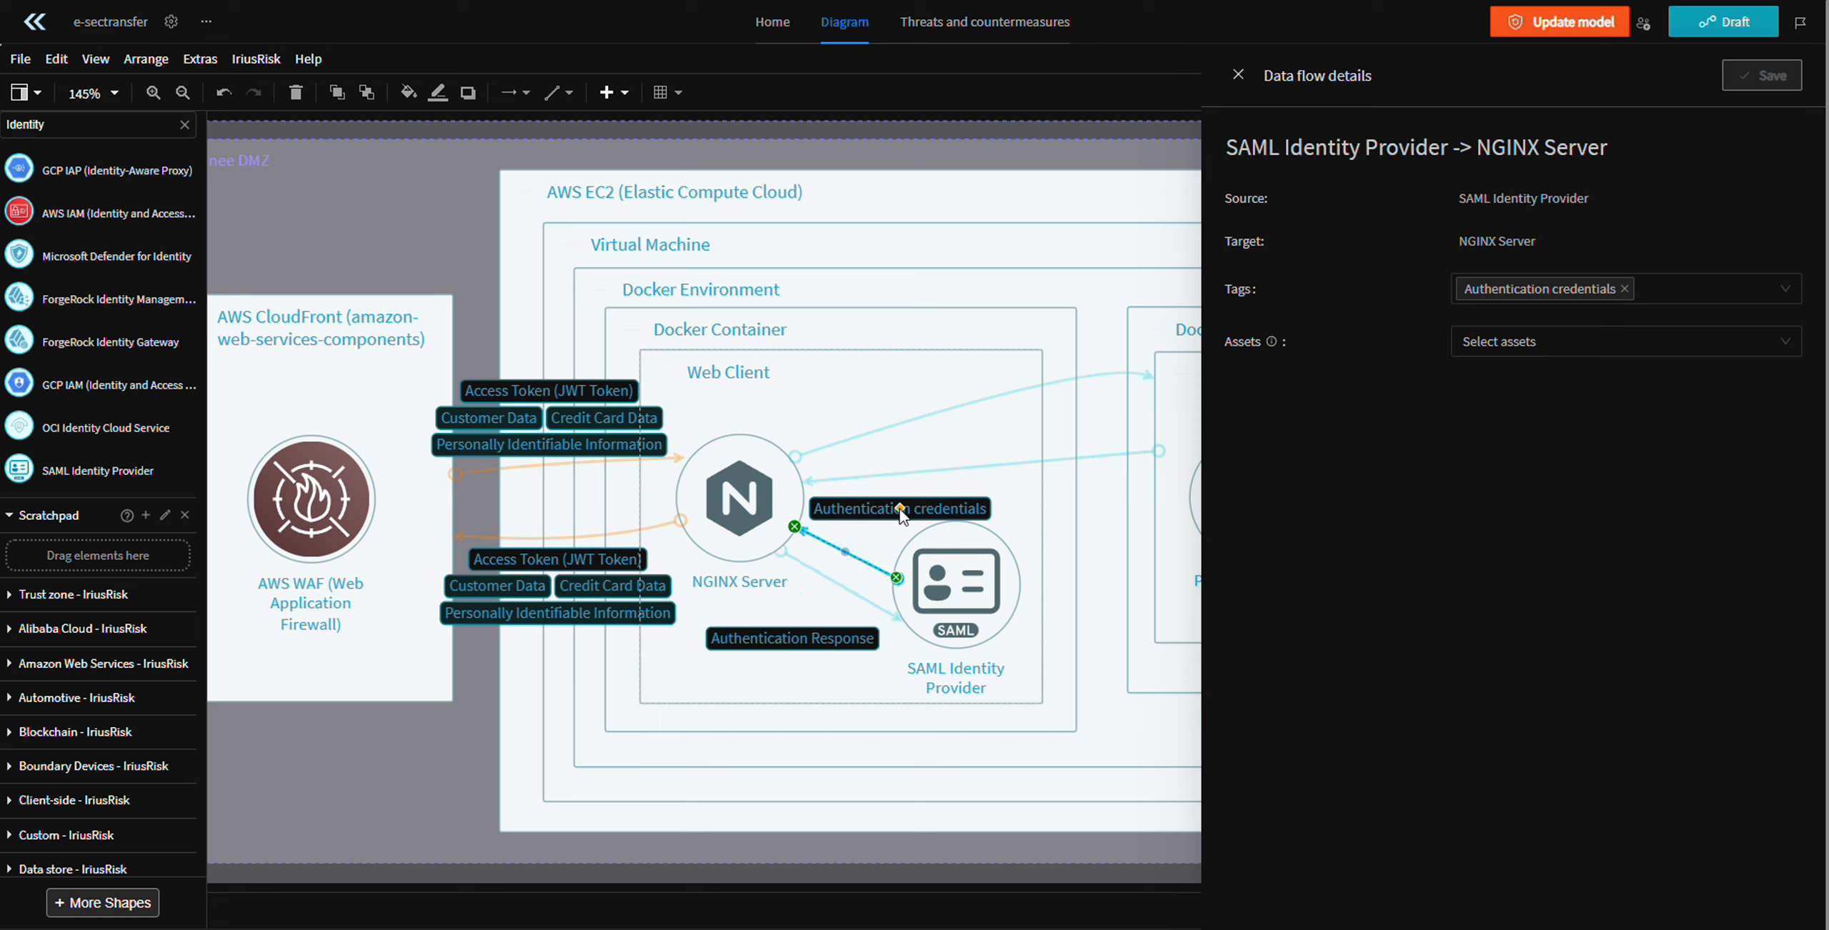
{"action": "left_click_drag", "start_coordinate": [901, 508], "coordinate": [792, 512]}
{"action": "left_click", "coordinate": [793, 645]}
- Try to assign Customer Data, Credit Card Data and Personally Identifiable Information to the NGINX Server to RESTful Web Service flow
{"action": "left_click", "coordinate": [769, 439]}
{"action": "left_click", "coordinate": [1549, 342]}
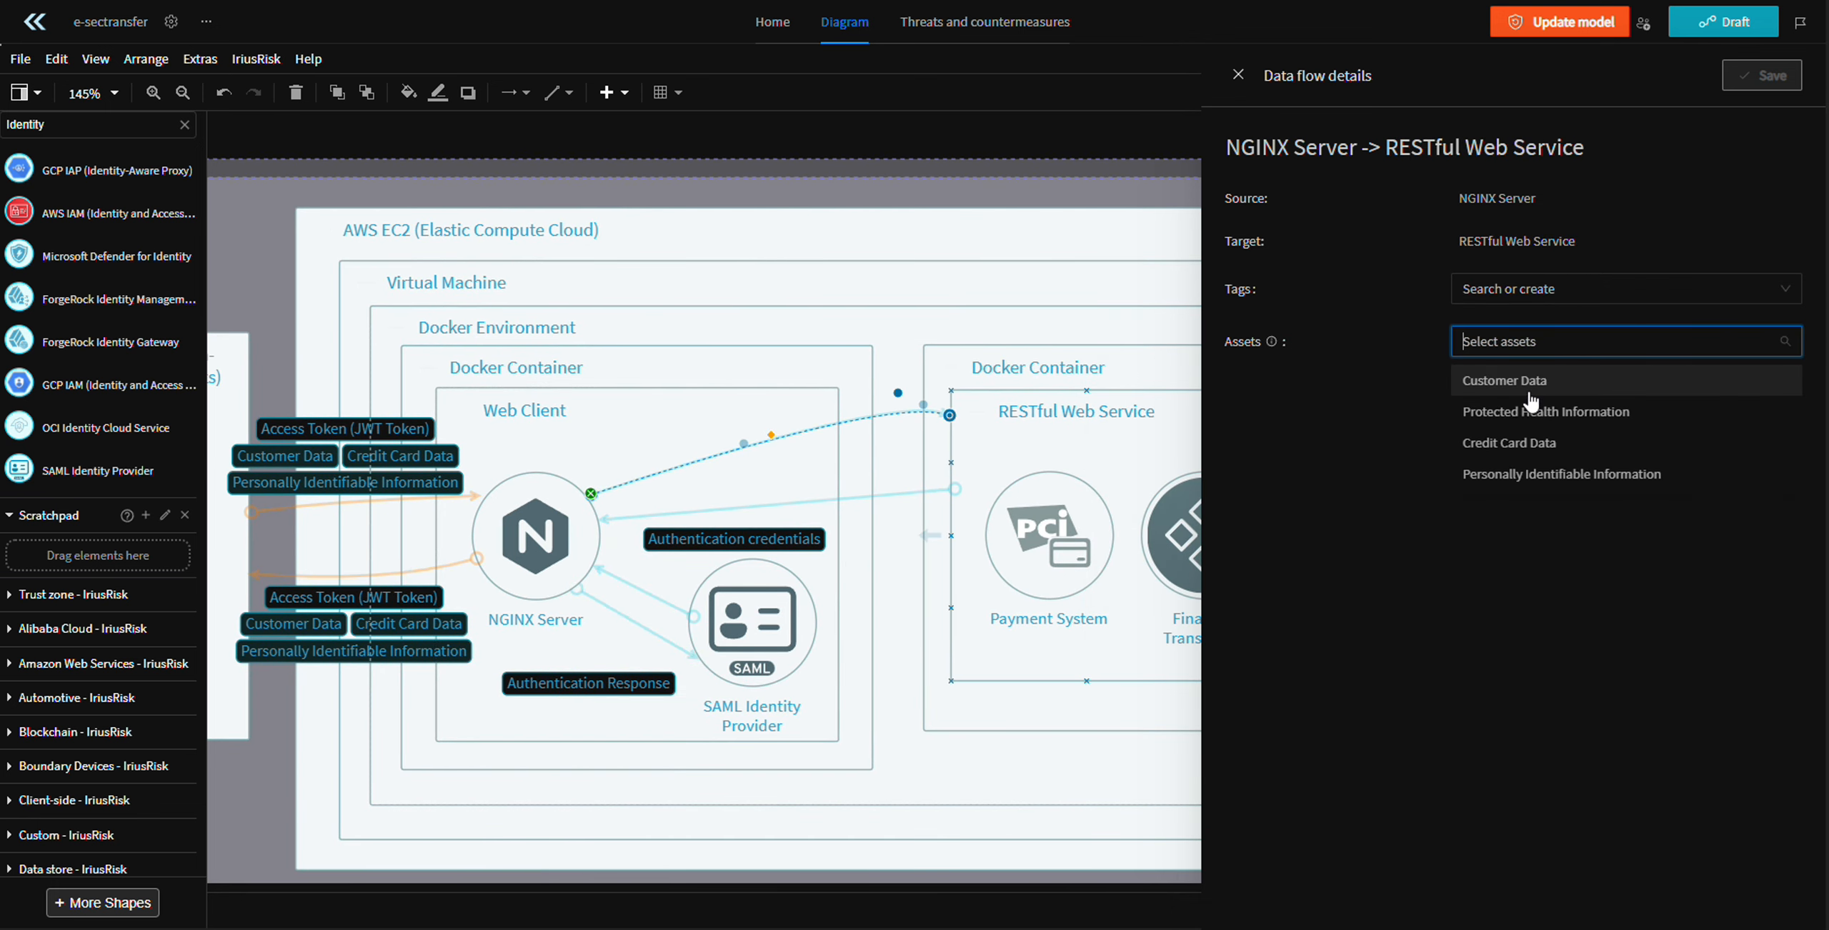
{"action": "left_click", "coordinate": [1529, 393]}
{"action": "left_click", "coordinate": [1530, 447]}
{"action": "left_click", "coordinate": [1530, 475]}
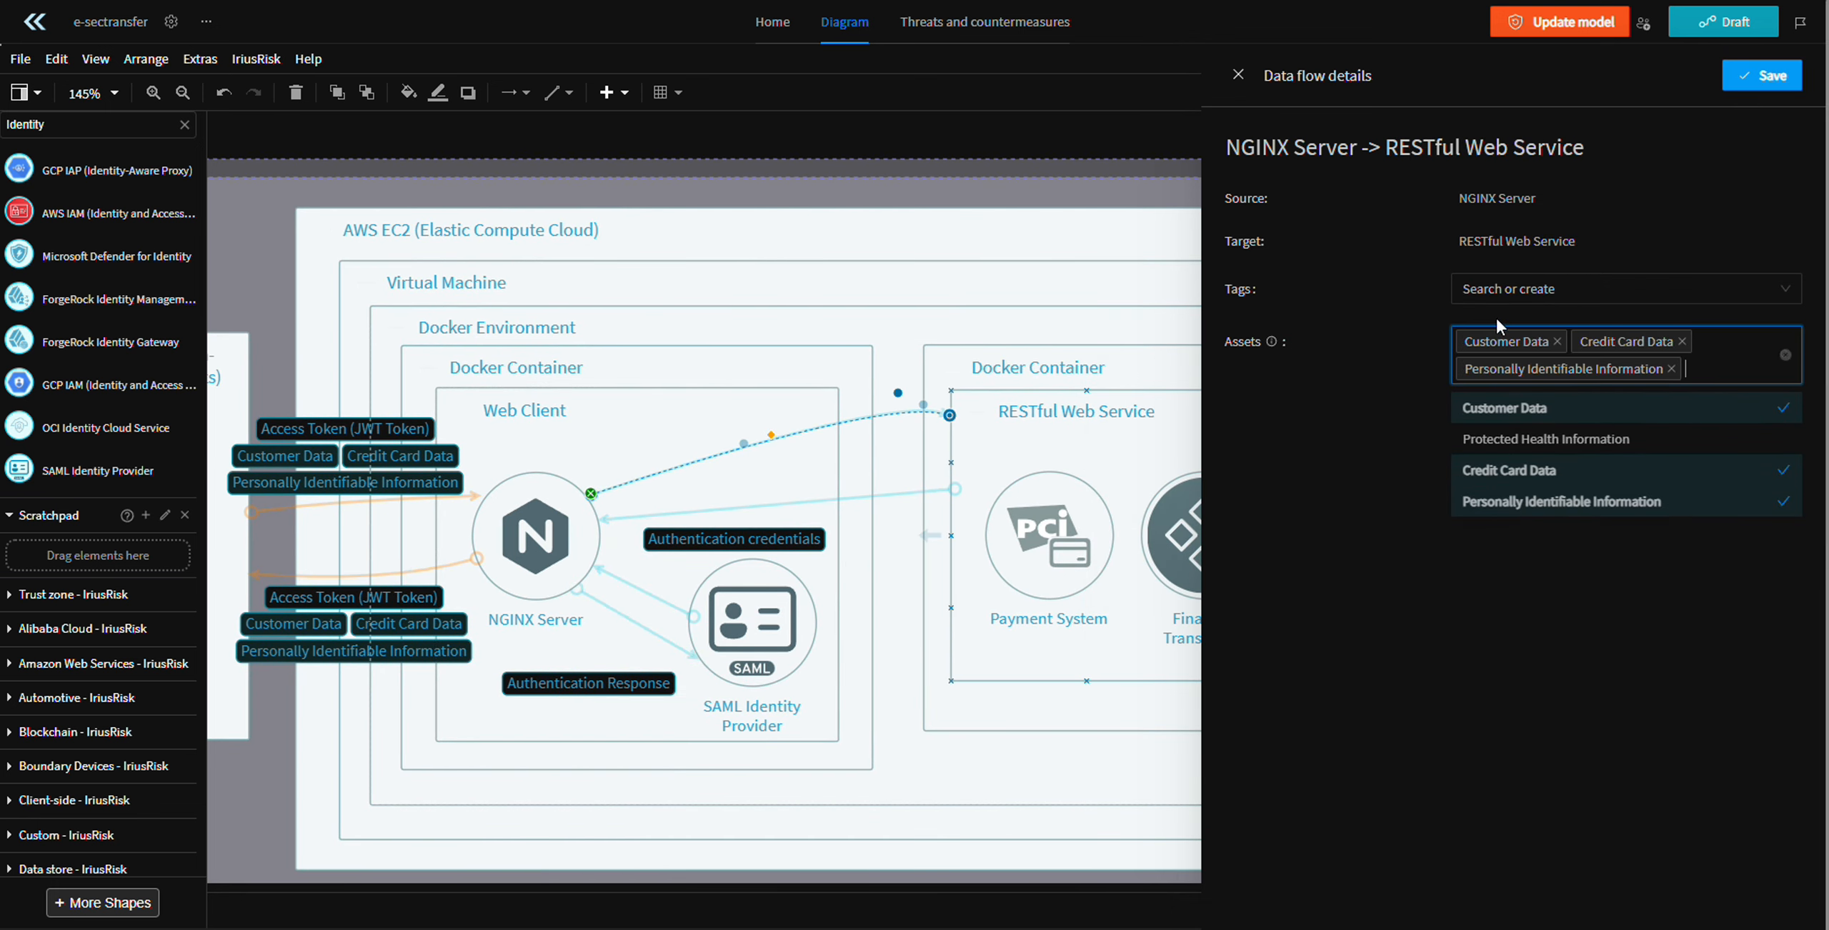
{"action": "left_click", "coordinate": [880, 139]}
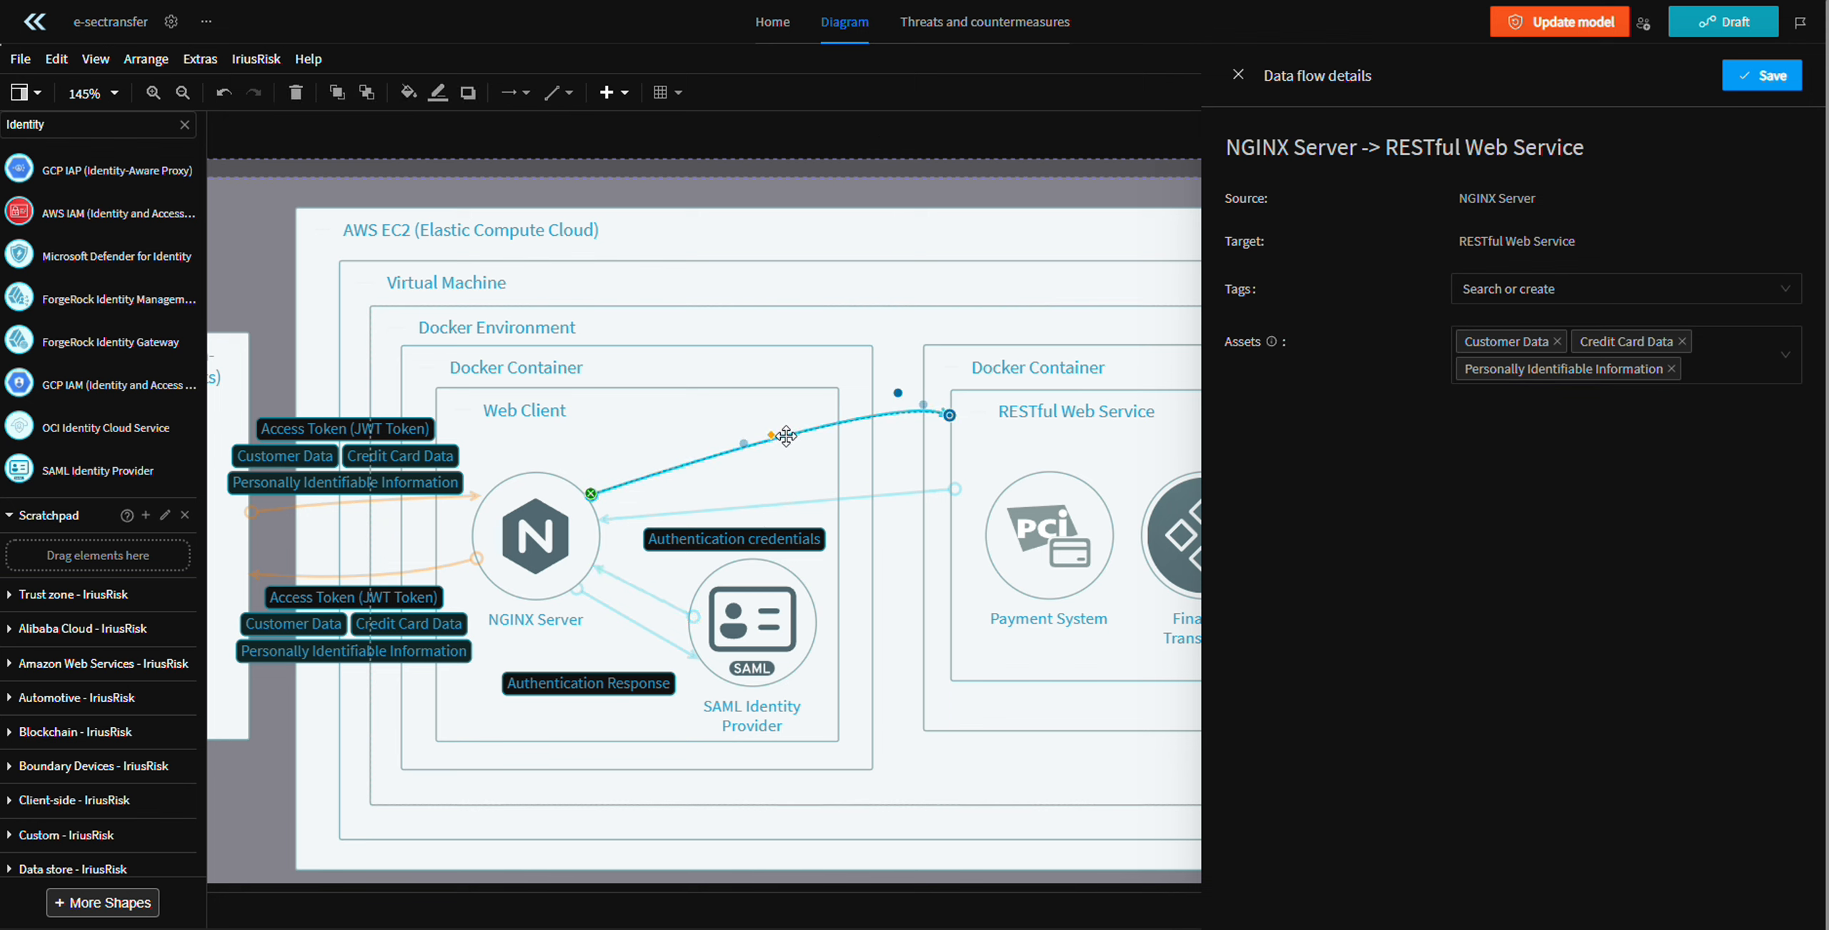
- Save the RESTful Web Service to NGINX Server flow with Customer Data, Protected Health Information and Personally Identifiable Information assets, and shift its label slightly up and right
{"action": "left_click", "coordinate": [776, 504]}
{"action": "left_click", "coordinate": [1500, 289]}
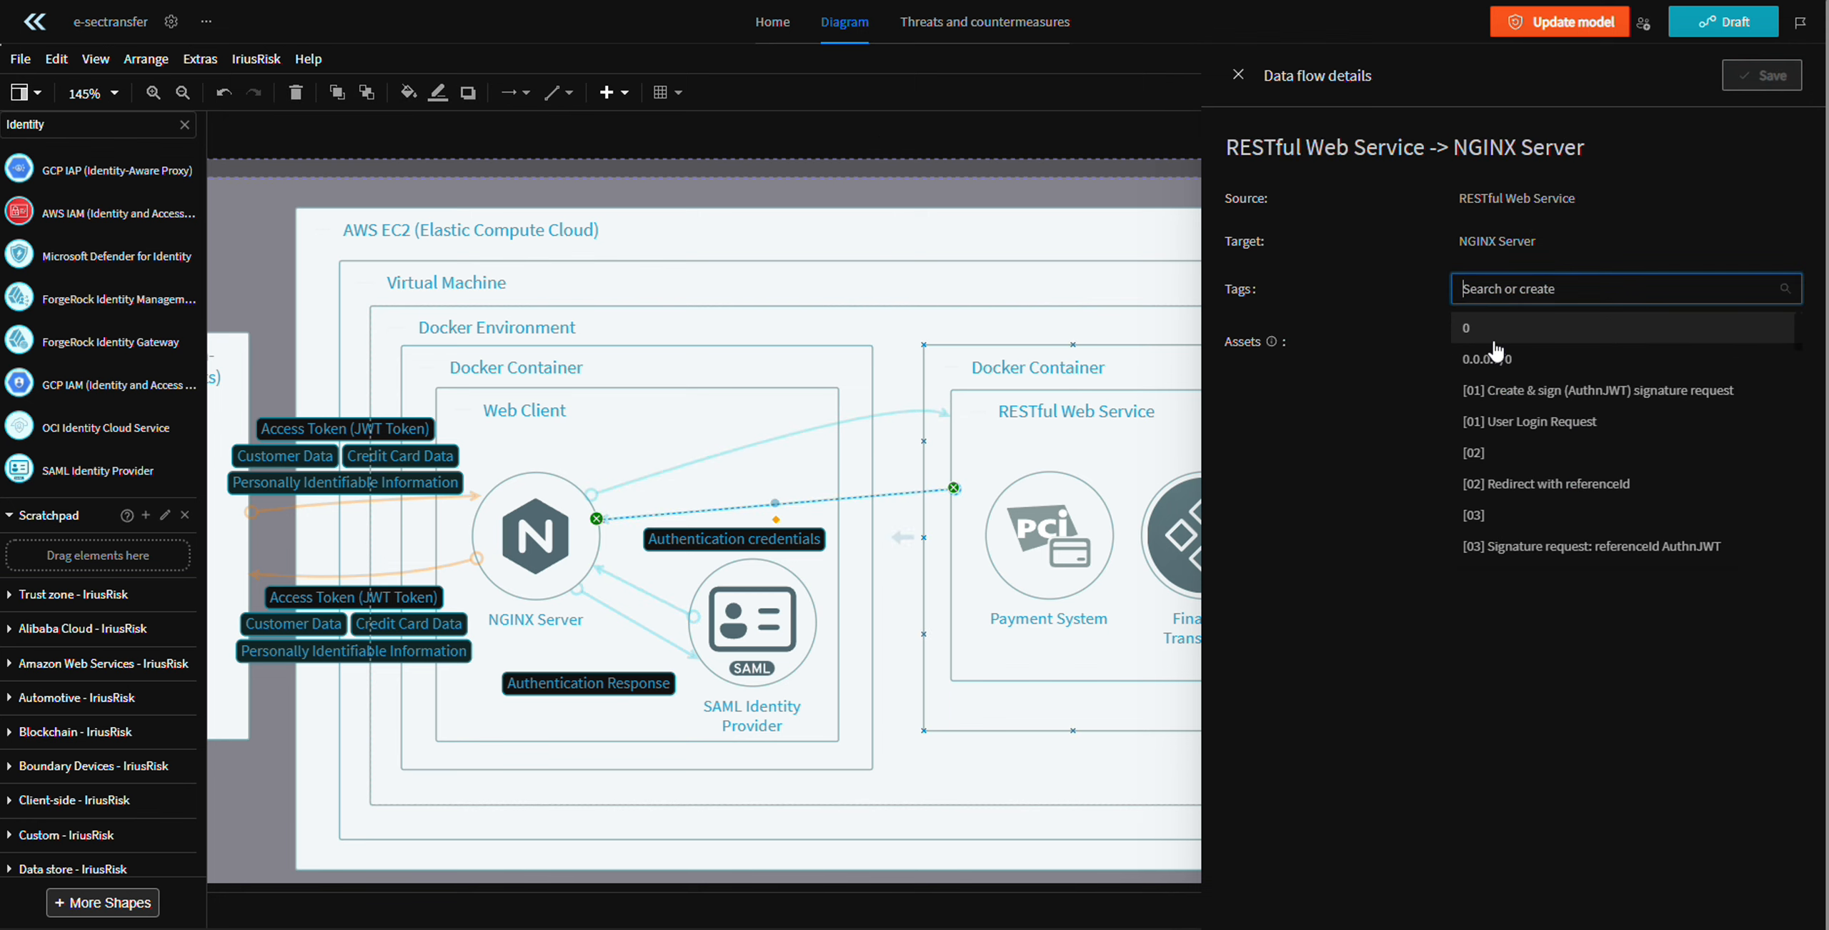
{"action": "left_click", "coordinate": [1536, 342]}
{"action": "left_click", "coordinate": [1529, 379]}
{"action": "left_click", "coordinate": [1543, 410]}
{"action": "left_click", "coordinate": [1557, 473]}
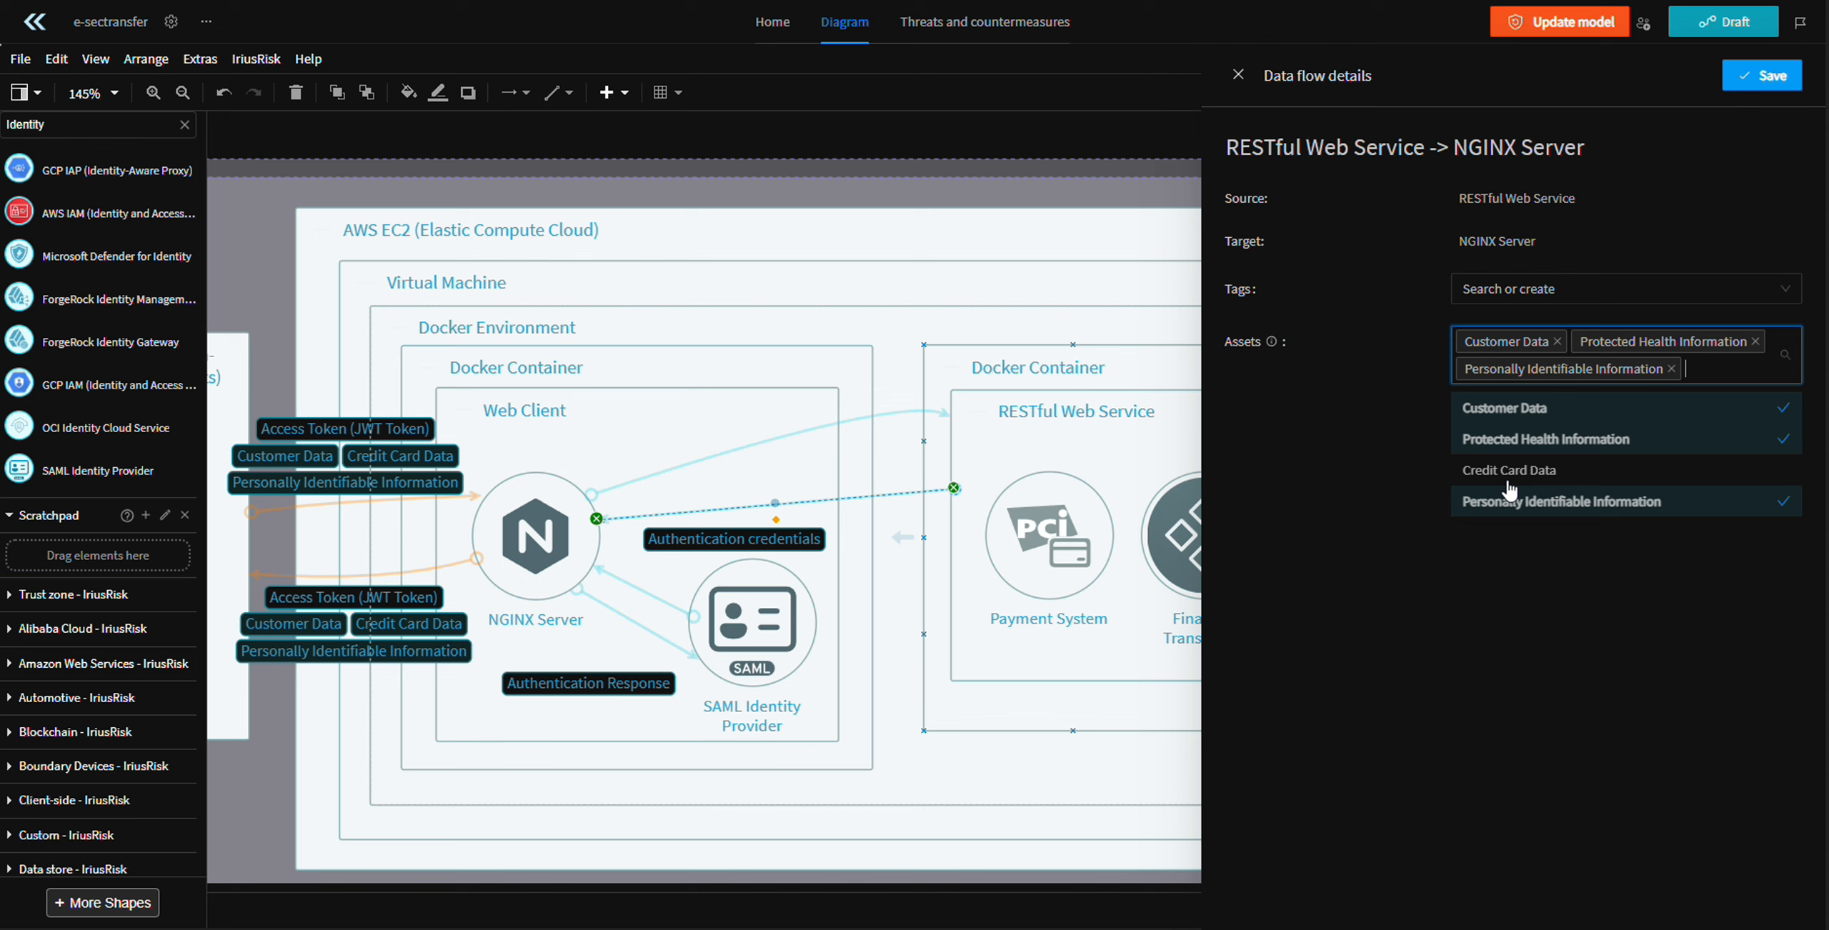
{"action": "left_click", "coordinate": [1747, 89]}
{"action": "left_click_drag", "start_coordinate": [774, 517], "coordinate": [823, 489]}
- Bend the NGINX Server to RESTful Web Service flow upward and save it with Customer Data, Credit Card Data and Personally Identifiable Information assets
{"action": "left_click", "coordinate": [788, 437]}
{"action": "left_click_drag", "start_coordinate": [749, 443], "coordinate": [683, 411]}
{"action": "left_click", "coordinate": [1512, 346]}
{"action": "left_click", "coordinate": [1504, 383]}
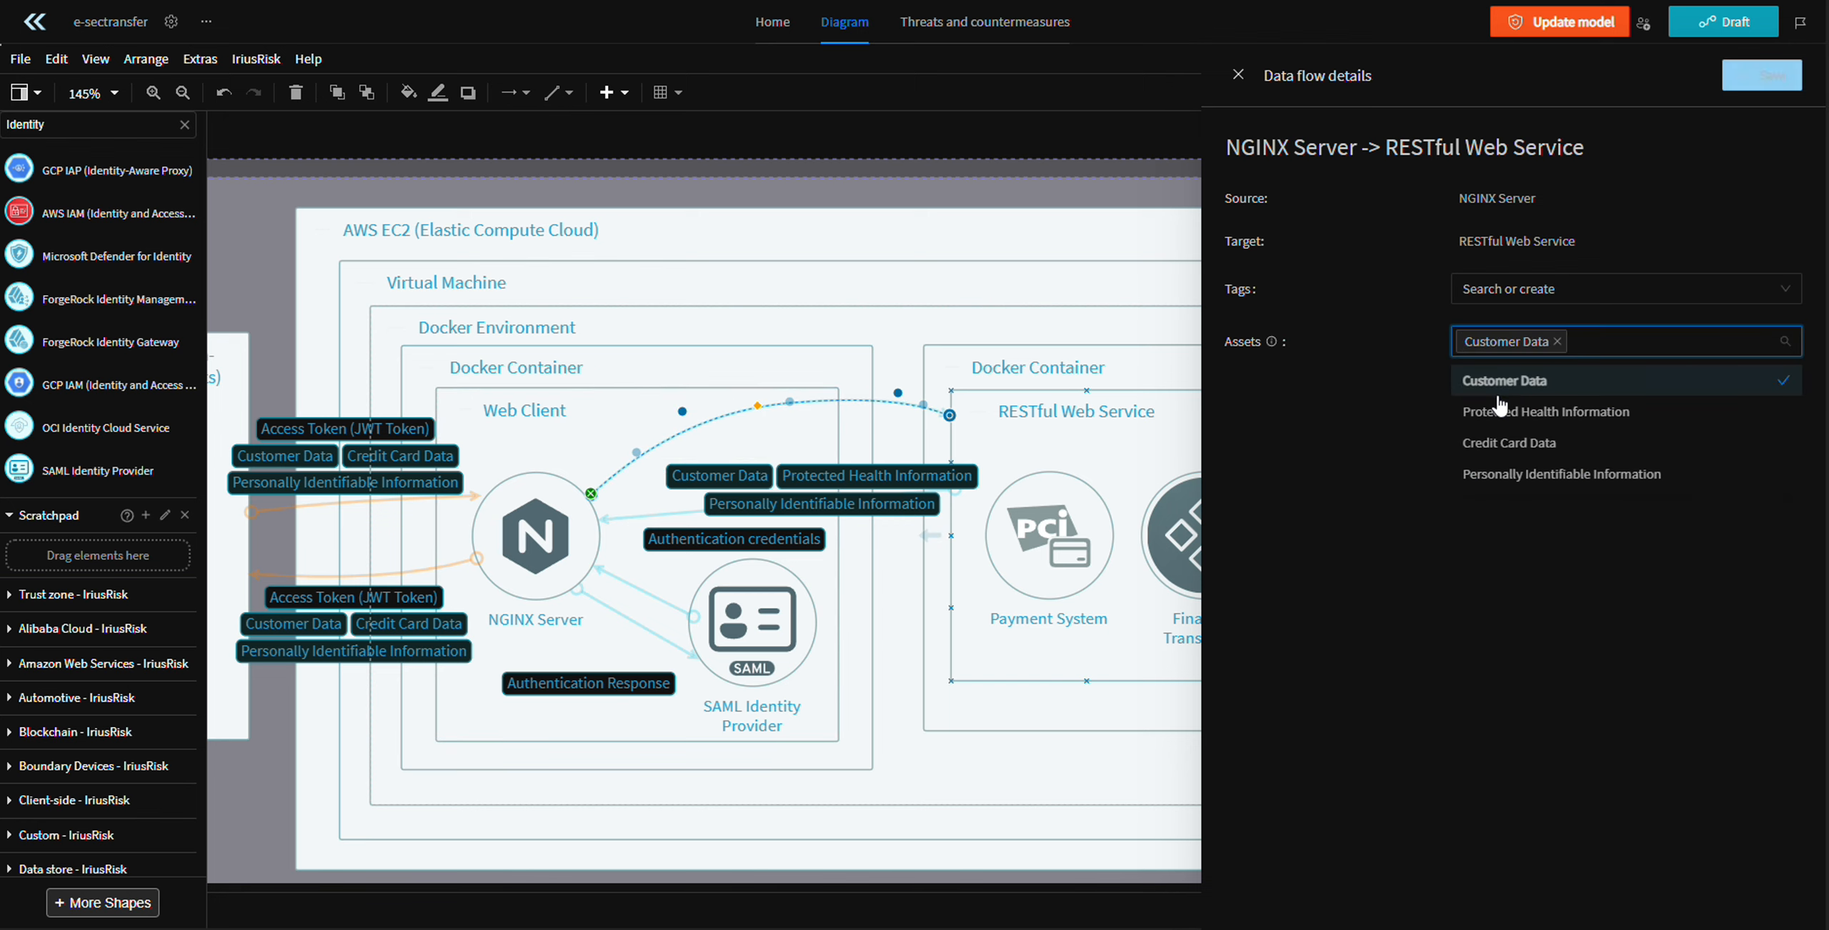
{"action": "left_click", "coordinate": [1508, 444]}
{"action": "left_click", "coordinate": [1511, 473]}
{"action": "left_click", "coordinate": [1744, 85]}
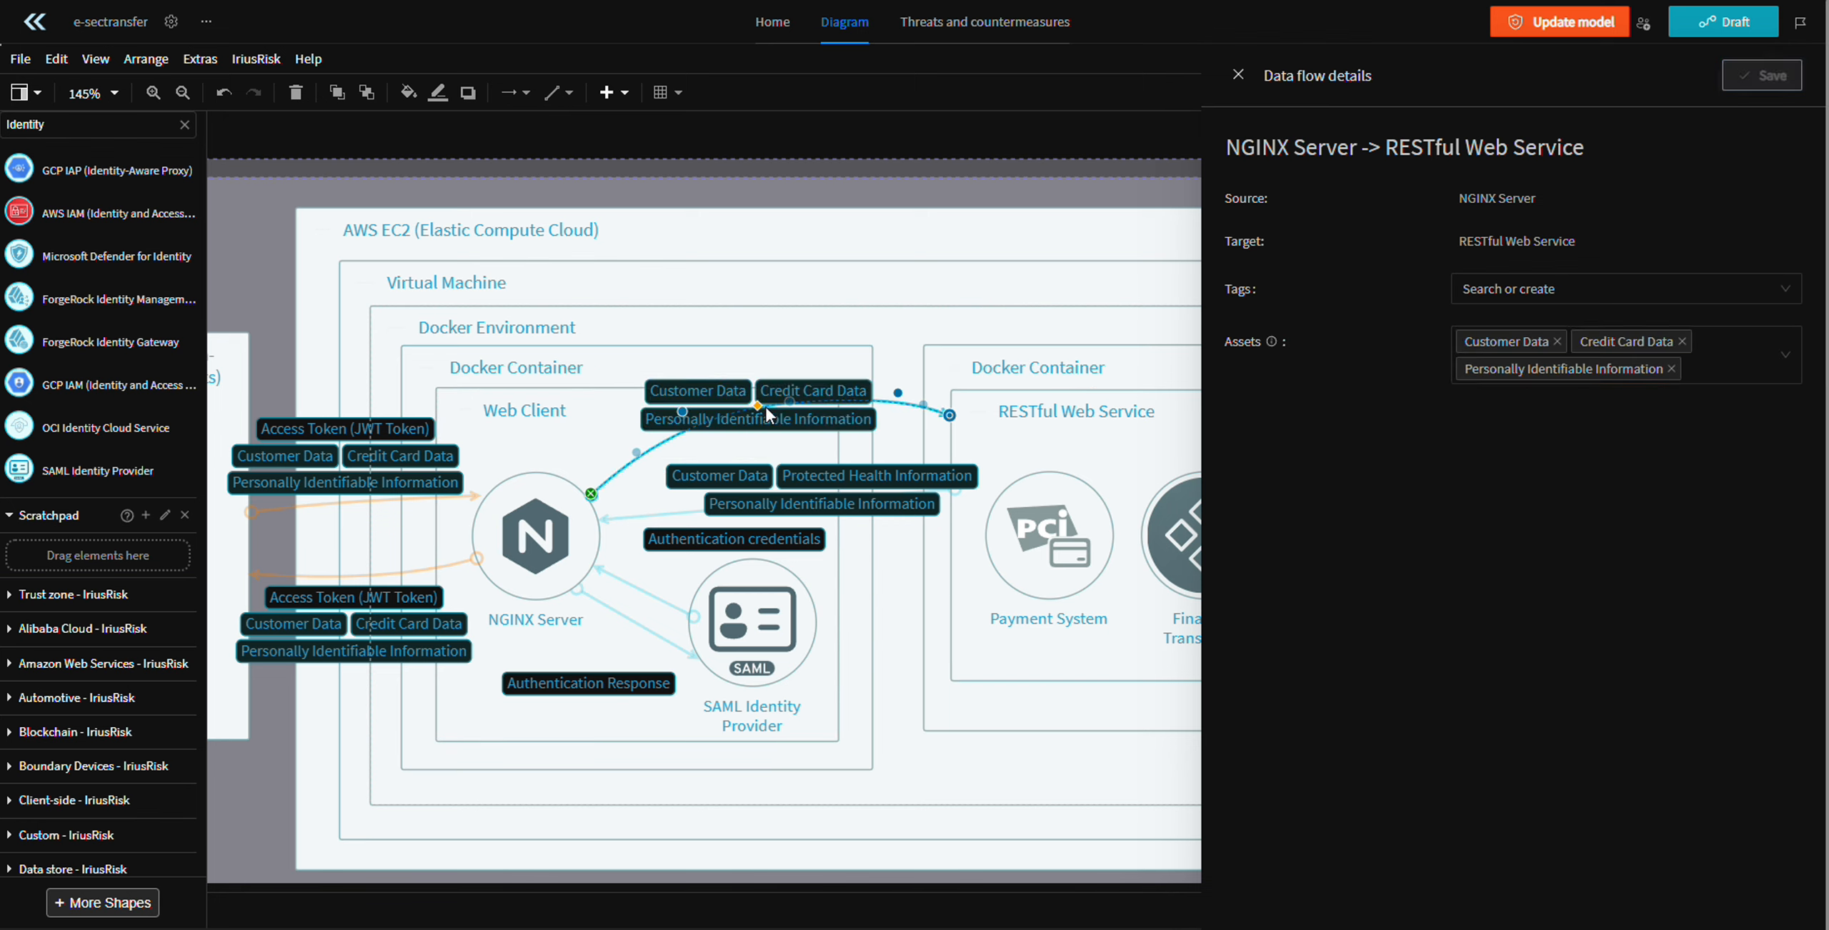
{"action": "scroll", "coordinate": [923, 415], "scroll_direction": "down", "scroll_amount": 2}
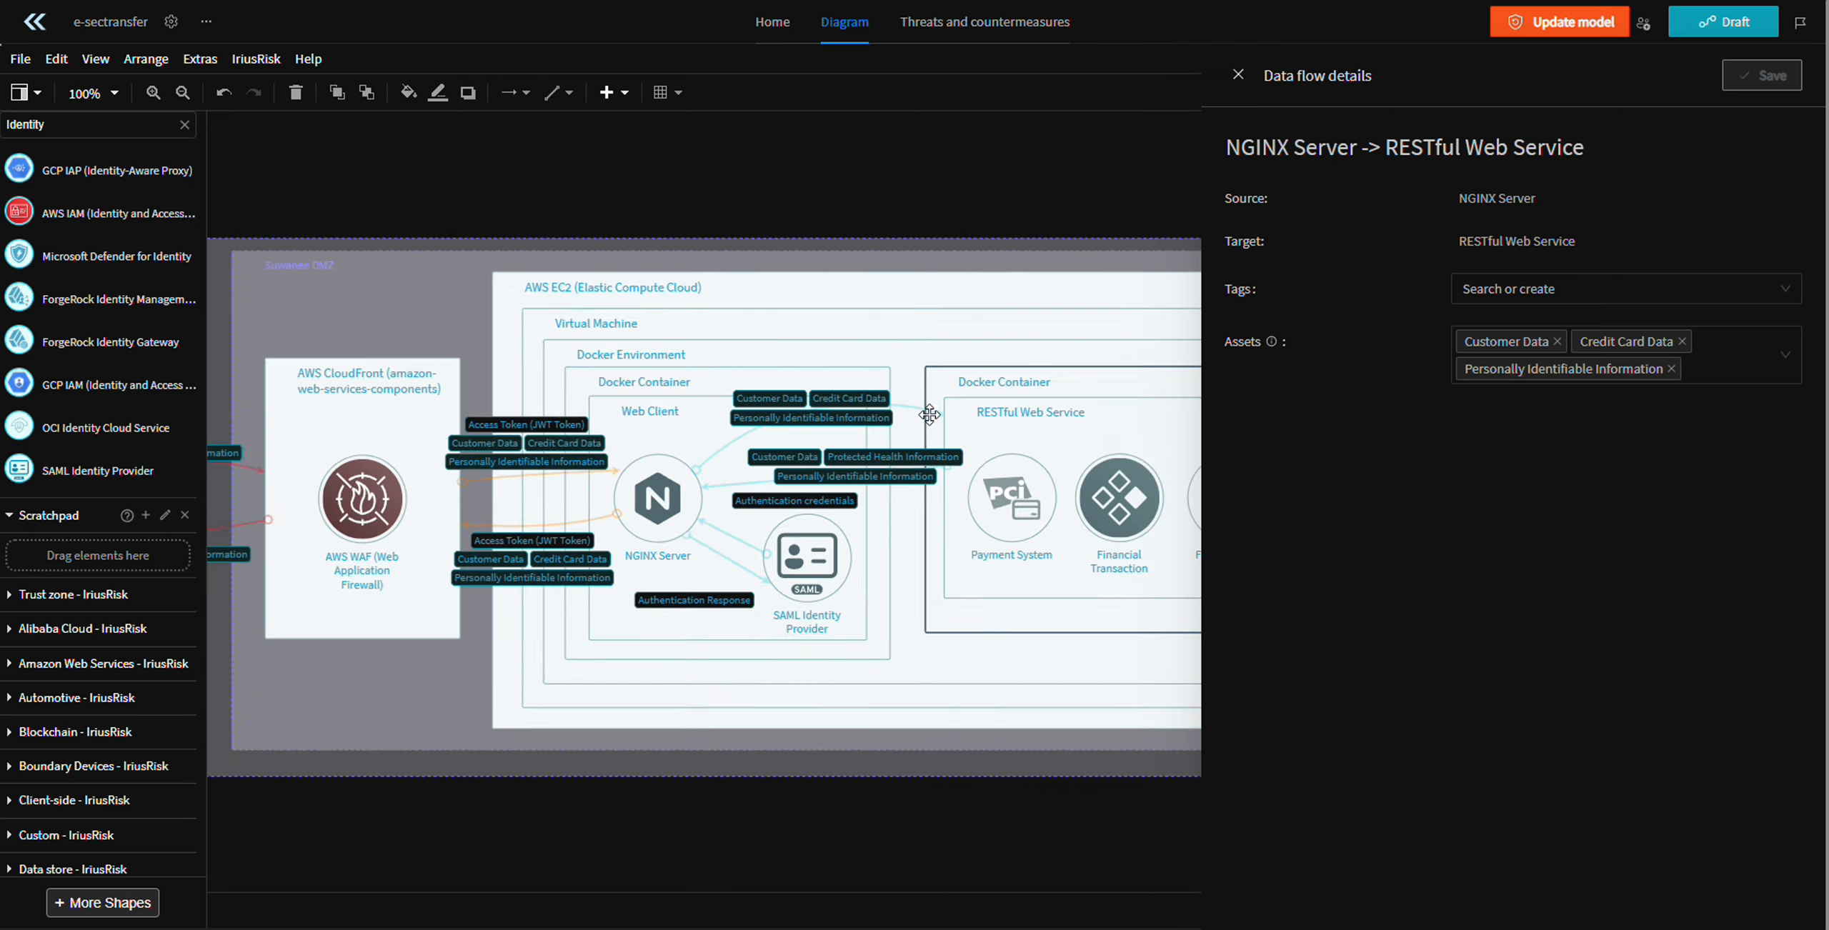
{"action": "scroll", "coordinate": [923, 414], "scroll_direction": "up", "scroll_amount": 2}
{"action": "scroll", "coordinate": [873, 408], "scroll_direction": "down", "scroll_amount": 2}
{"action": "scroll", "coordinate": [729, 584], "scroll_direction": "up", "scroll_amount": 2}
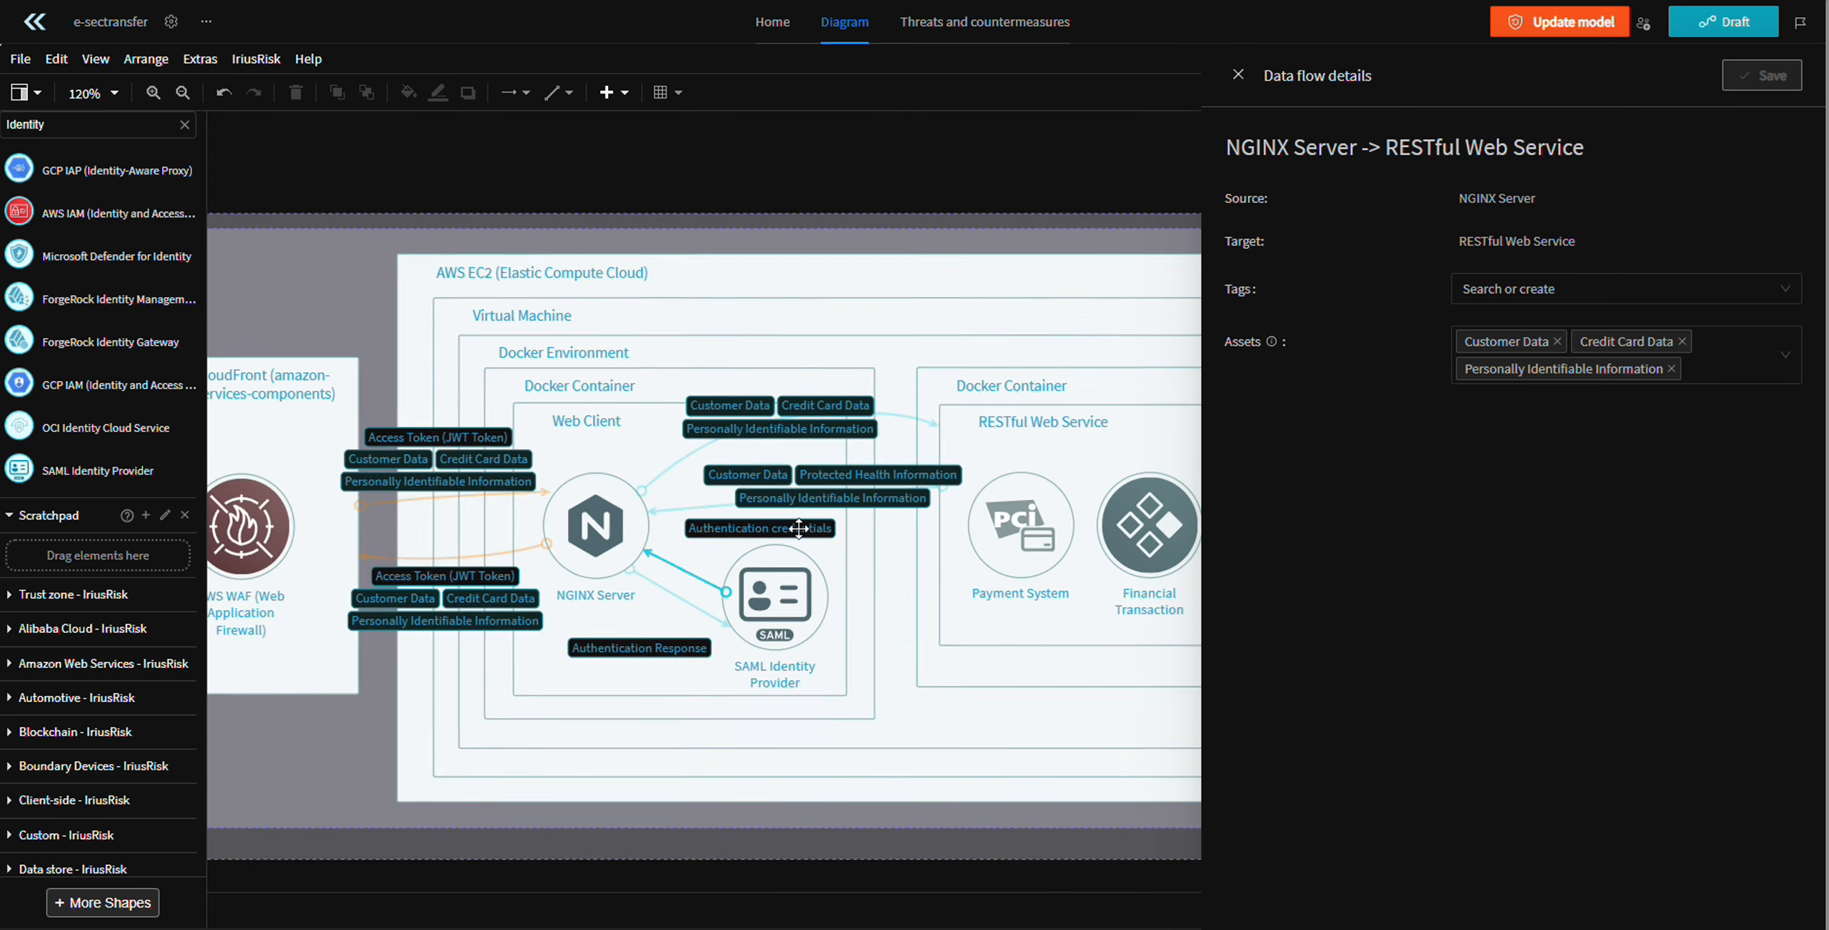
{"action": "left_click", "coordinate": [630, 602]}
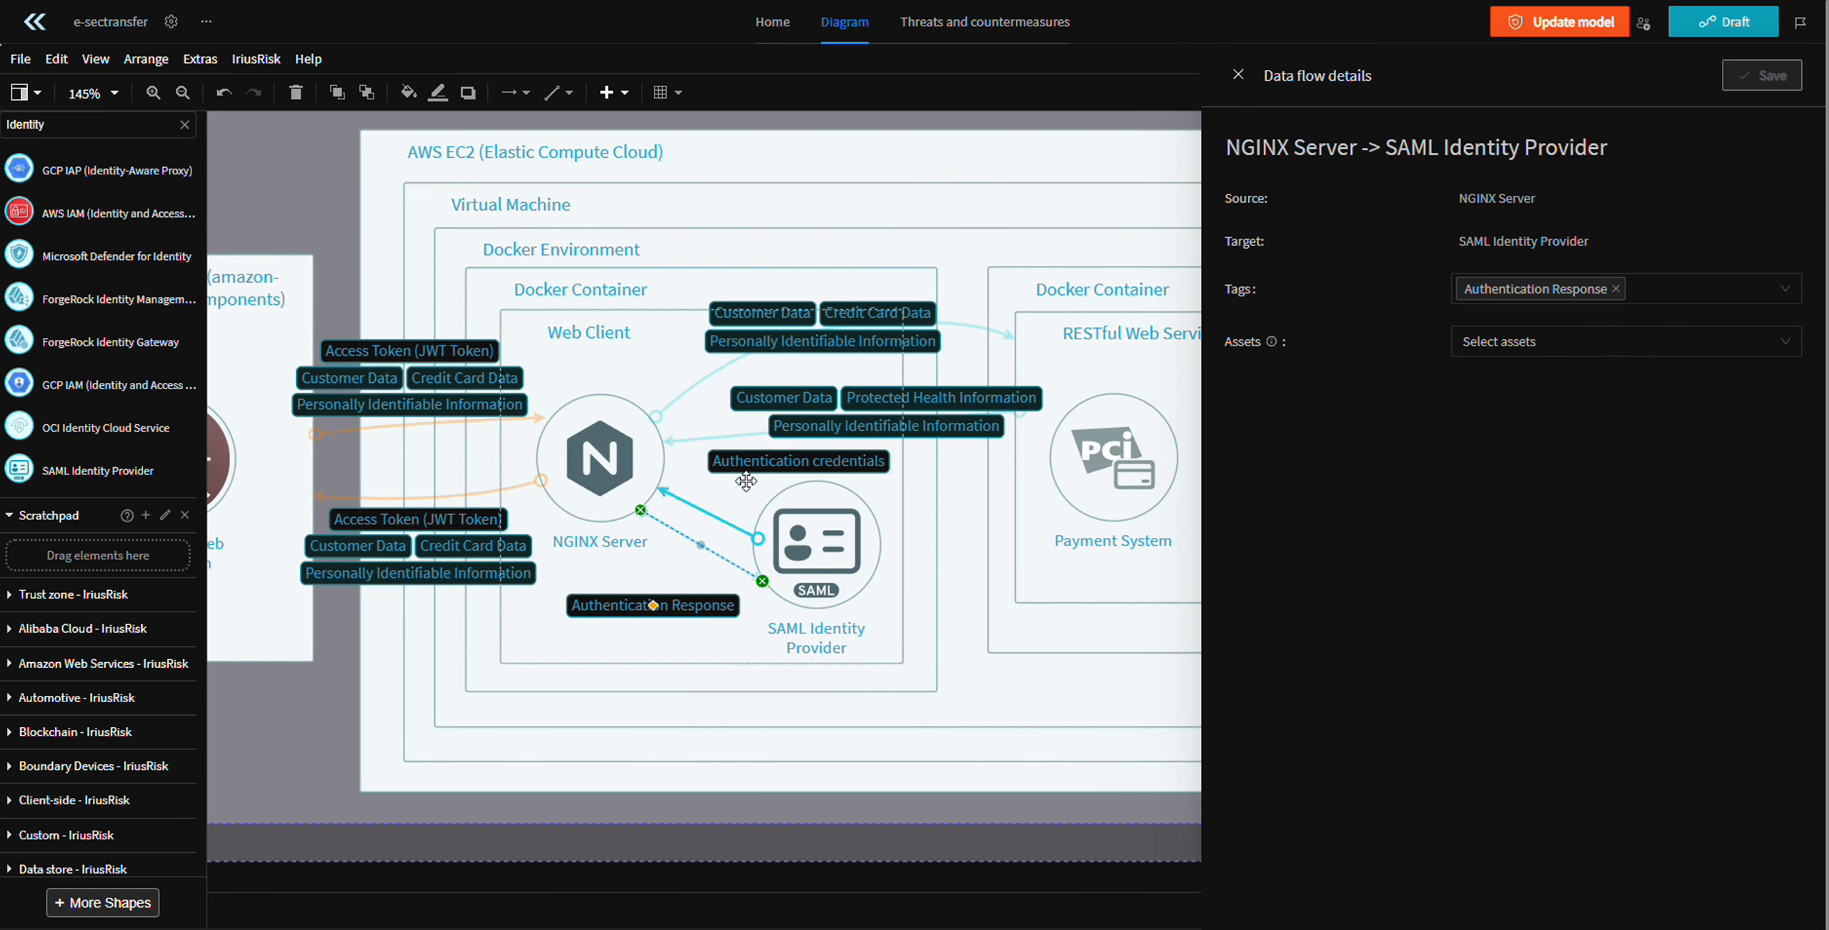
{"action": "left_click", "coordinate": [788, 460]}
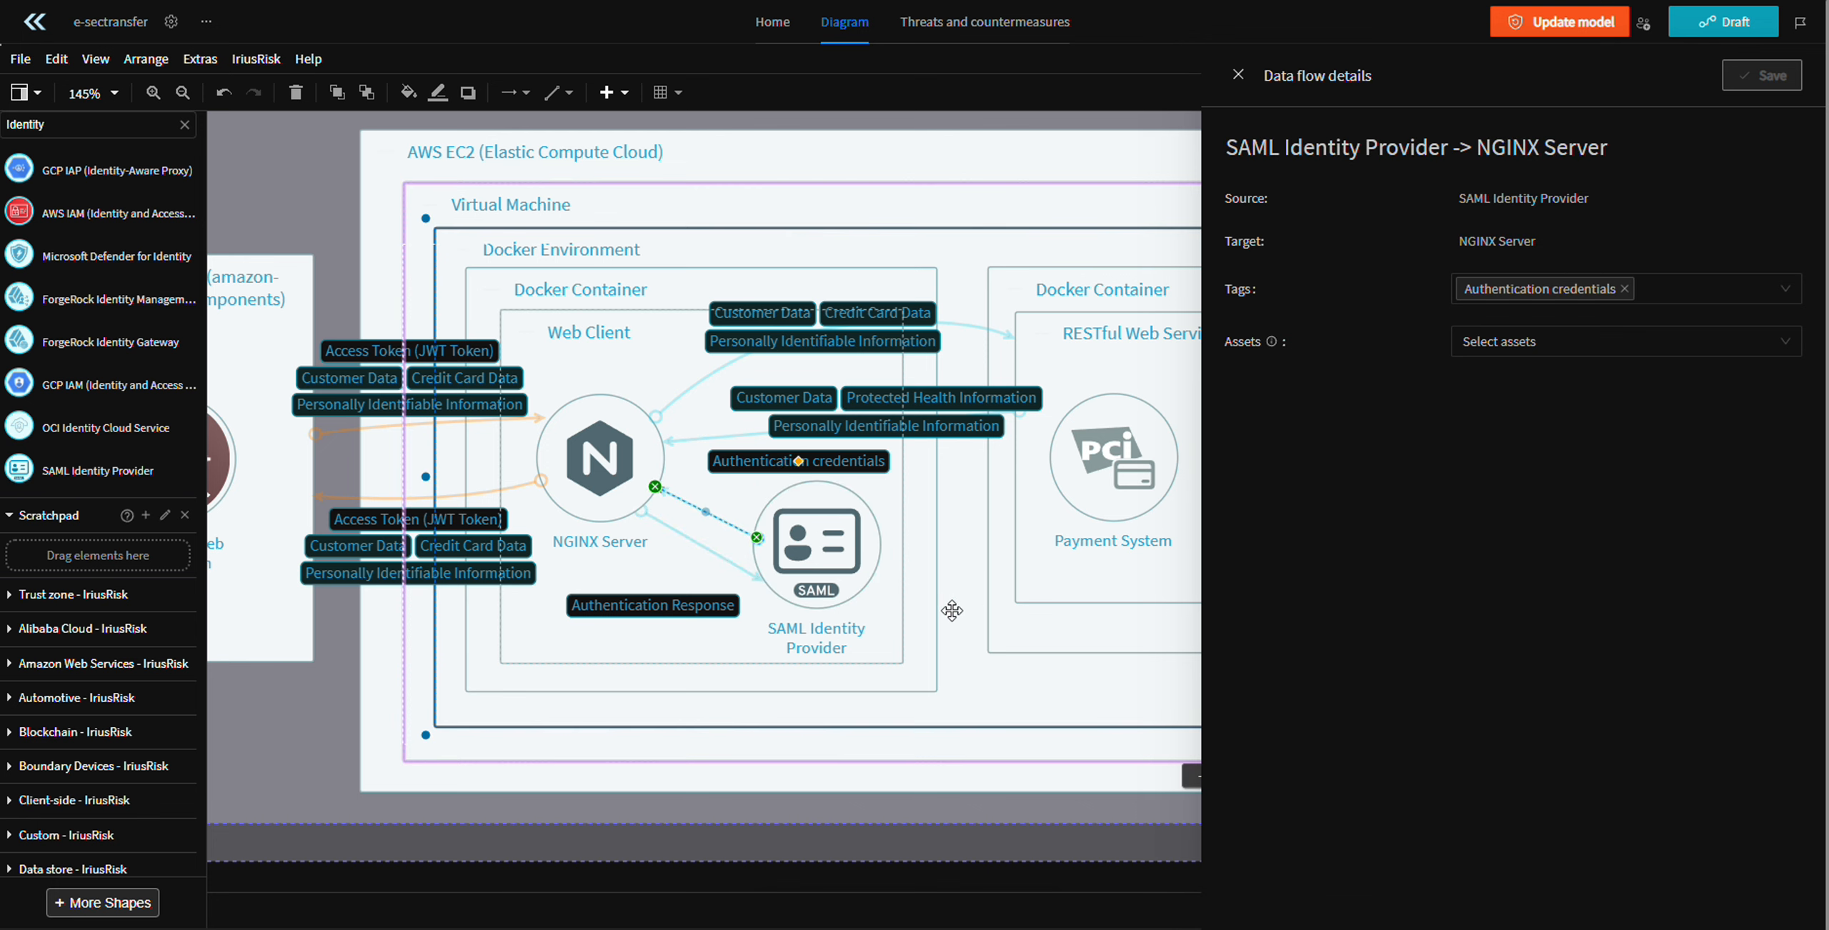
{"action": "left_click_drag", "start_coordinate": [965, 615], "coordinate": [965, 617]}
{"action": "key", "text": "ctrl+z"}
{"action": "scroll", "coordinate": [967, 567], "scroll_direction": "down", "scroll_amount": 1}
{"action": "left_click_drag", "start_coordinate": [1125, 564], "coordinate": [634, 574]}
{"action": "scroll", "coordinate": [606, 535], "scroll_direction": "down", "scroll_amount": 1}
{"action": "scroll", "coordinate": [786, 531], "scroll_direction": "up", "scroll_amount": 2}
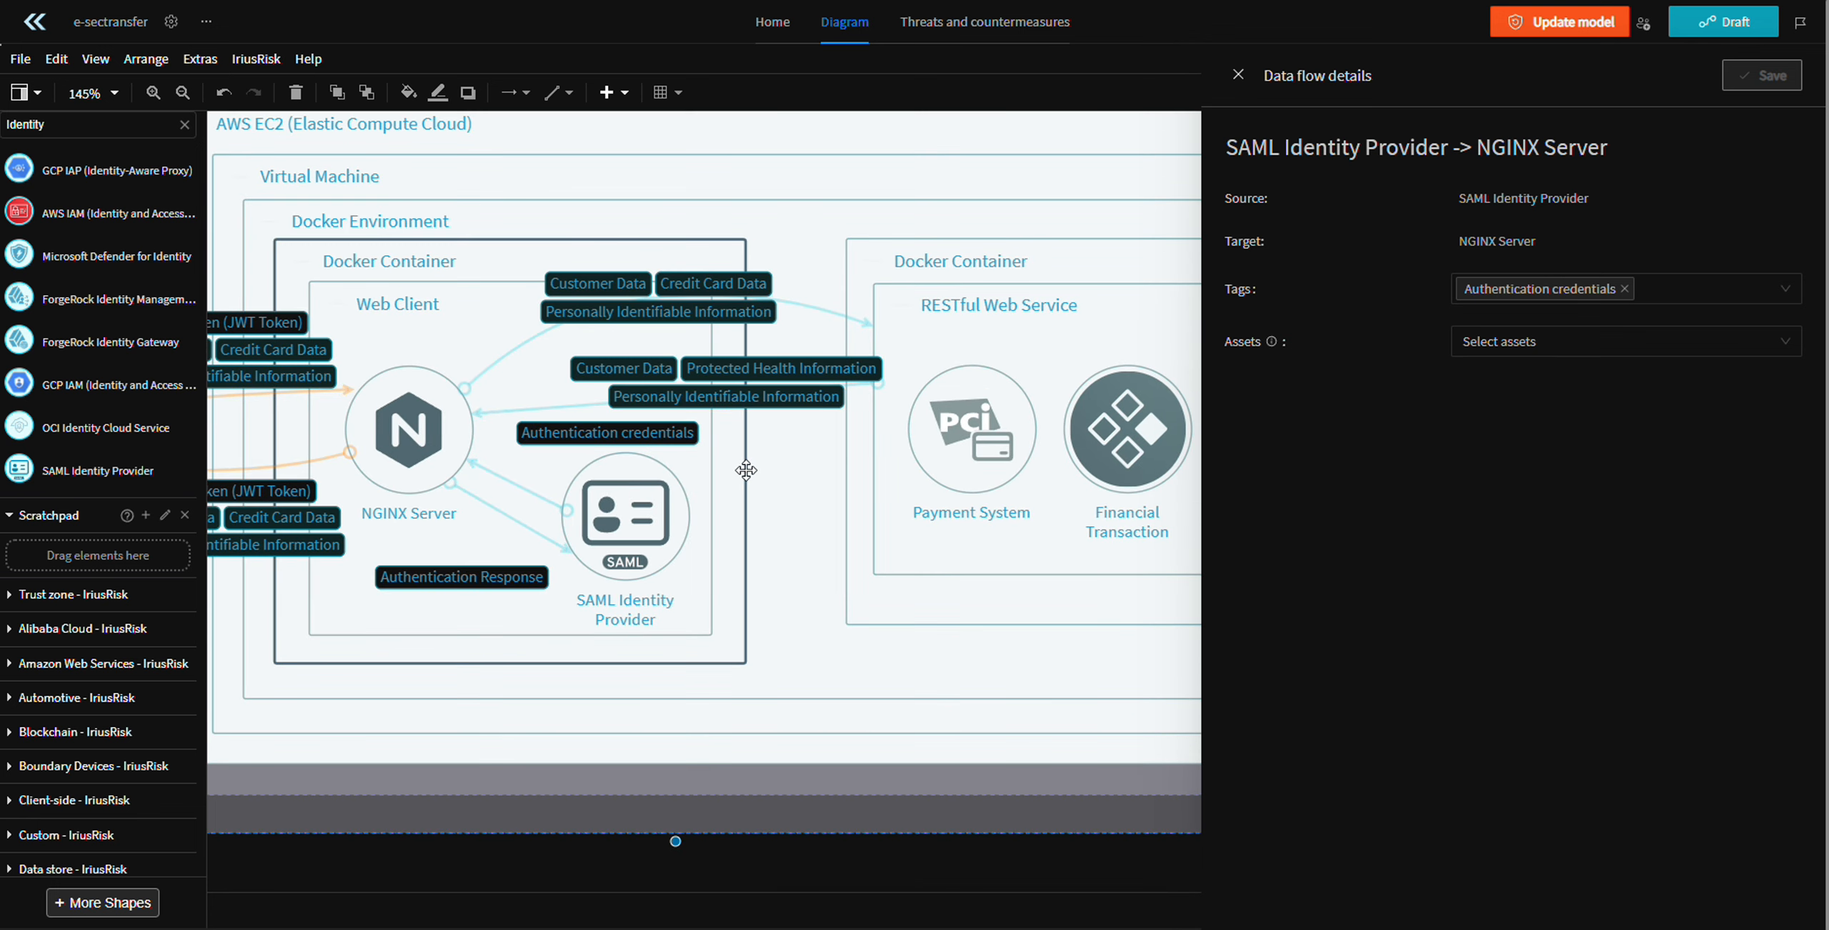
- Widen the Docker Container and Web Client boxes around the NGINX Server, and move the SAML Identity Provider right and slightly down
{"action": "left_click", "coordinate": [749, 464]}
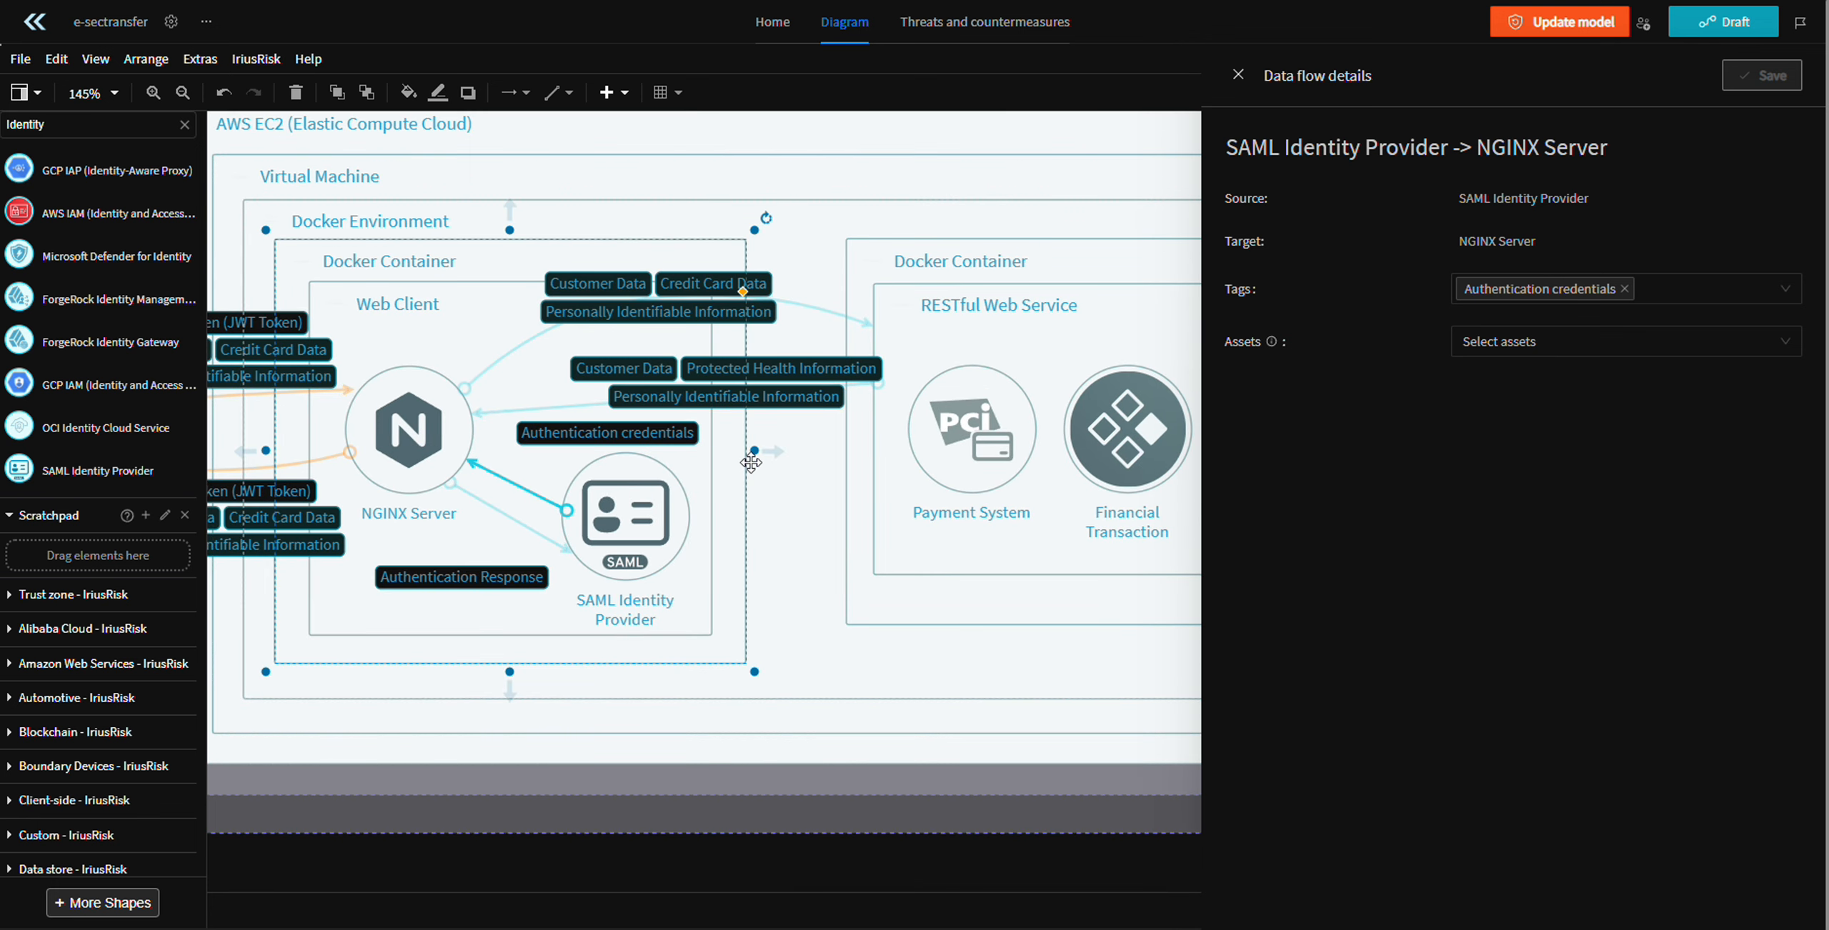
{"action": "mouse_move", "coordinate": [748, 452]}
{"action": "left_mouse_down"}
{"action": "mouse_move", "coordinate": [794, 451]}
{"action": "mouse_move", "coordinate": [759, 457]}
{"action": "left_mouse_up"}
{"action": "left_click", "coordinate": [712, 464]}
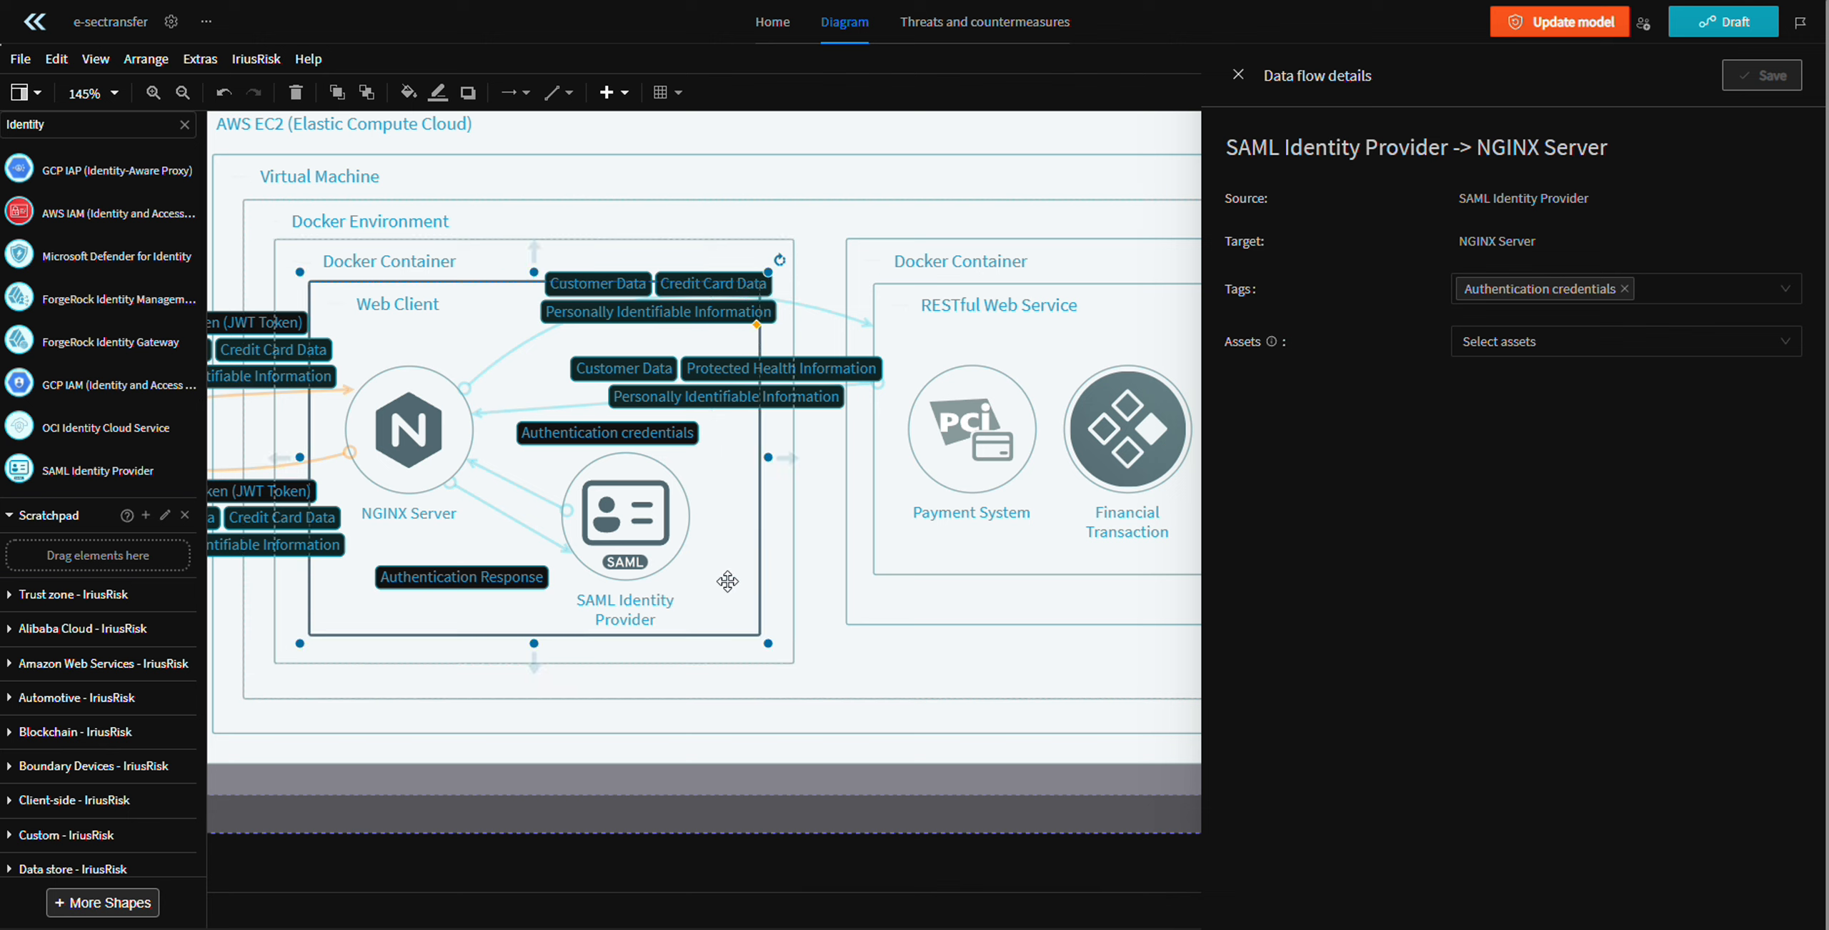
{"action": "left_click_drag", "start_coordinate": [614, 520], "coordinate": [670, 541]}
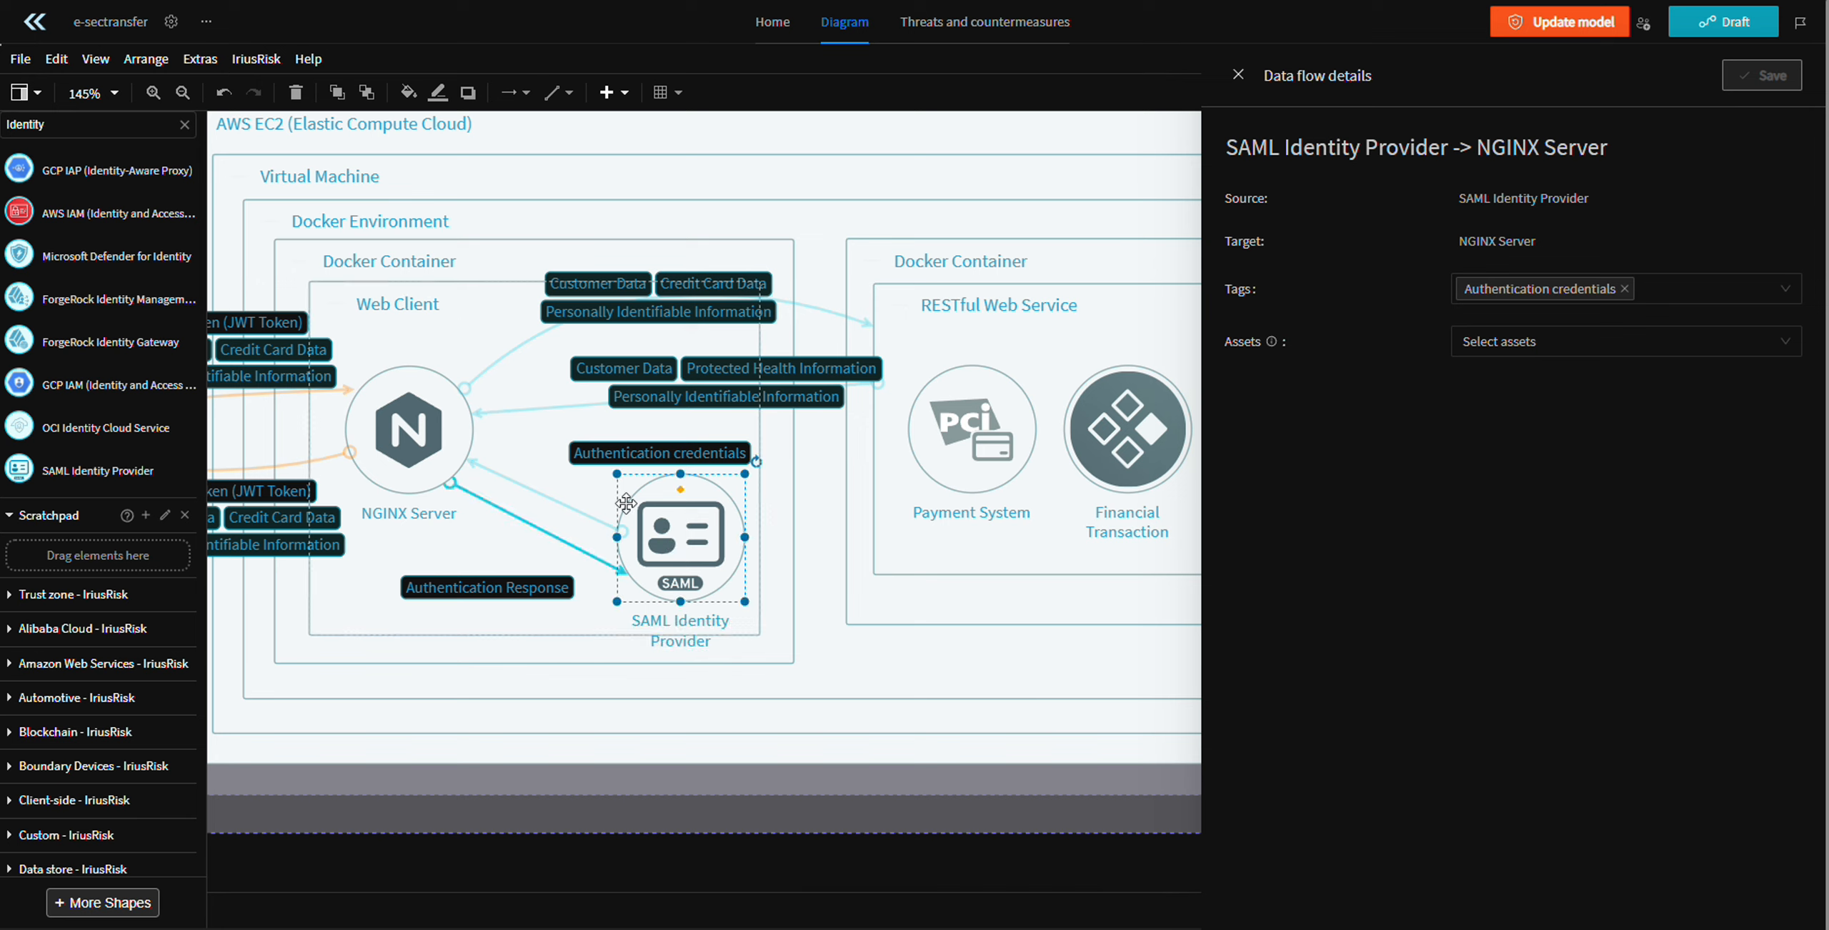
- Move the Authentication credentials and Authentication Response labels closer to their flows between the NGINX Server and the SAML Identity Provider
{"action": "mouse_move", "coordinate": [574, 476]}
{"action": "left_mouse_down"}
{"action": "mouse_move", "coordinate": [542, 480]}
{"action": "mouse_move", "coordinate": [572, 463]}
{"action": "left_mouse_up"}
{"action": "left_click_drag", "start_coordinate": [487, 592], "coordinate": [511, 552]}
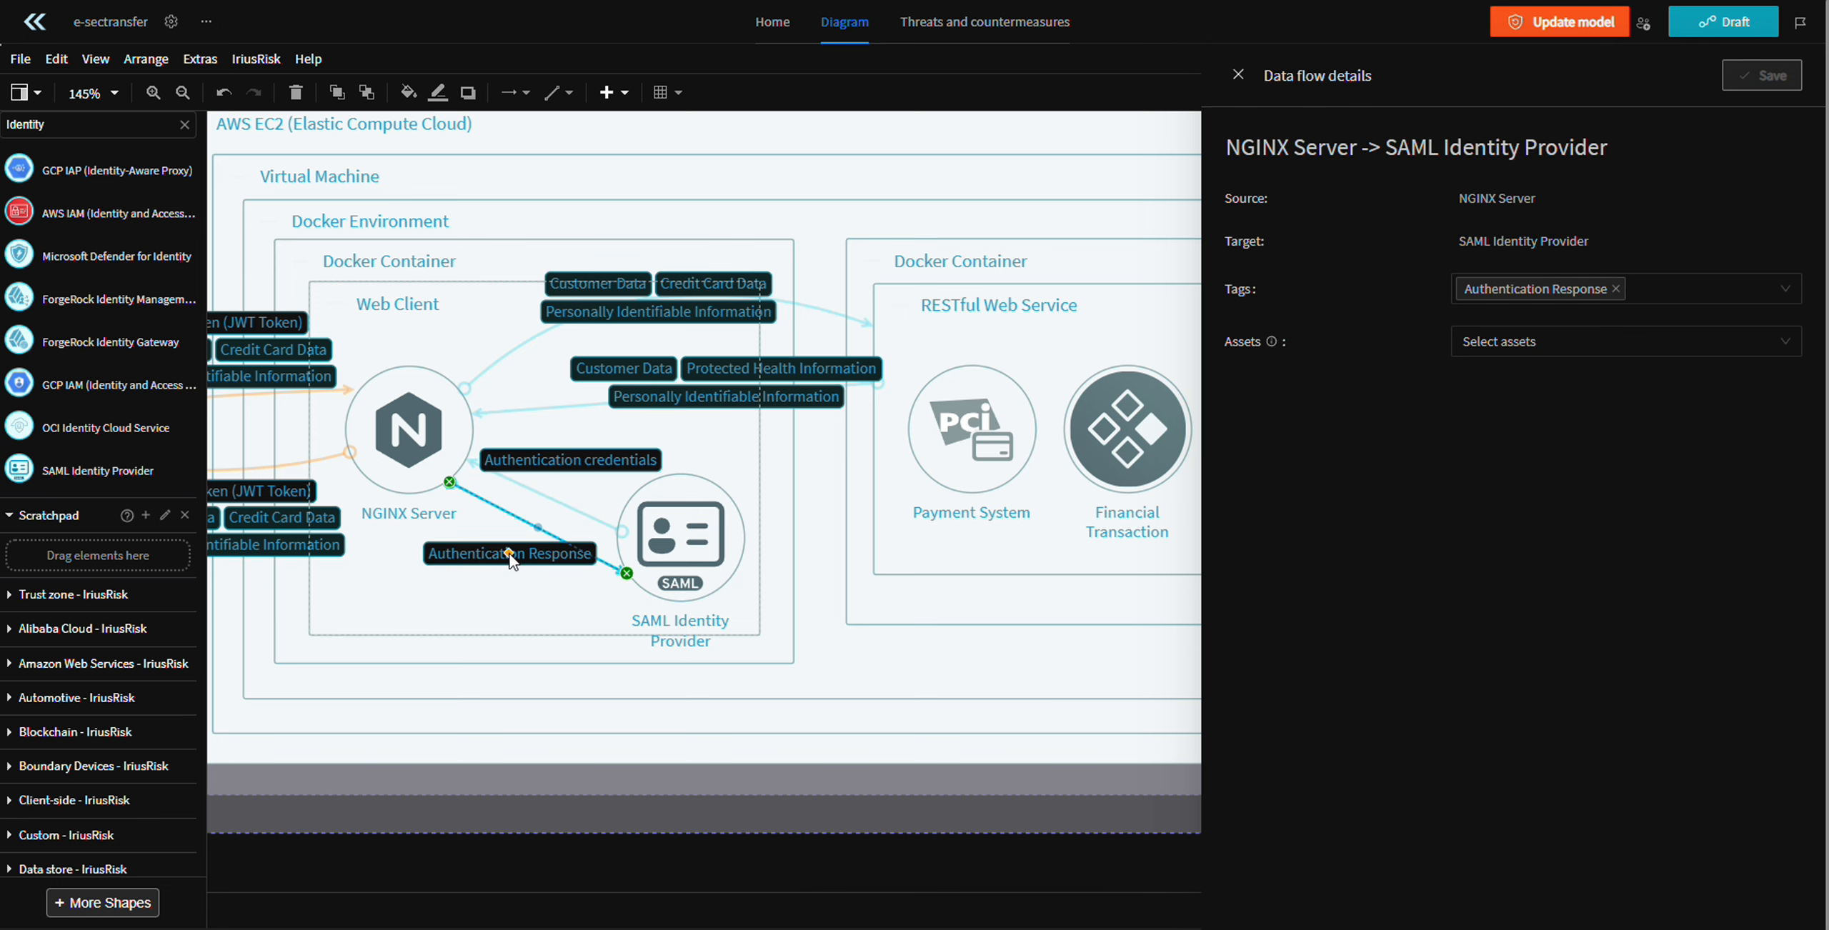
{"action": "scroll", "coordinate": [715, 557], "scroll_direction": "down", "scroll_amount": 1}
{"action": "left_click", "coordinate": [833, 850]}
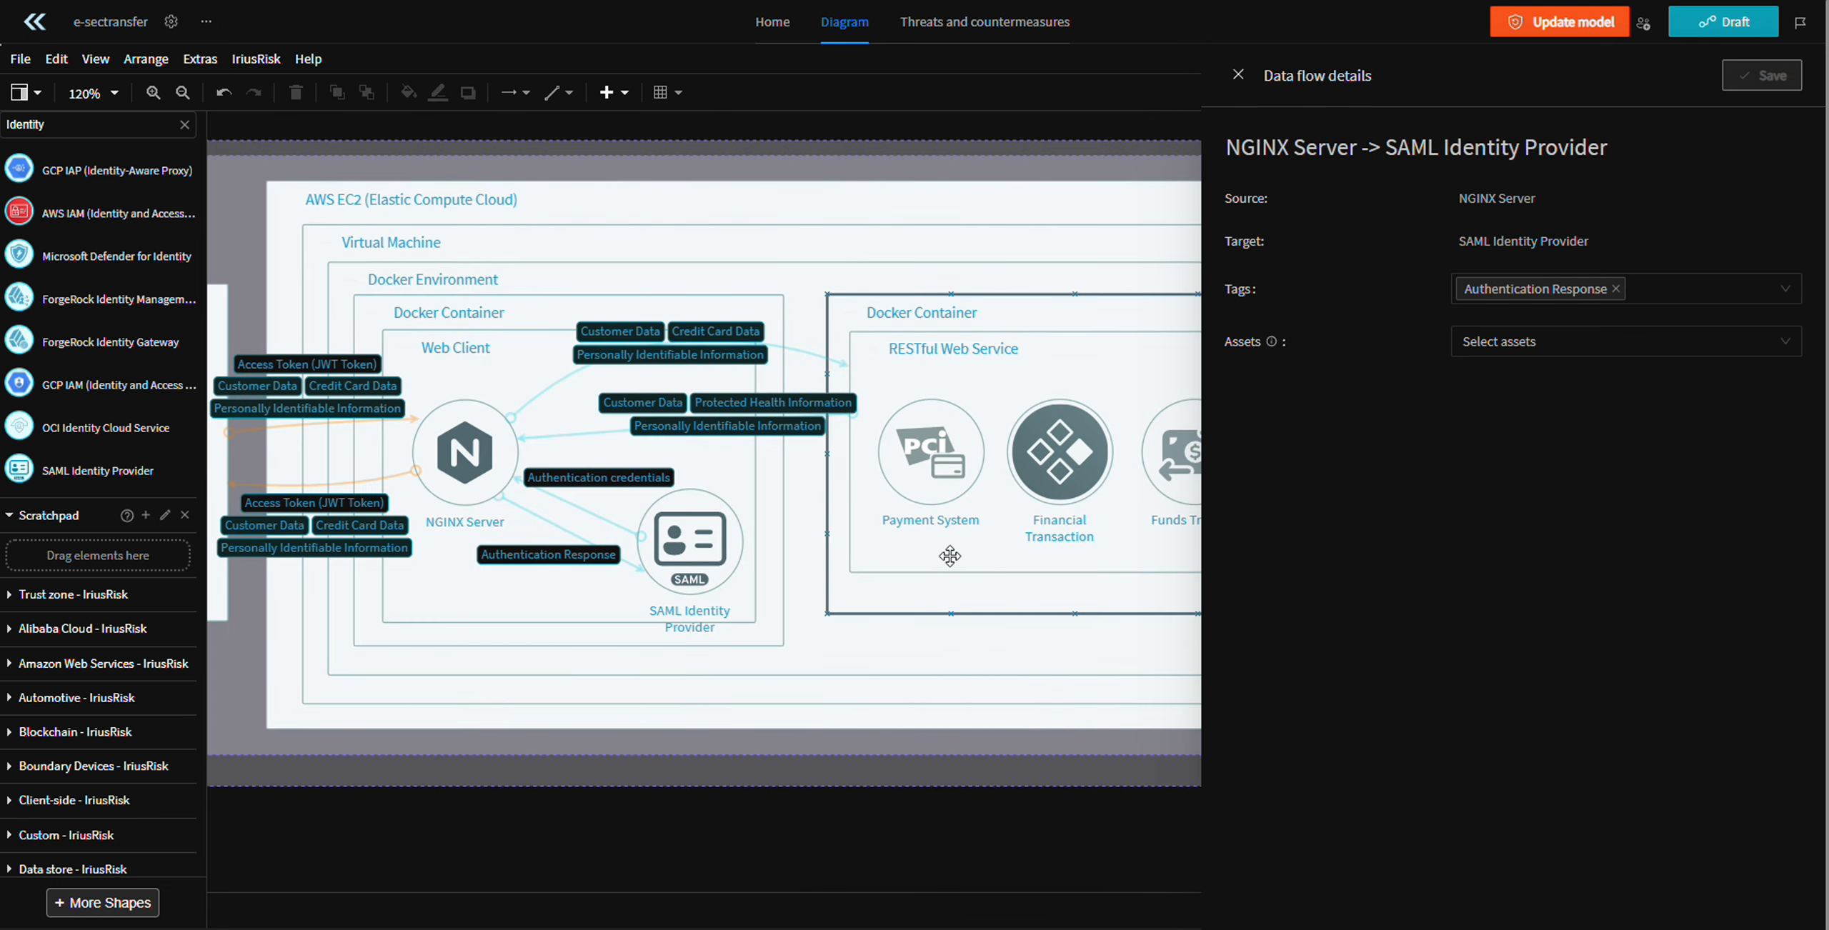
- Nudge the PostgreSQL to Funds Transfer label slightly down and the Funds Transfer to PostgreSQL label slightly up
{"action": "left_click_drag", "start_coordinate": [784, 510], "coordinate": [636, 511]}
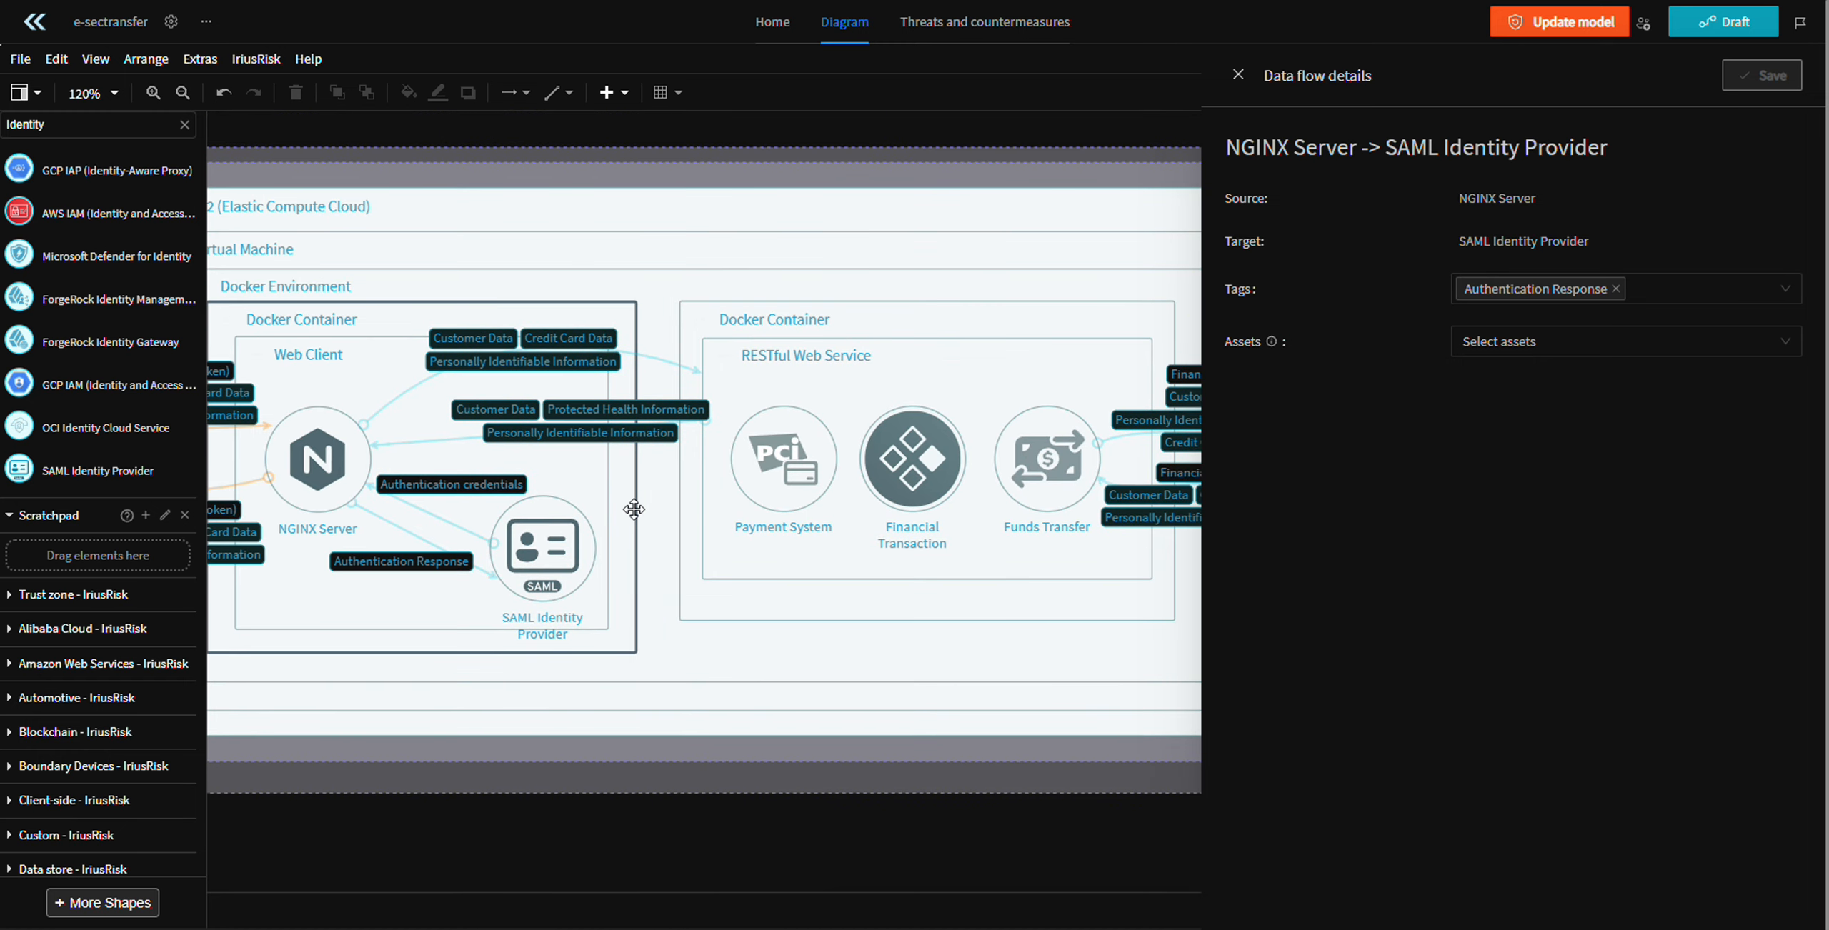
{"action": "scroll", "coordinate": [818, 493], "scroll_direction": "down", "scroll_amount": 1}
{"action": "scroll", "coordinate": [816, 508], "scroll_direction": "up", "scroll_amount": 1}
{"action": "left_click_drag", "start_coordinate": [831, 561], "coordinate": [433, 555]}
{"action": "left_click", "coordinate": [812, 496]}
{"action": "left_click_drag", "start_coordinate": [813, 495], "coordinate": [806, 506]}
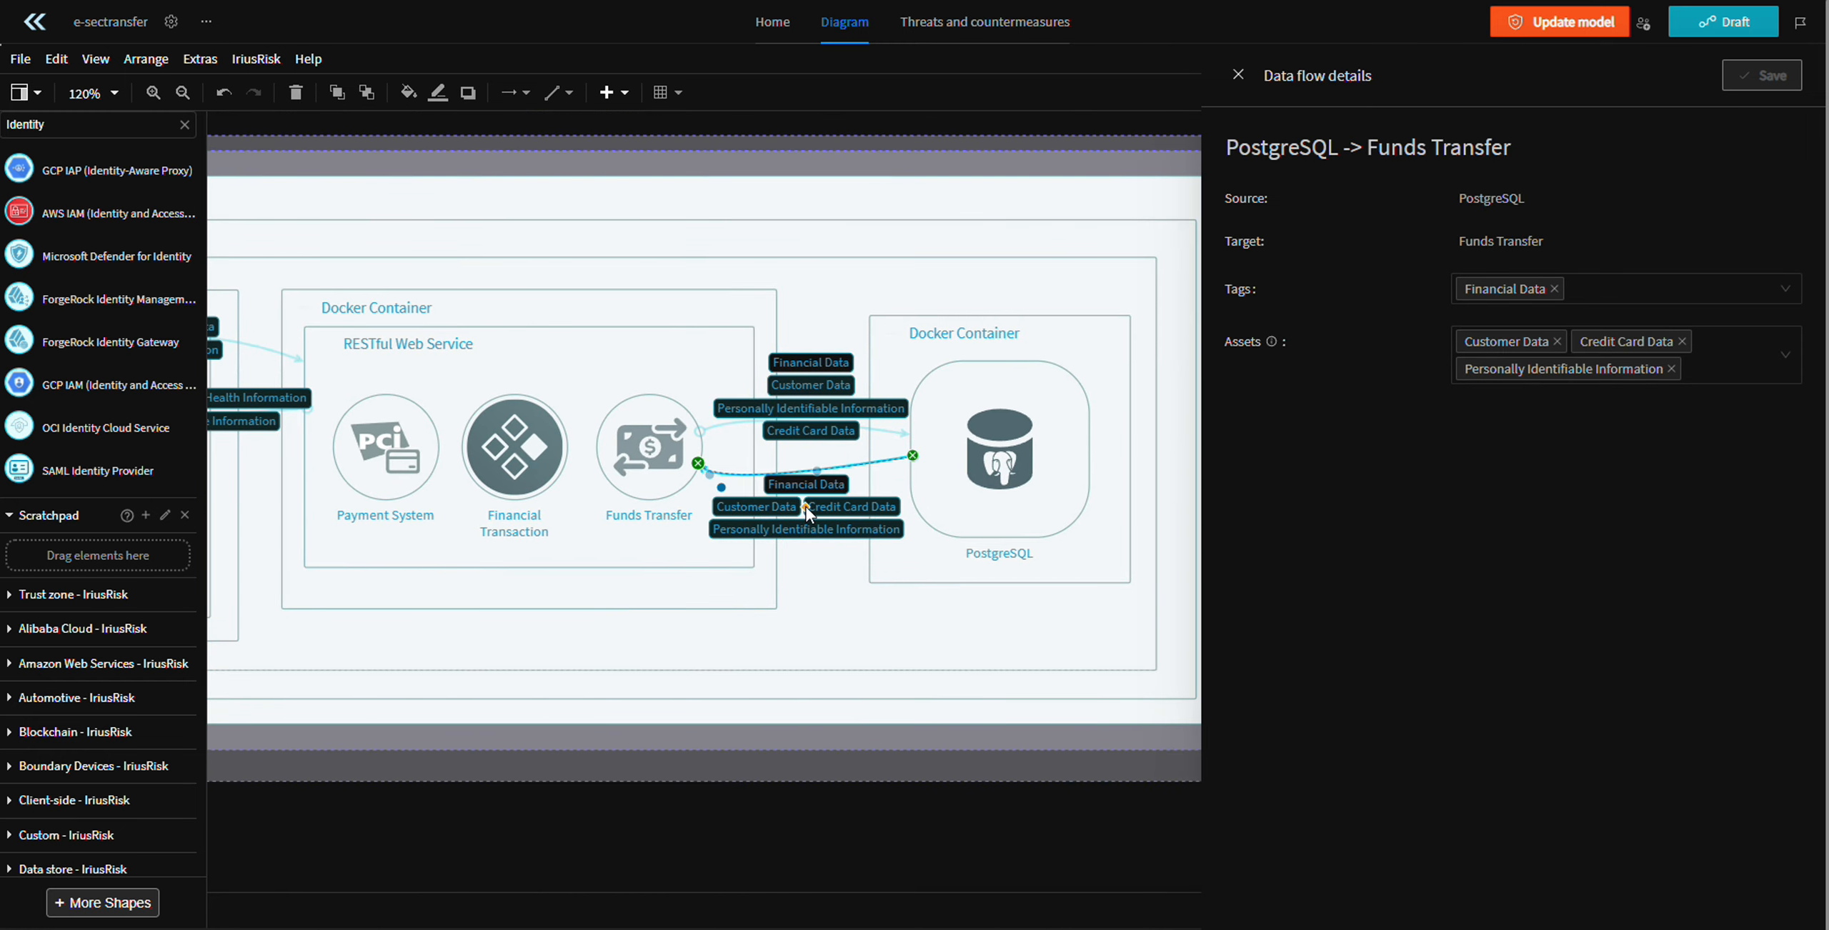
{"action": "left_click_drag", "start_coordinate": [810, 396], "coordinate": [802, 381]}
- Set the line colour of the SAML Identity Provider to NGINX Server flow to lime green
{"action": "scroll", "coordinate": [703, 502], "scroll_direction": "down", "scroll_amount": 1}
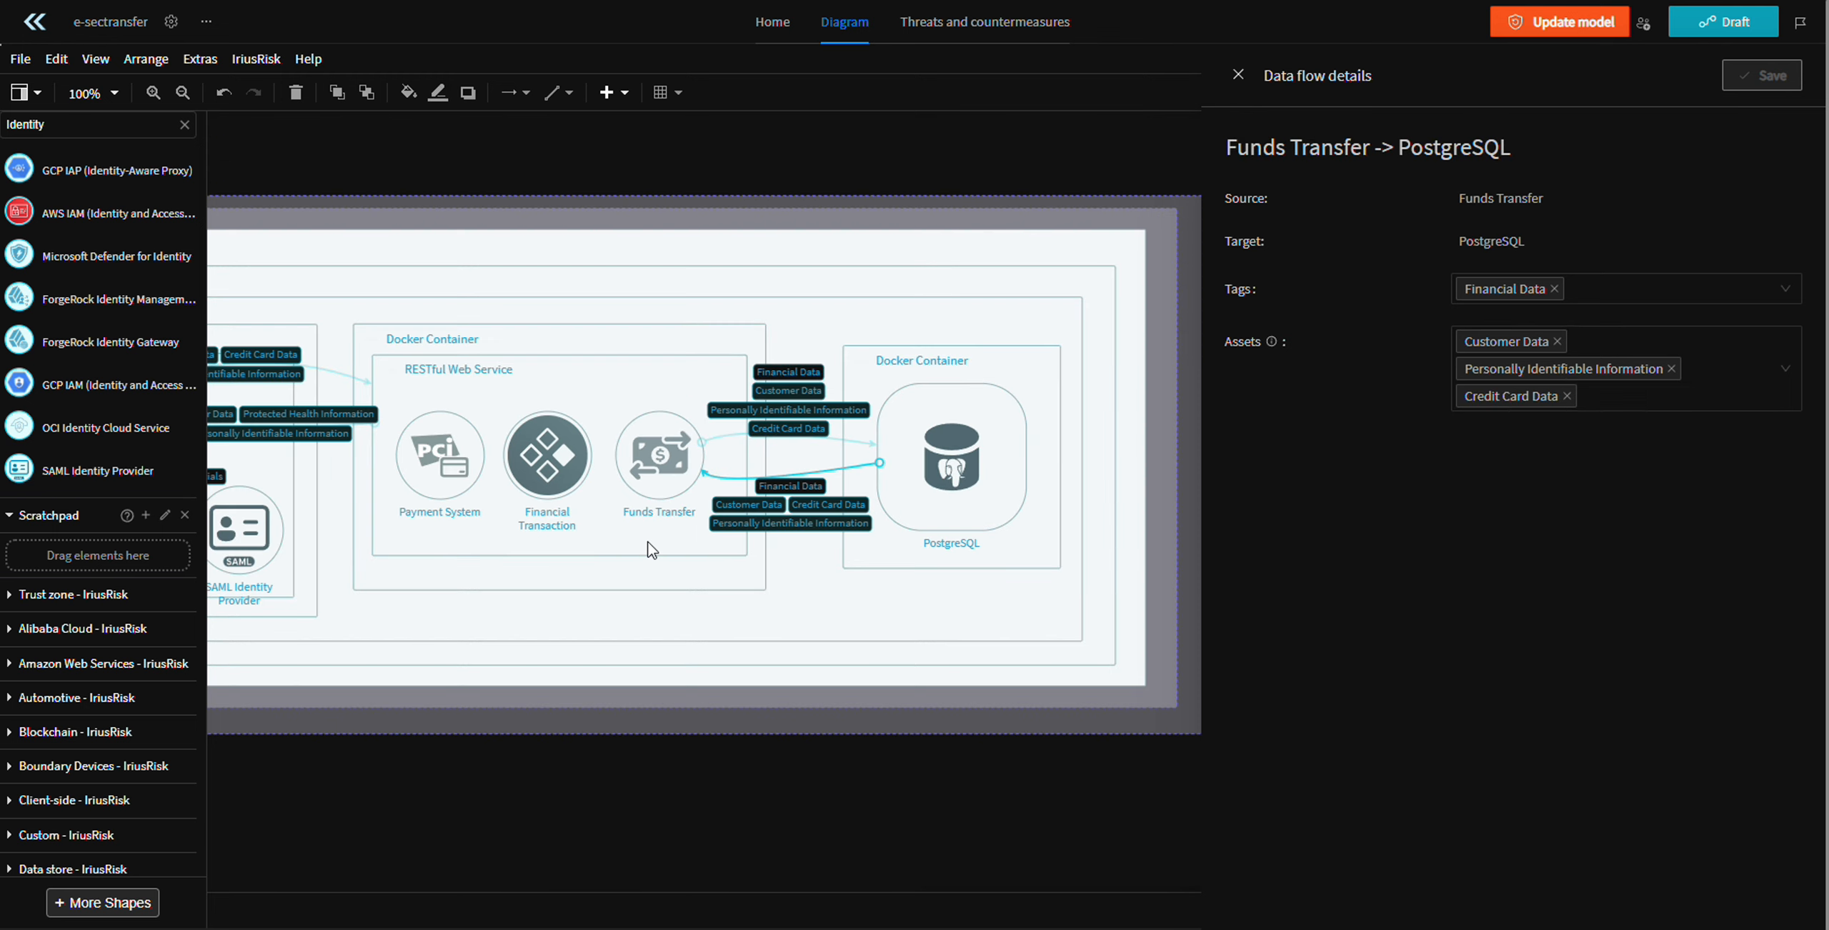
{"action": "left_click_drag", "start_coordinate": [650, 556], "coordinate": [1199, 525]}
{"action": "scroll", "coordinate": [679, 470], "scroll_direction": "up", "scroll_amount": 1}
{"action": "left_click", "coordinate": [689, 469]}
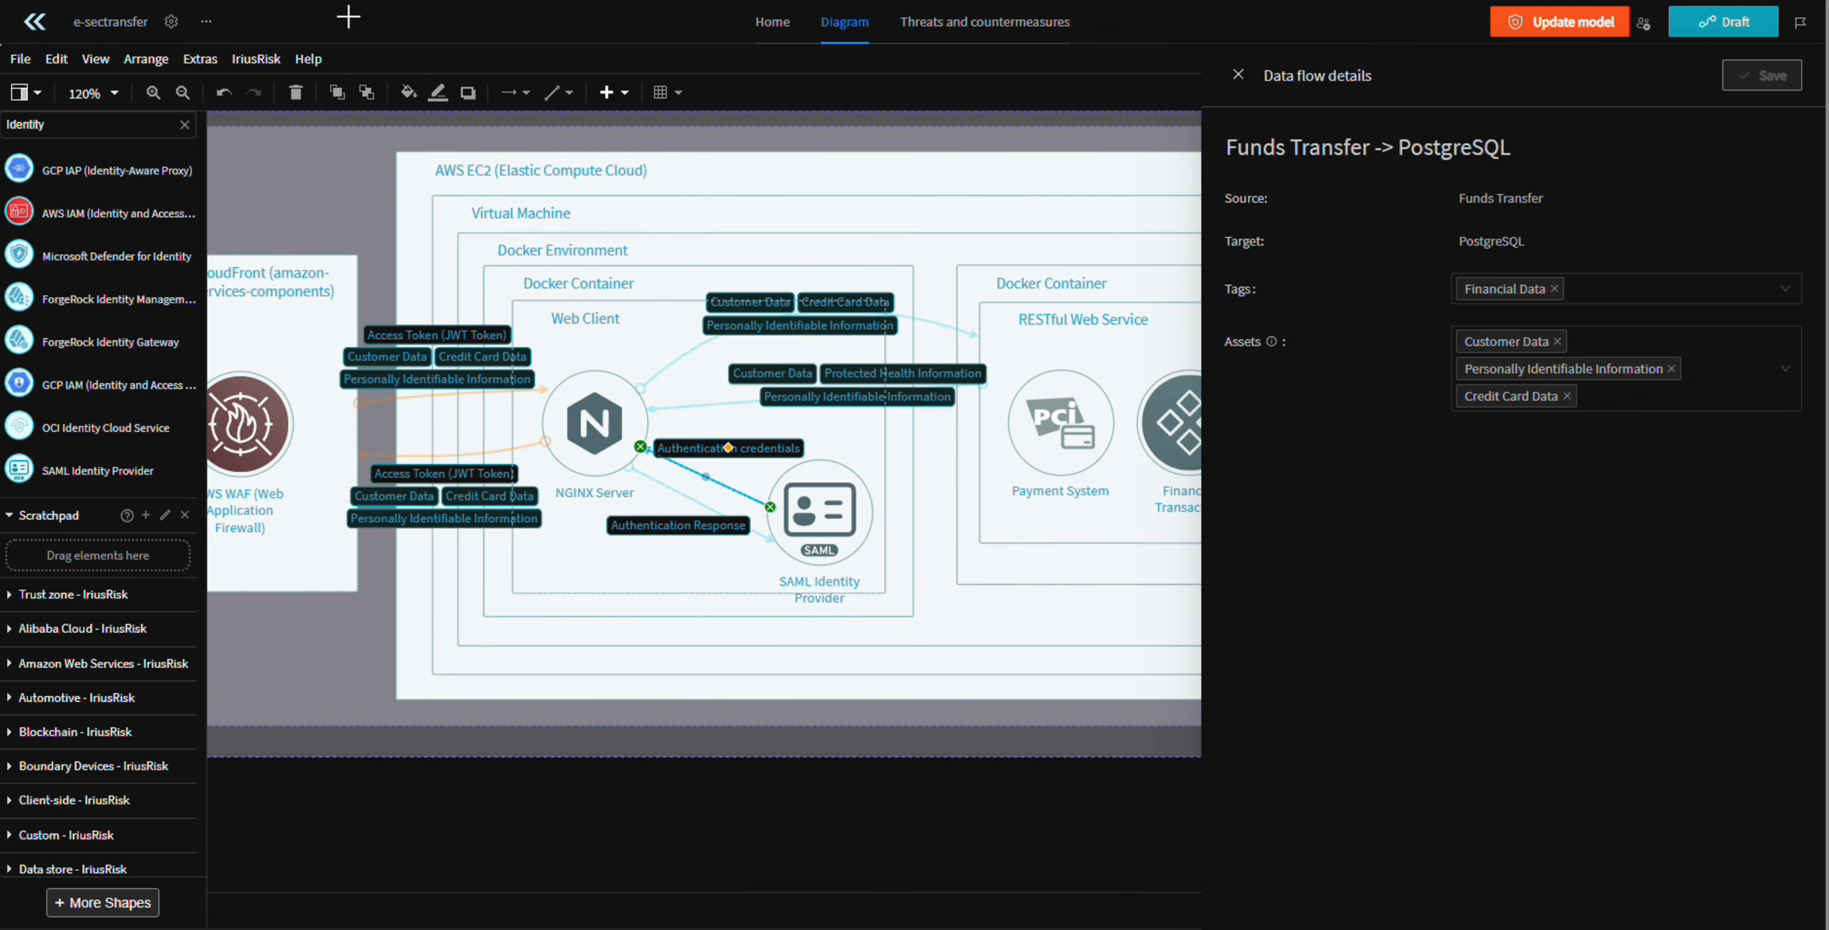
{"action": "left_click", "coordinate": [438, 93]}
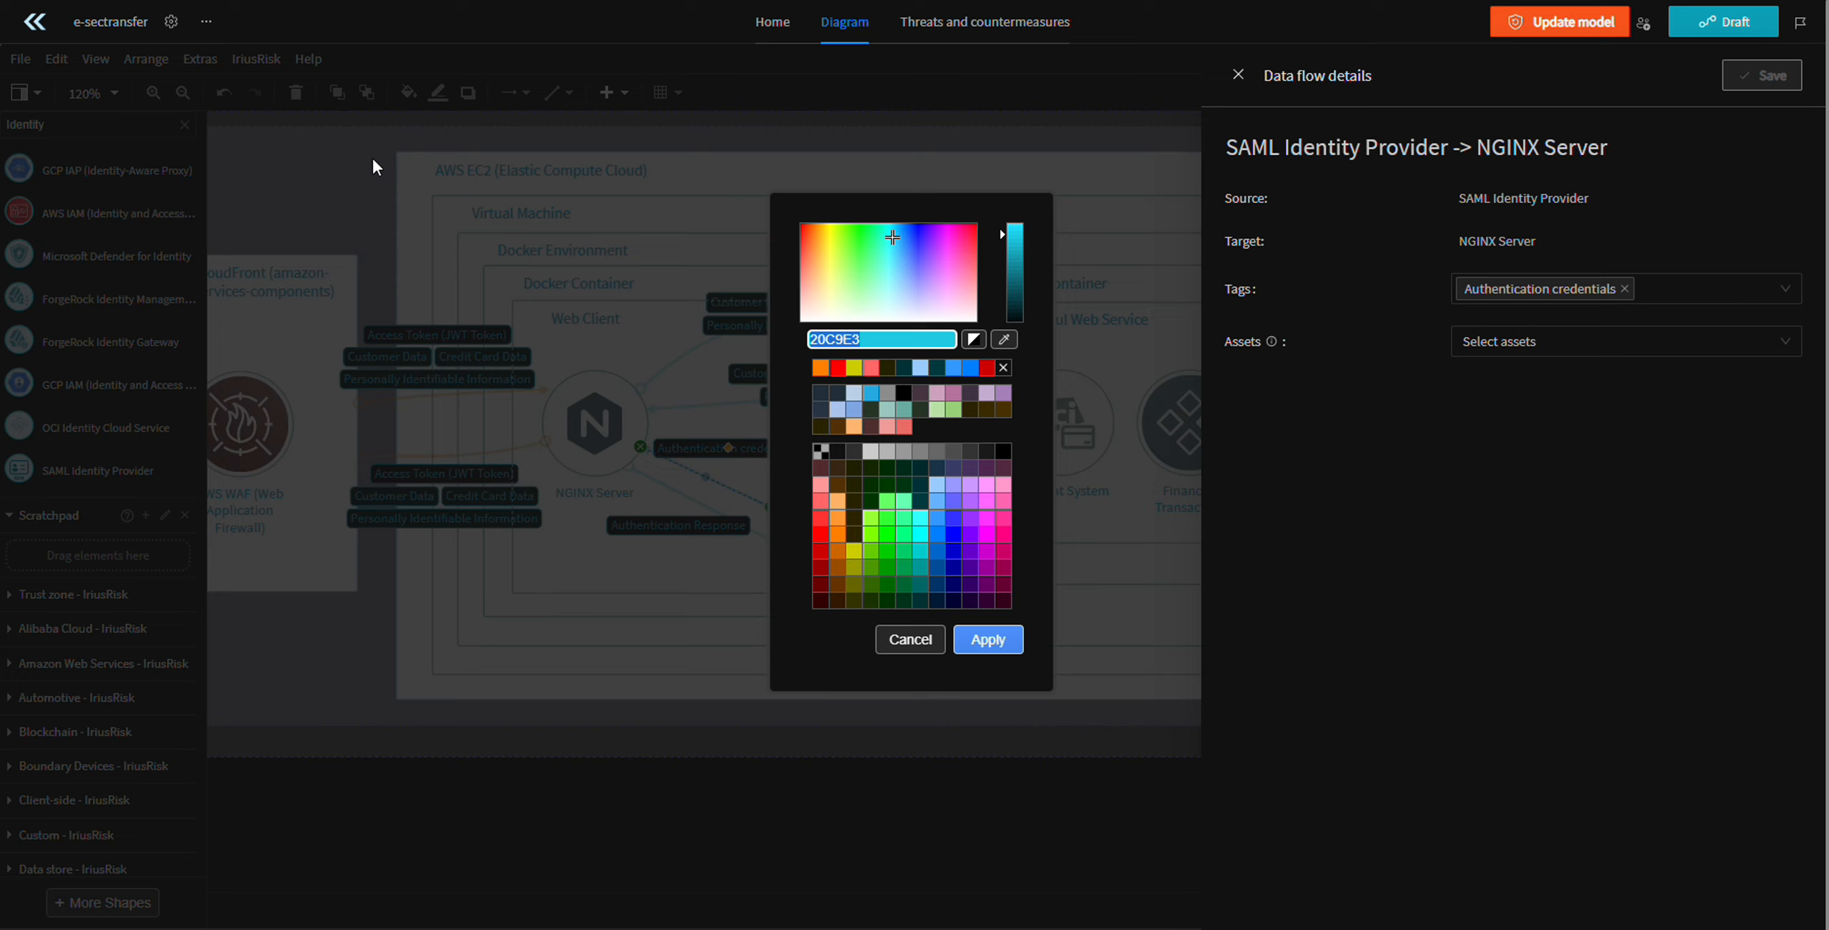
{"action": "left_click", "coordinate": [886, 543]}
{"action": "left_click", "coordinate": [871, 538]}
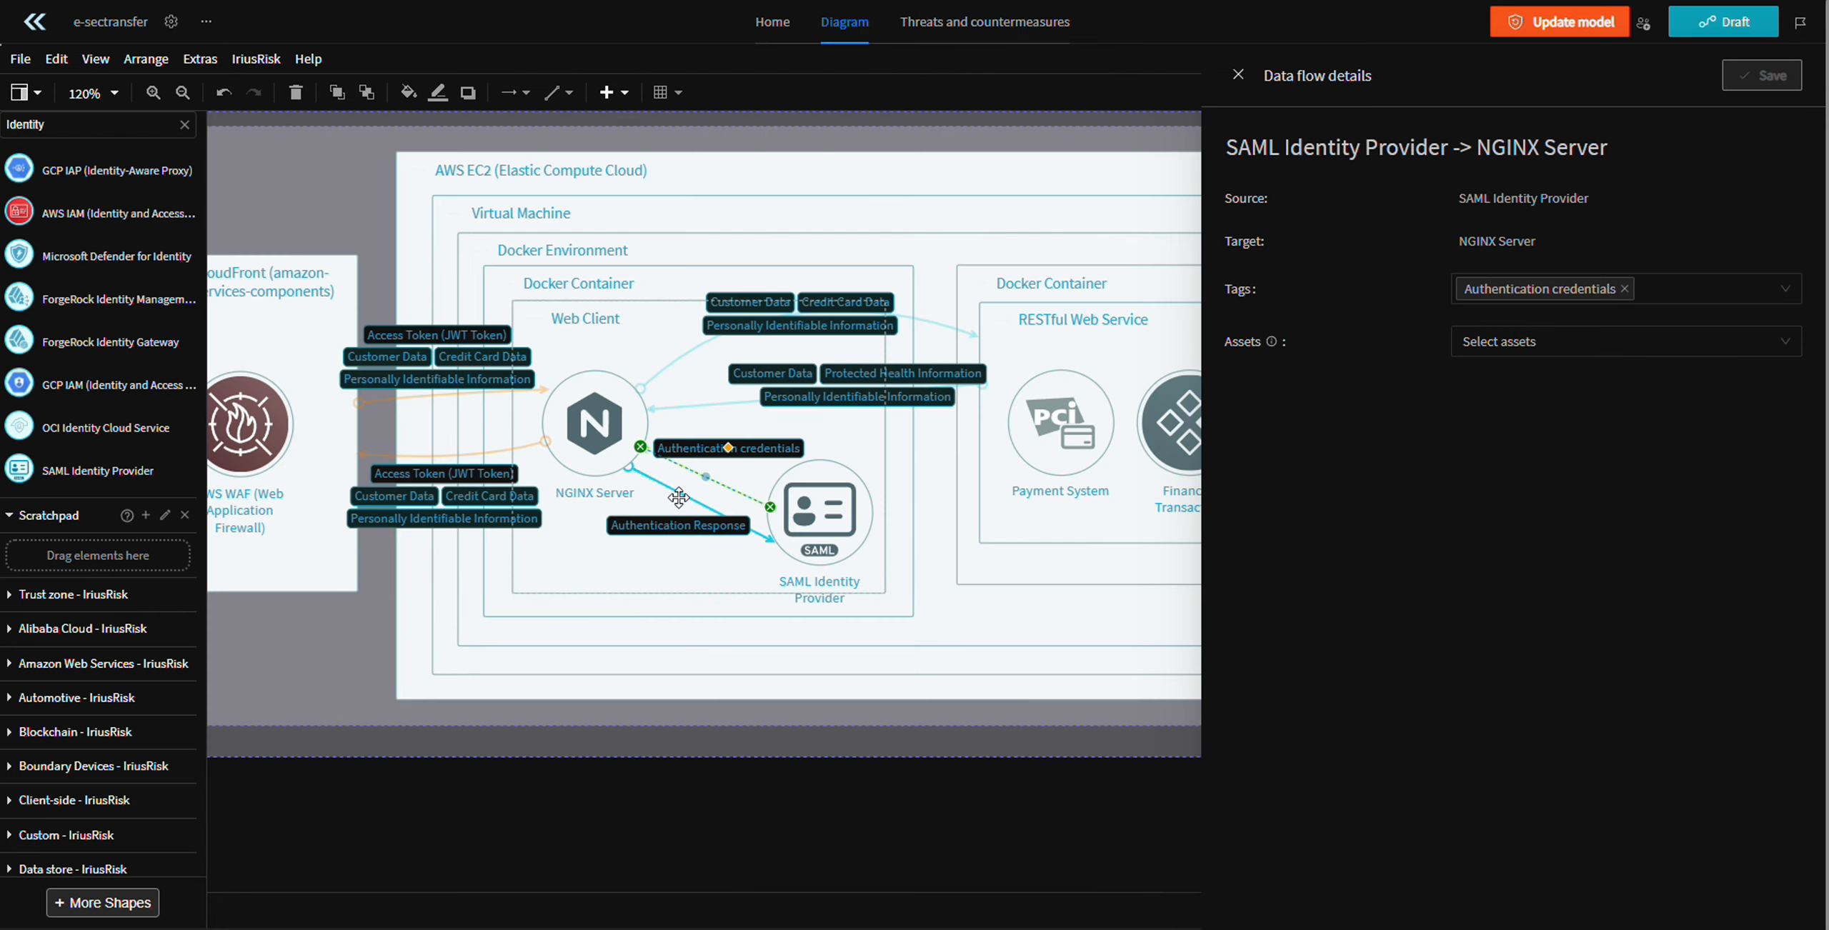
- Colour the NGINX Server to SAML Identity Provider flow green as well, and reapply the reverse flow's line colour
{"action": "left_click", "coordinate": [673, 490]}
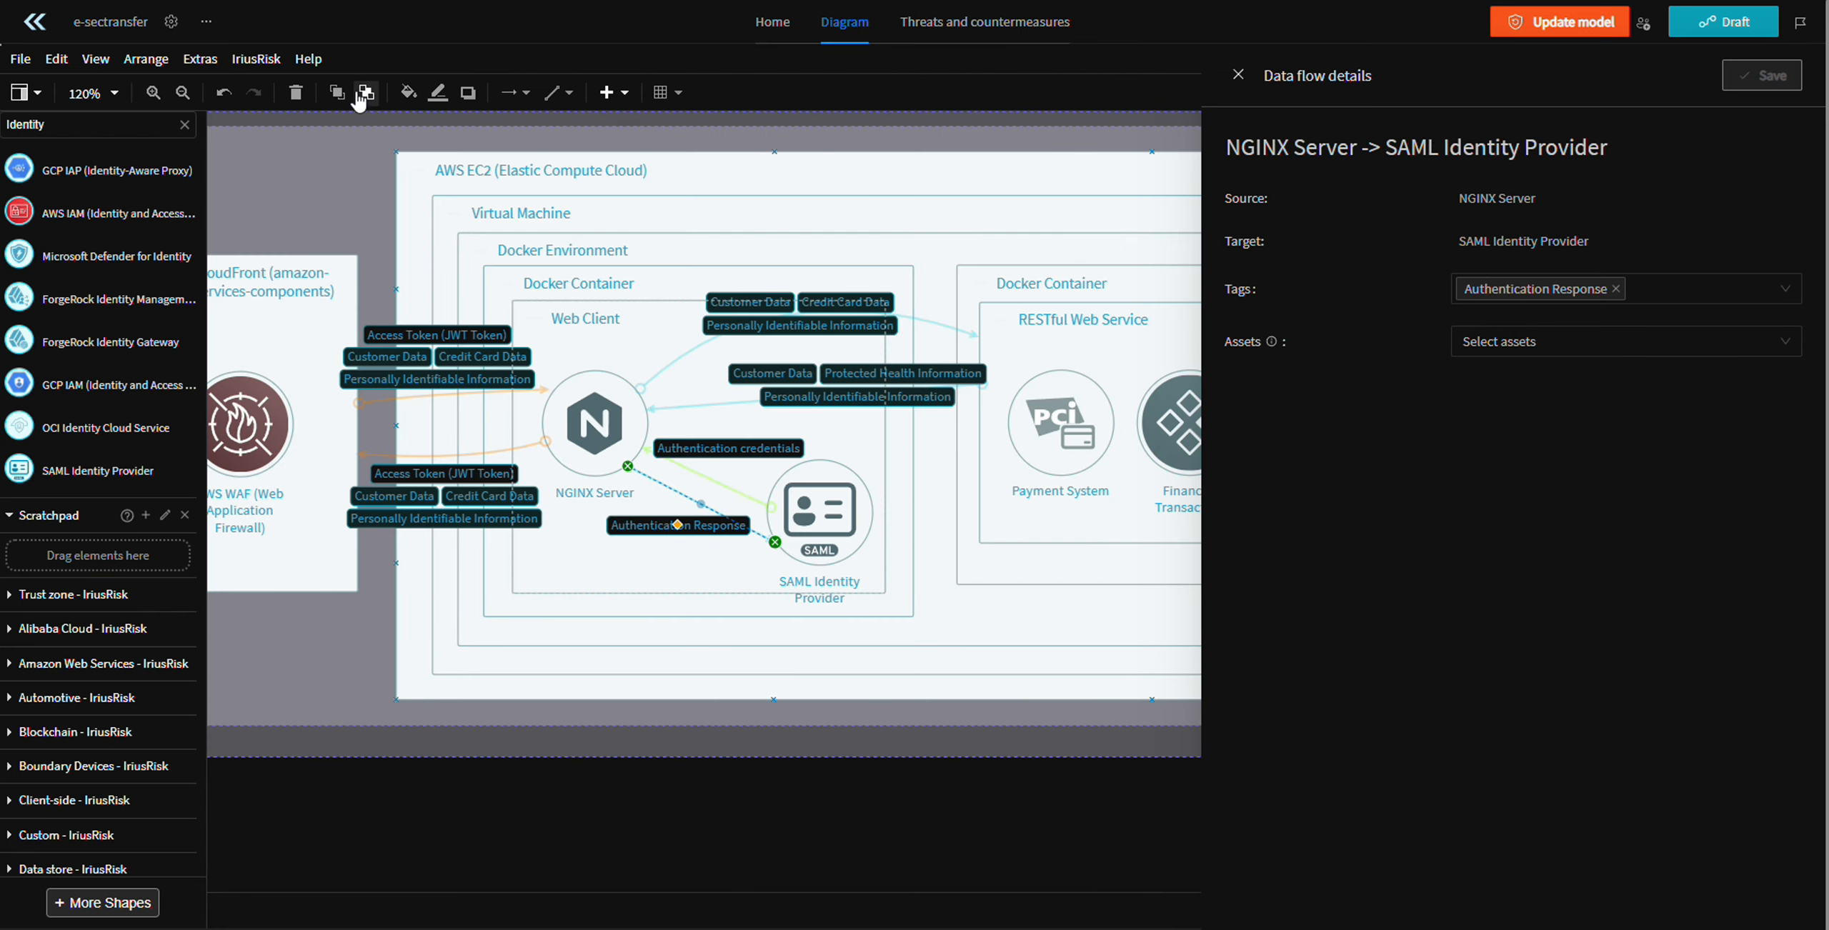
{"action": "left_click", "coordinate": [434, 102]}
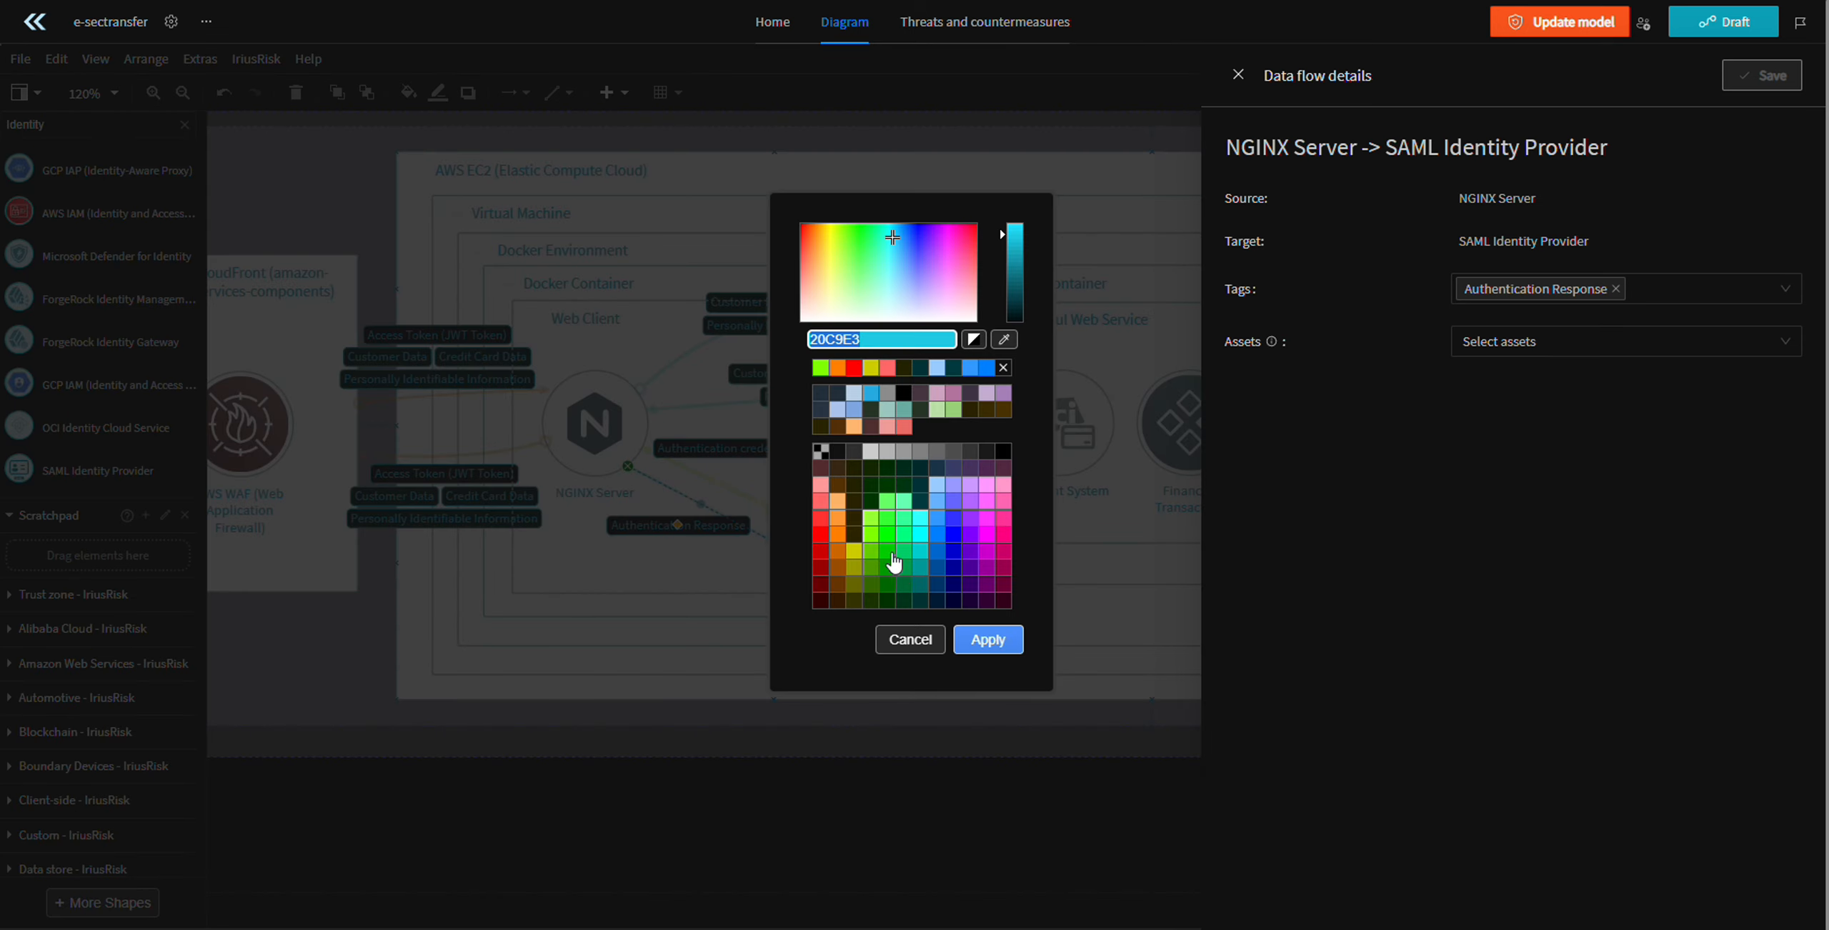
{"action": "double_click", "coordinate": [869, 563]}
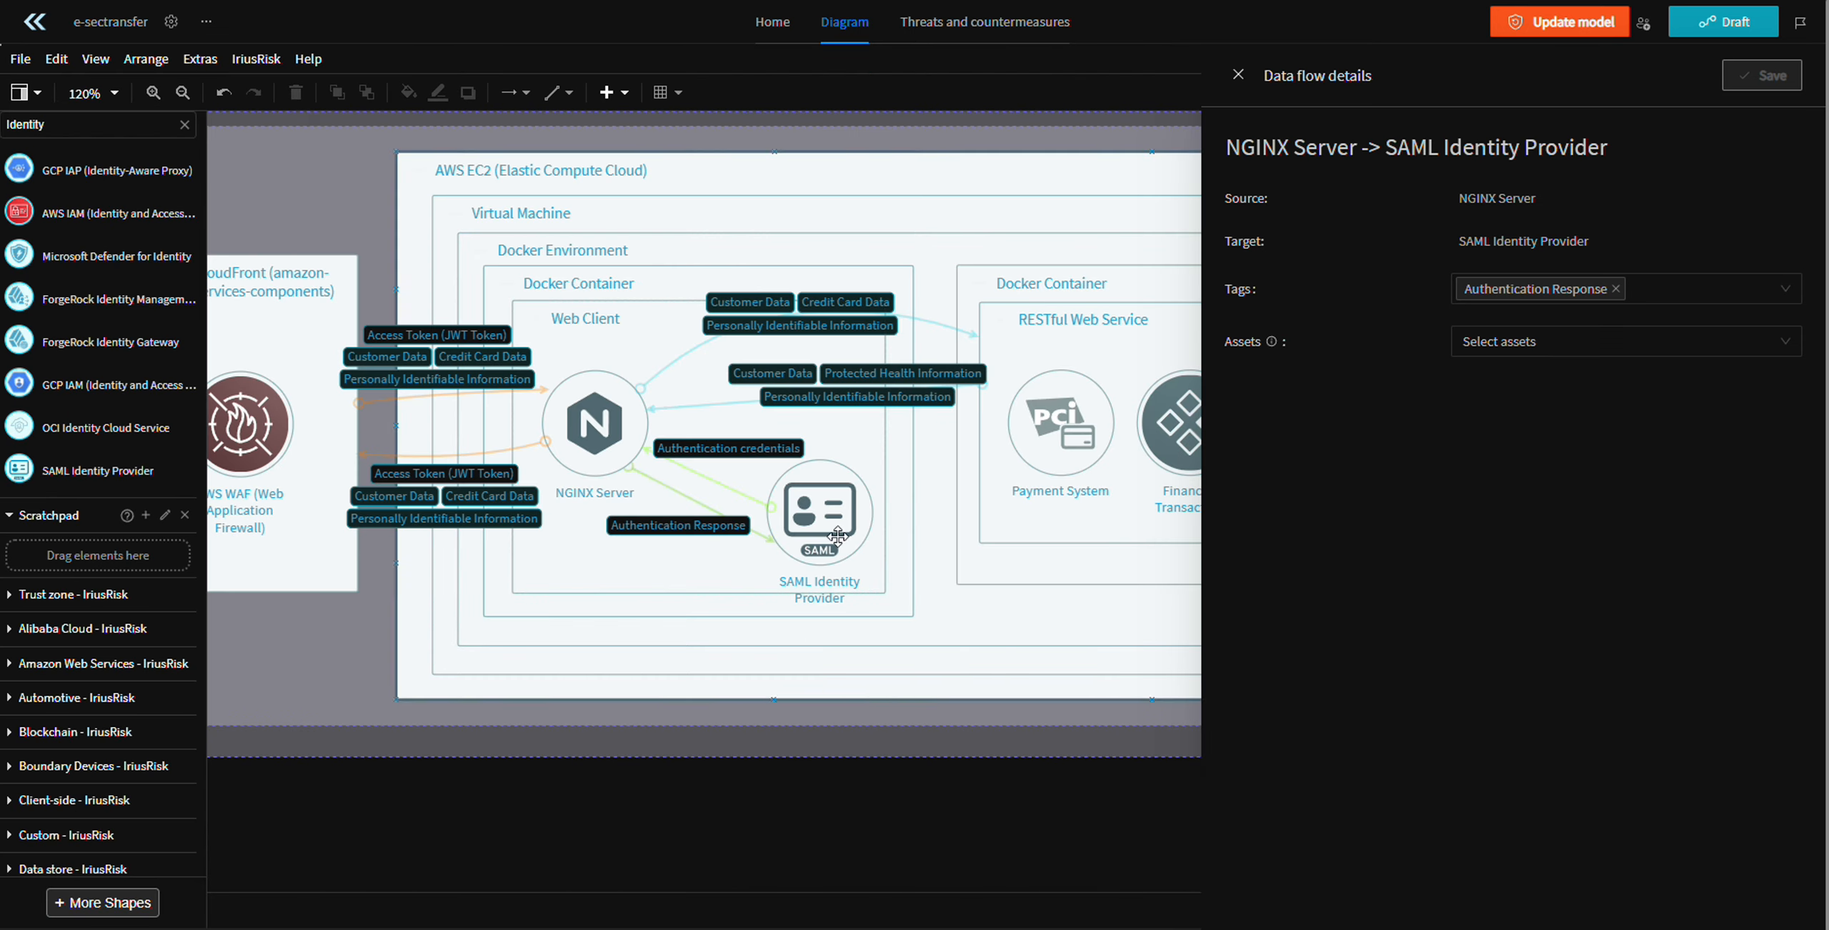
{"action": "left_click", "coordinate": [729, 487]}
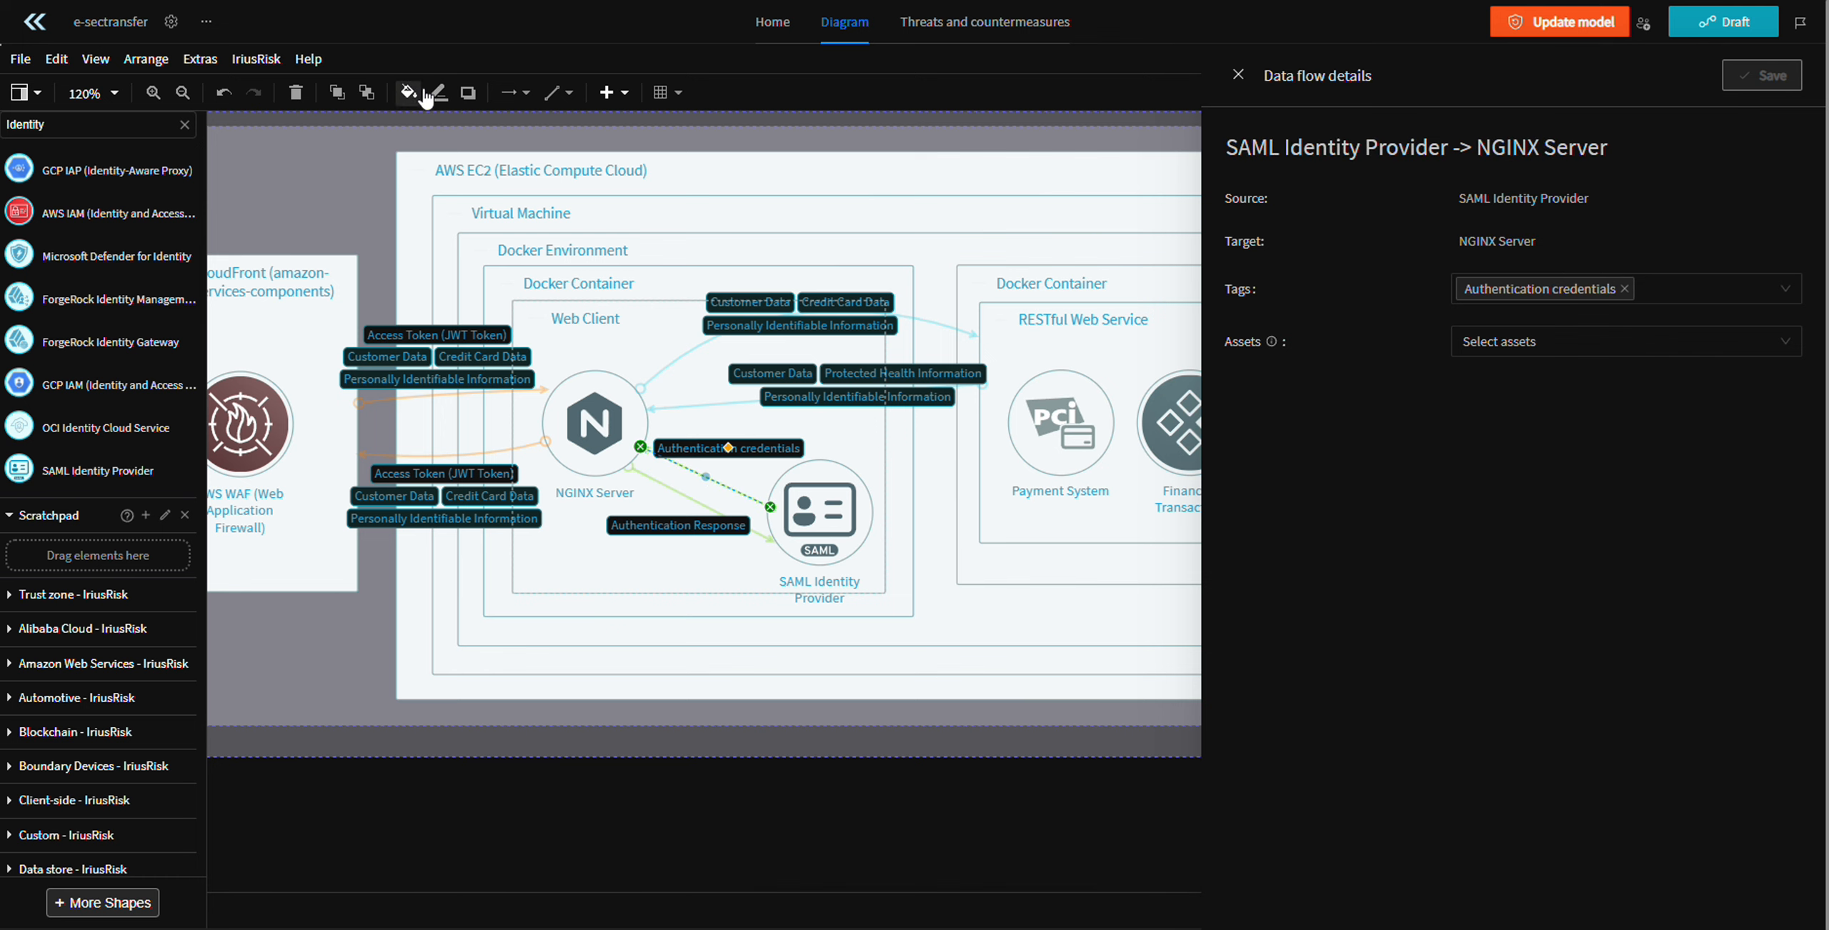
{"action": "left_click", "coordinate": [438, 92]}
{"action": "left_click", "coordinate": [988, 640]}
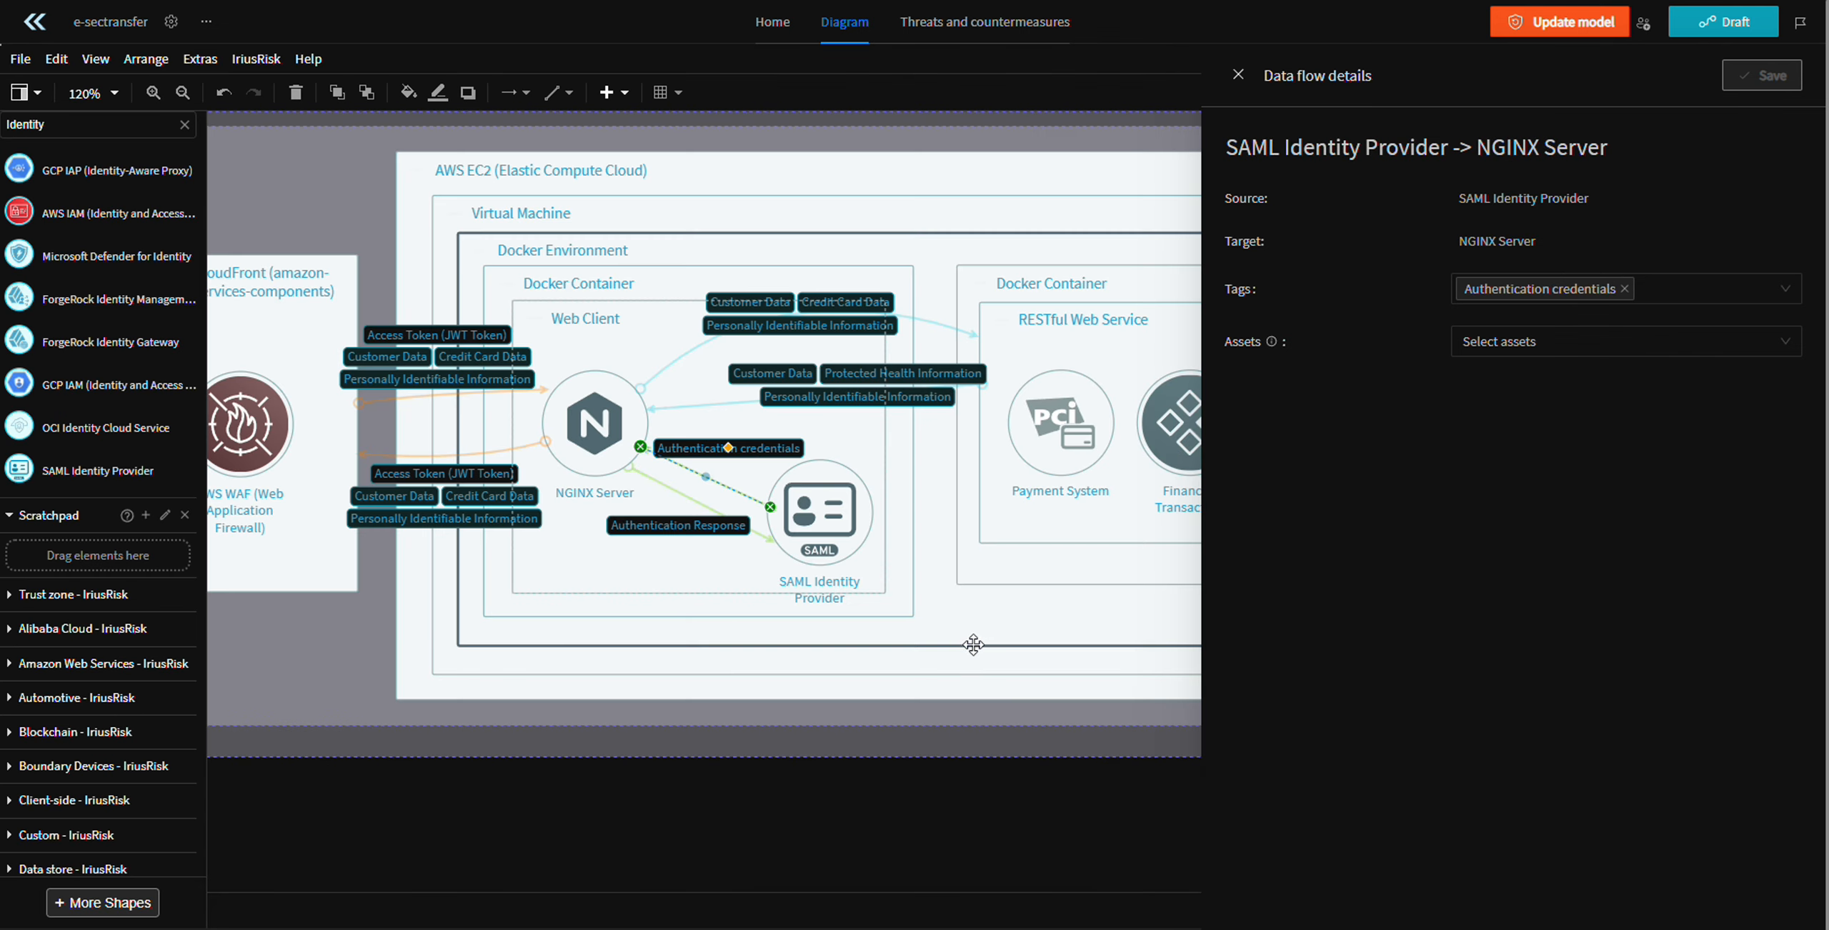
- Review the diagram's components, data flows and labels from the Browser through AWS WAF to the NGINX Server and SAML Identity Provider
{"action": "scroll", "coordinate": [980, 485], "scroll_direction": "left", "scroll_amount": 5}
{"action": "scroll", "coordinate": [857, 558], "scroll_direction": "left", "scroll_amount": 5}
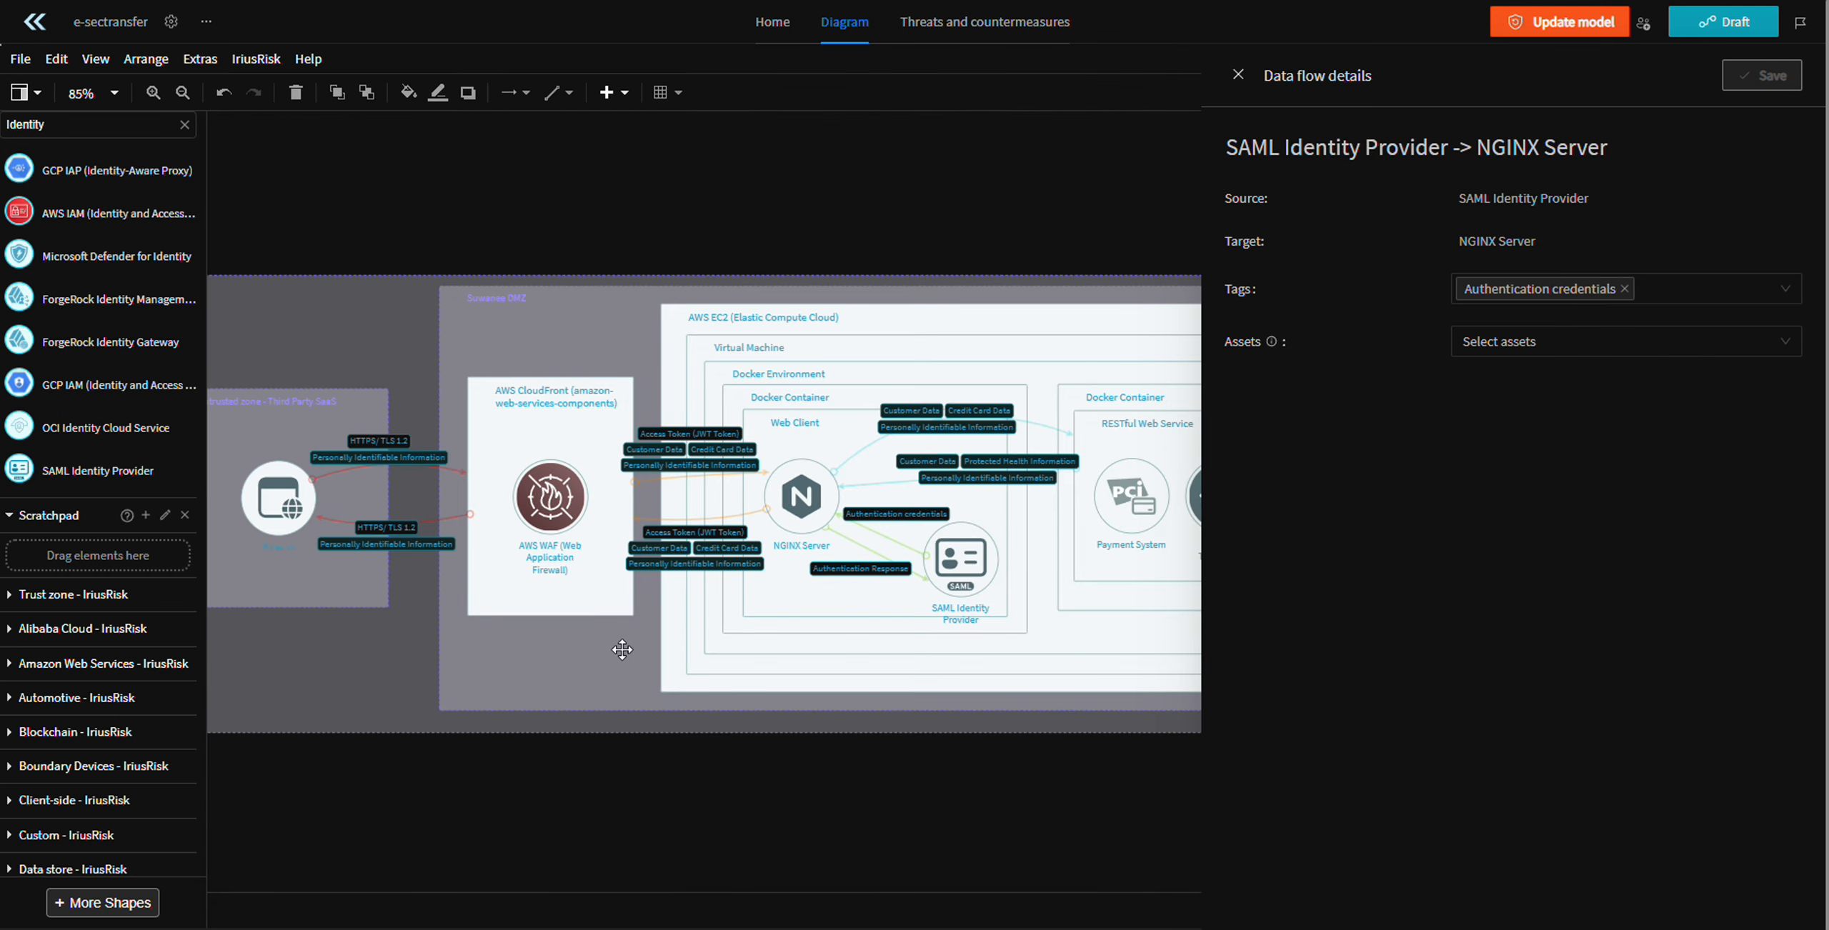
{"action": "scroll", "coordinate": [757, 490], "scroll_direction": "up", "scroll_amount": 3}
{"action": "scroll", "coordinate": [793, 491], "scroll_direction": "down", "scroll_amount": 2}
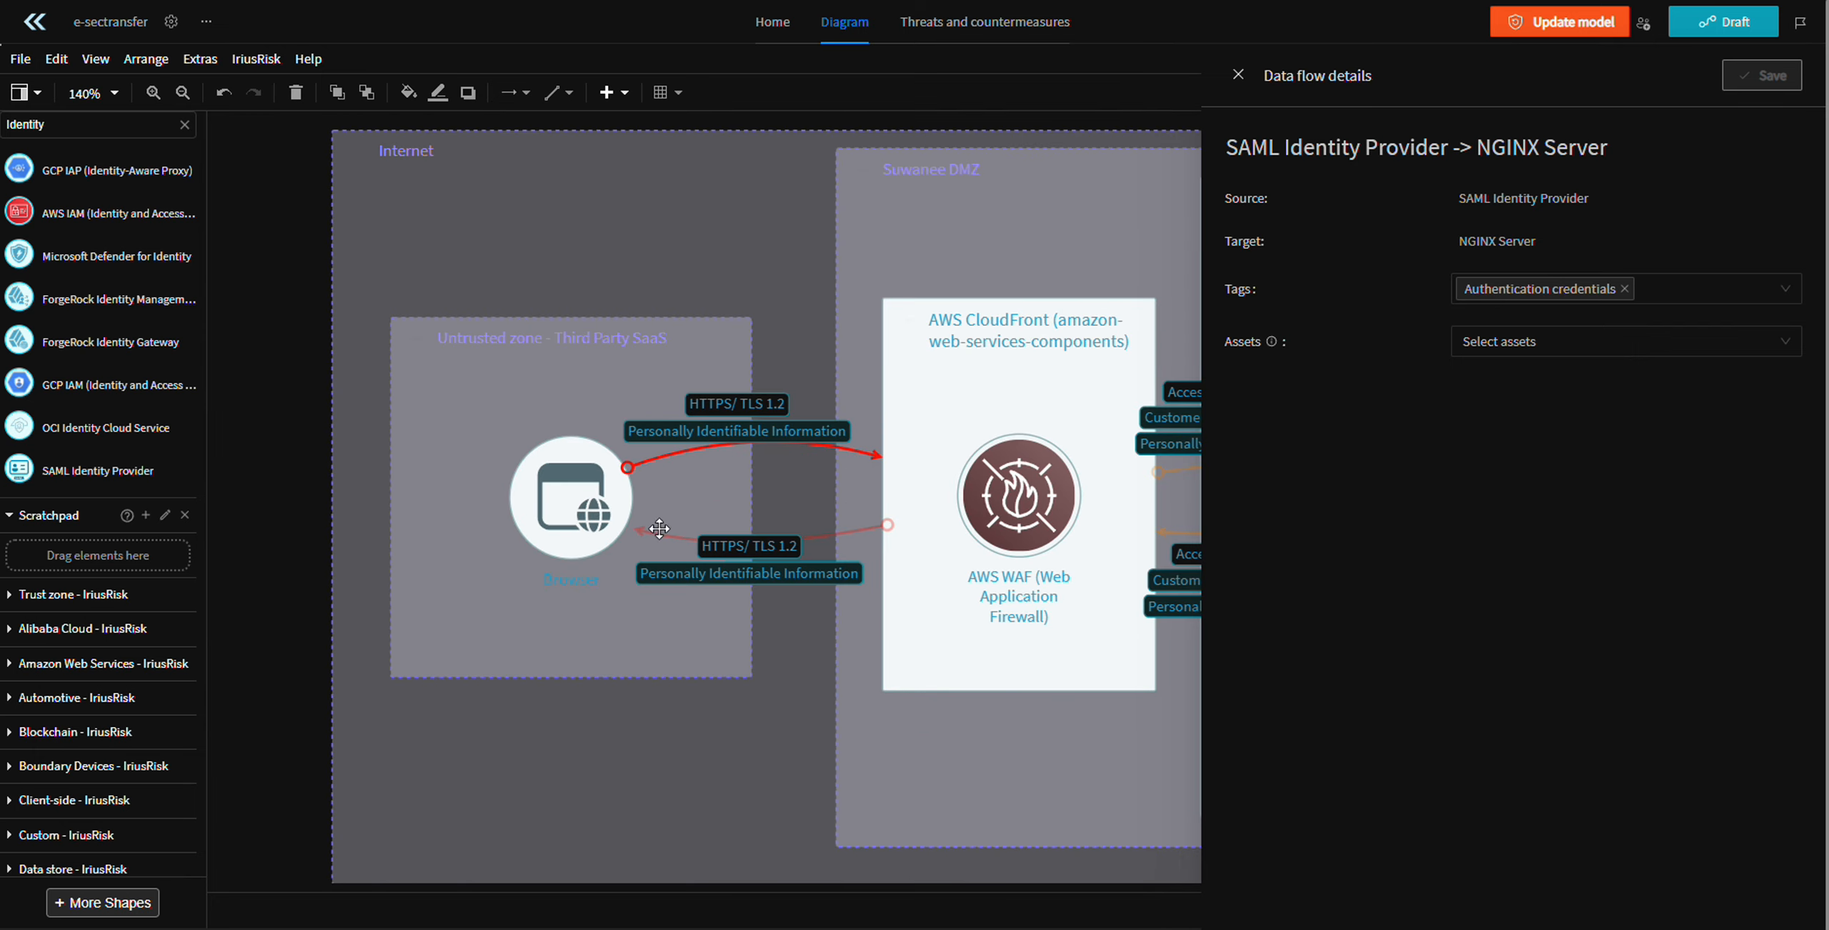
{"action": "scroll", "coordinate": [735, 698], "scroll_direction": "right", "scroll_amount": 5}
{"action": "scroll", "coordinate": [696, 714], "scroll_direction": "left", "scroll_amount": 1}
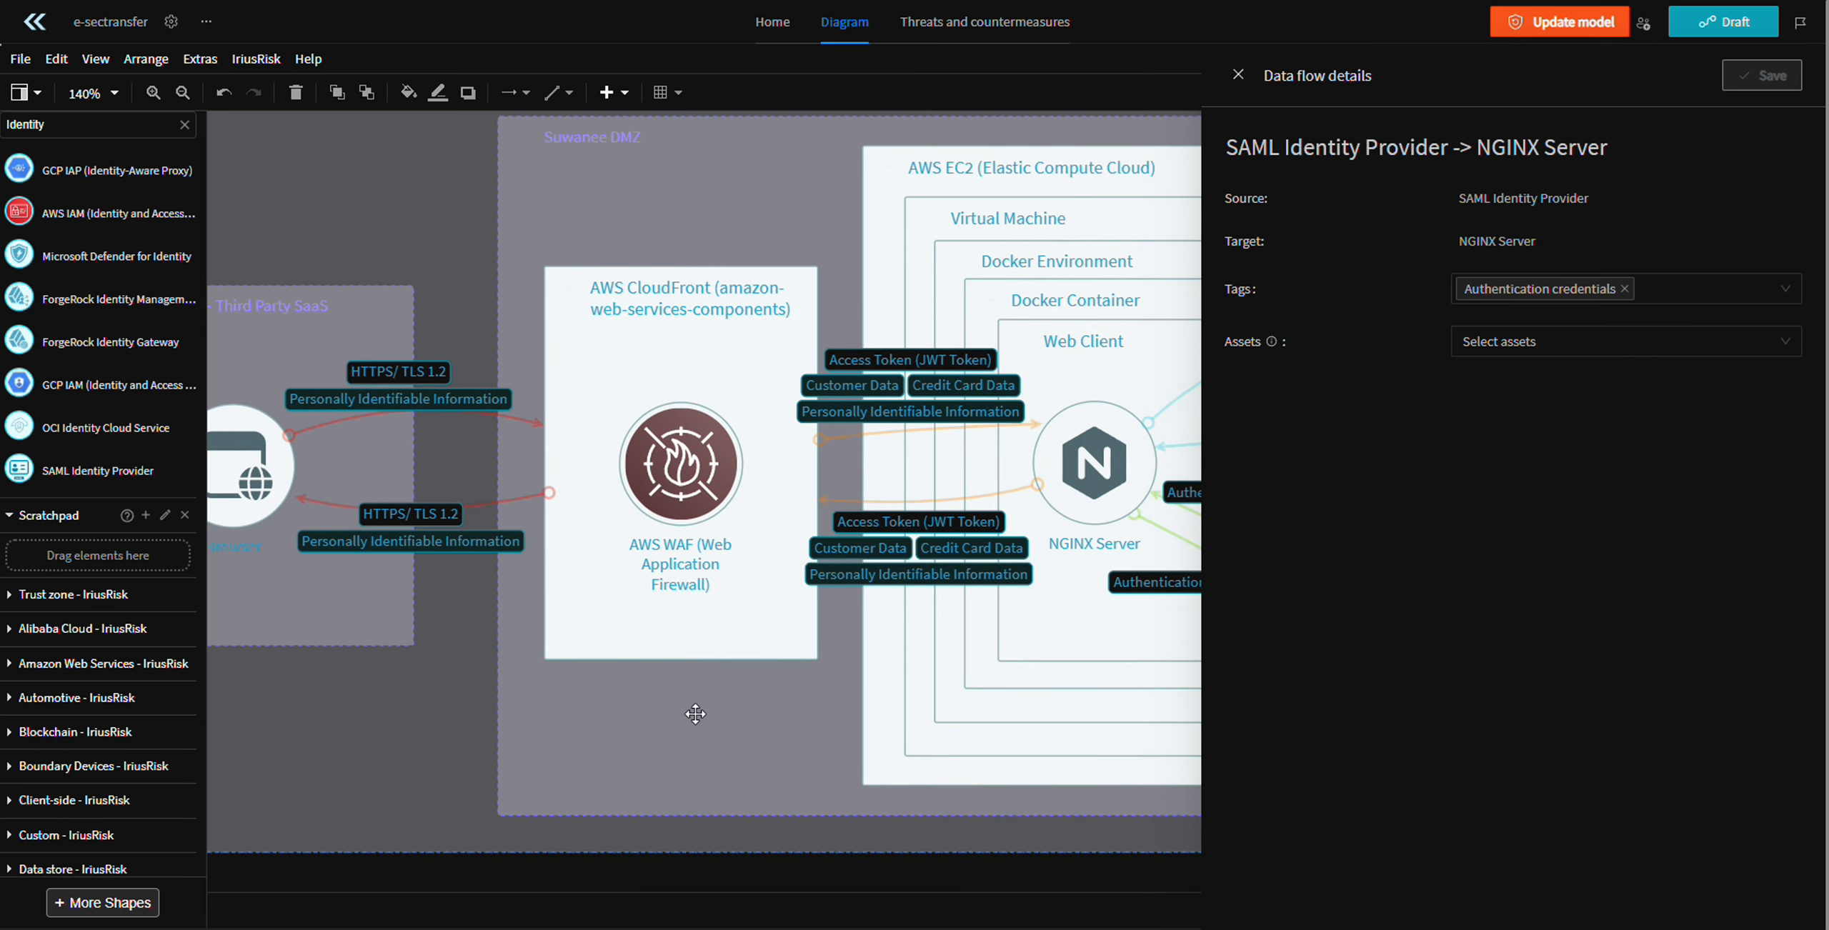
{"action": "scroll", "coordinate": [736, 732], "scroll_direction": "right", "scroll_amount": 3}
{"action": "scroll", "coordinate": [786, 727], "scroll_direction": "left", "scroll_amount": 4}
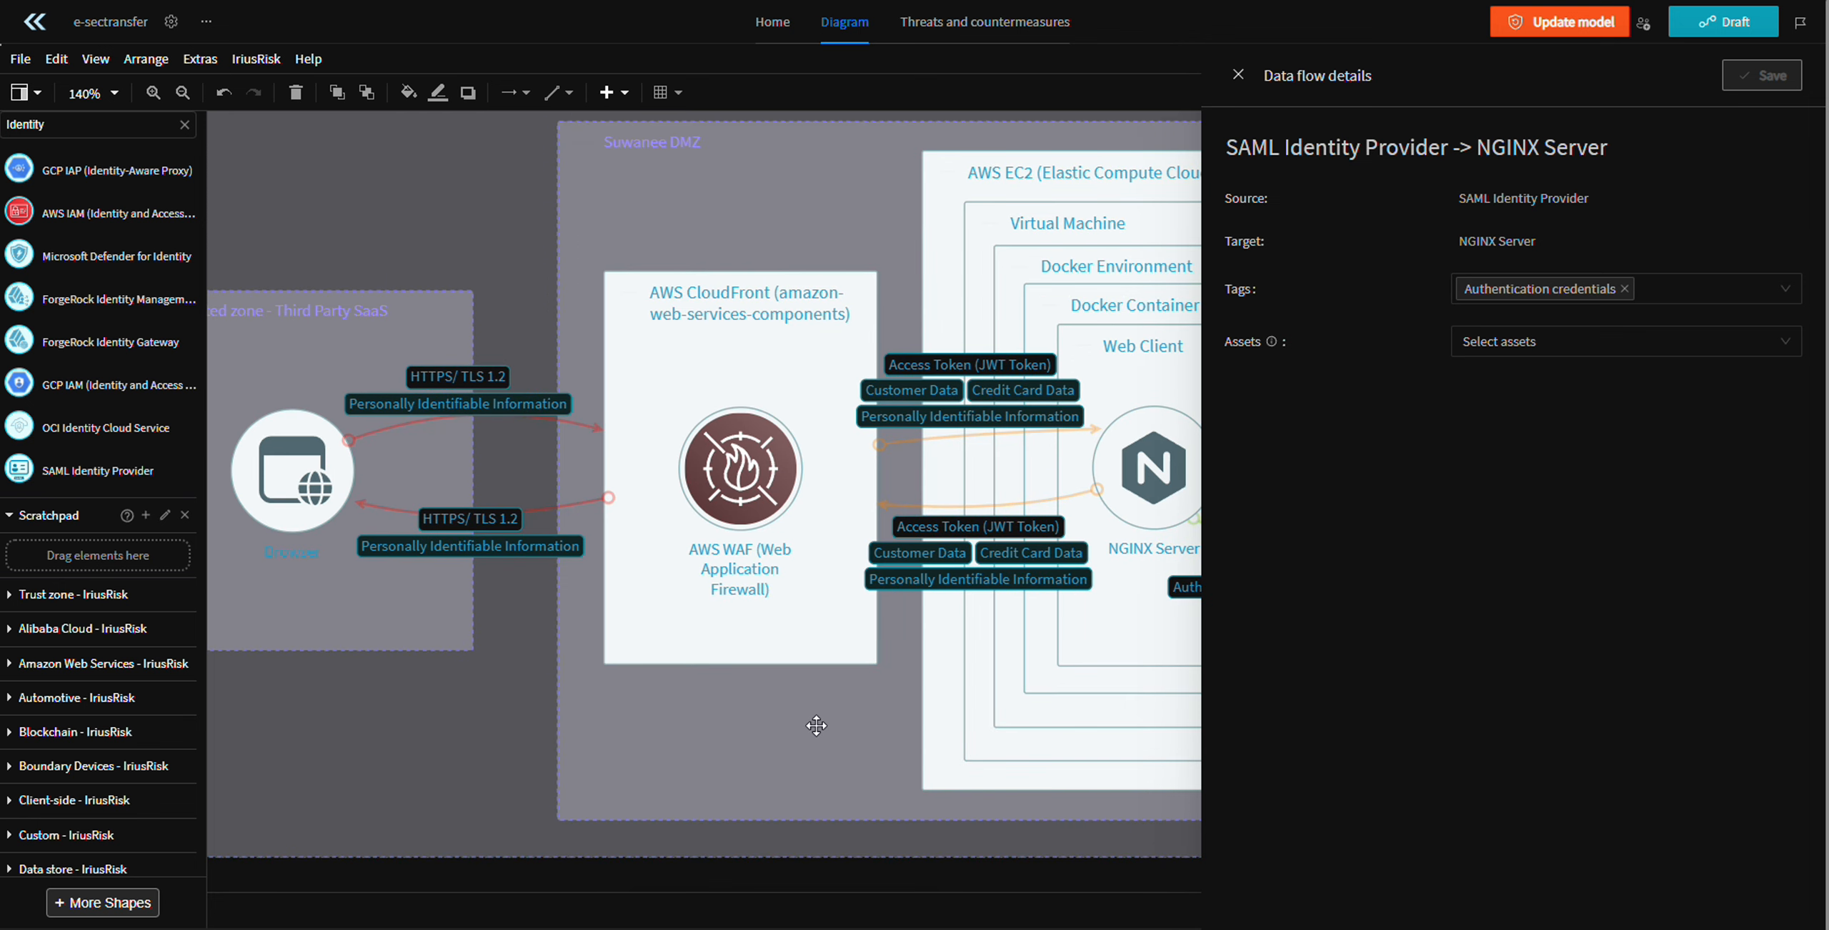
{"action": "scroll", "coordinate": [817, 726], "scroll_direction": "right", "scroll_amount": 2}
{"action": "scroll", "coordinate": [748, 735], "scroll_direction": "left", "scroll_amount": 2}
{"action": "scroll", "coordinate": [714, 728], "scroll_direction": "right", "scroll_amount": 5}
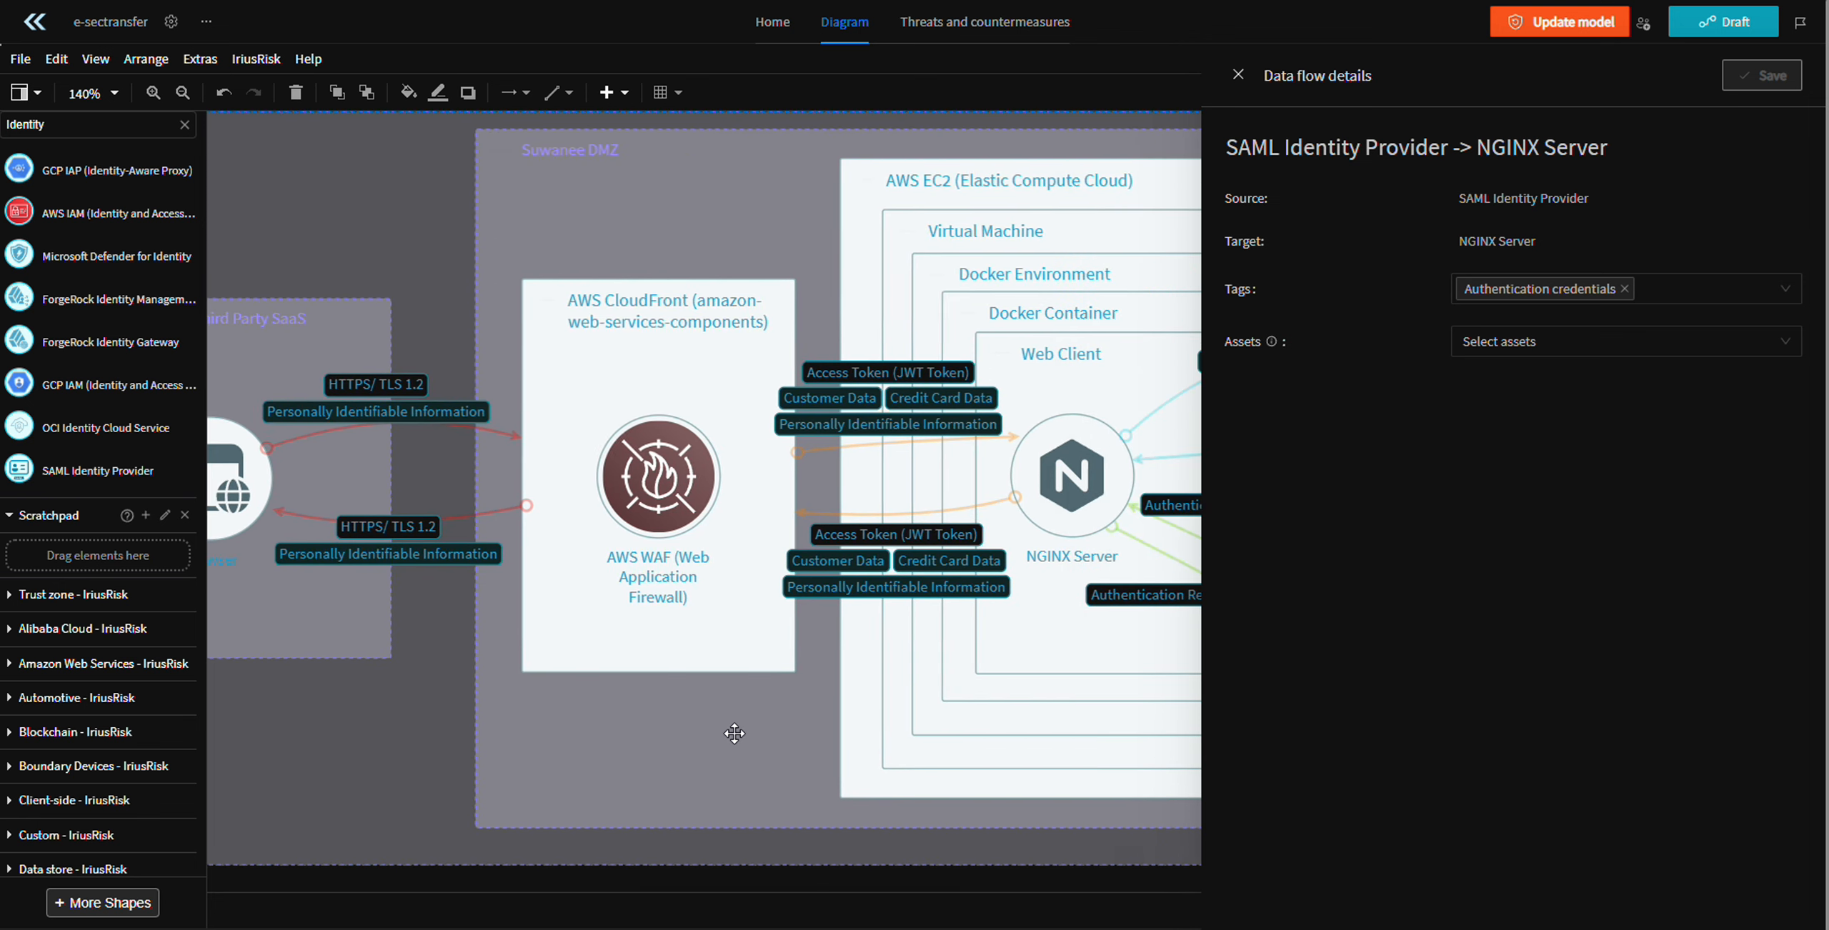
{"action": "scroll", "coordinate": [638, 724], "scroll_direction": "right", "scroll_amount": 6}
{"action": "scroll", "coordinate": [836, 726], "scroll_direction": "left", "scroll_amount": 10}
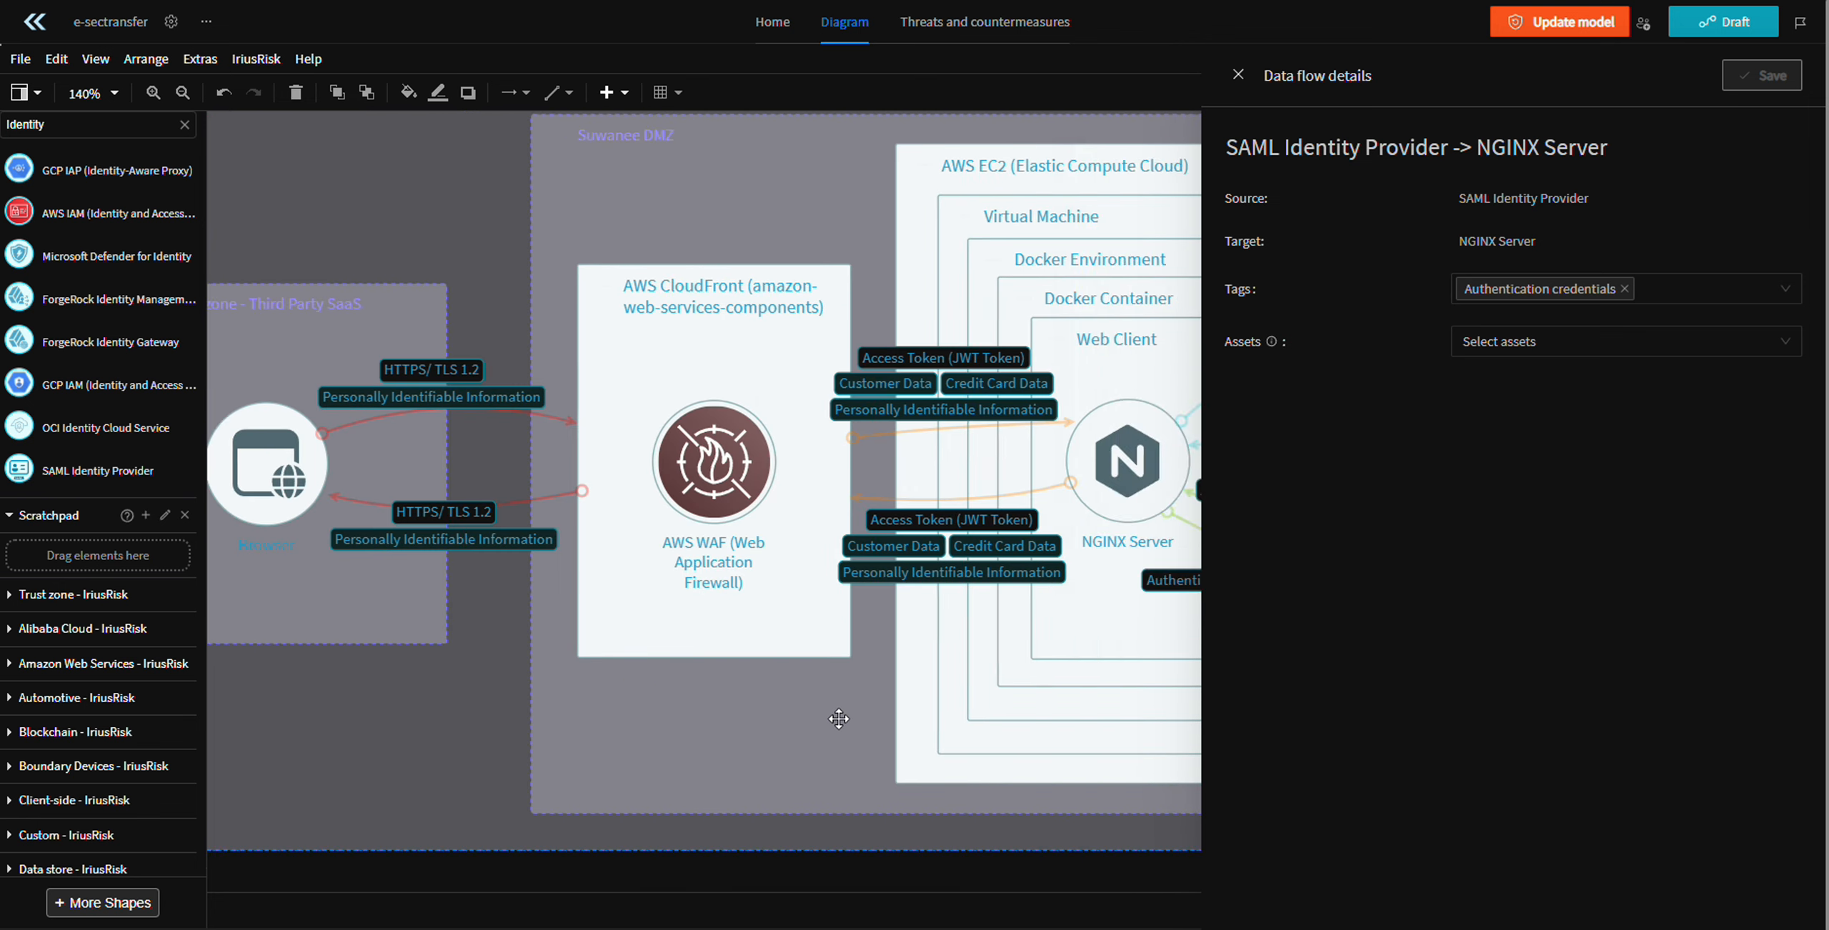
{"action": "scroll", "coordinate": [857, 721], "scroll_direction": "right", "scroll_amount": 6}
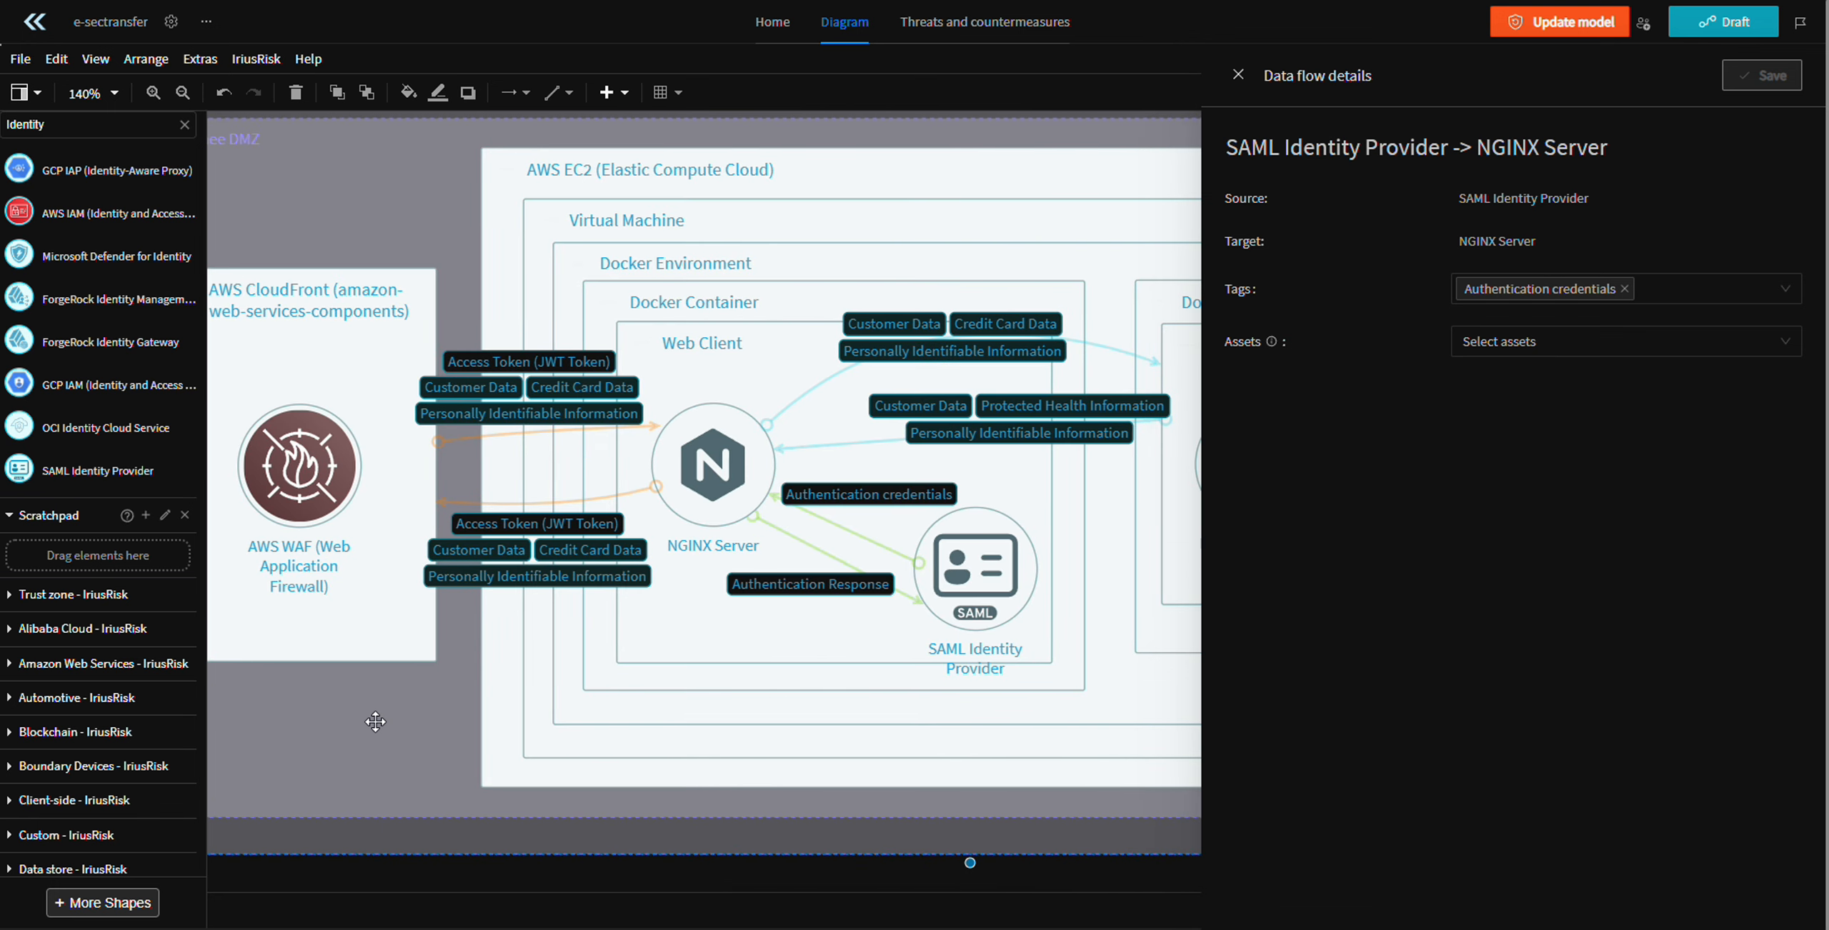
- Remove the Personally Identifiable Information asset from both data flows between the Browser and AWS CloudFront, saving each change
{"action": "scroll", "coordinate": [965, 688], "scroll_direction": "left", "scroll_amount": 7}
{"action": "scroll", "coordinate": [965, 688], "scroll_direction": "left", "scroll_amount": 2}
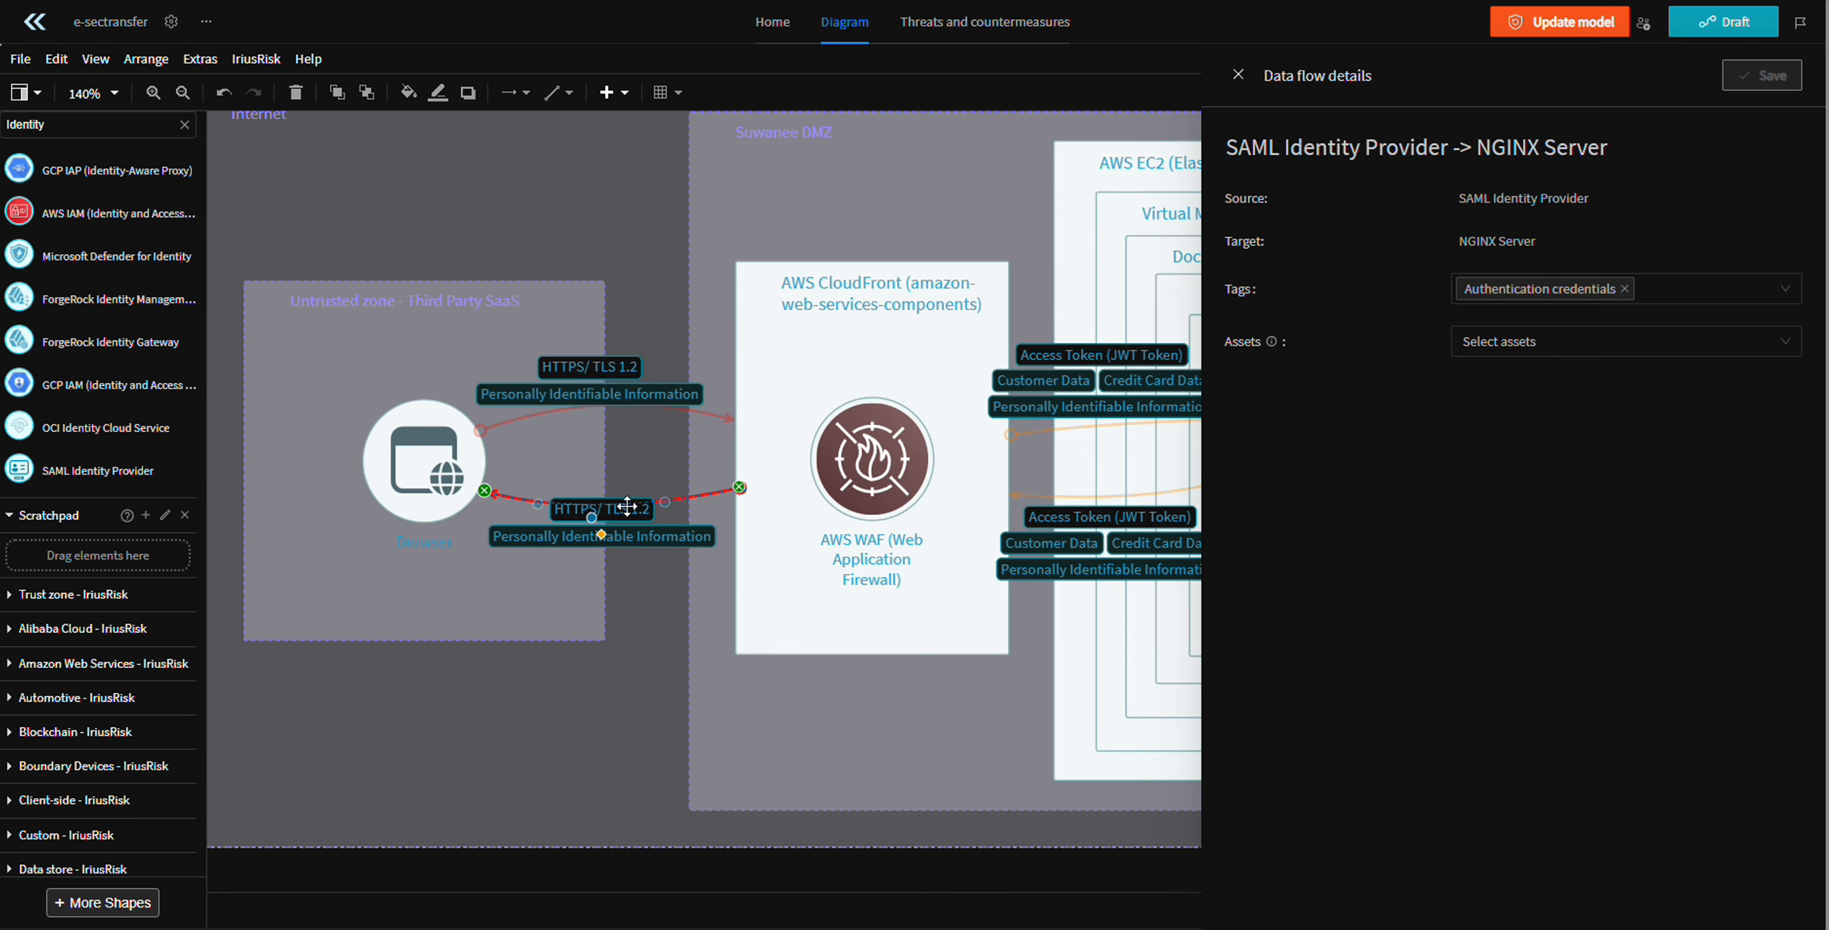
{"action": "left_click", "coordinate": [1759, 72]}
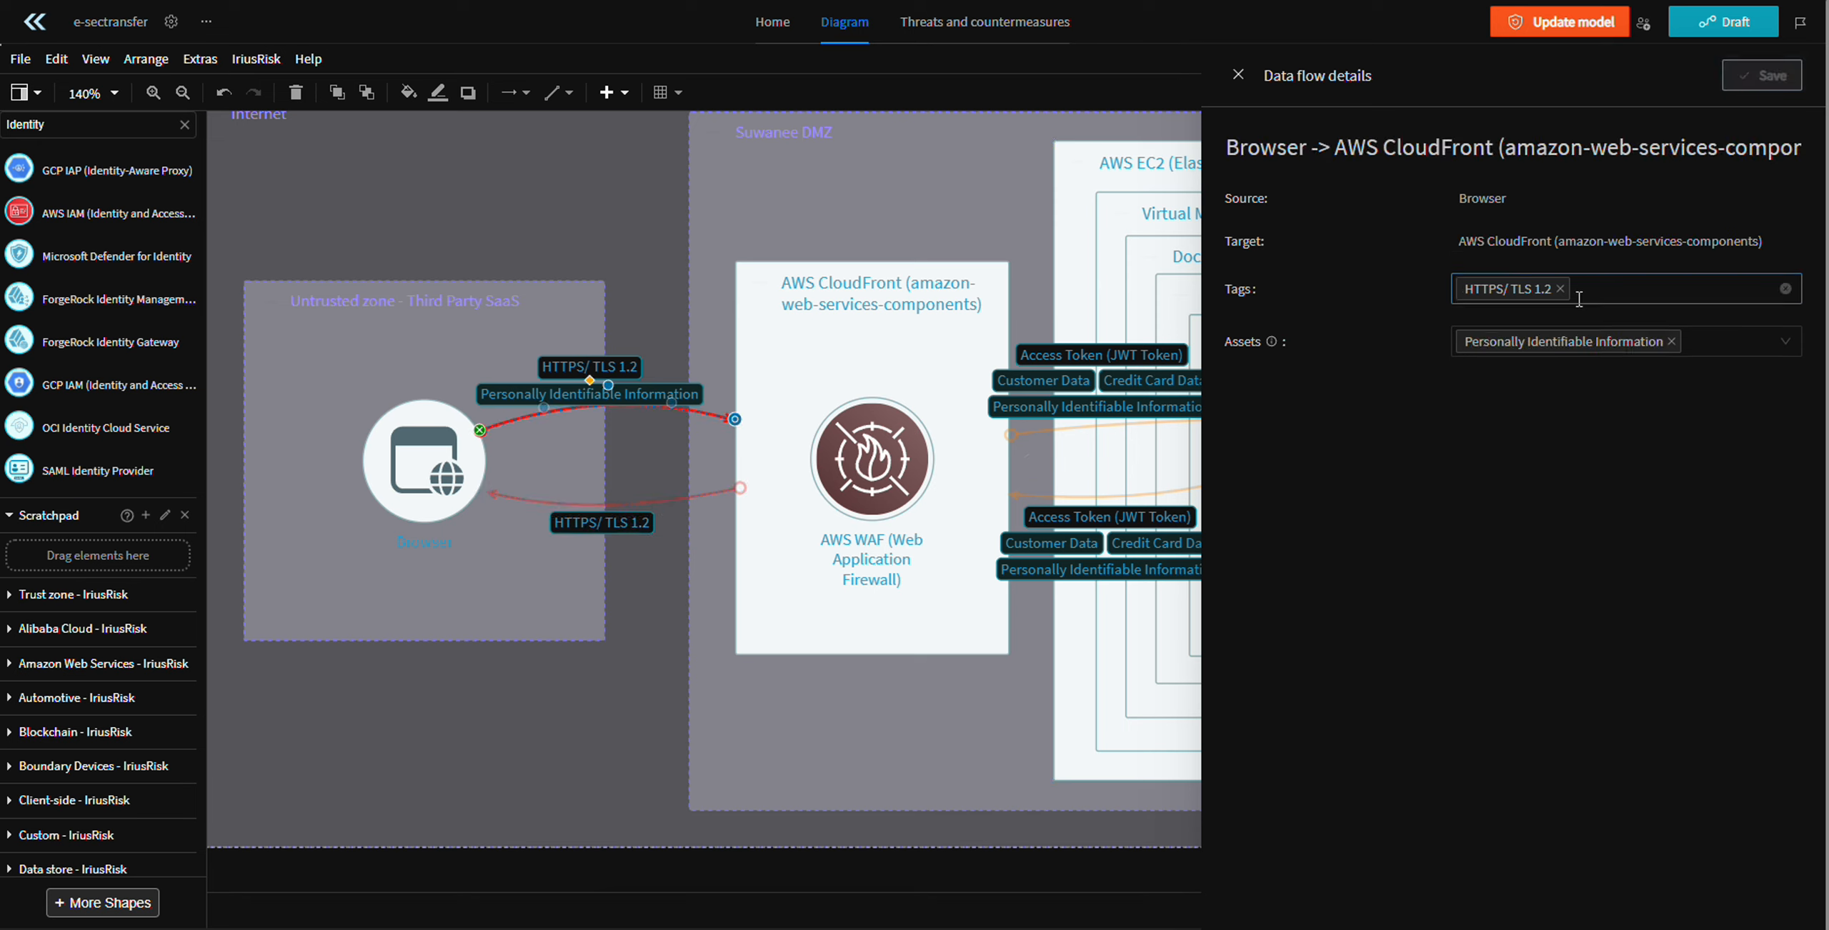
{"action": "left_click", "coordinate": [1669, 346]}
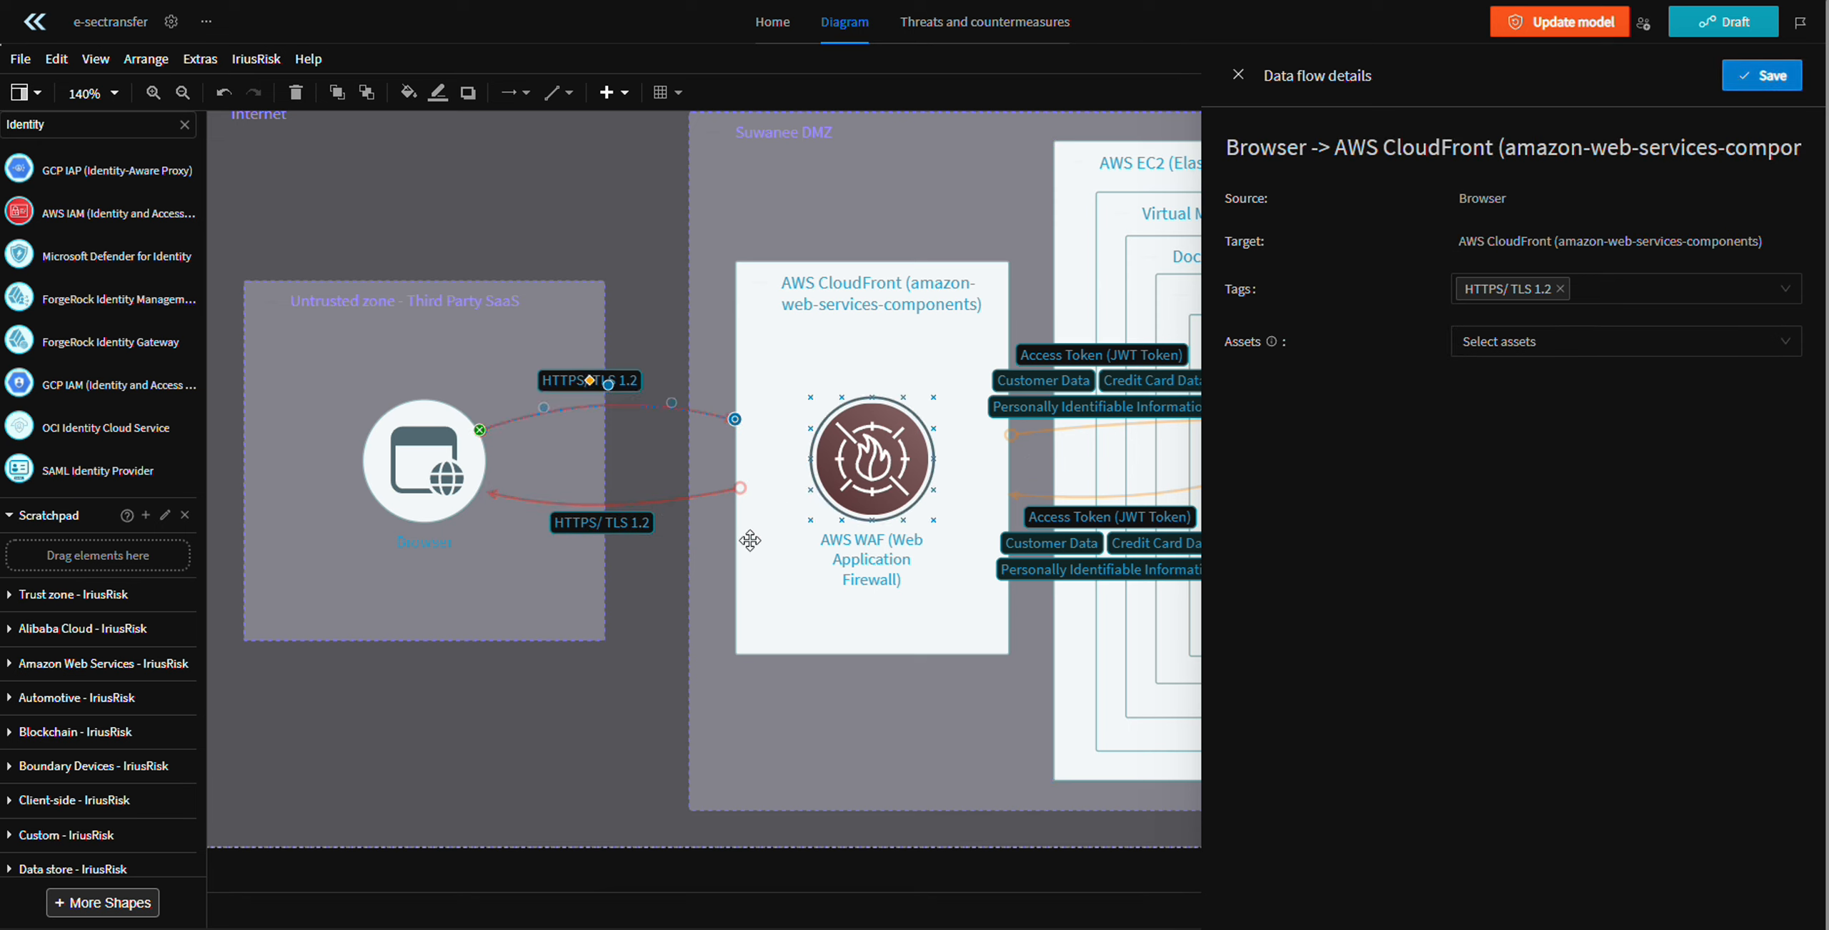
- Review the flow tags and assets from the Browser and AWS CloudFront through the NGINX Server to the RESTful Web Service
{"action": "scroll", "coordinate": [563, 362], "scroll_direction": "right", "scroll_amount": 10}
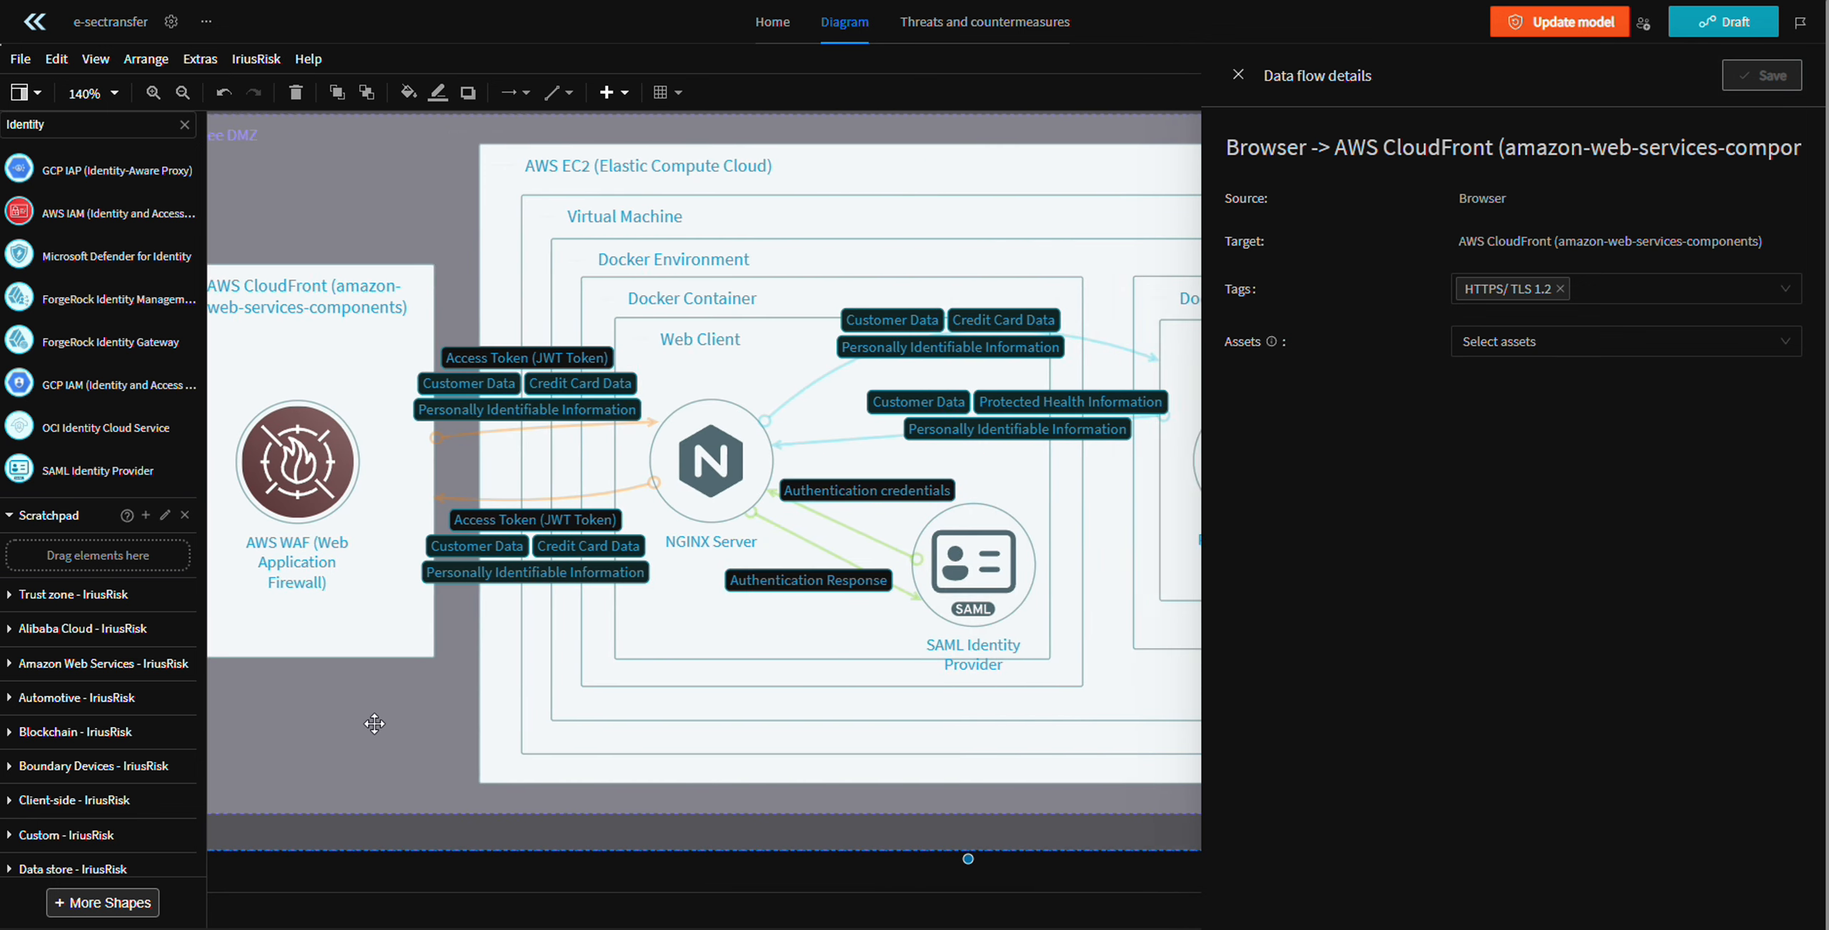
{"action": "scroll", "coordinate": [422, 473], "scroll_direction": "left", "scroll_amount": 6}
{"action": "left_click", "coordinate": [561, 572]}
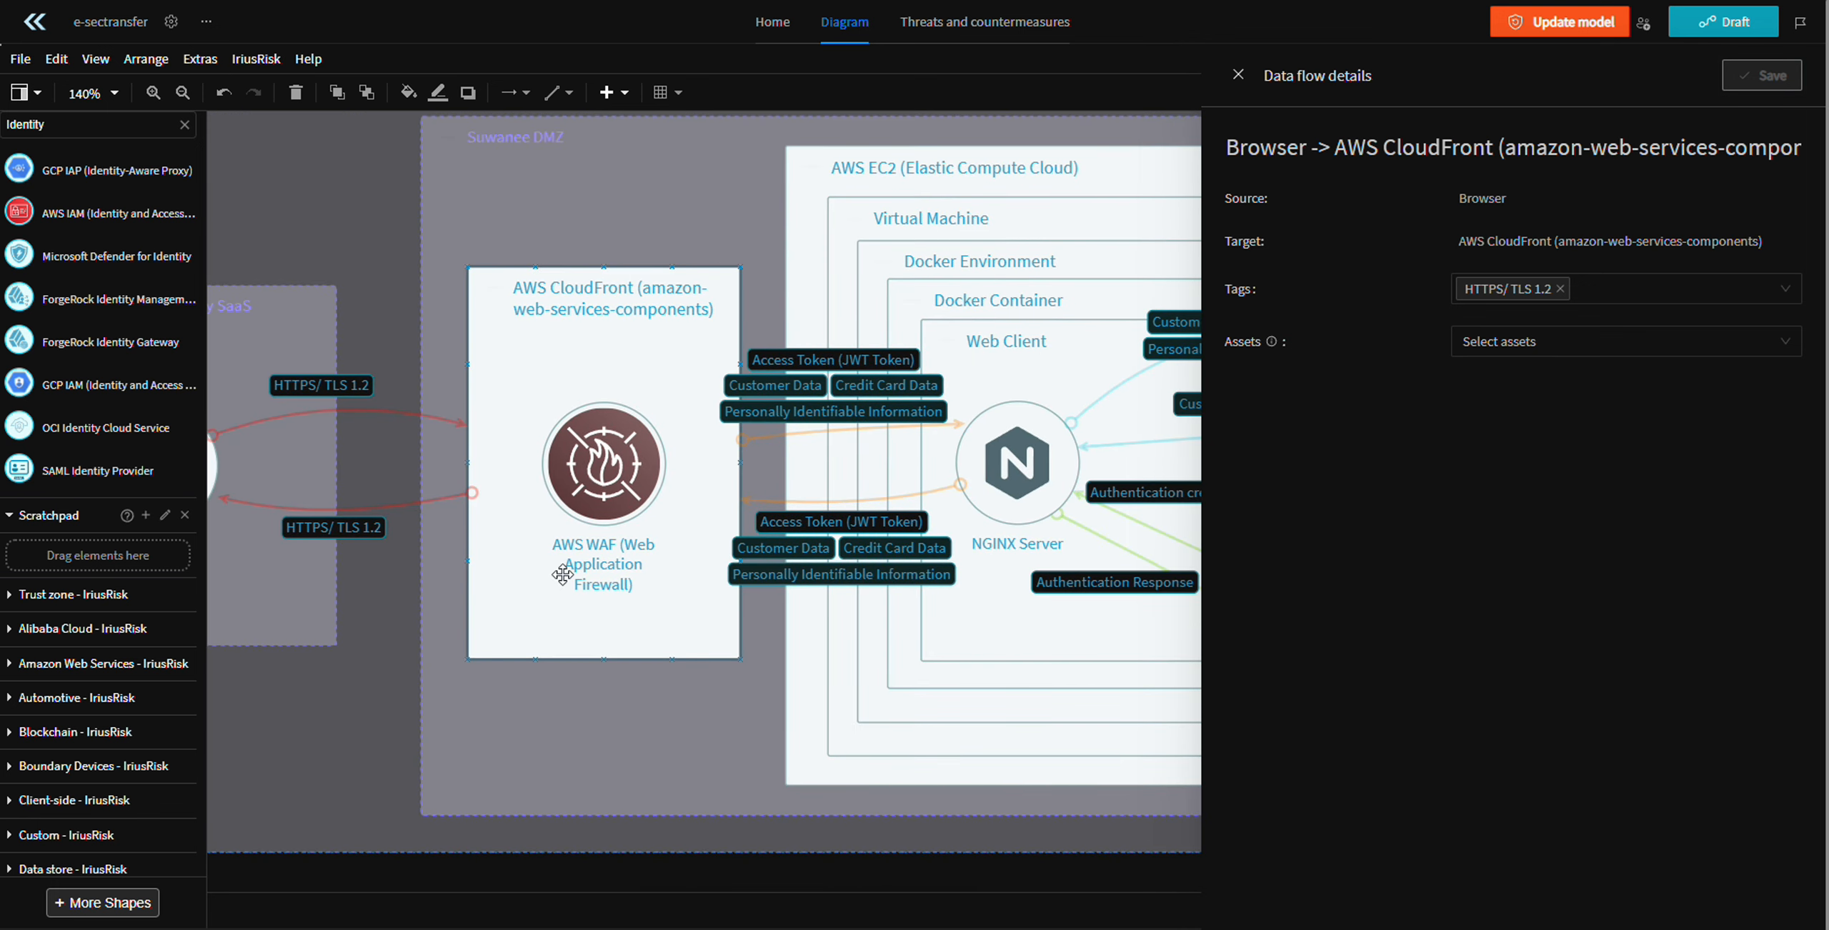
{"action": "scroll", "coordinate": [572, 450], "scroll_direction": "right", "scroll_amount": 5}
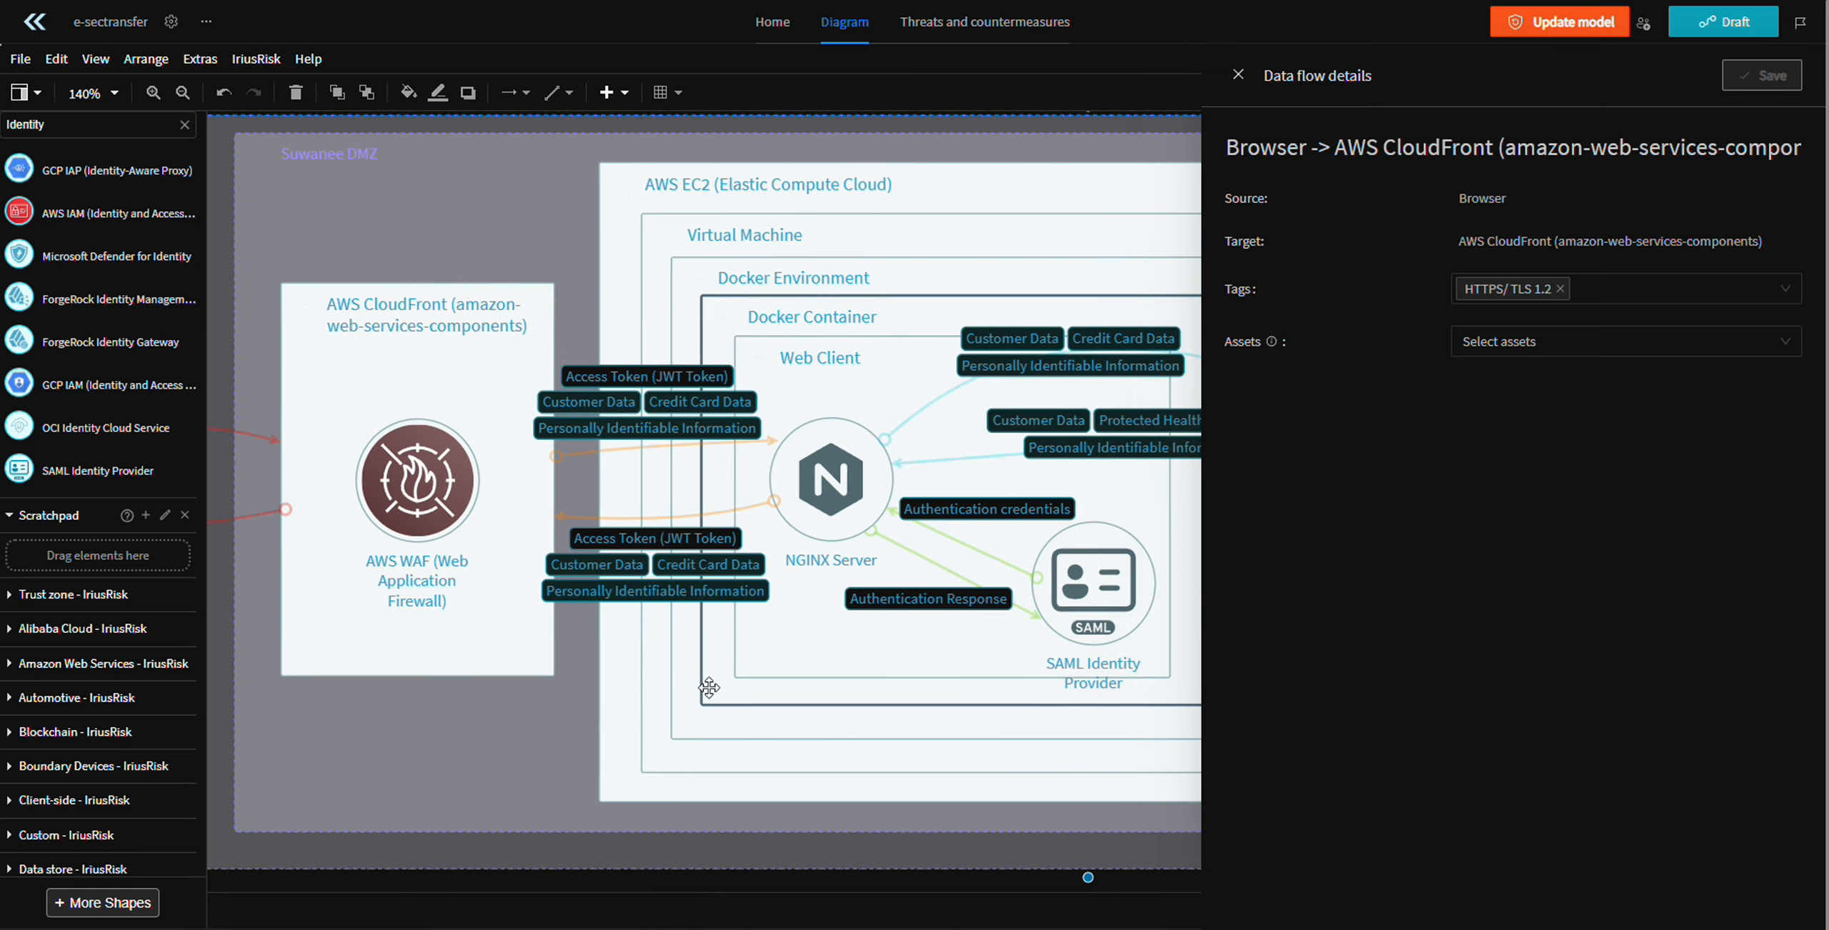
{"action": "left_click", "coordinate": [678, 656]}
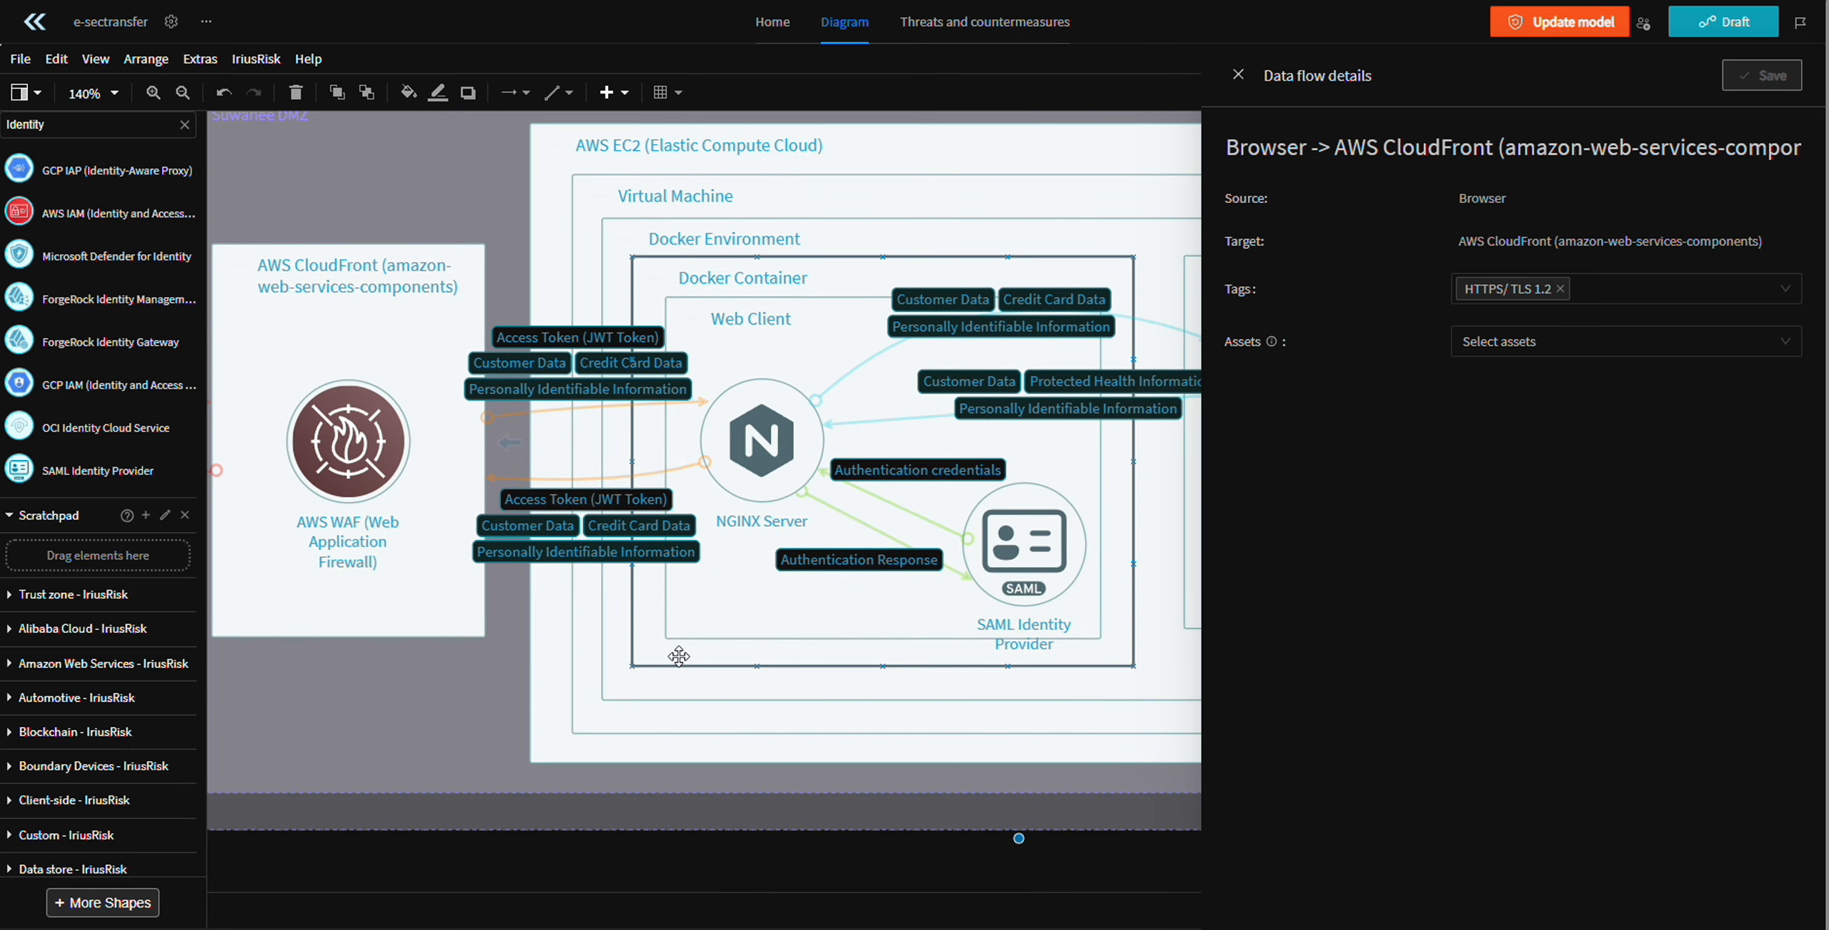
{"action": "left_click_drag", "start_coordinate": [740, 655], "coordinate": [638, 655]}
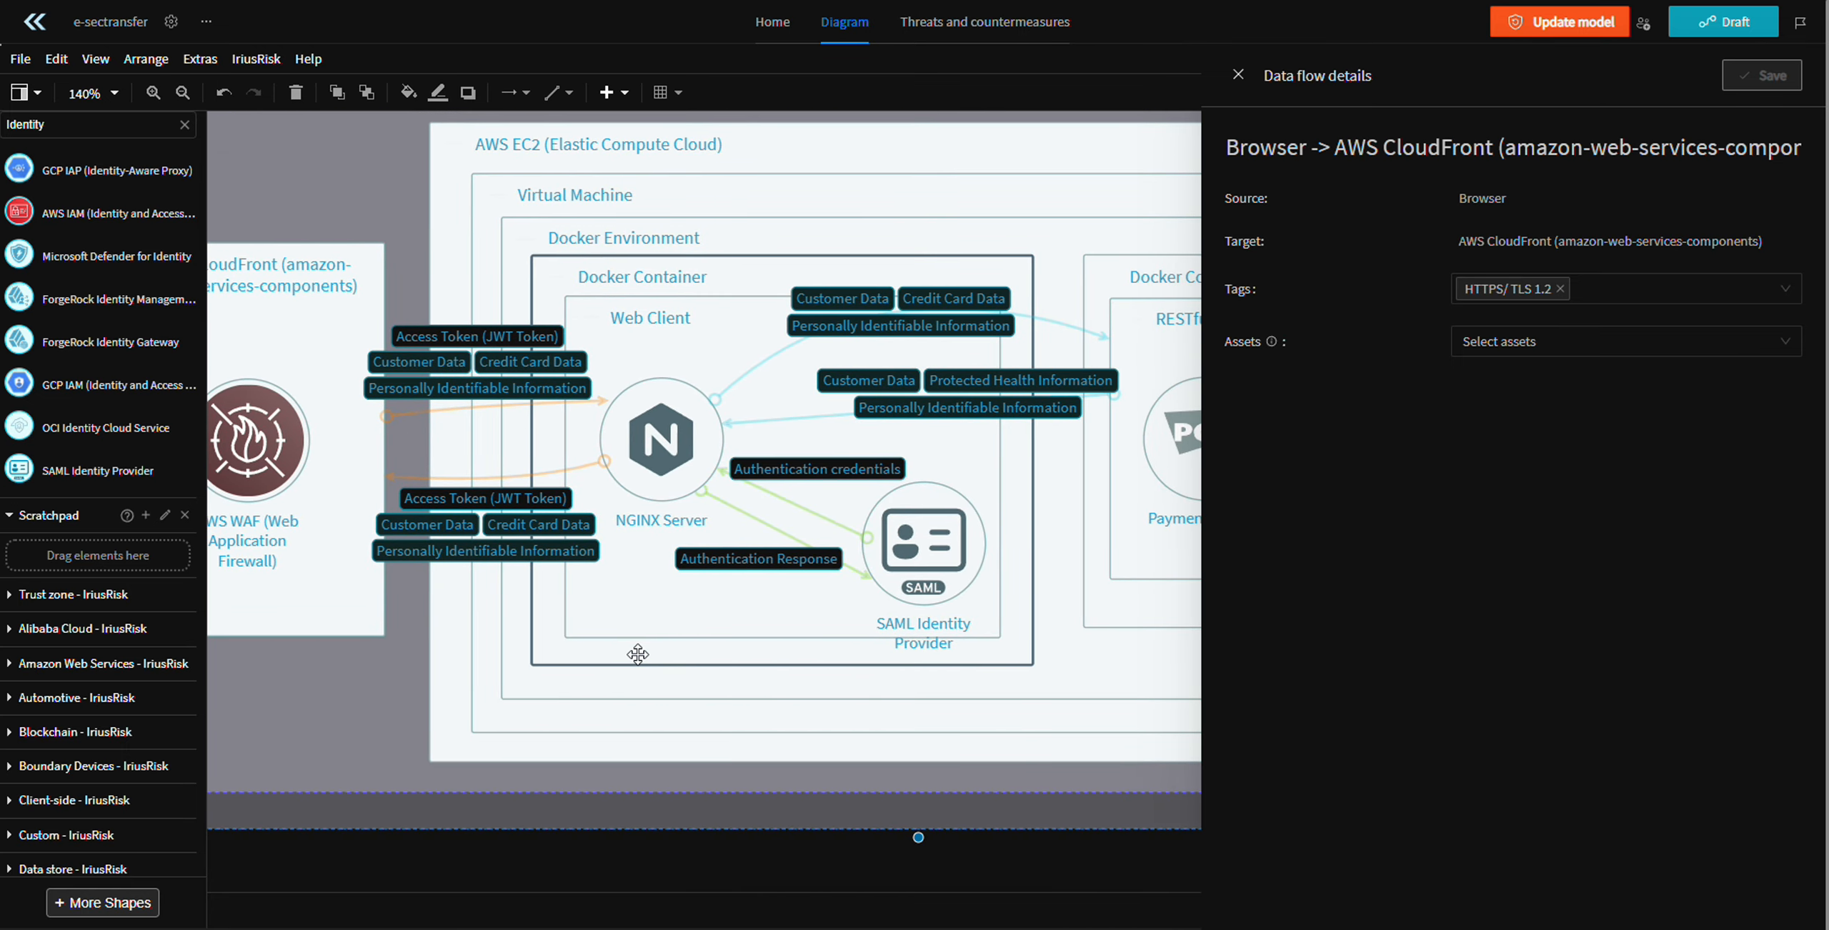
{"action": "left_click", "coordinate": [576, 633]}
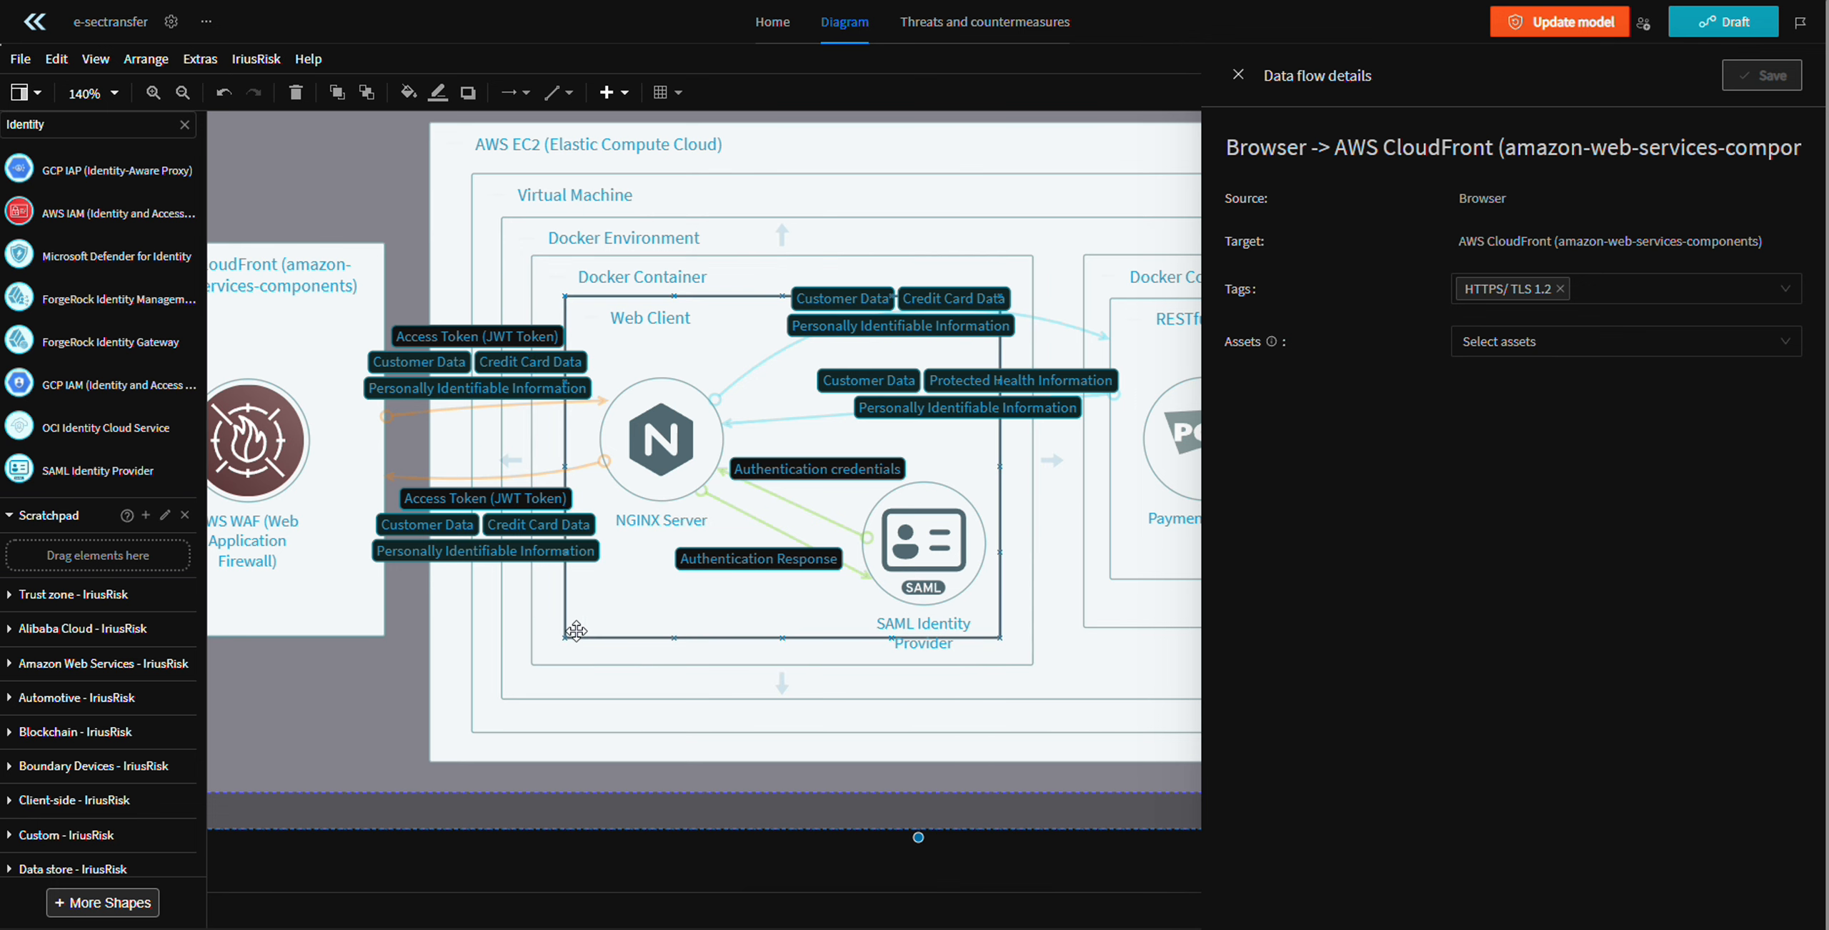
{"action": "left_click_drag", "start_coordinate": [676, 620], "coordinate": [469, 622]}
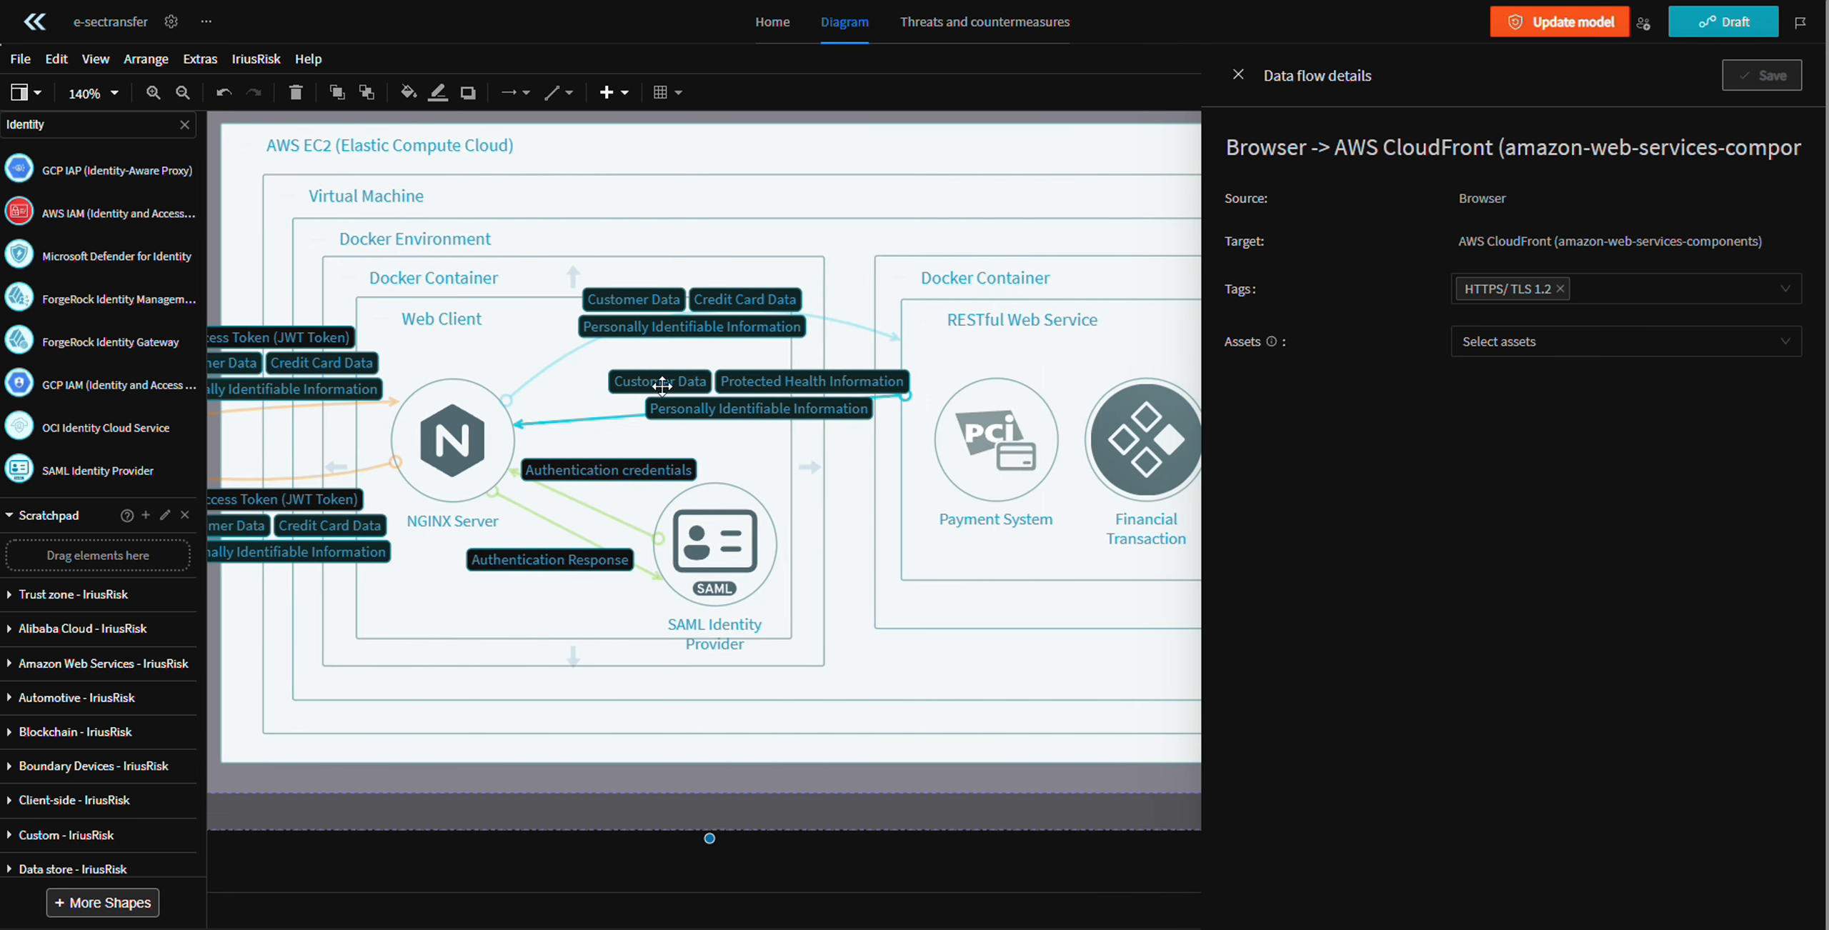
{"action": "left_click", "coordinate": [568, 621]}
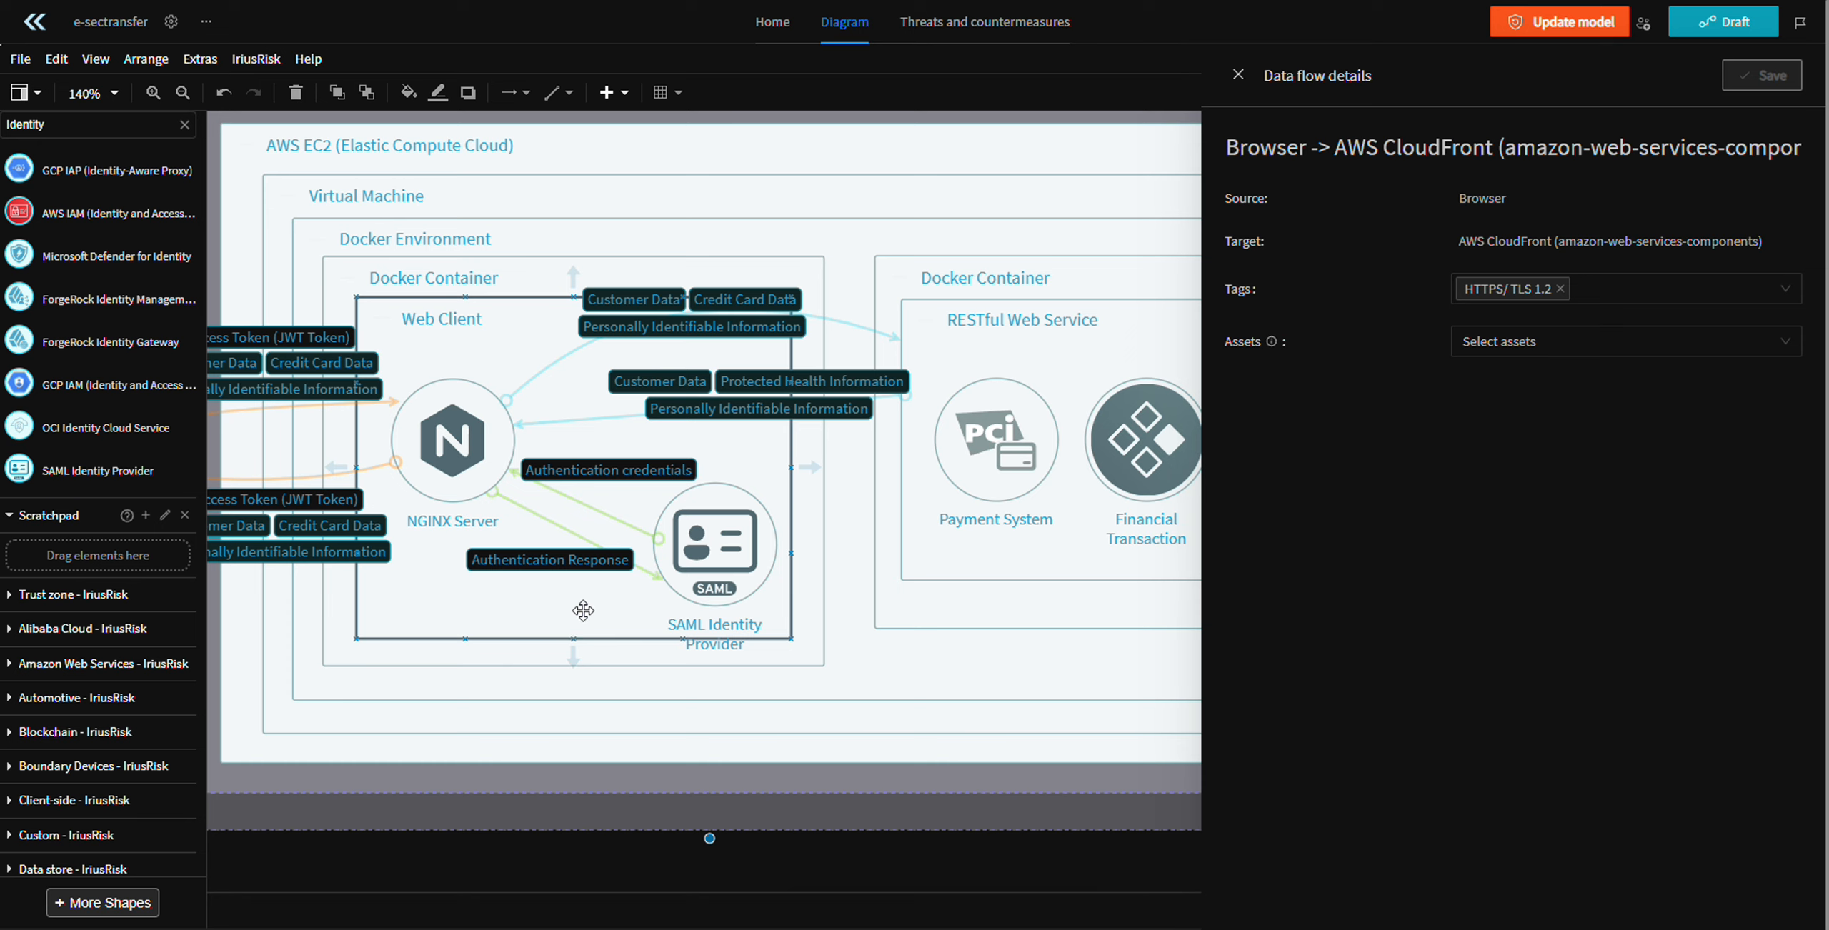
{"action": "left_click", "coordinate": [609, 666]}
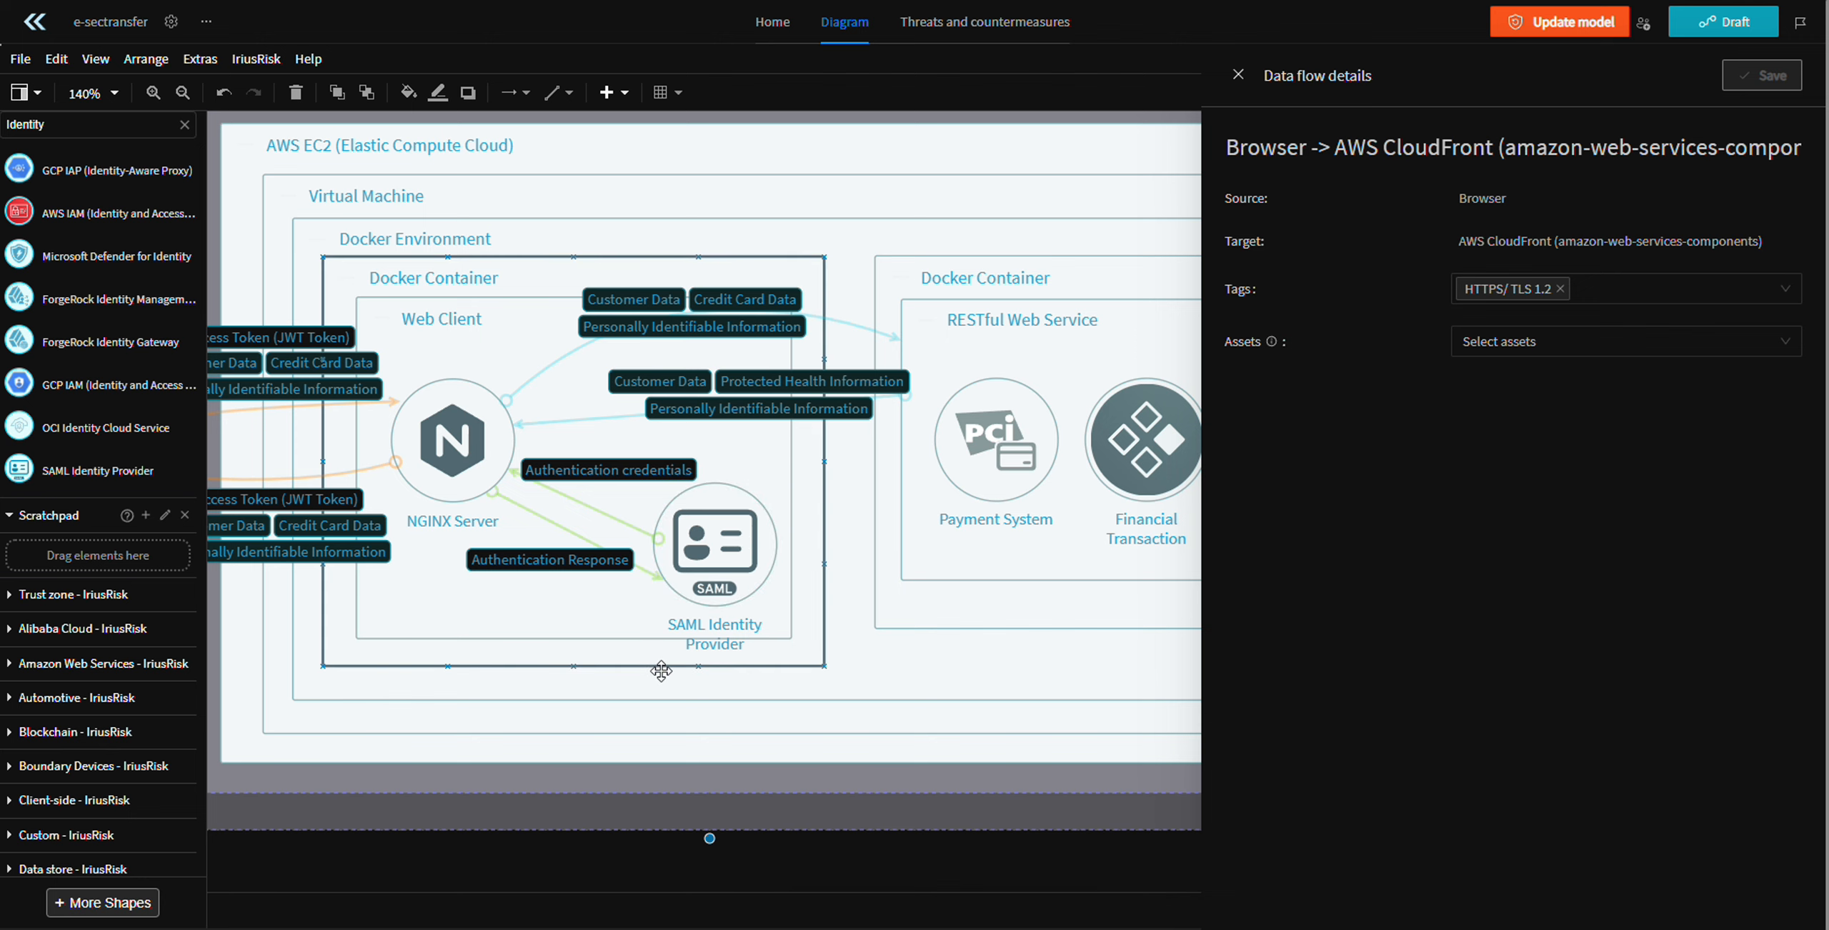
- Move the SAML Identity Provider slightly up so its label sits inside the Web Client box
{"action": "left_click", "coordinate": [717, 555]}
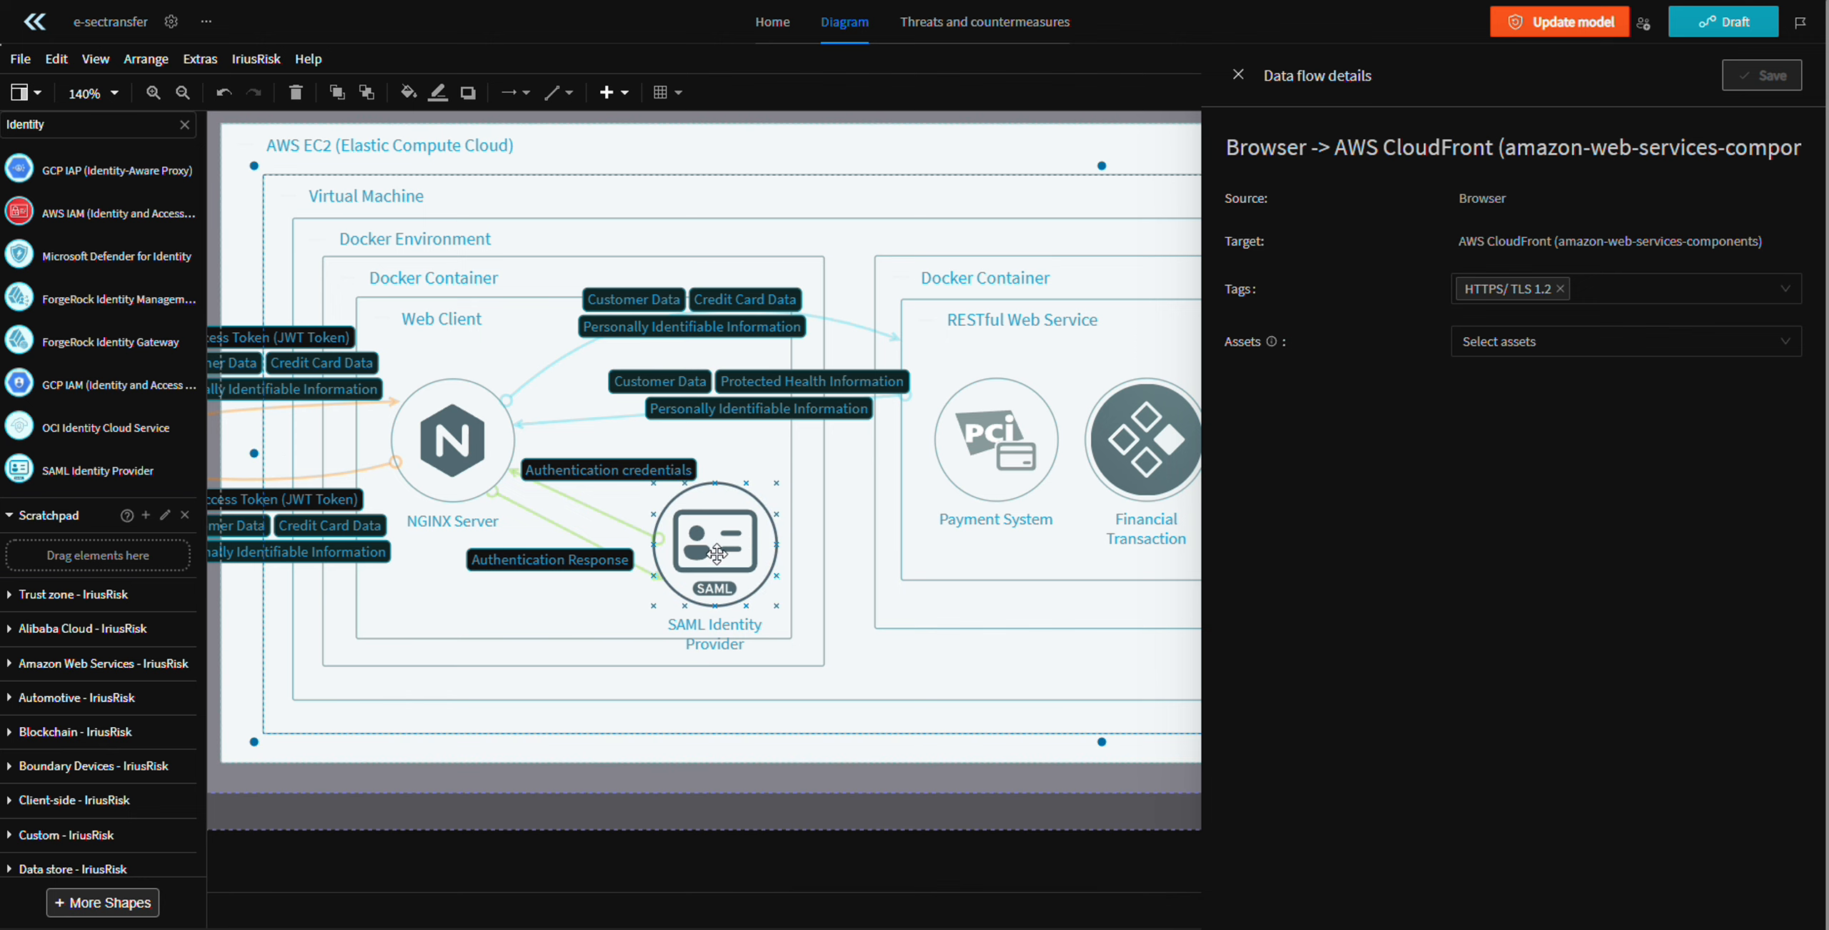
{"action": "left_click_drag", "start_coordinate": [717, 554], "coordinate": [731, 547]}
{"action": "left_click", "coordinate": [788, 693]}
{"action": "left_click", "coordinate": [619, 624]}
{"action": "left_click", "coordinate": [596, 663]}
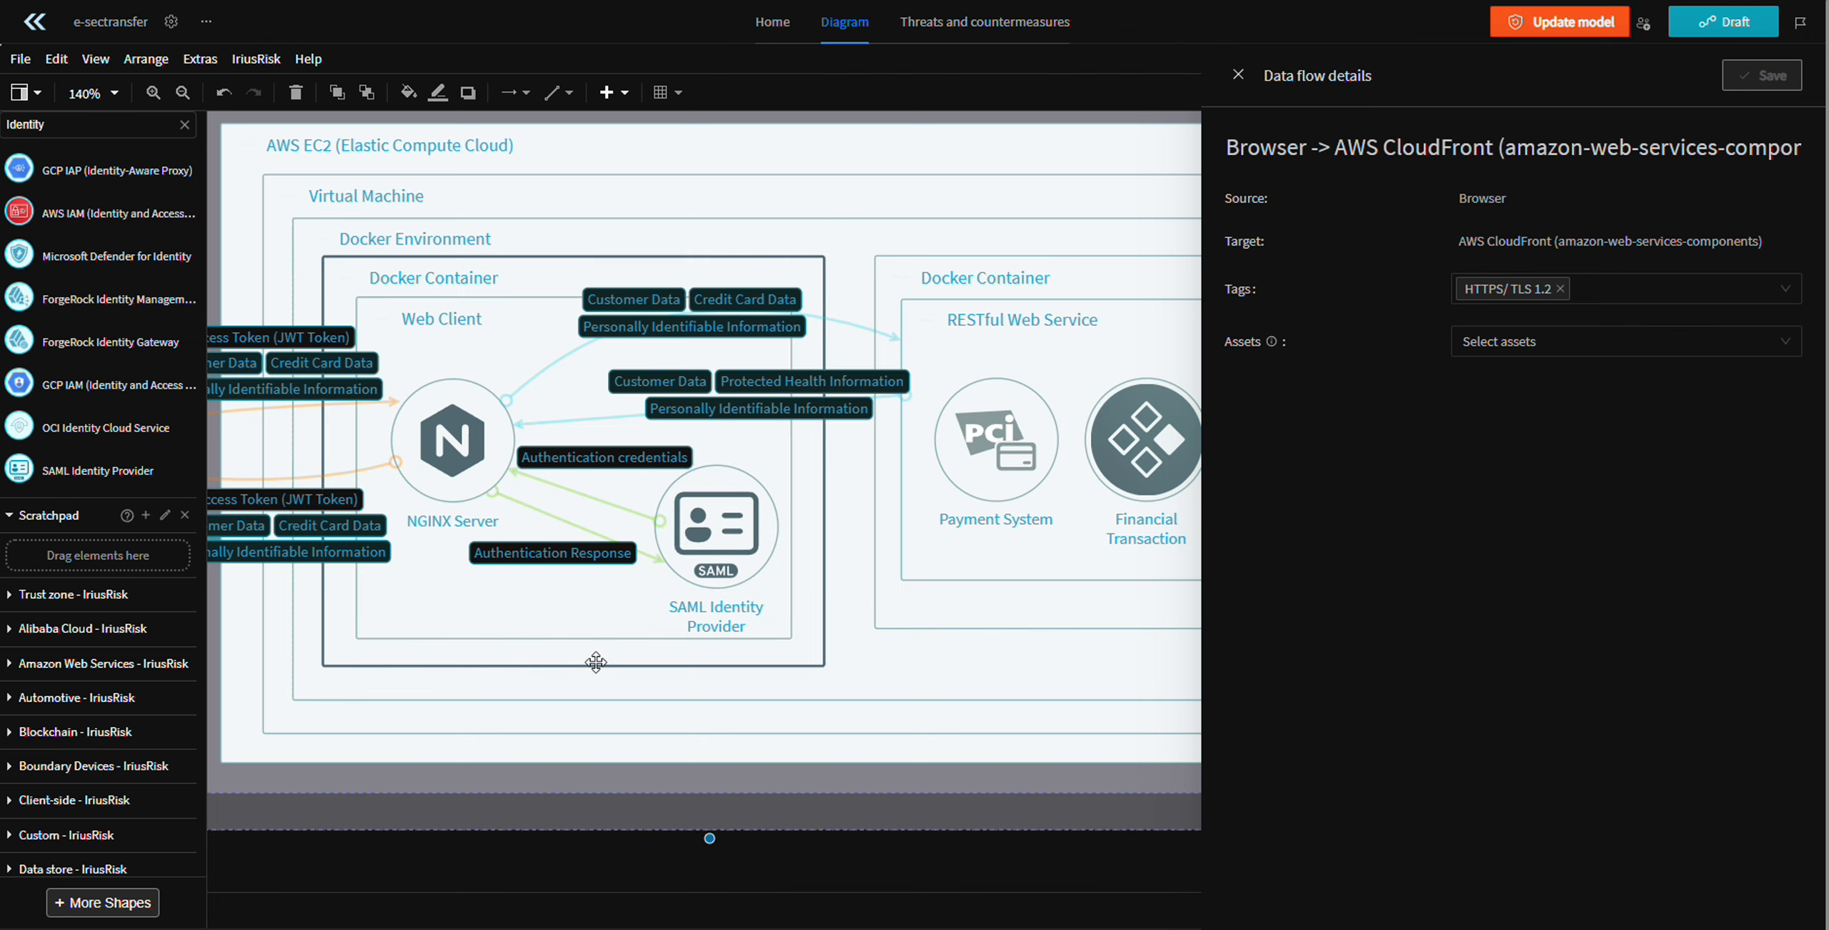
- Extend the lower edge of the Docker Container around the Web Client downward, to a size of about 3.67 x 3.09
{"action": "left_click", "coordinate": [880, 690]}
{"action": "left_click", "coordinate": [759, 665]}
{"action": "left_click", "coordinate": [573, 667]}
{"action": "left_click_drag", "start_coordinate": [572, 674], "coordinate": [571, 688]}
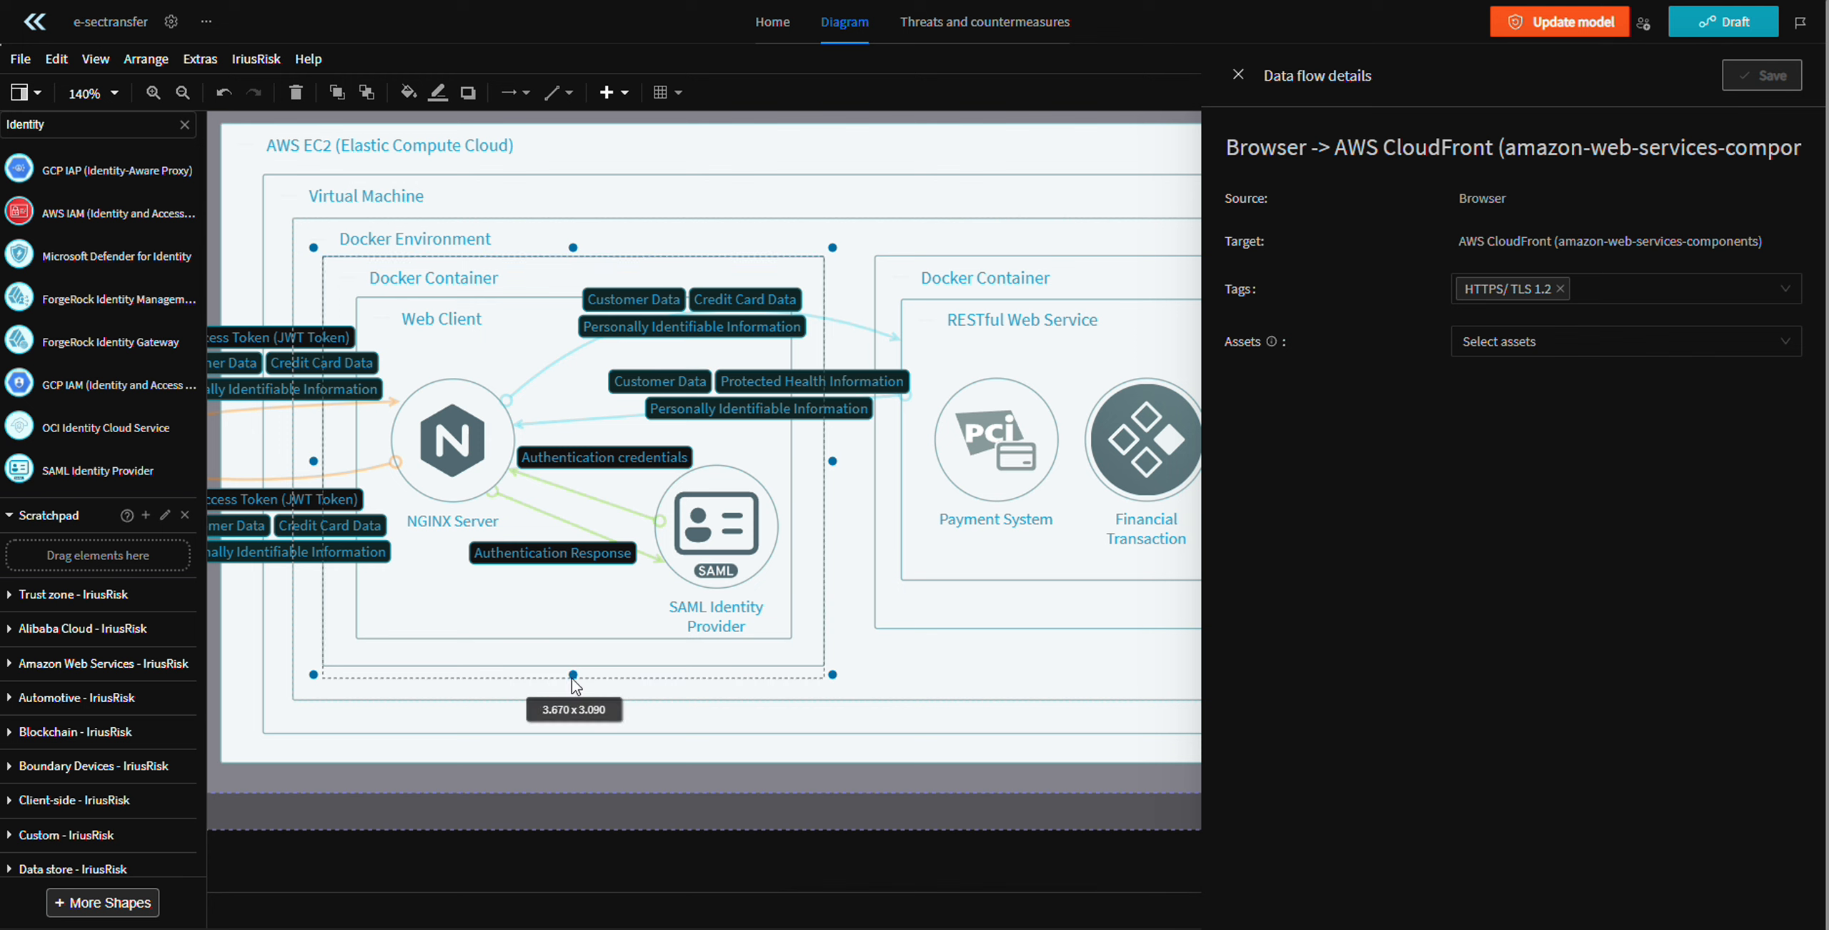
- Extend the lower edge of the Web Client box downward, keeping it inside its Docker Container
{"action": "left_click", "coordinate": [560, 634]}
{"action": "left_click", "coordinate": [560, 634]}
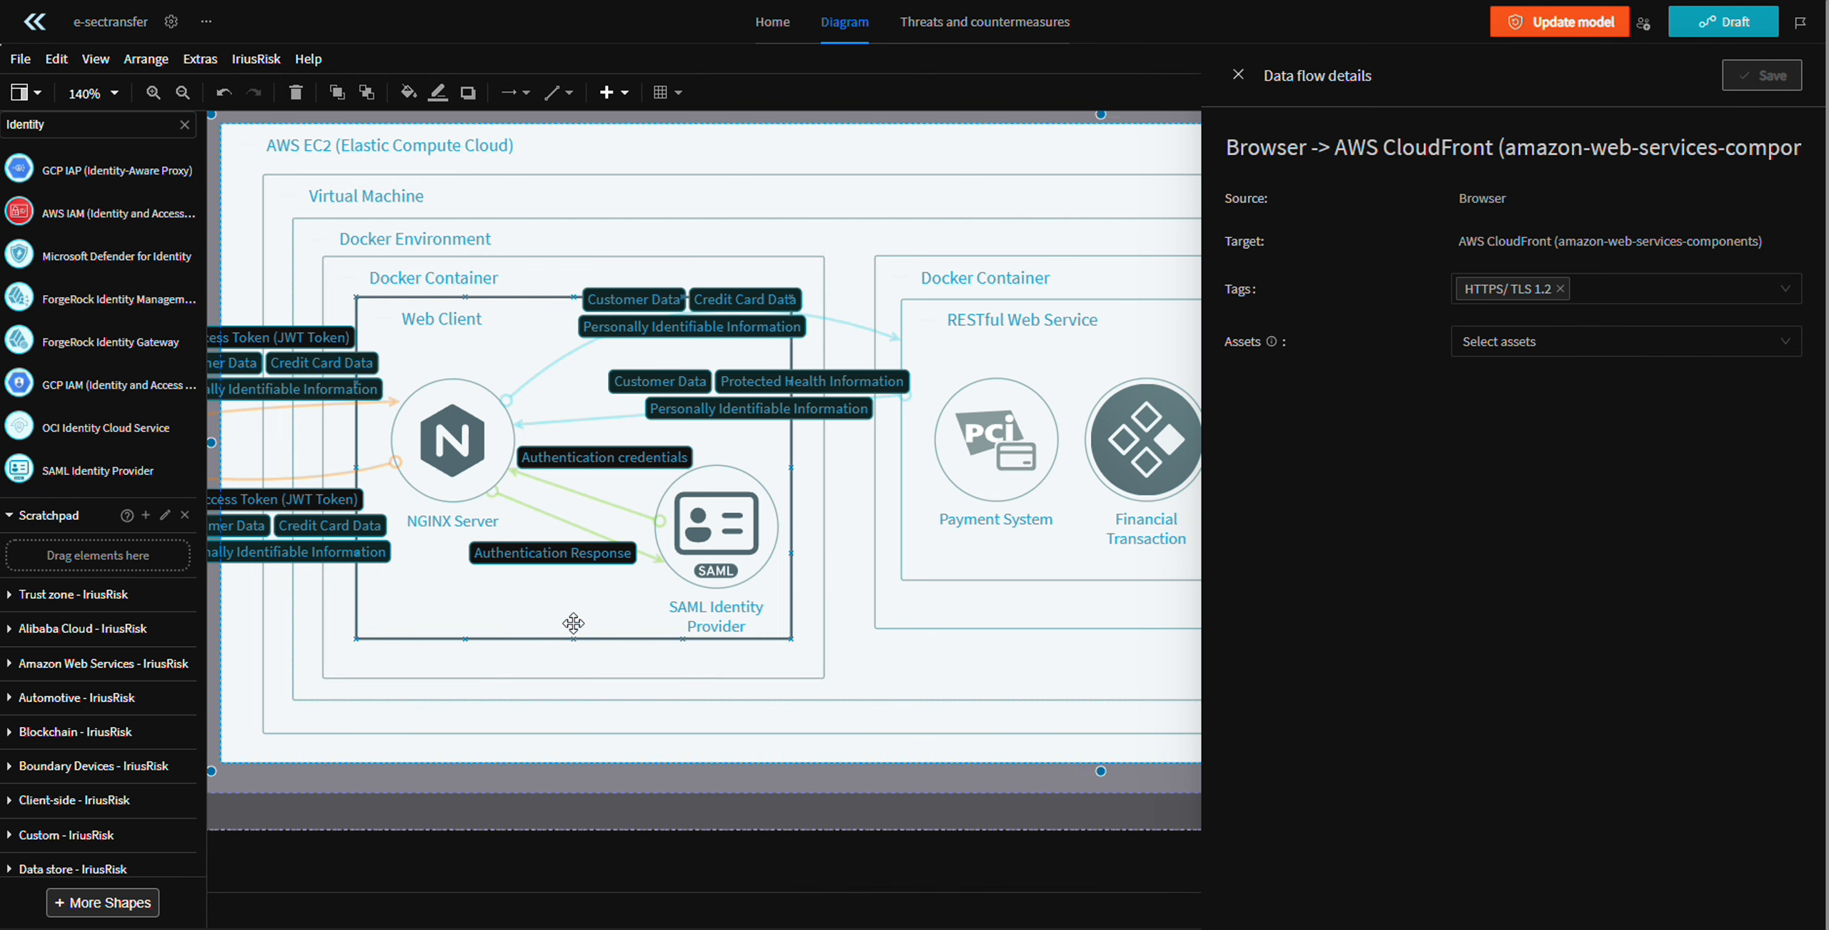
{"action": "double_click", "coordinate": [573, 624]}
{"action": "left_click_drag", "start_coordinate": [573, 649], "coordinate": [574, 671]}
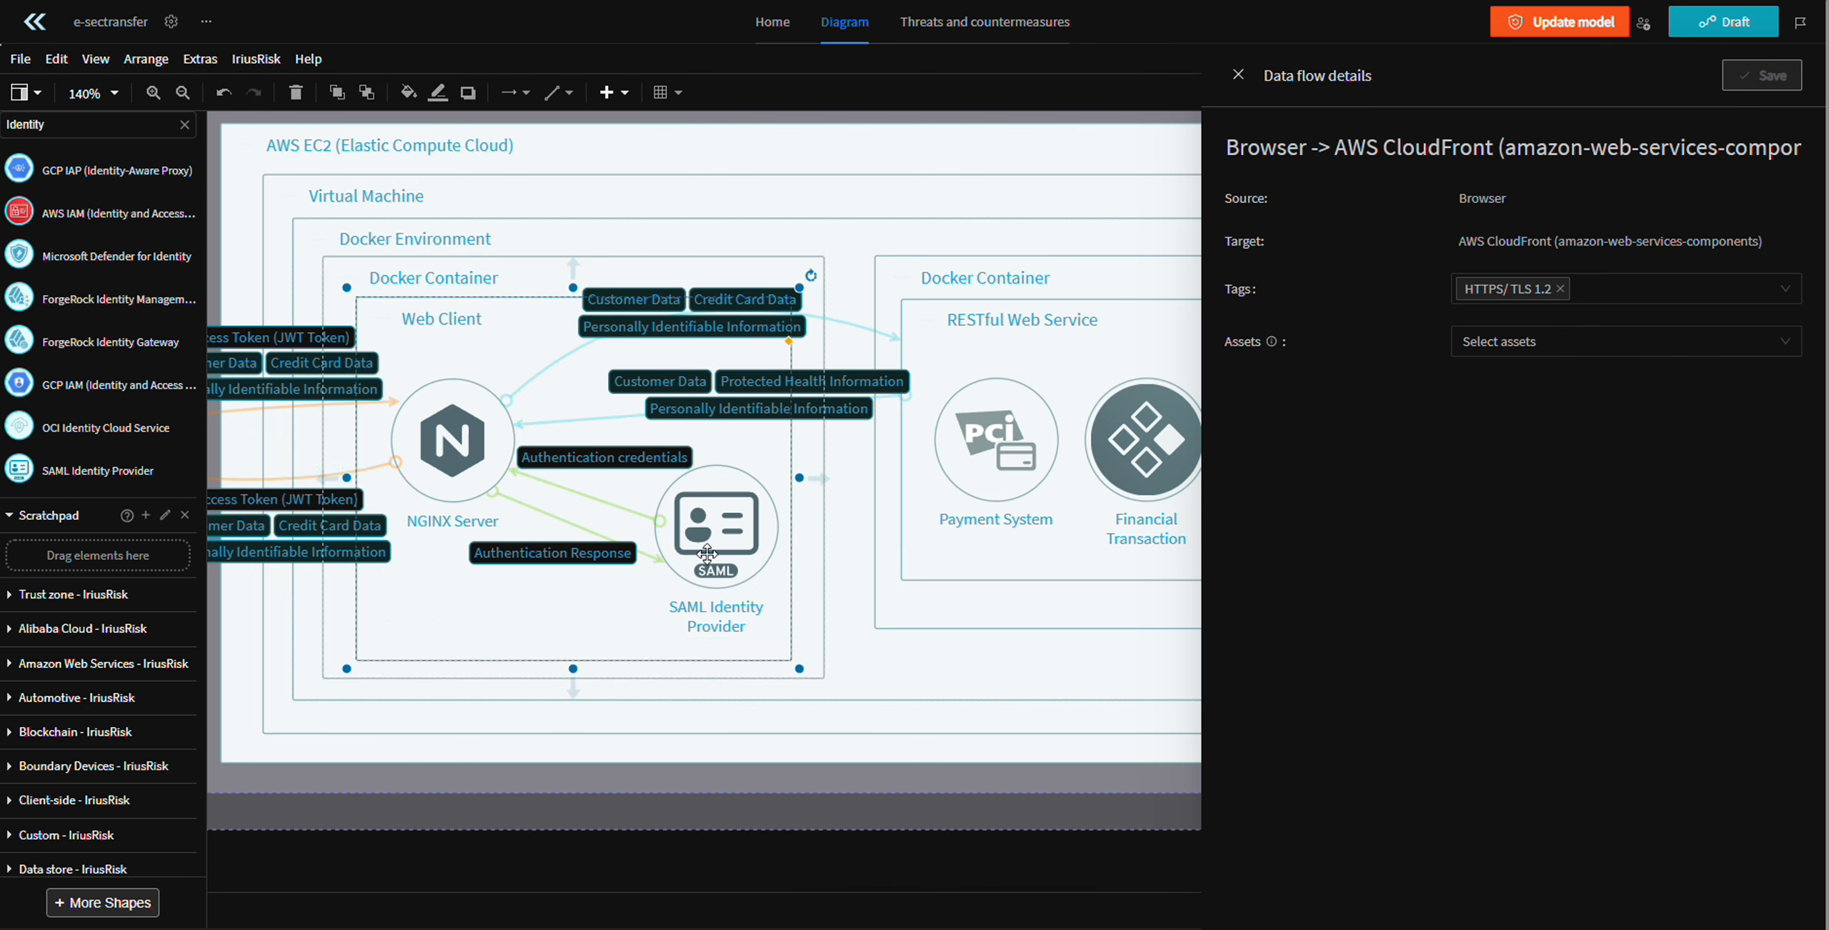
- Move the SAML Identity Provider slightly down within the enlarged Web Client box
{"action": "left_click", "coordinate": [719, 533]}
{"action": "left_click_drag", "start_coordinate": [724, 533], "coordinate": [727, 556]}
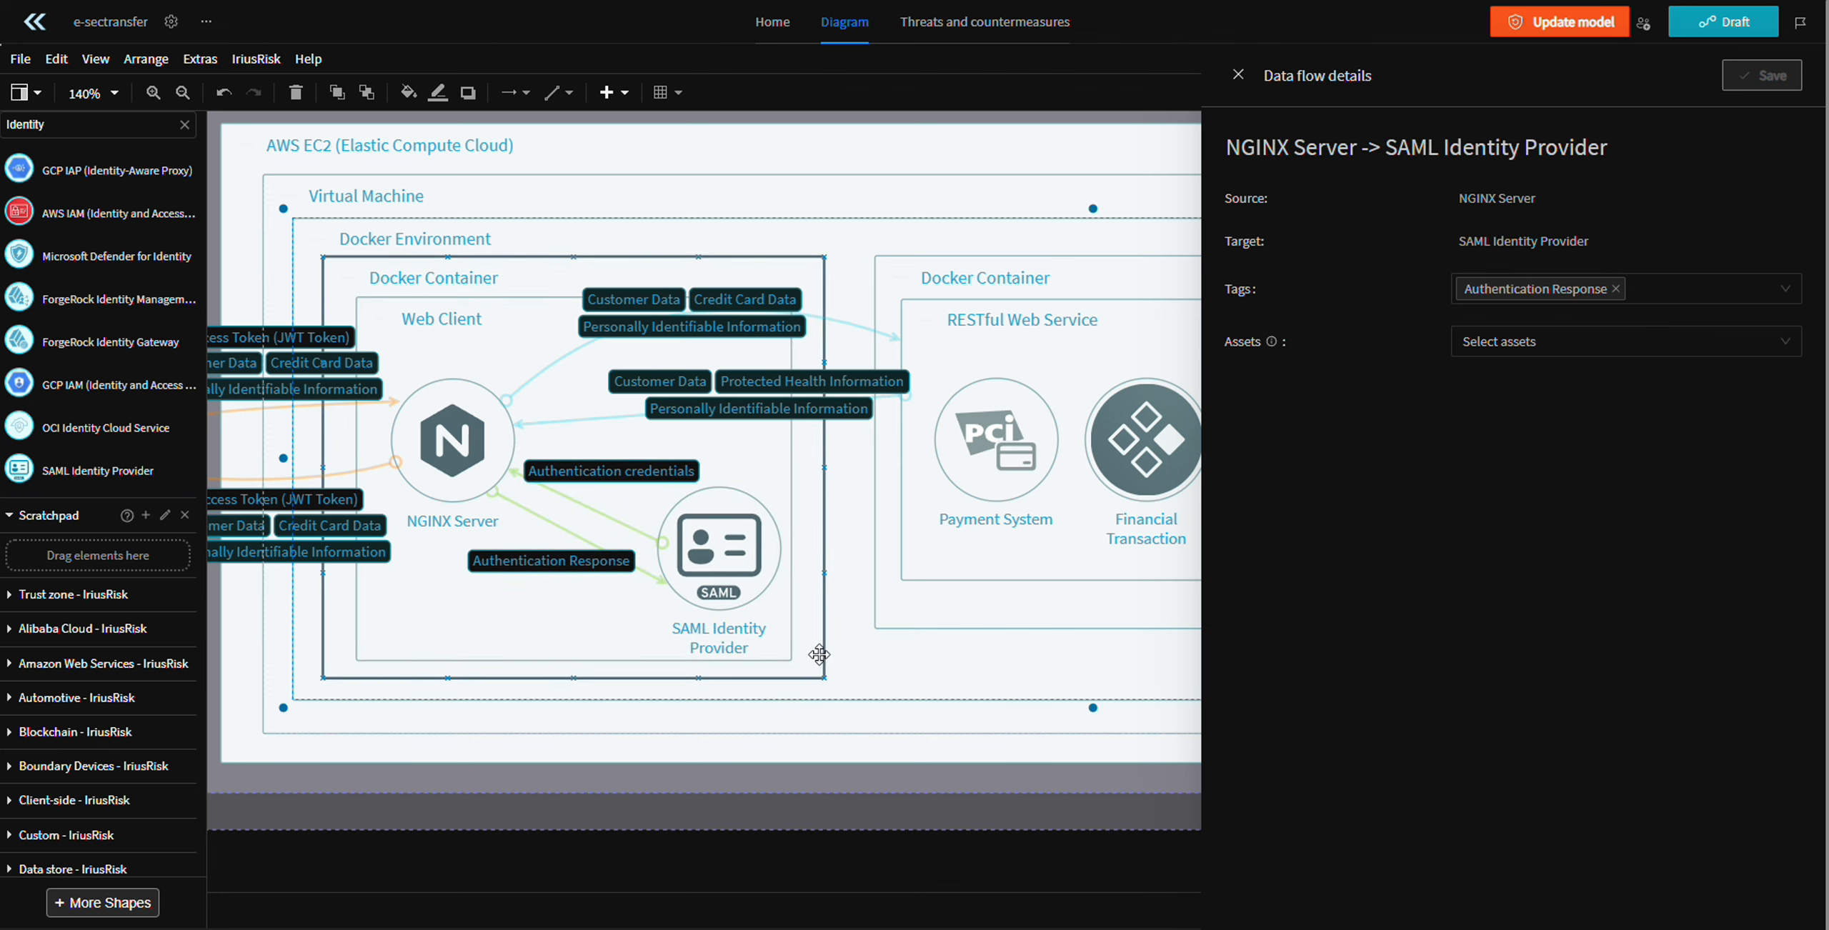
{"action": "left_click", "coordinate": [875, 666]}
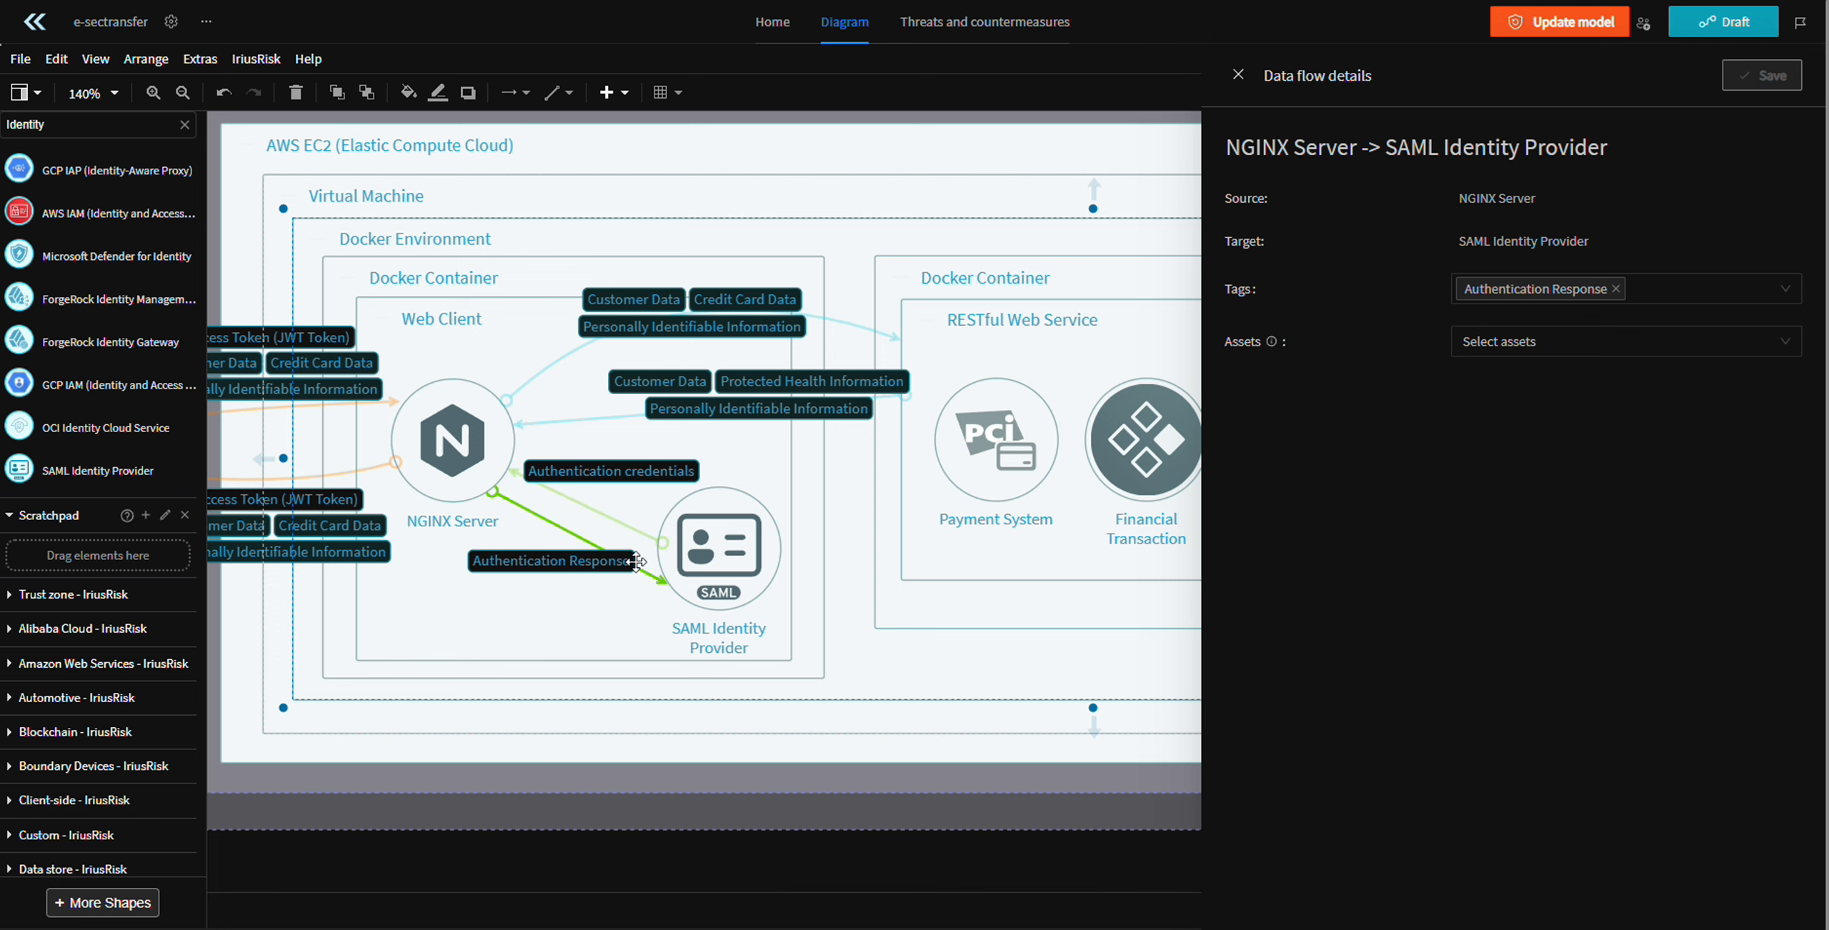
- Review the RESTful Web Service components and their flows to PostgreSQL, and close the data flow details
{"action": "scroll", "coordinate": [901, 395], "scroll_direction": "right", "scroll_amount": 5}
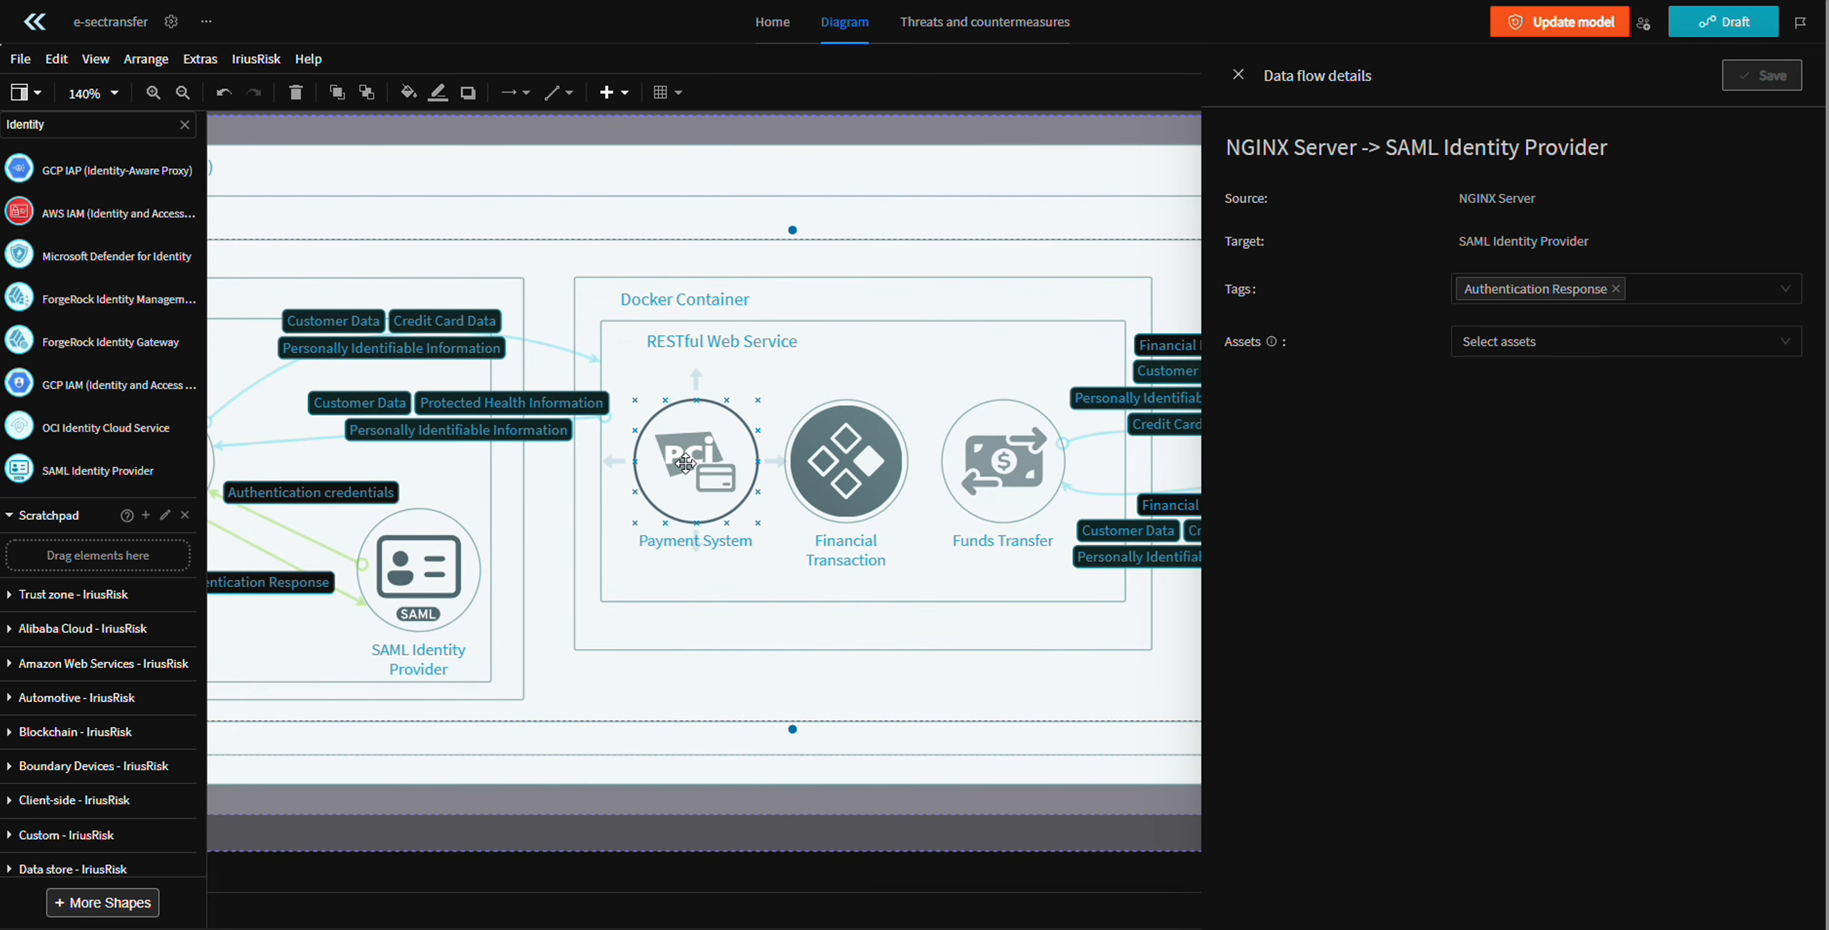
{"action": "scroll", "coordinate": [686, 463], "scroll_direction": "down", "scroll_amount": 1}
{"action": "scroll", "coordinate": [527, 586], "scroll_direction": "right", "scroll_amount": 5}
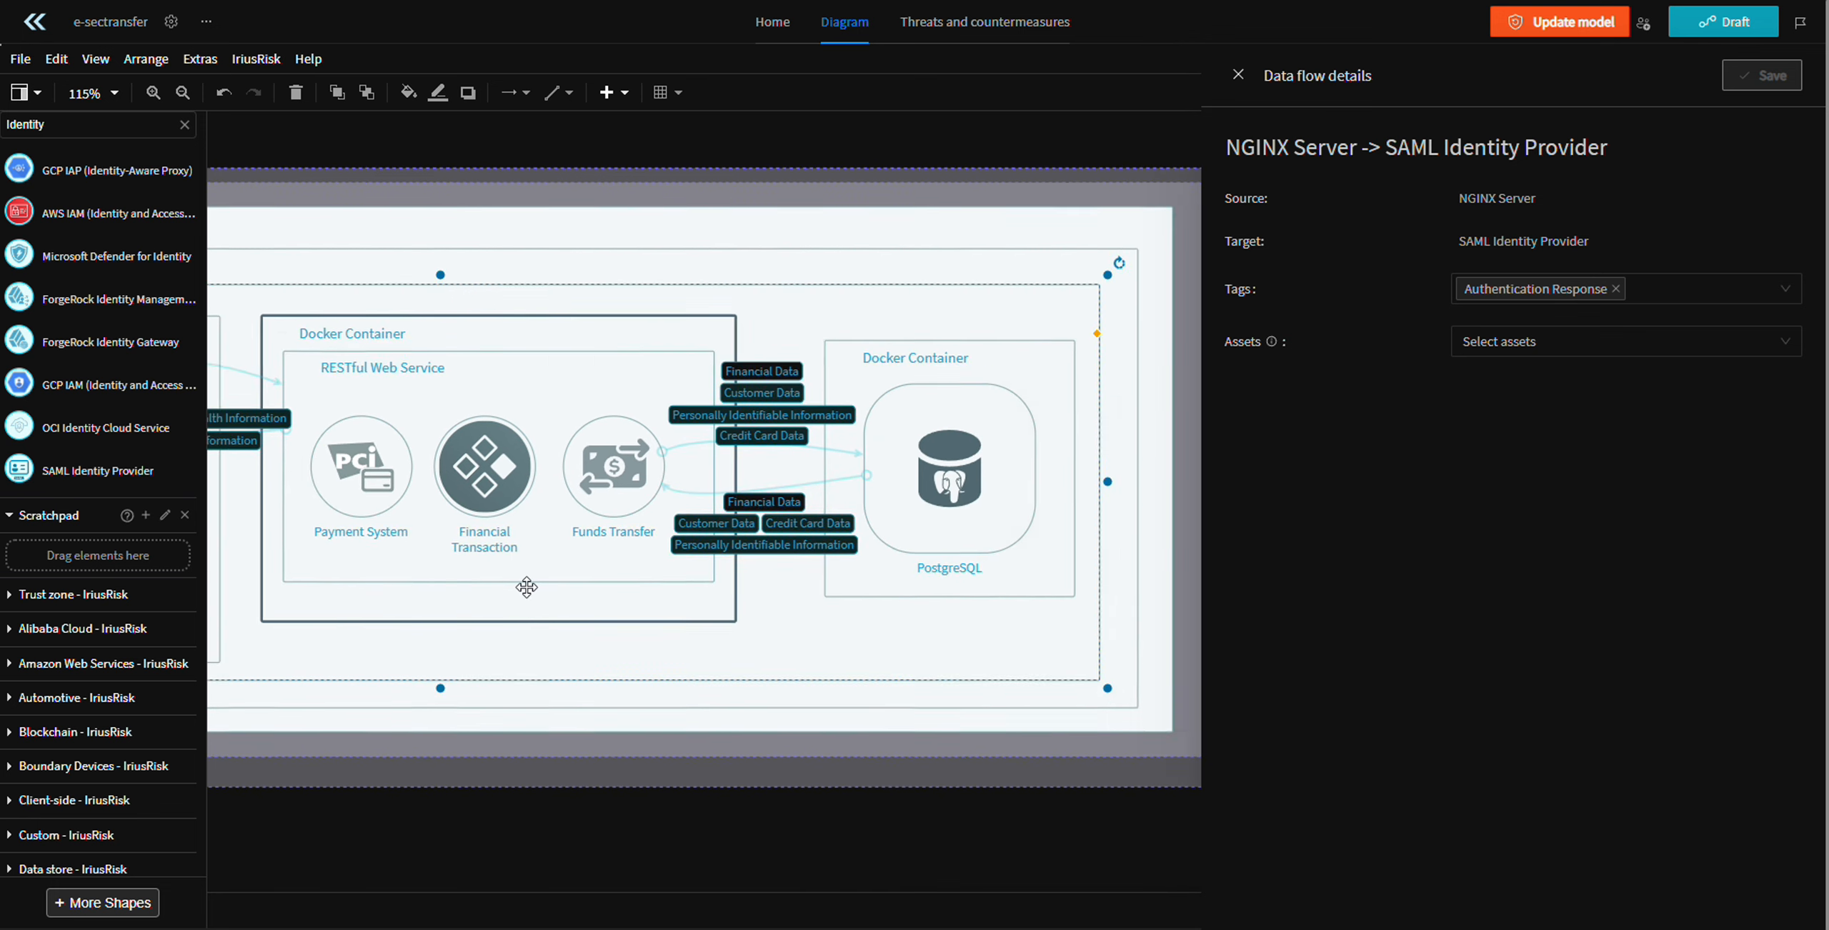
{"action": "scroll", "coordinate": [527, 586], "scroll_direction": "right", "scroll_amount": 2}
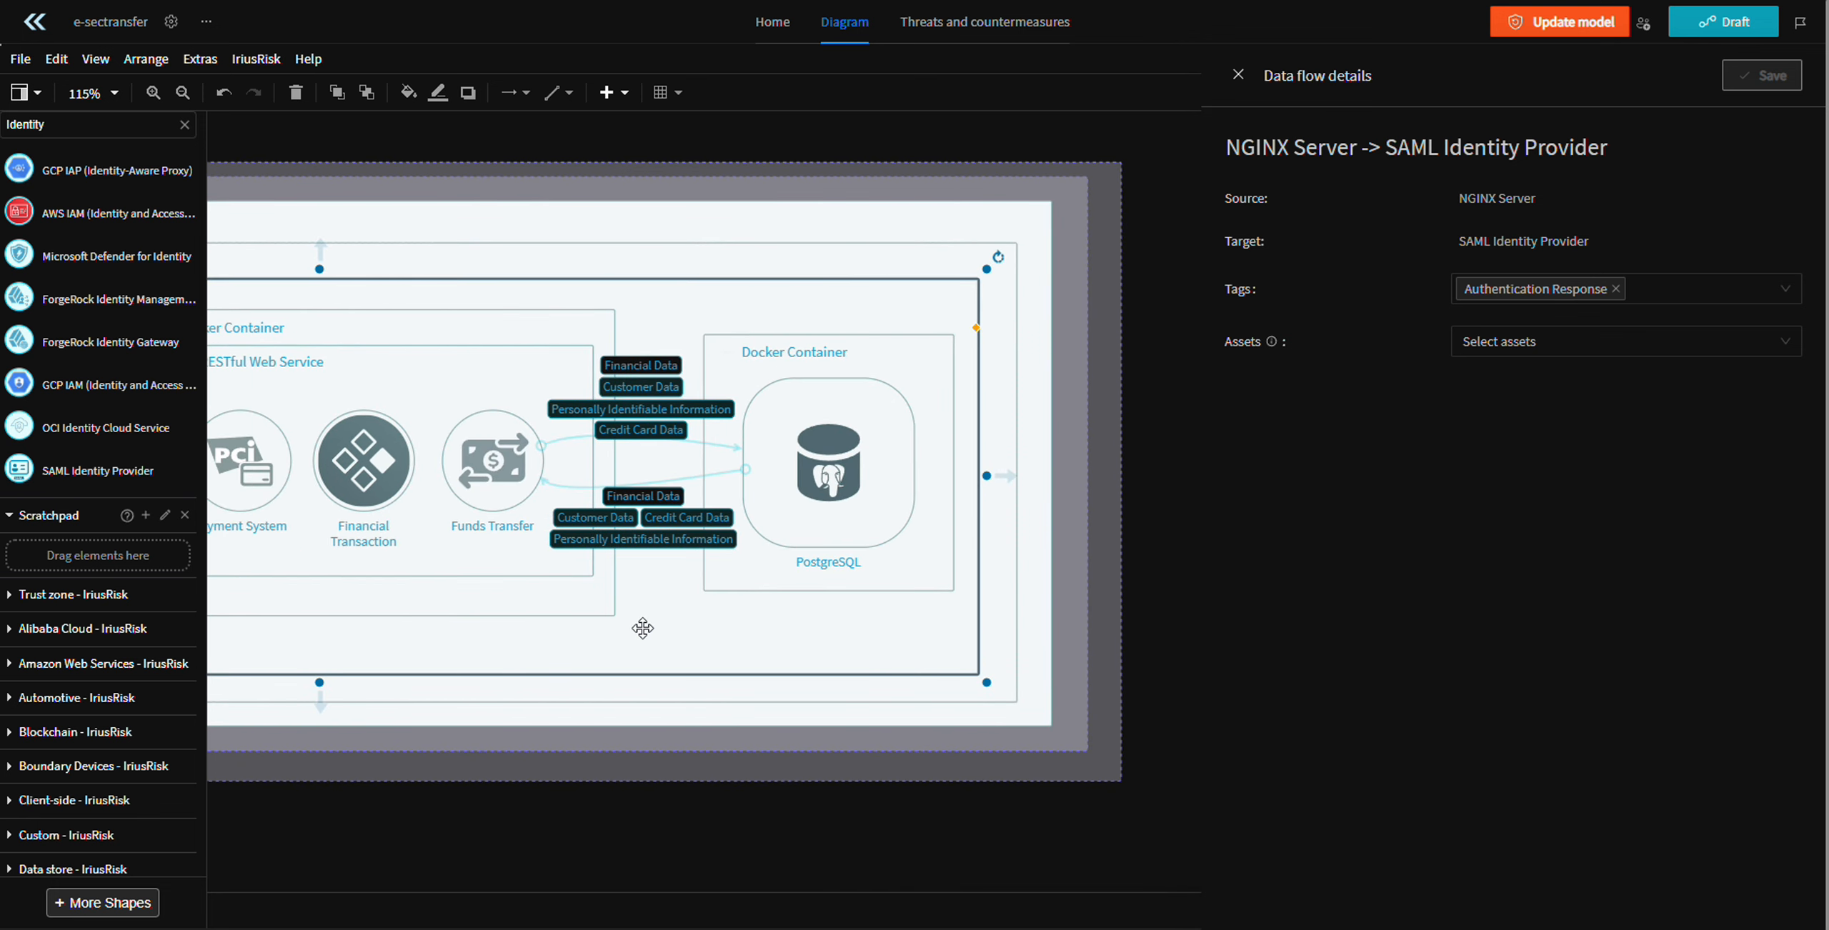
{"action": "scroll", "coordinate": [686, 655], "scroll_direction": "left", "scroll_amount": 4}
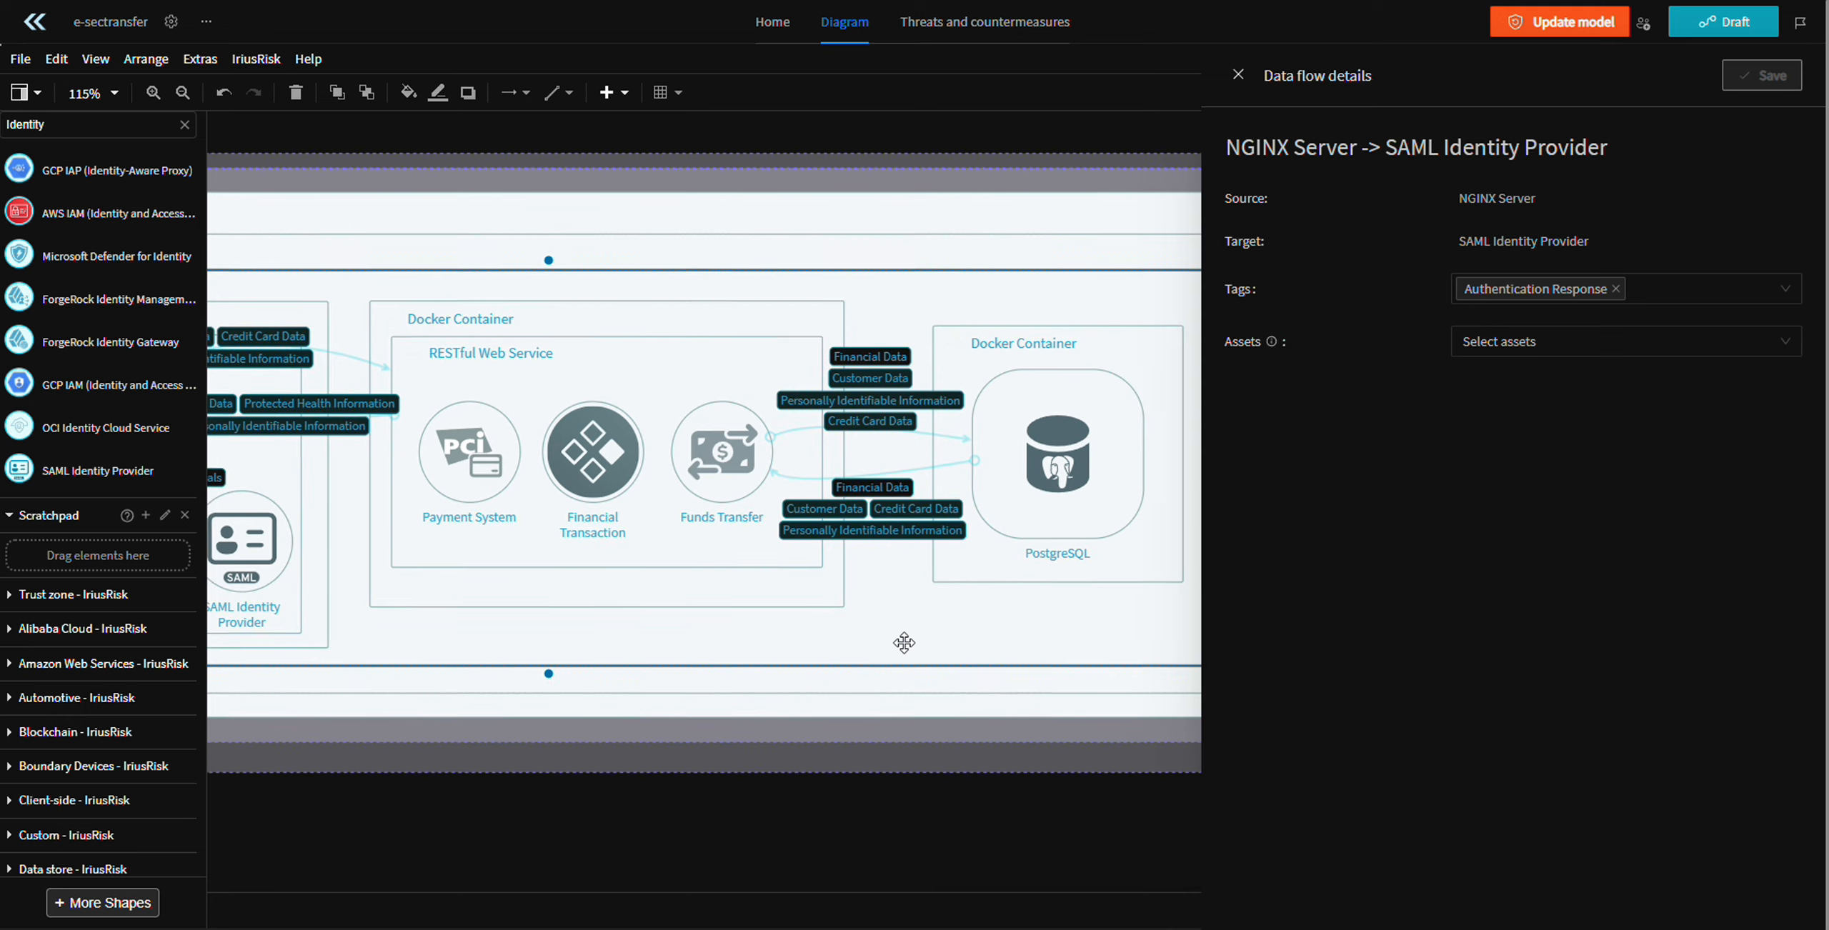
{"action": "left_click", "coordinate": [1236, 73]}
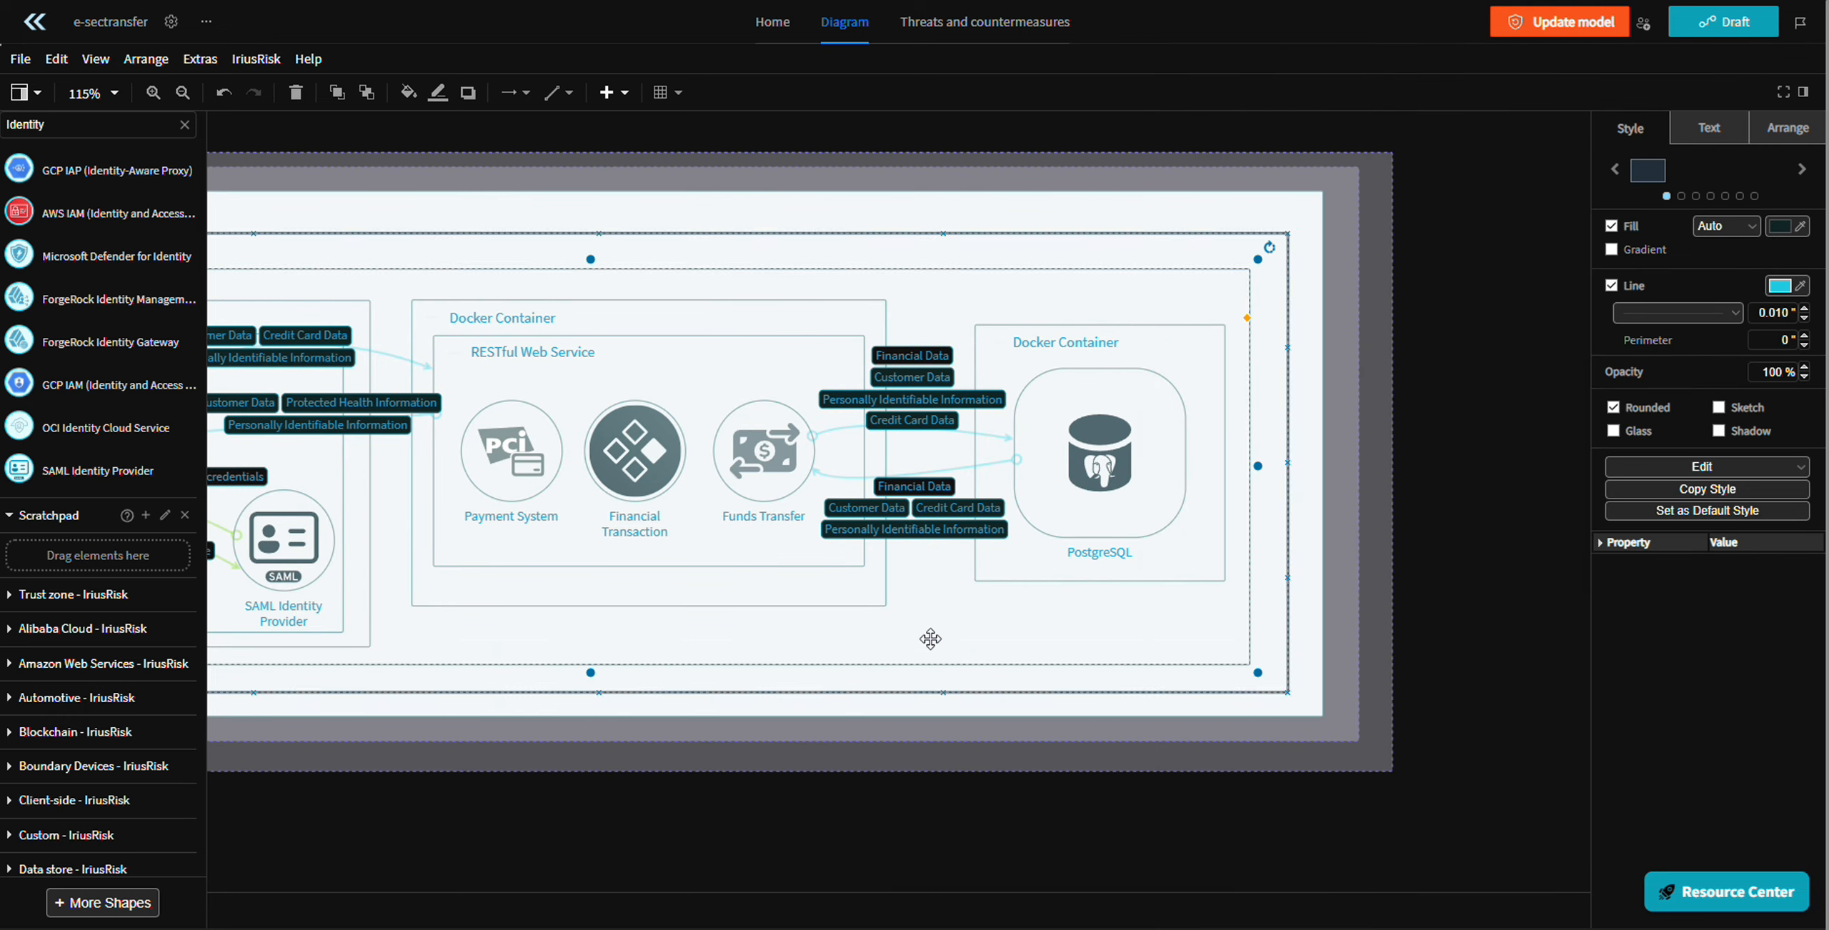